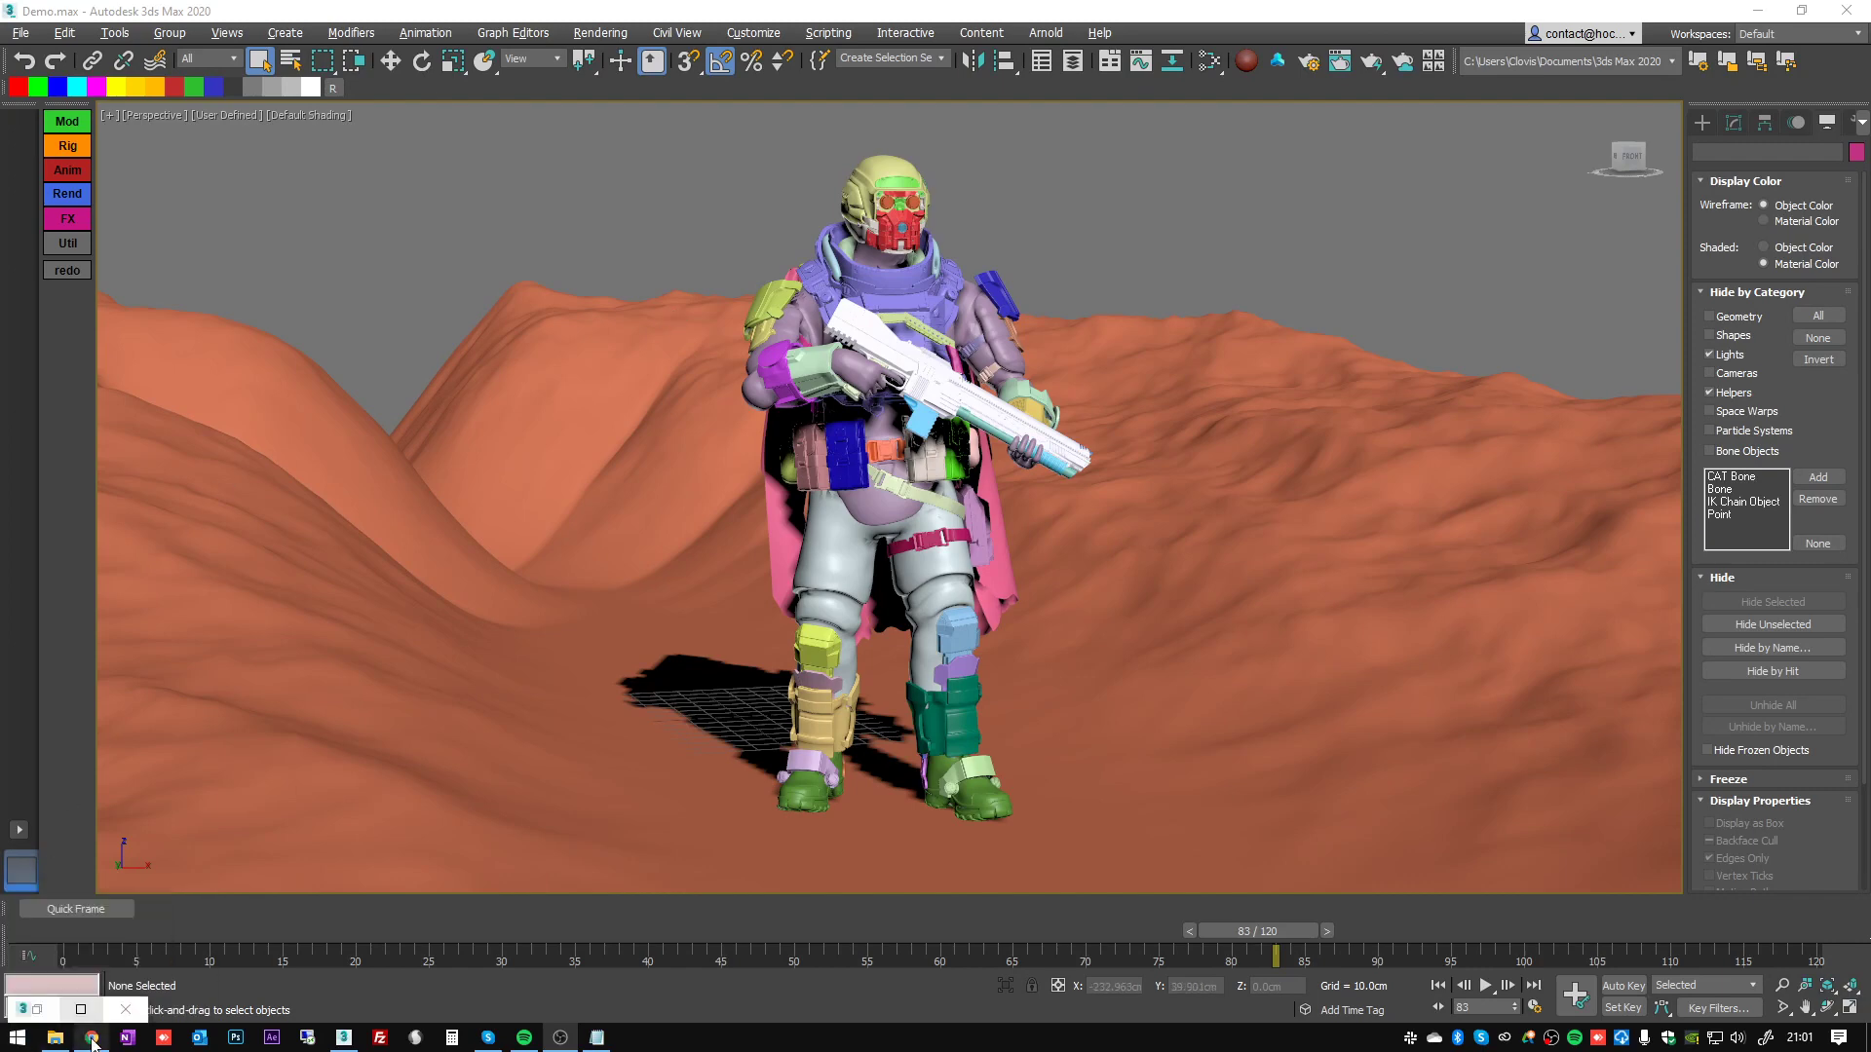
- Switch to the Chrome browser and look through the Google Images results for matcaps
left_click(92, 1038)
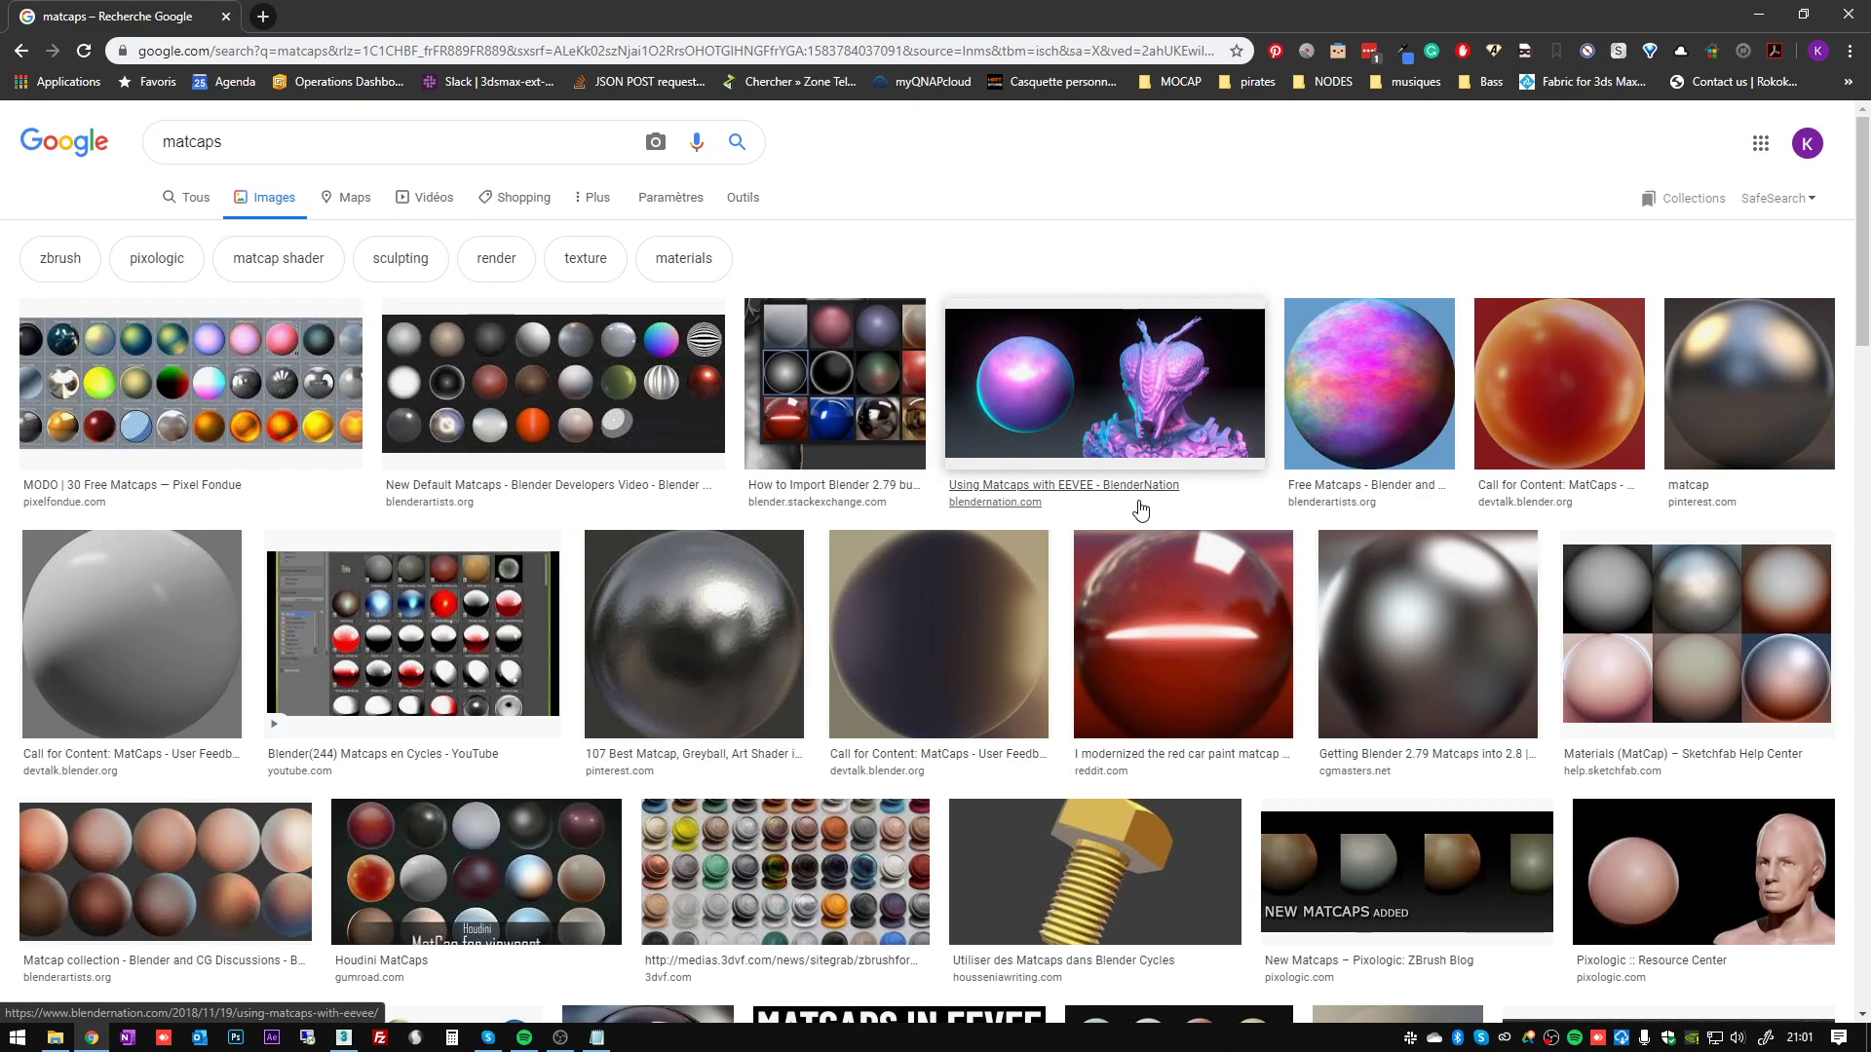
scroll(1238, 624, "down", 3)
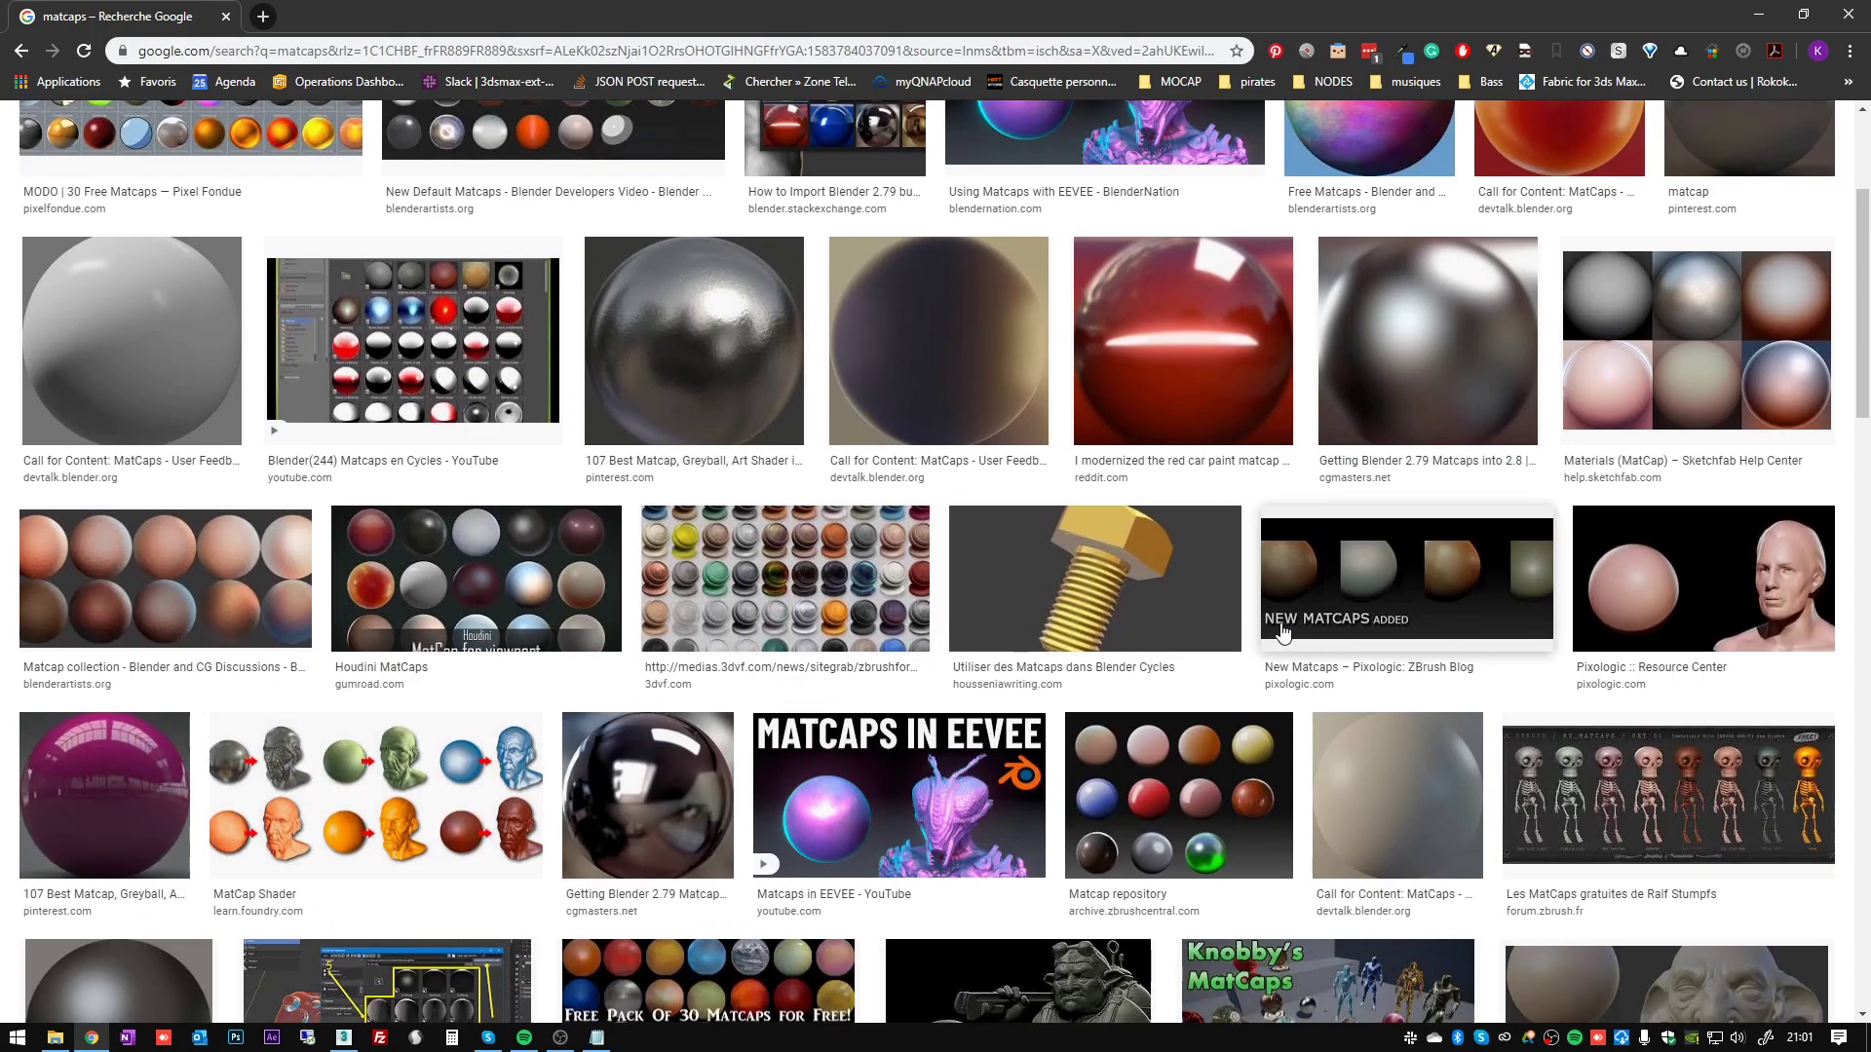
scroll(1419, 607, "down", 4)
scroll(926, 409, "up", 6)
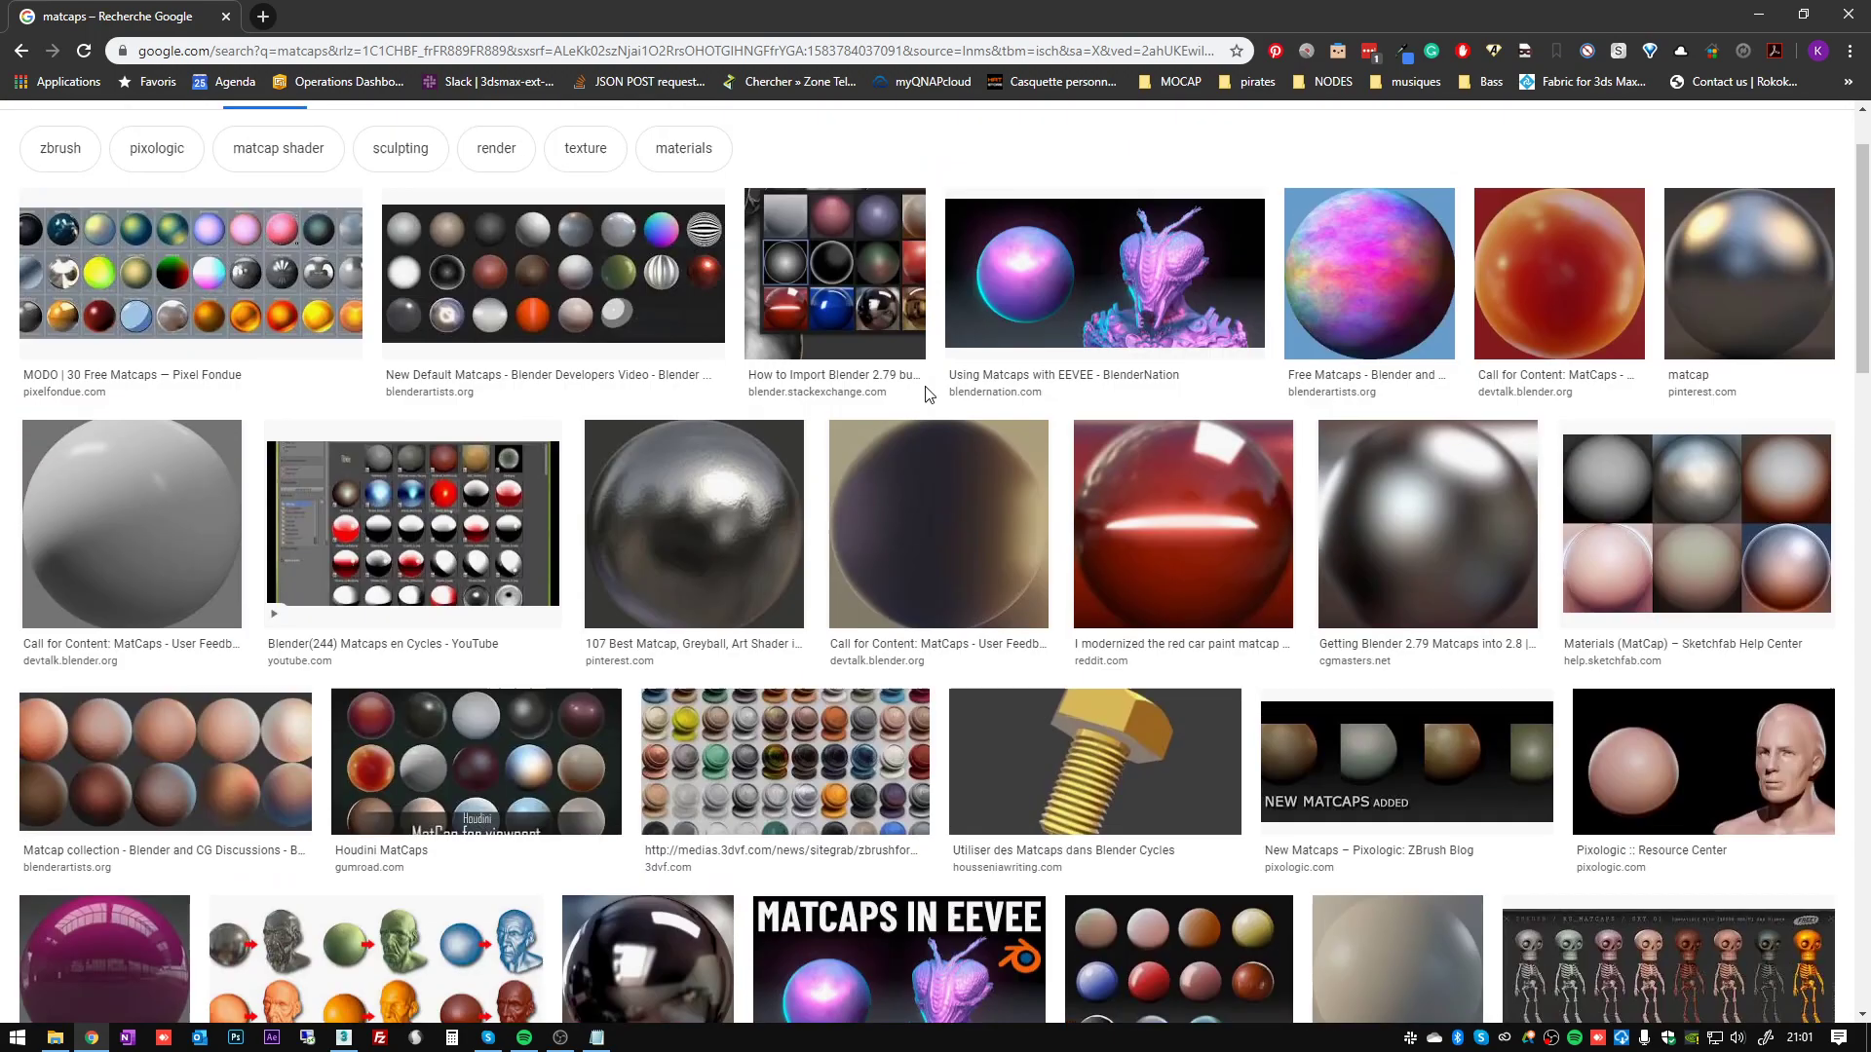
scroll(898, 471, "up", 1)
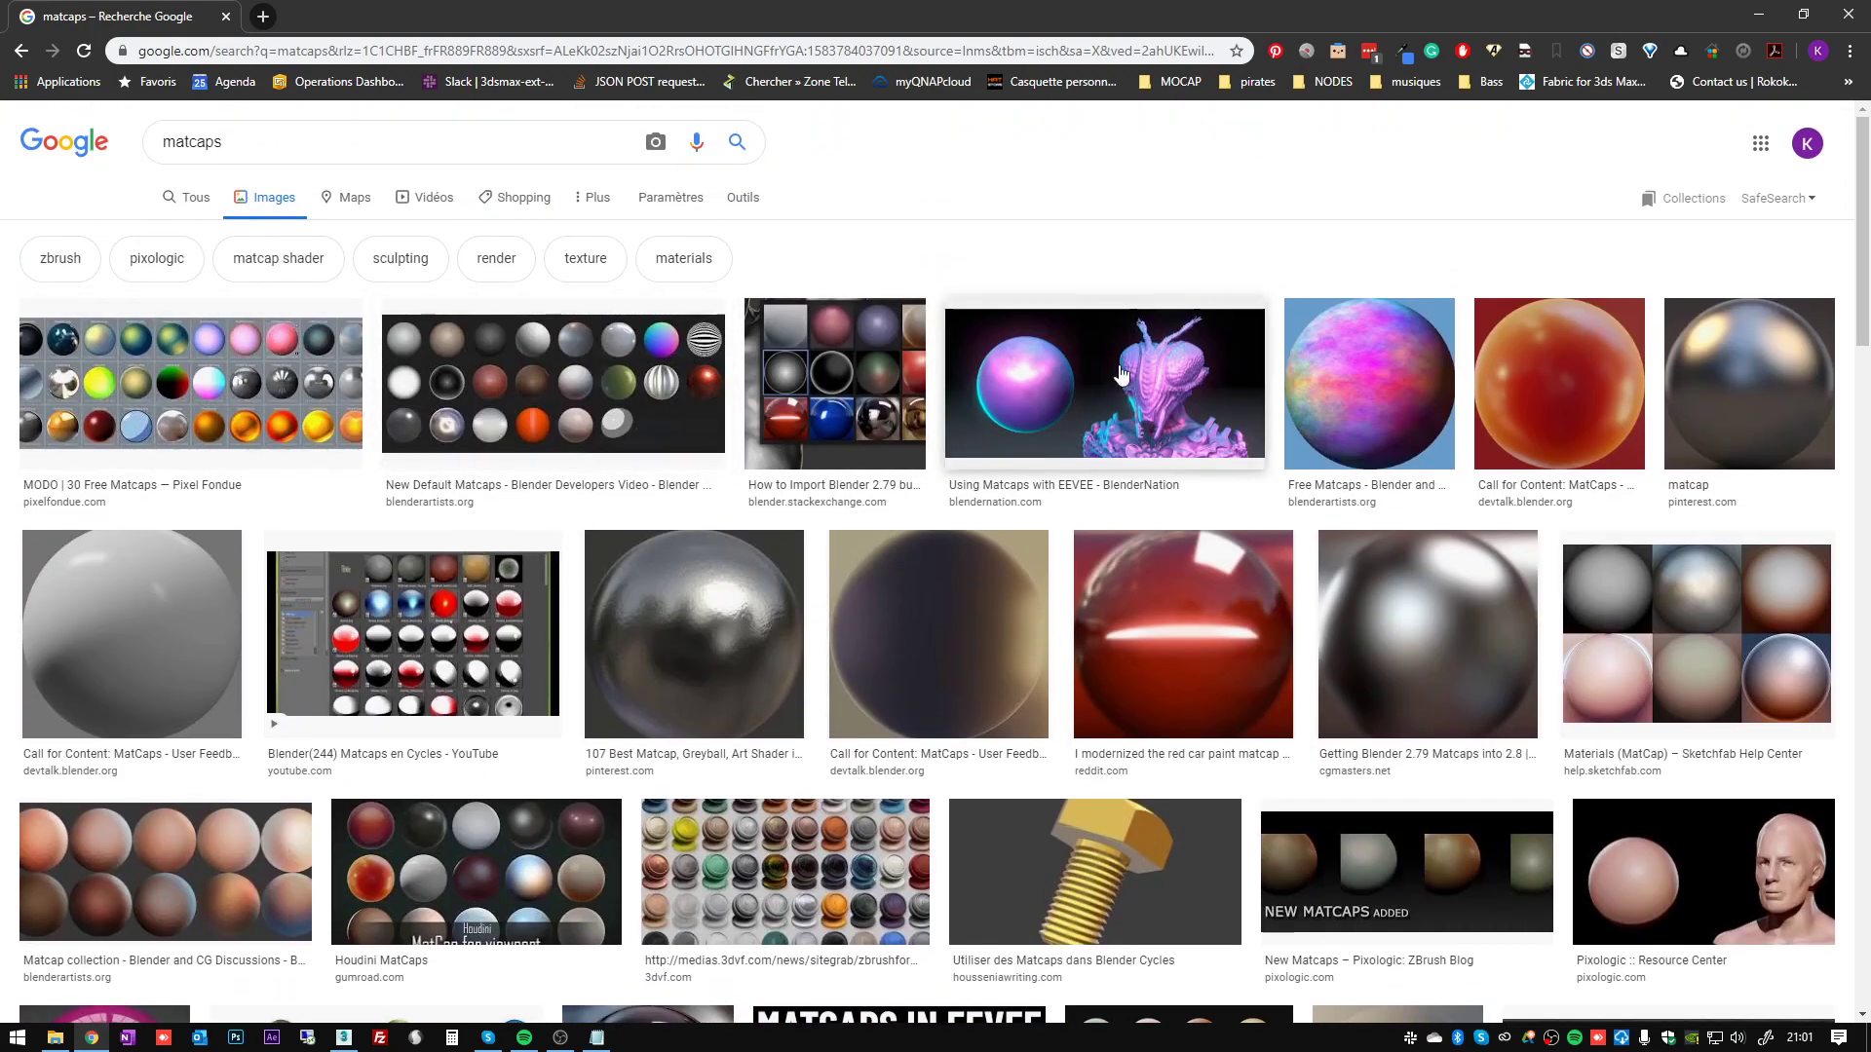
- Look through the general web results for matcaps, and return to browsing the image results
left_click(192, 207)
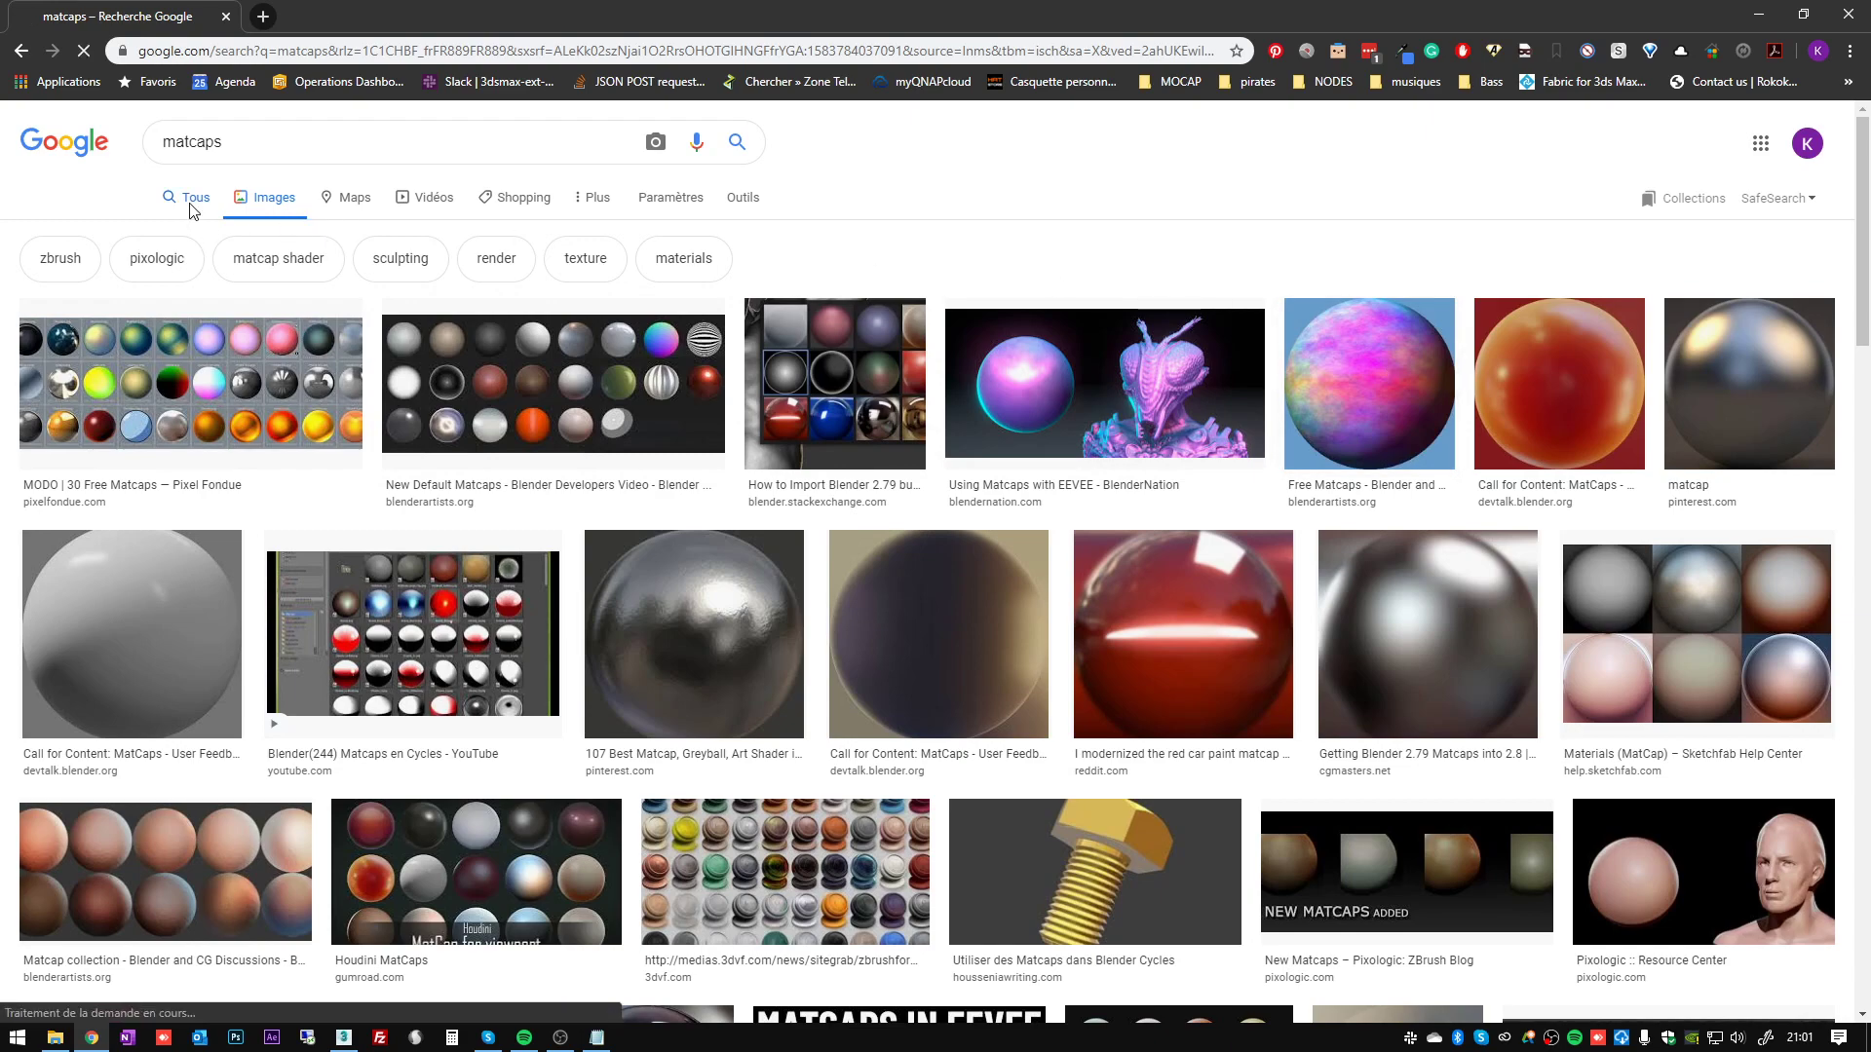
scroll(1076, 600, "down", 6)
scroll(1023, 612, "up", 6)
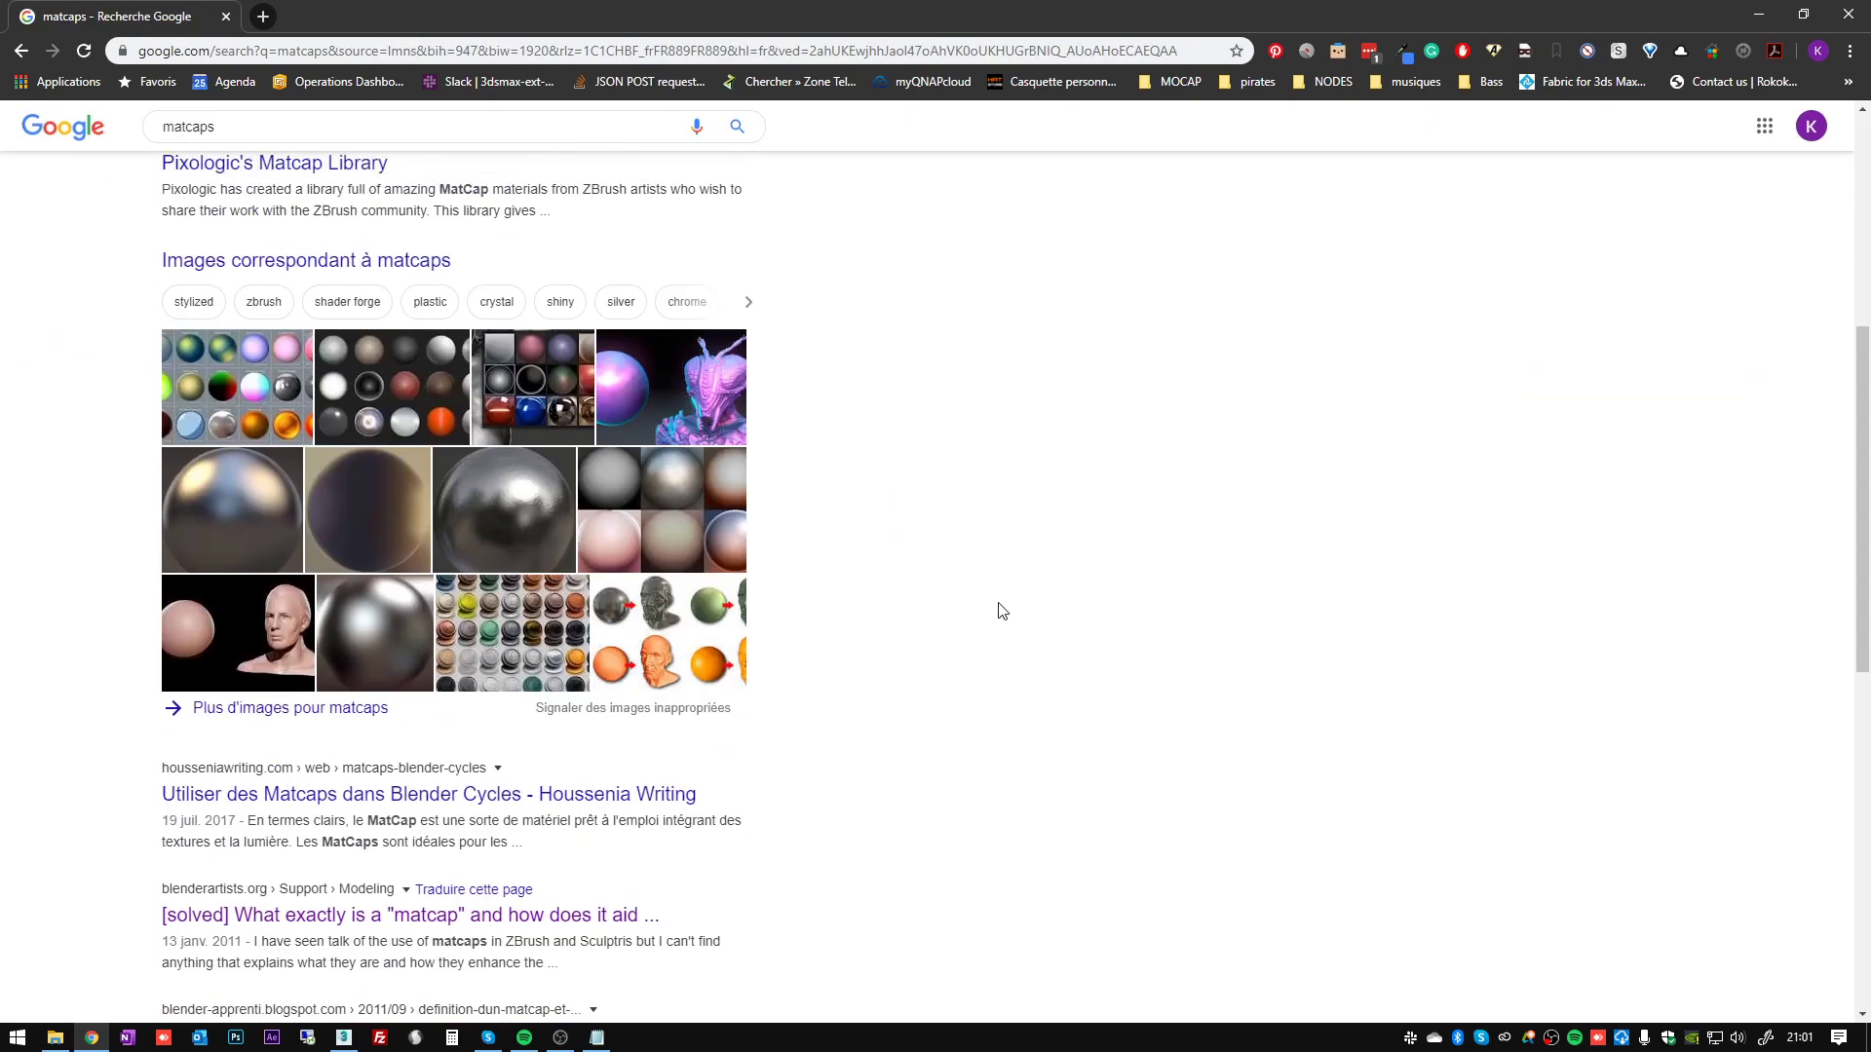
scroll(998, 643, "down", 2)
scroll(997, 618, "up", 2)
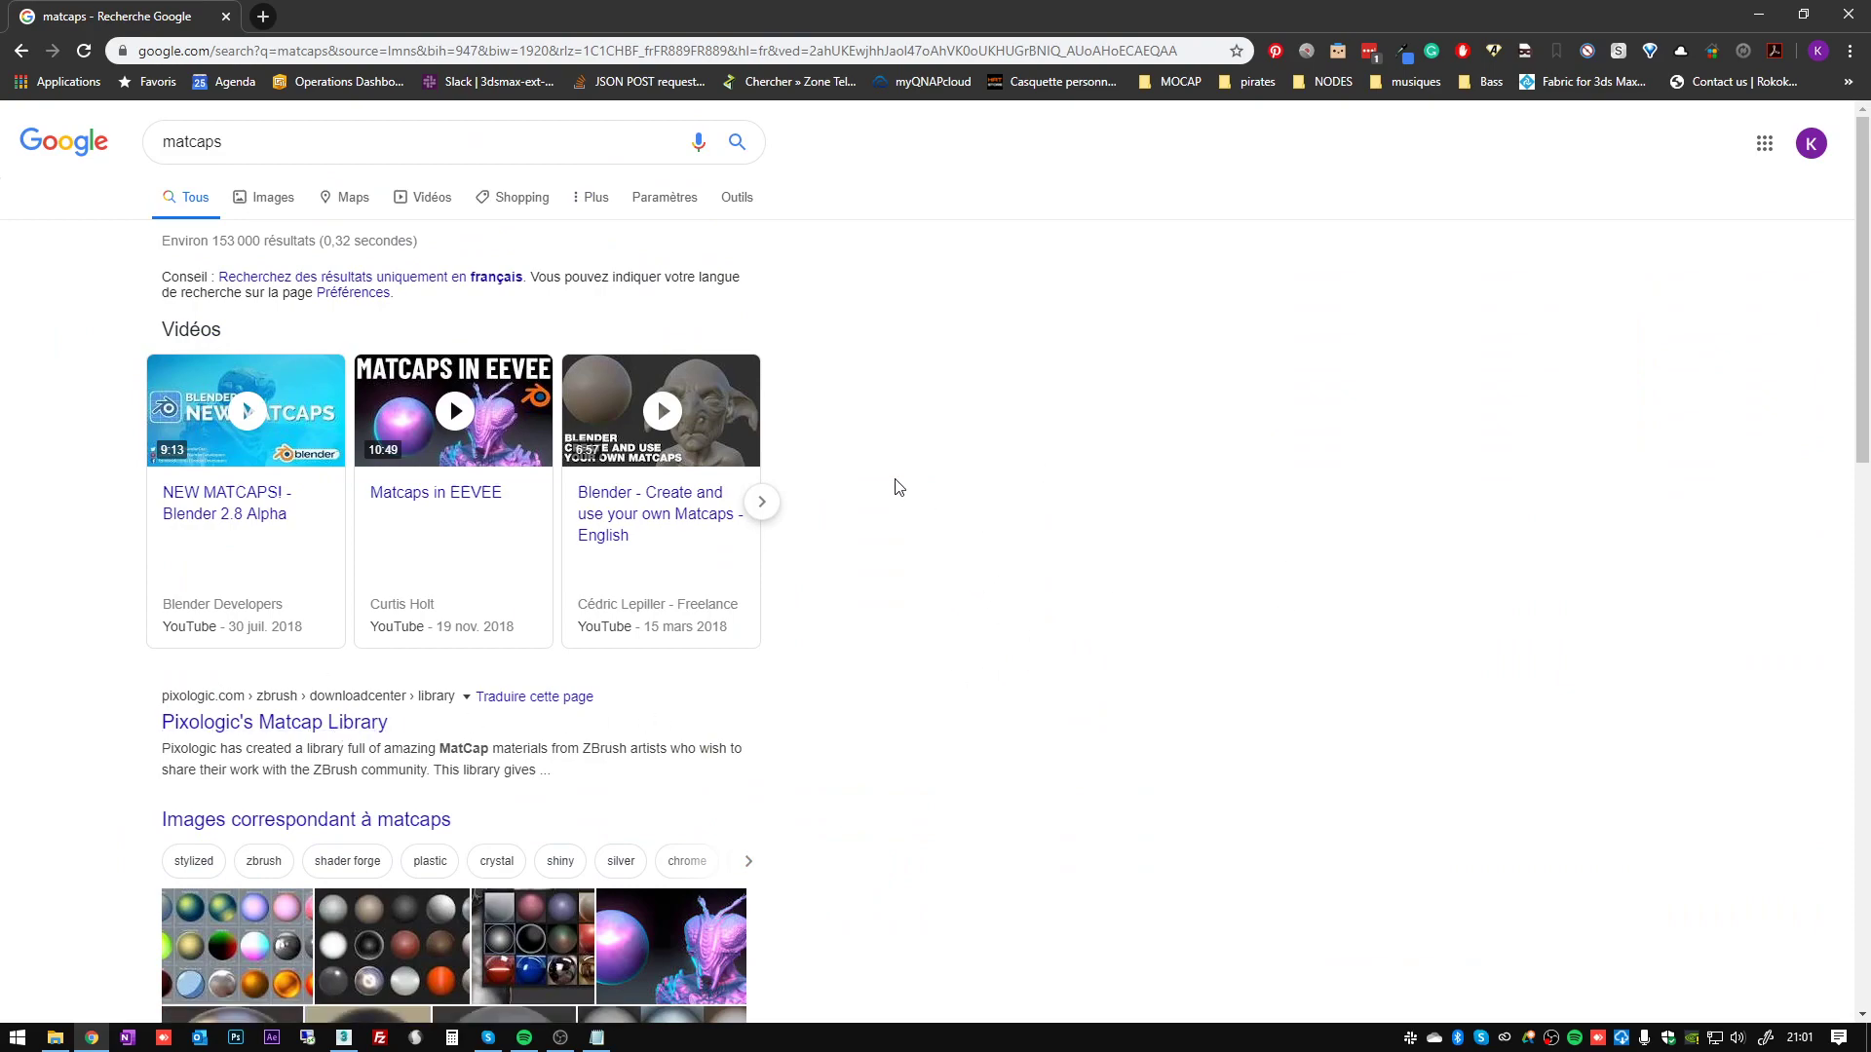
left_click(272, 197)
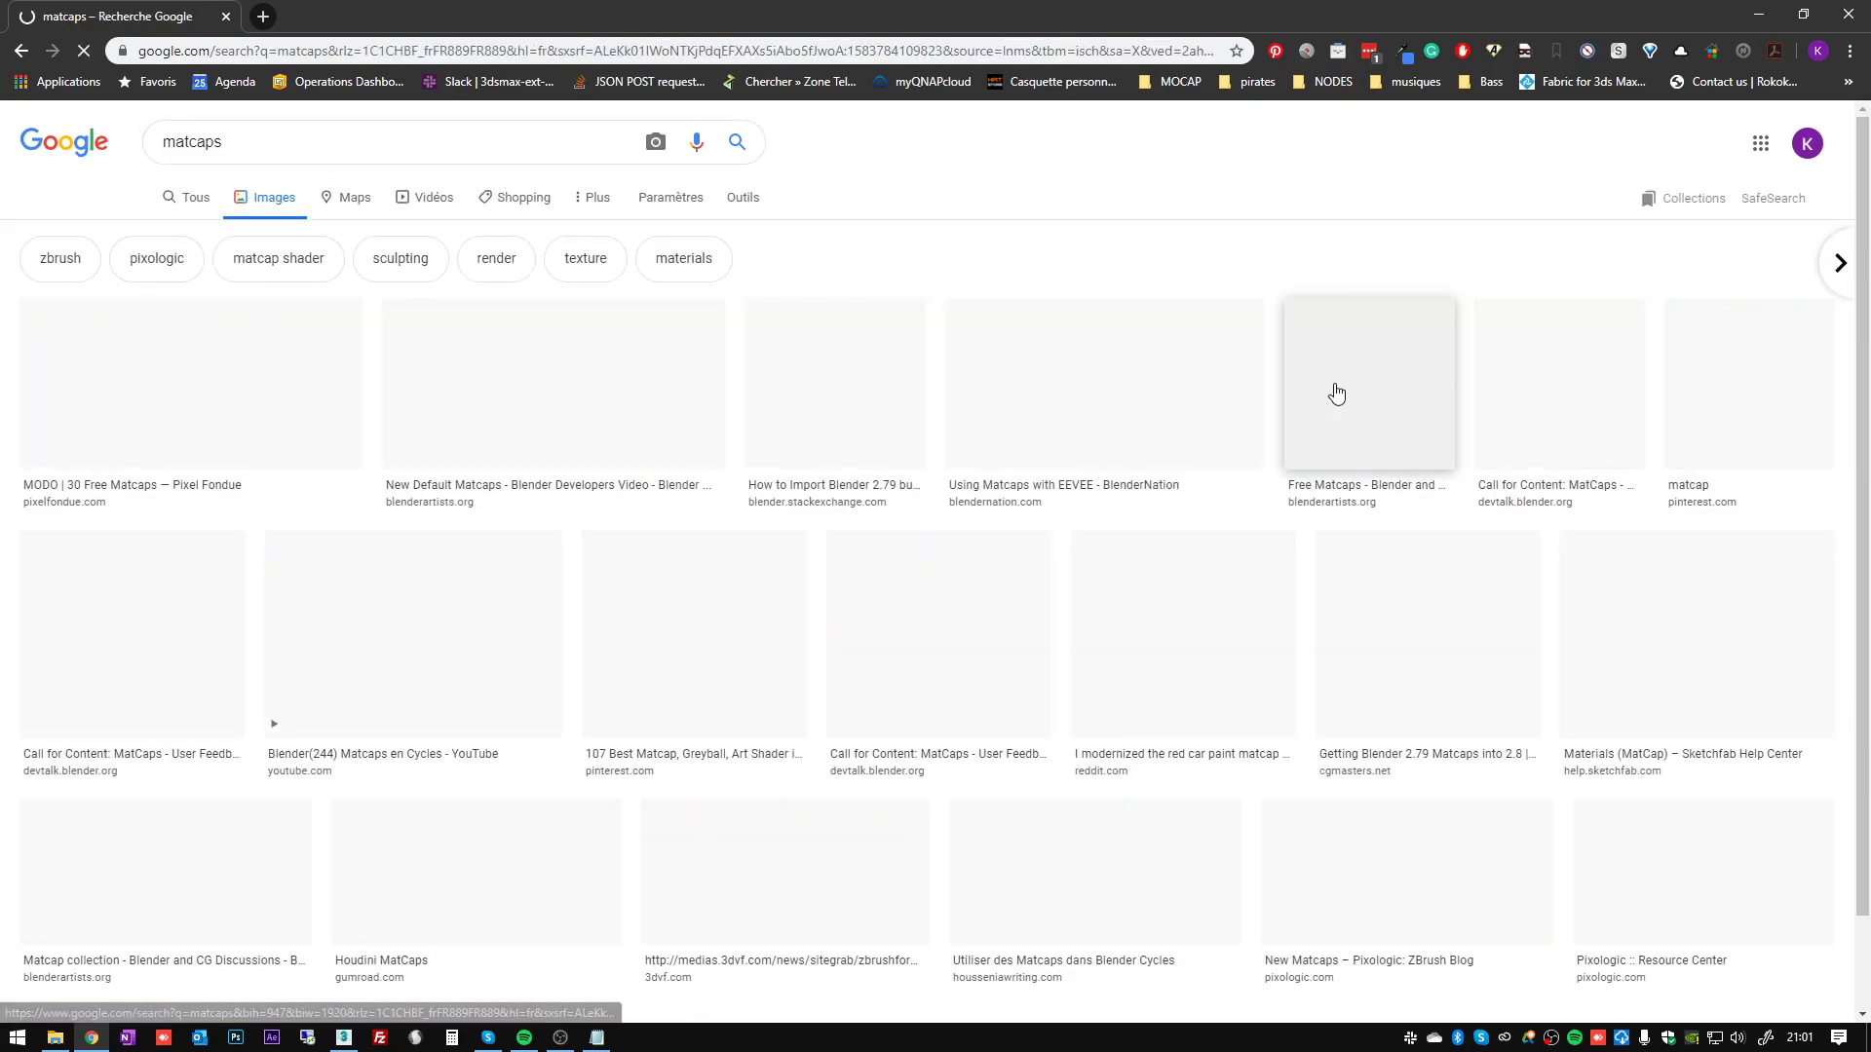
scroll(1036, 472, "down", 6)
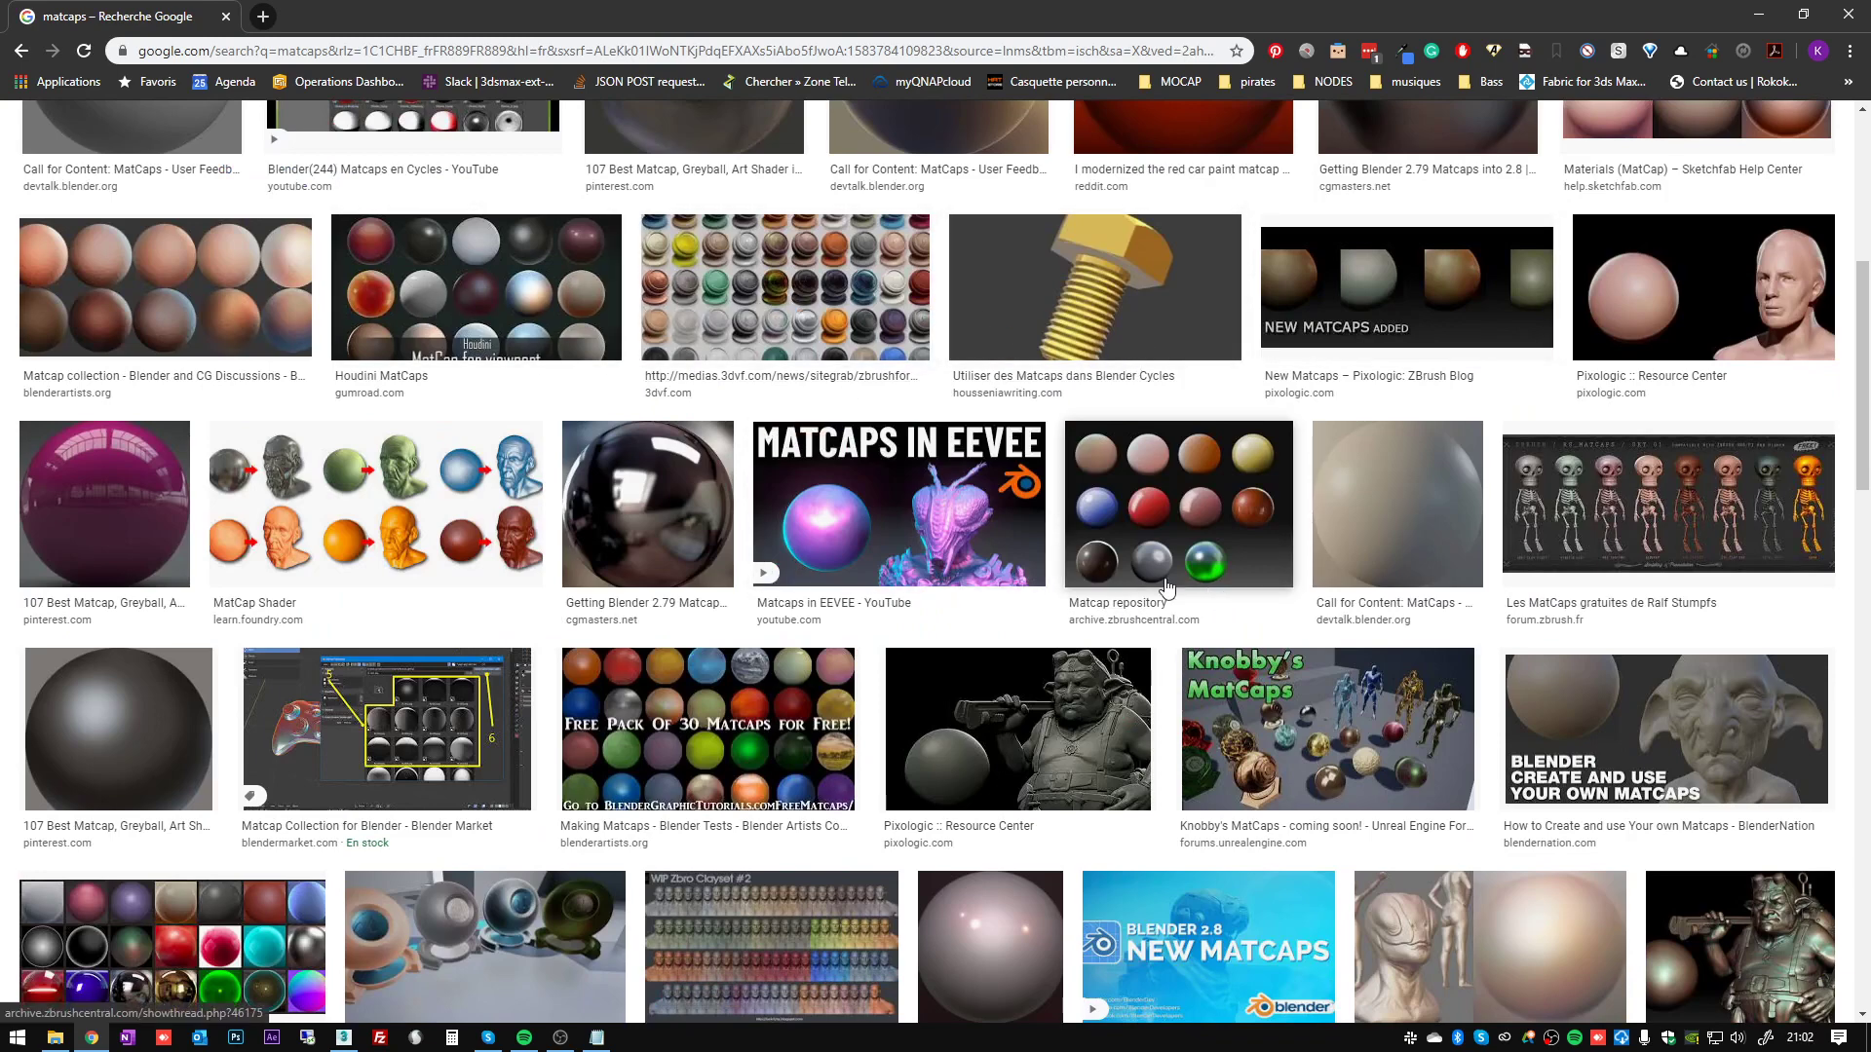
- Return to 3ds Max, open the MatCap Library and place its window beside the armored character
left_click(1760, 13)
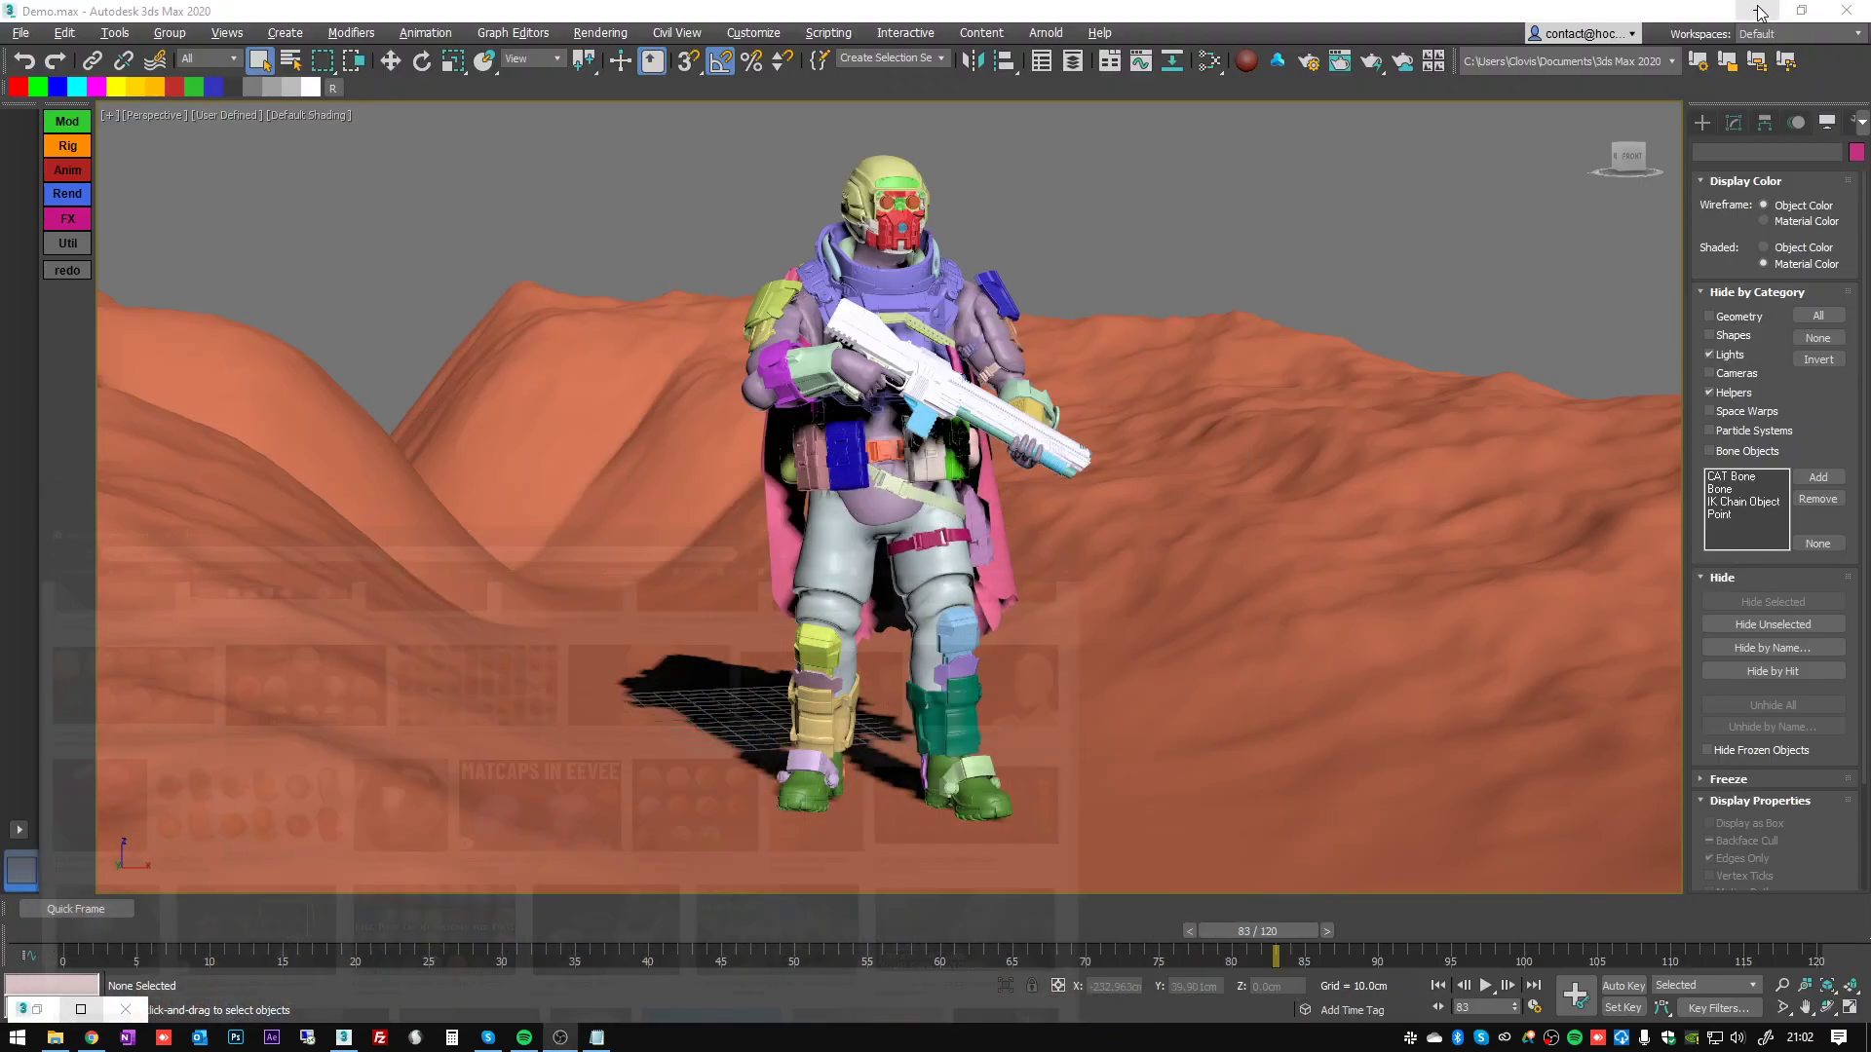
left_click(1243, 62)
mouse_move(911, 279)
left_mouse_down()
mouse_move(1310, 226)
mouse_move(1330, 166)
left_mouse_up()
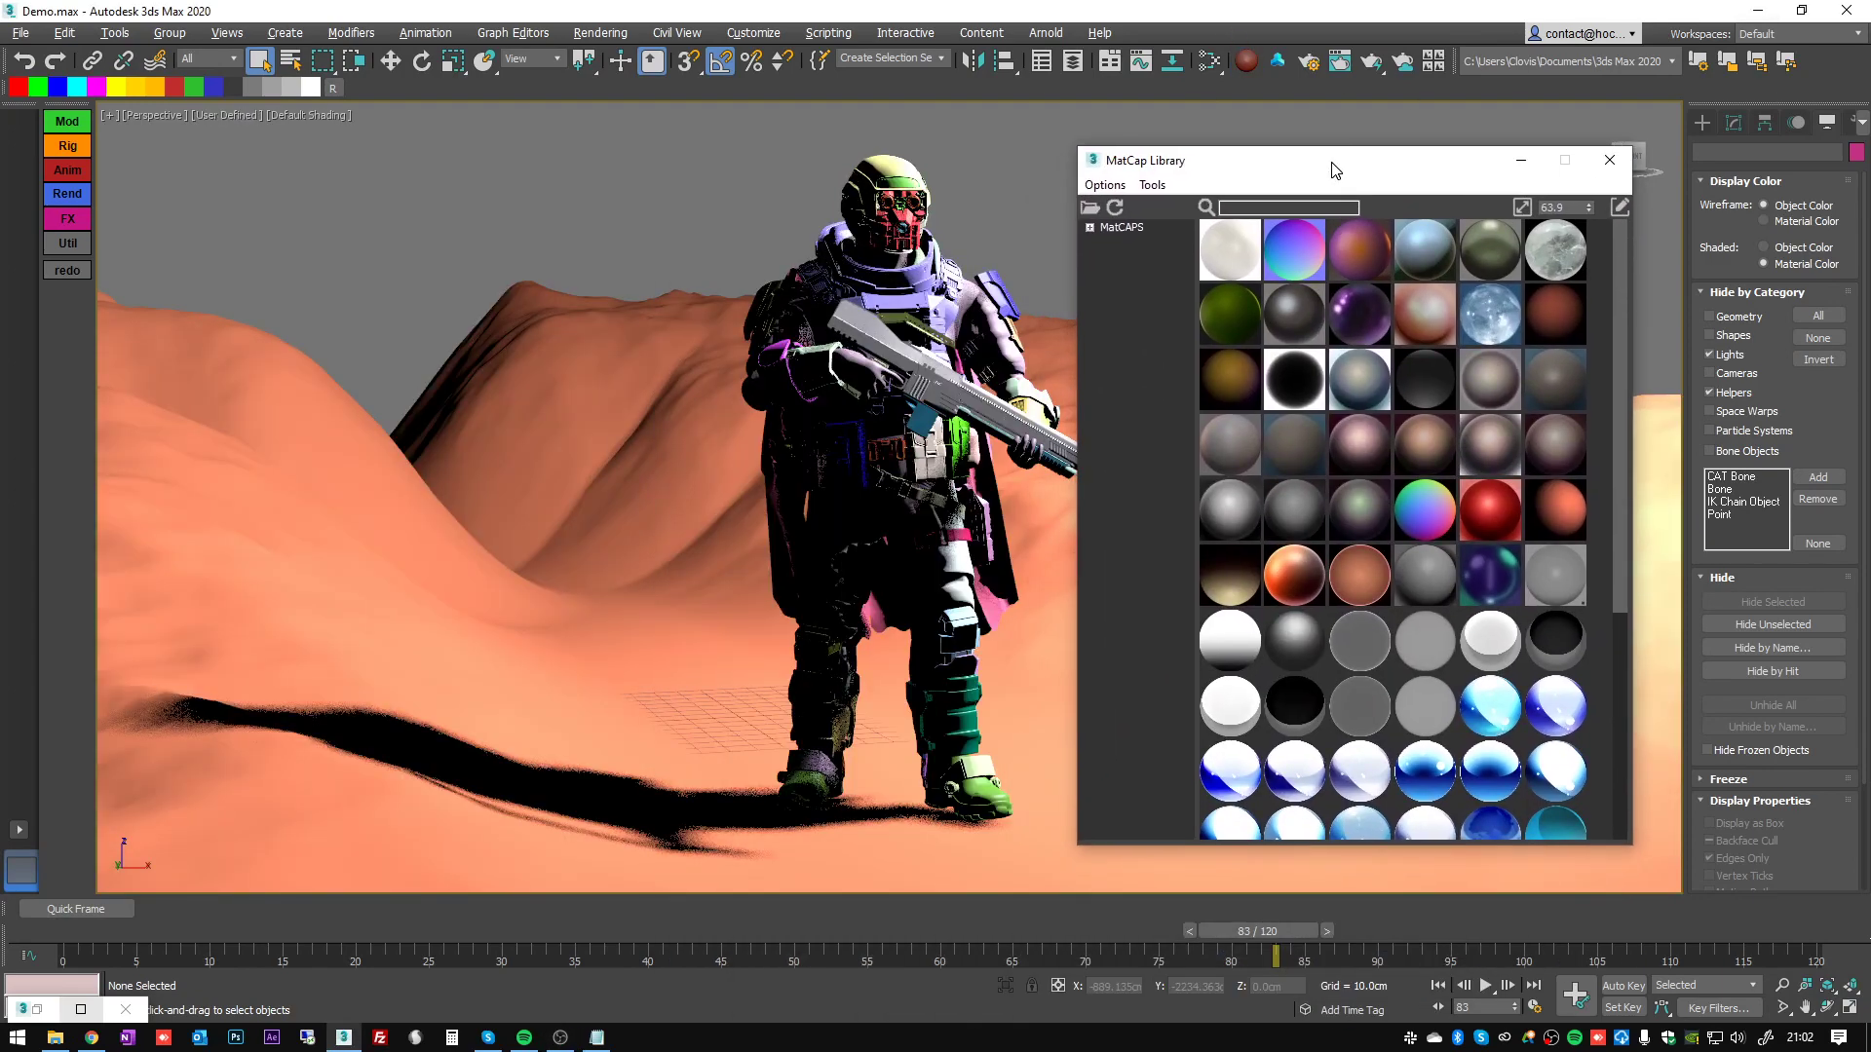
middle_click_drag(1062, 210, 925, 212)
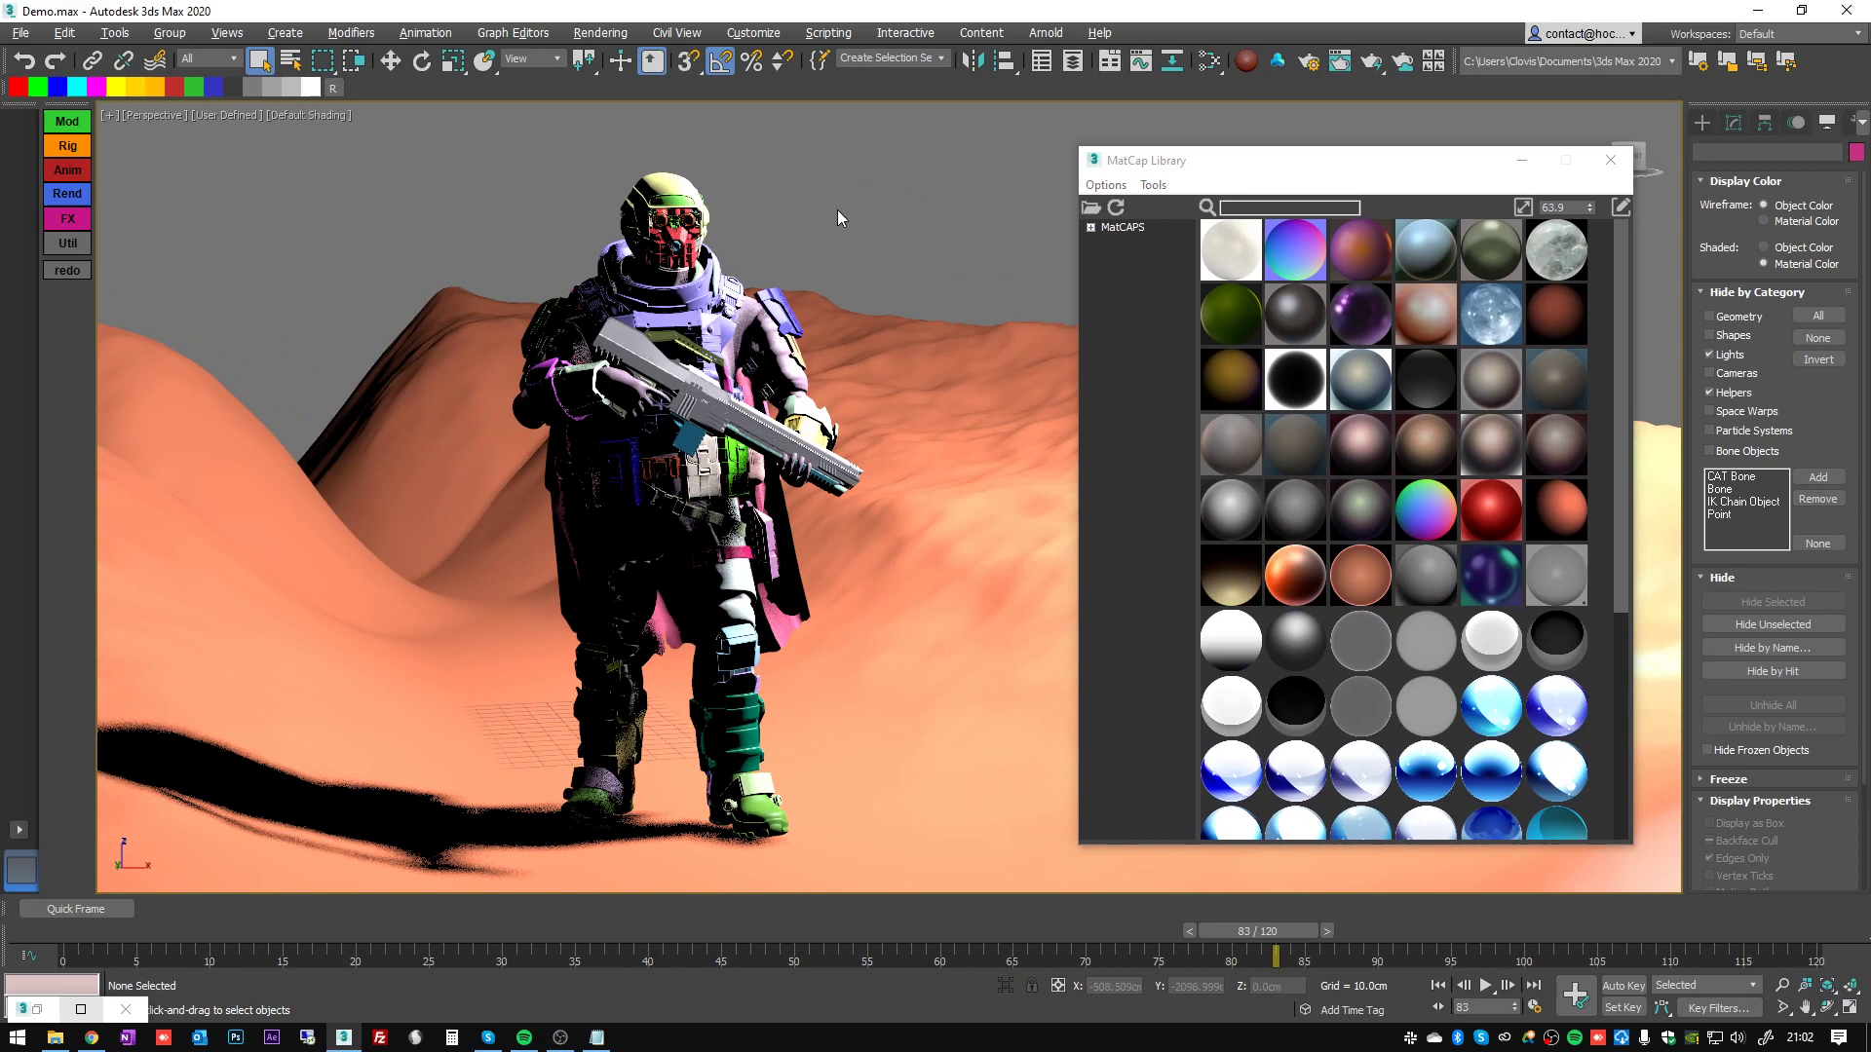
scroll(732, 185, "down", 1)
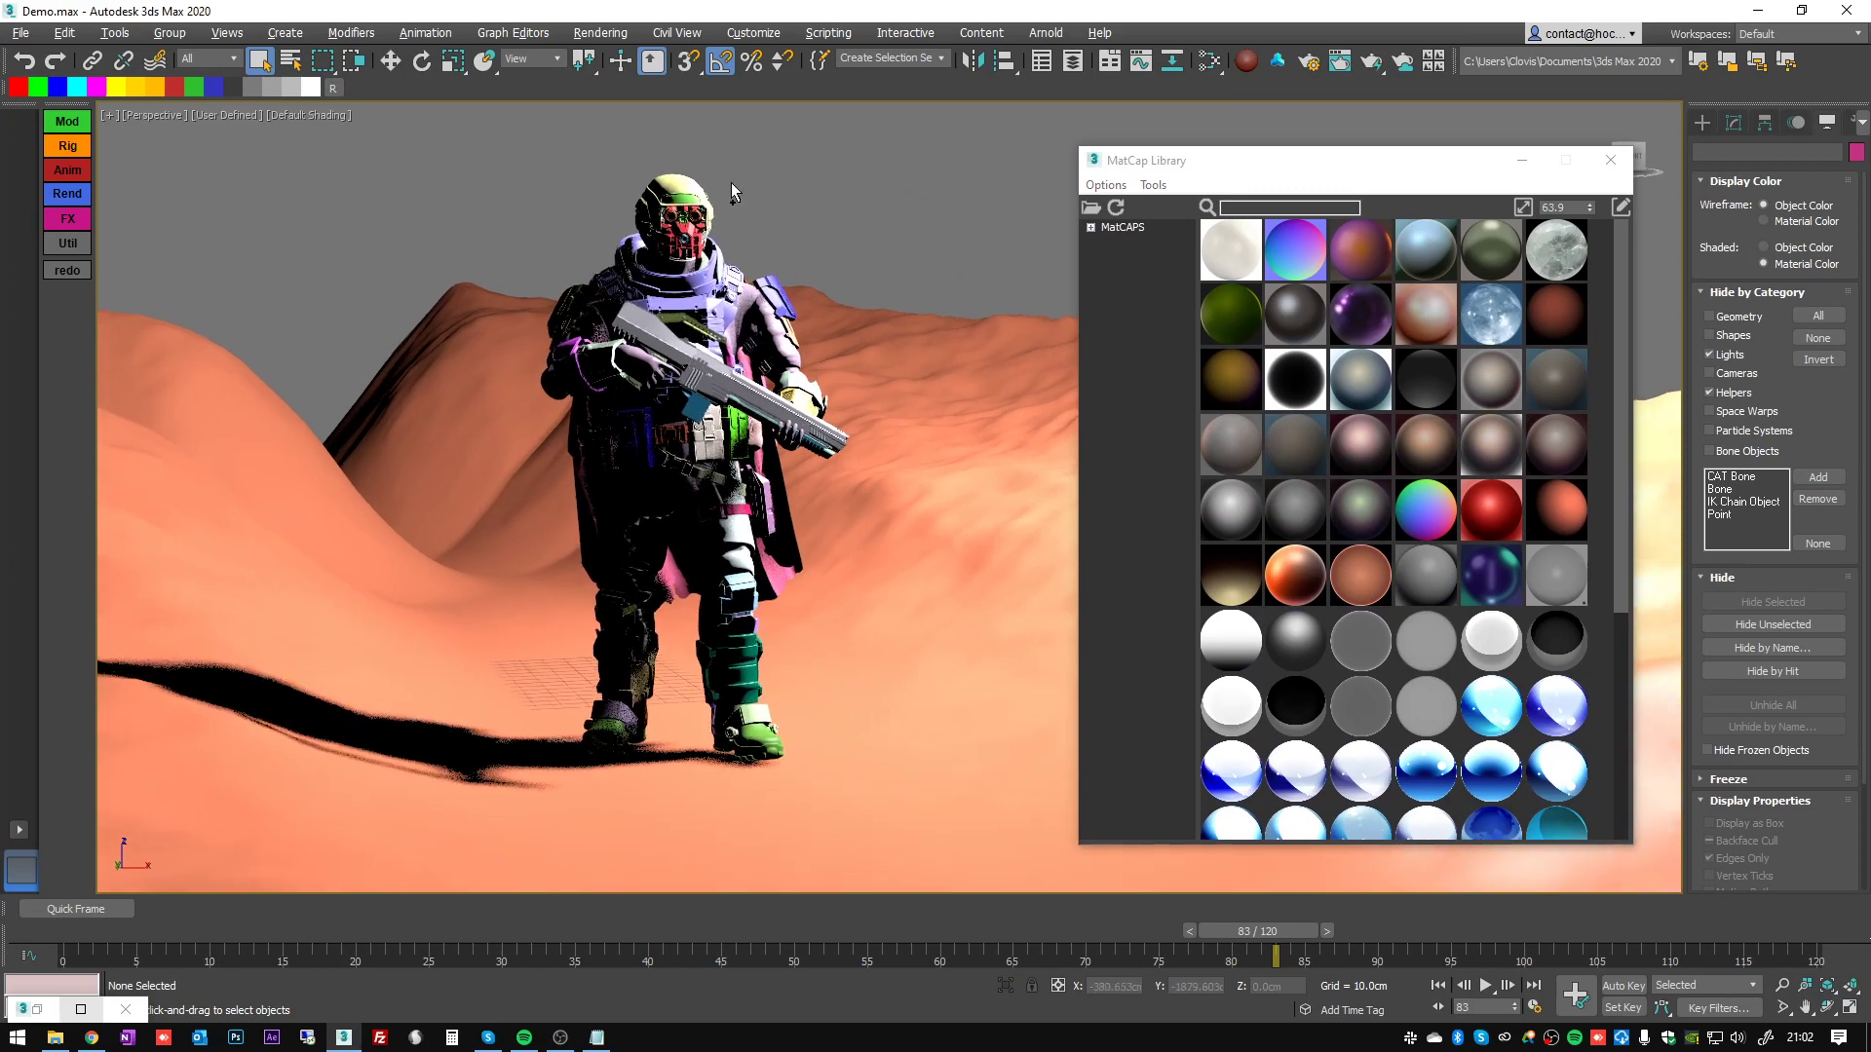
- Set the viewport to show materials as Realistic Materials with Maps
left_click(224, 115)
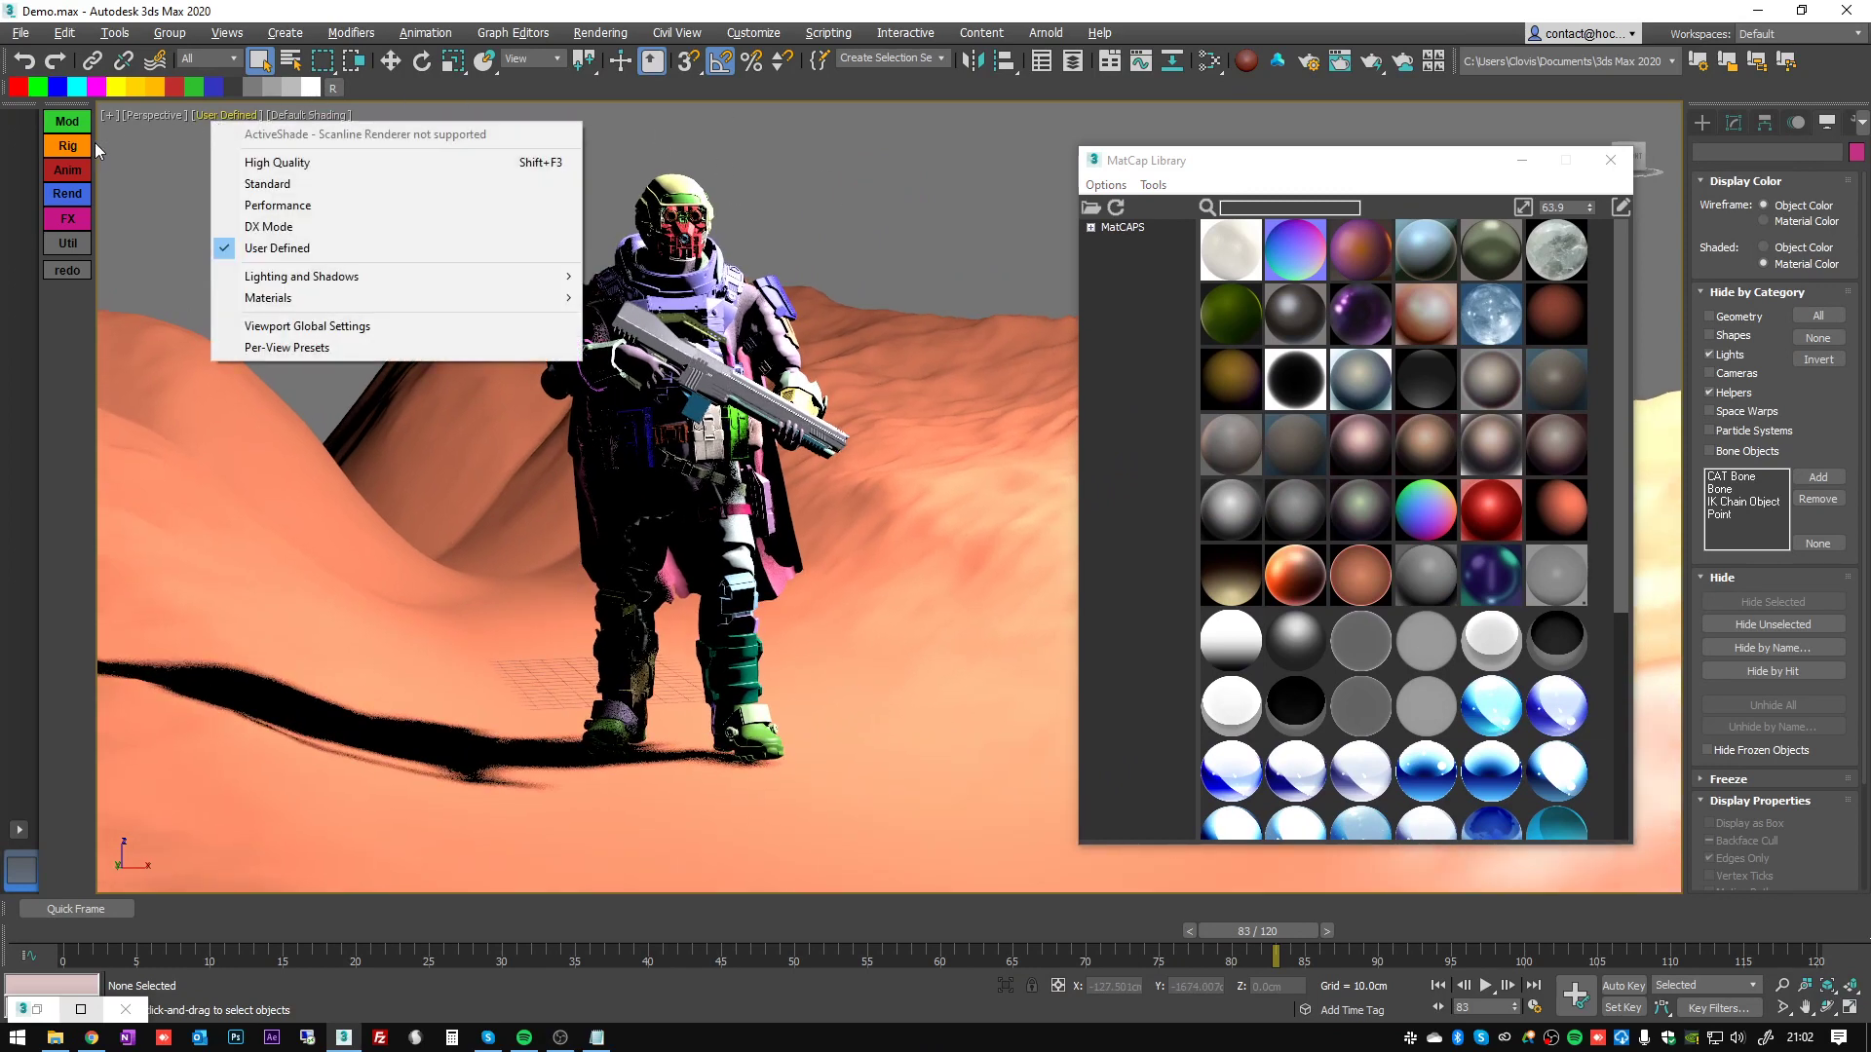
left_click(293, 12)
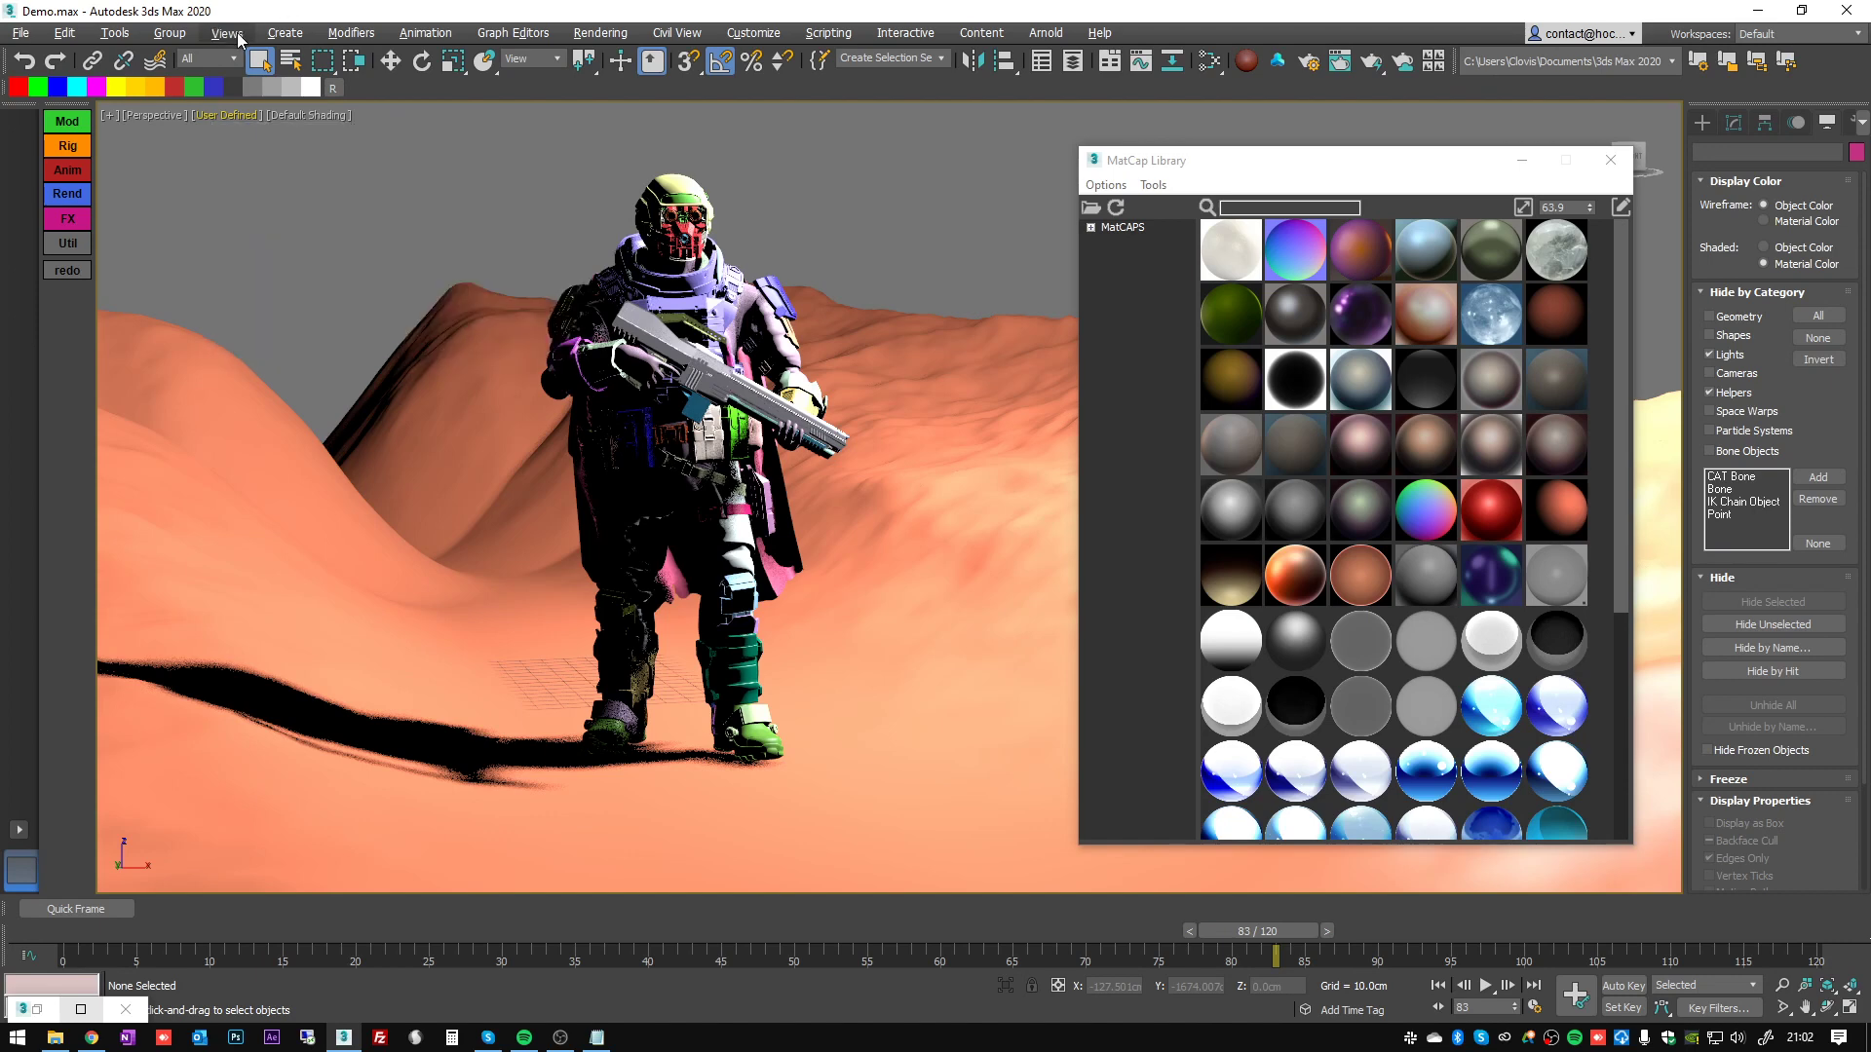
left_click(226, 33)
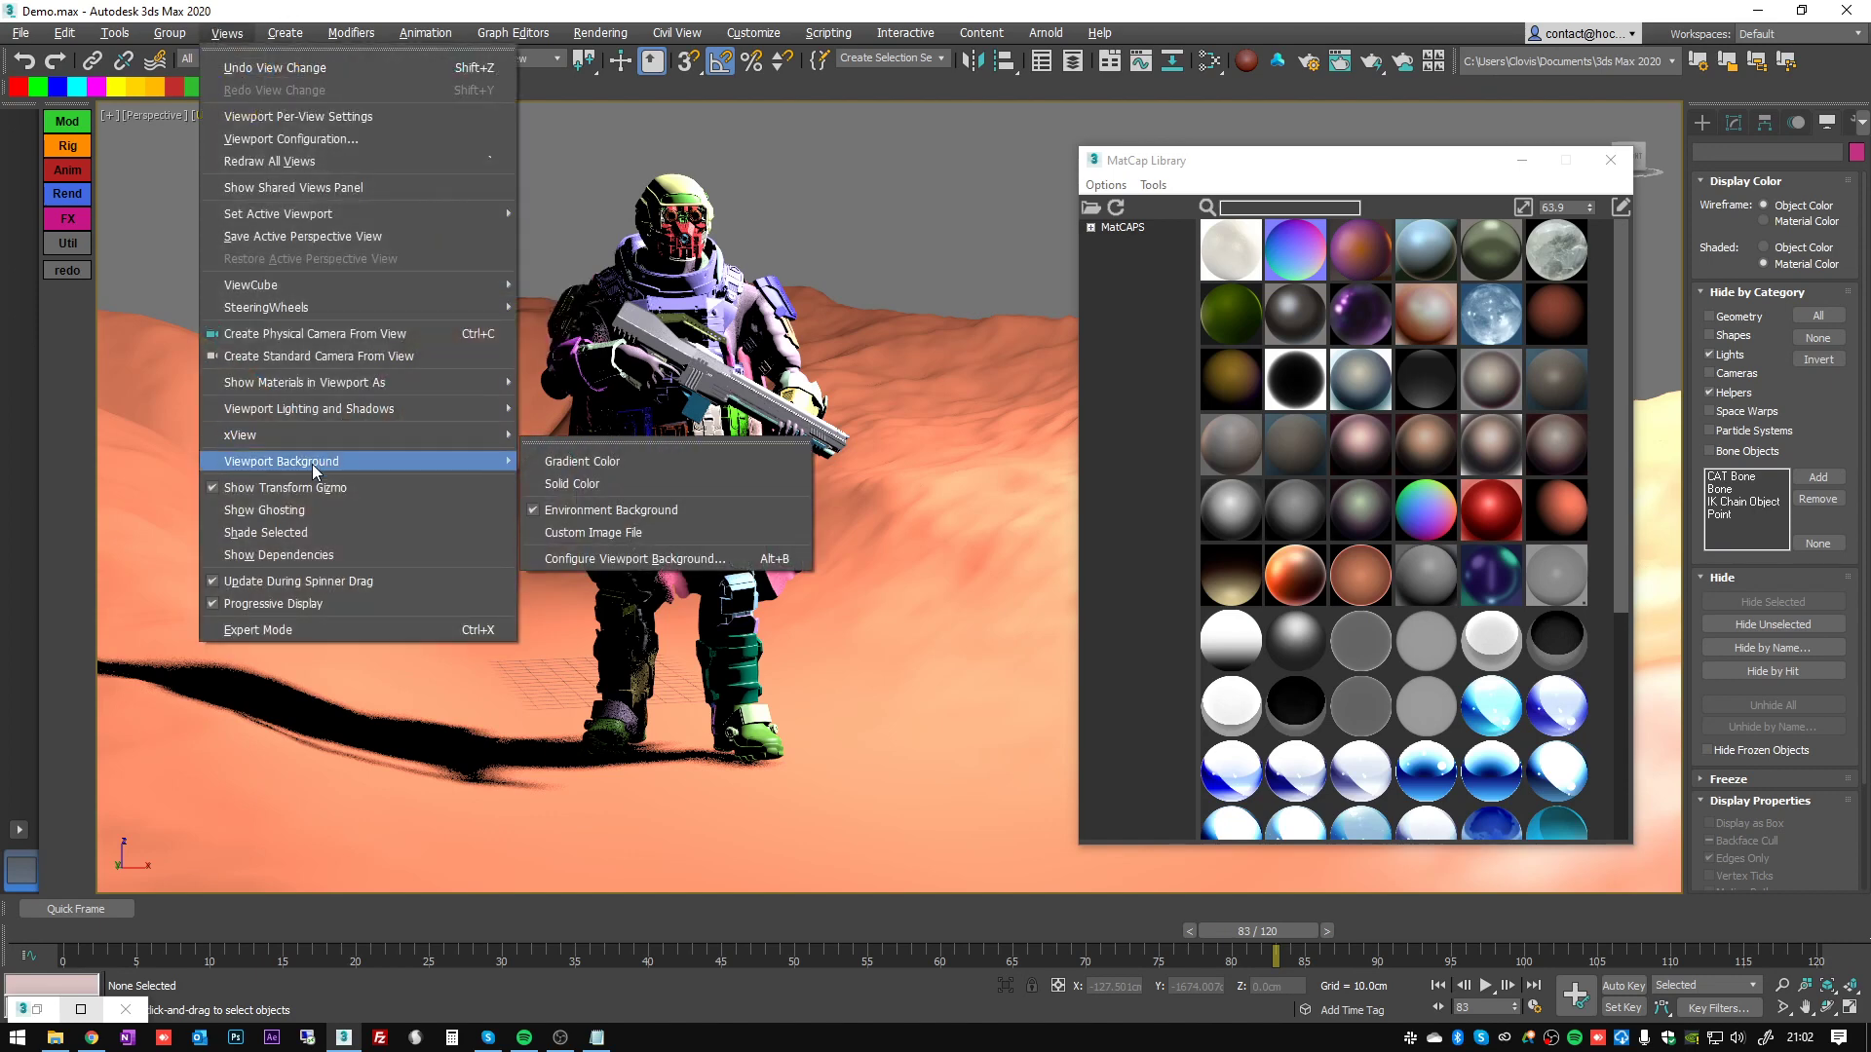
mouse_move(312, 408)
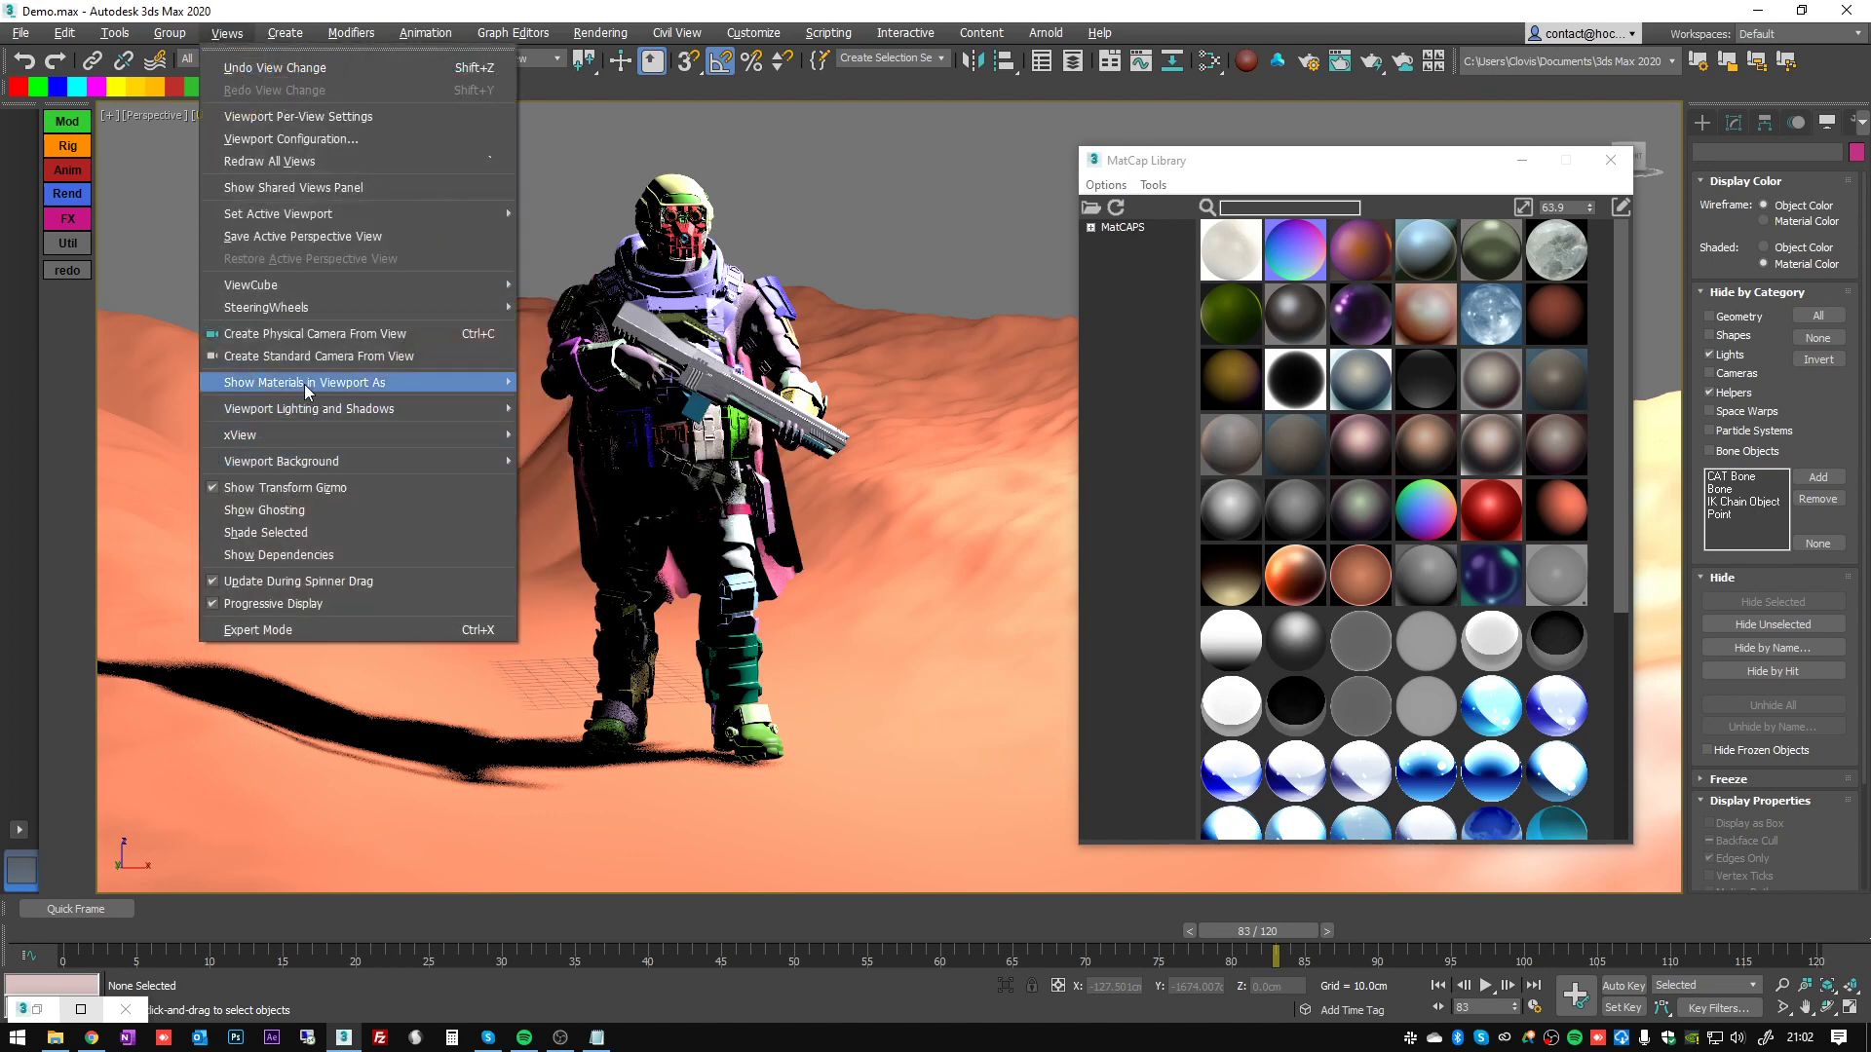
mouse_move(379, 391)
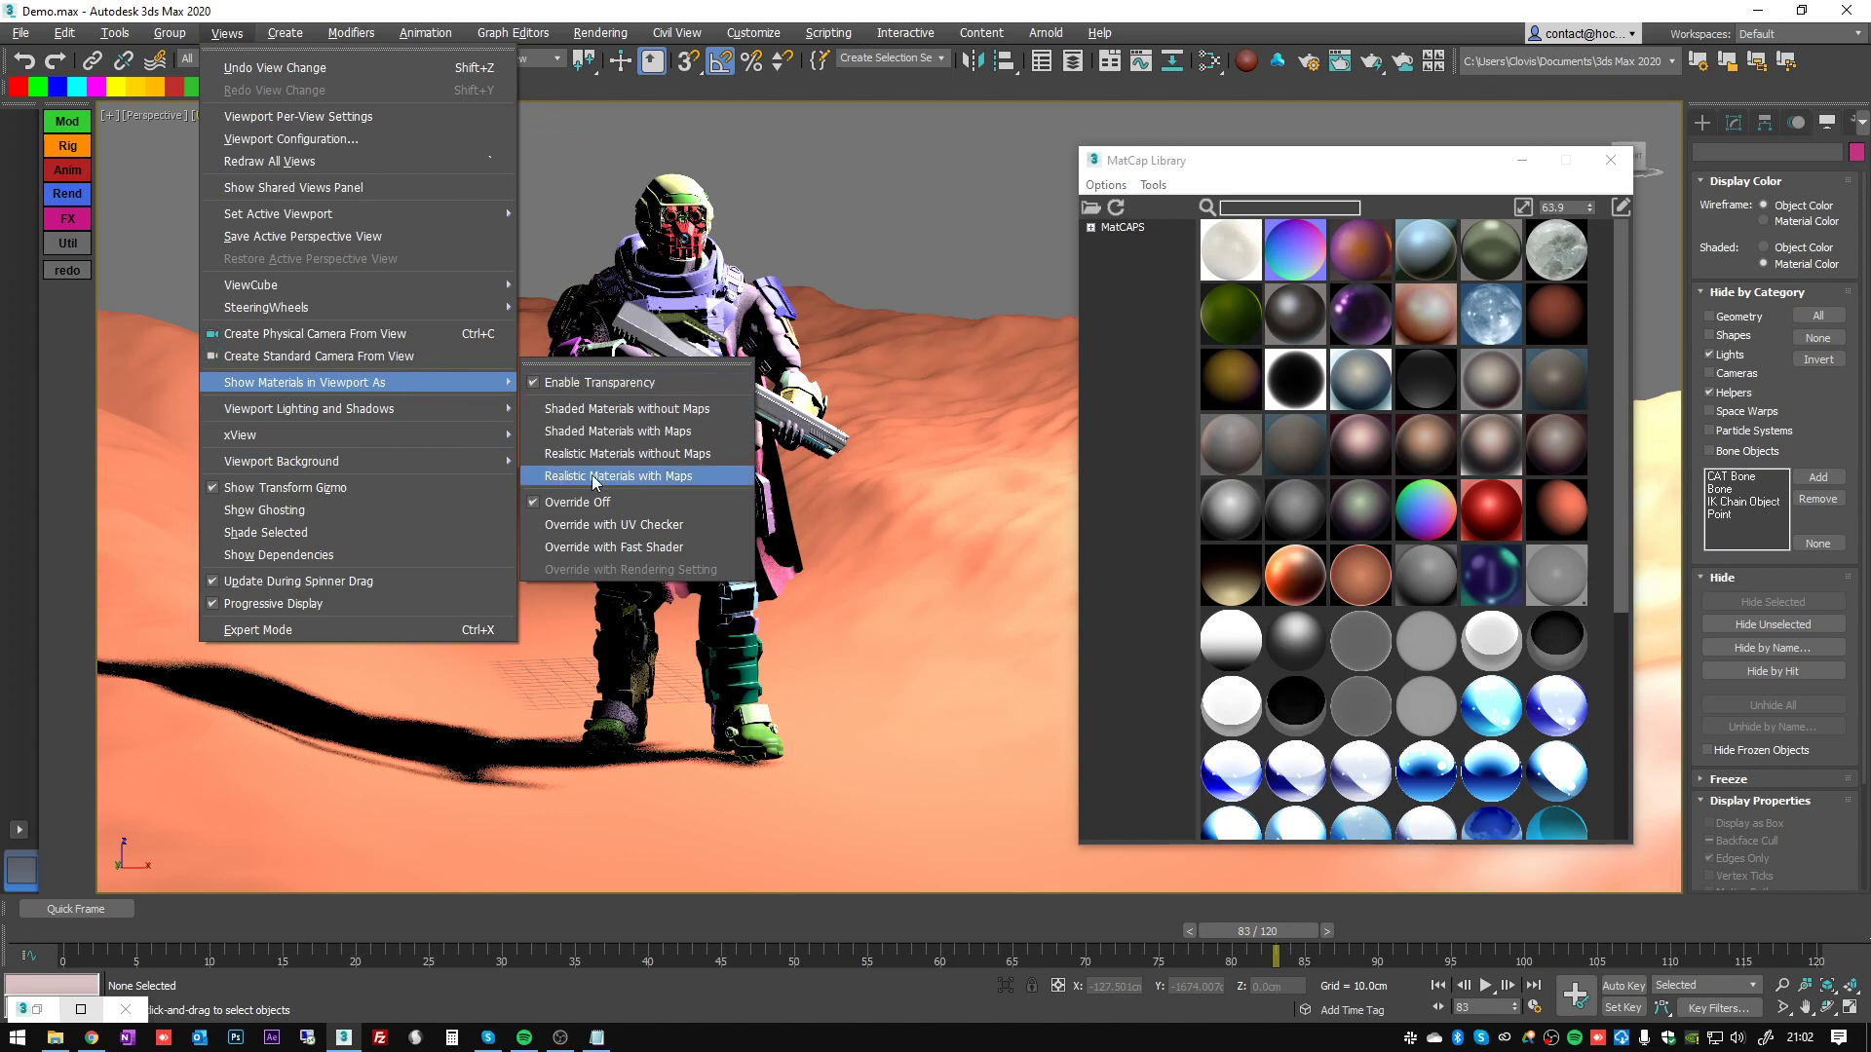
left_click(670, 480)
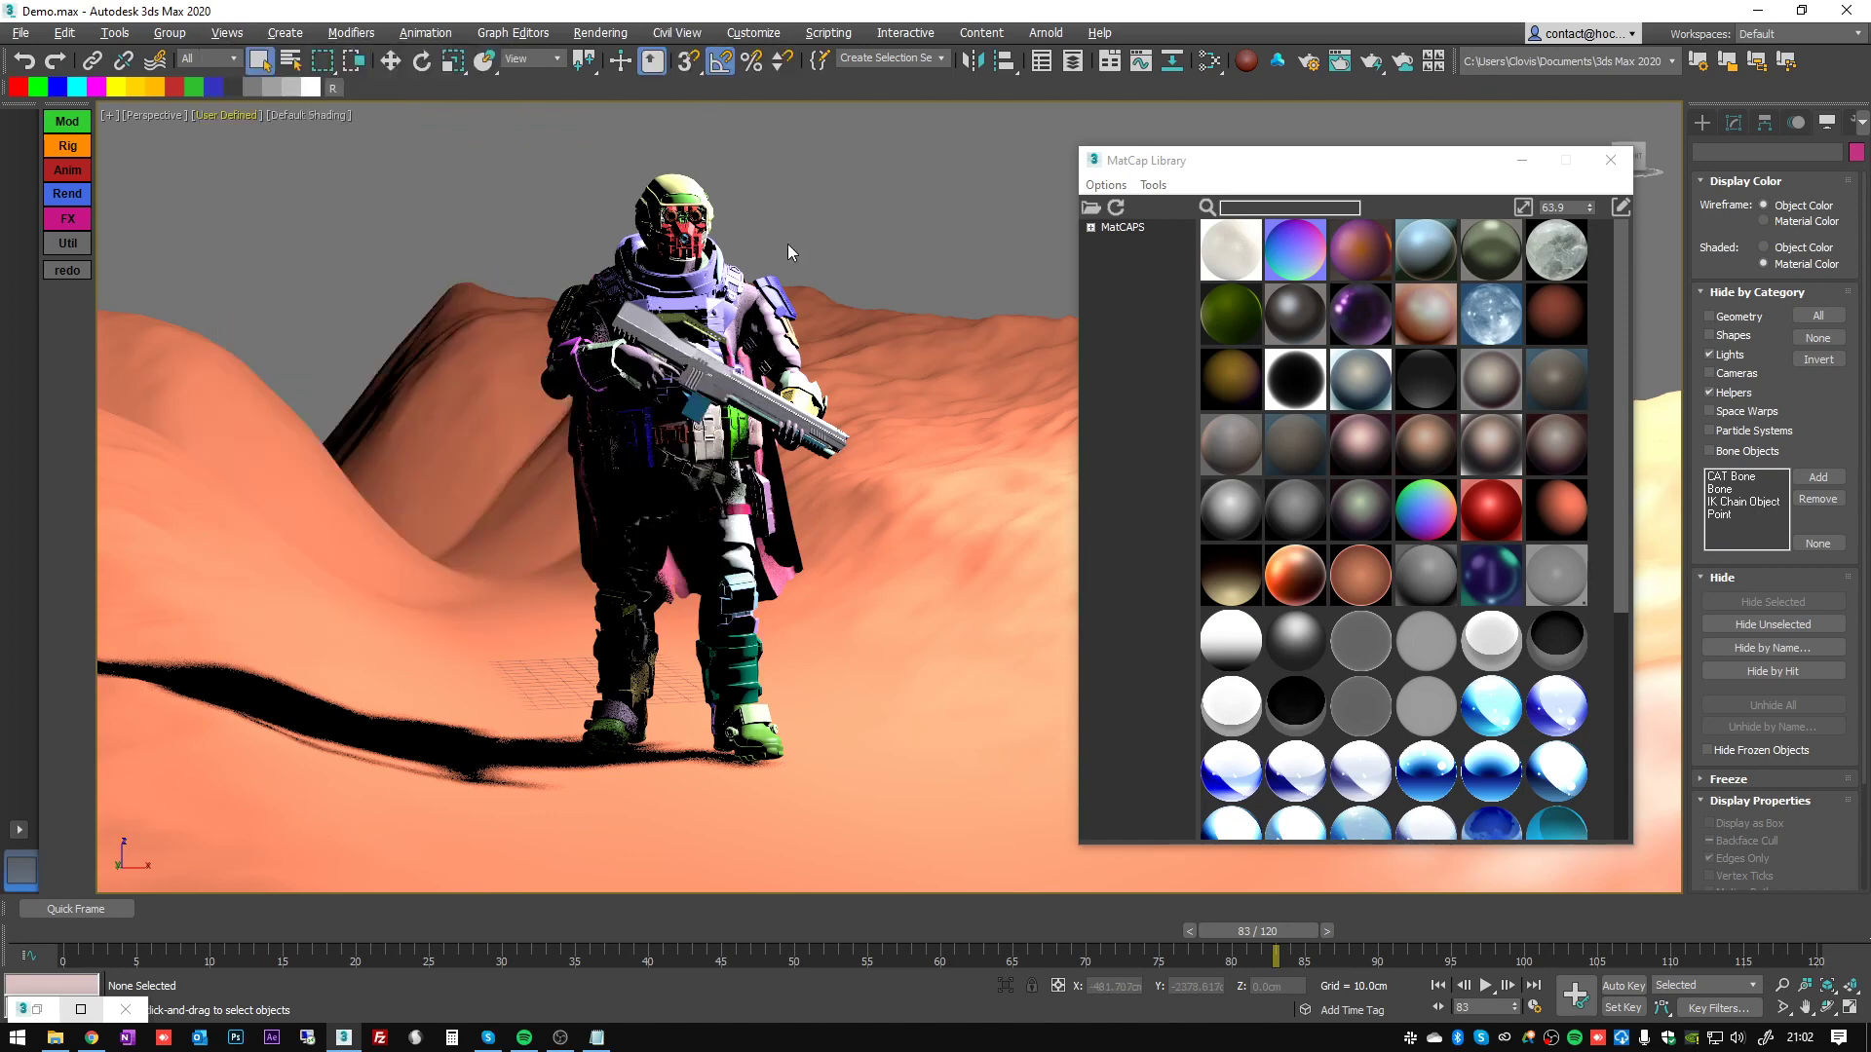
middle_click_drag(858, 222, 955, 255)
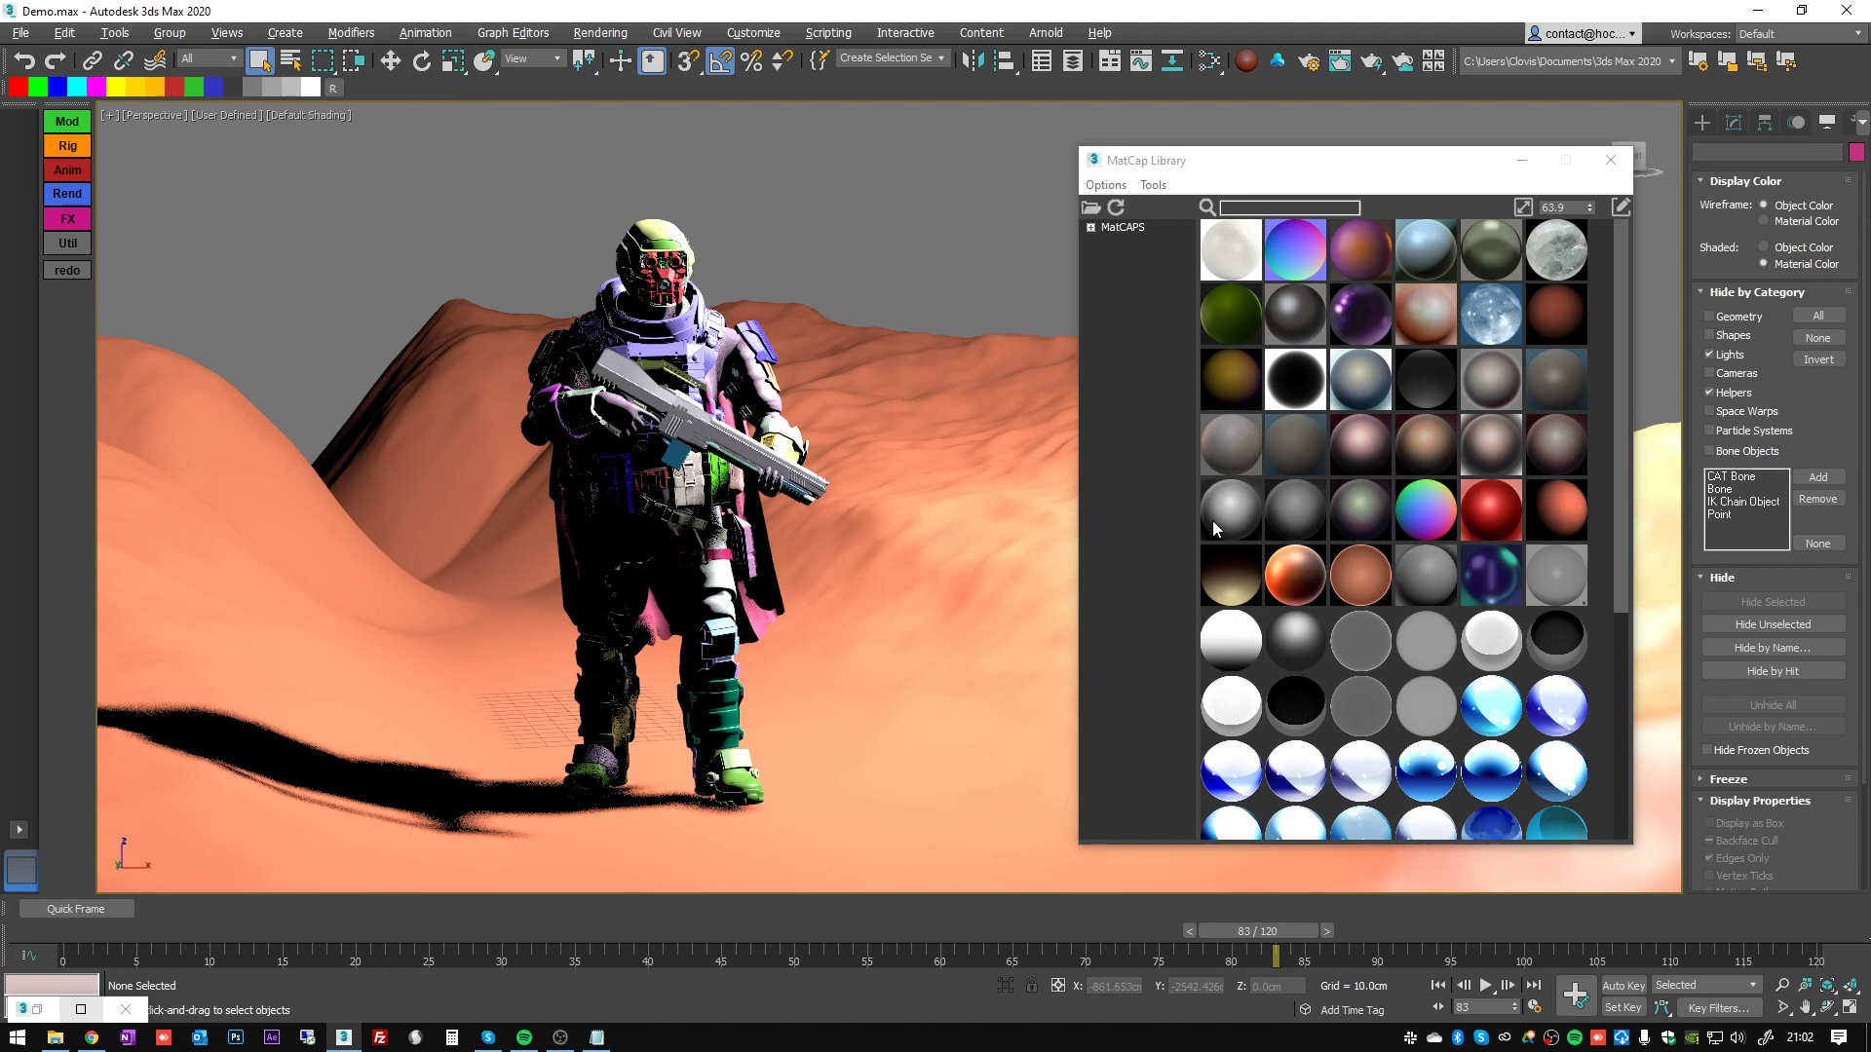
- Open the Slate Material Editor and examine how the OSL map node connects to the Physical Material
left_click(1111, 60)
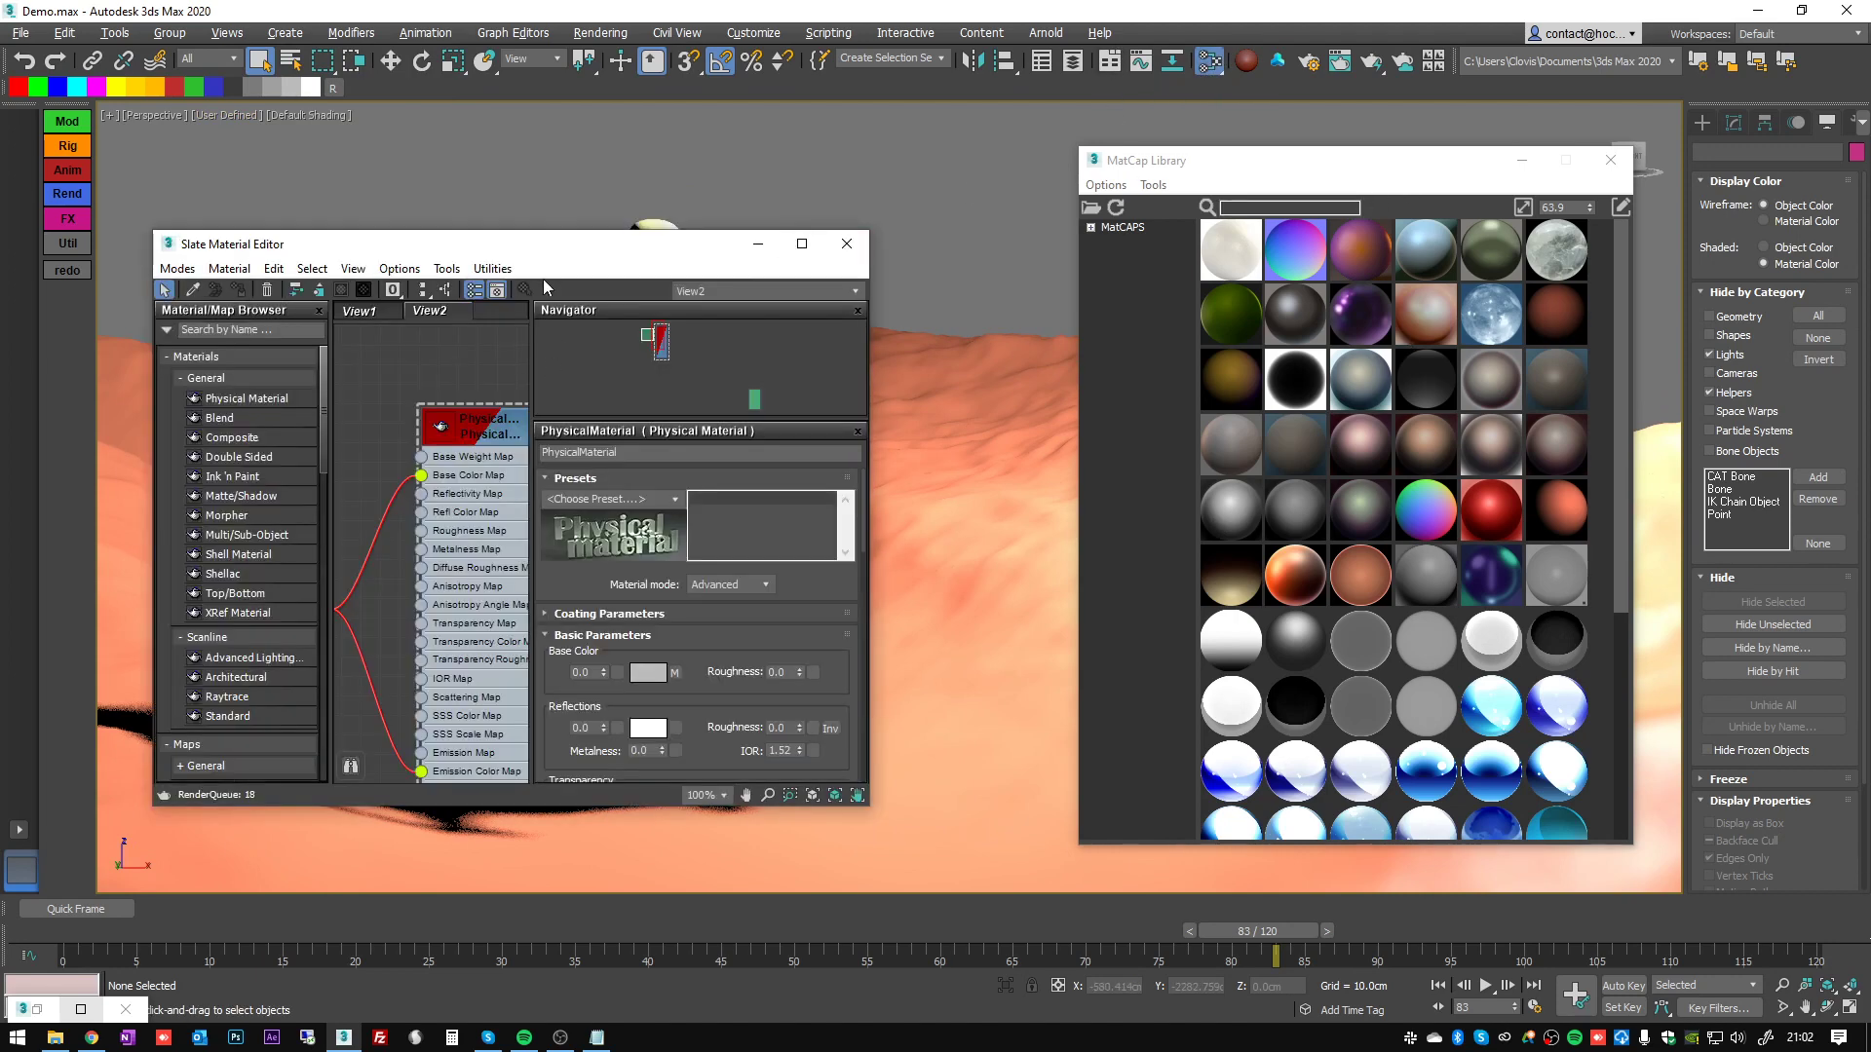
left_click_drag(544, 243, 804, 191)
scroll(722, 319, "down", 2)
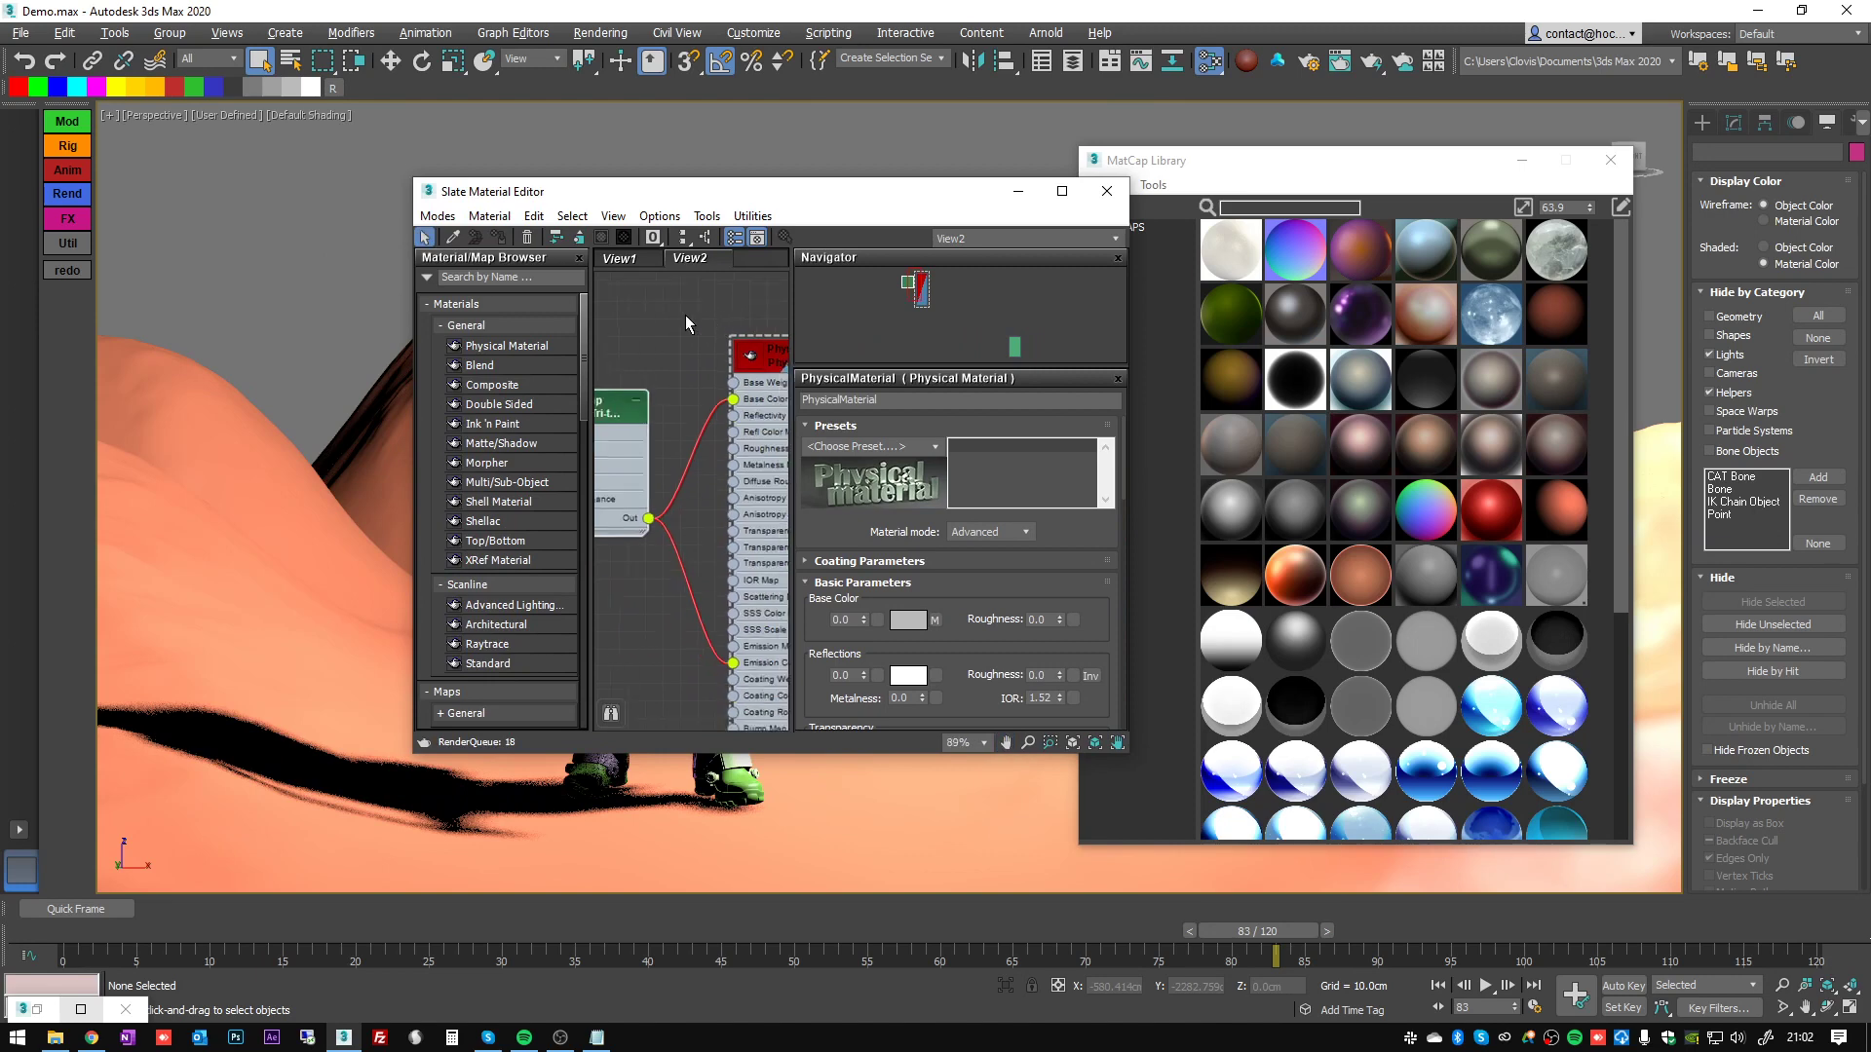
middle_click_drag(686, 313, 739, 325)
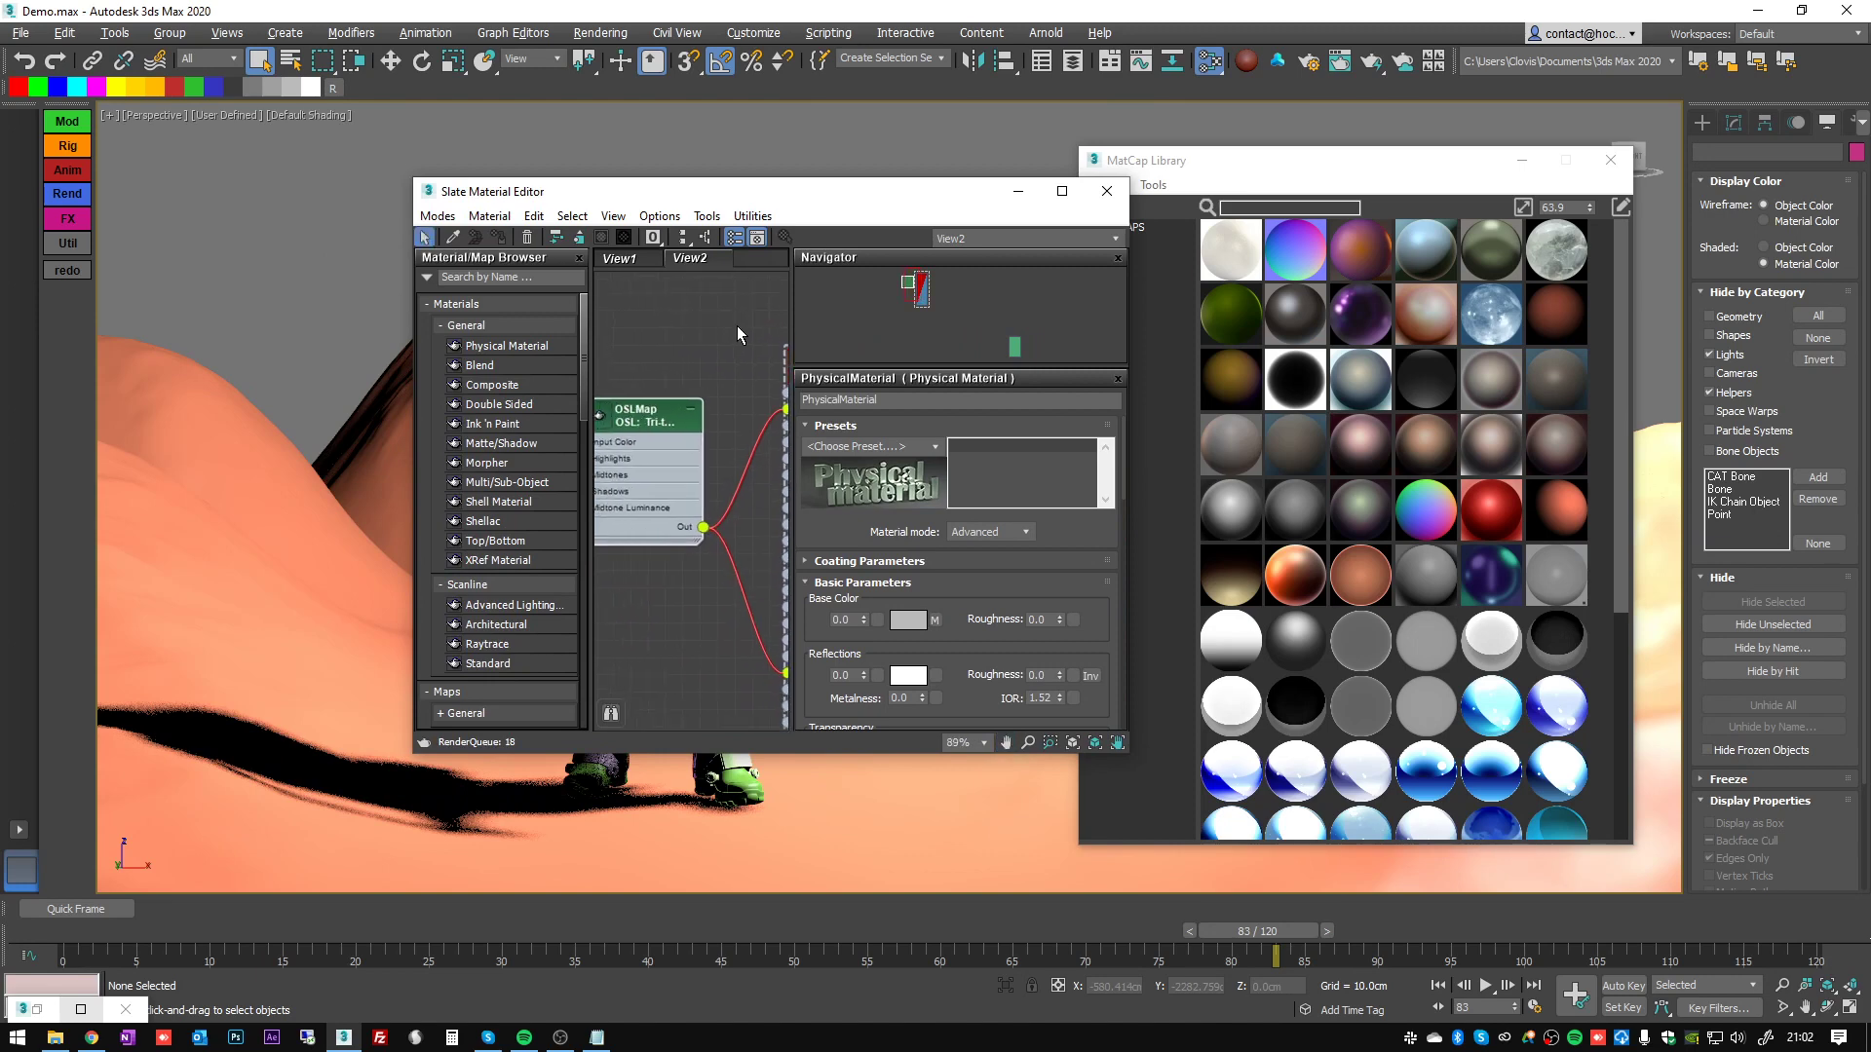
left_click(384, 359)
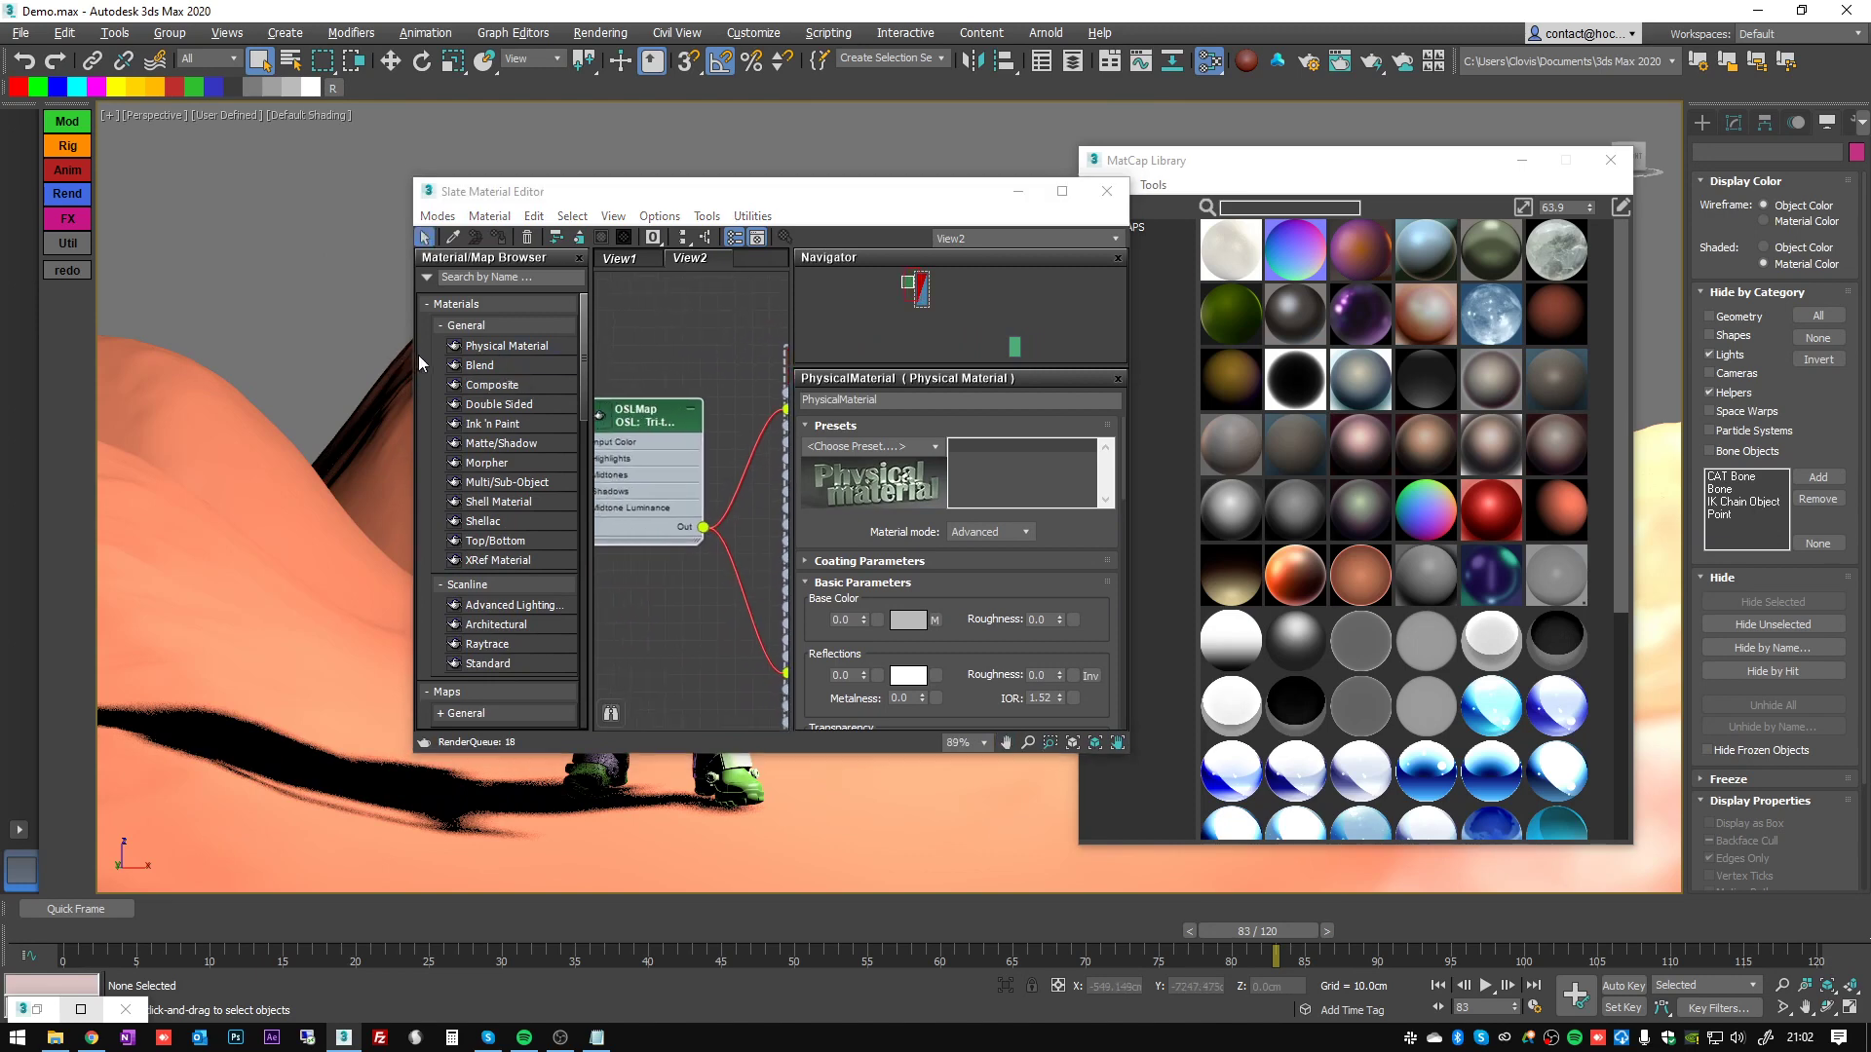
left_click_drag(410, 357, 325, 358)
middle_click_drag(646, 325, 685, 351)
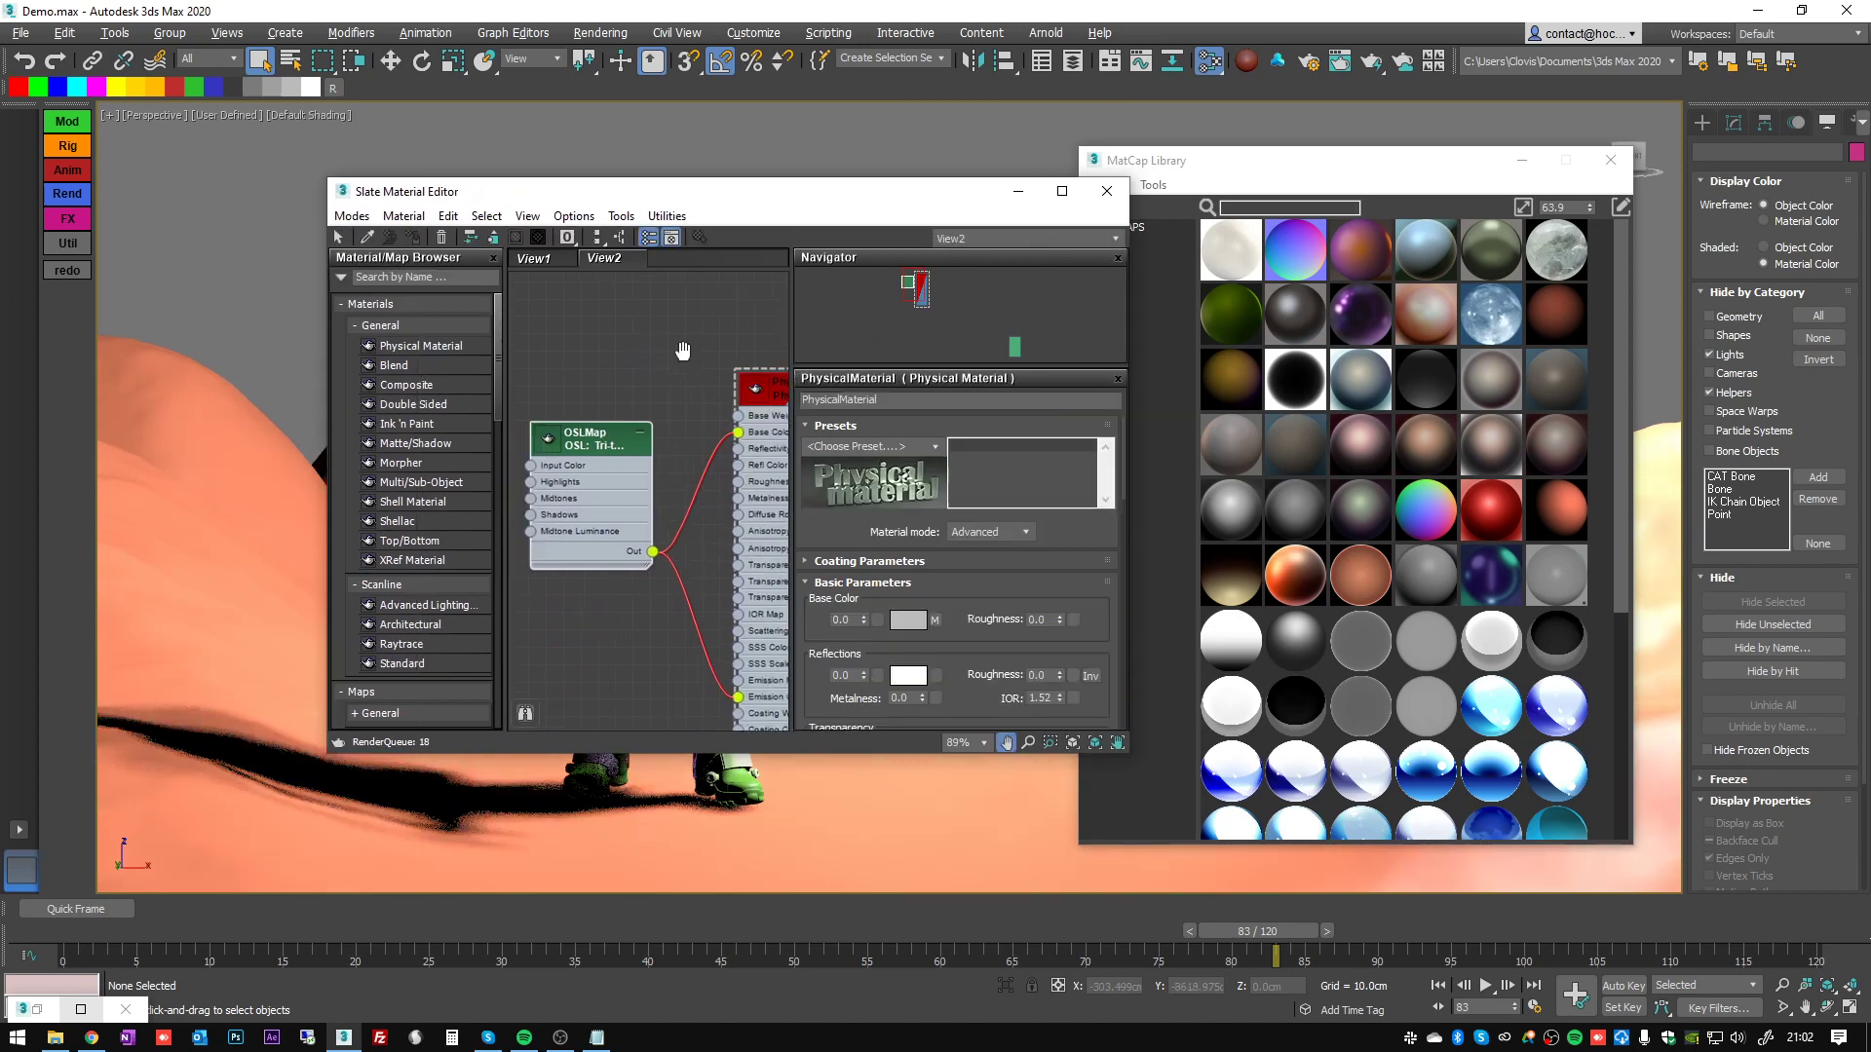
scroll(653, 336, "down", 2)
left_click_drag(552, 322, 733, 565)
middle_click_drag(729, 341, 618, 340)
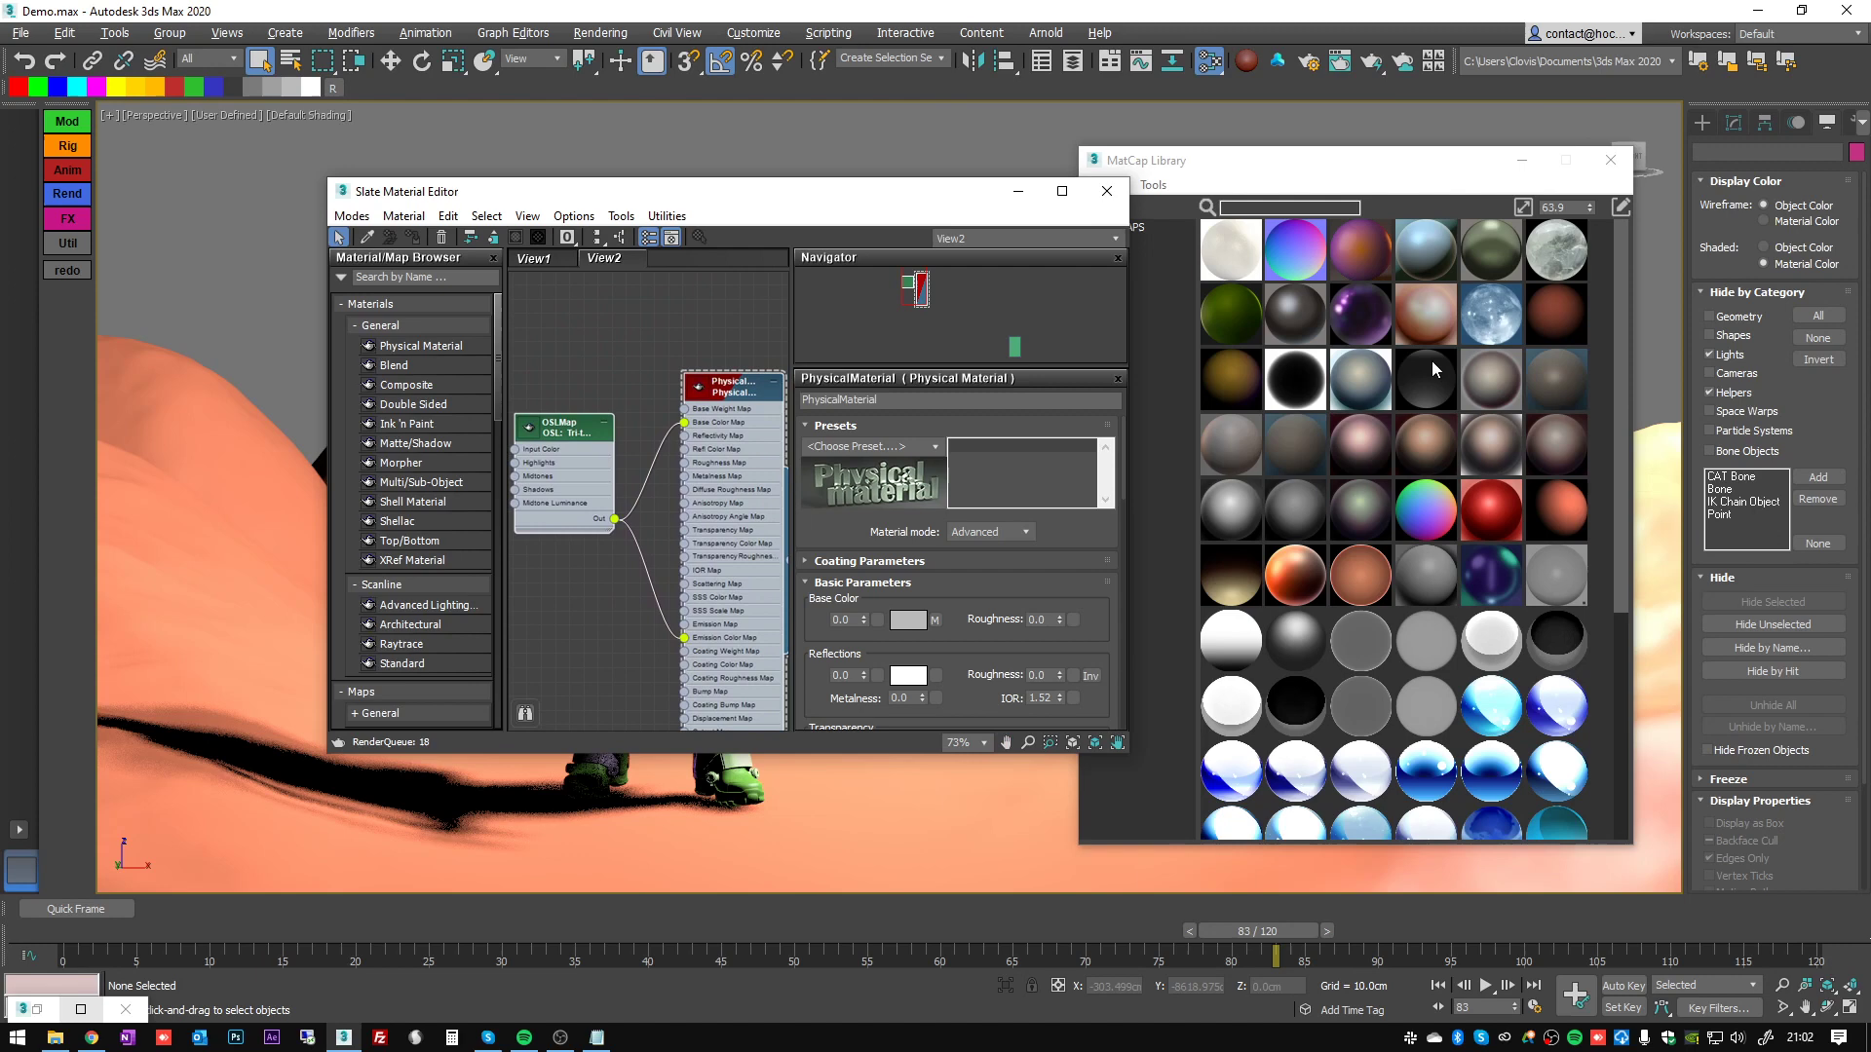
- Move the MatCap Library and Slate Material Editor windows apart, review the node graph, and close the material editor
left_click_drag(1357, 172, 1430, 137)
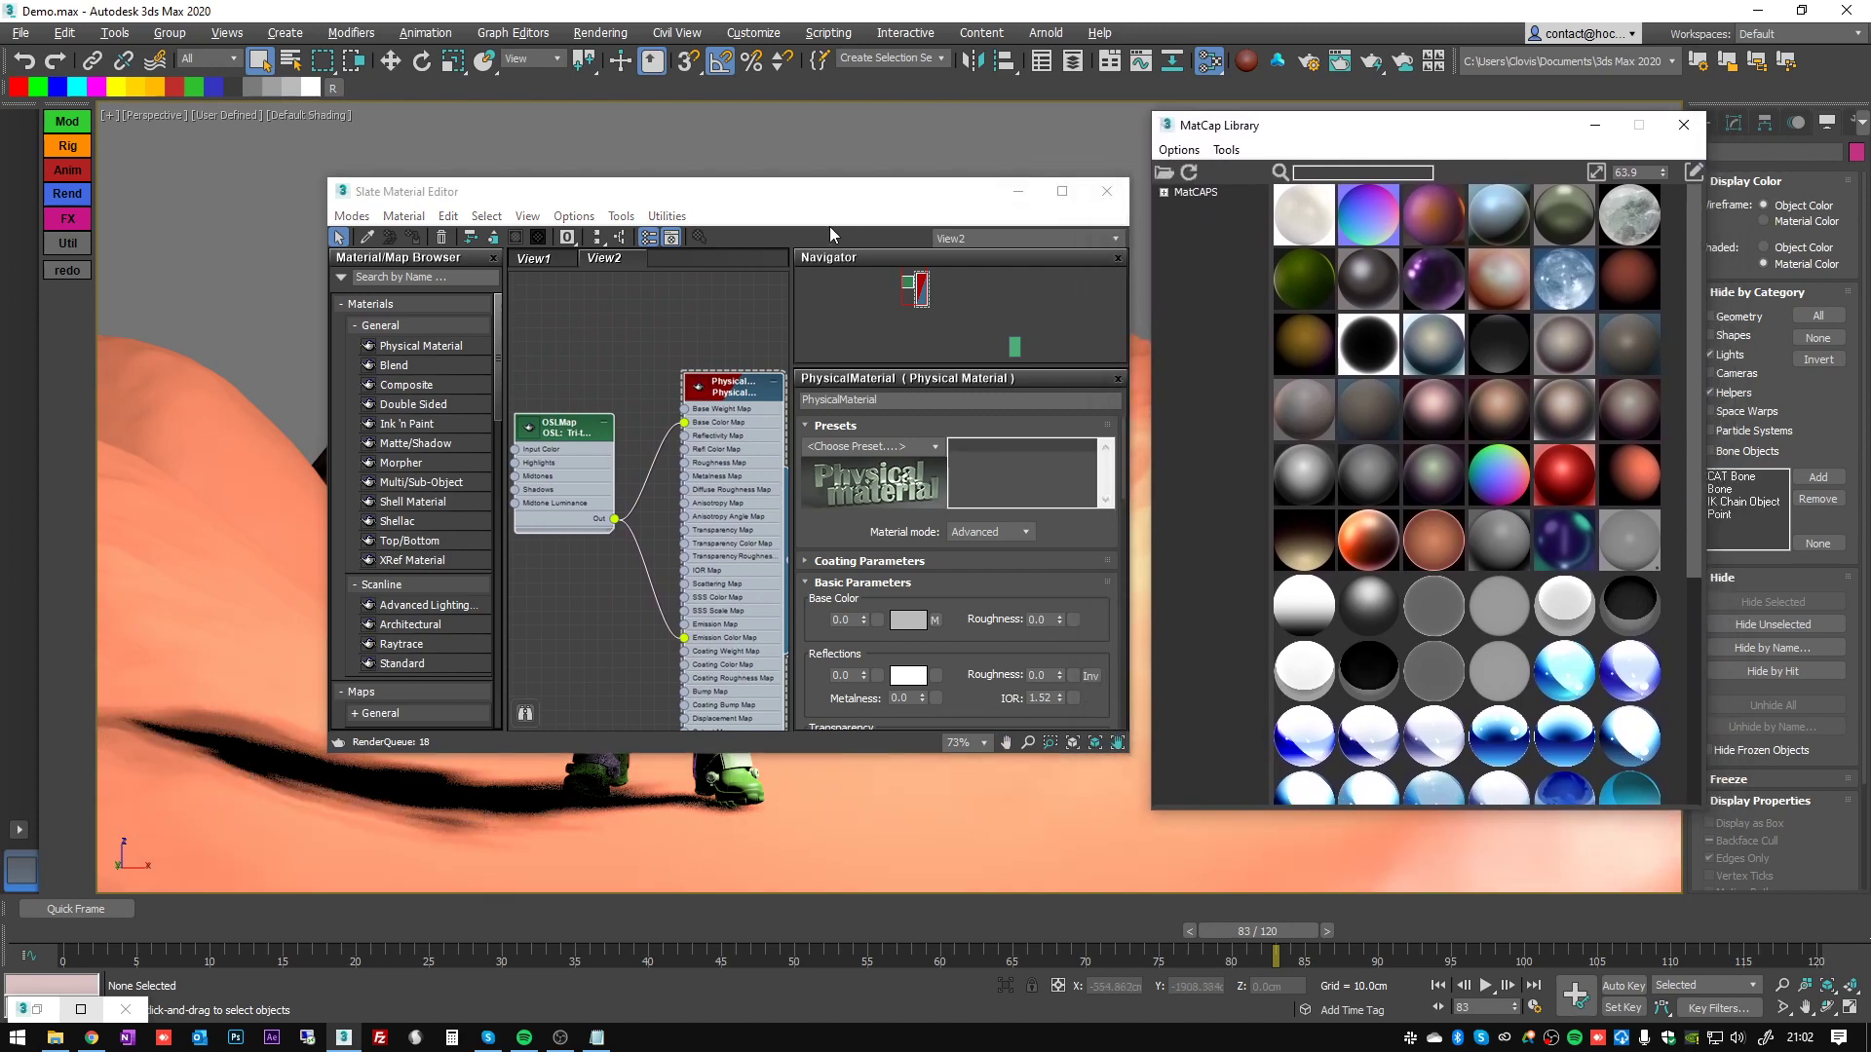
left_click_drag(831, 200, 897, 170)
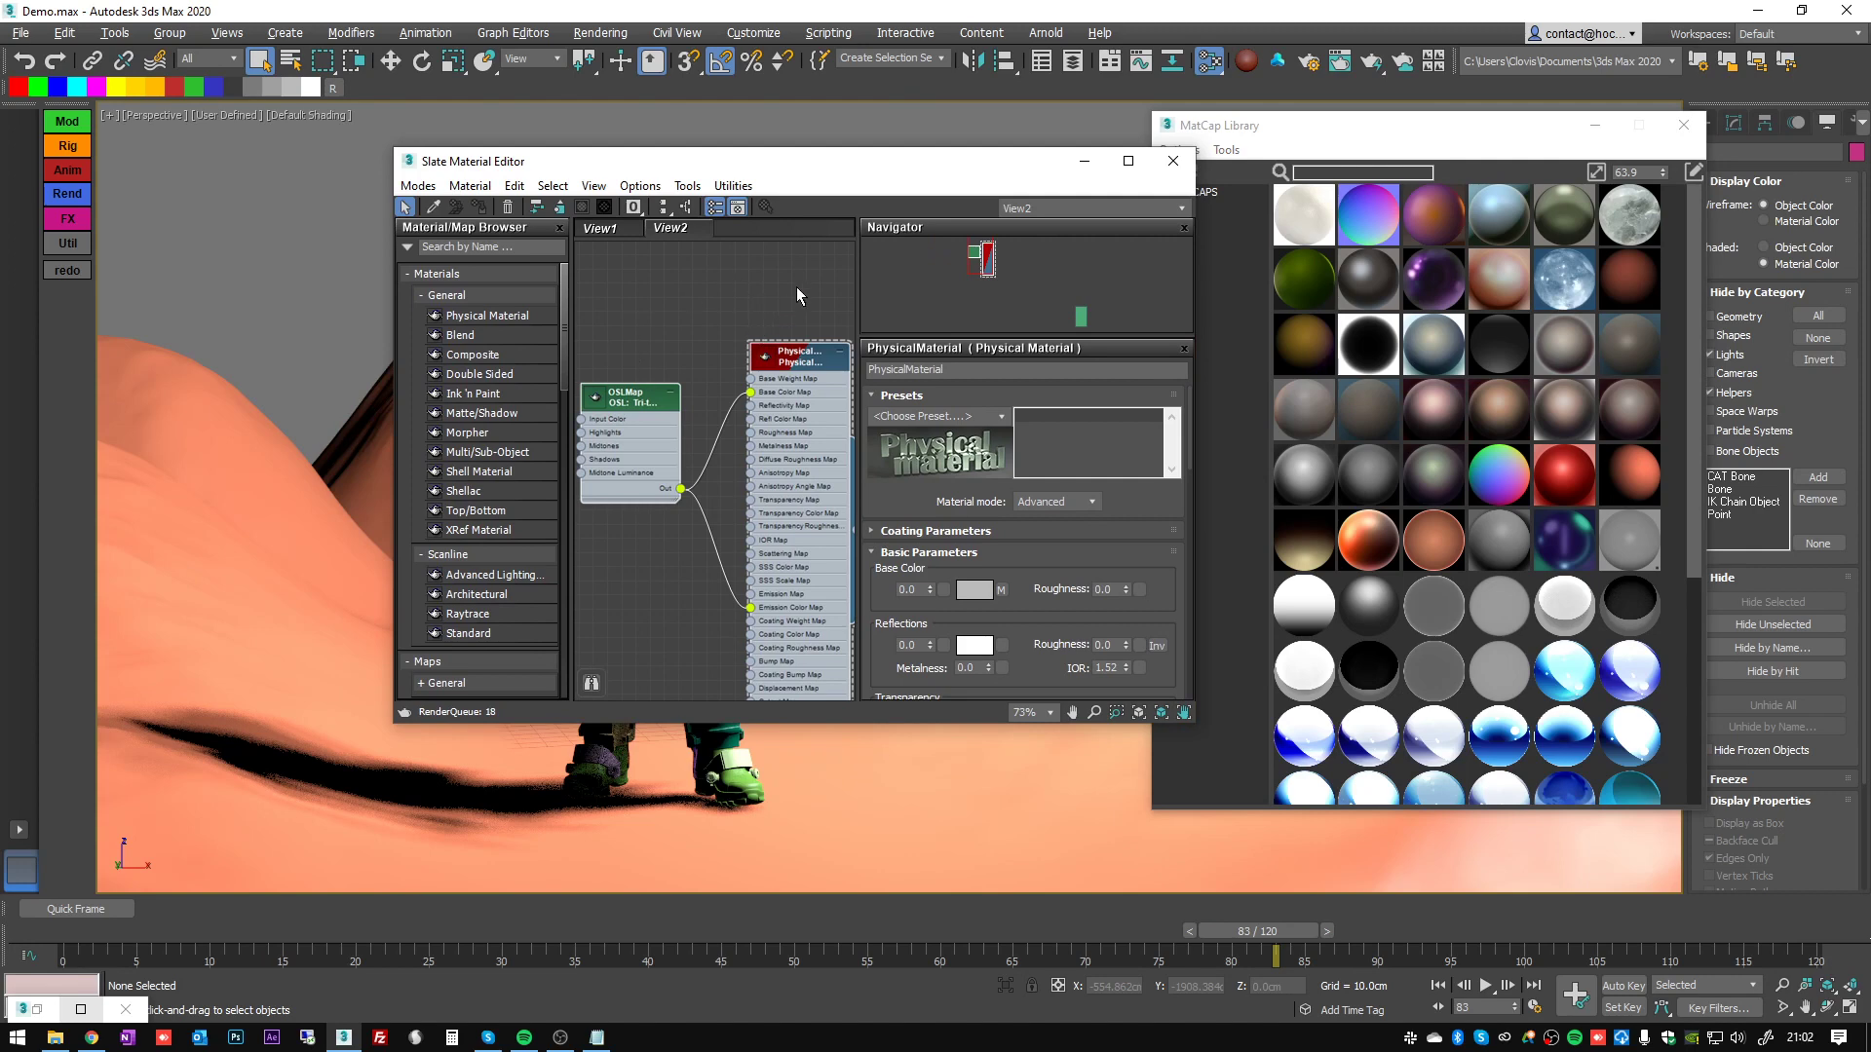
mouse_move(779, 283)
left_mouse_down()
mouse_move(591, 540)
mouse_move(587, 605)
left_mouse_up()
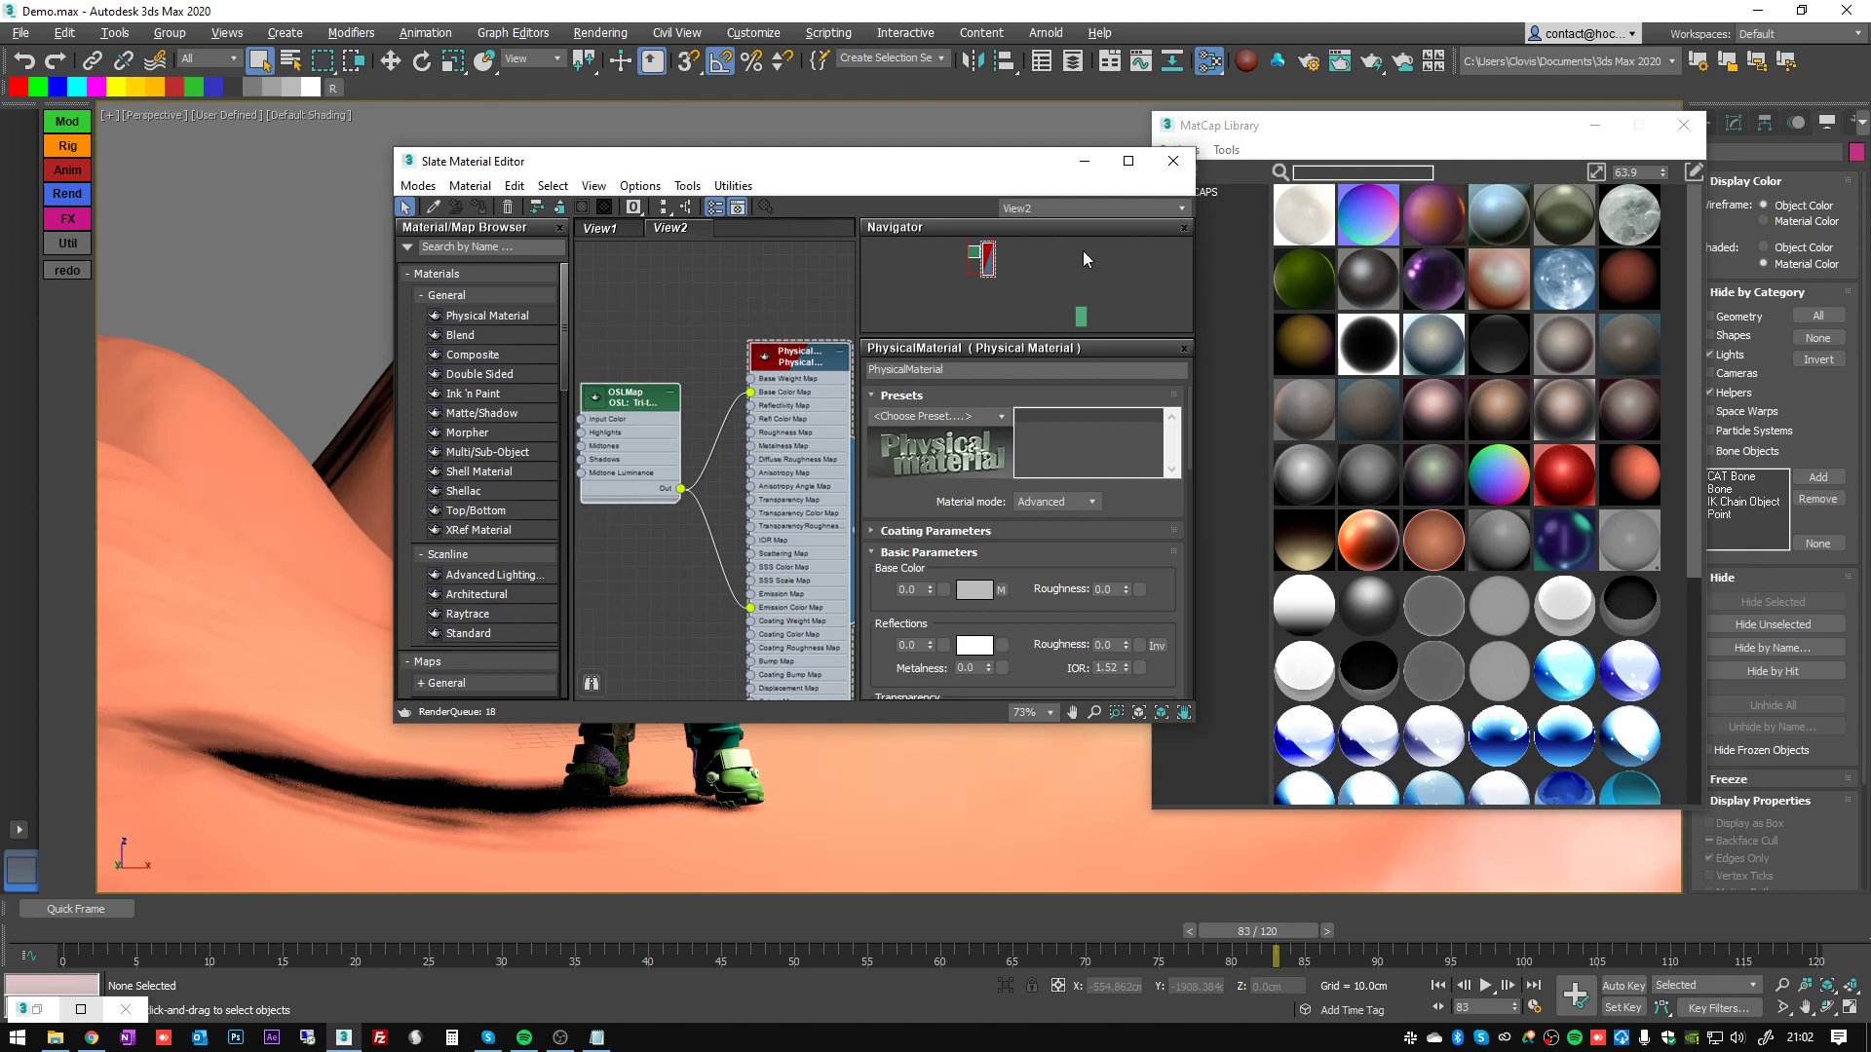
left_click(1174, 161)
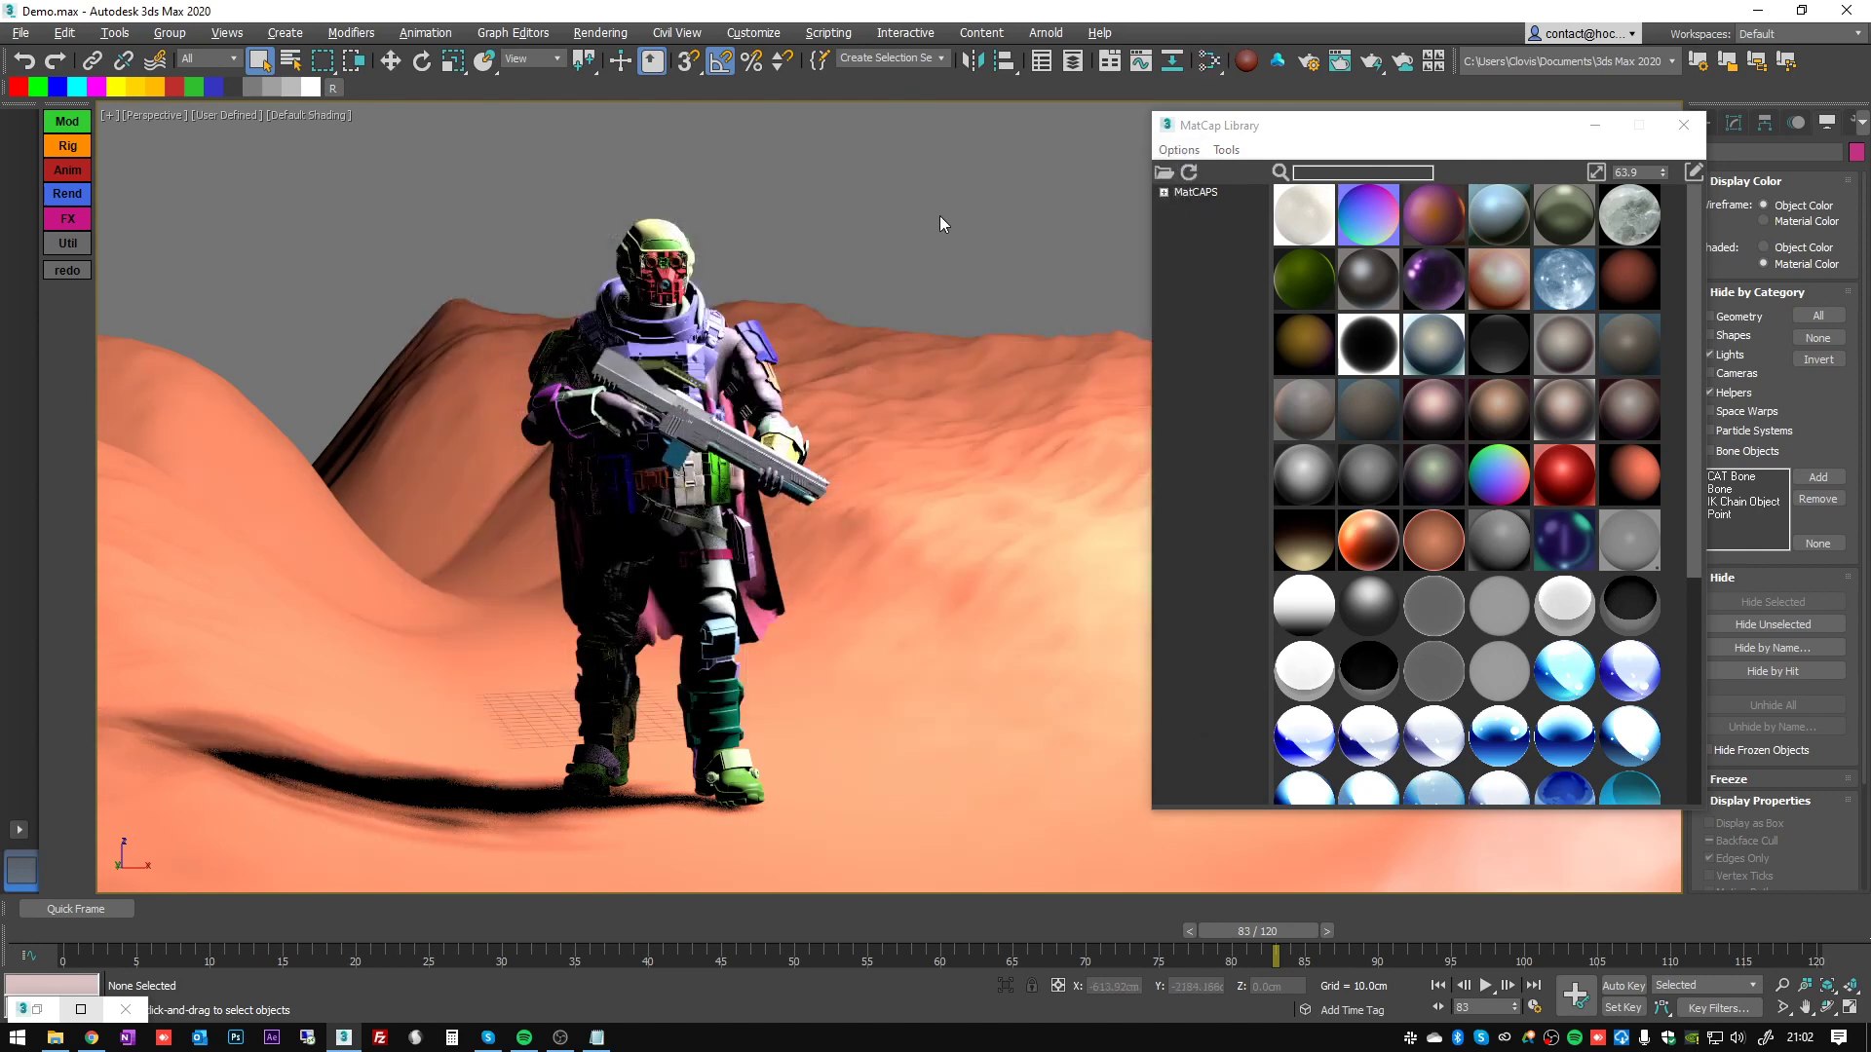
- Reposition the MatCap Library window, start choosing a library folder and browse to the MatCAPS folder on New Volume (D:)
left_click_drag(1390, 136, 1314, 139)
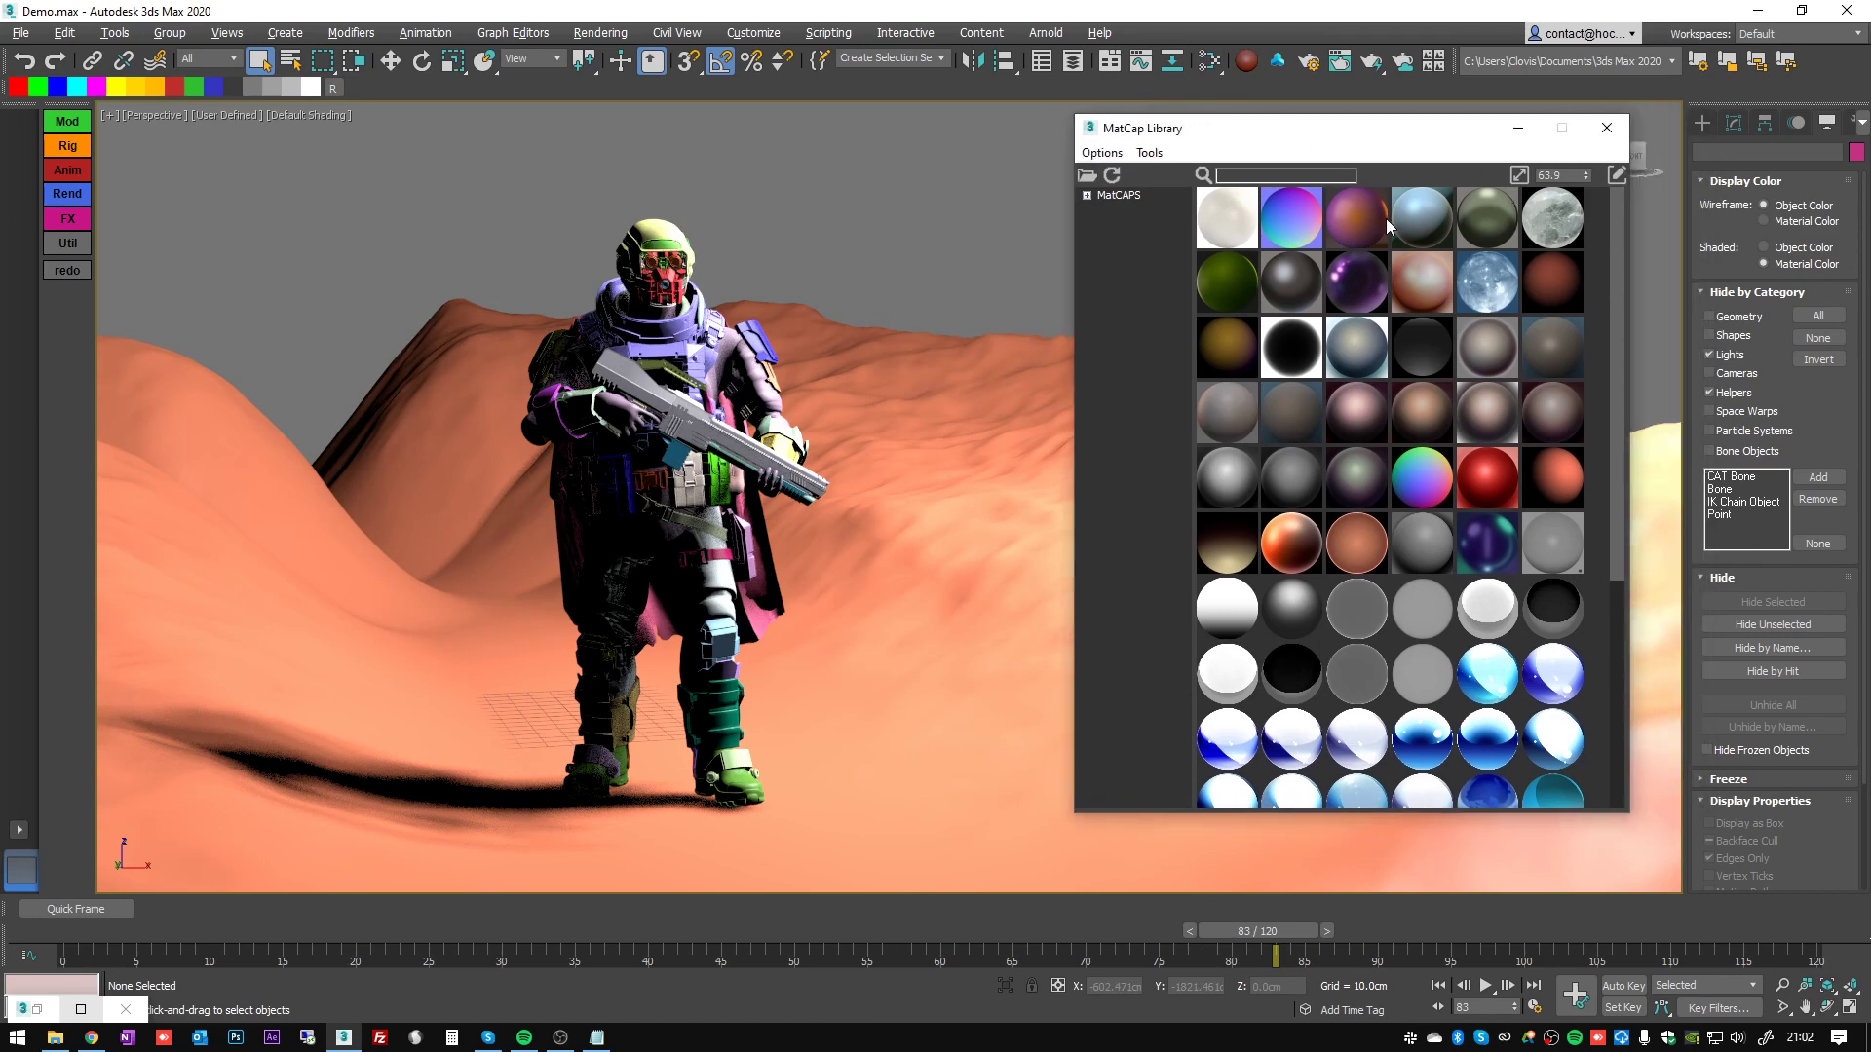
left_click_drag(1623, 222, 1607, 154)
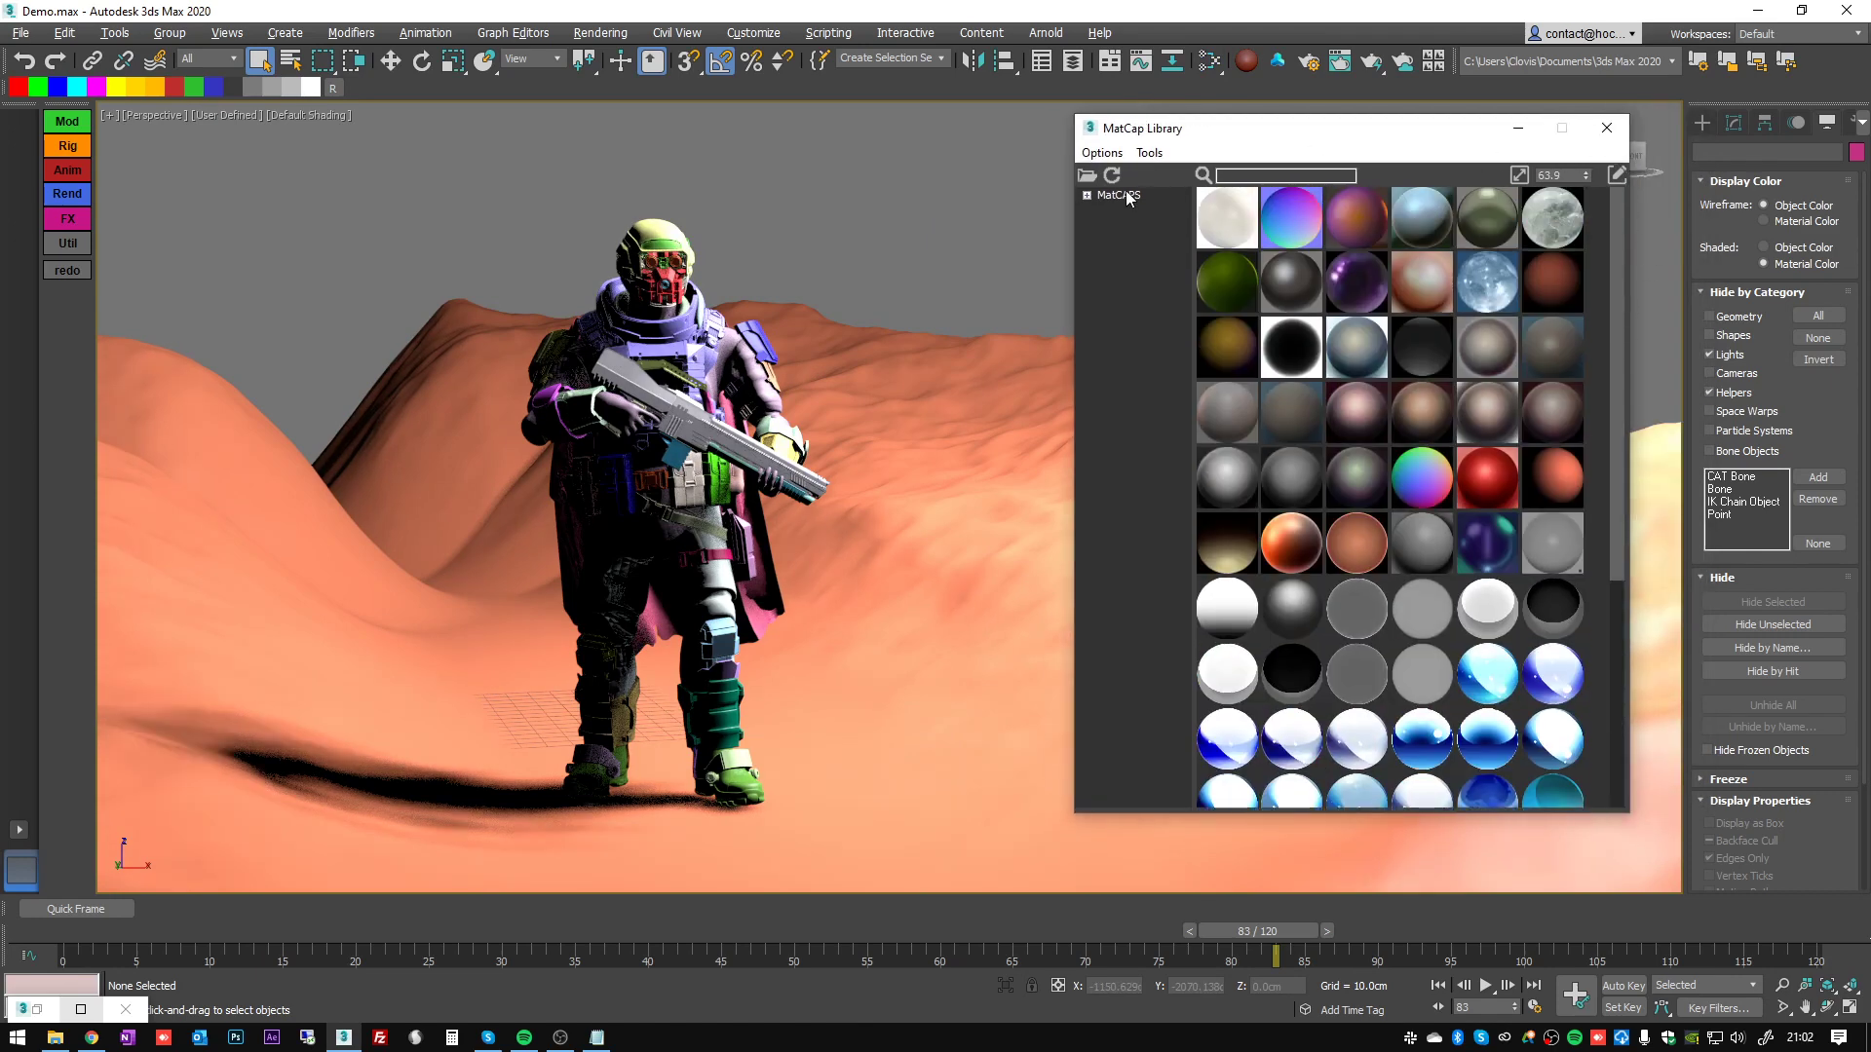
left_click(1085, 175)
left_click_drag(1312, 186, 992, 137)
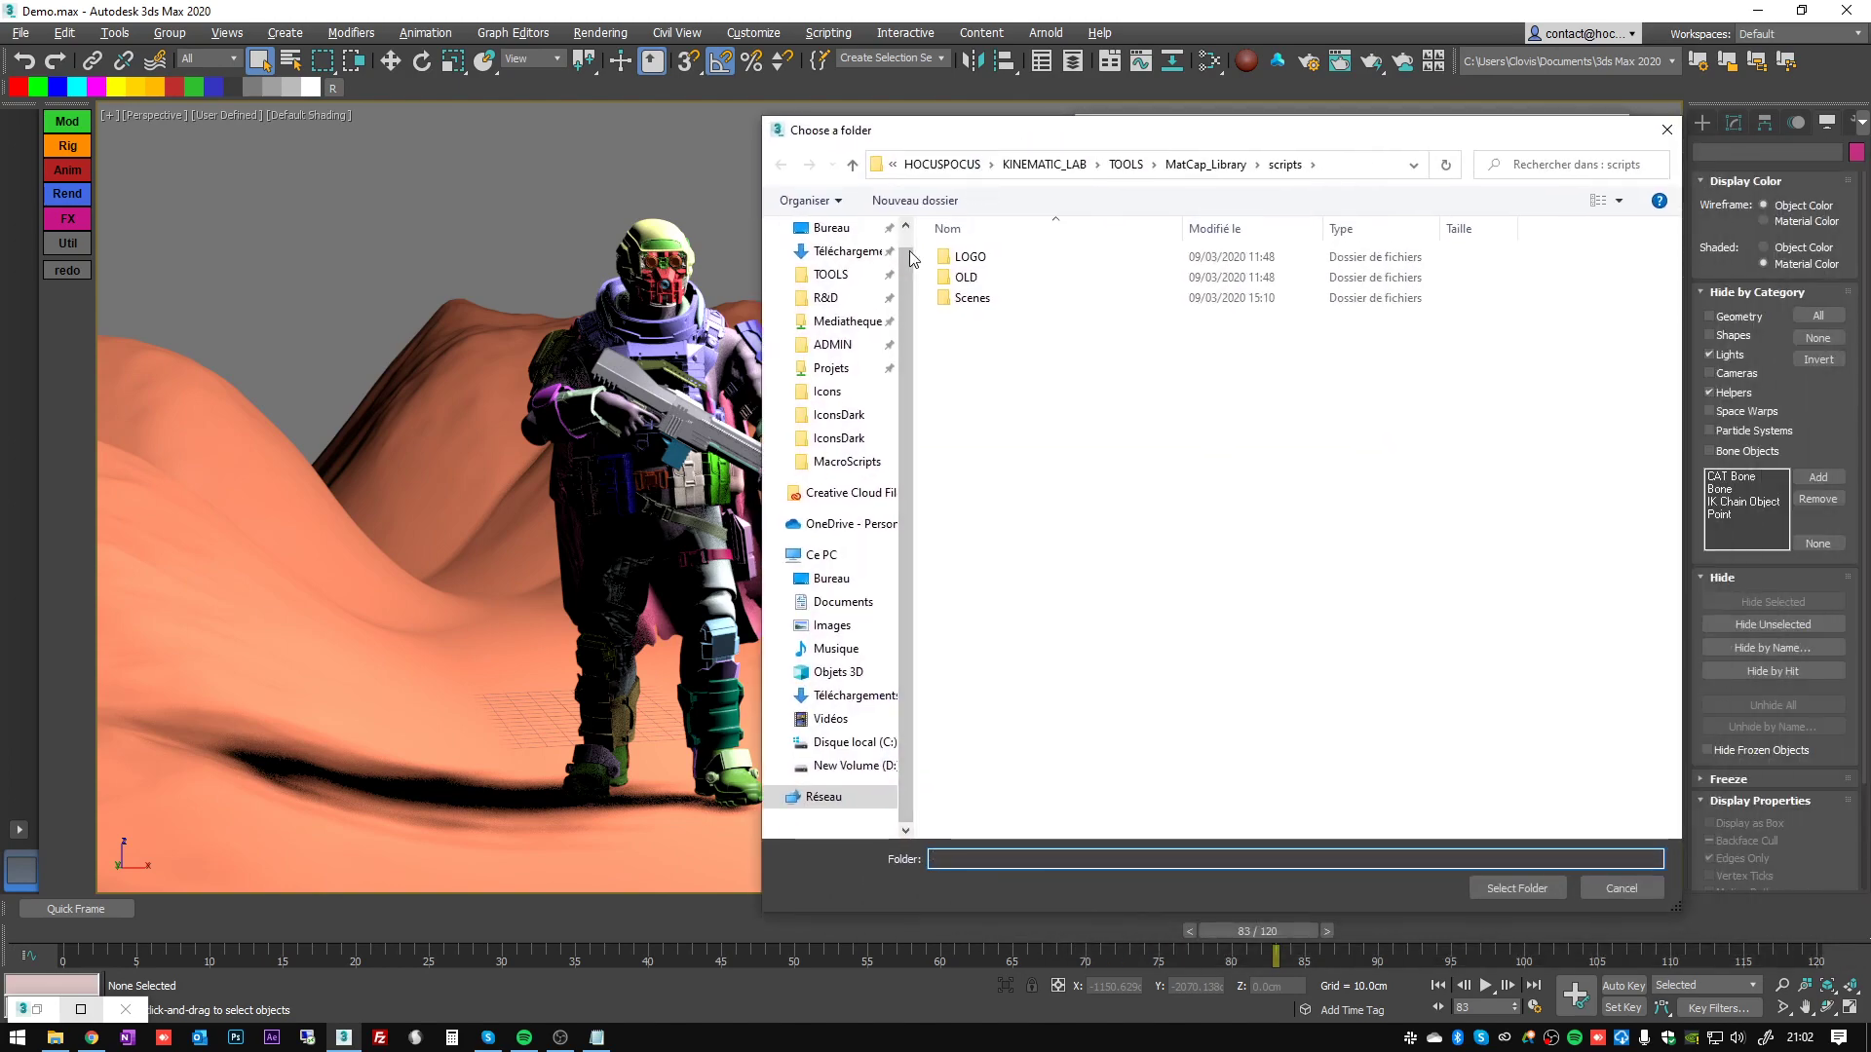
left_click(846, 766)
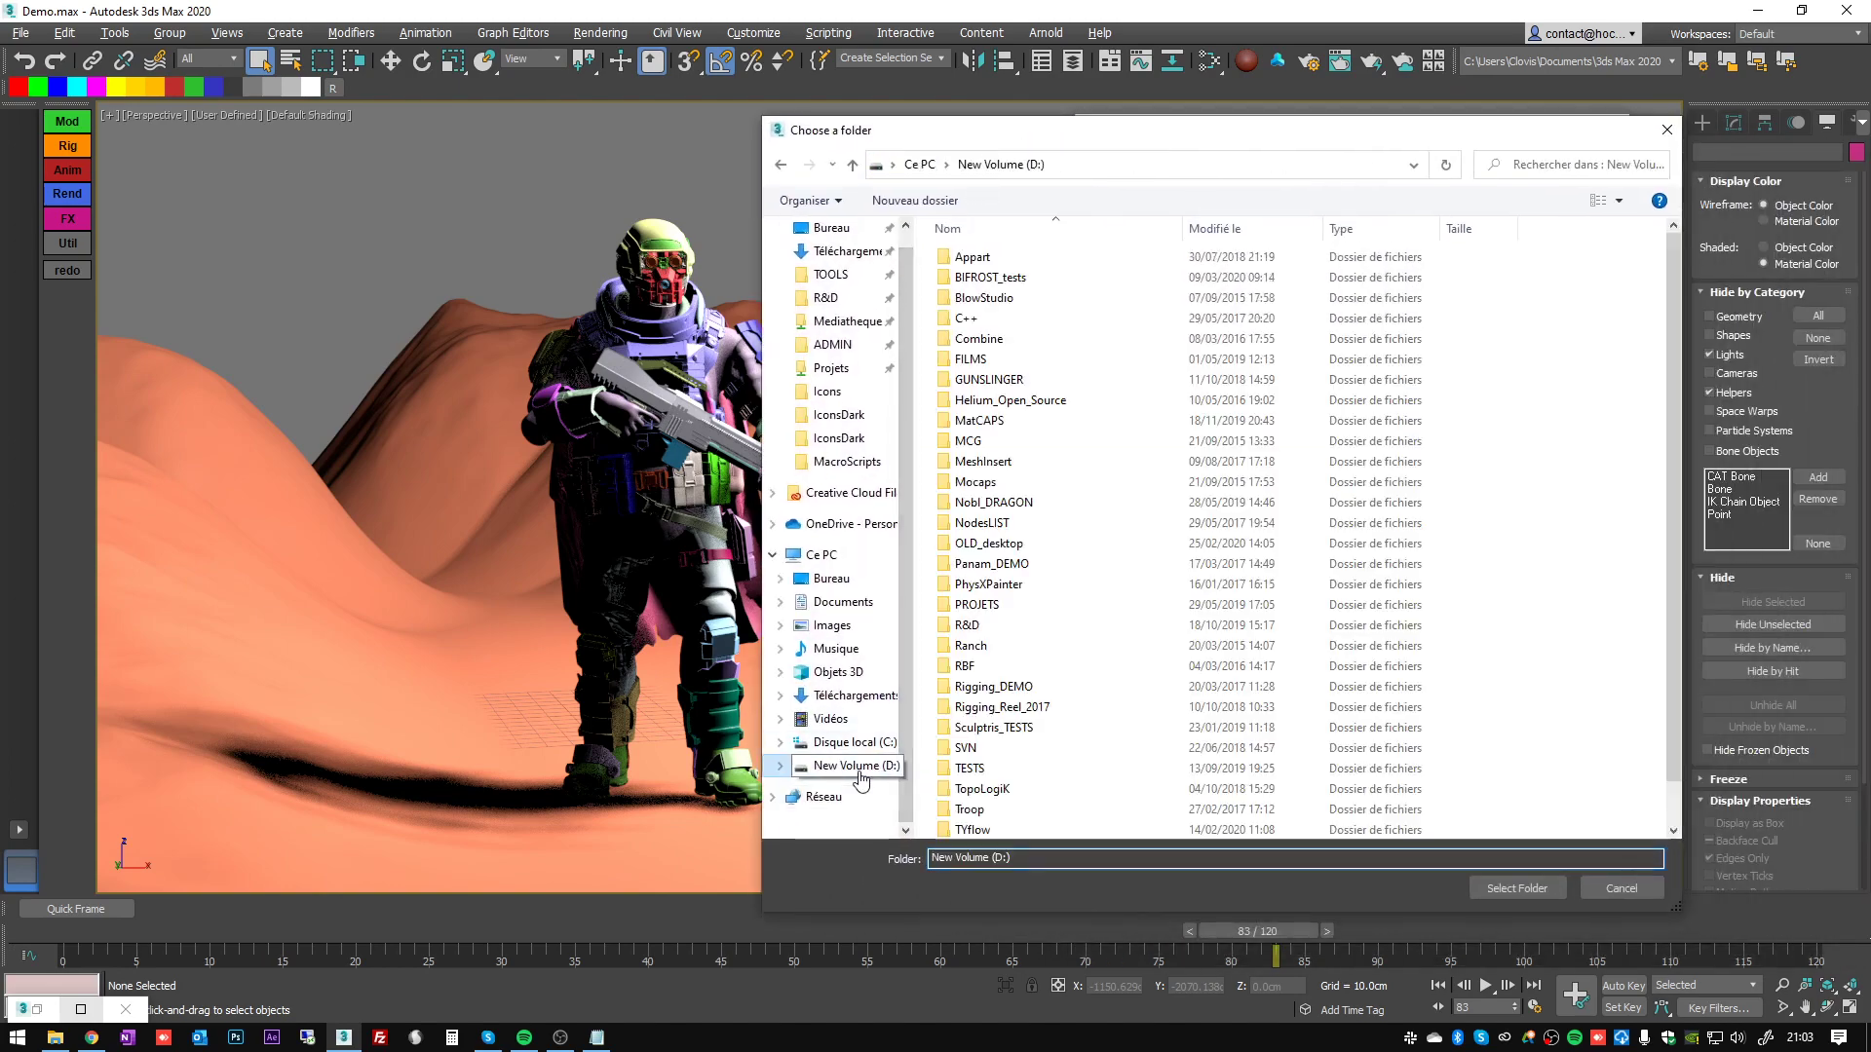
double_click(976, 422)
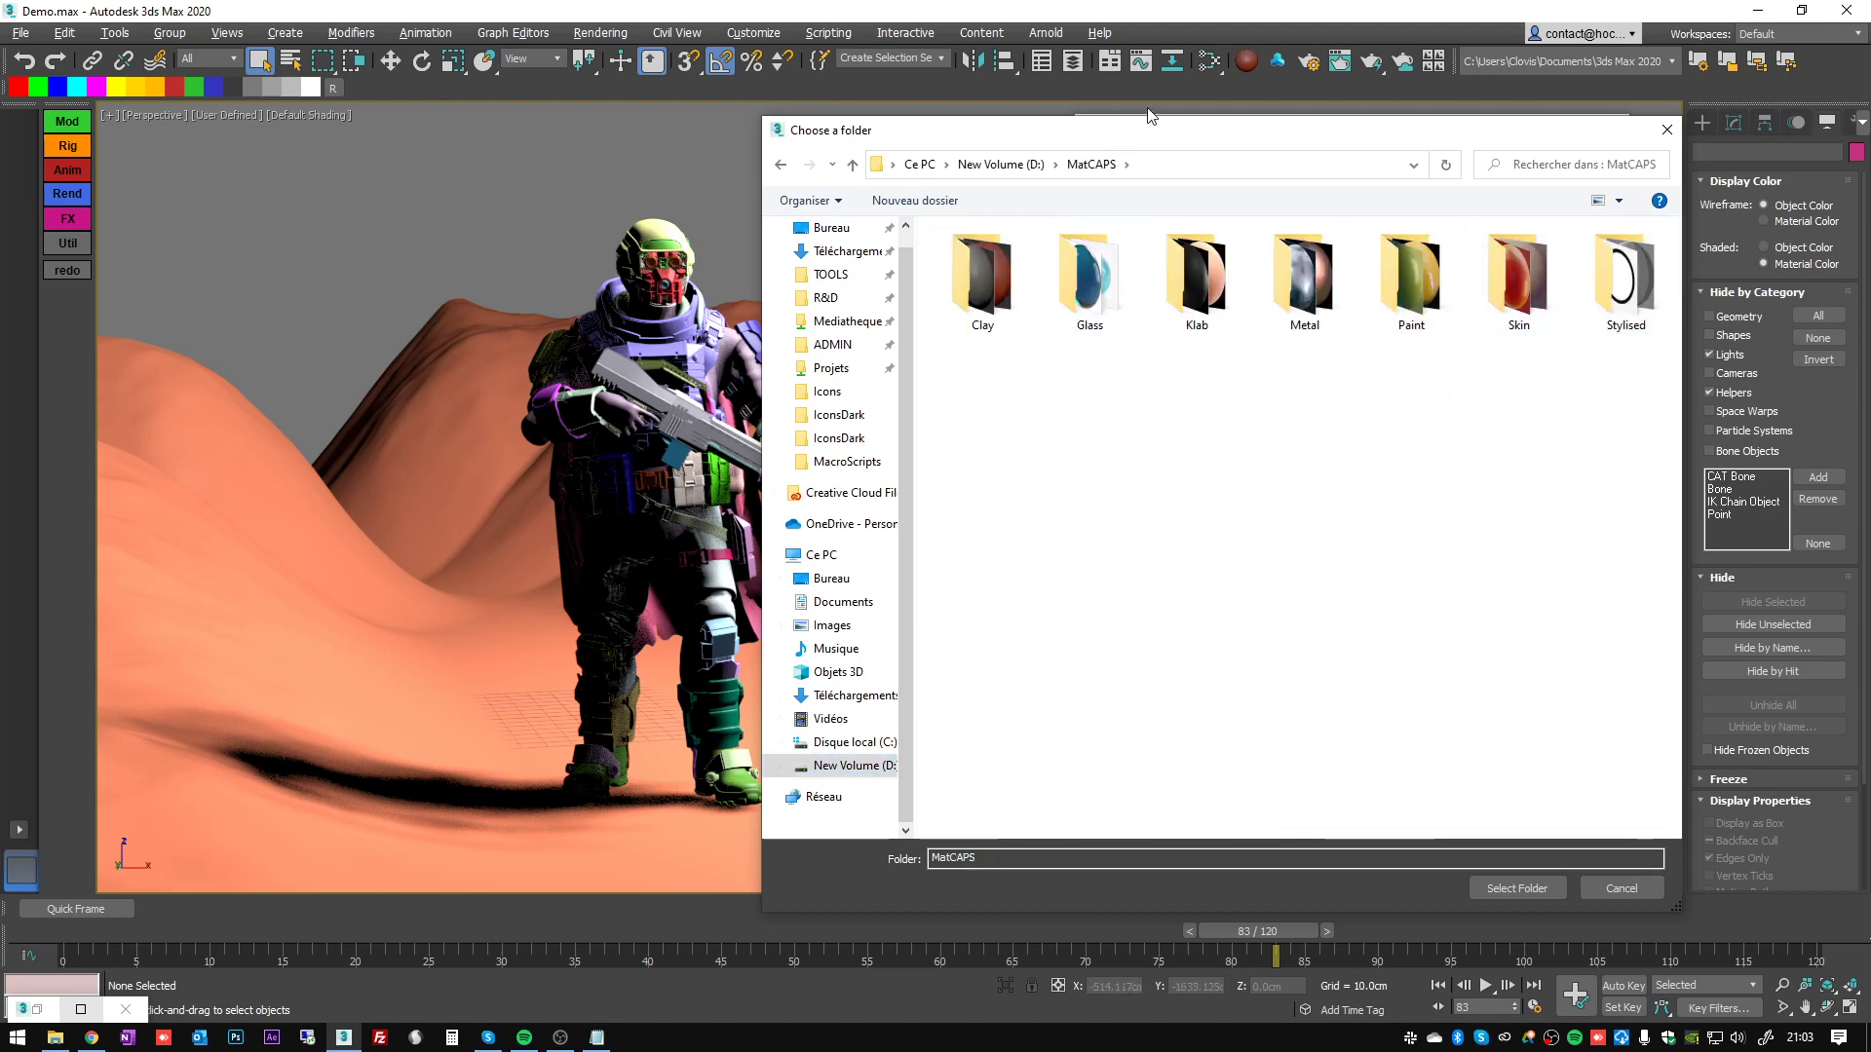
- Look inside the Clay subfolder, return to MatCAPS and load it as the library's root folder
left_click_drag(1171, 137, 1138, 142)
double_click(952, 291)
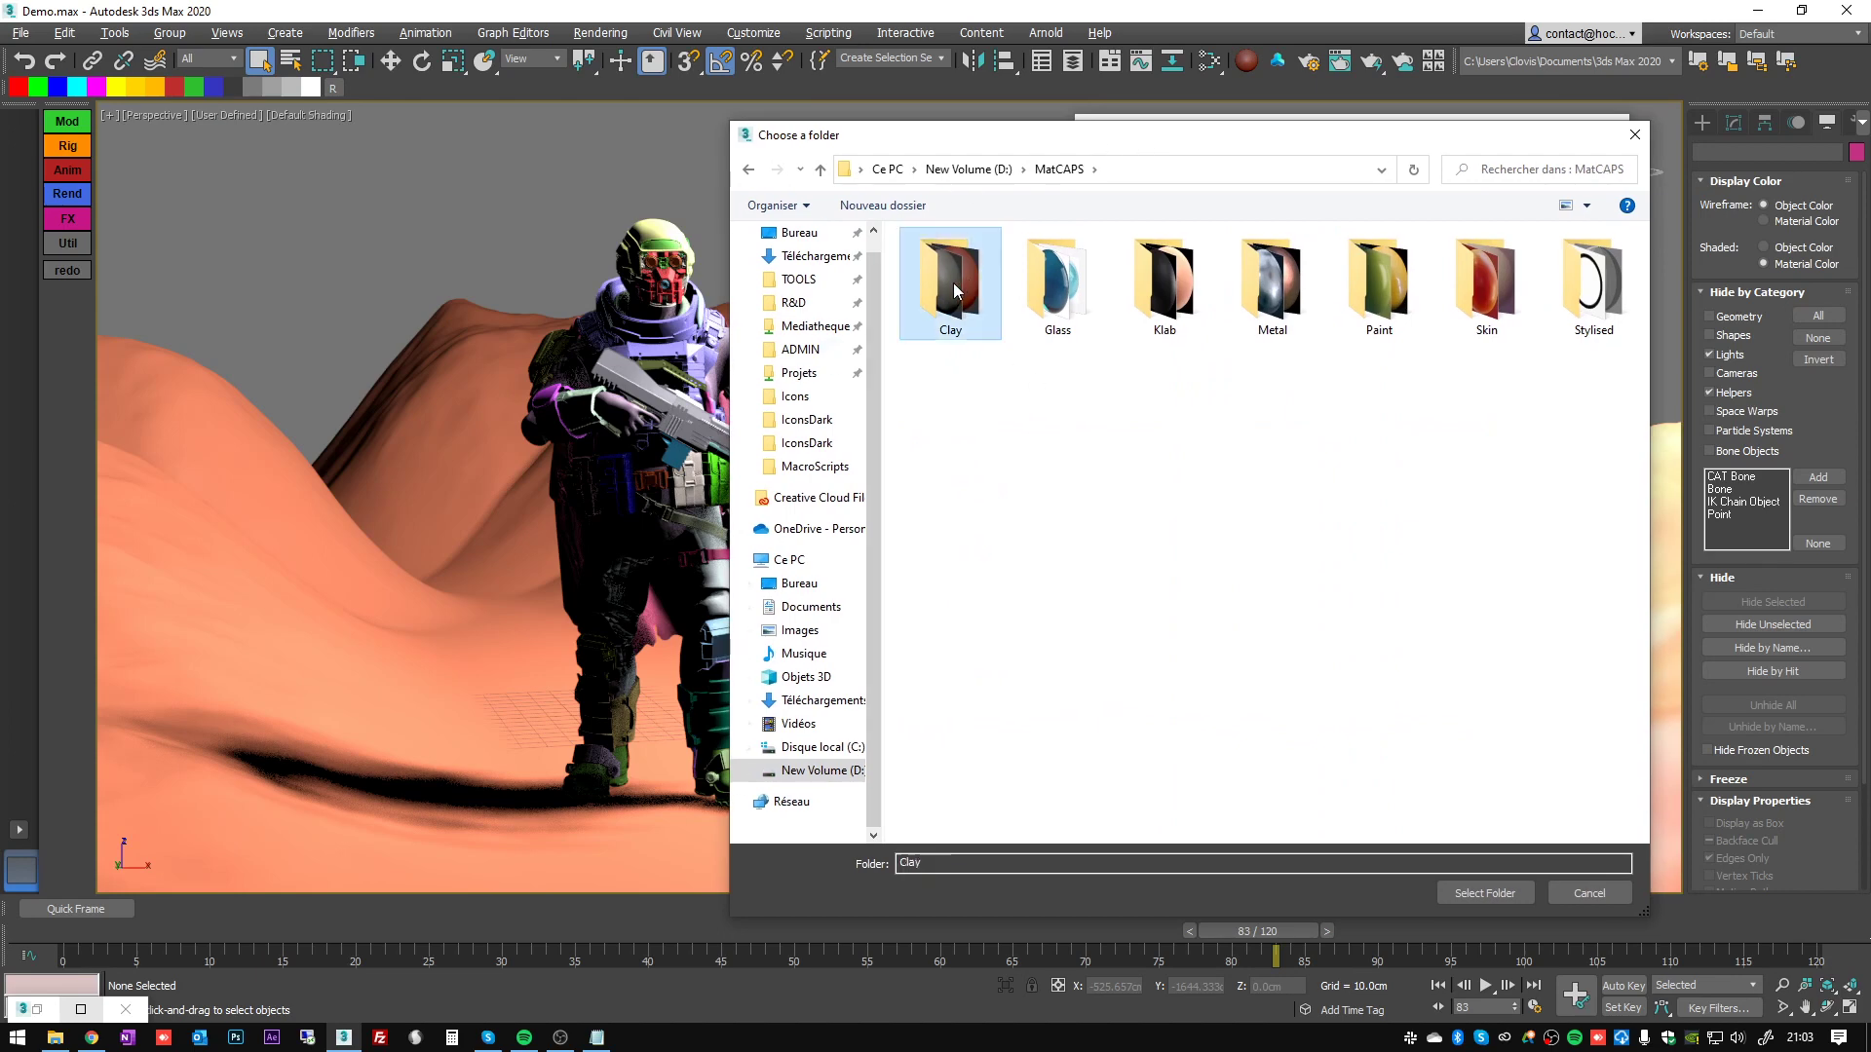
left_click(1058, 169)
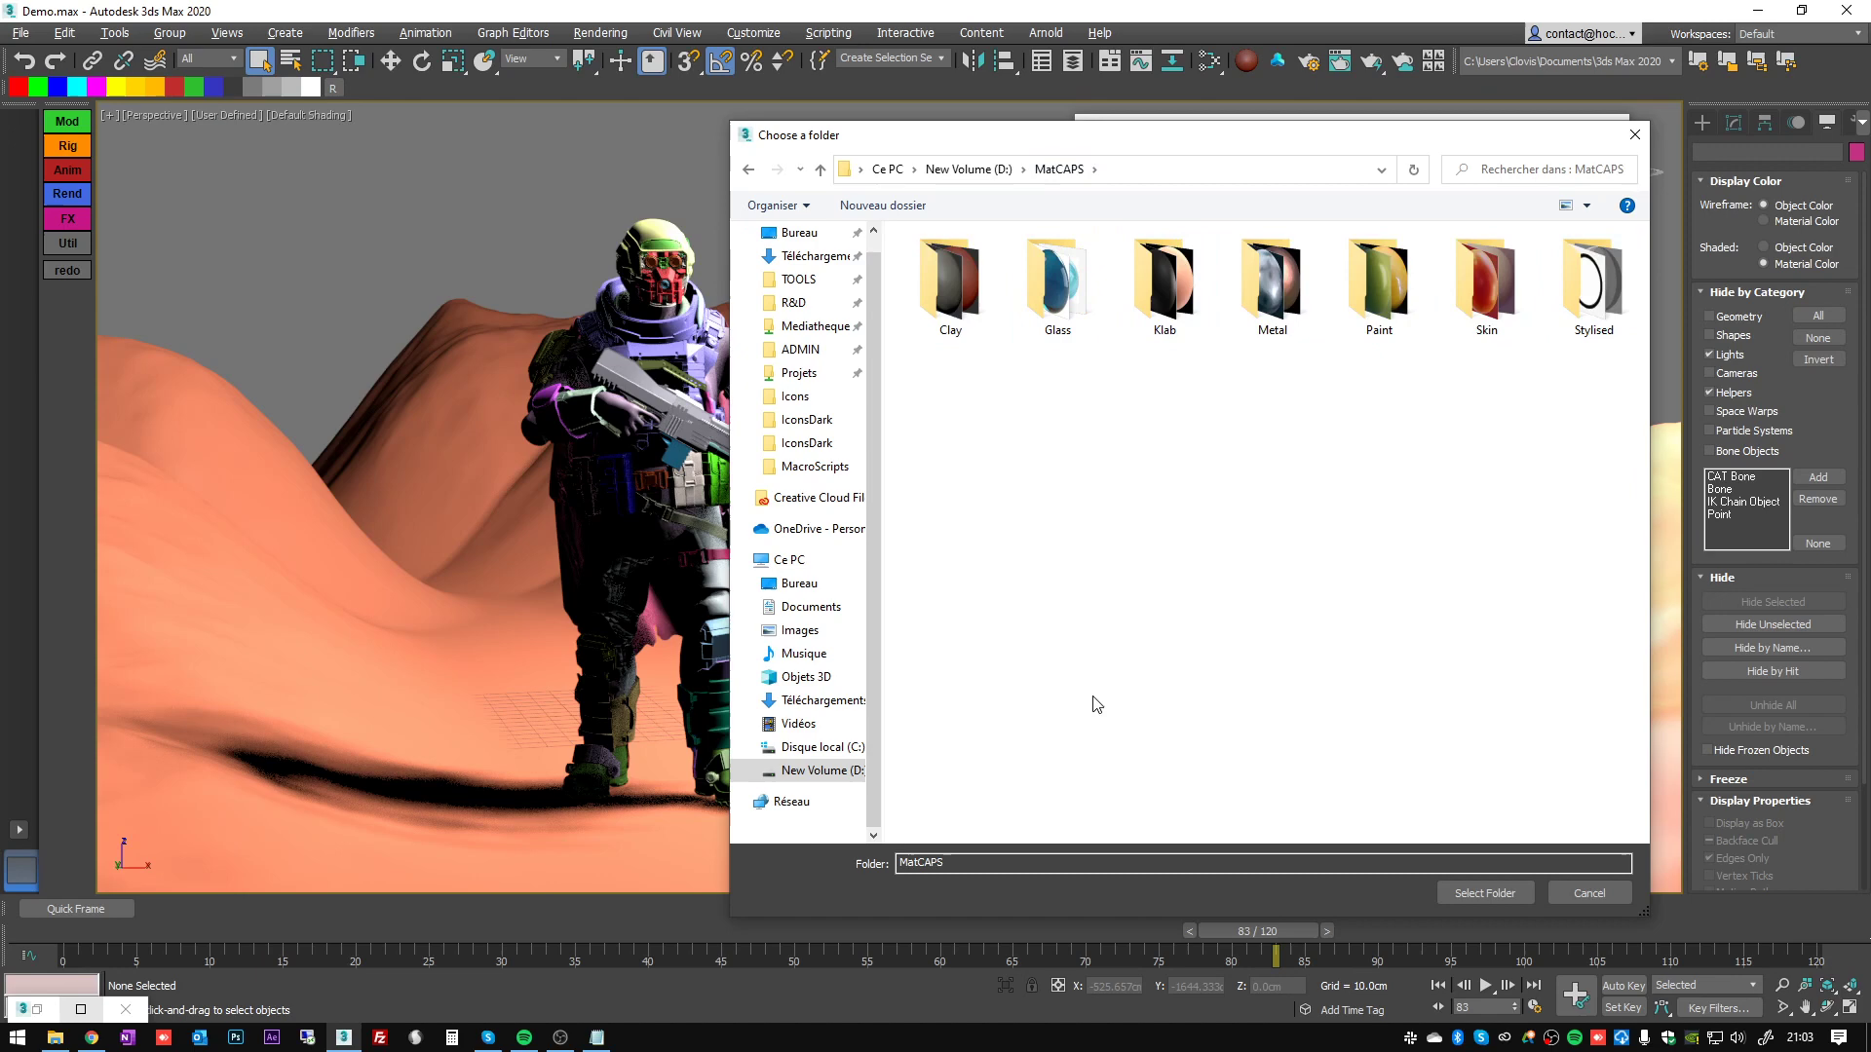
left_click(1479, 892)
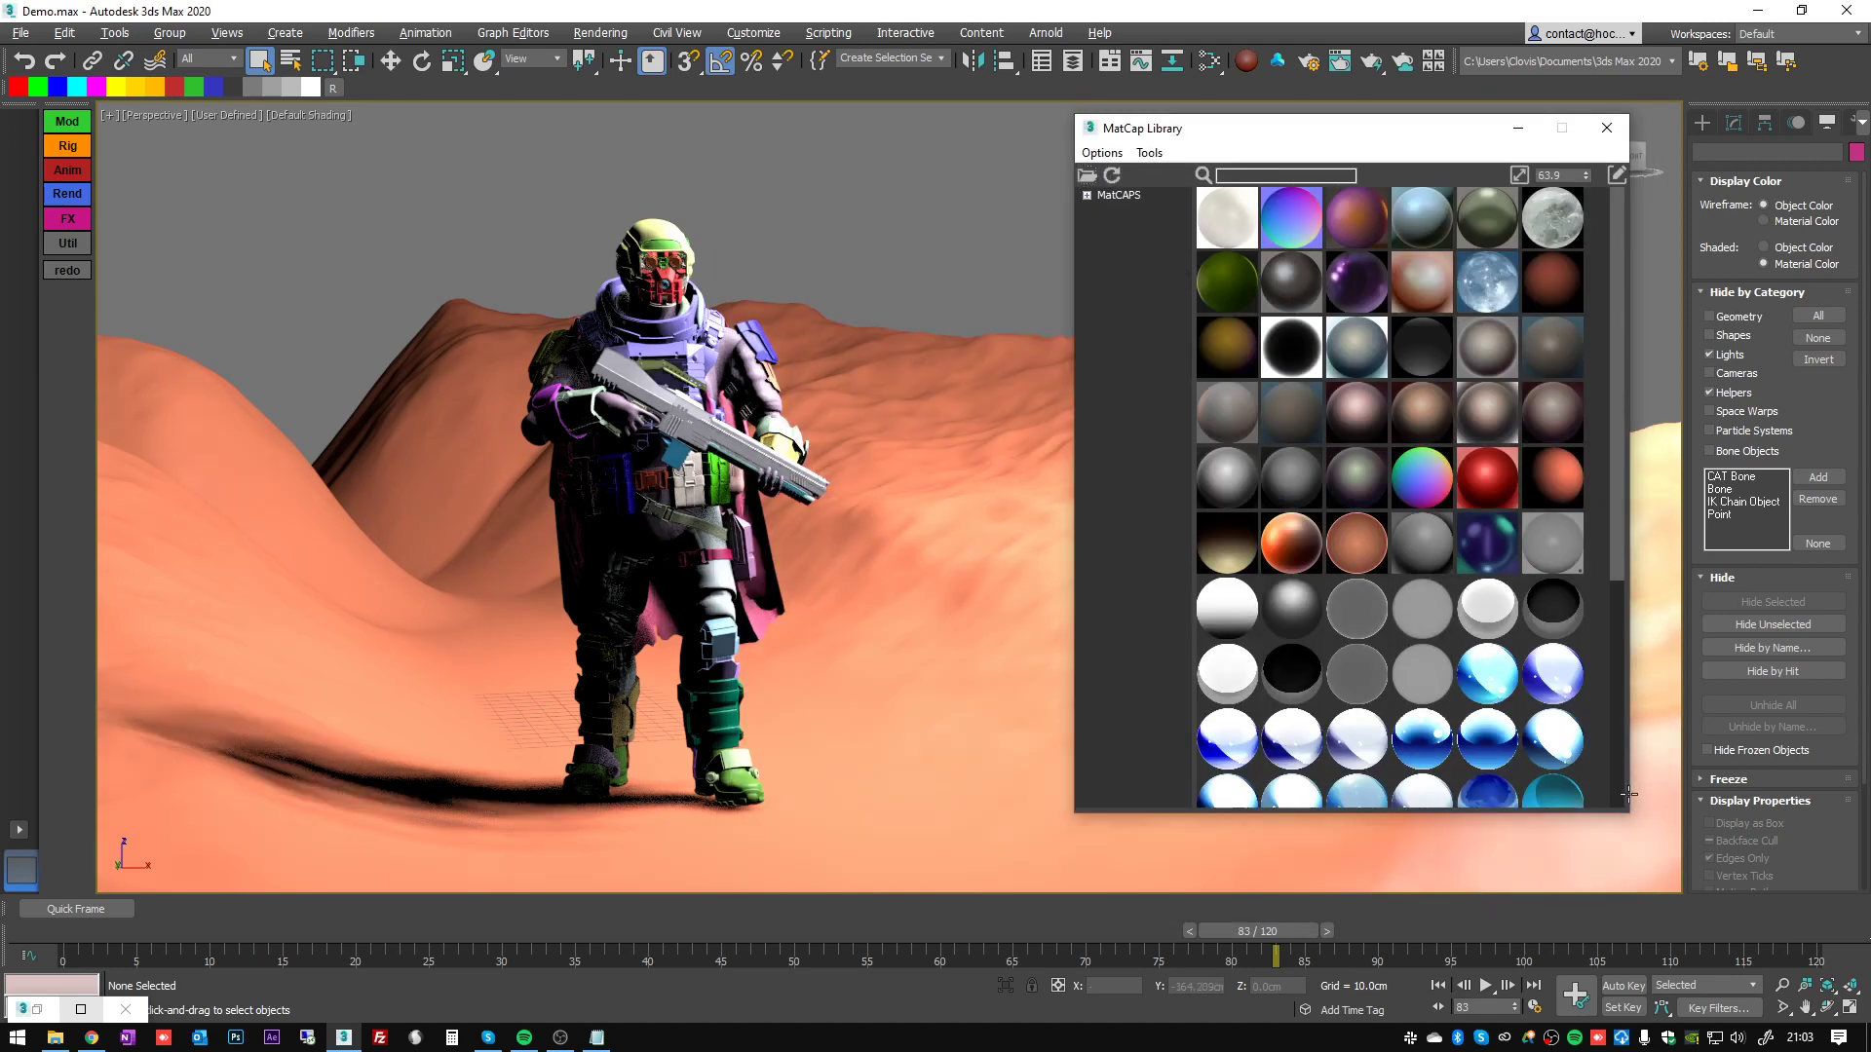
- Expand the MatCAPS root and browse the matcaps in its Clay, Glass, Klab, Metal, Paint, Skin and Stylised categories
left_click(1087, 196)
left_click(1127, 225)
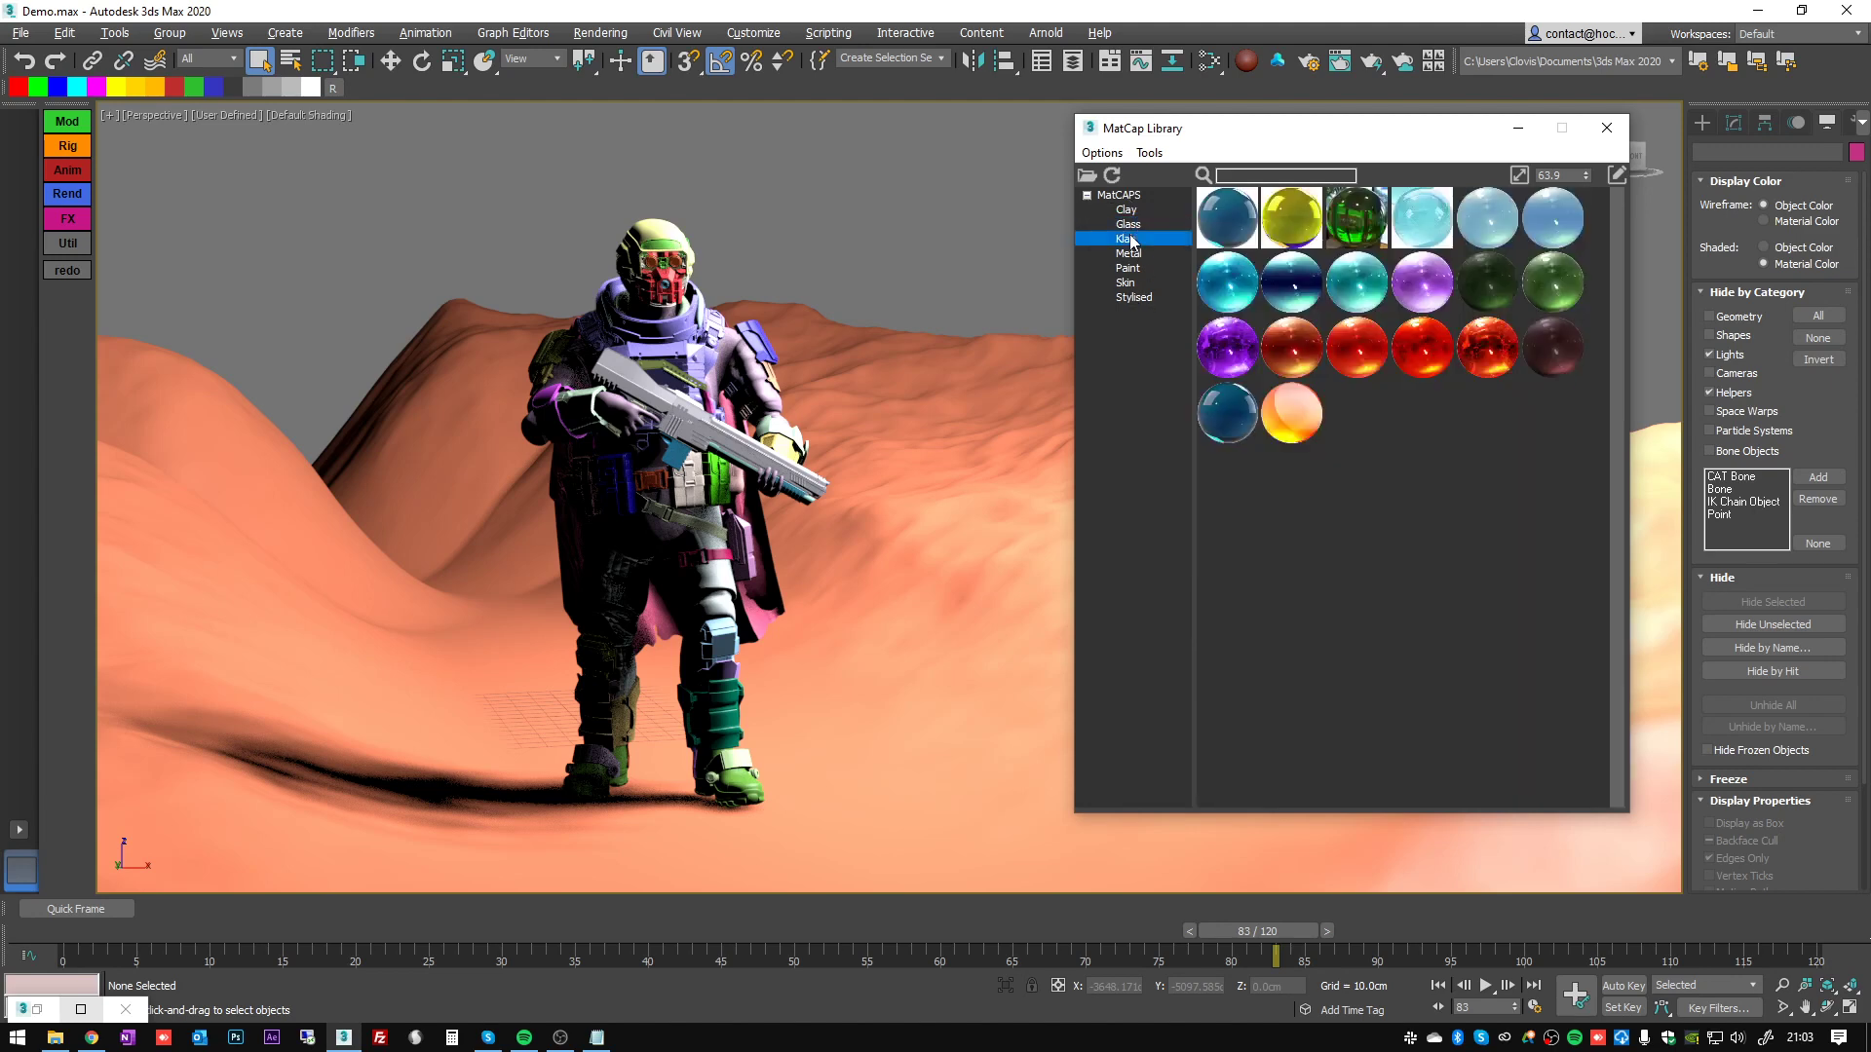
left_click(1125, 239)
left_click(1128, 268)
left_click(1126, 282)
left_click(1134, 299)
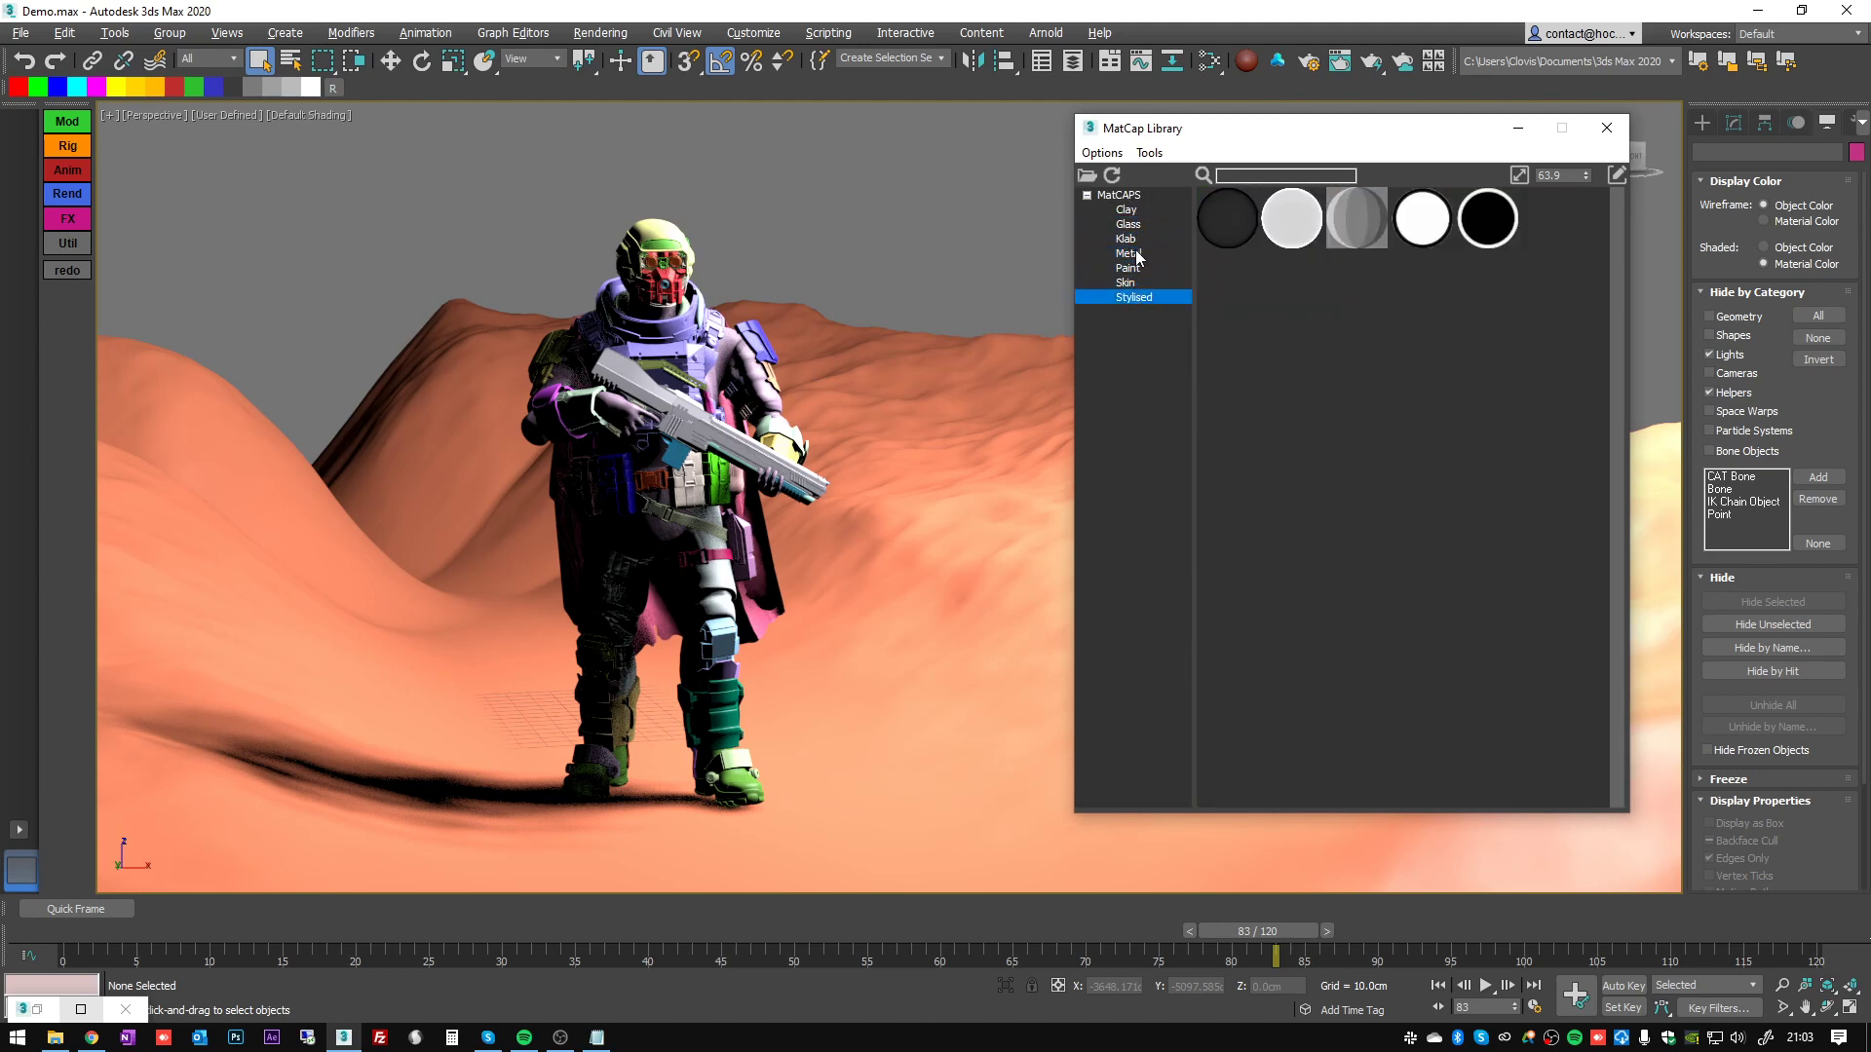
left_click(1127, 253)
left_click(1125, 210)
left_click(1128, 224)
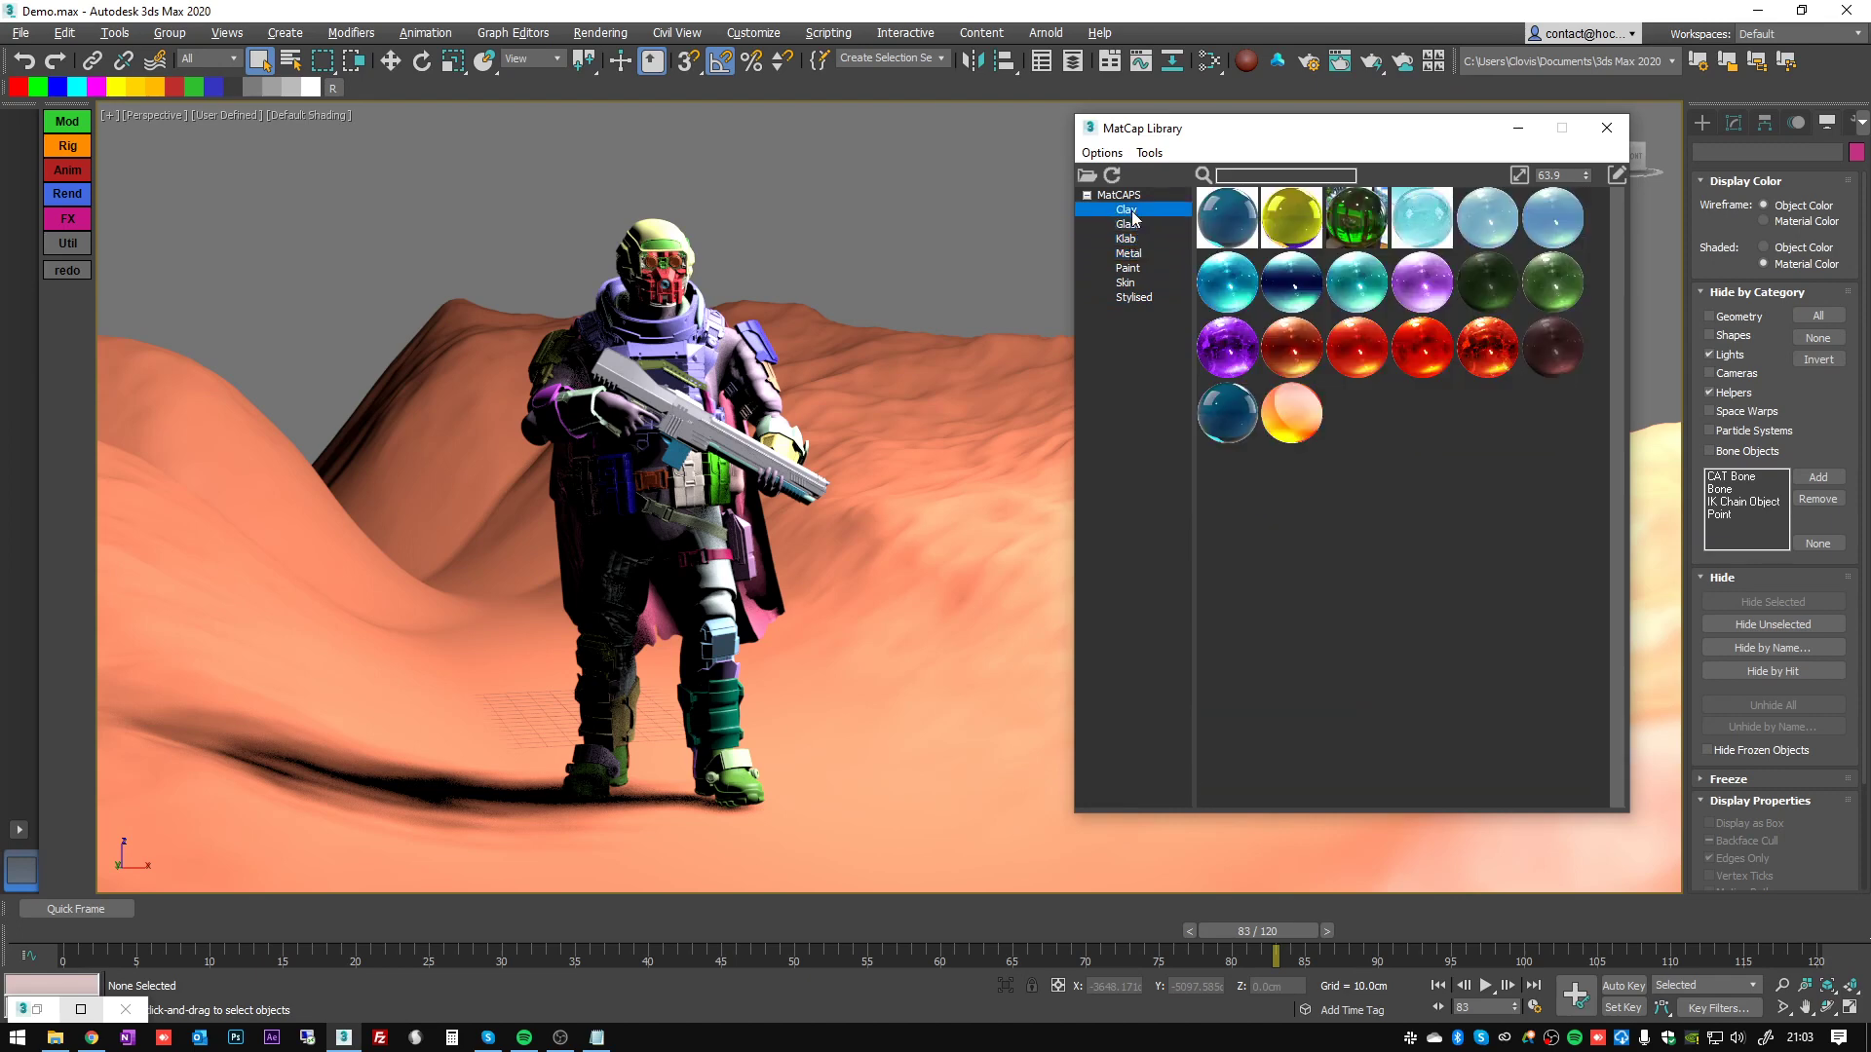
left_click(1126, 239)
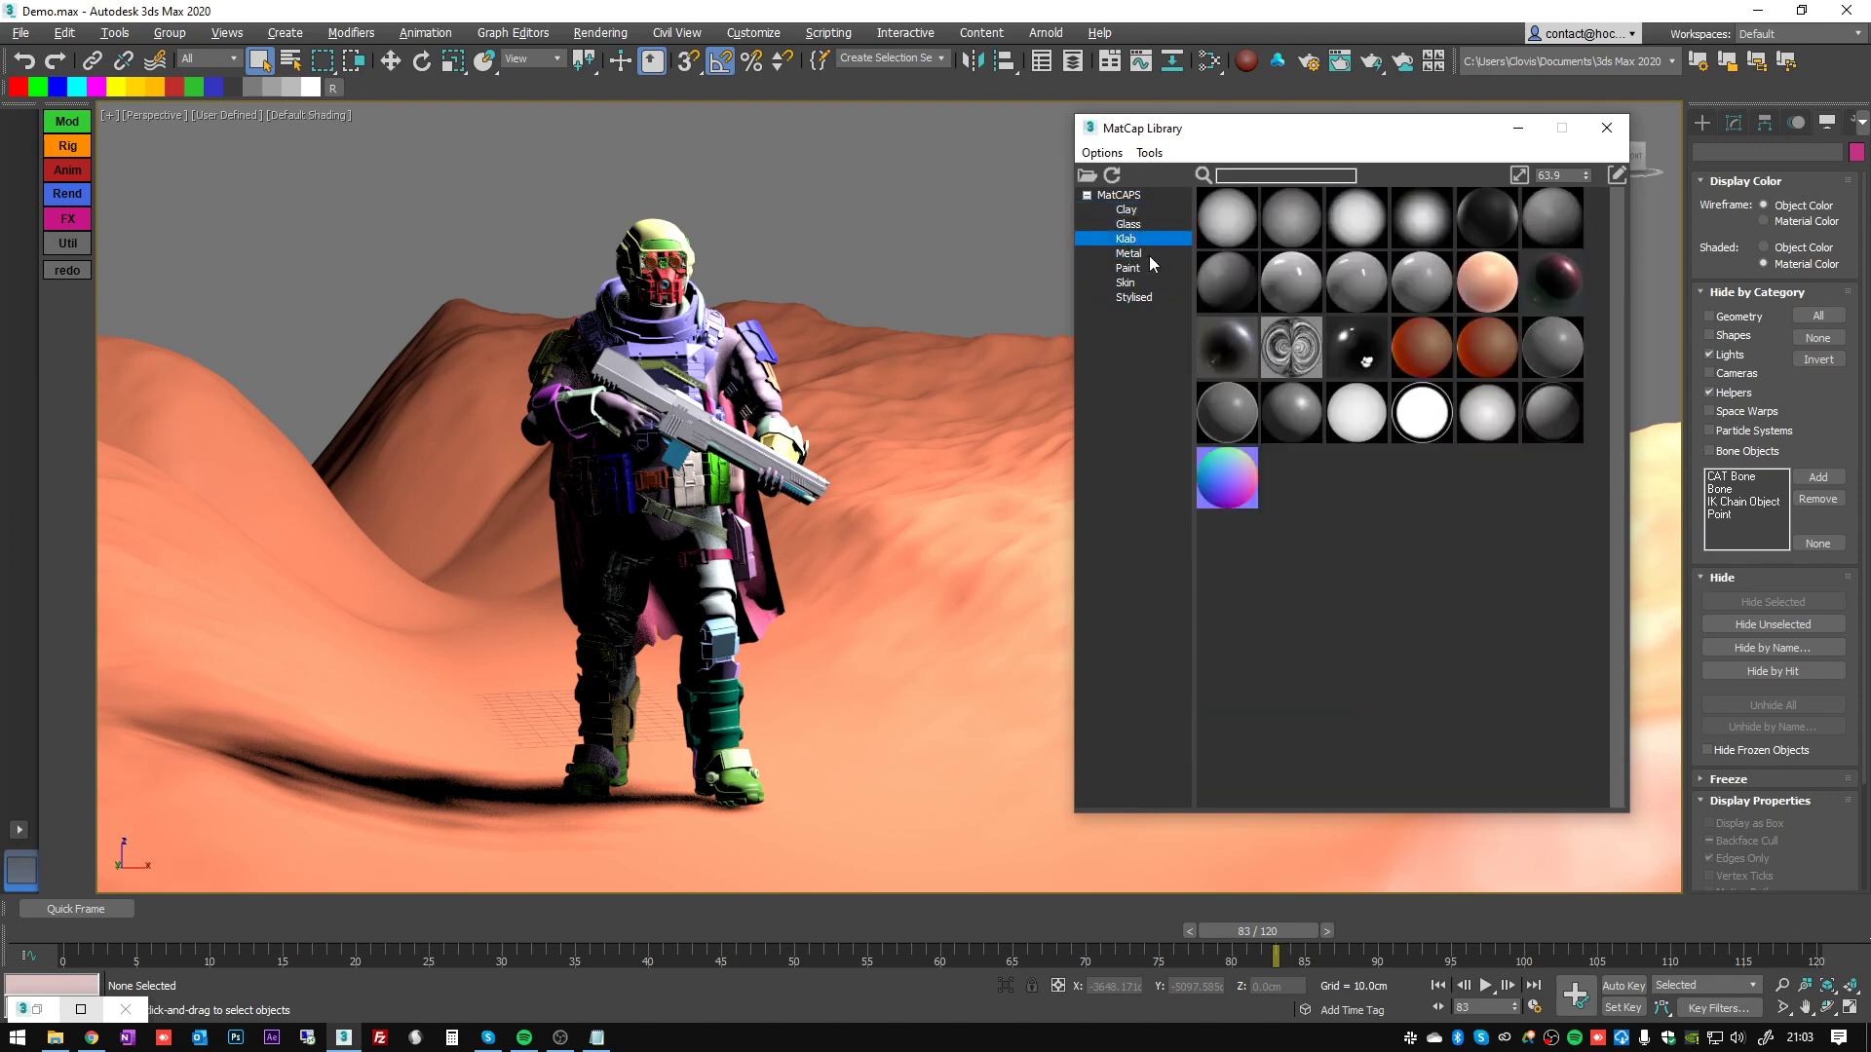
left_click(1140, 255)
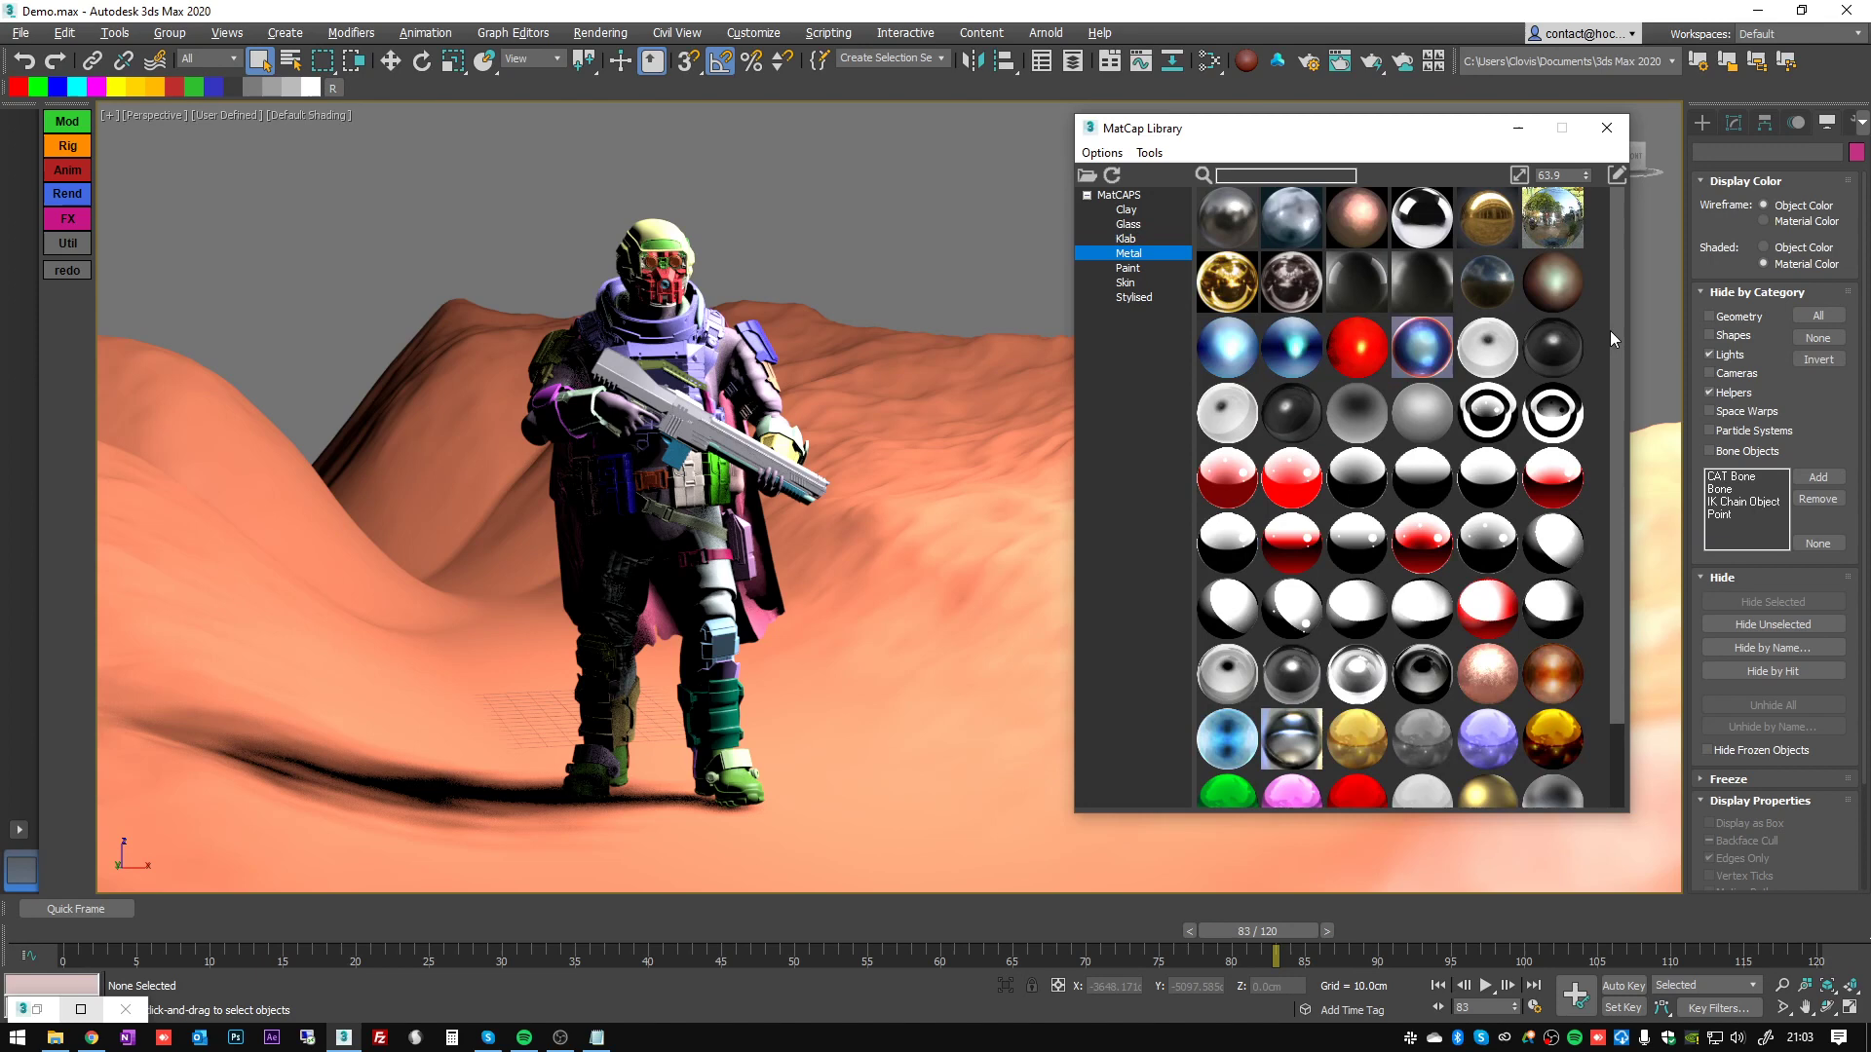
scroll(1623, 512, "down", 2)
scroll(1624, 513, "up", 2)
- Move the library window closer to the character, show the Glass category and filter its matcaps by "red"
left_click_drag(1402, 138, 1264, 149)
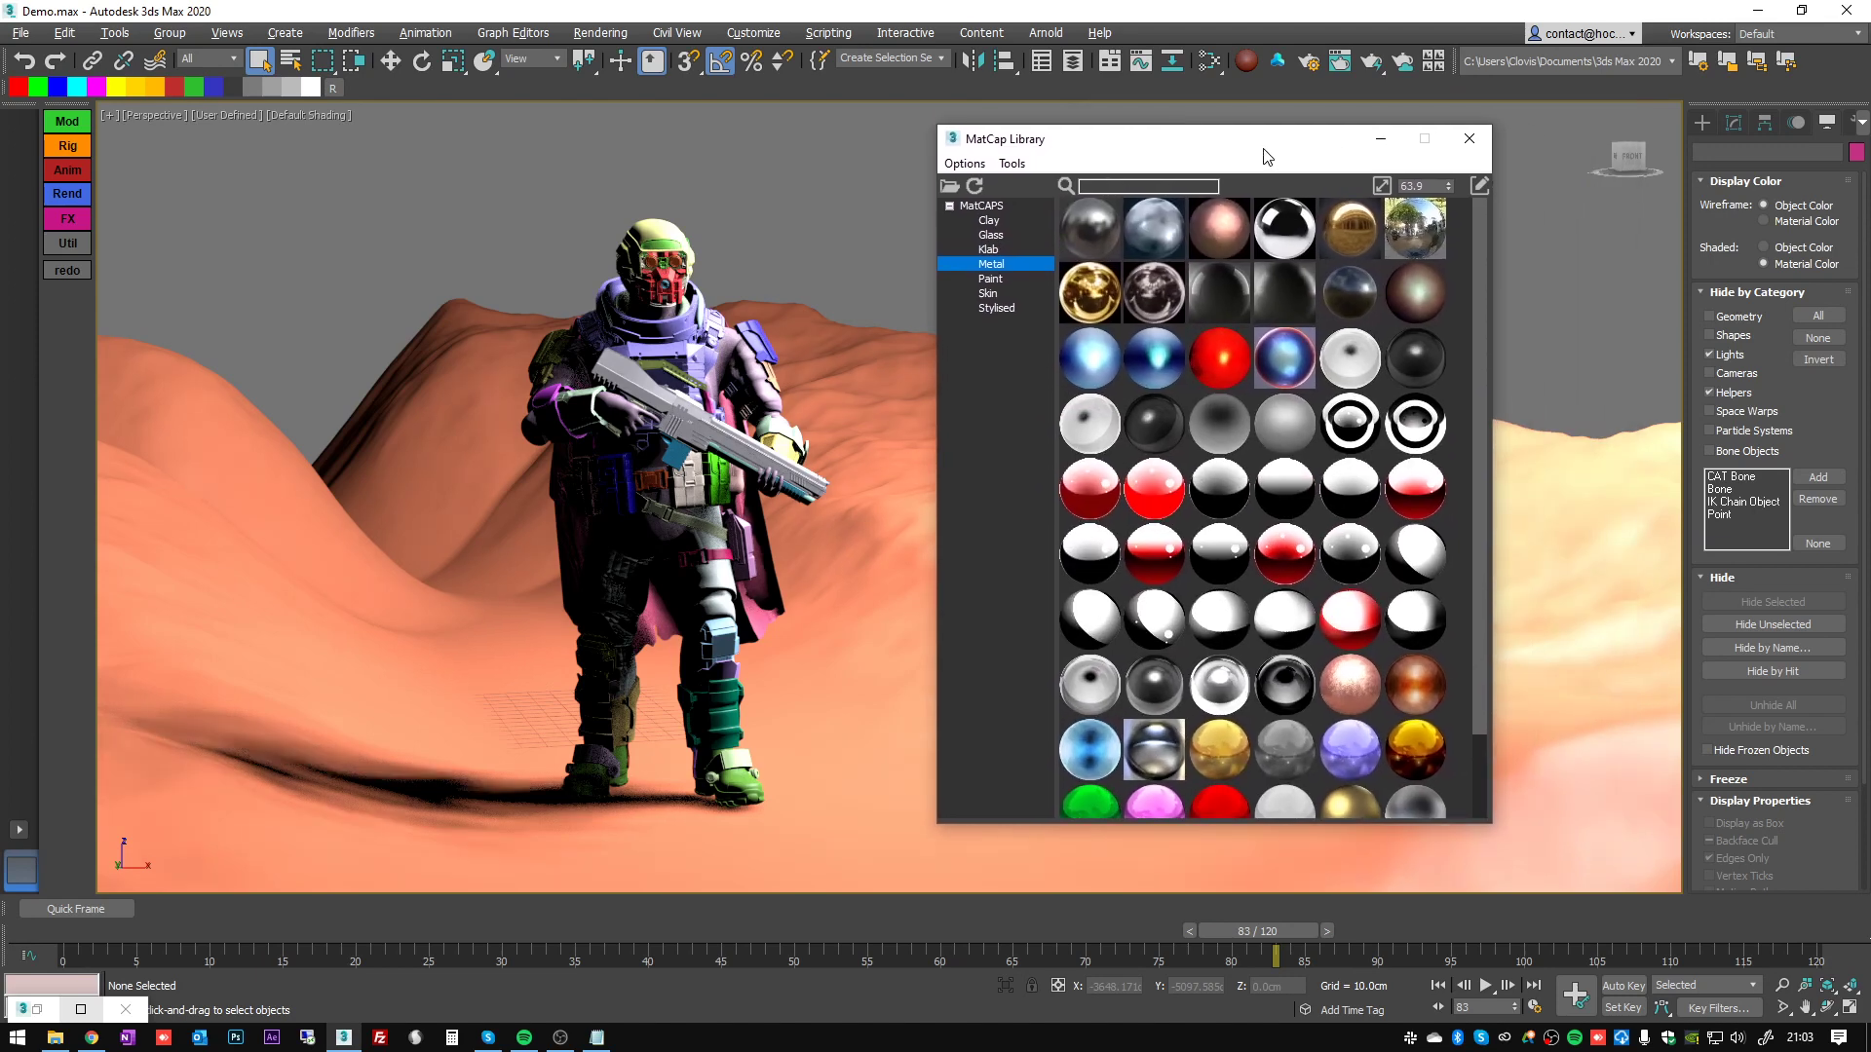
left_click(989, 235)
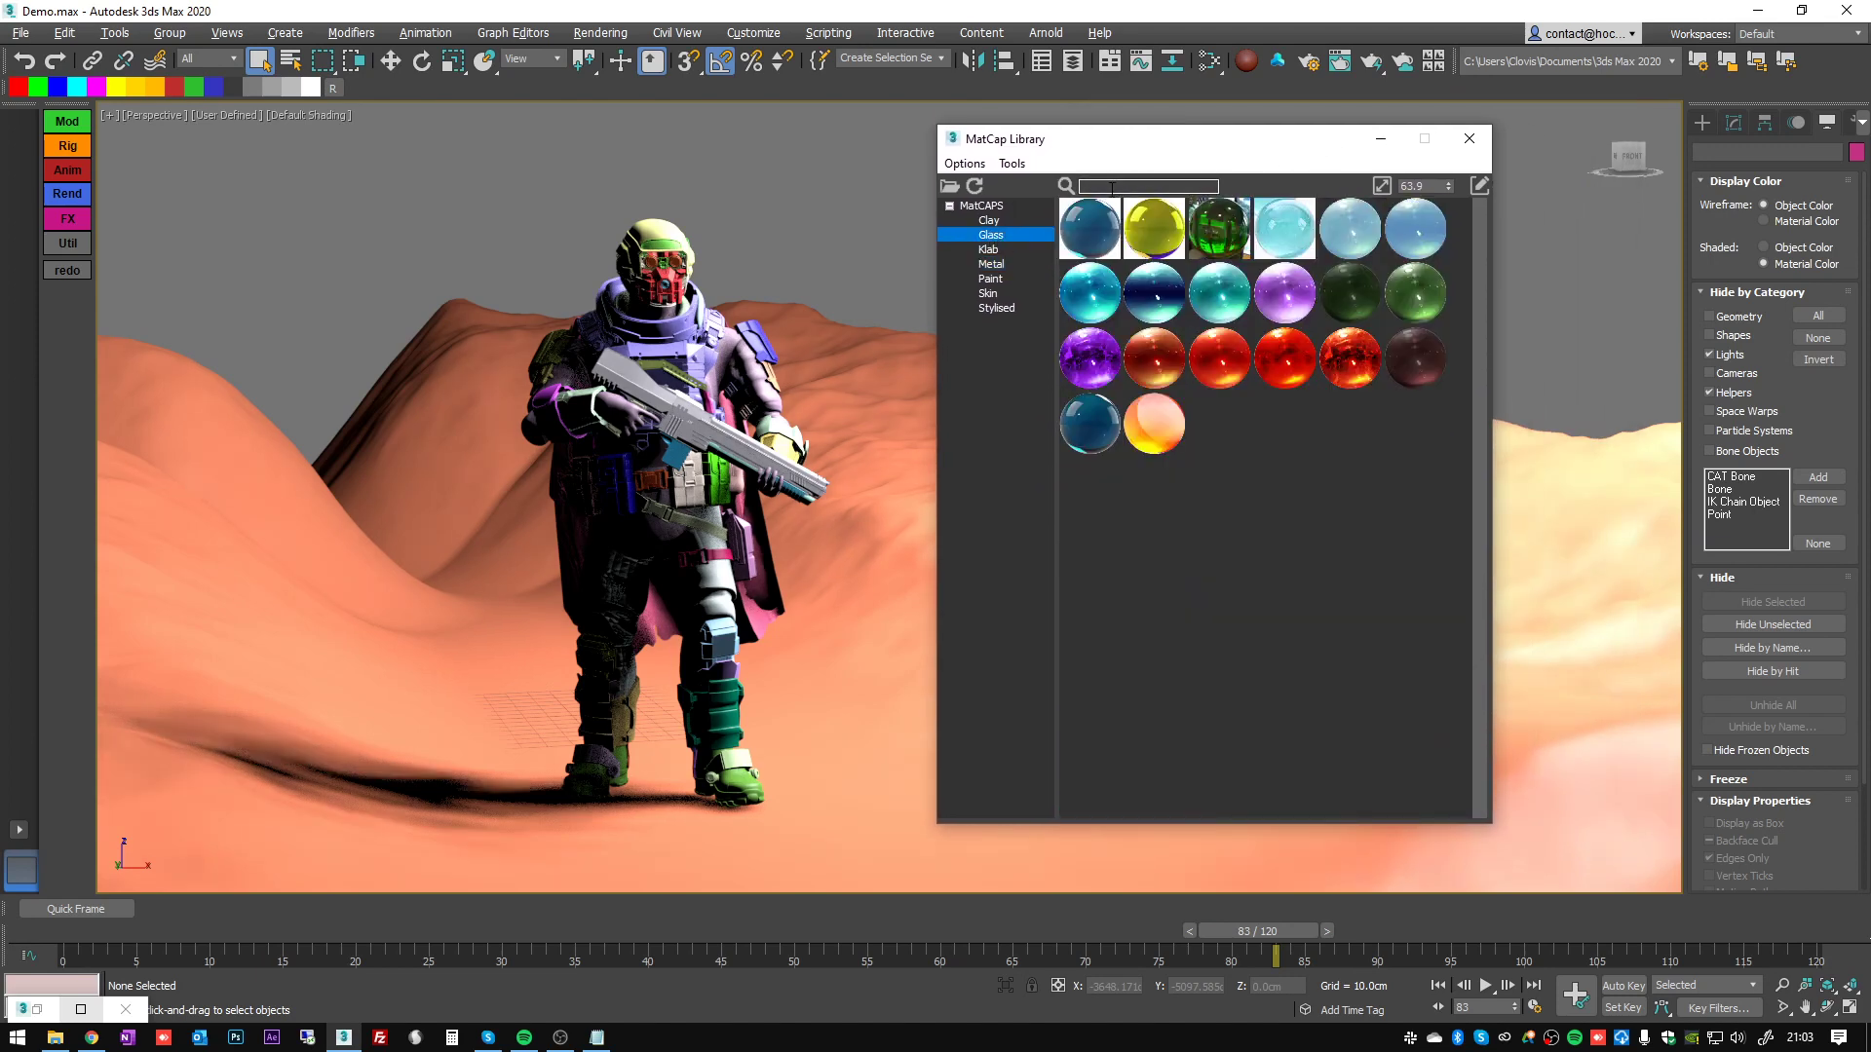
left_click(1102, 187)
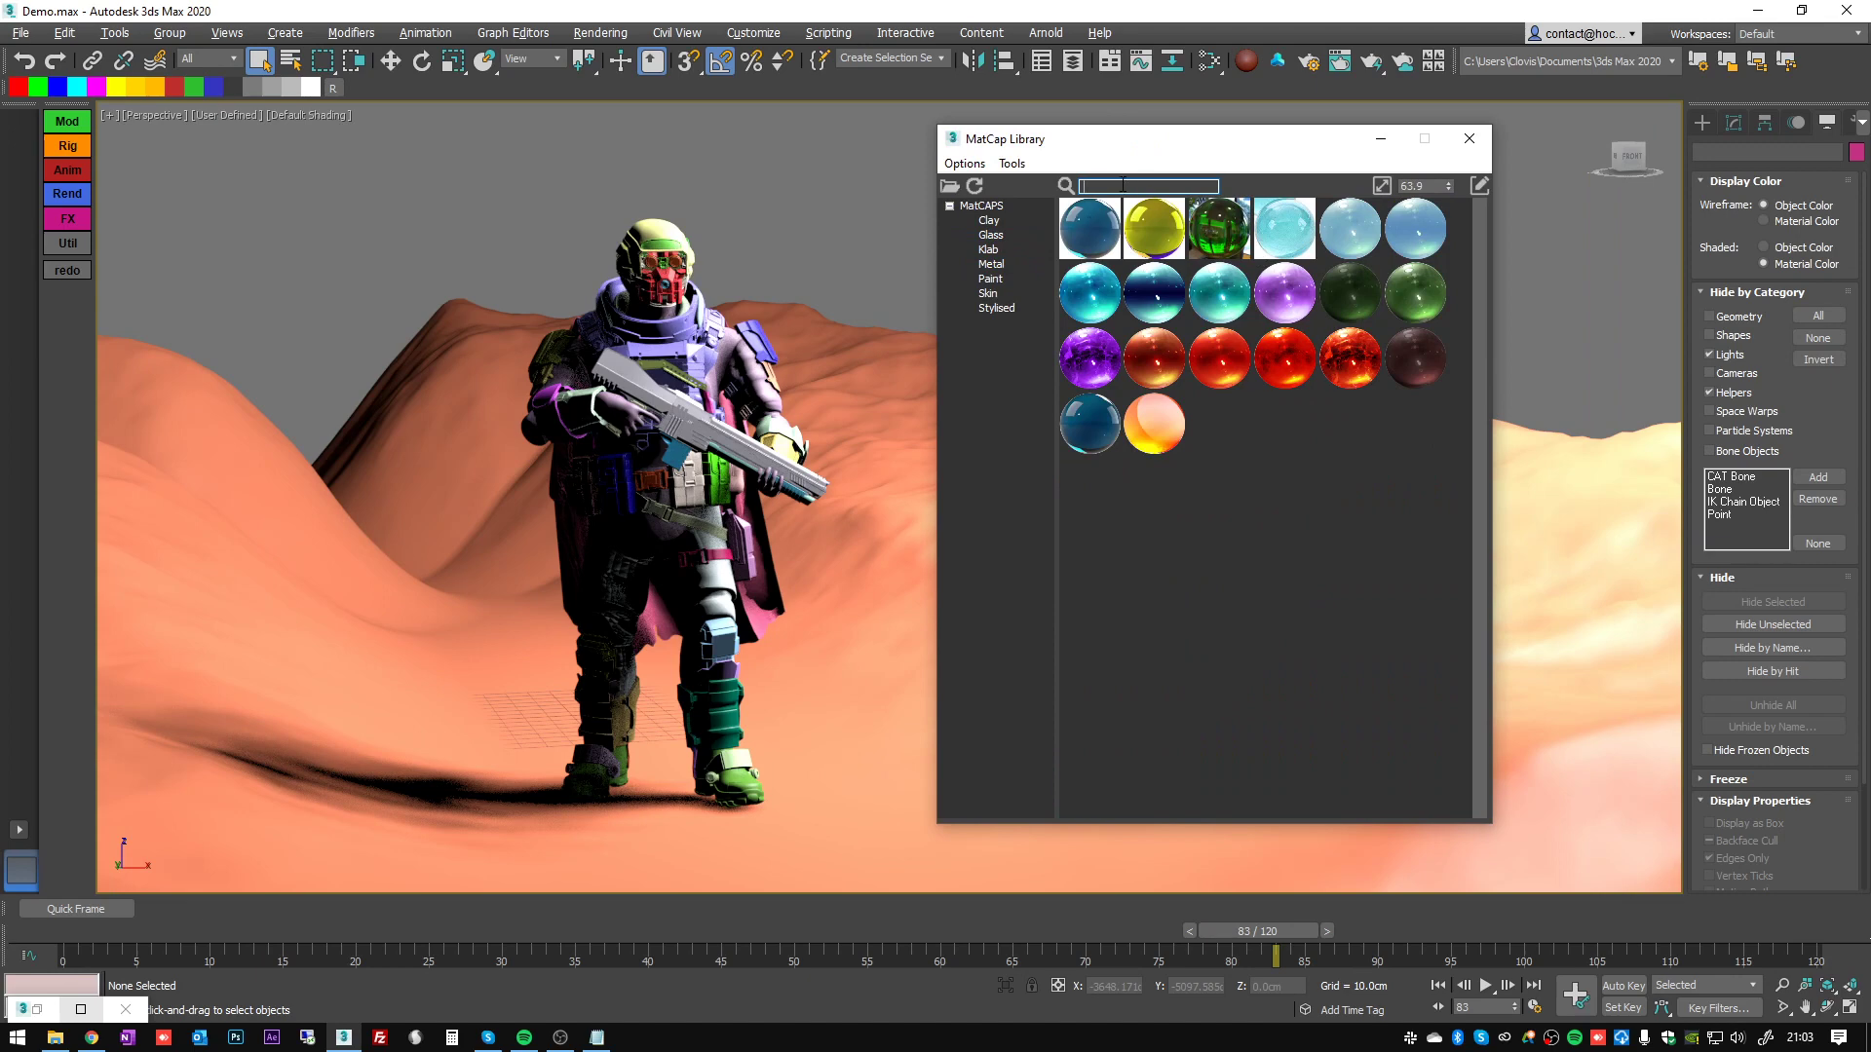
type("red")
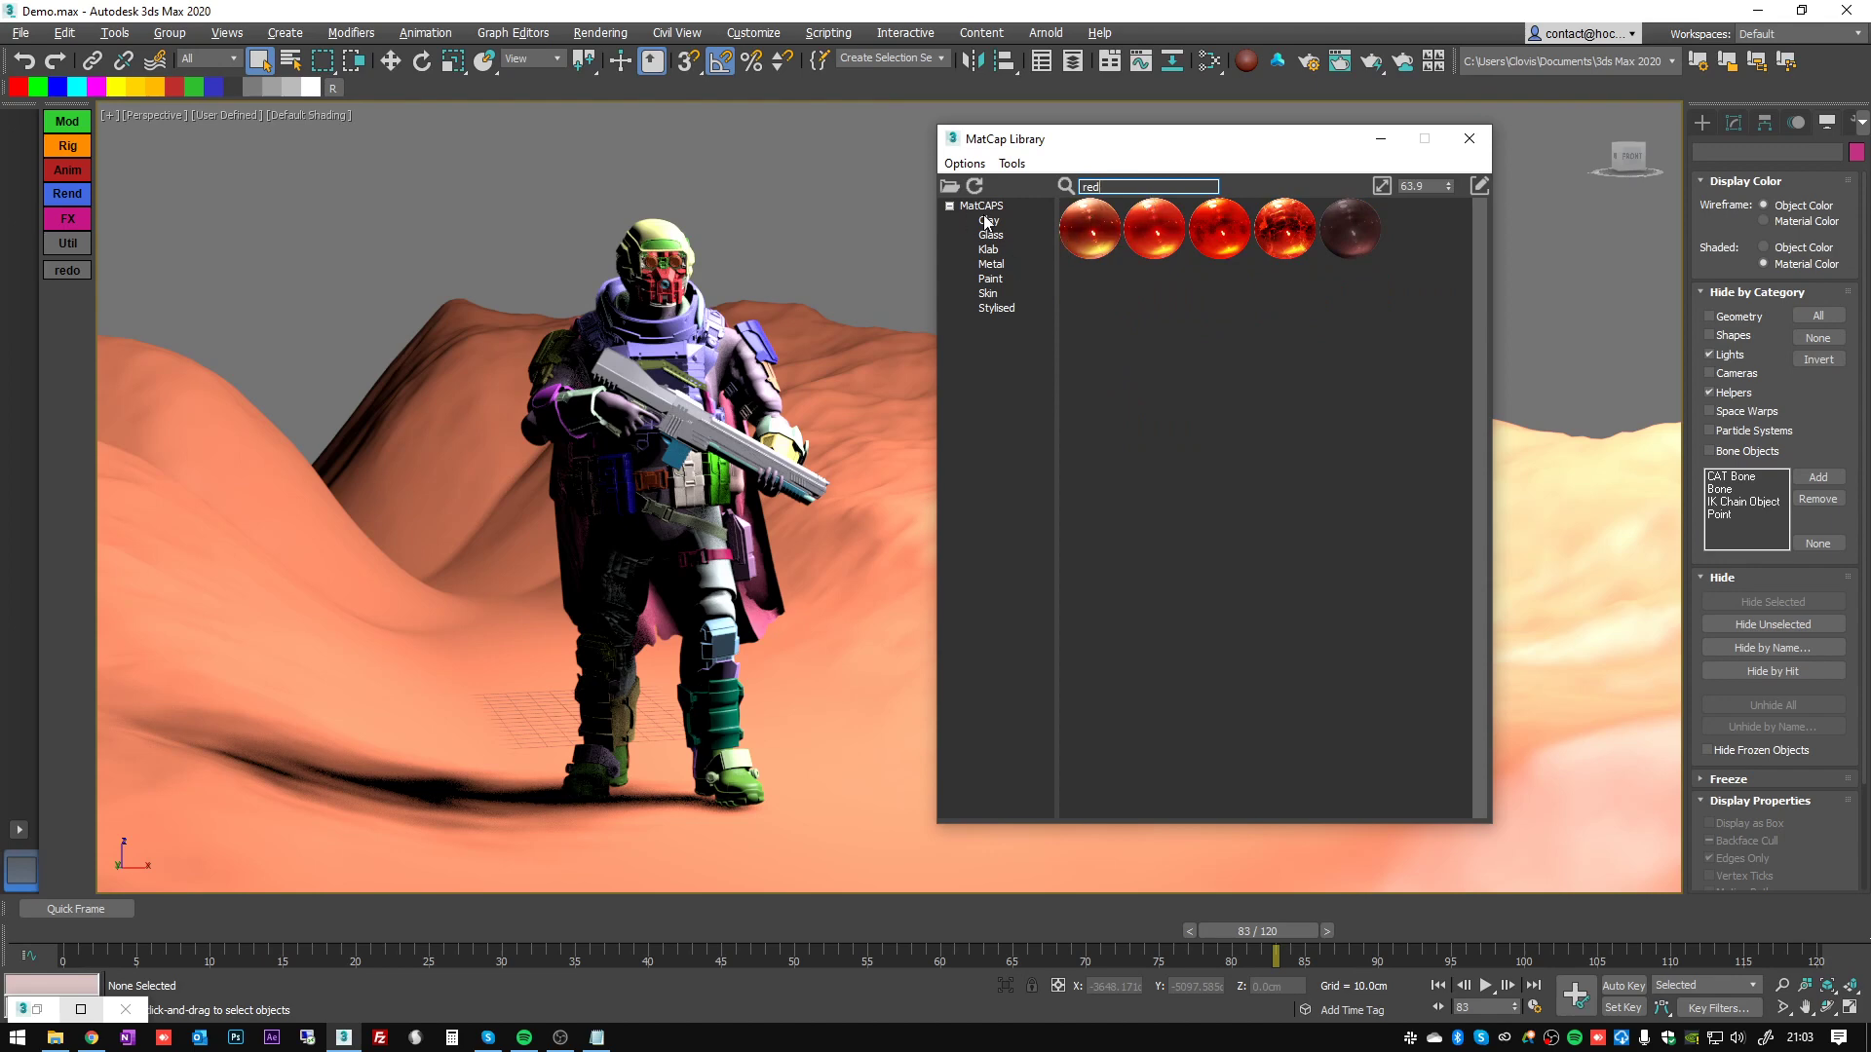
- Examine which matcaps match the "red" filter in each category, checking names in Glass and Clay
left_click(987, 221)
left_click(989, 236)
left_click(988, 250)
left_click(990, 265)
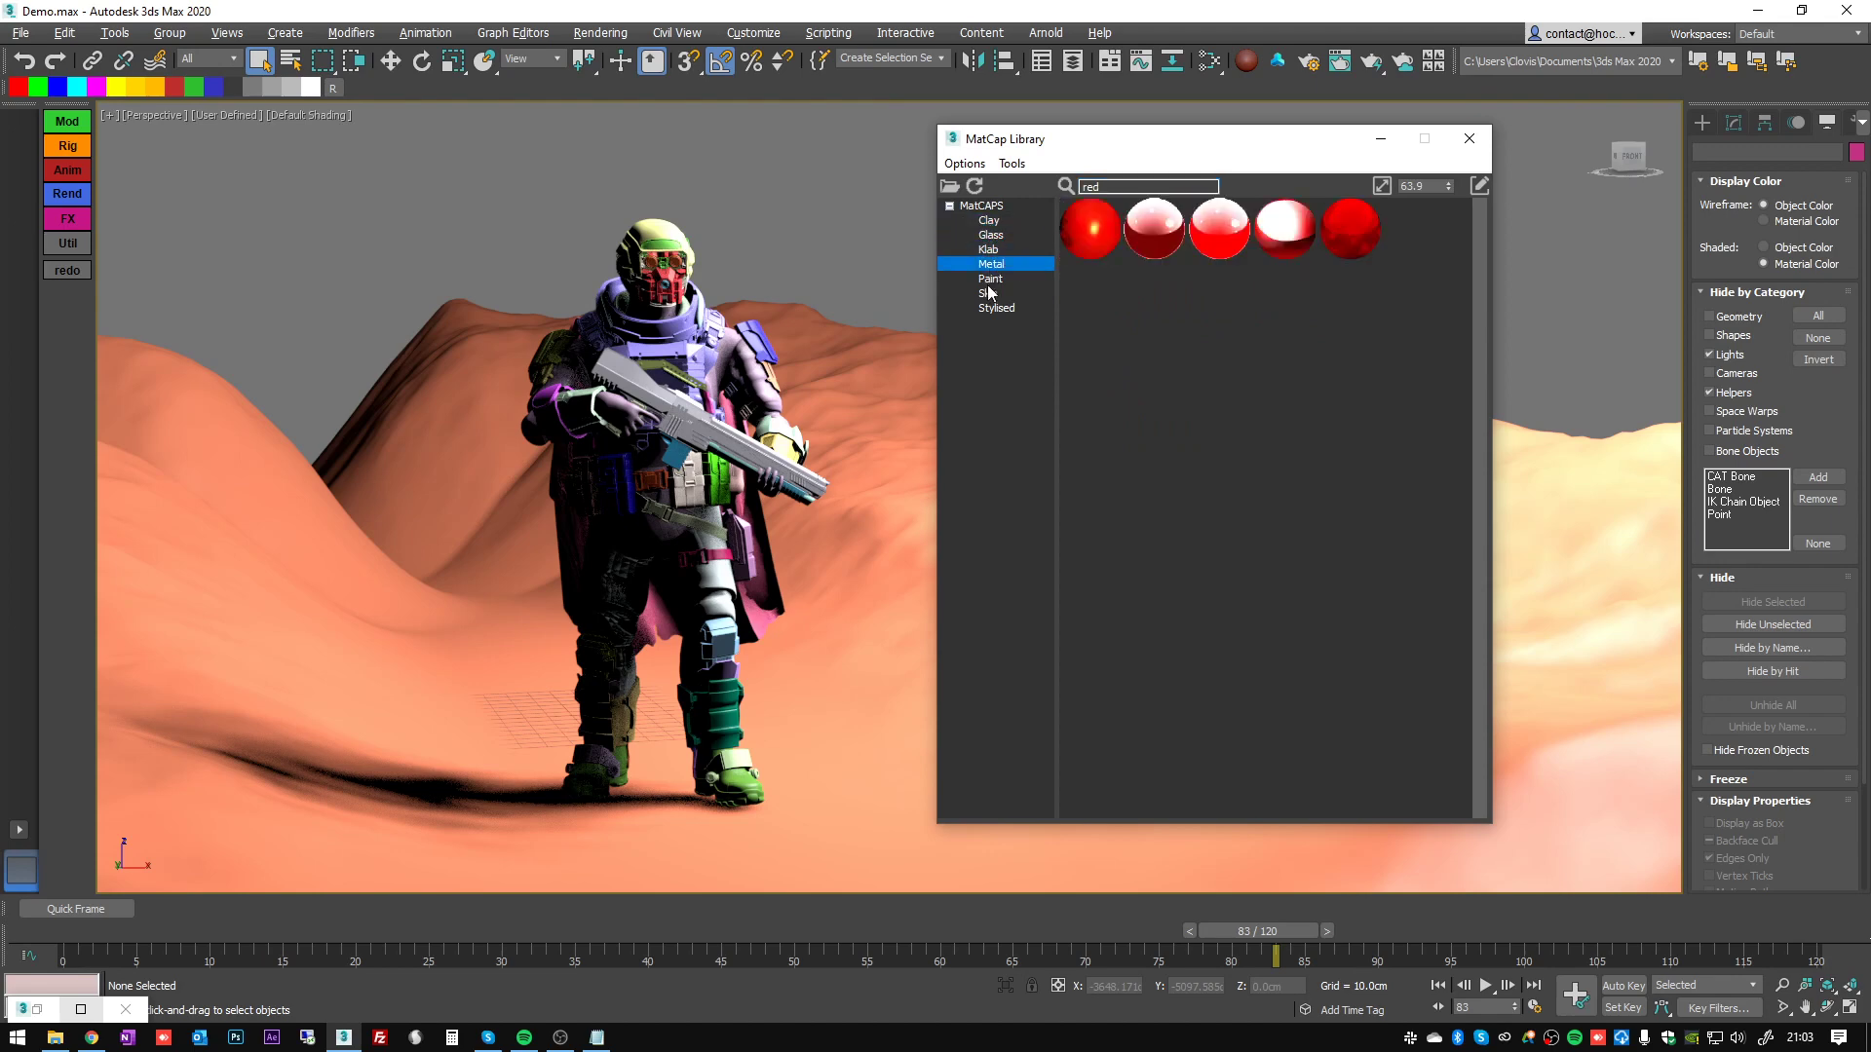
left_click(990, 280)
left_click(990, 293)
left_click(994, 308)
left_click(991, 279)
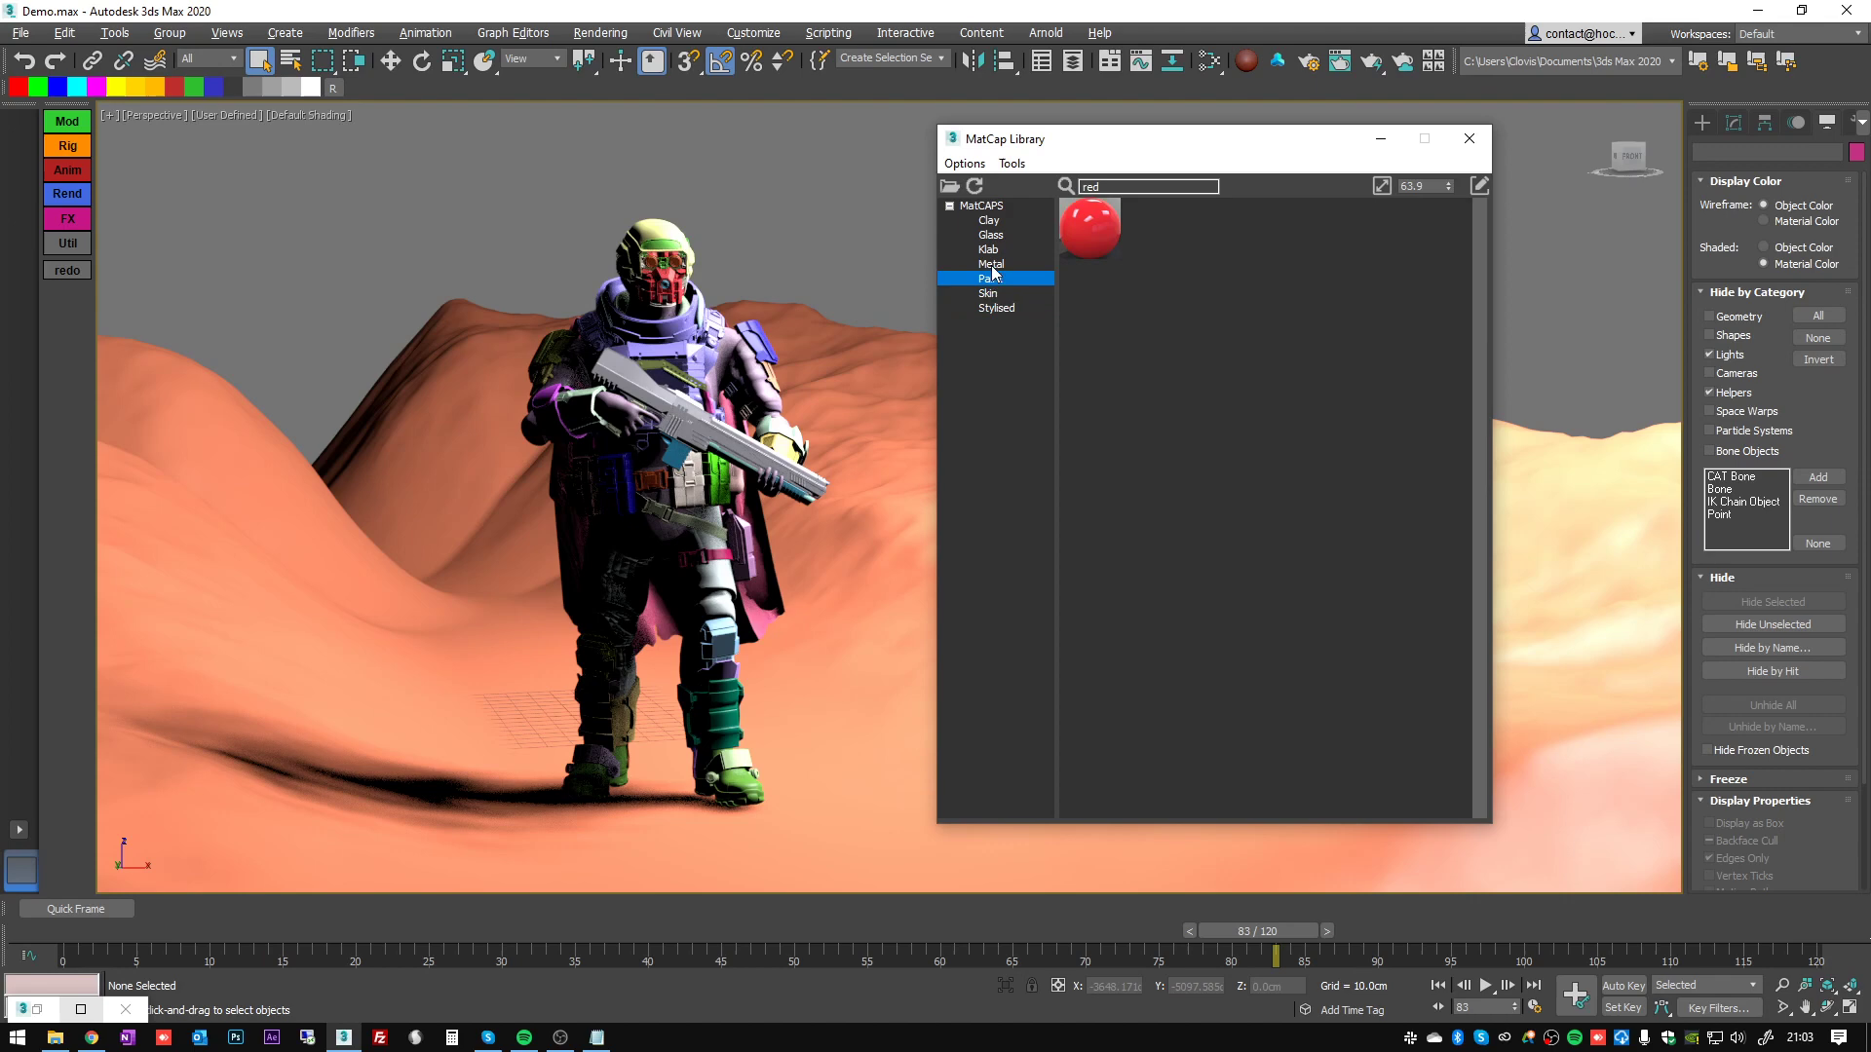
left_click(991, 265)
left_click(989, 235)
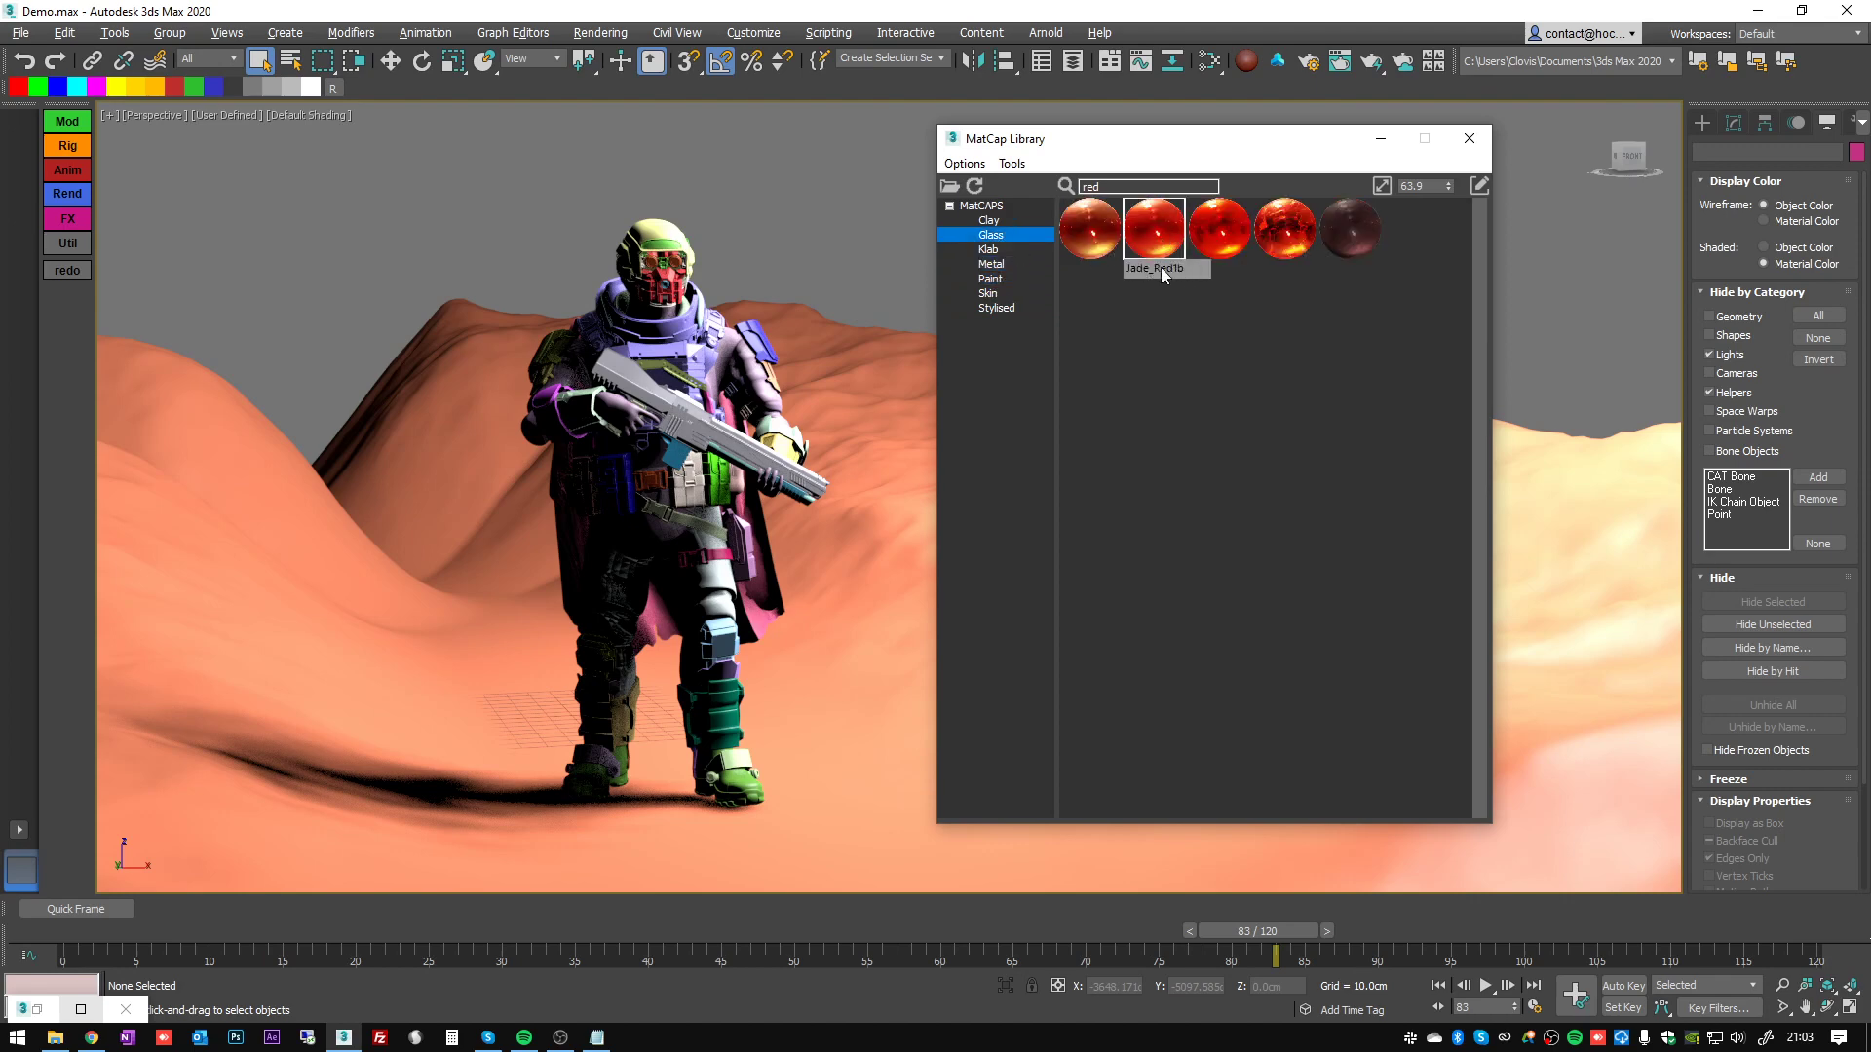
left_click(989, 220)
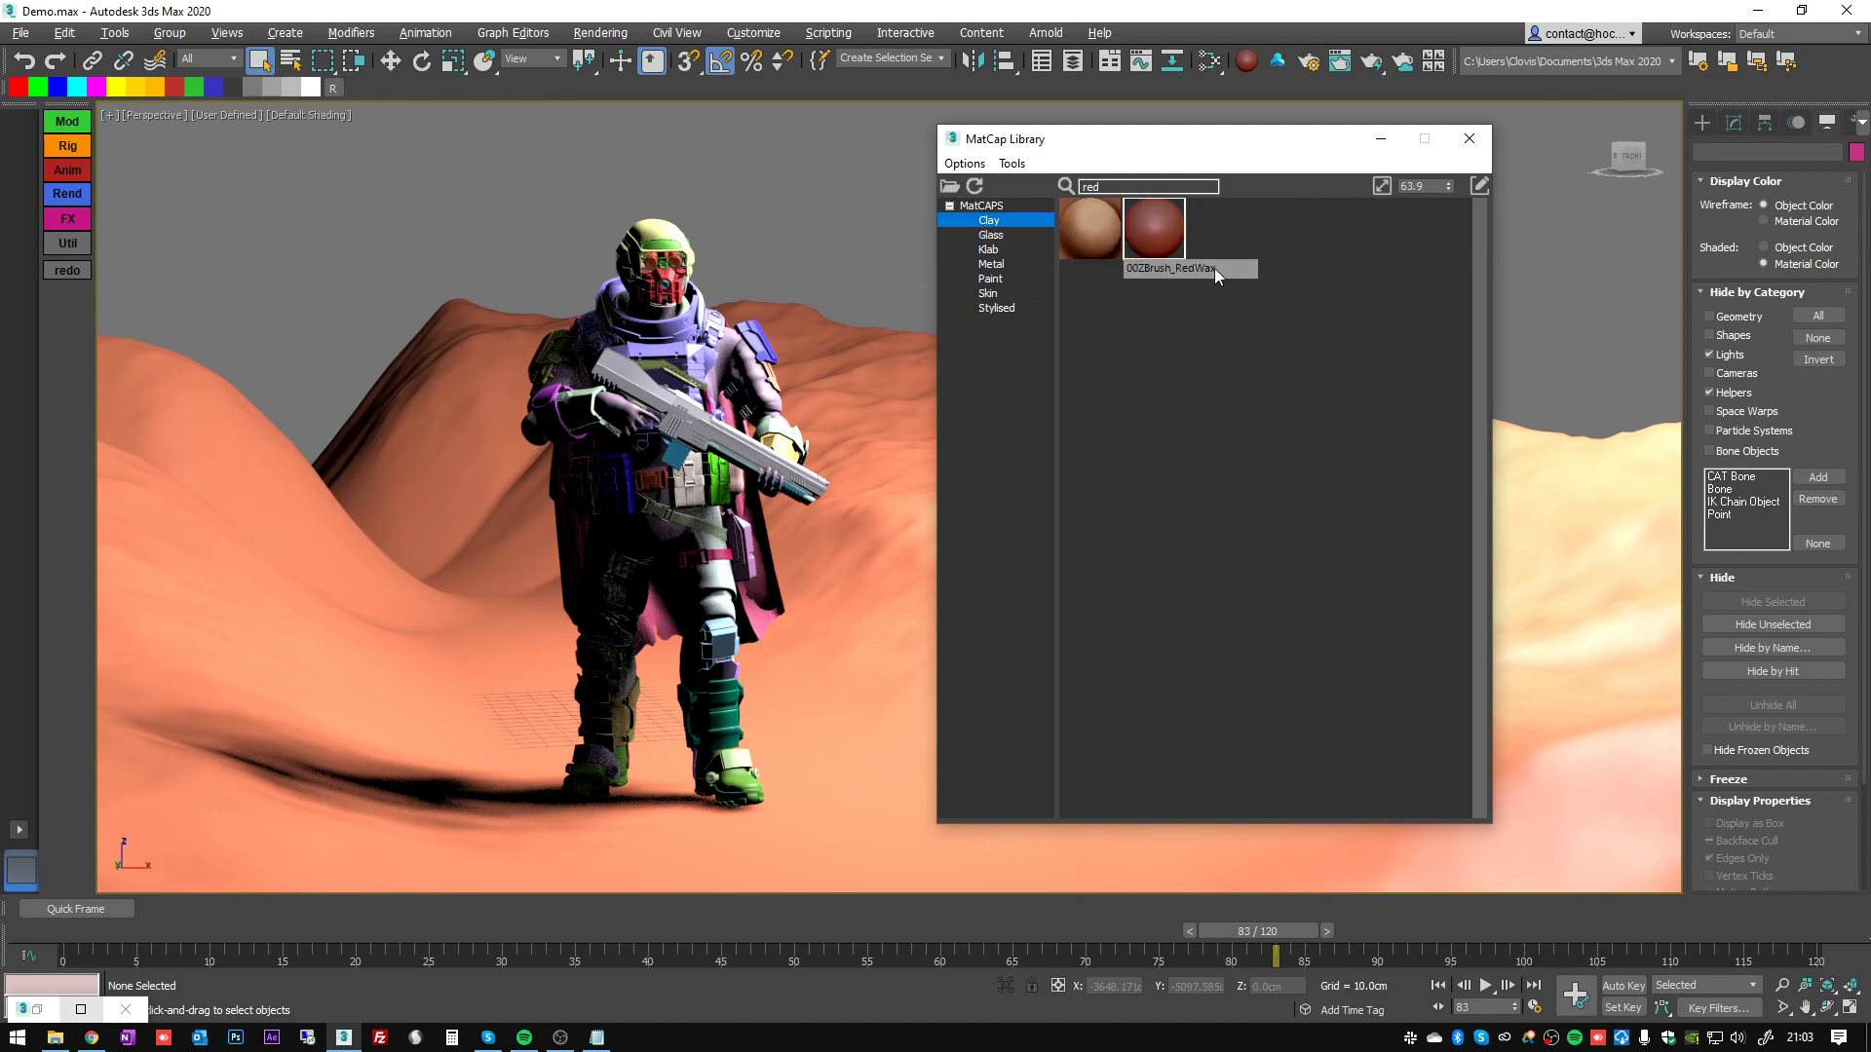
left_click(1004, 264)
- Clear the search filter and show all matcaps of the MatCAPS root folder
left_click(1103, 186)
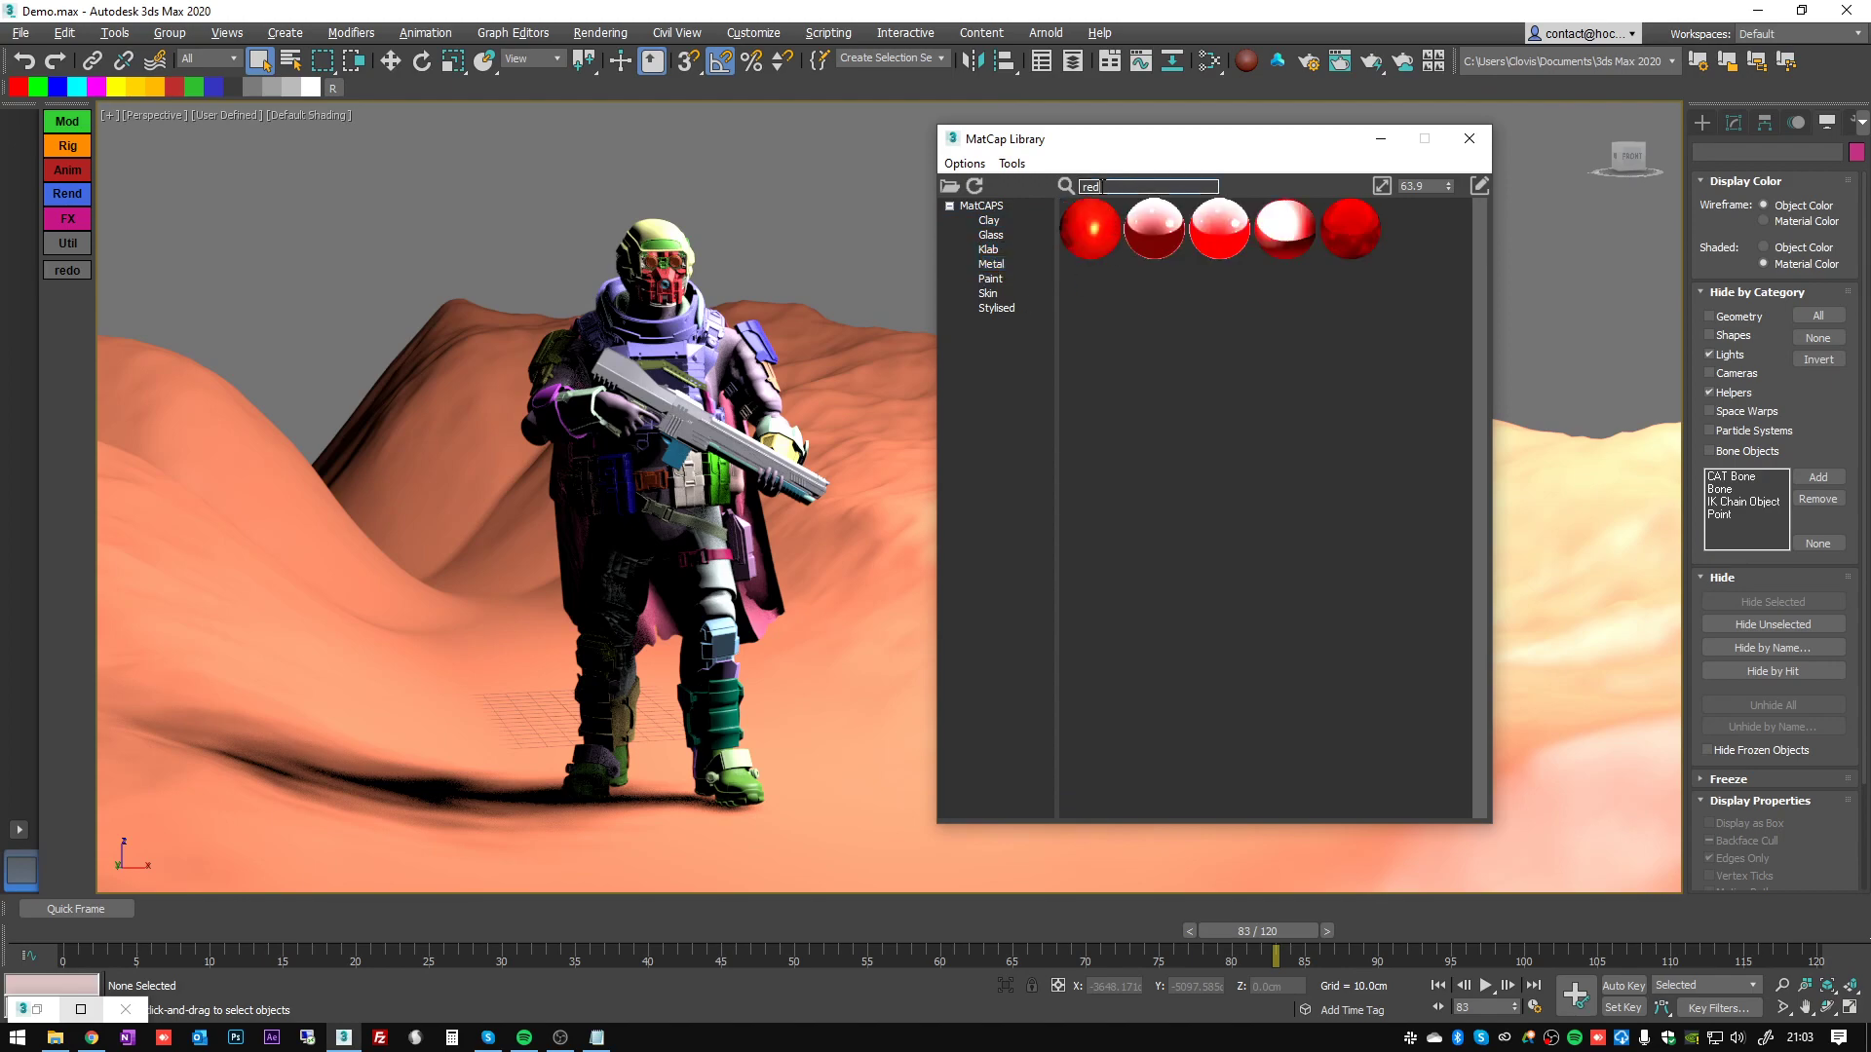
key("BackSpace")
left_click(987, 205)
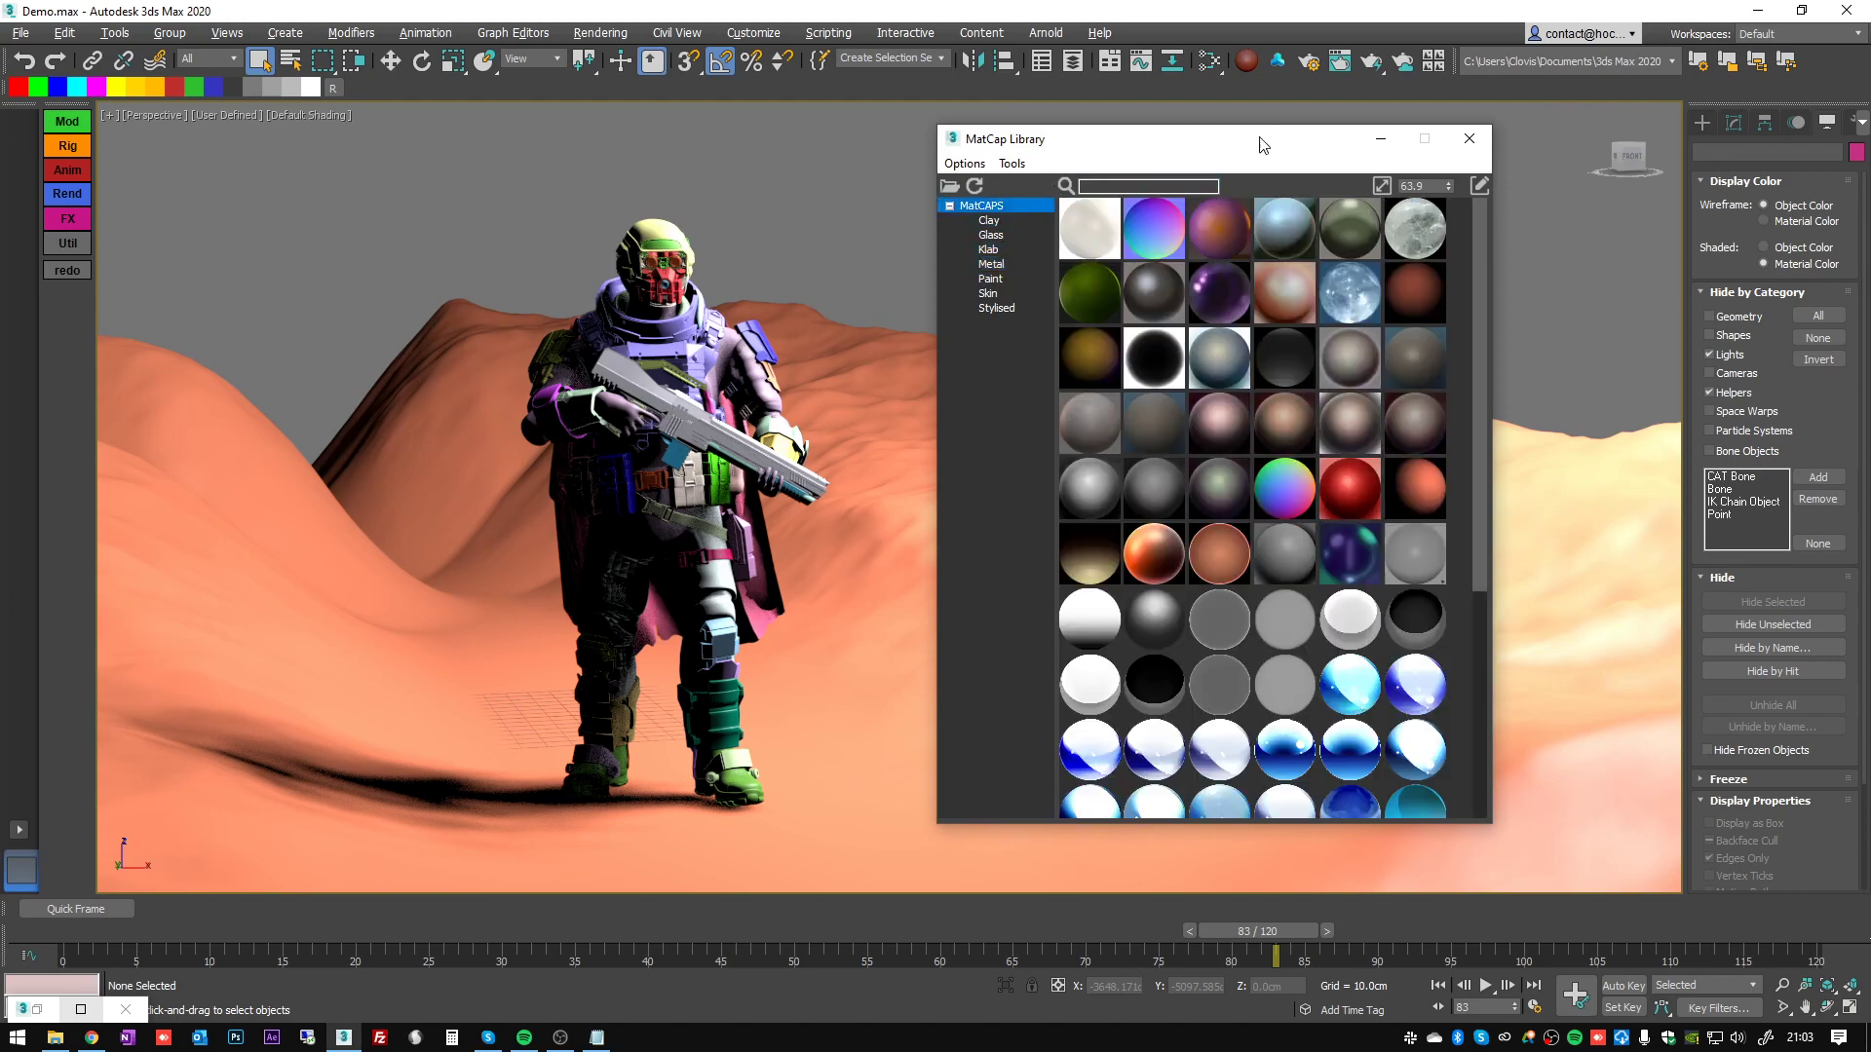
- Shift the library window aside and select all parts of the armored character in the viewport
left_click_drag(1204, 152, 1245, 141)
middle_click_drag(848, 257, 738, 255, "alt")
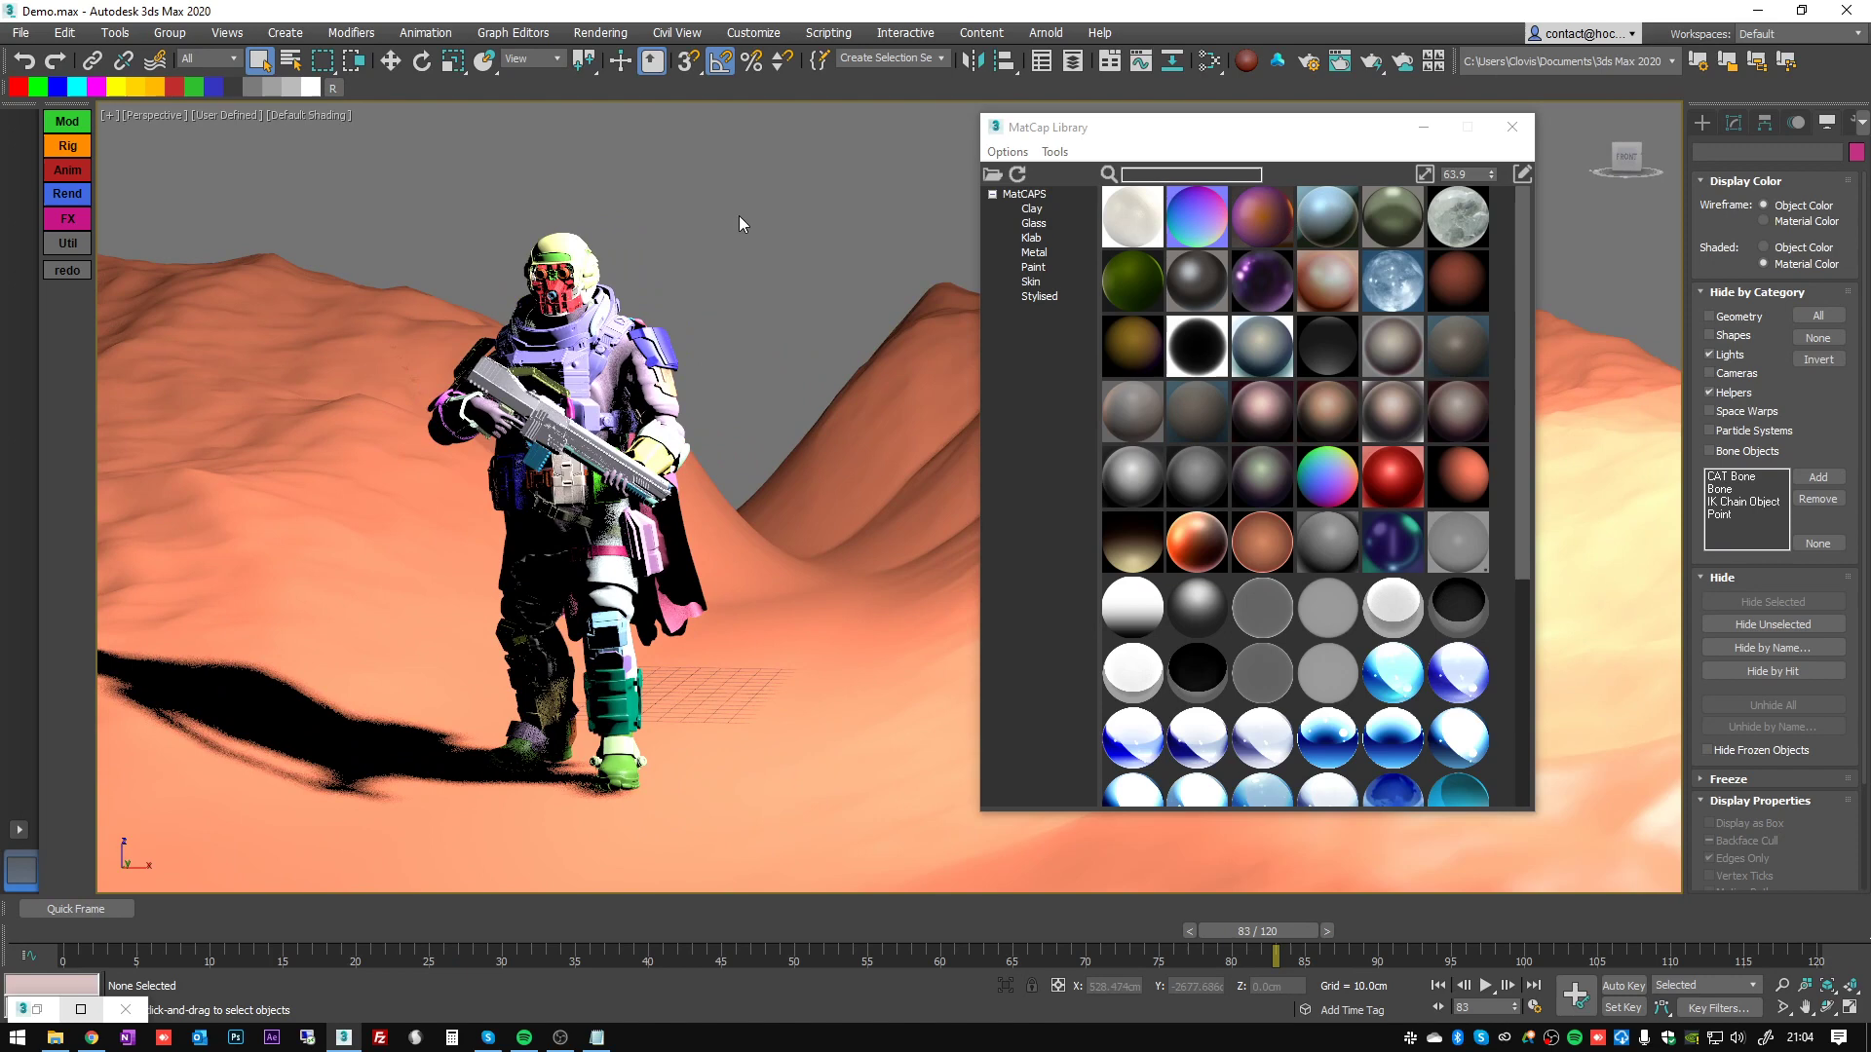
left_click_drag(744, 175, 390, 809)
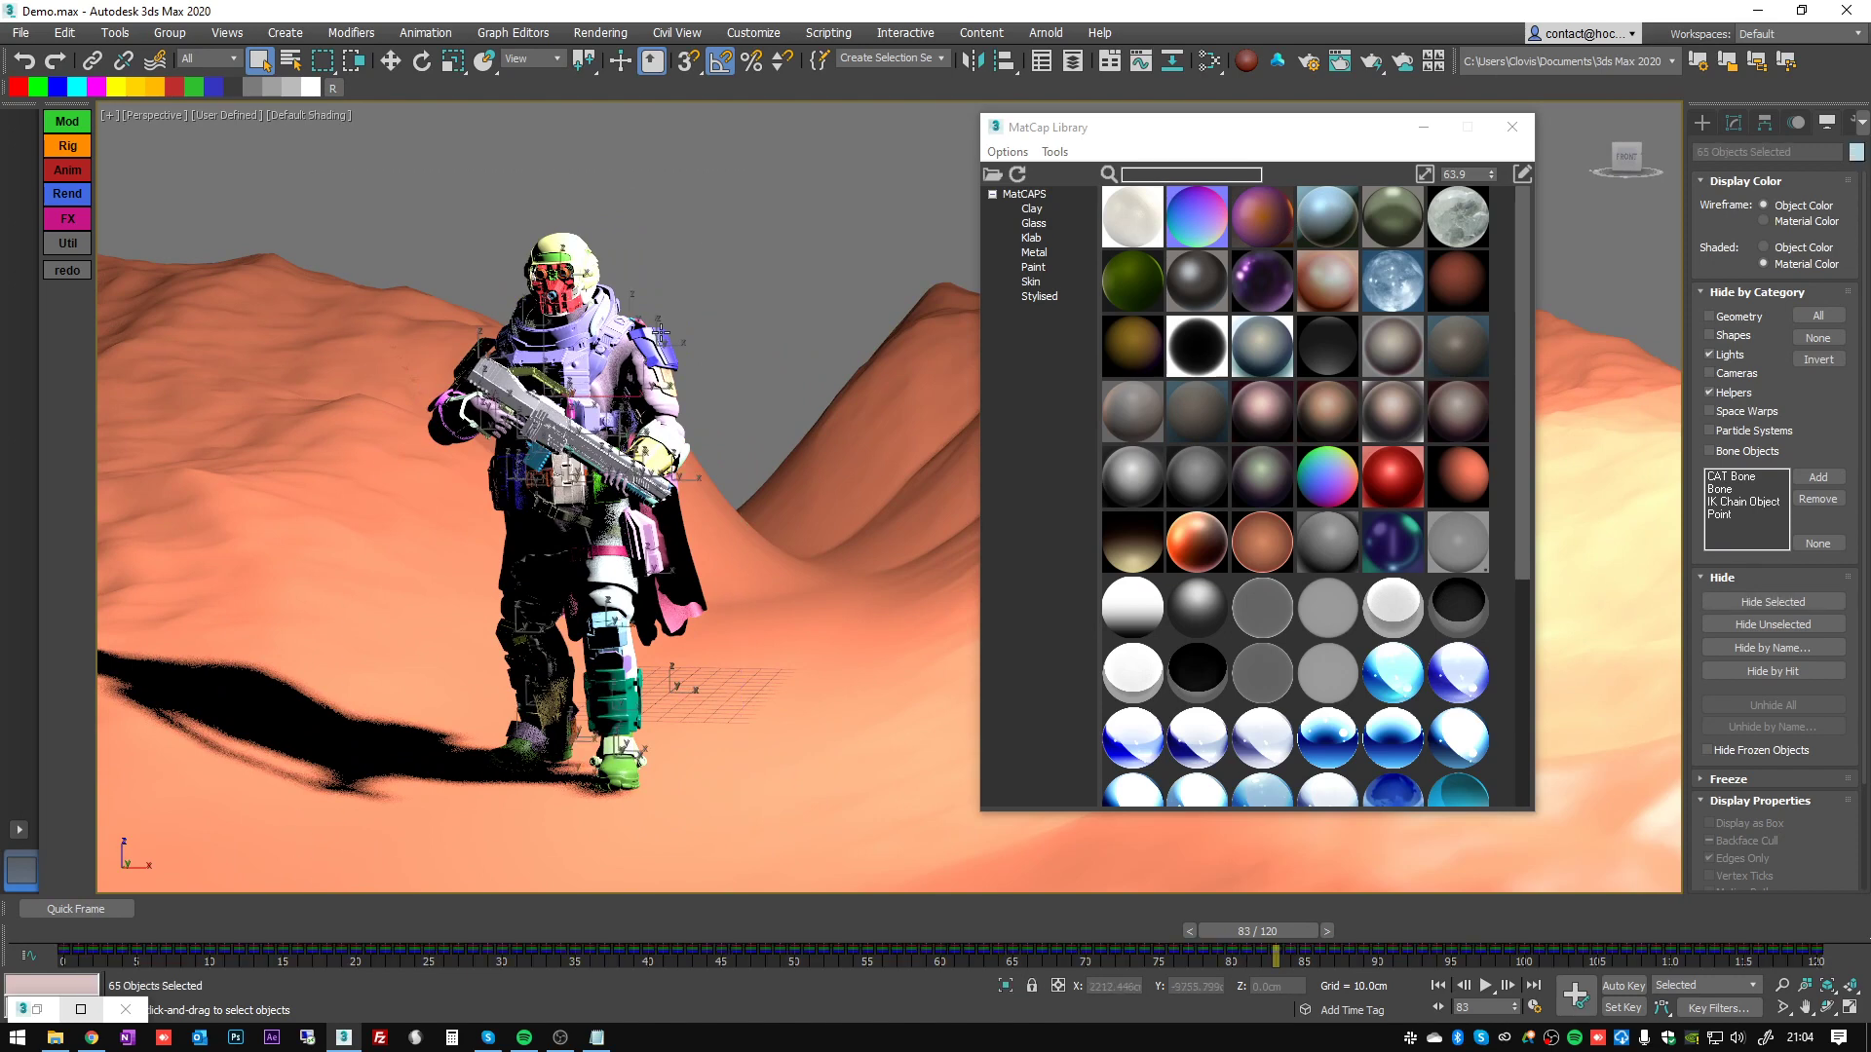
middle_click_drag(736, 229, 779, 229)
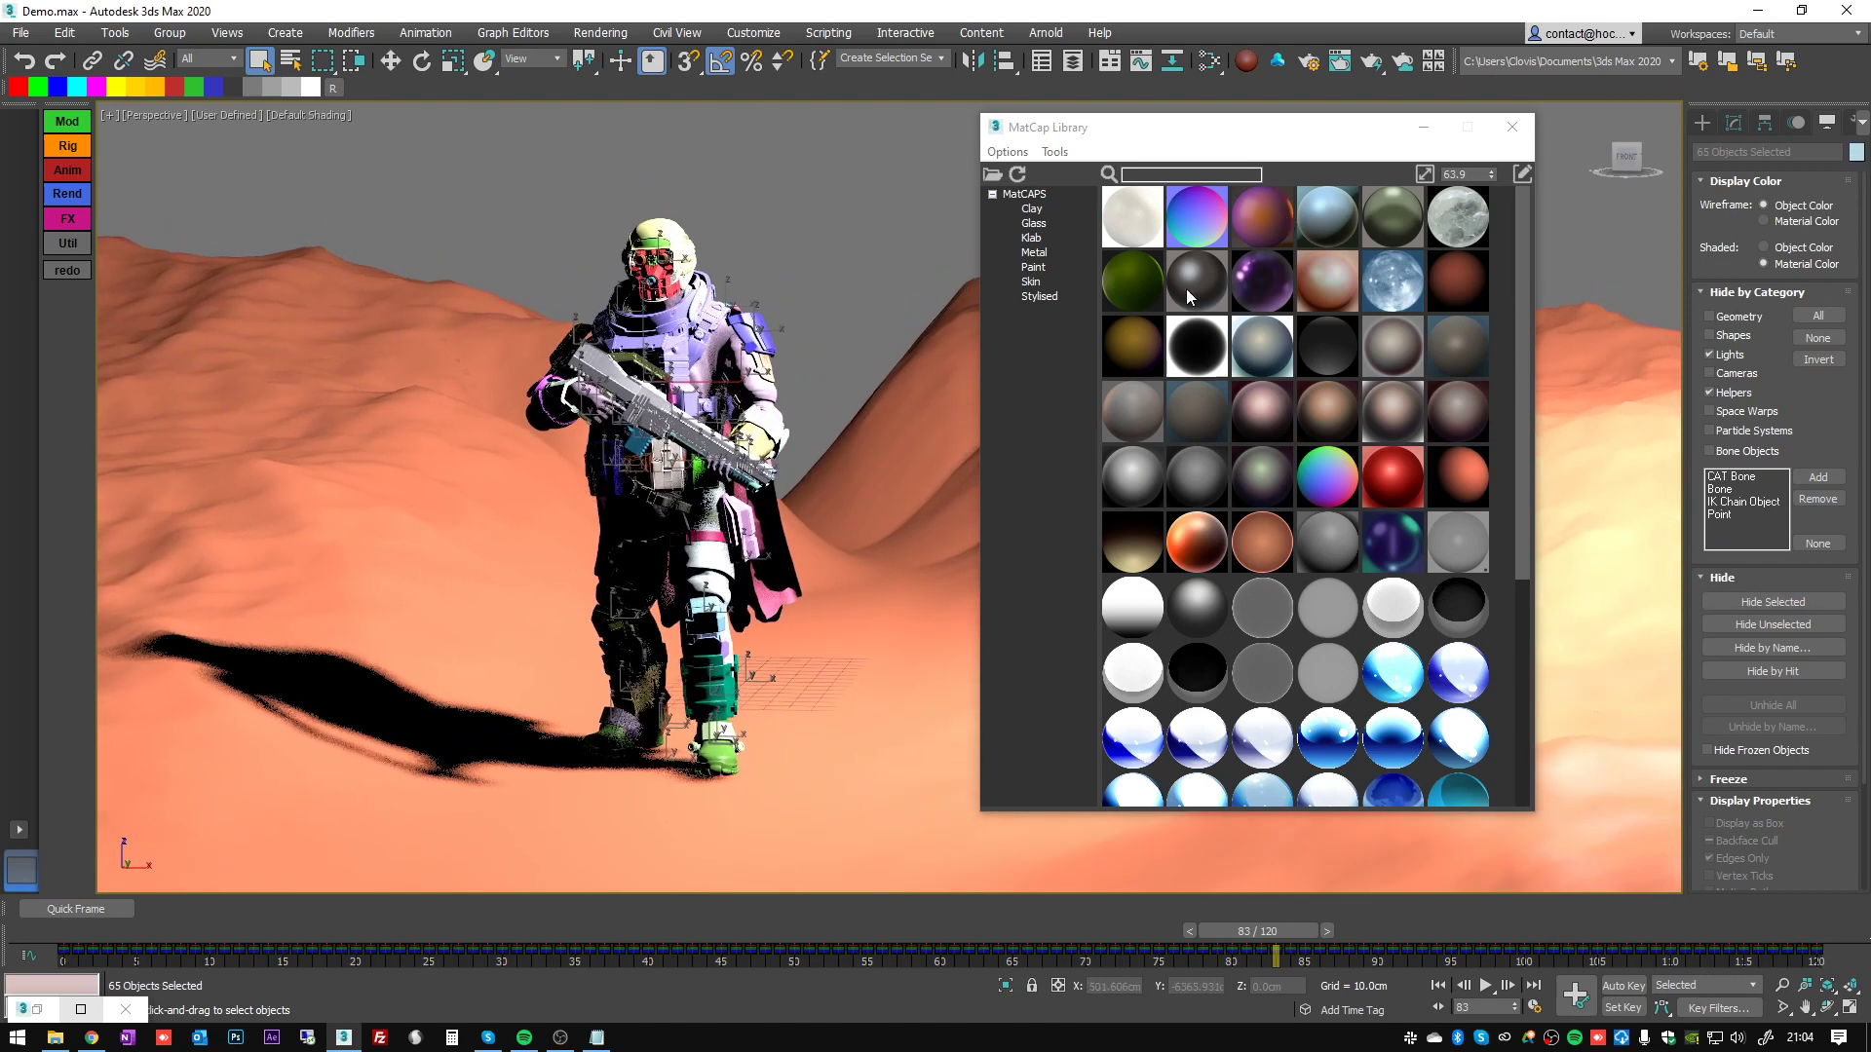
- Try the 12719-normal matcap on the selected character, followed by the white, purple-orange, blue-grey and pinkish matcaps in the first two rows
left_click(1207, 204)
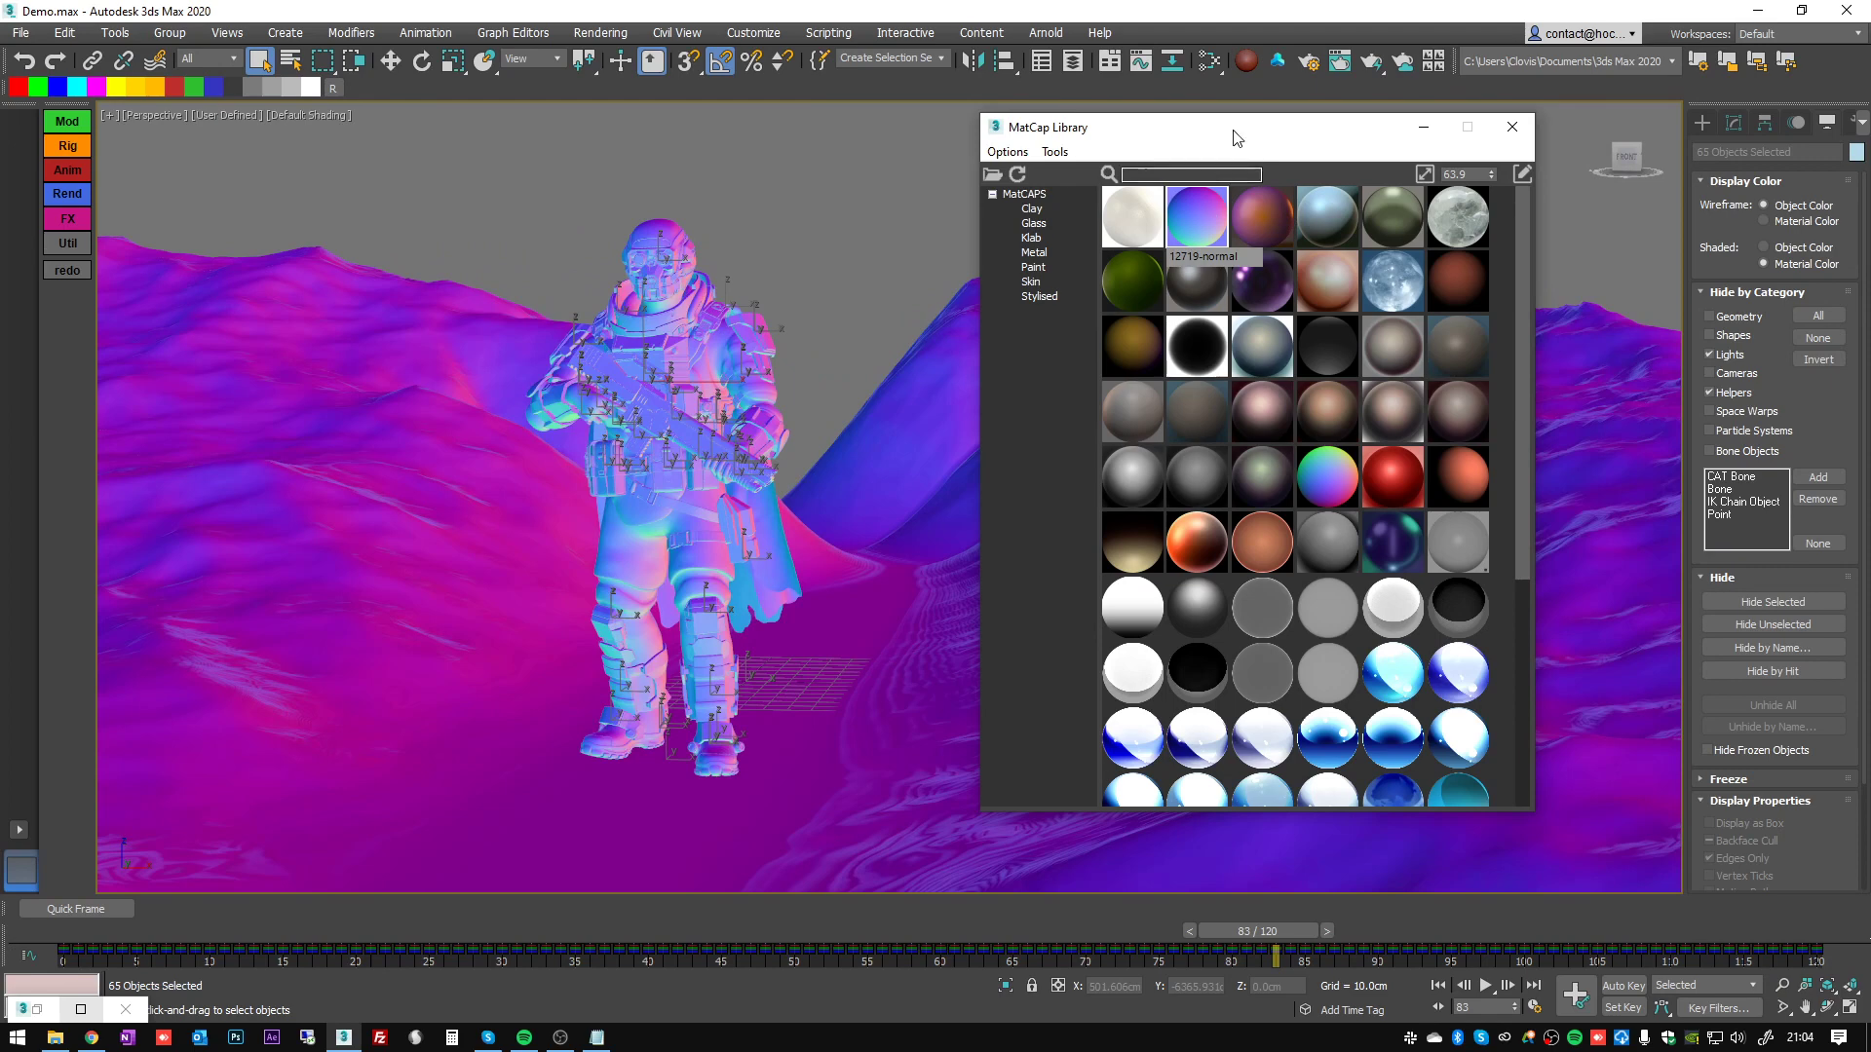
left_click_drag(1238, 134, 1205, 133)
left_click(1096, 216)
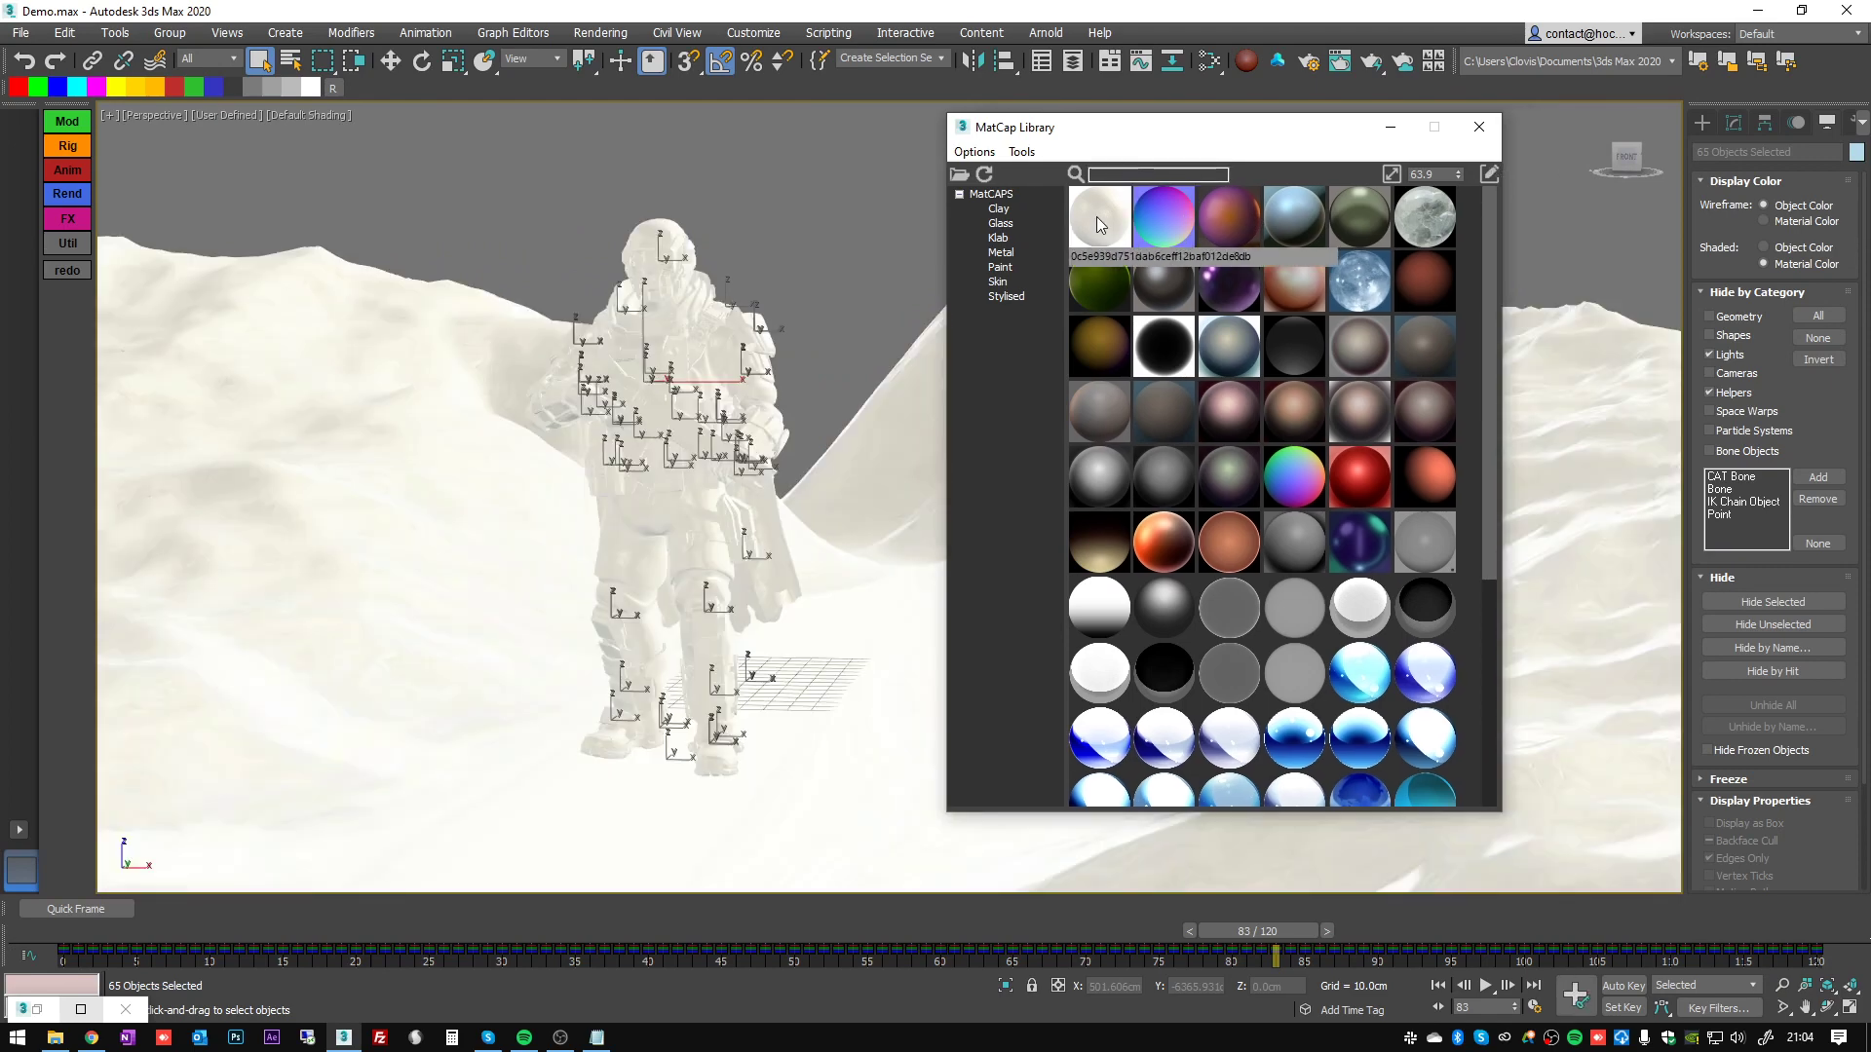
left_click(1245, 226)
left_click(1286, 224)
left_click(1283, 284)
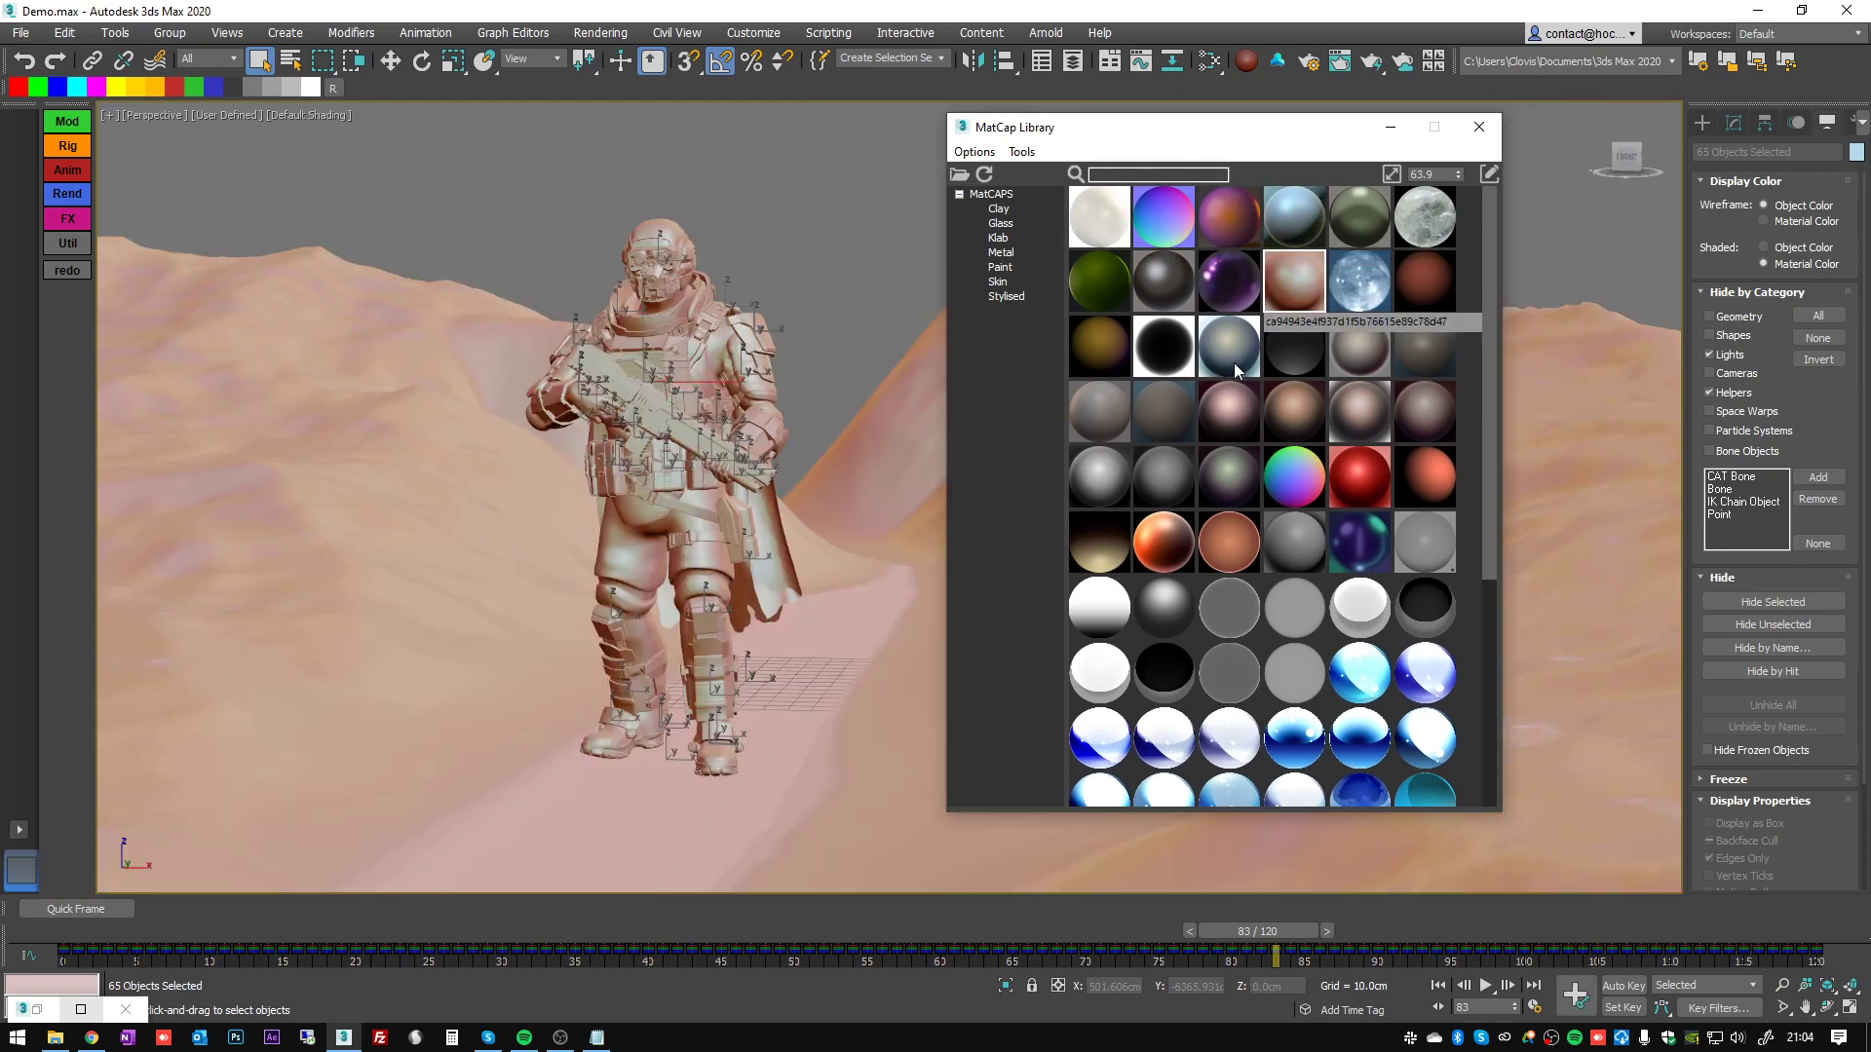
- Try several grey matcaps on the selected character, ending with mshade6, and inspect it up close
left_click(1231, 347)
left_click(1161, 409)
left_click(1104, 421)
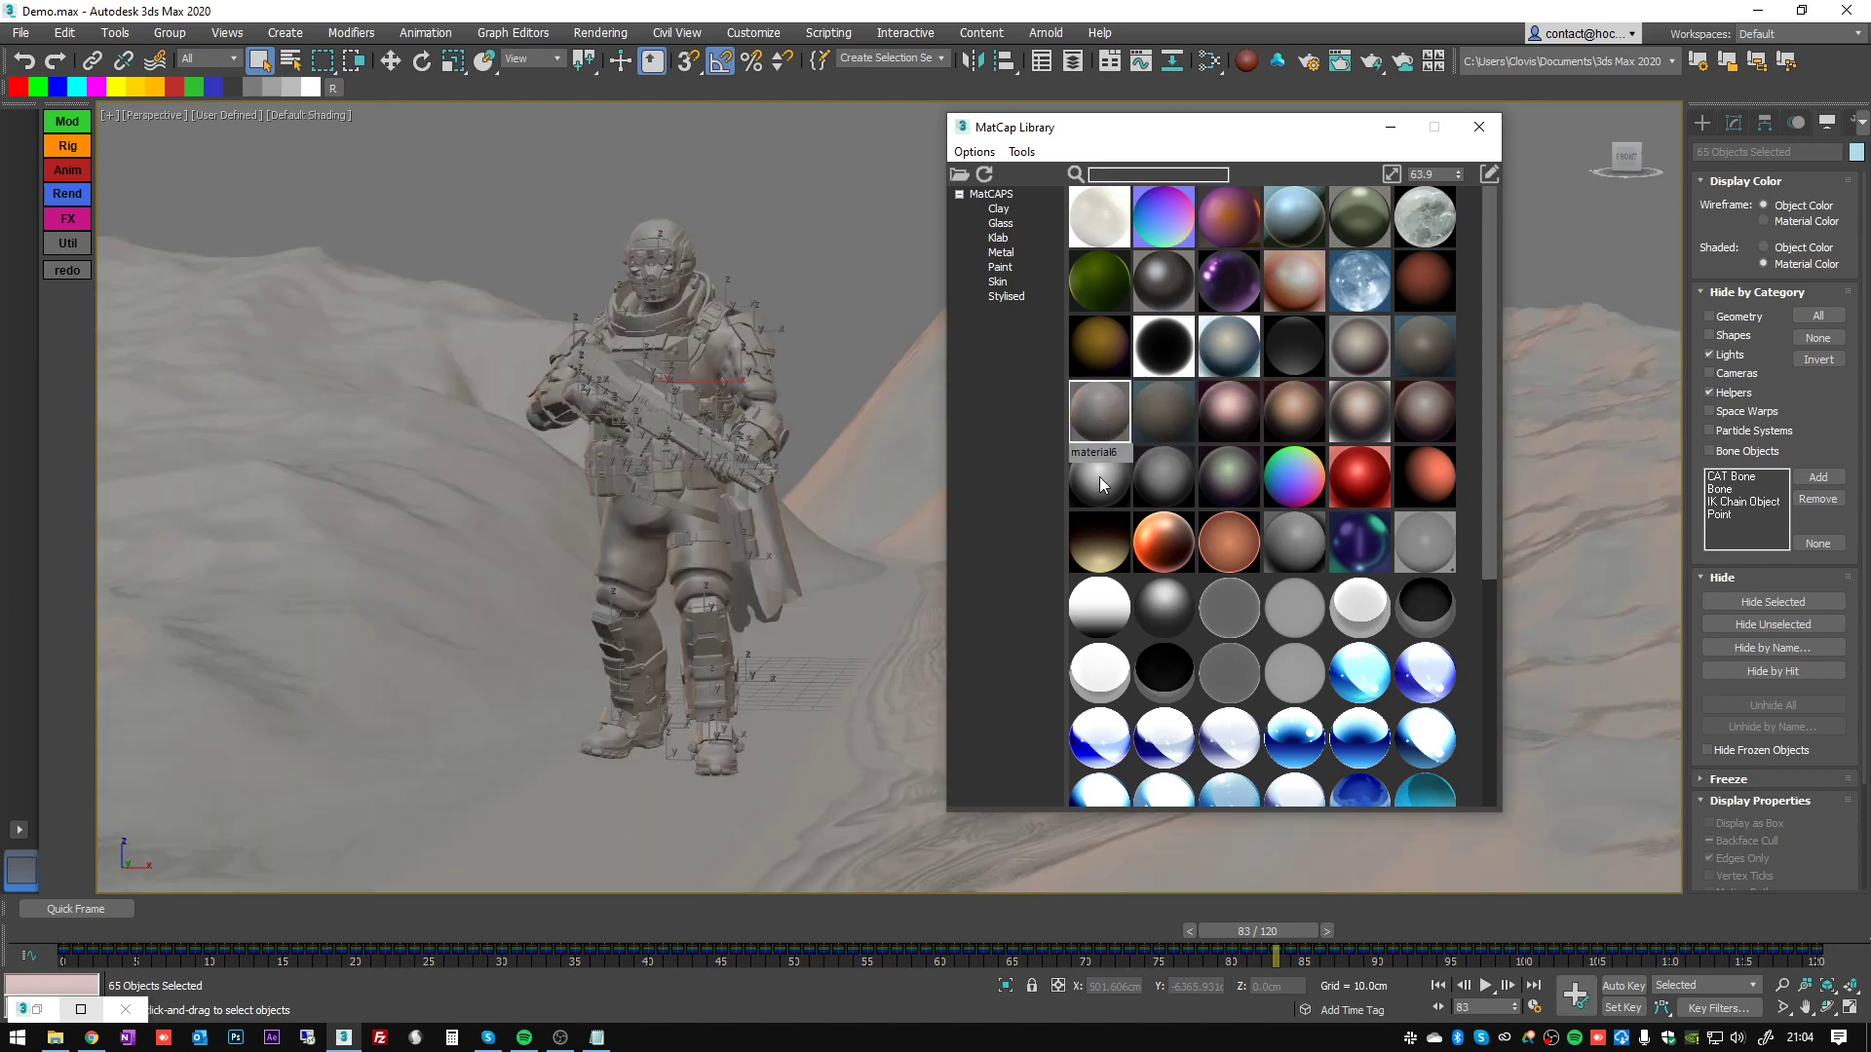
left_click(1100, 476)
left_click(1154, 477)
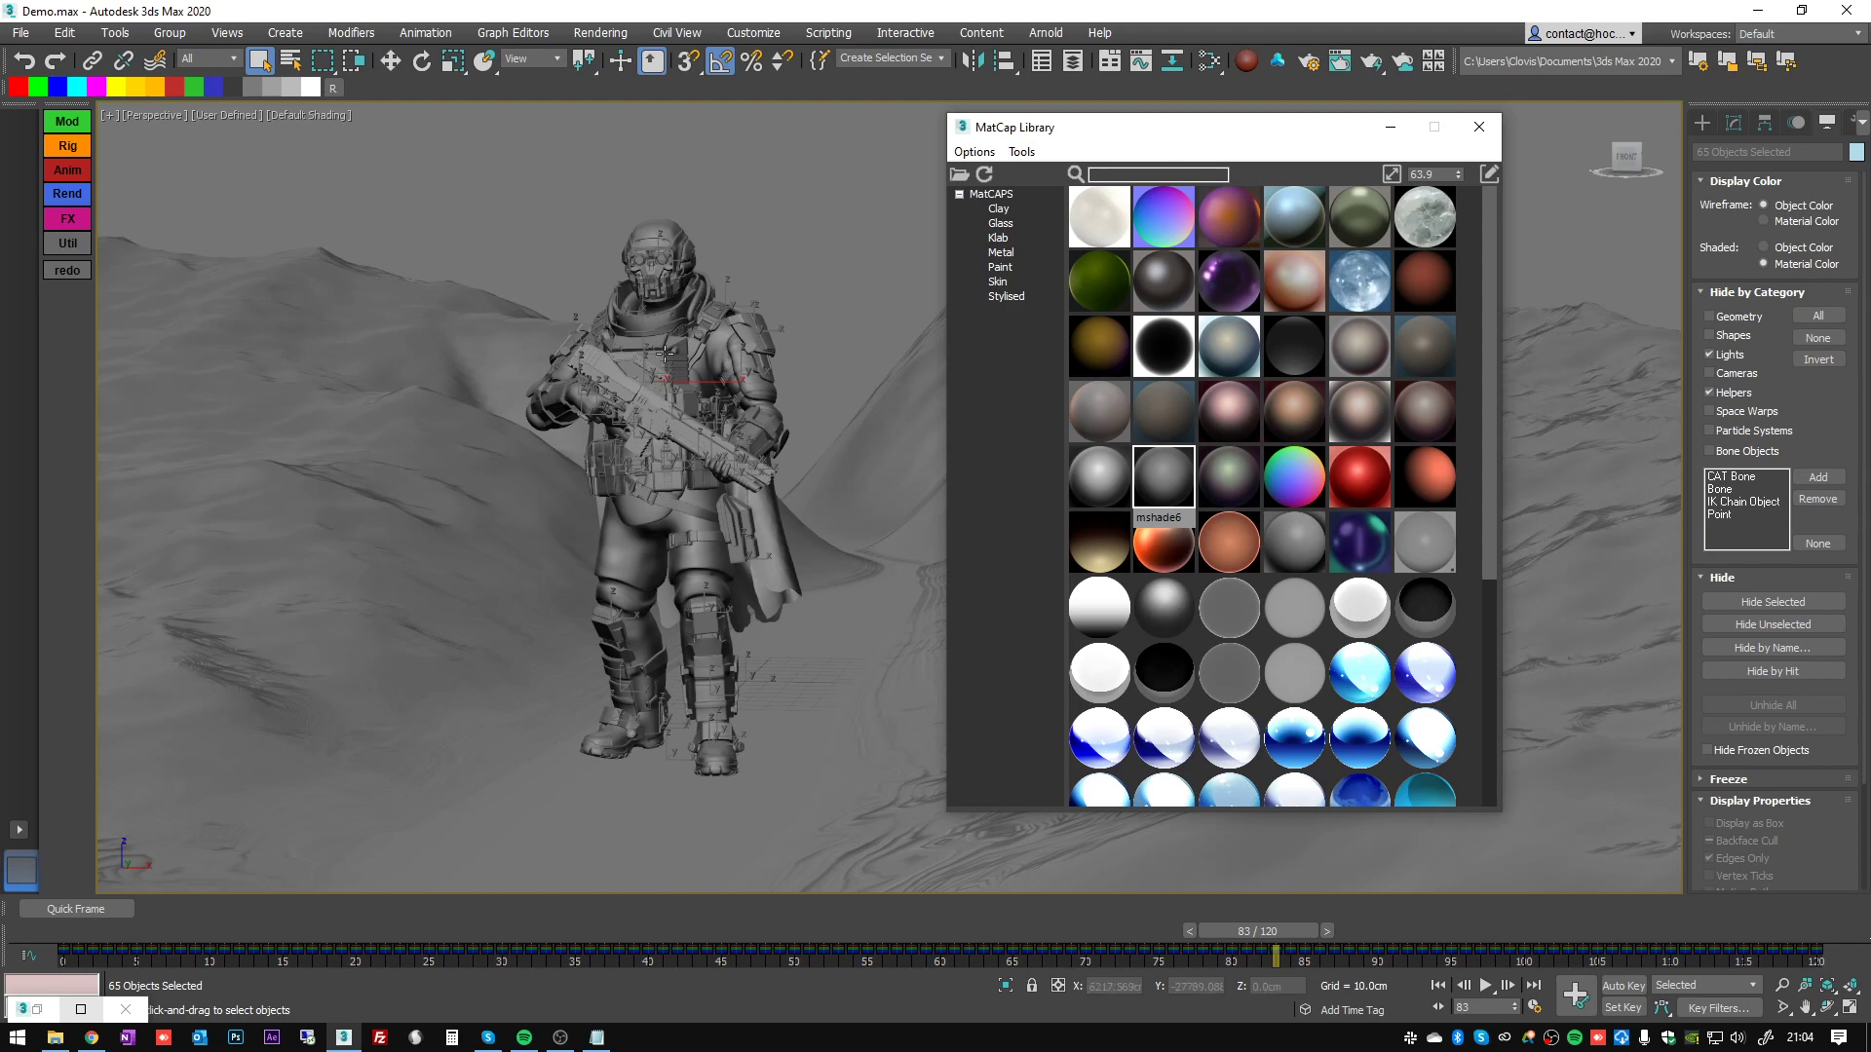
scroll(653, 235, "up", 3)
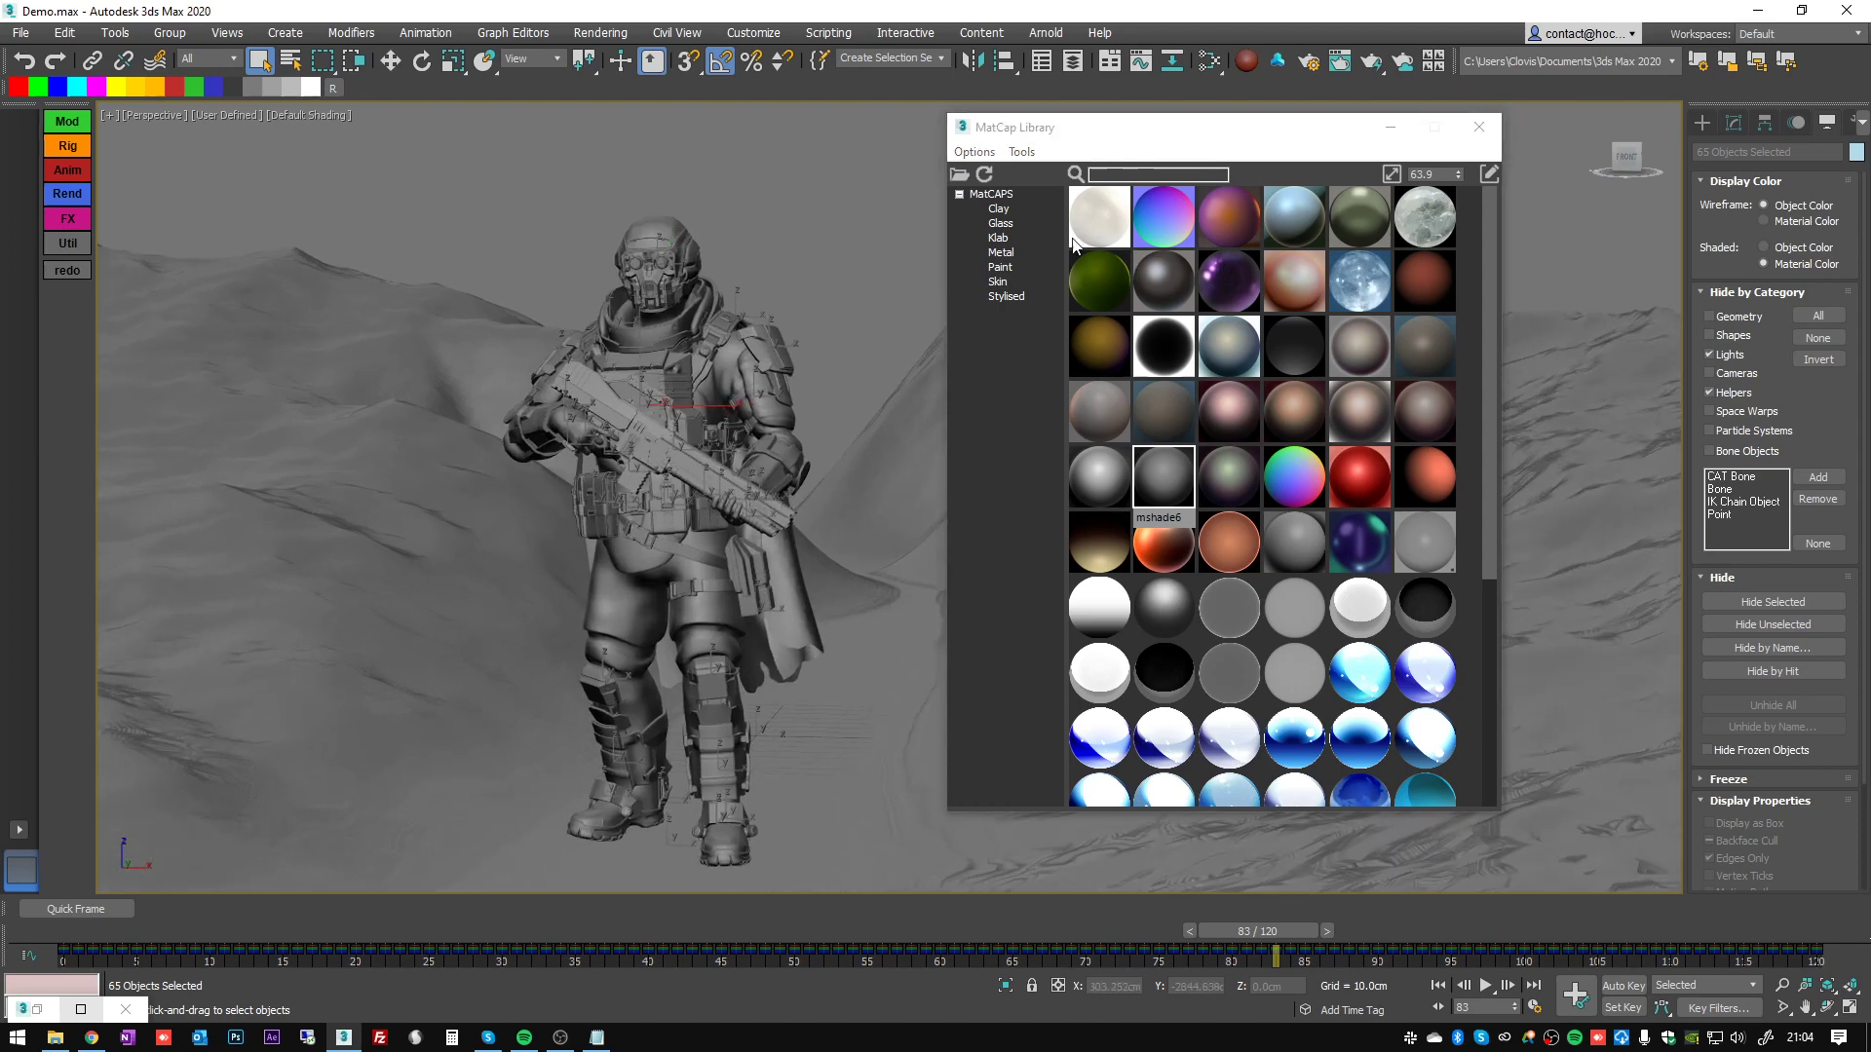
- Apply the thuglee-chrome-02b matcap from the Metal category to the selected character and clear the selection
left_click(996, 239)
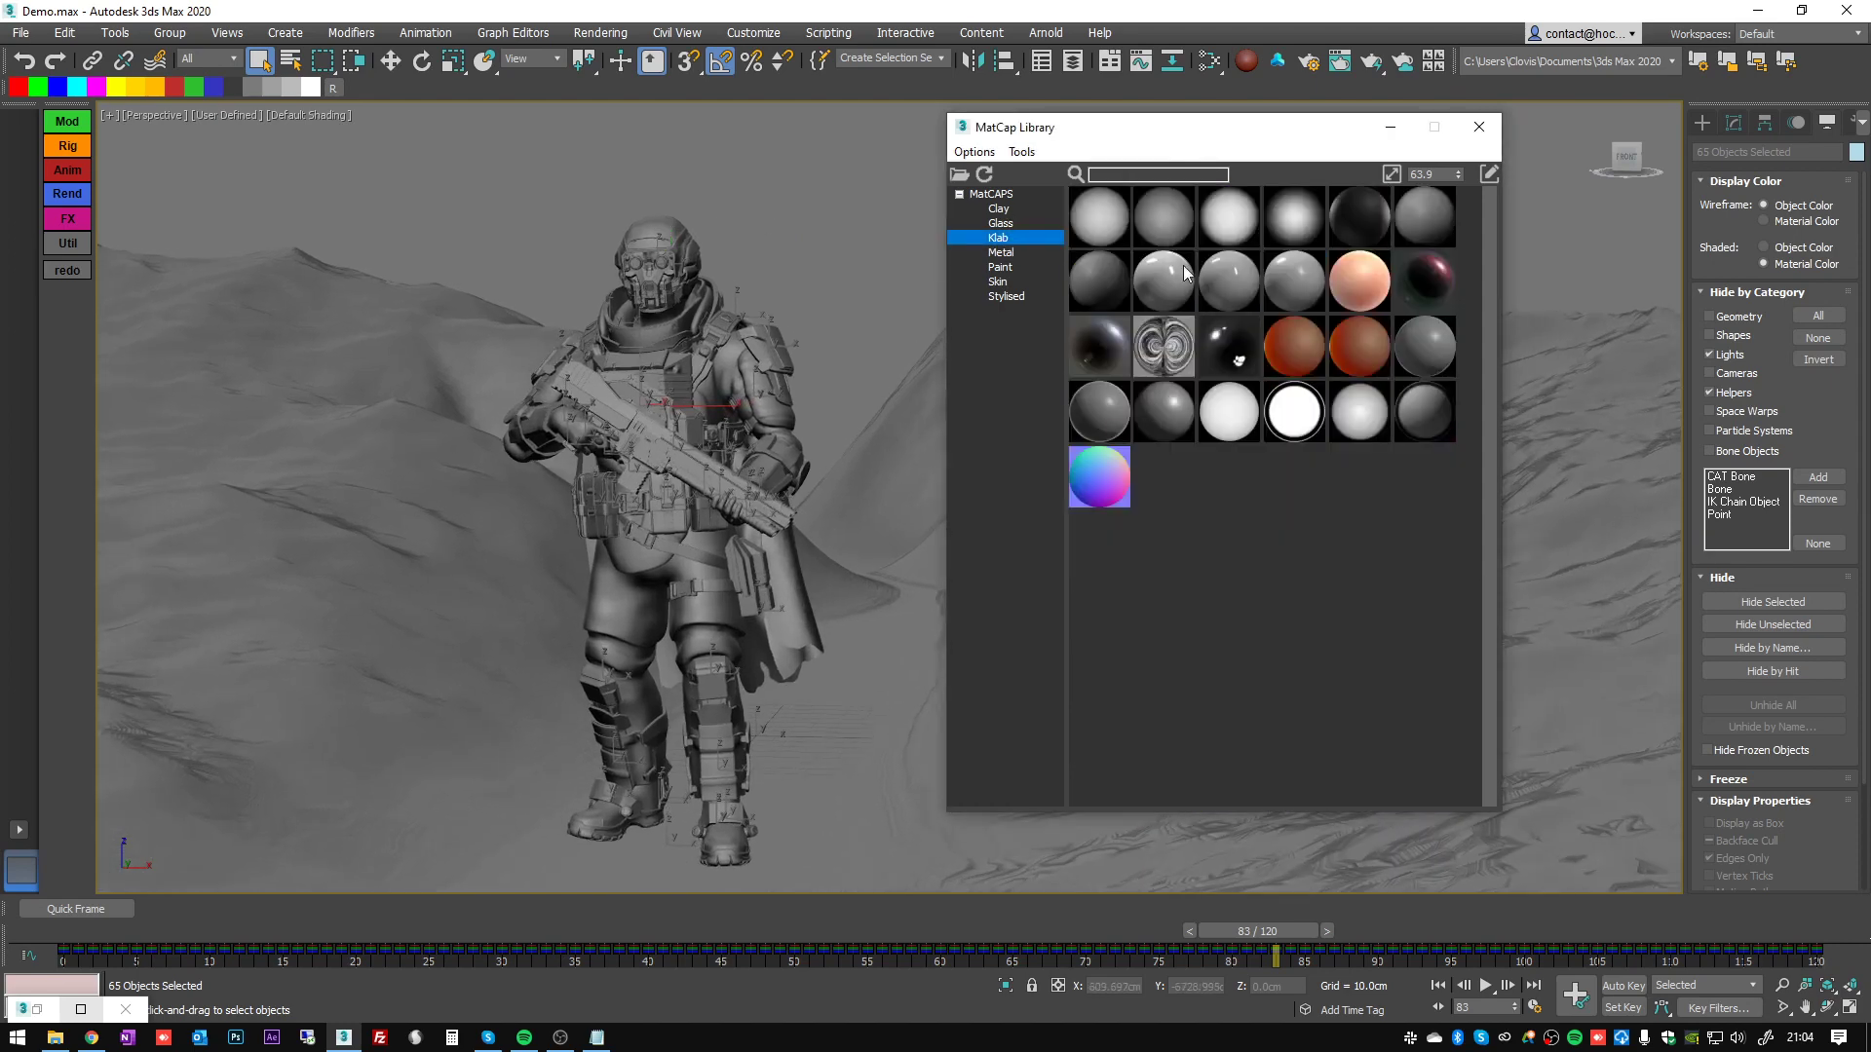
left_click(1001, 253)
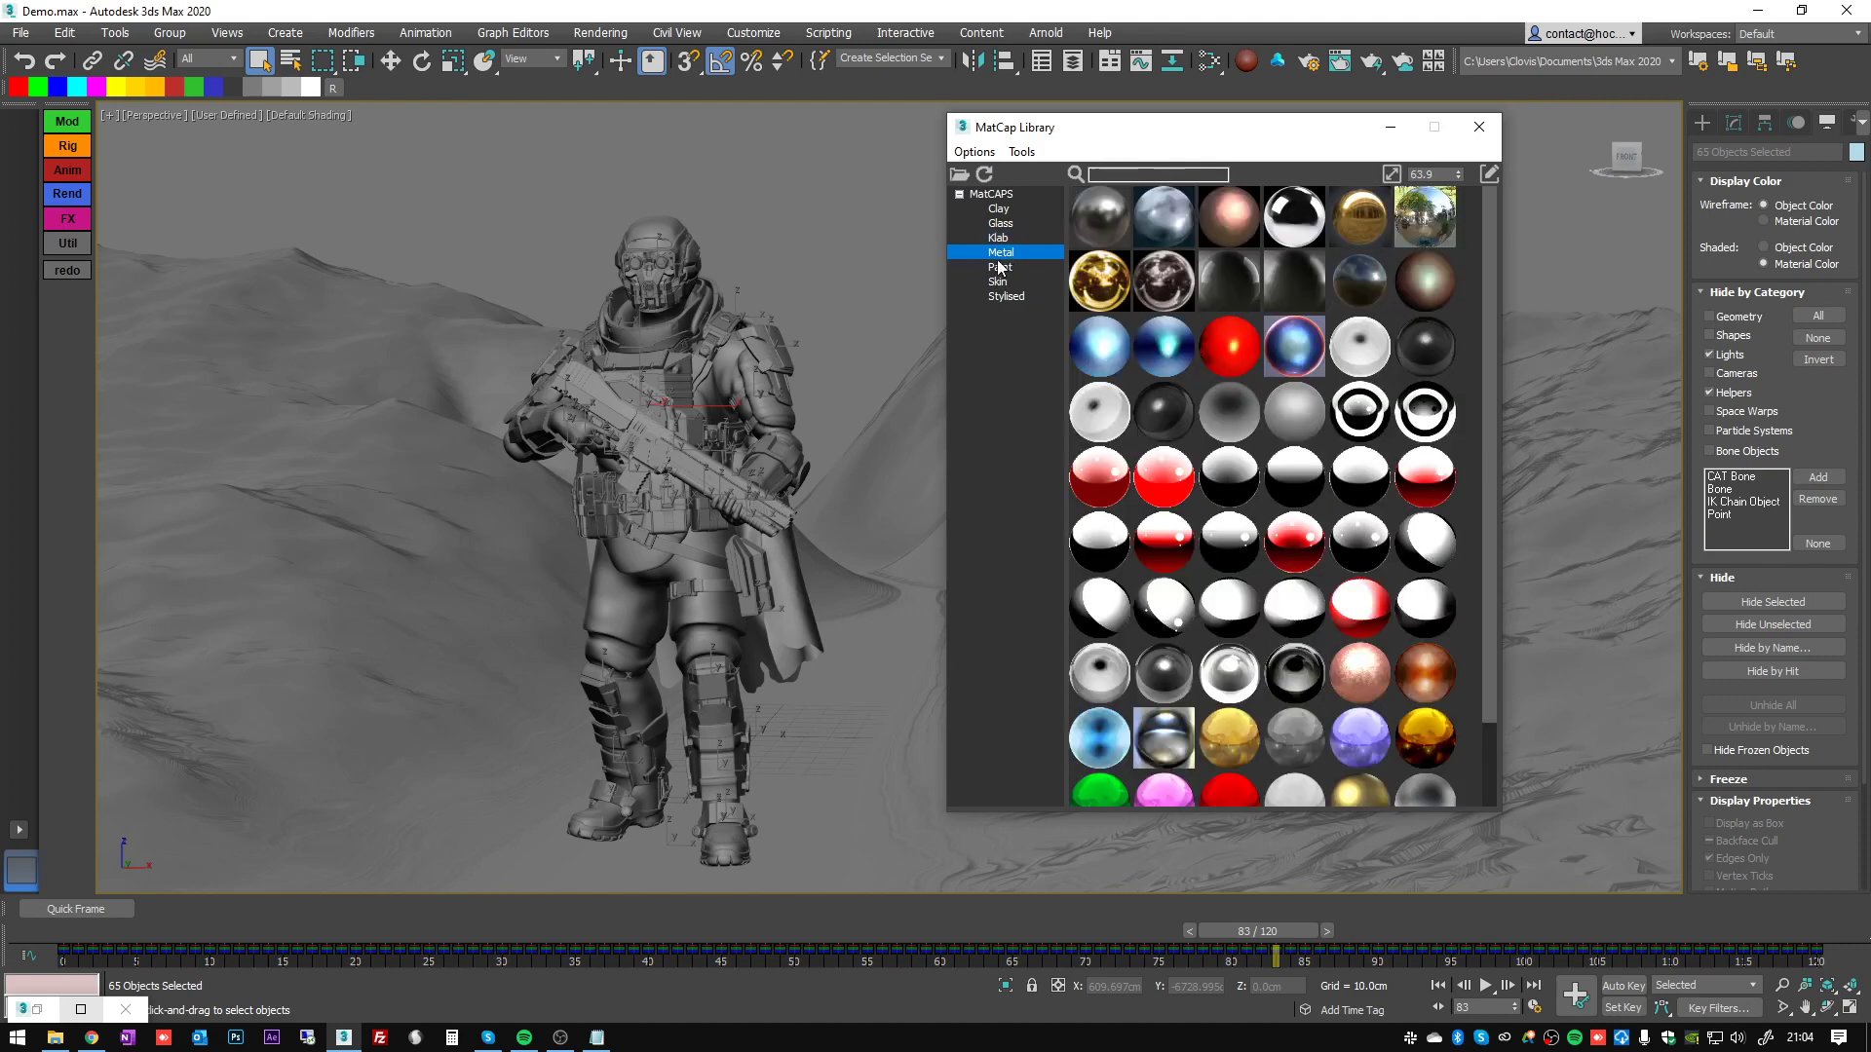
left_click(1218, 281)
left_click(807, 232)
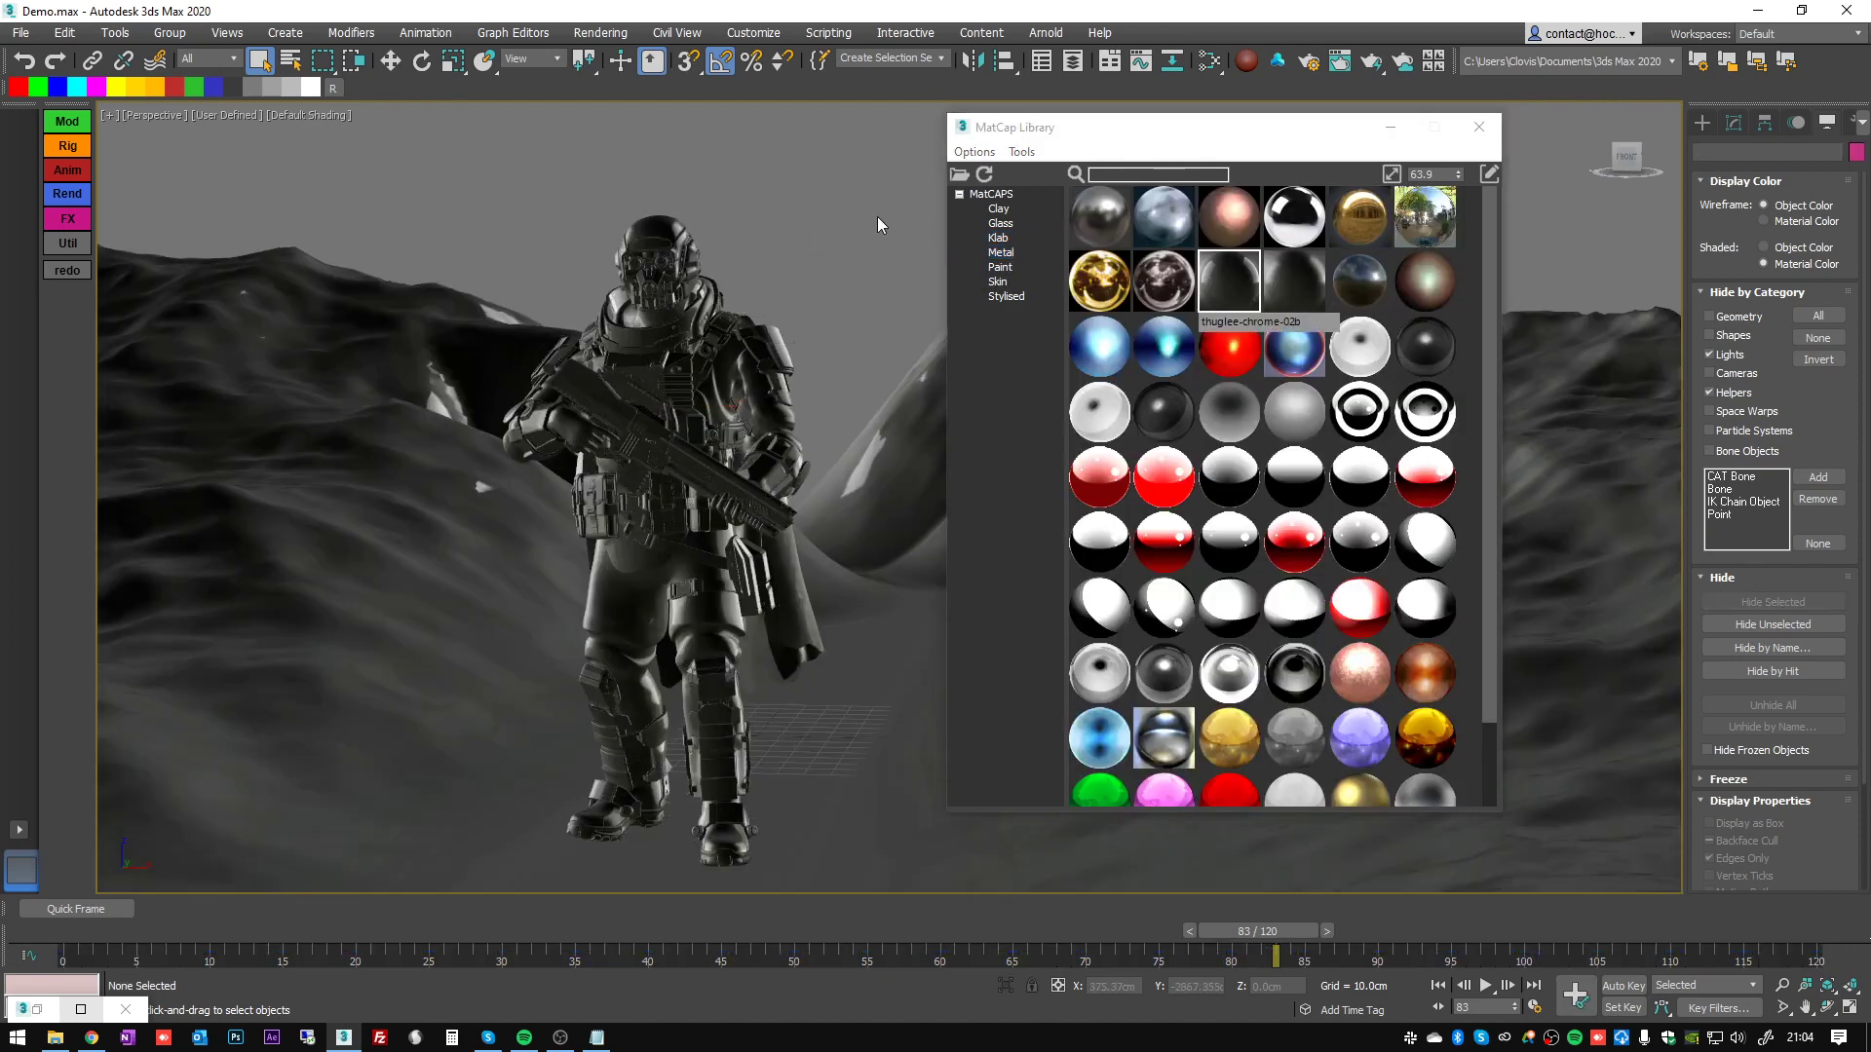
- Open the matcap editing controls in the MatCap Library and select the character's helmet
middle_click_drag(735, 243, 733, 248, "alt")
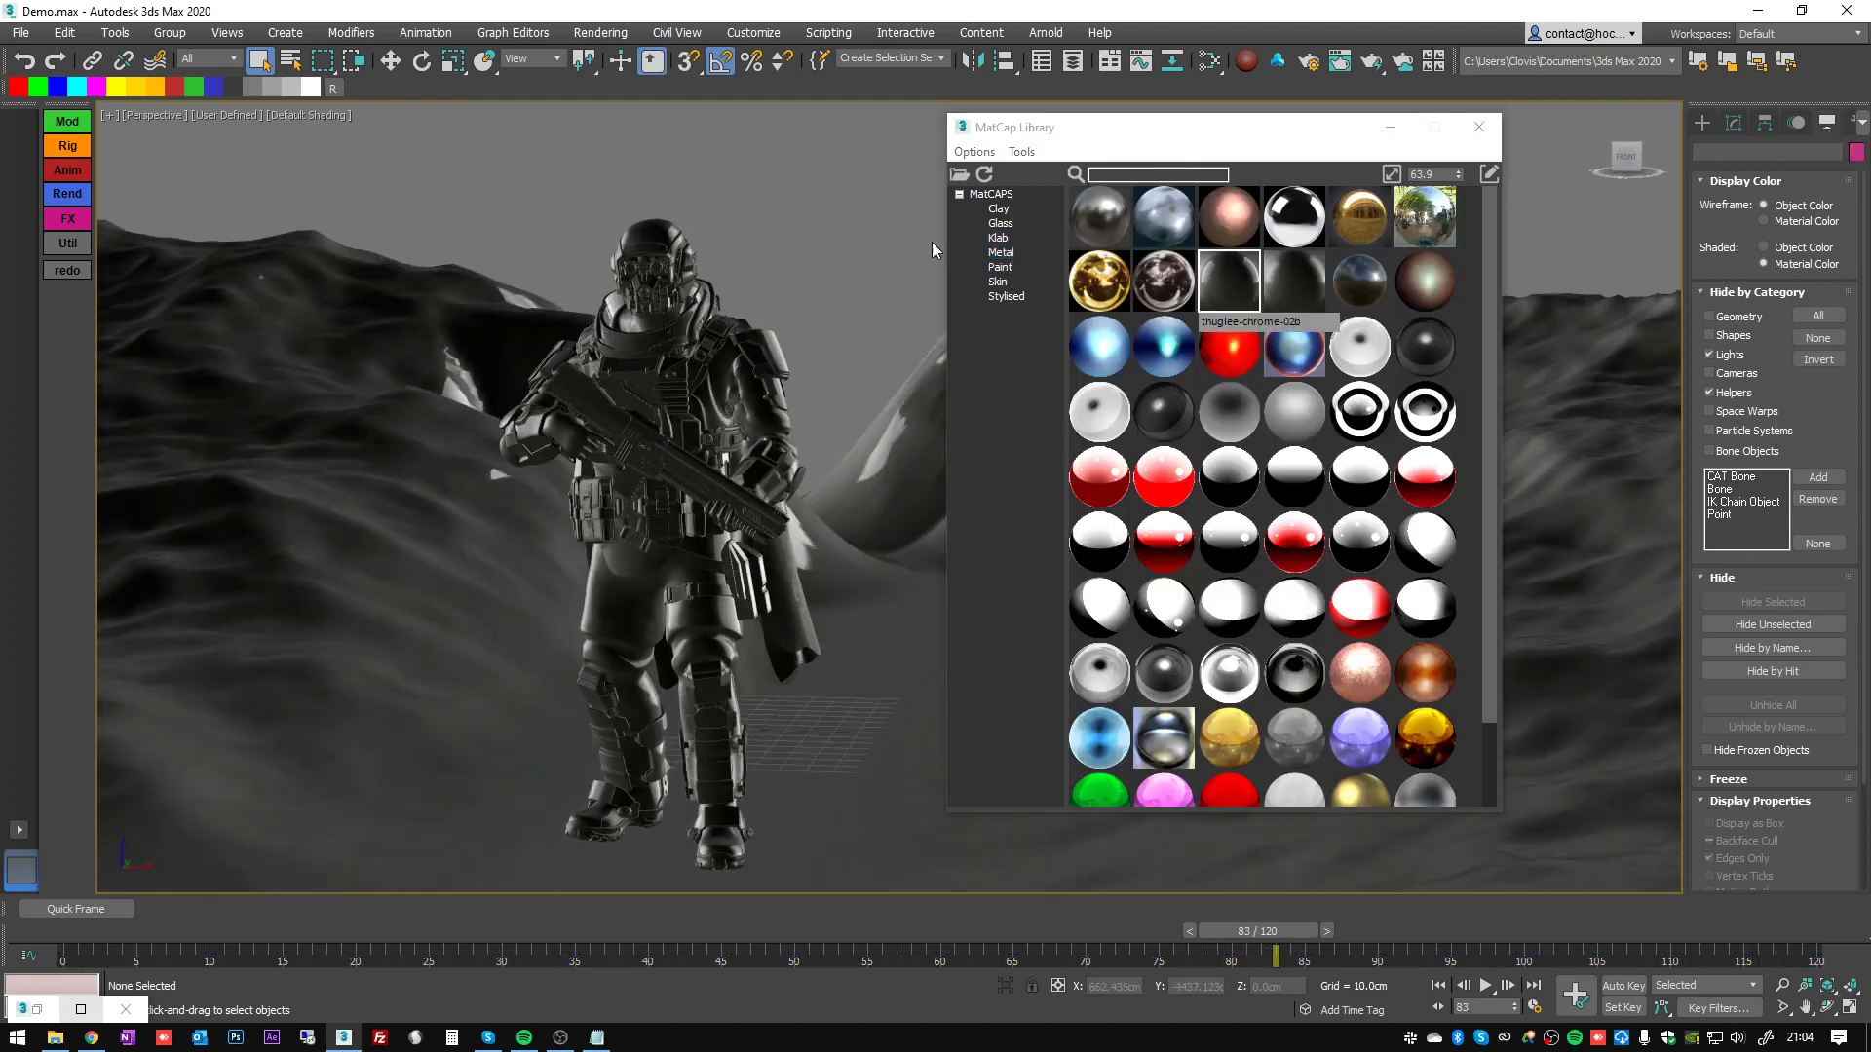
left_click(1491, 175)
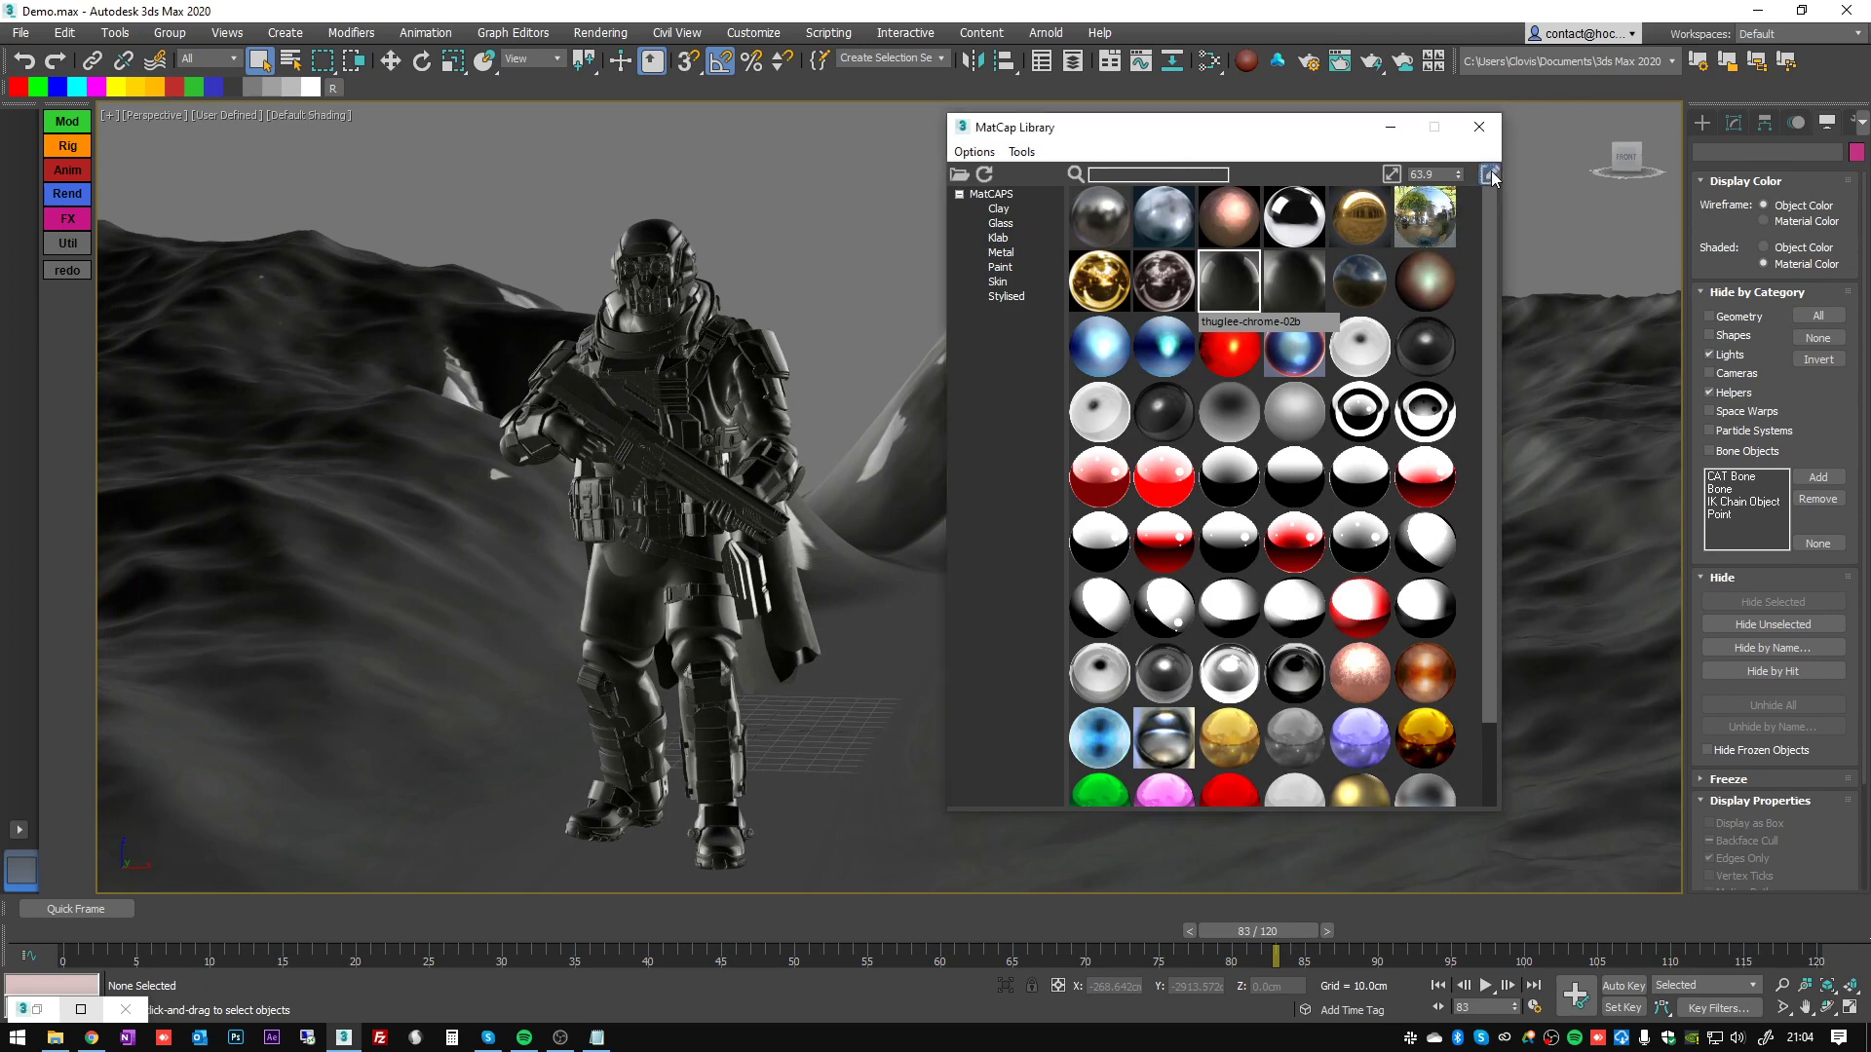
left_click(647, 246)
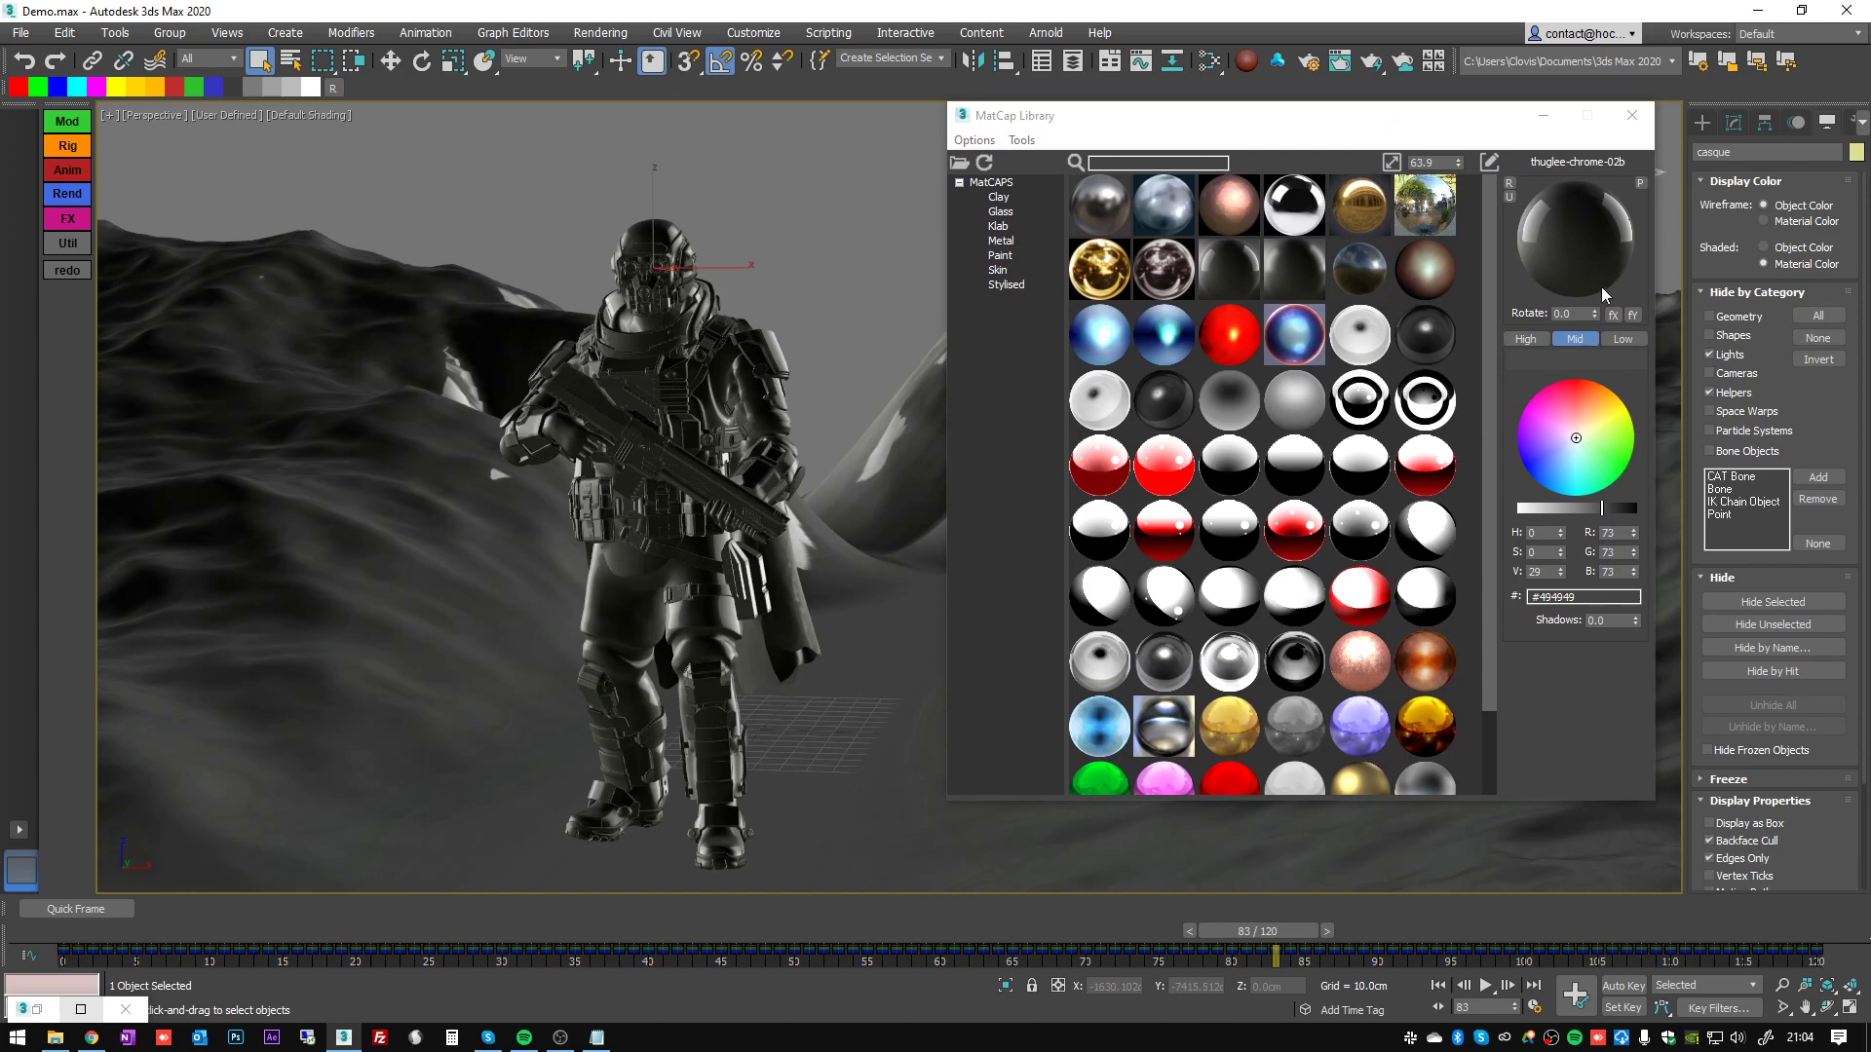
- Try different rotation angles for the thuglee-chrome-02b matcap, including about -8.6 and -74.4
left_click_drag(1594, 313, 717, 456)
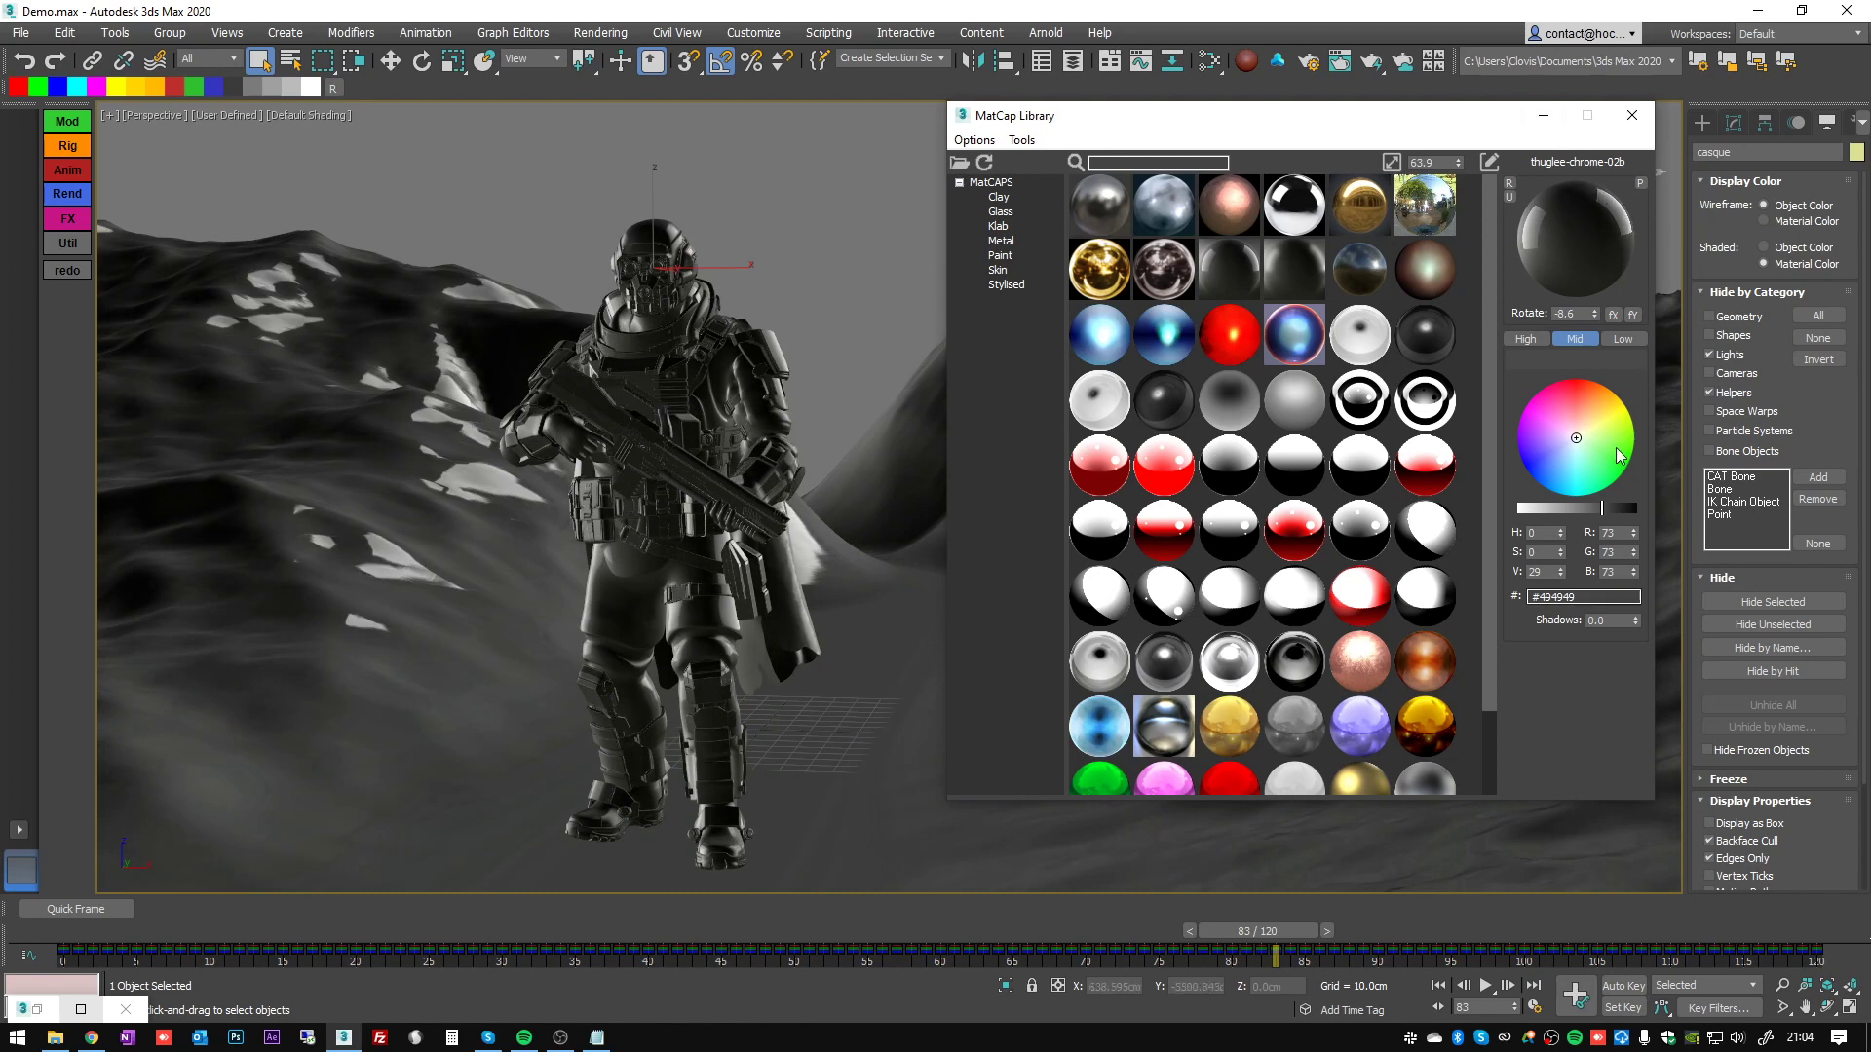
left_click_drag(1596, 312, 1594, 936)
left_click_drag(1433, 1045, 1458, 290)
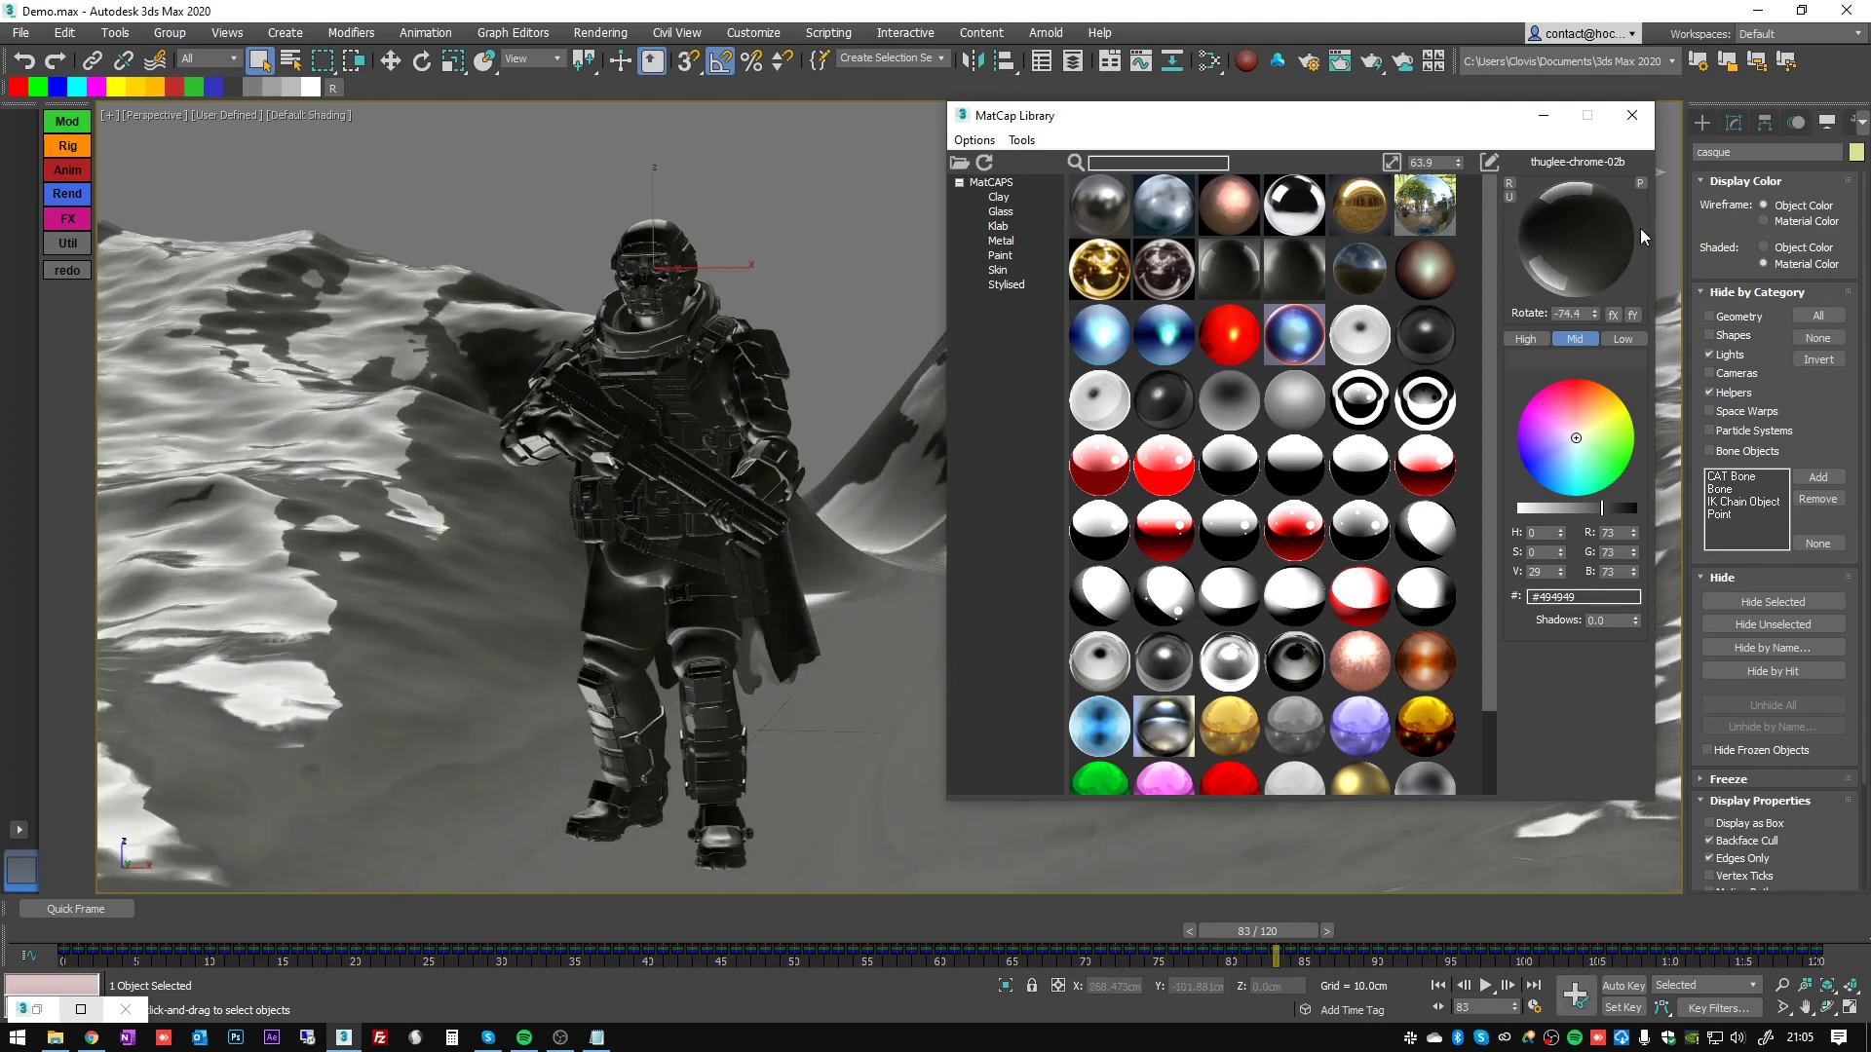
left_click_drag(1594, 314, 1575, 984)
- Try the test_gold matcap on the helmet and on all scene objects, and test rotating it
left_click(1111, 282)
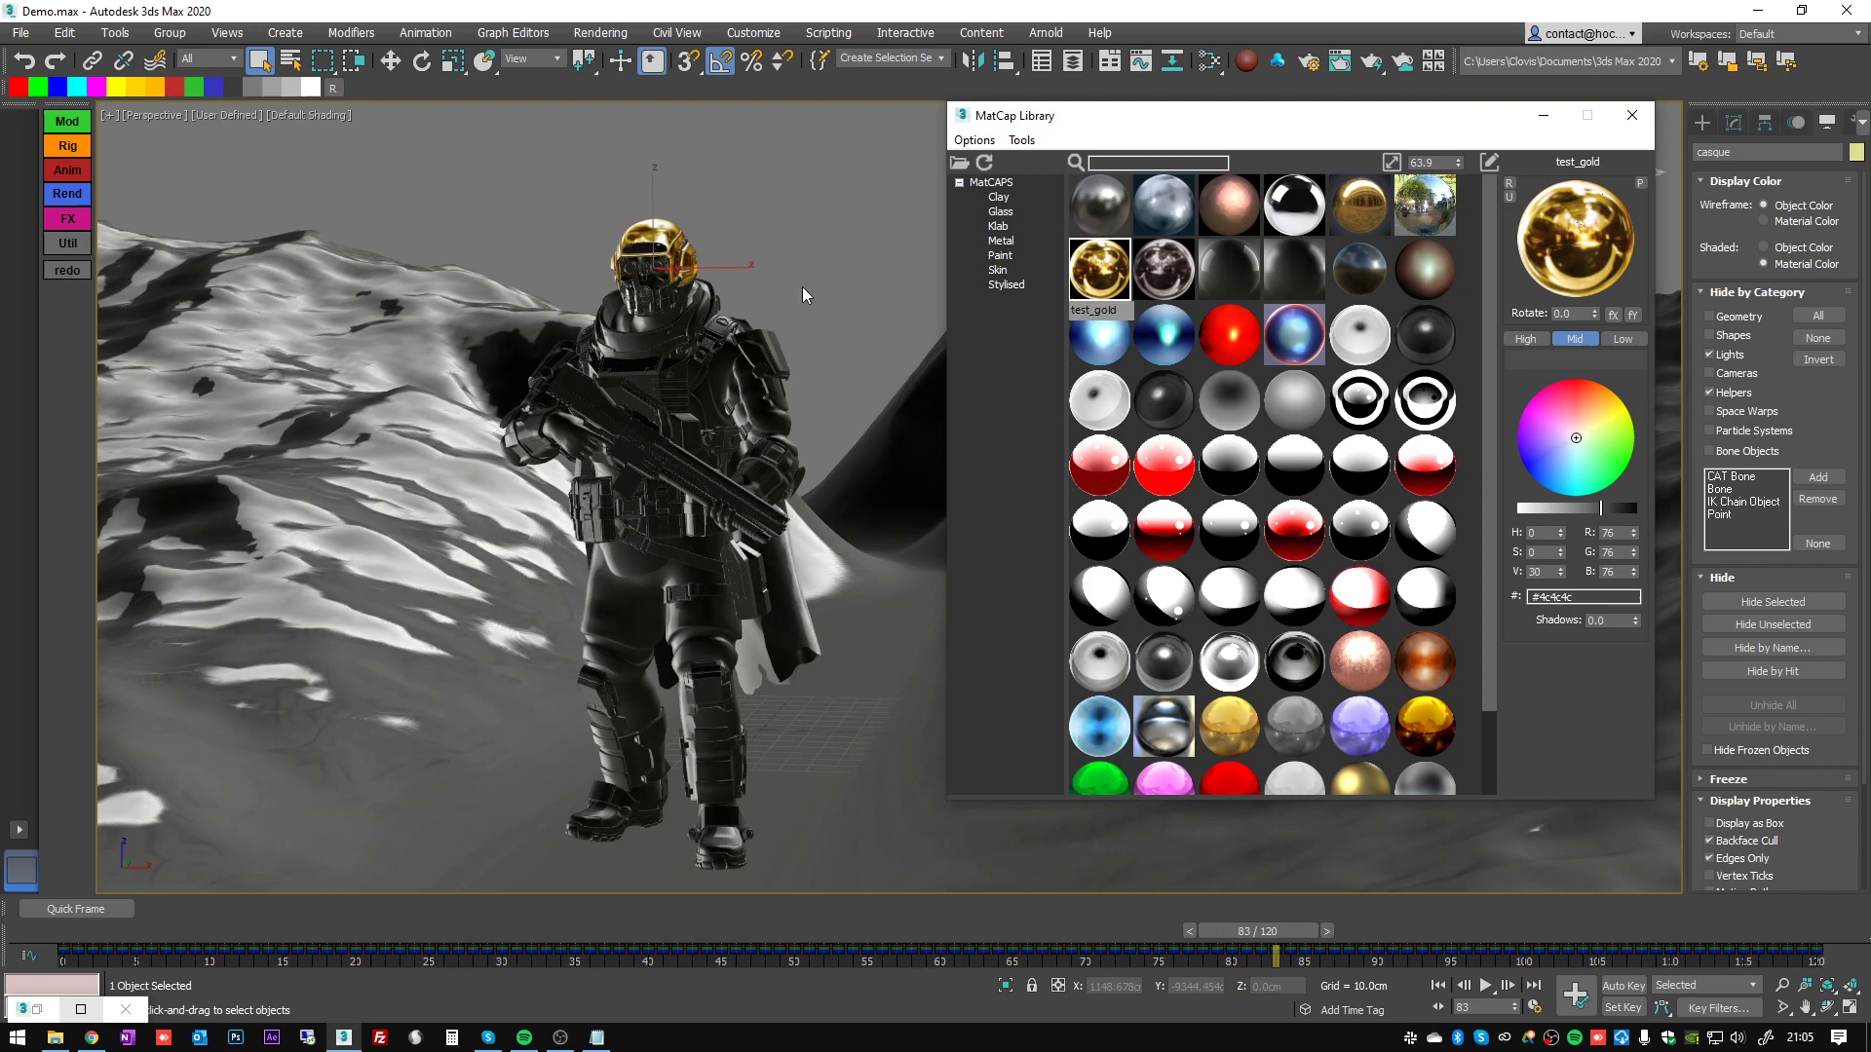
left_click_drag(867, 180, 464, 824)
left_click(1100, 281)
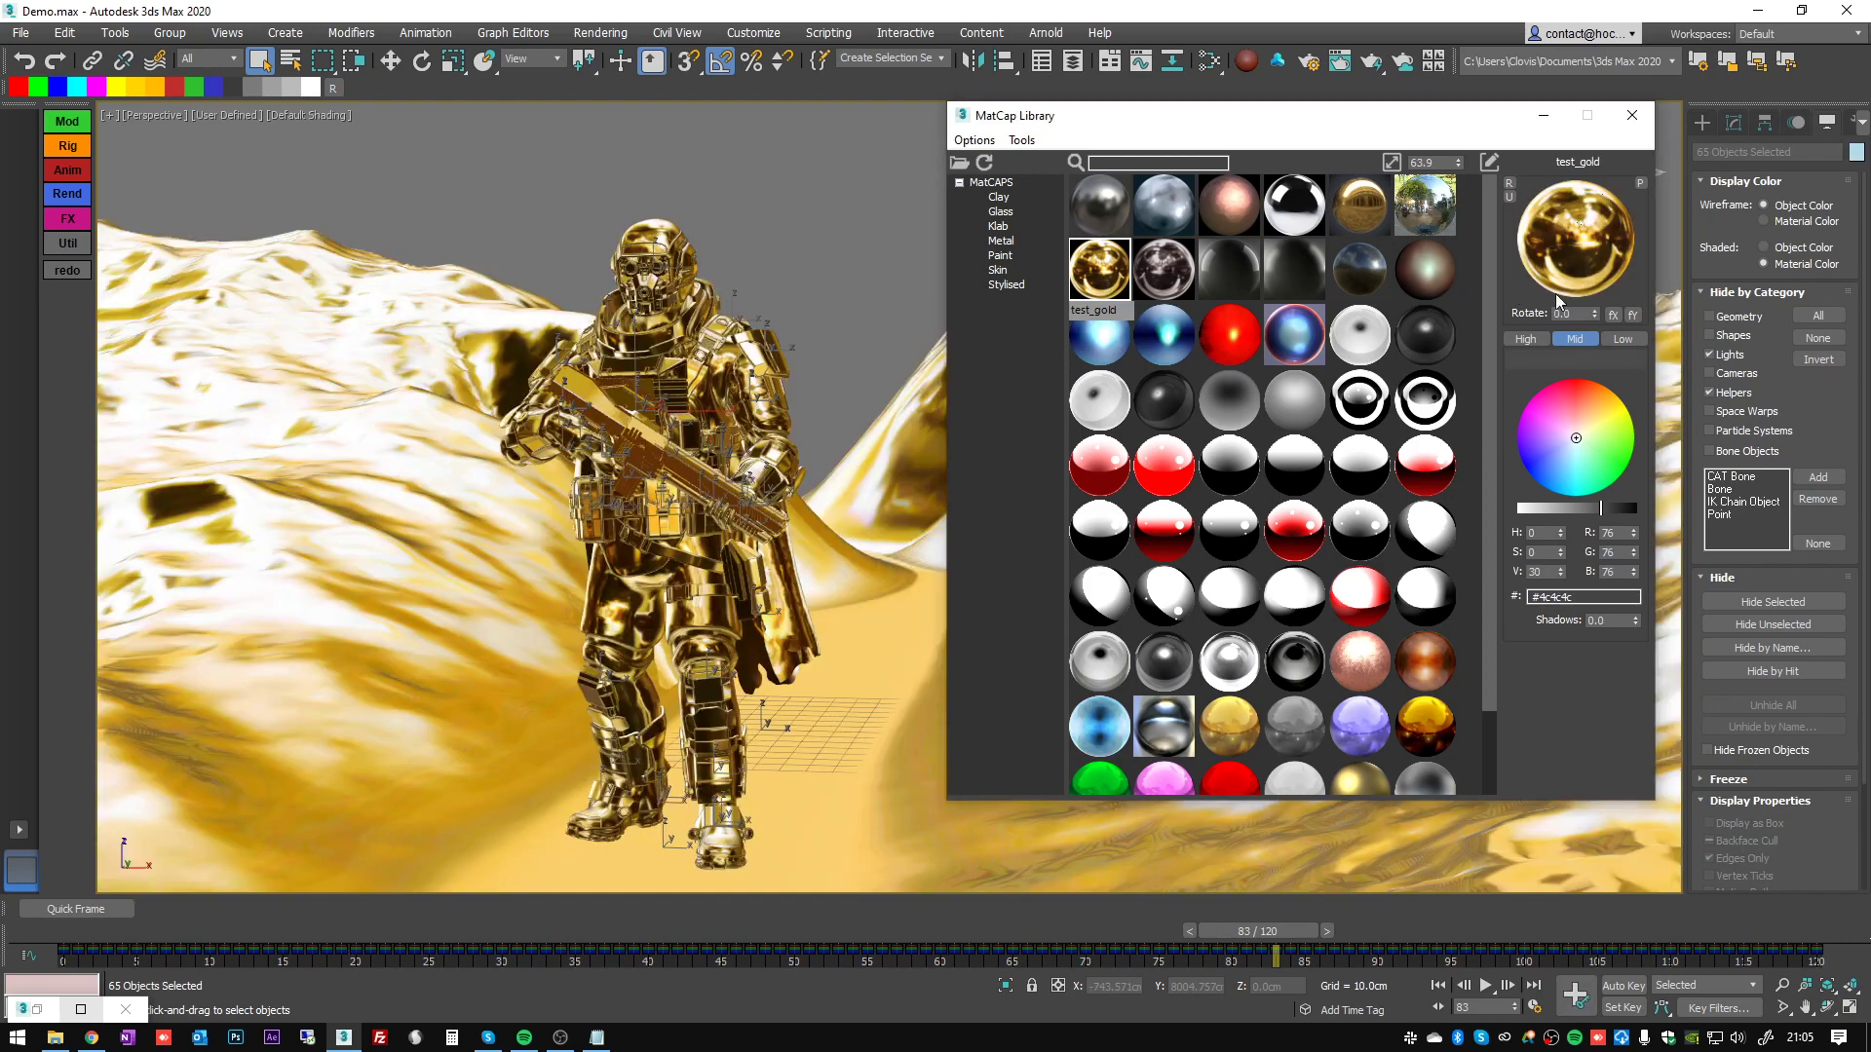
left_click_drag(1594, 313, 1077, 13)
right_click(1077, 13)
- Apply thuglee-chrome-02b to the selection, animate its rotation to 103.2 at frame 120 with Auto Key, and scrub the timeline
left_click(1233, 273)
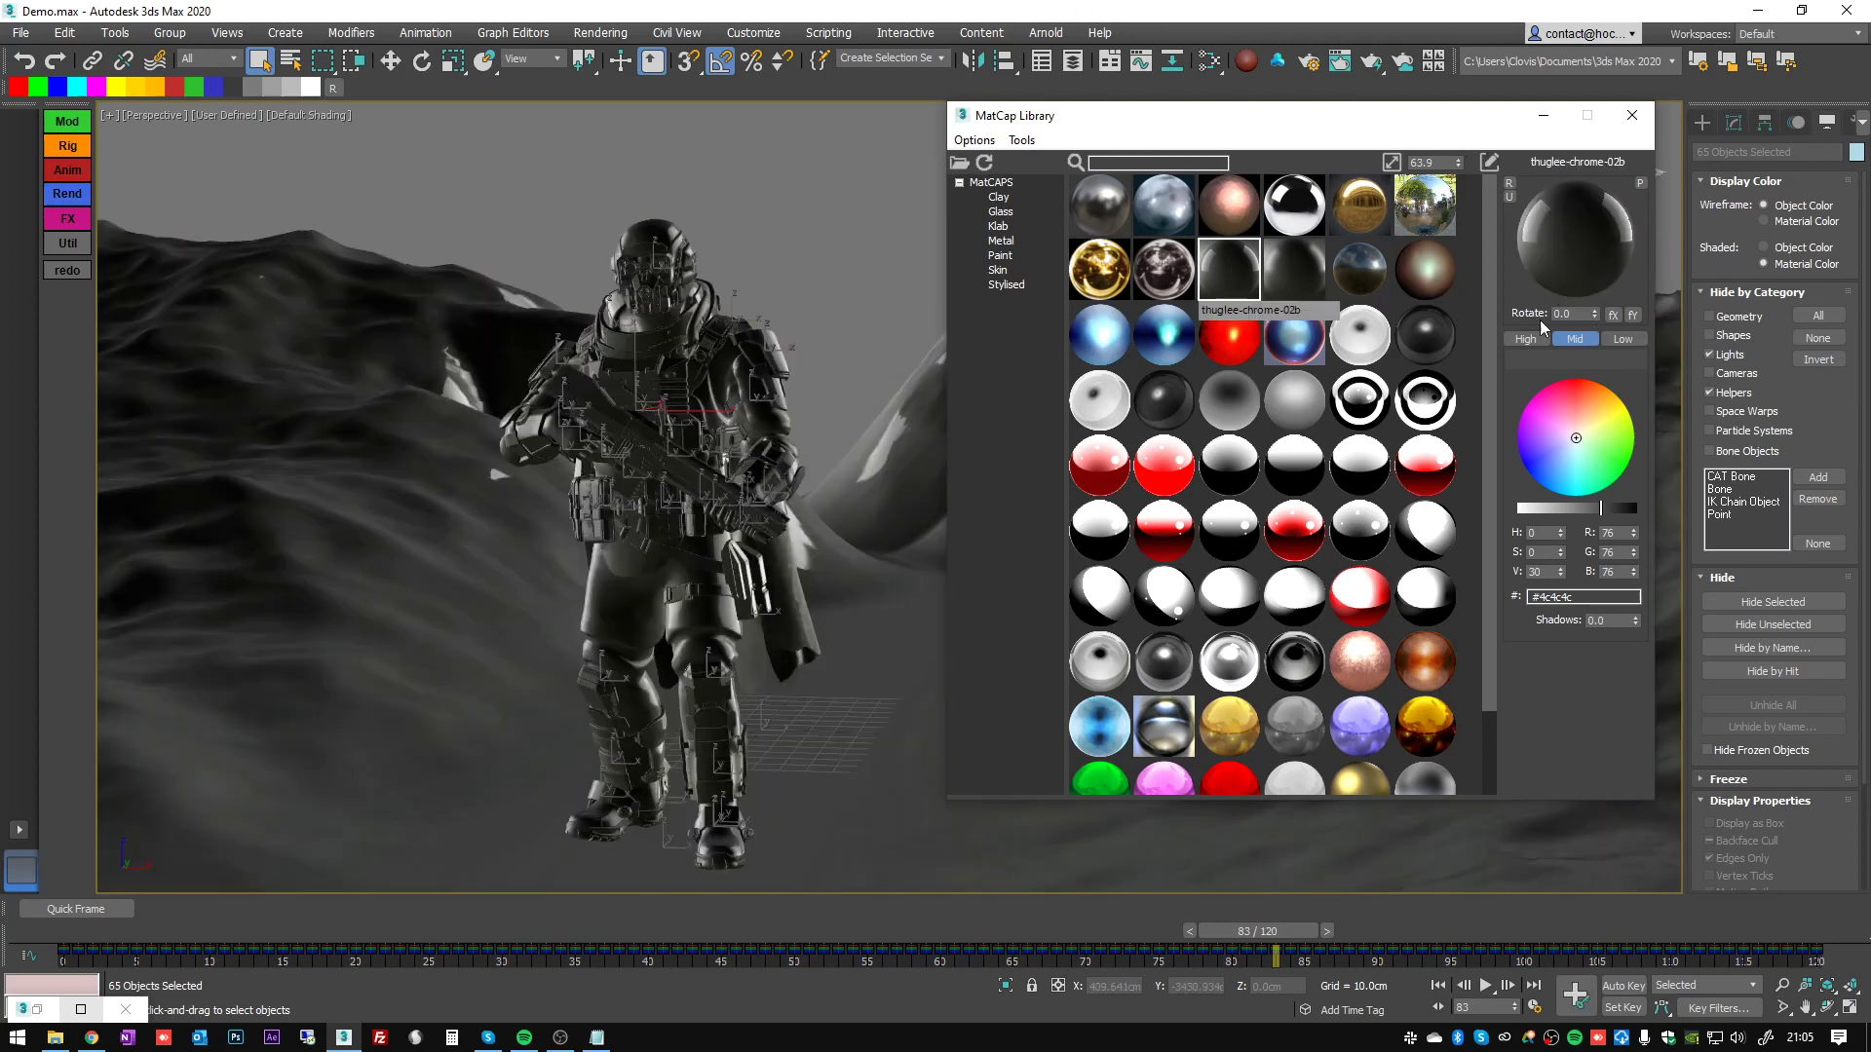
left_click(1533, 985)
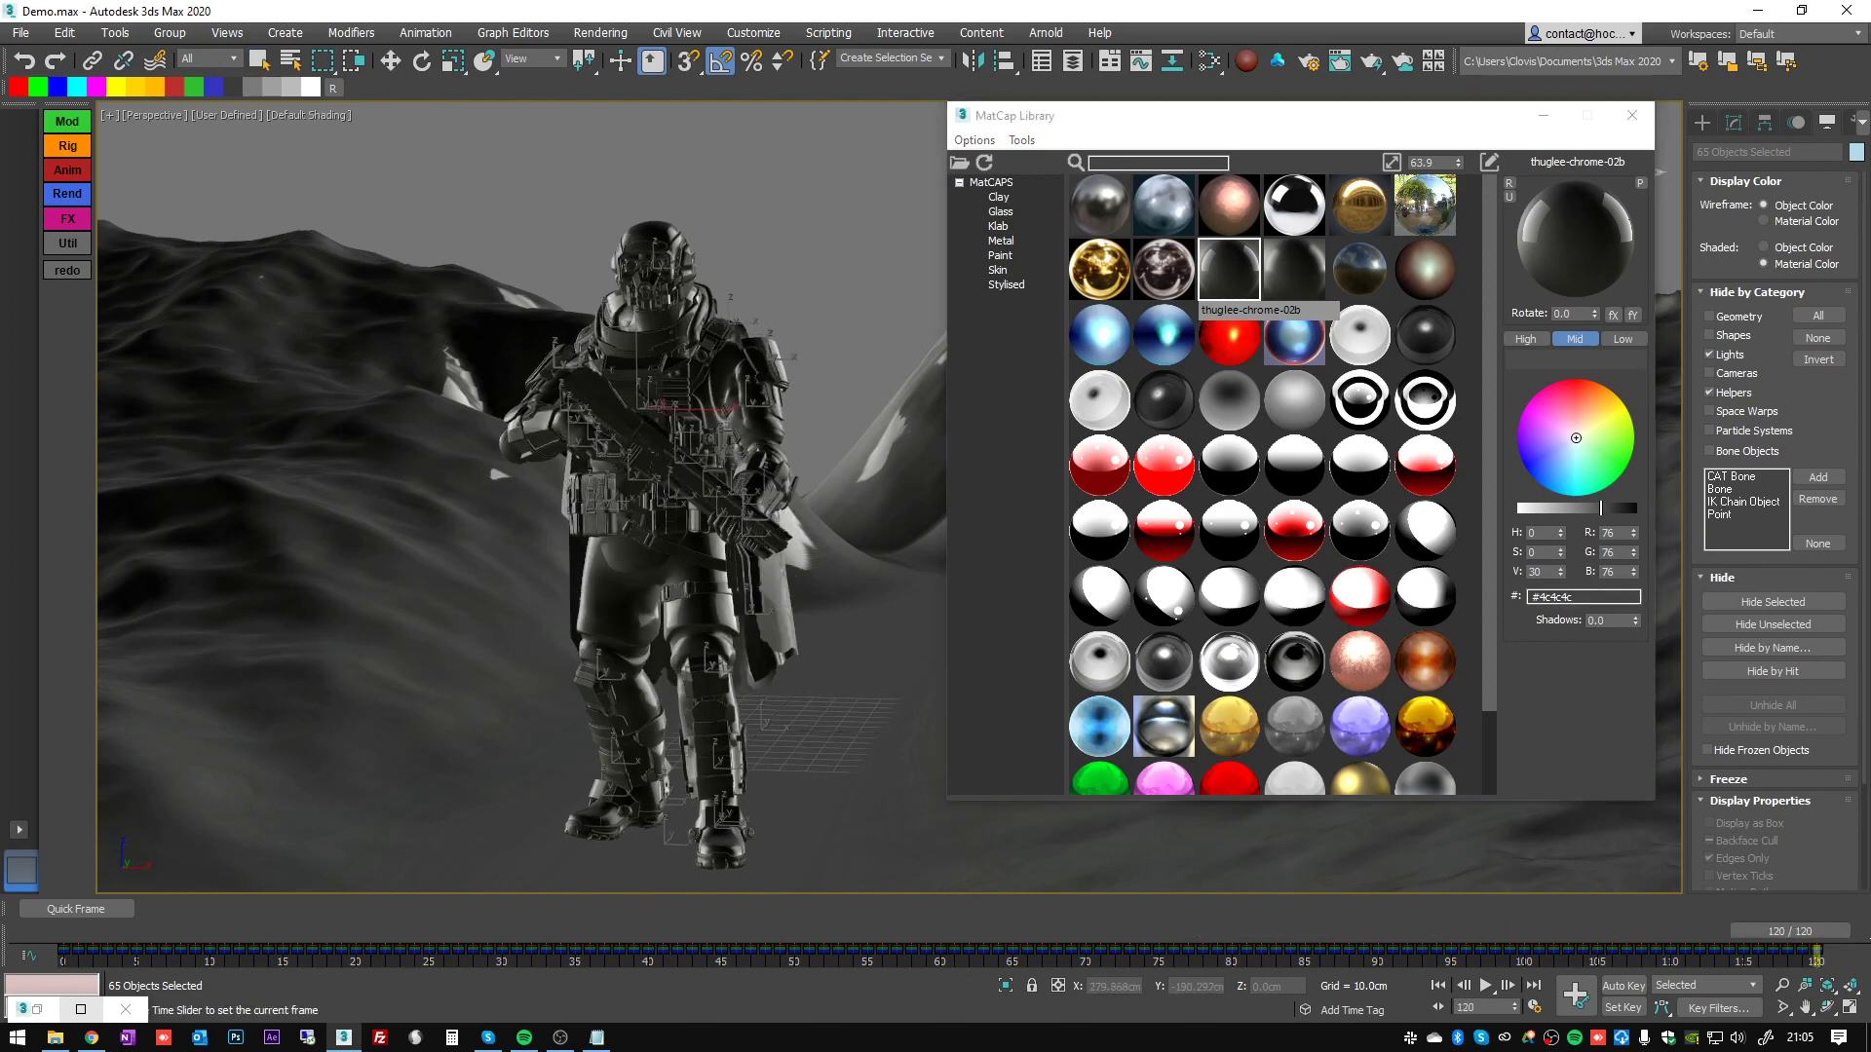
left_click(1624, 986)
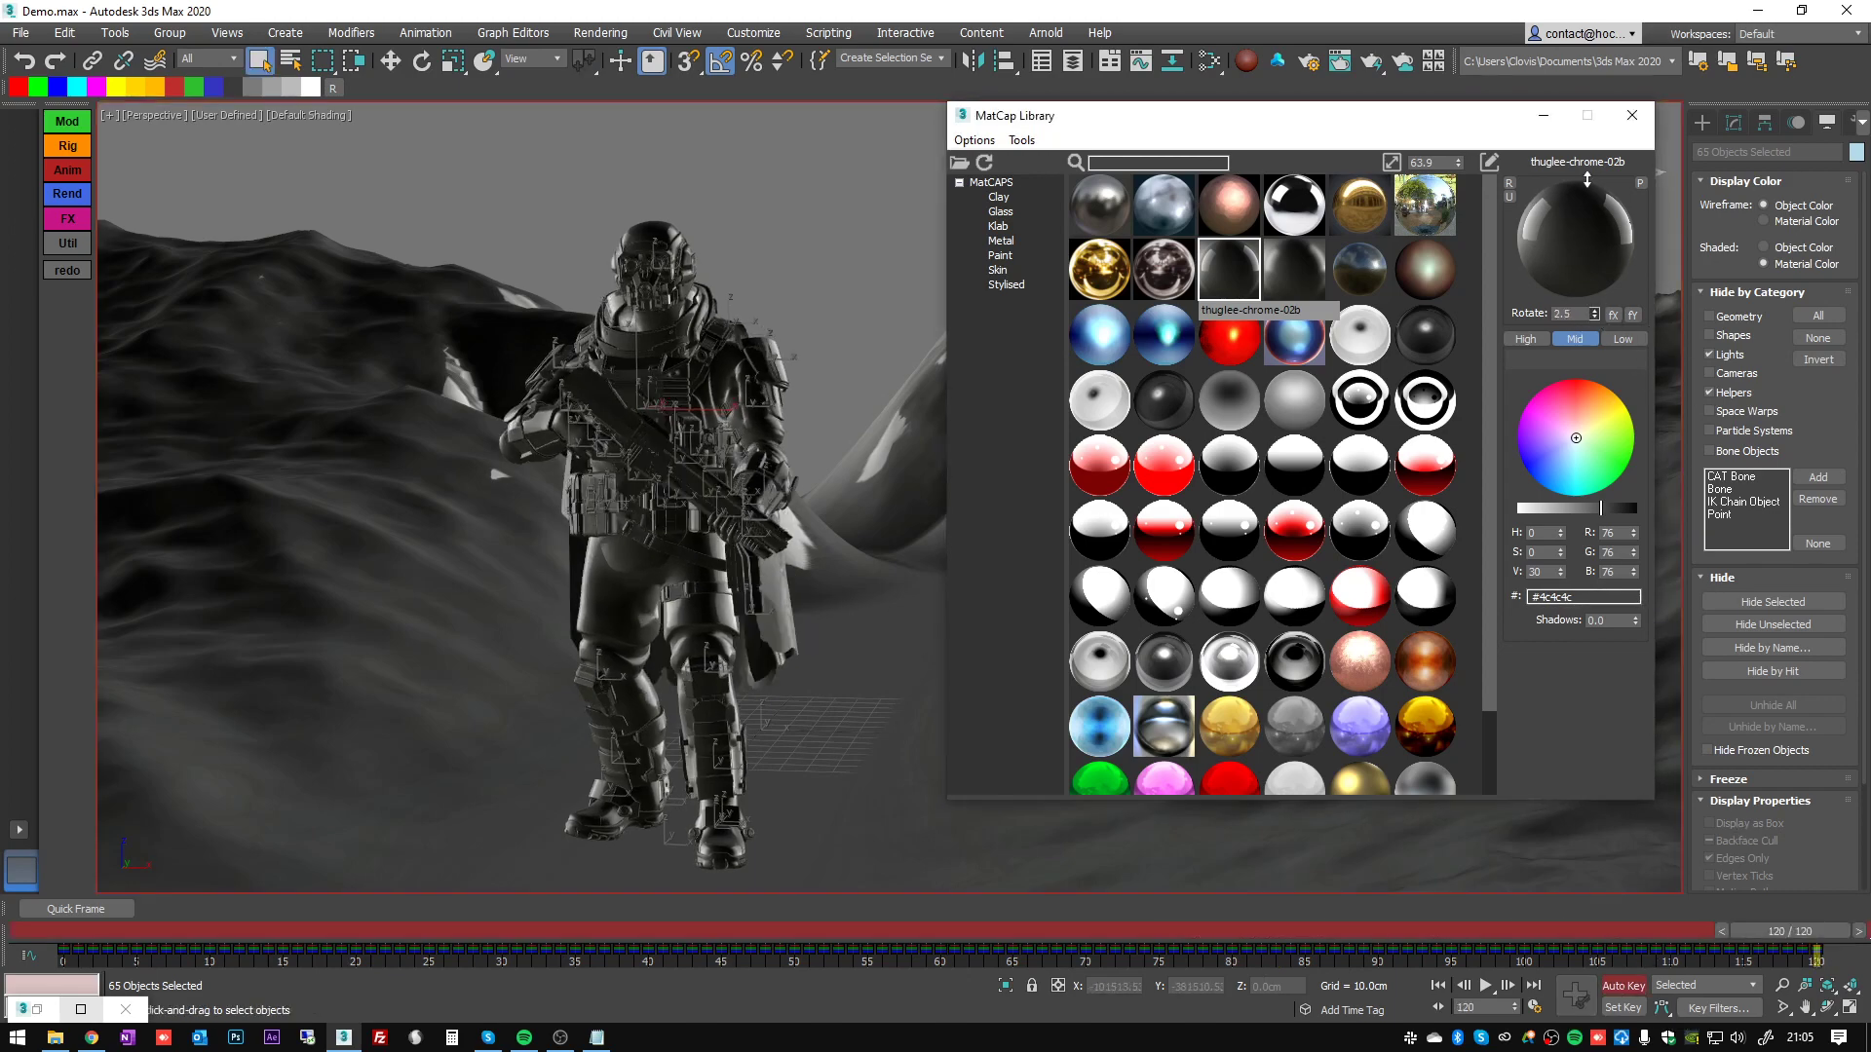
left_click_drag(1599, 312, 1621, 325)
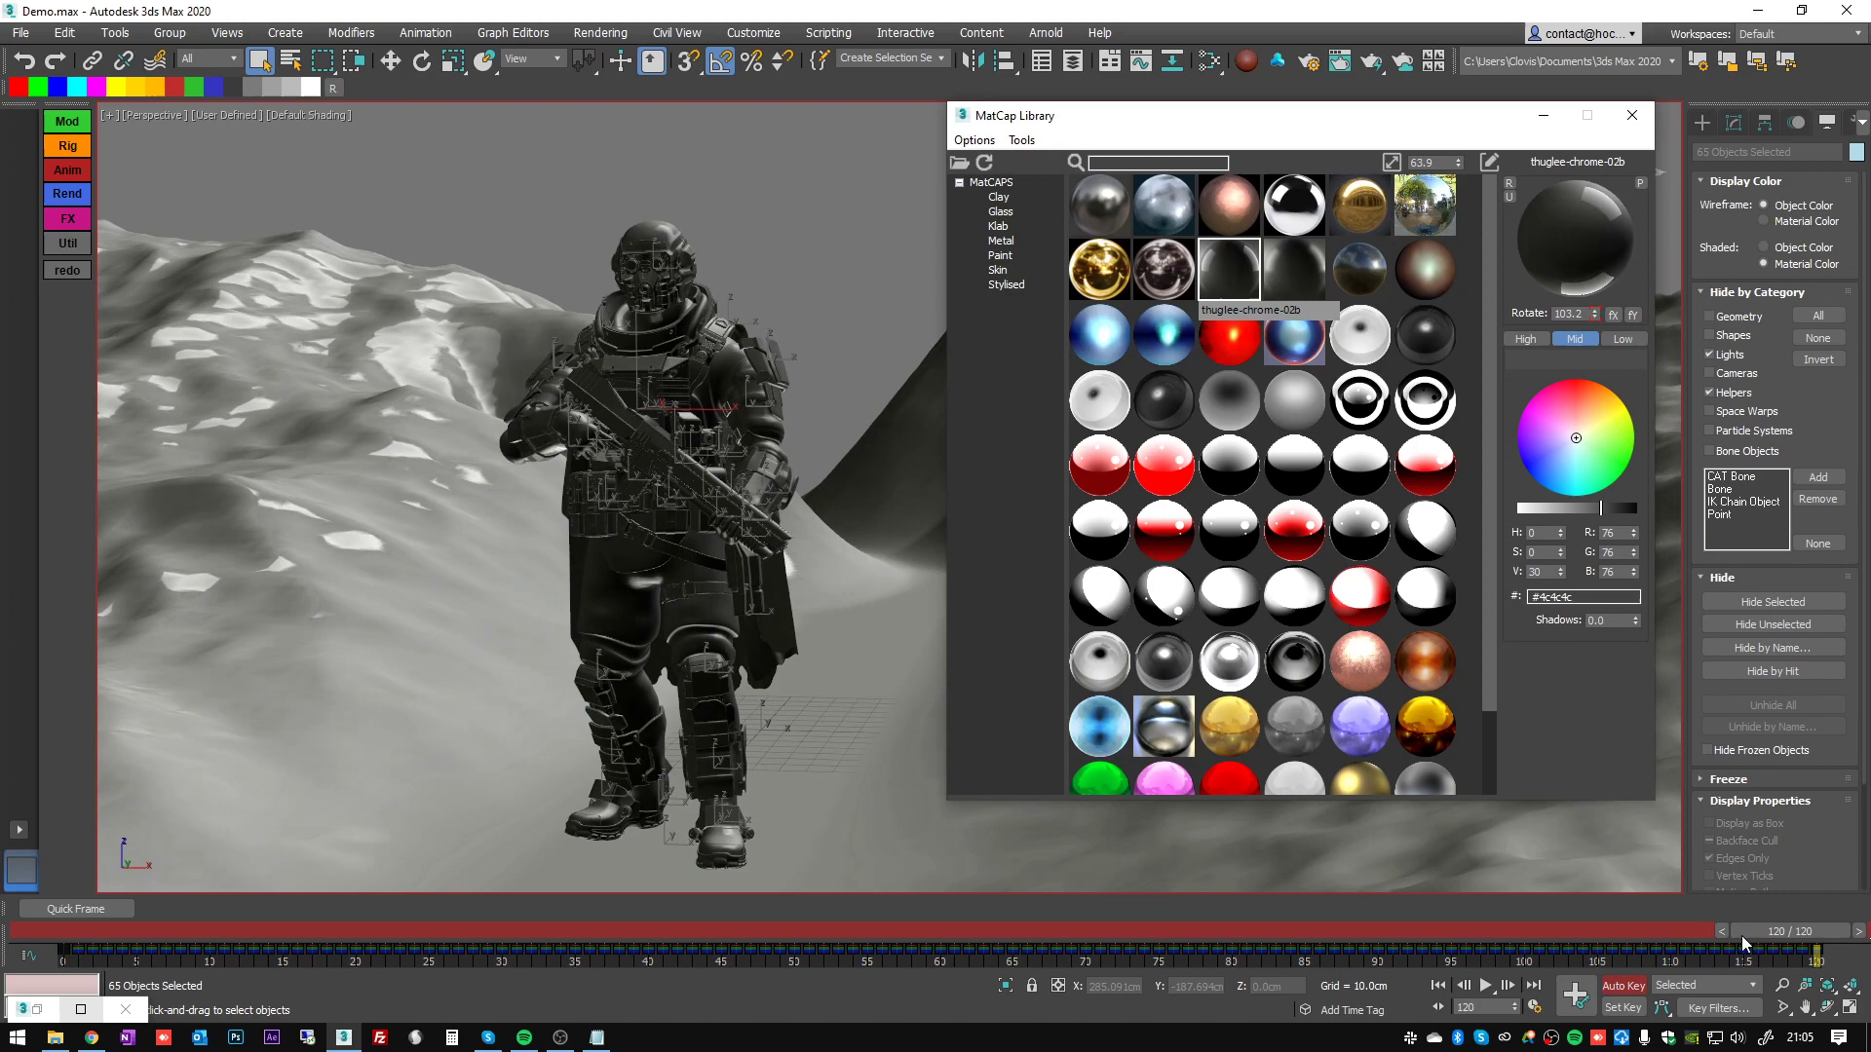
left_click_drag(1749, 933, 1613, 984)
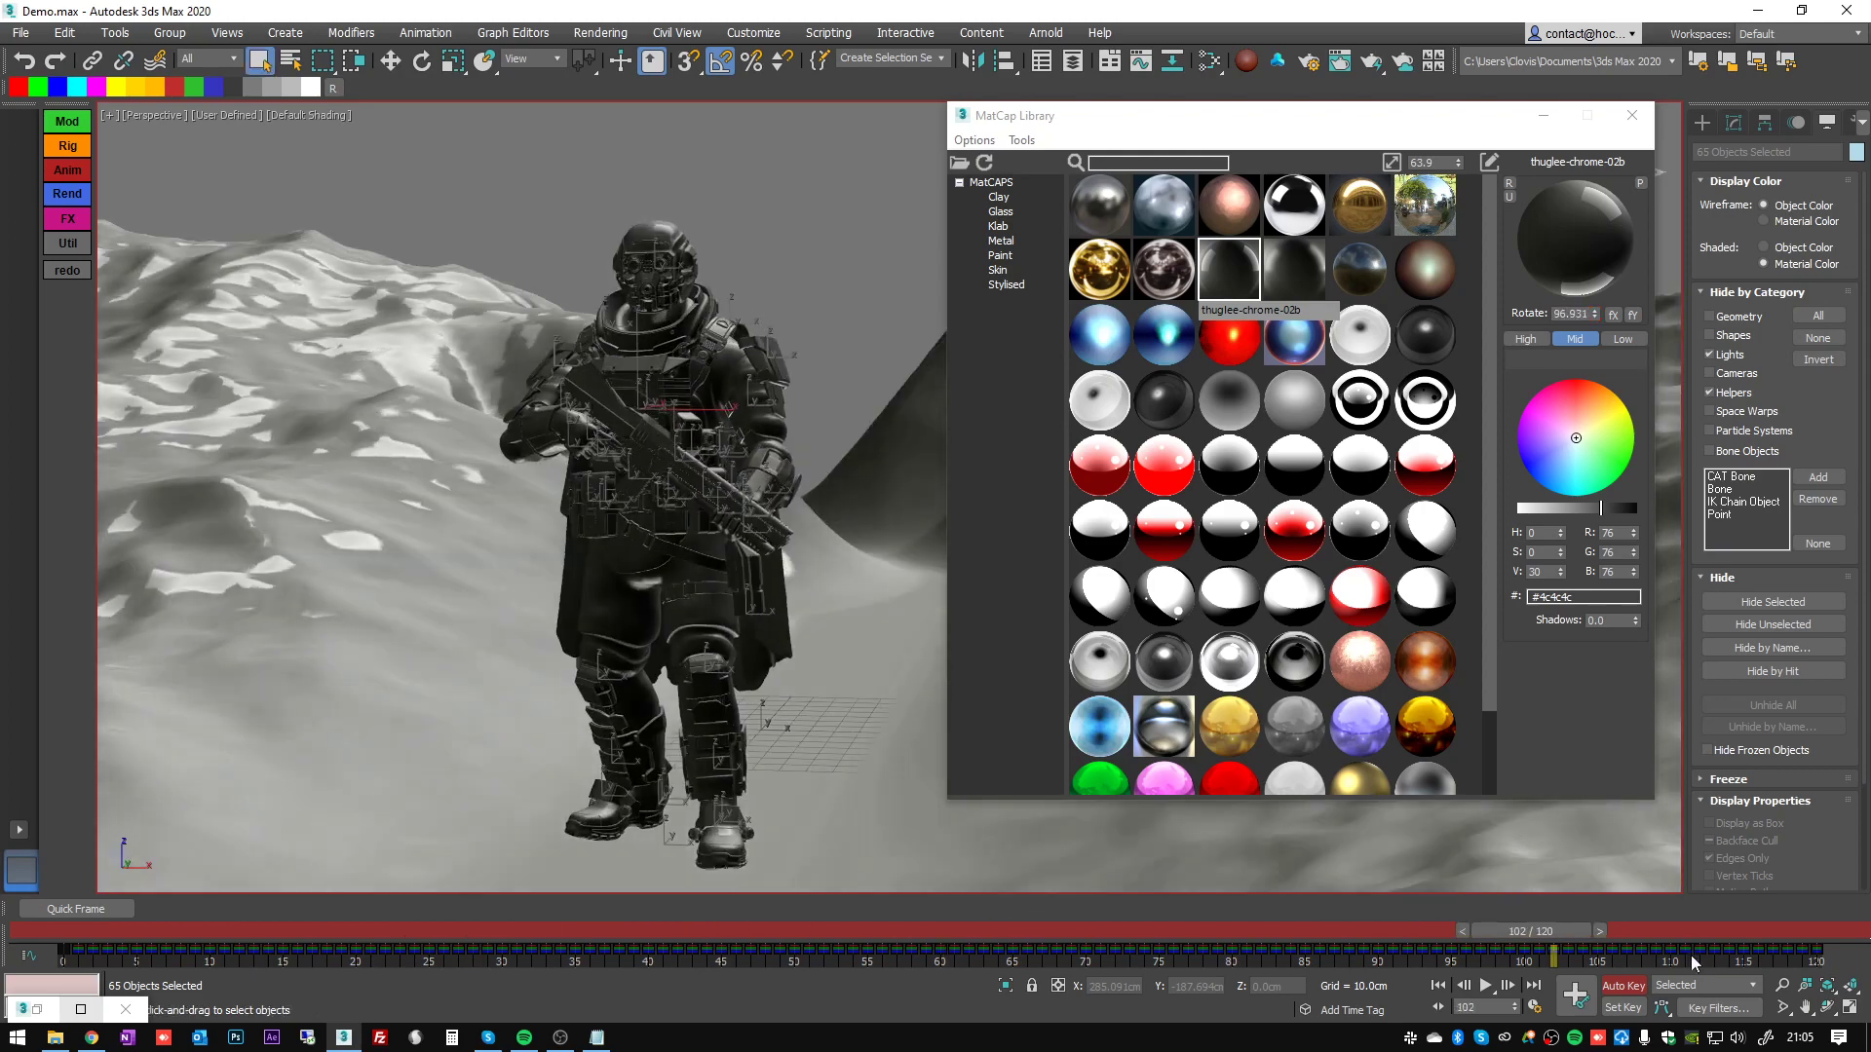
- Apply the thuglee-chrome-02c matcap to the selected objects and try its horizontal and vertical flips
left_click(1306, 265)
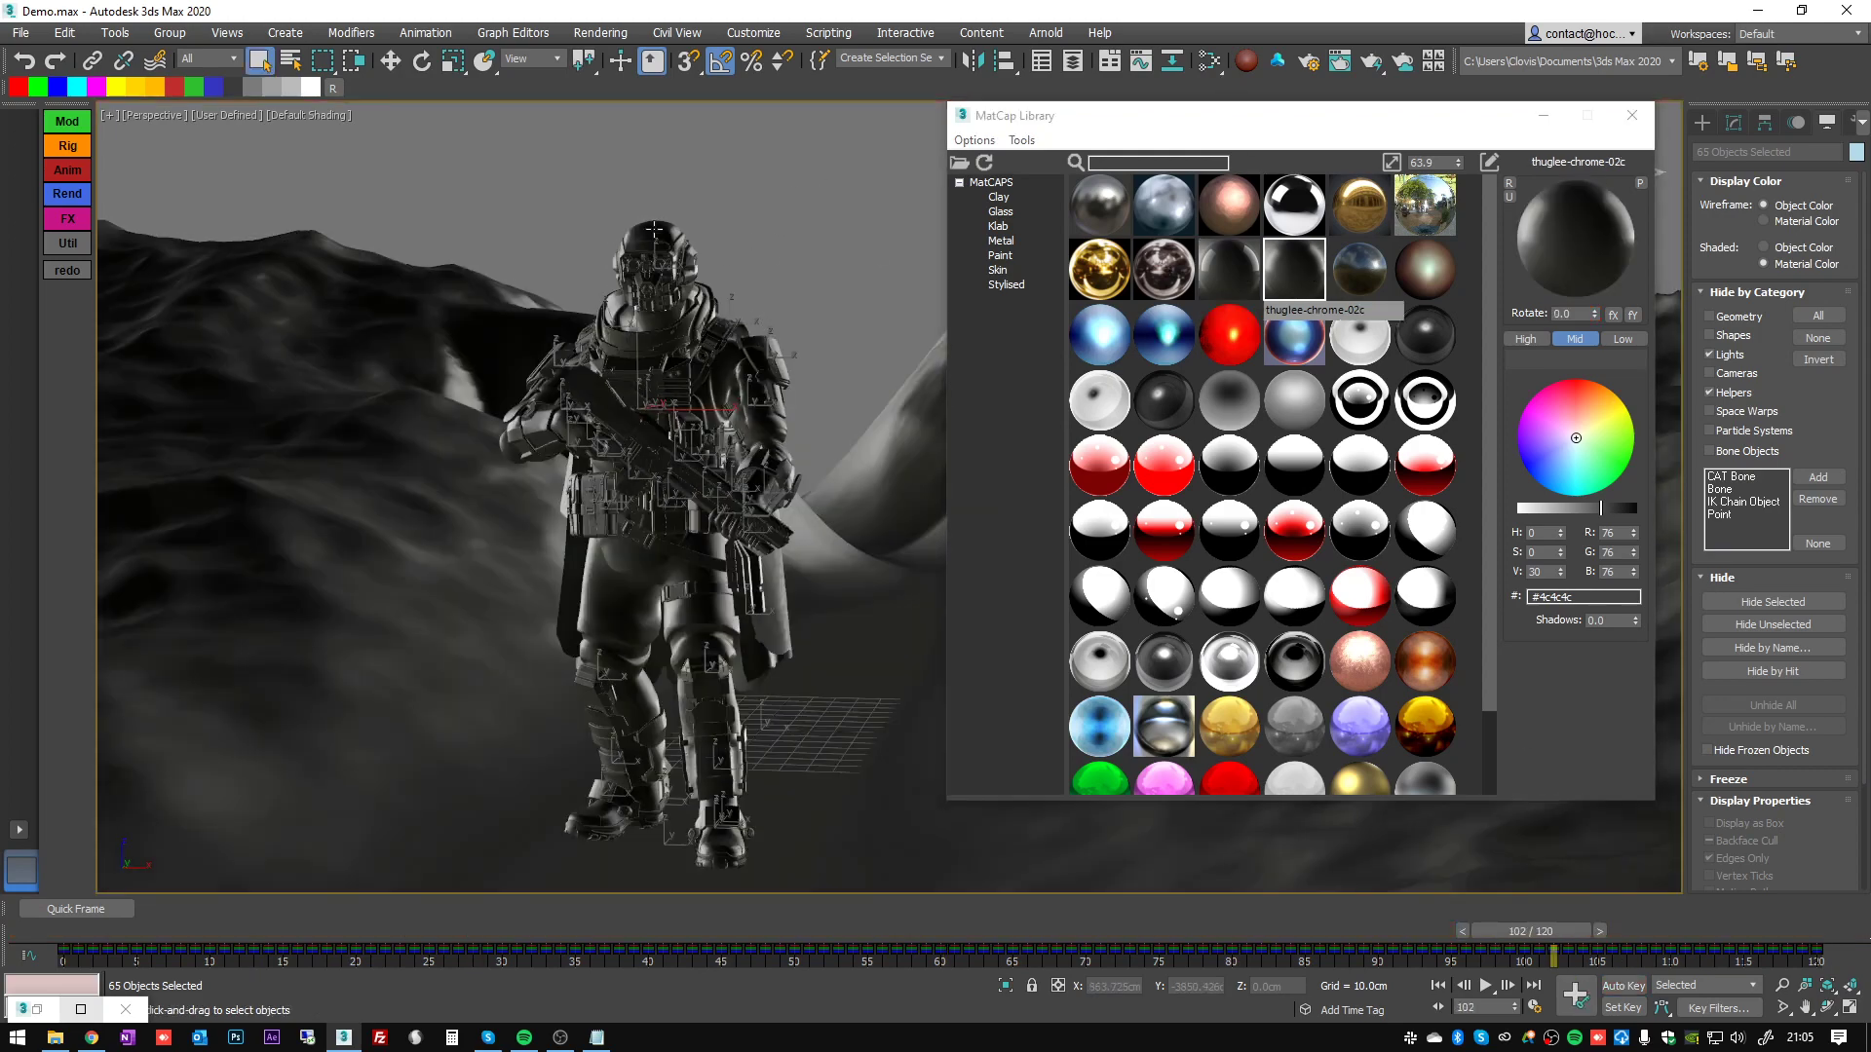
left_click(1613, 316)
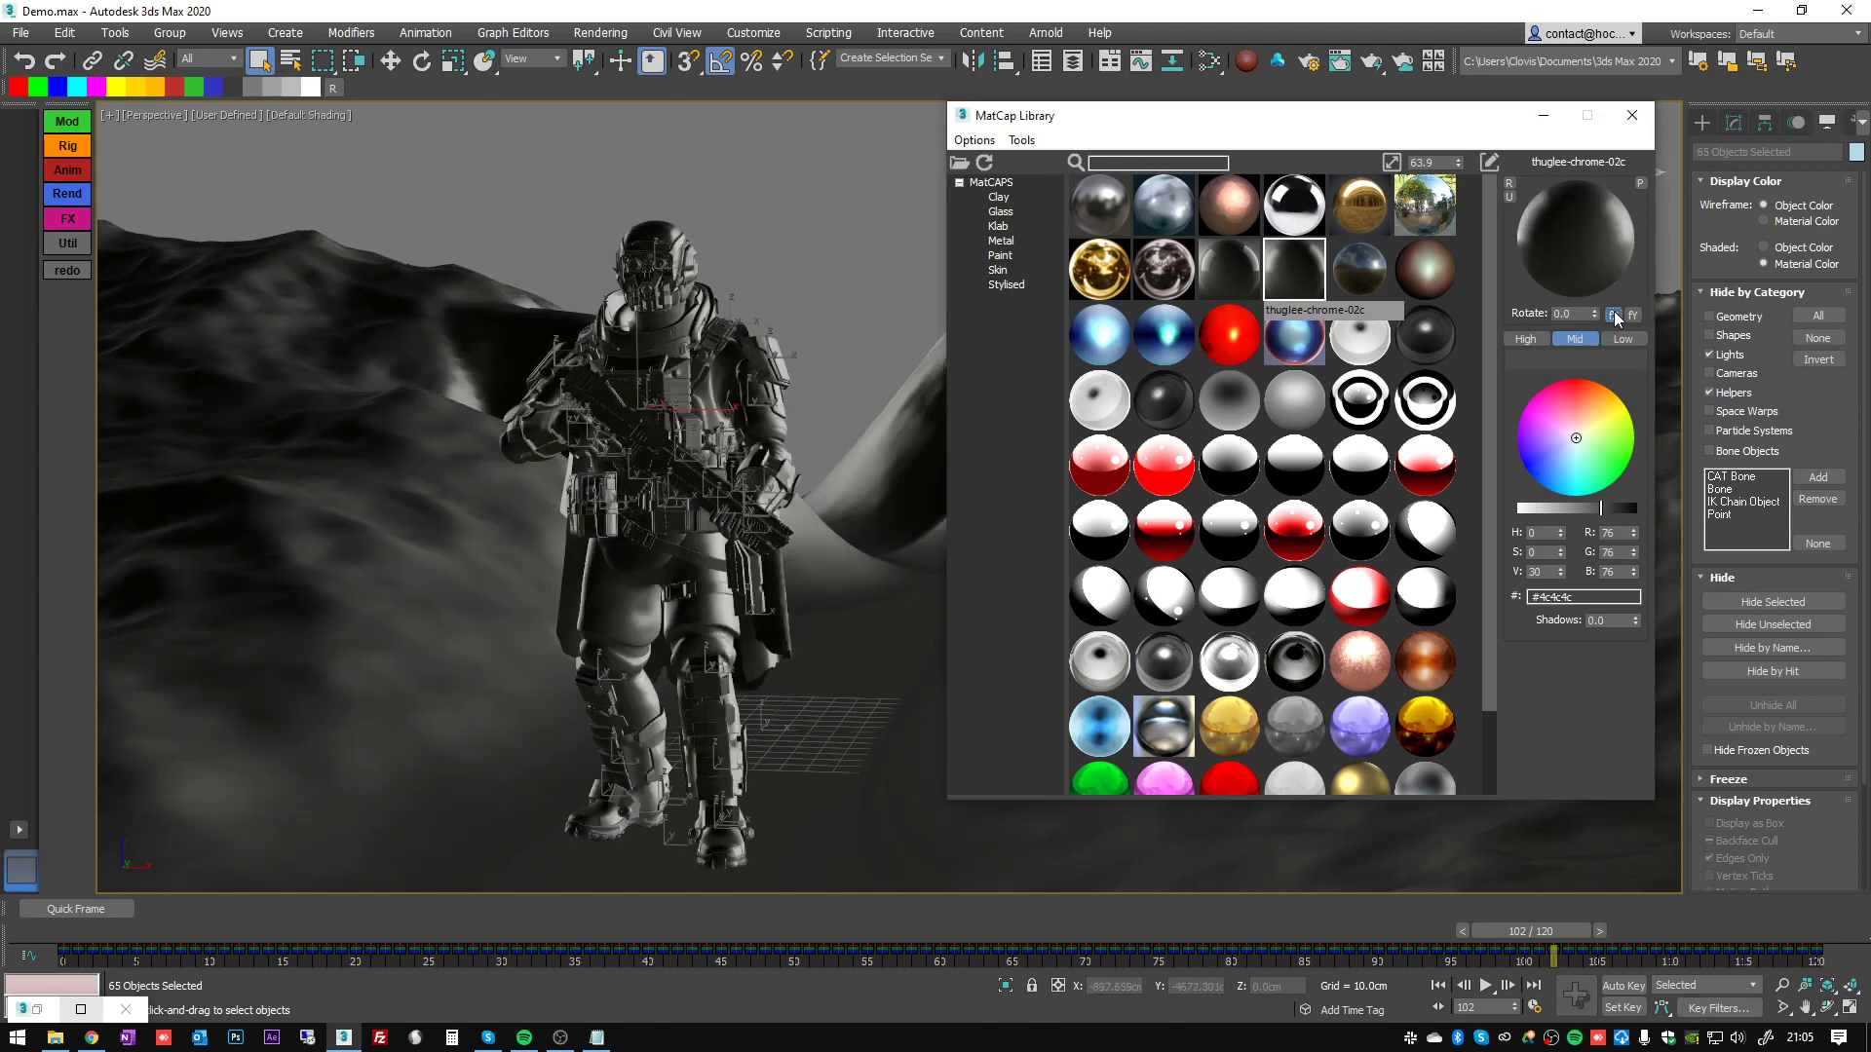
left_click(1632, 315)
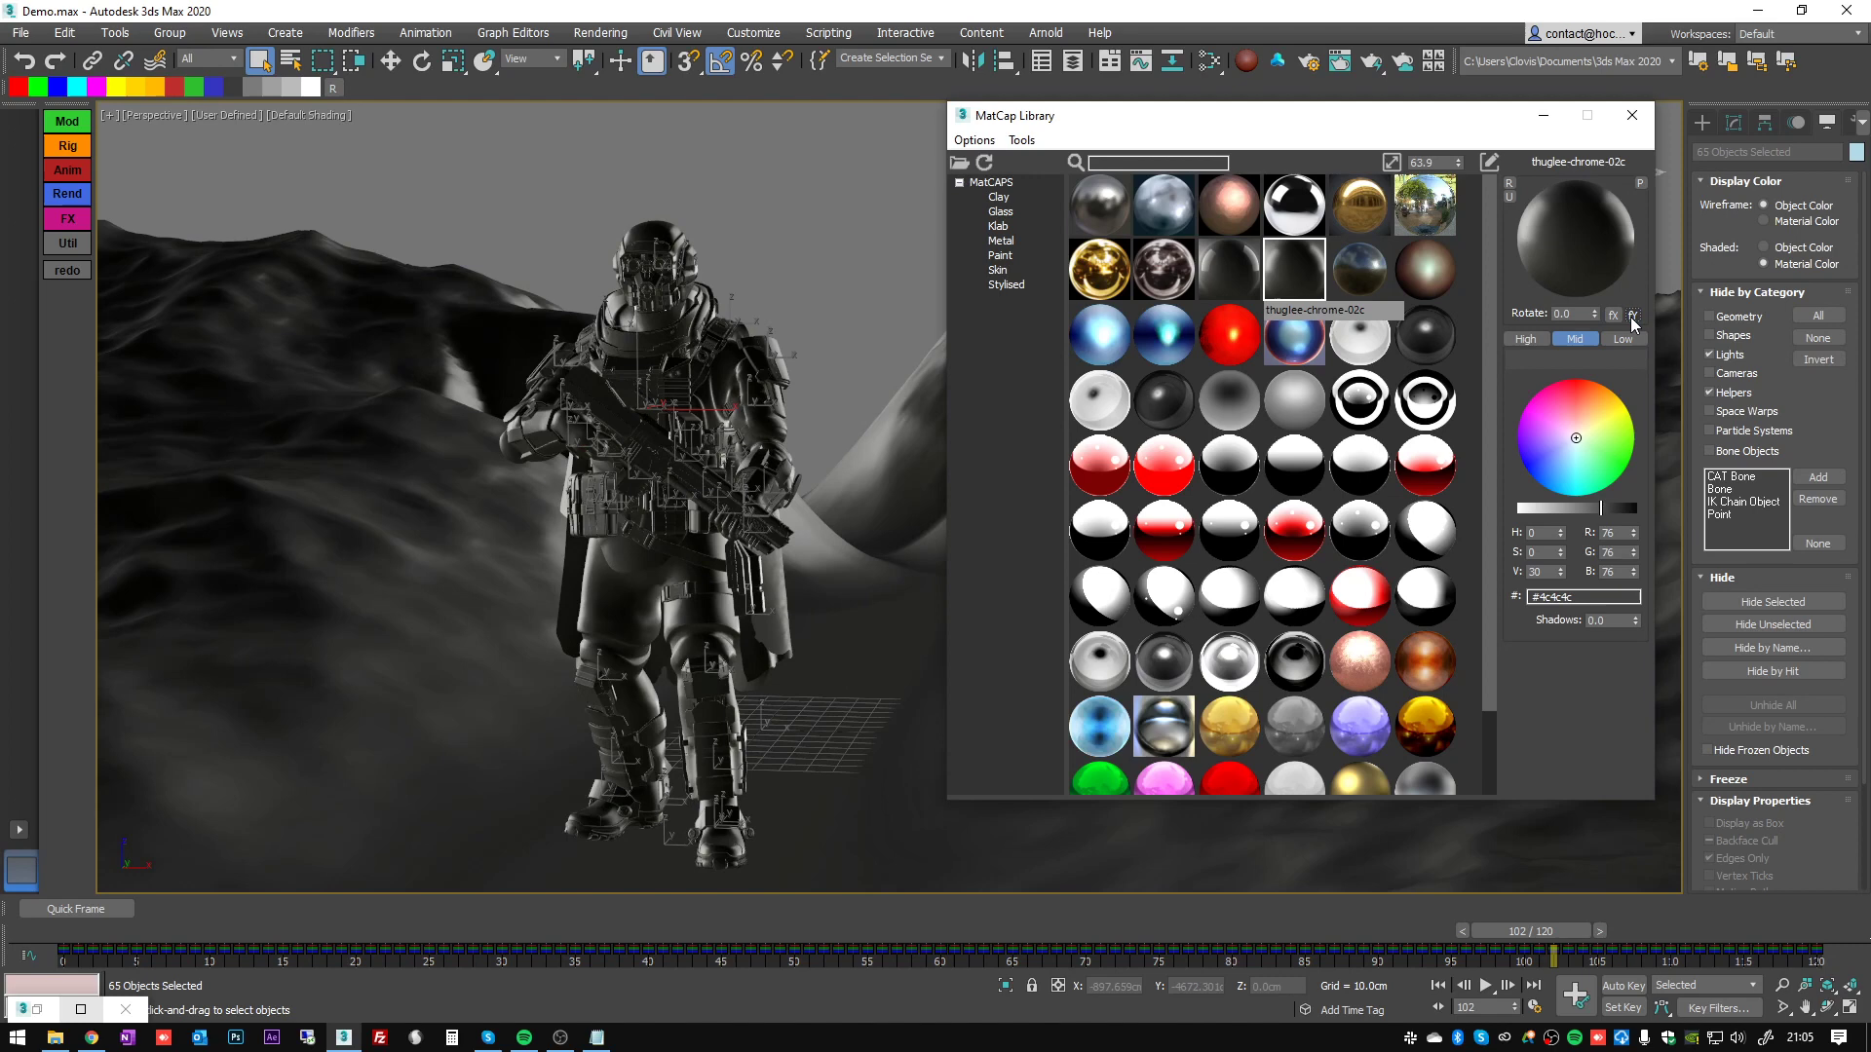
left_click(1632, 316)
left_click(1633, 315)
- Tint the mid tones of thuglee-chrome-02c a dark dusky pink, #492d36, and clear the selection
middle_click_drag(637, 267, 668, 254)
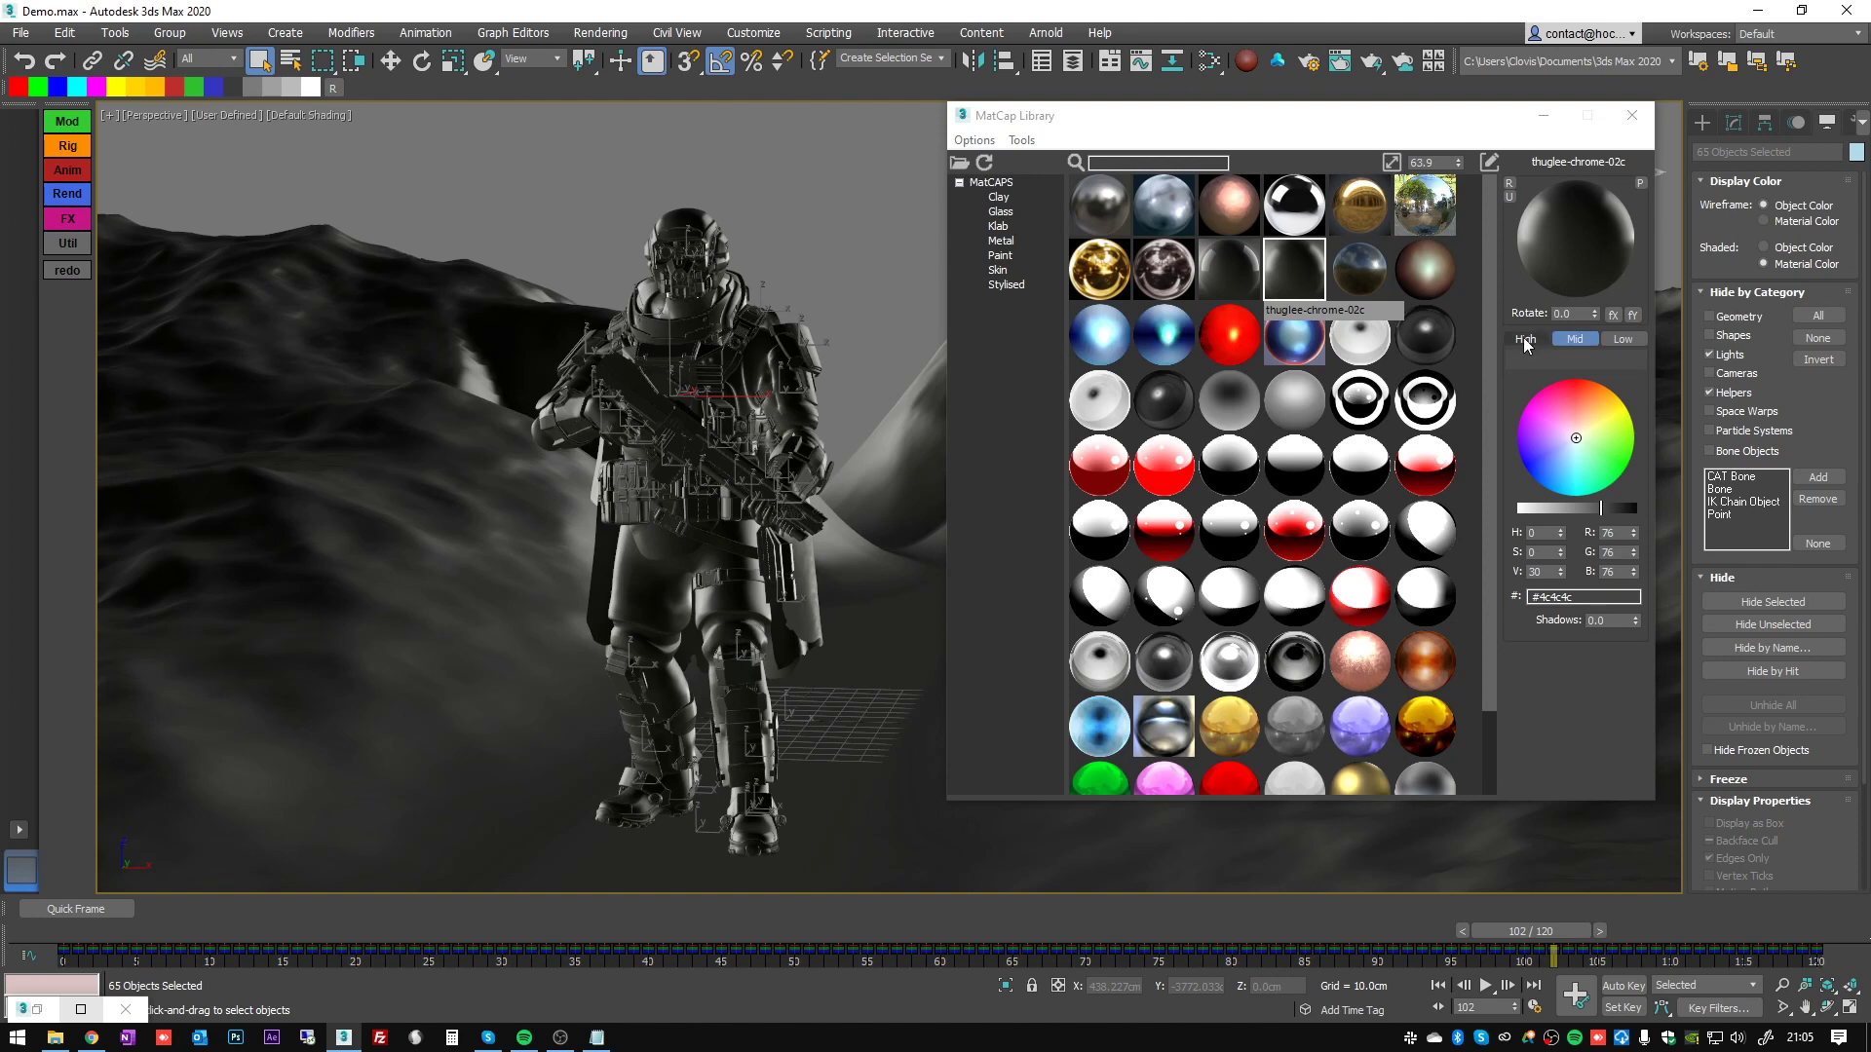
left_click(1573, 348)
left_click(1576, 346)
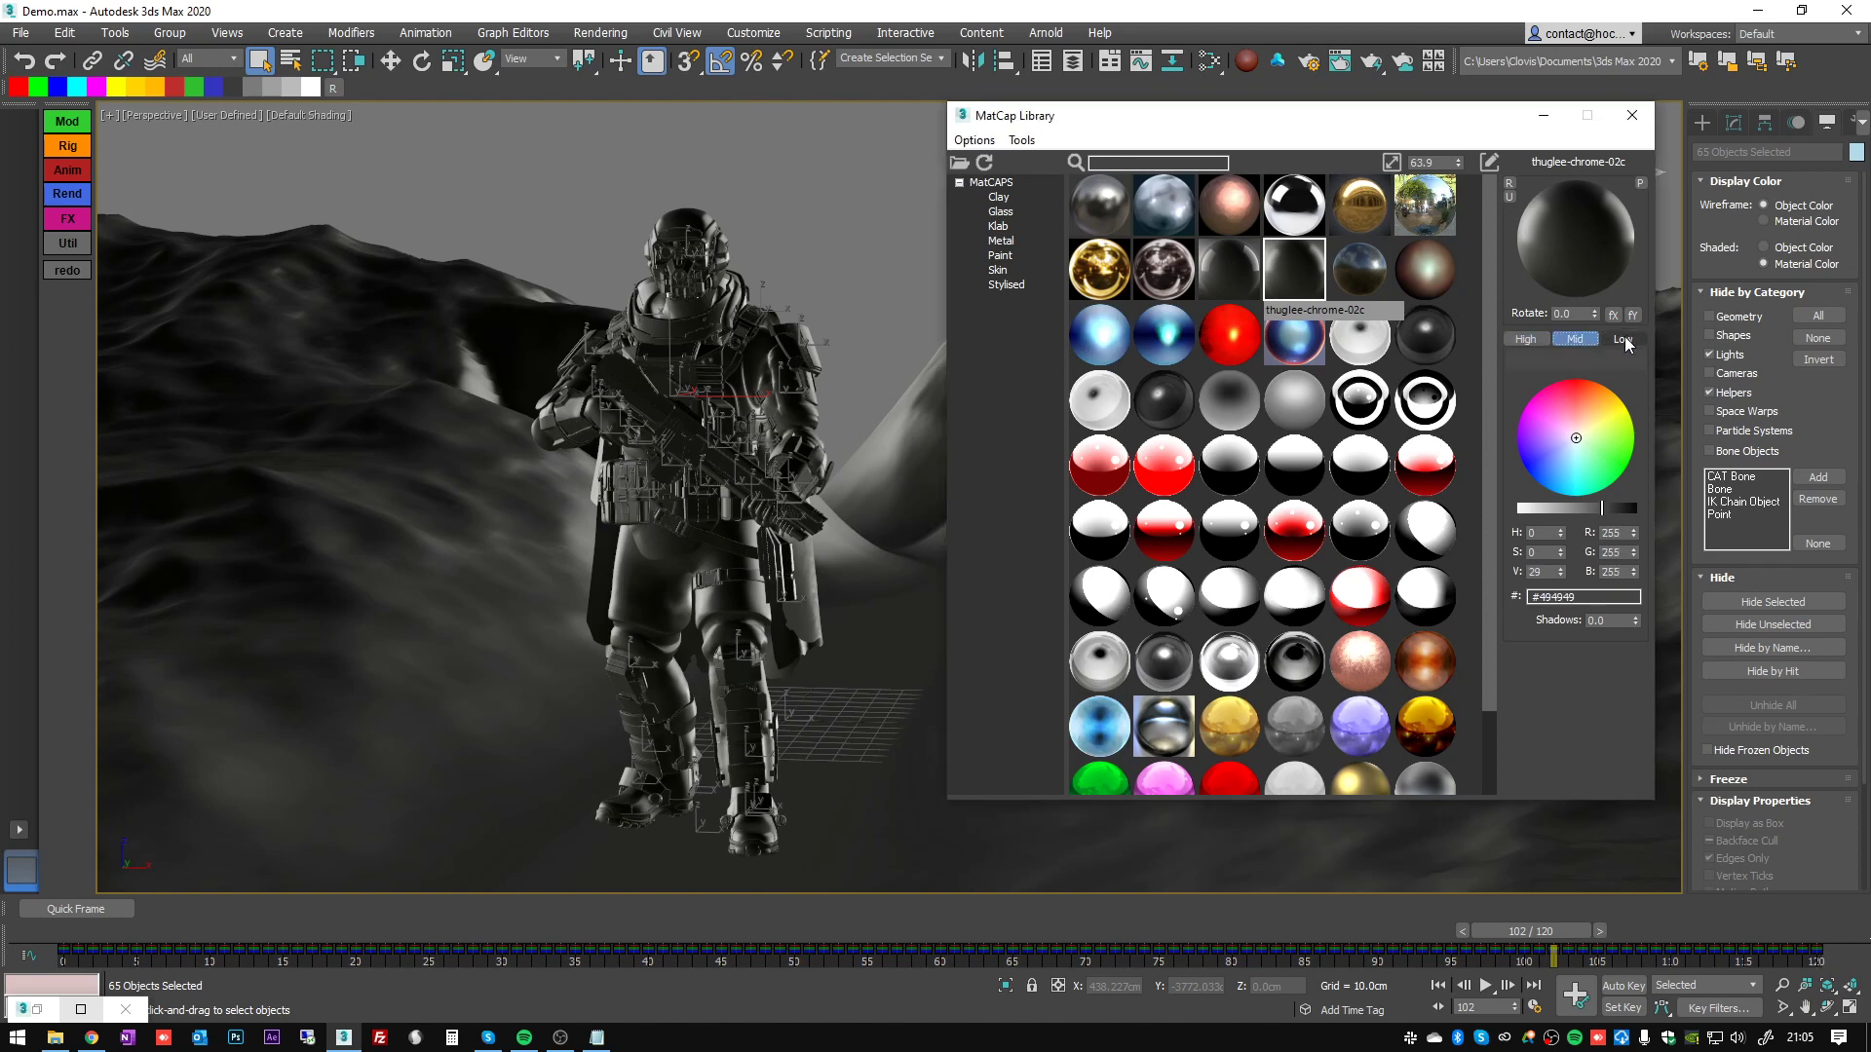
left_click(1624, 340)
left_click(1574, 339)
mouse_move(1579, 441)
left_mouse_down()
mouse_move(1524, 423)
mouse_move(1569, 433)
mouse_move(1567, 416)
left_mouse_up()
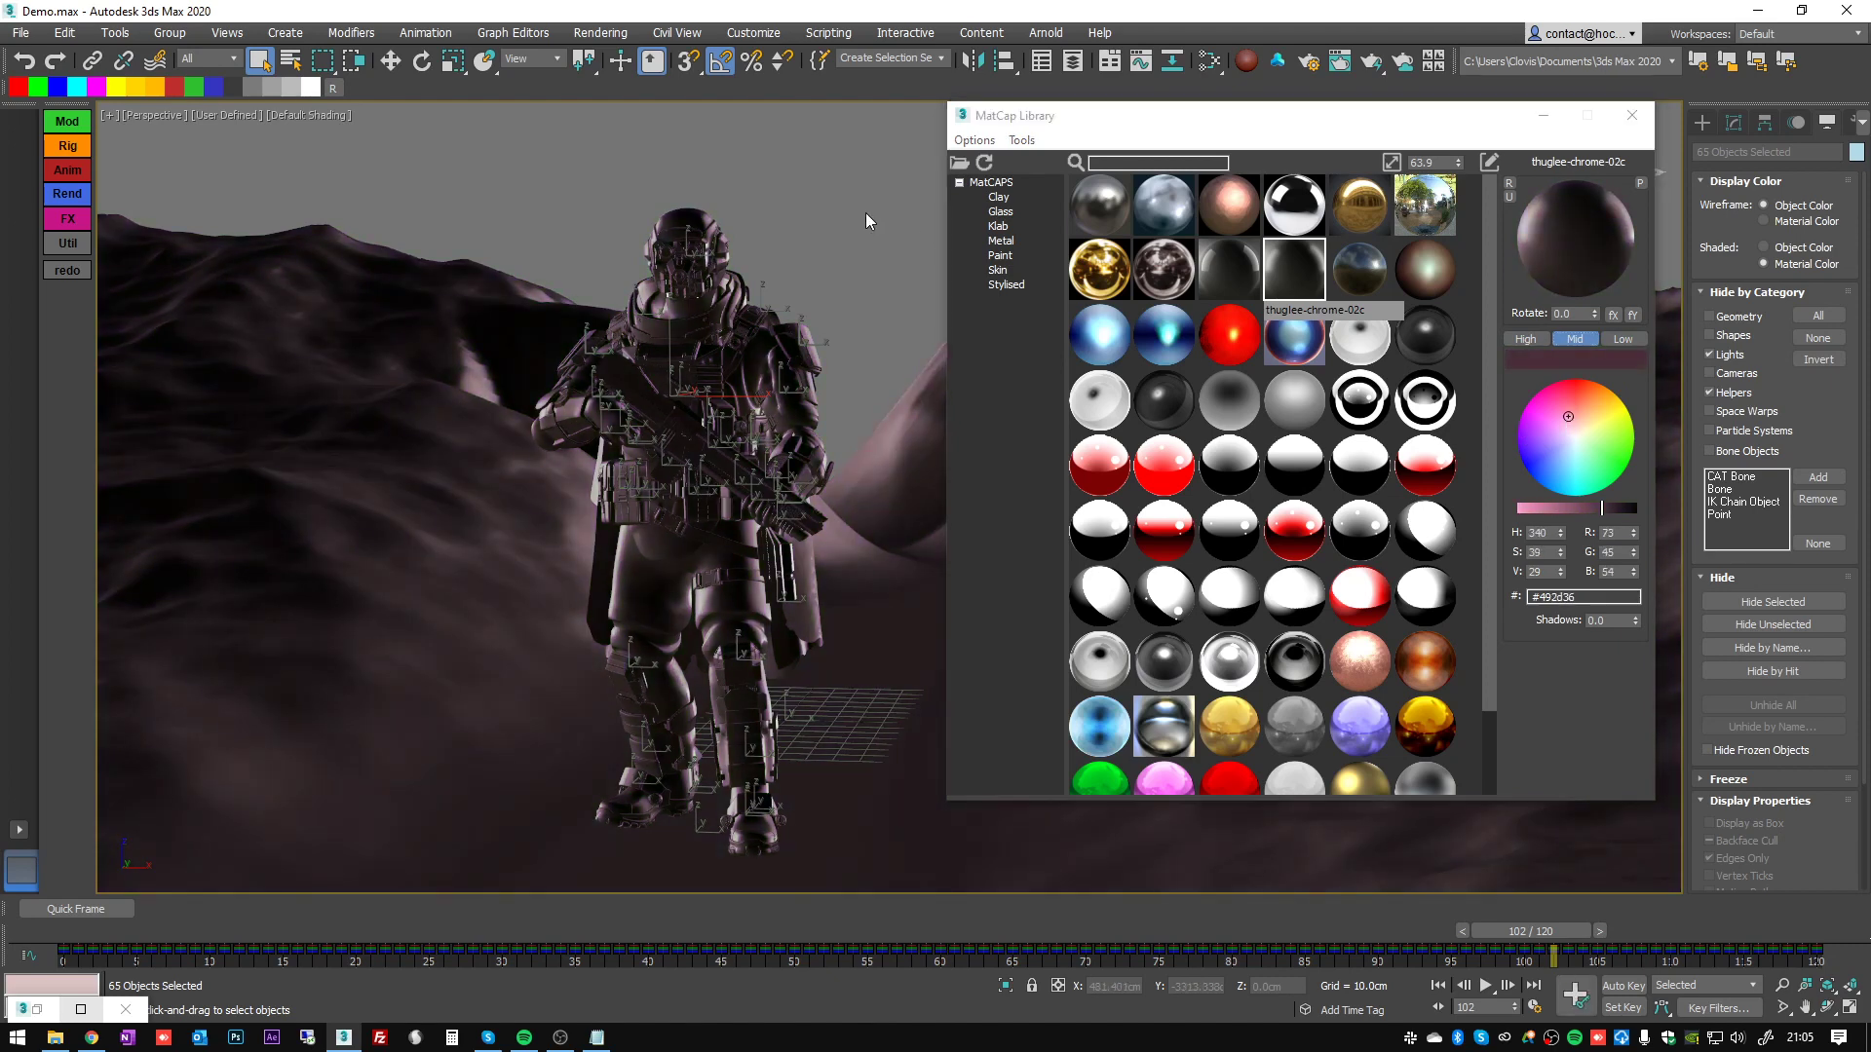
left_click(938, 259)
- Adjust the matcap's high tones on the colour wheel, select the helmet, and set the low tones to black, #000000
left_click(1529, 339)
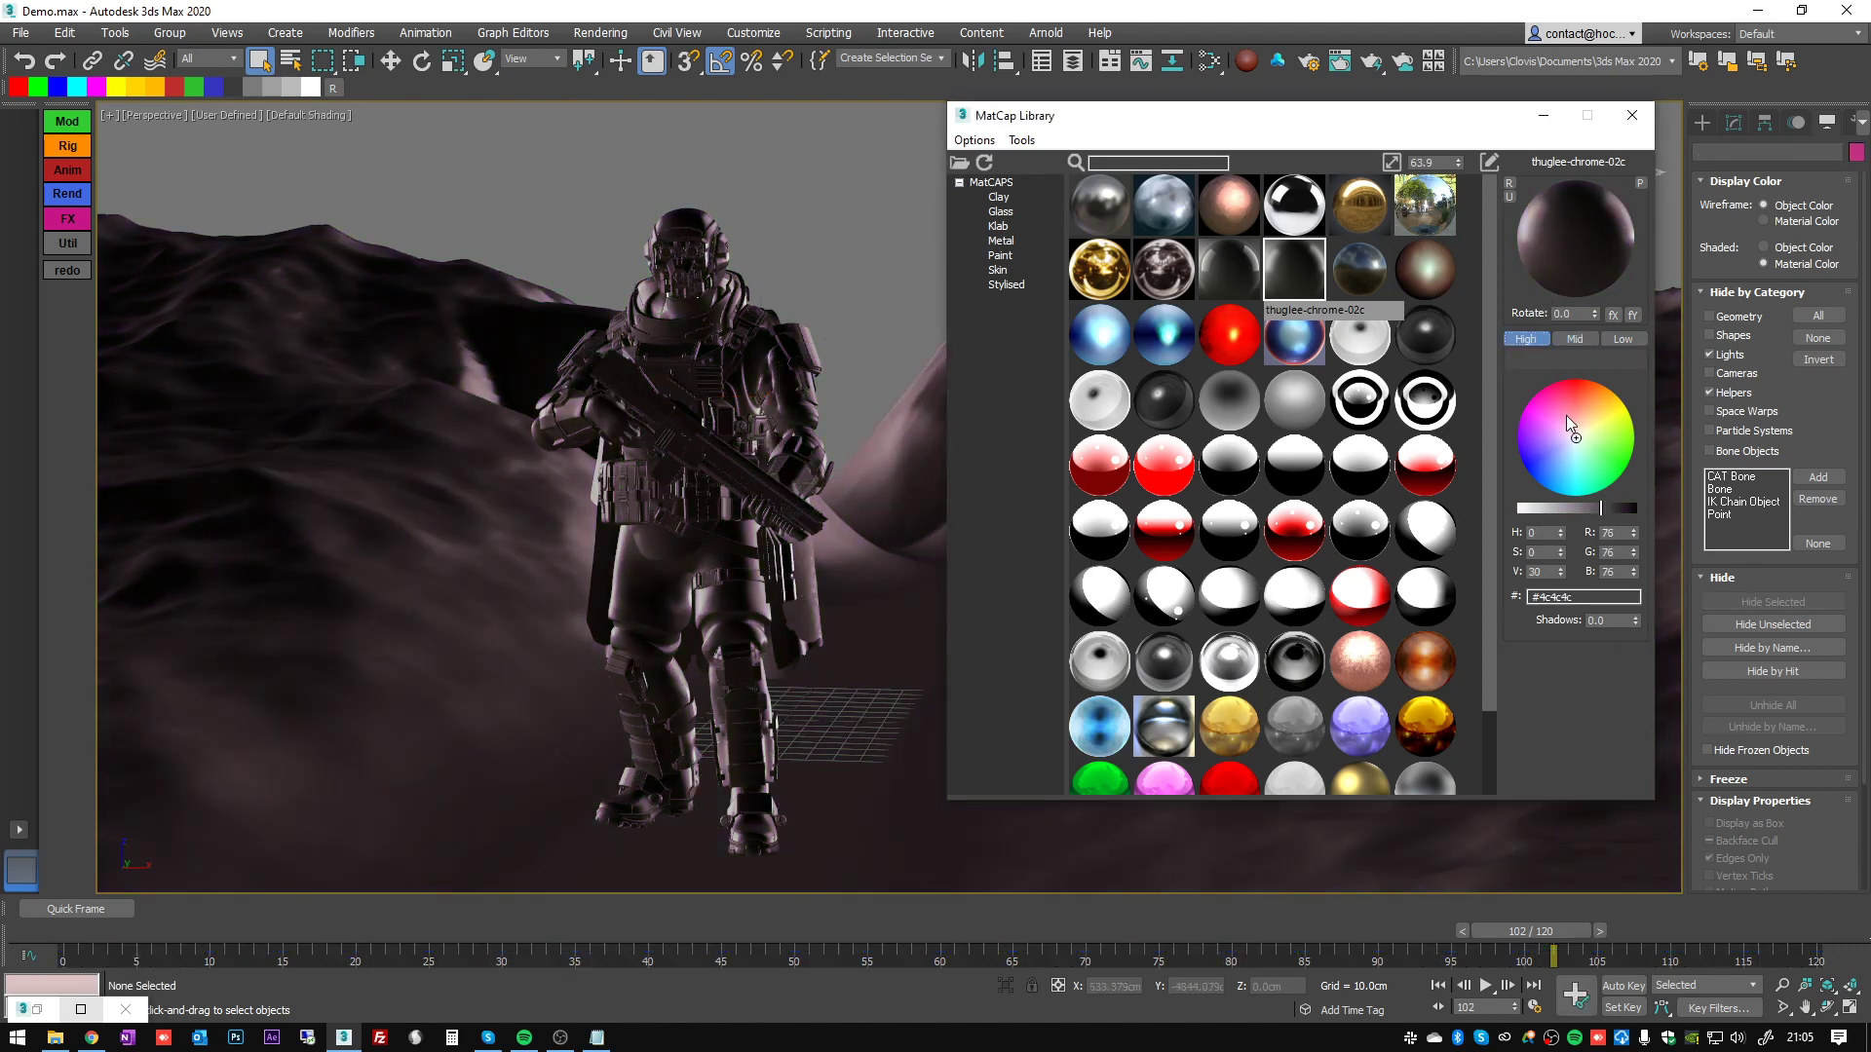
mouse_move(1565, 415)
left_mouse_down()
mouse_move(1576, 394)
mouse_move(1596, 440)
mouse_move(1605, 383)
mouse_move(1565, 399)
mouse_move(1506, 376)
mouse_move(1489, 394)
mouse_move(1528, 417)
mouse_move(1600, 370)
mouse_move(1581, 442)
left_mouse_up()
left_click(729, 230)
left_click(1526, 340)
left_click(1619, 341)
mouse_move(1622, 506)
left_mouse_down()
mouse_move(1549, 507)
mouse_move(1639, 522)
left_mouse_up()
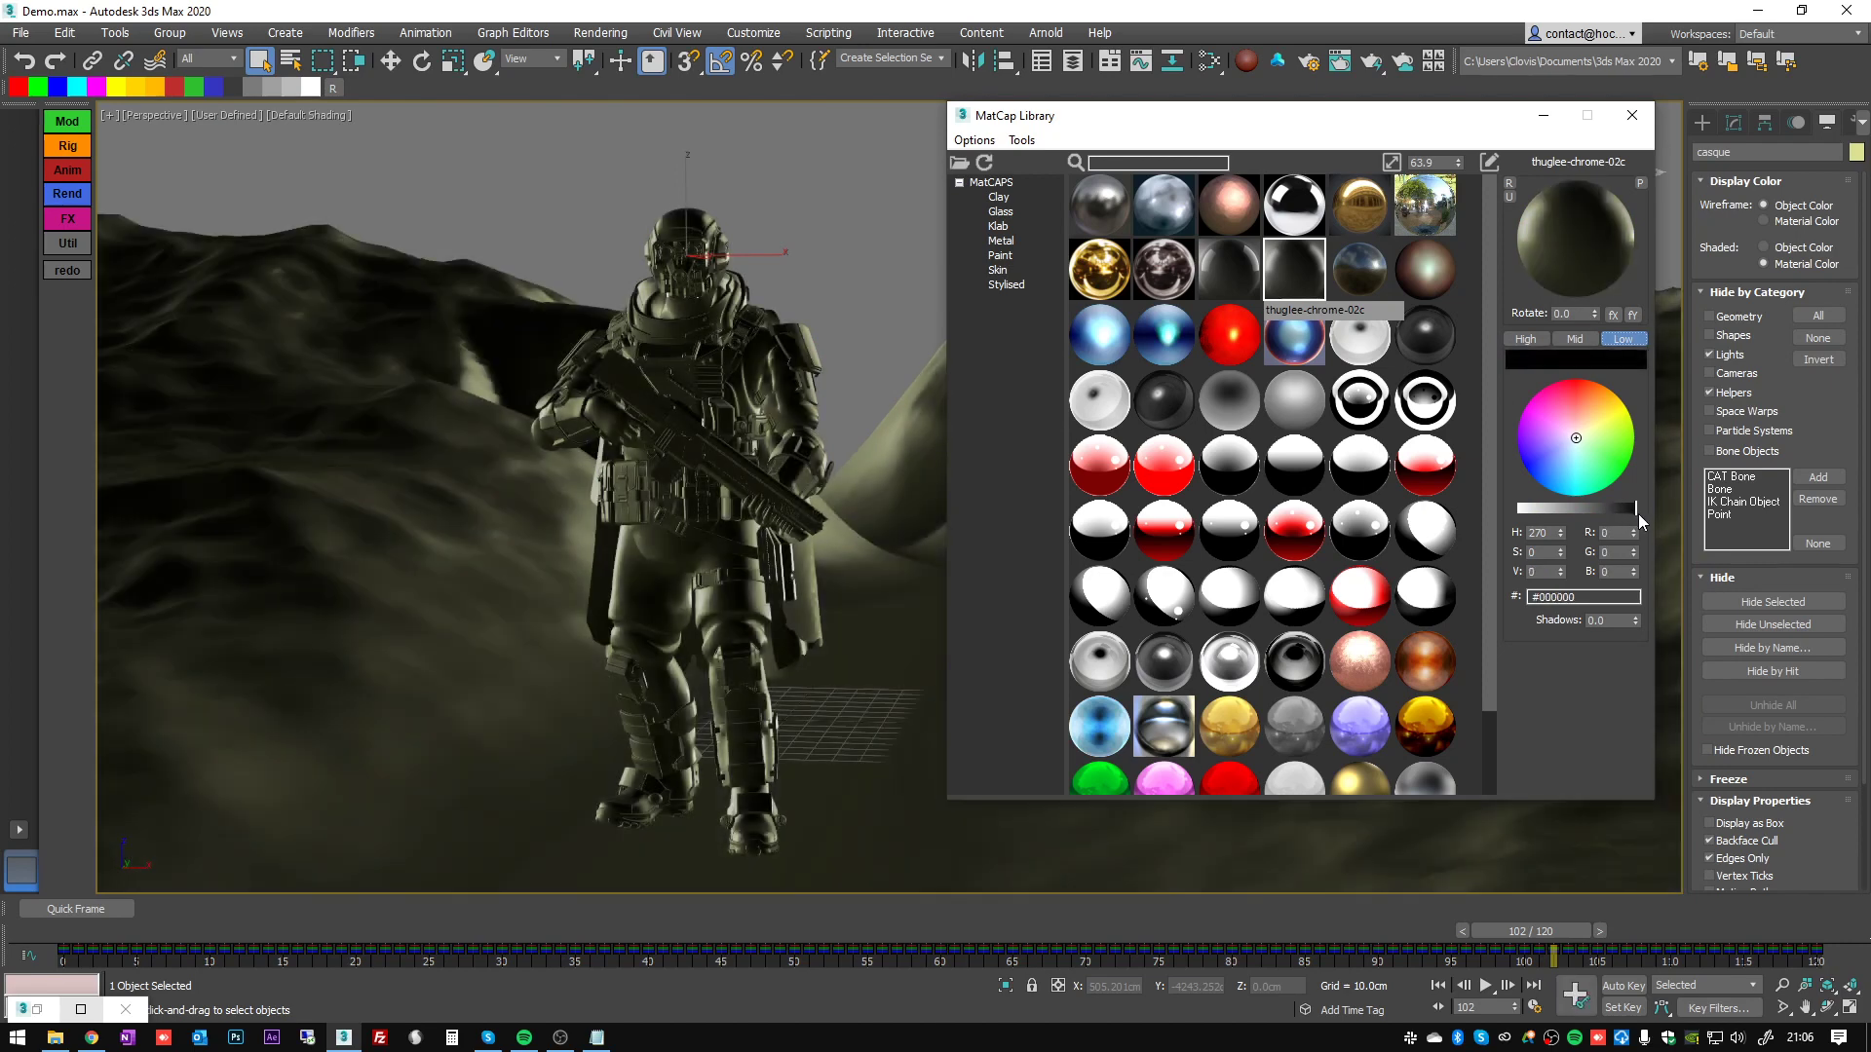
- Set the matcap's mid tones to a brighter khaki yellow, #969168
left_click(1571, 339)
mouse_move(1595, 434)
left_mouse_down()
mouse_move(1562, 459)
mouse_move(1591, 427)
left_mouse_up()
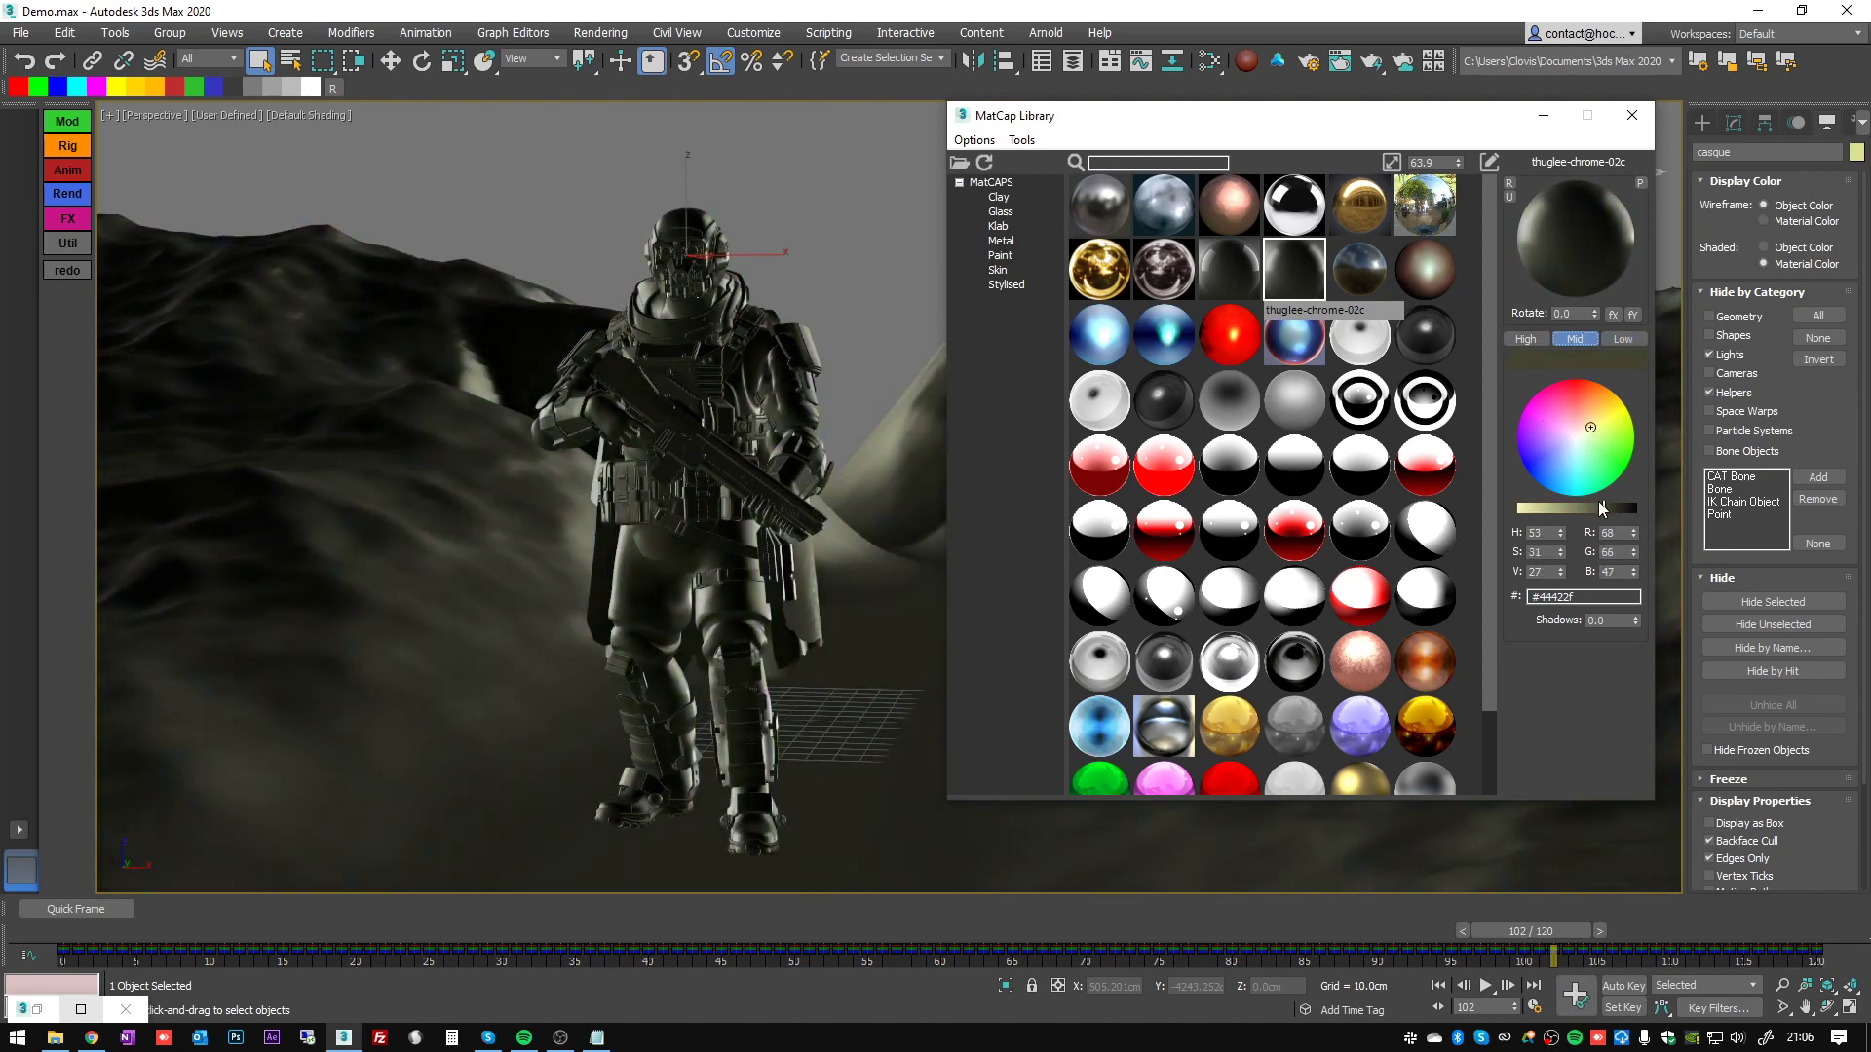
left_click_drag(1602, 505, 1567, 526)
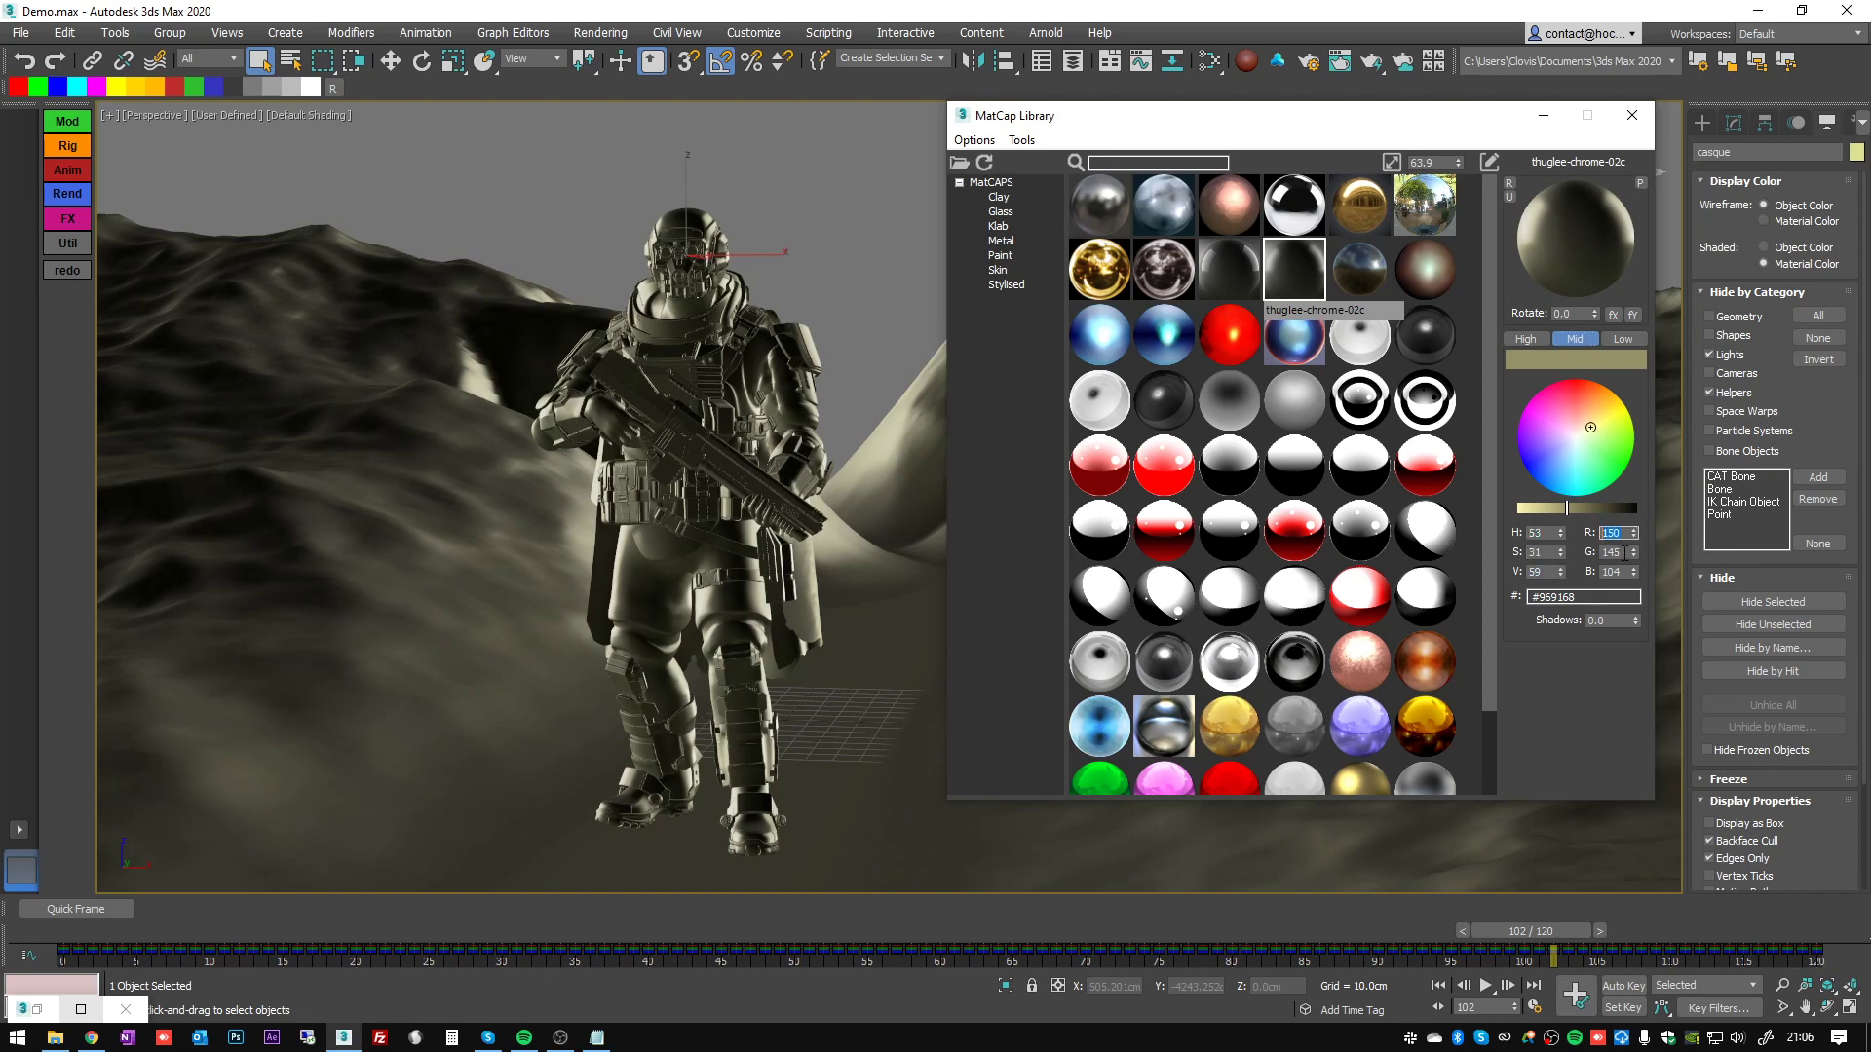
double_click(1561, 597)
- Select the character and terrain, set the mid tones to #938e67 and Shadows to 98.1, and clear the selection
left_click(612, 632)
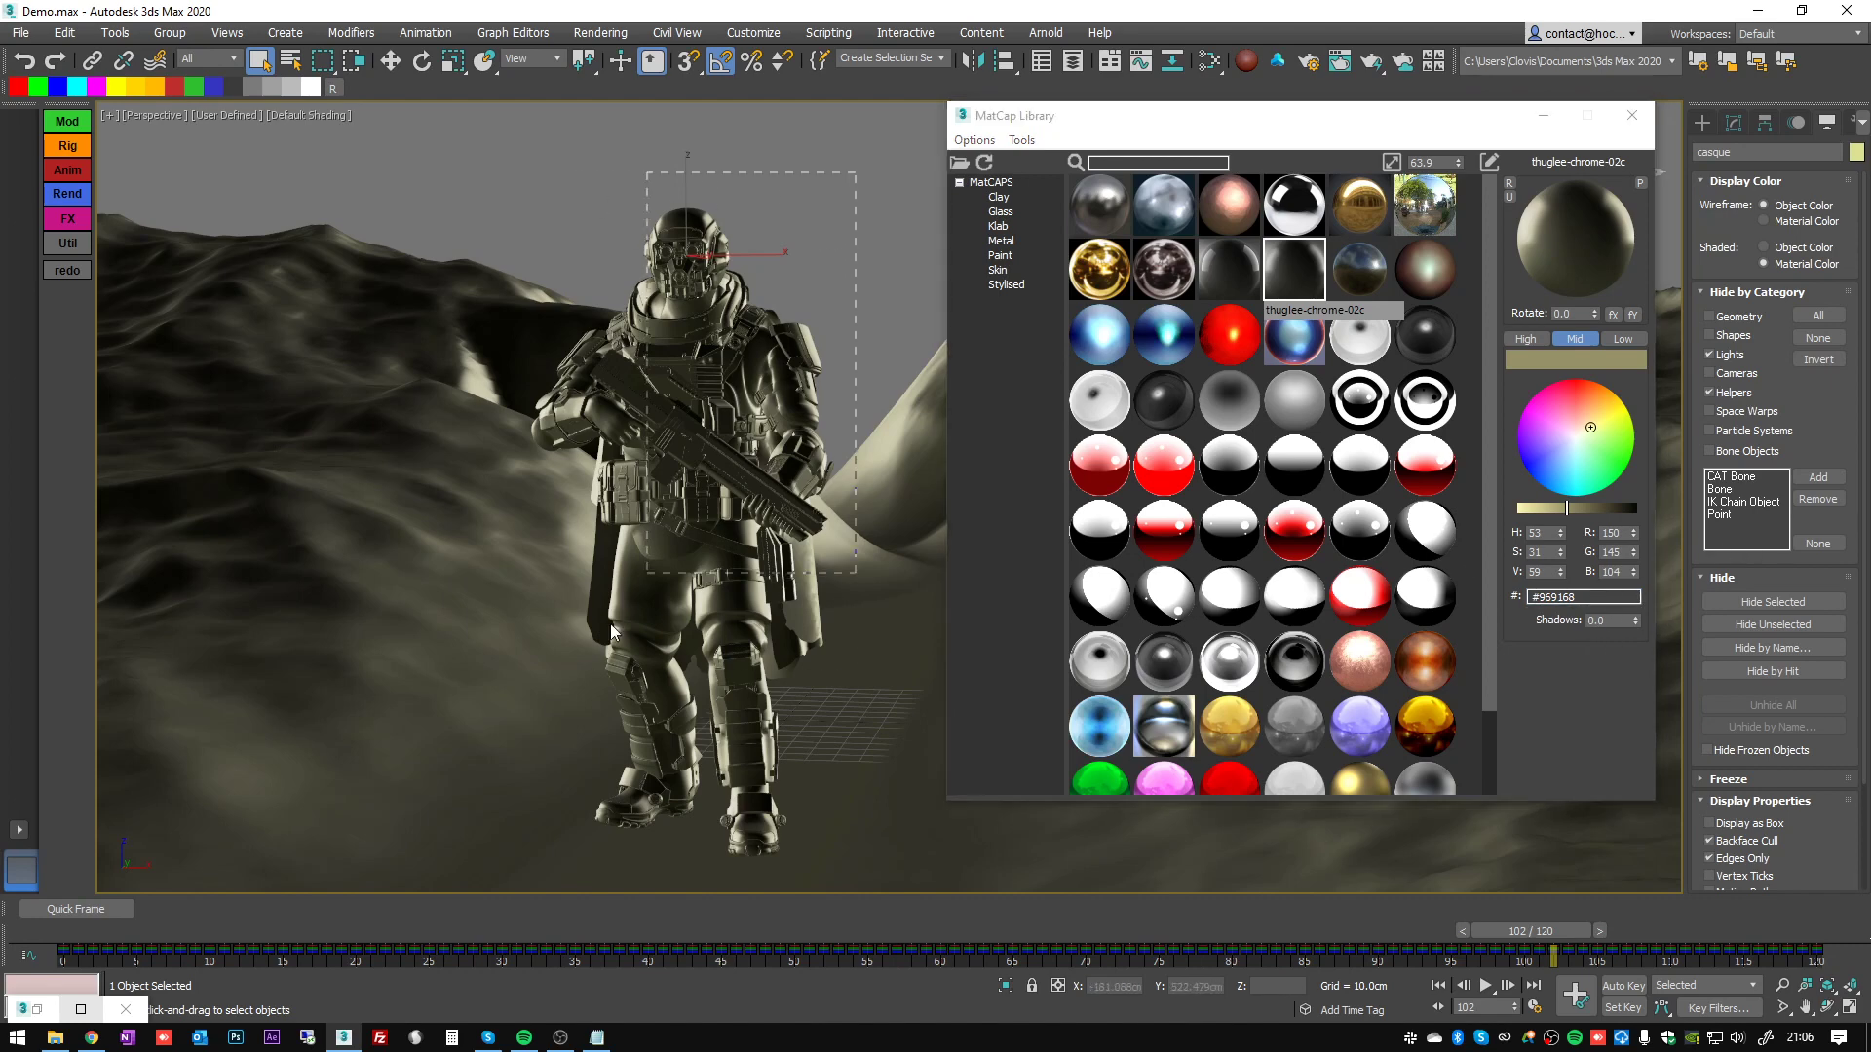
left_click_drag(408, 901, 410, 900)
left_click_drag(1568, 509, 1611, 522)
mouse_move(1637, 624)
left_mouse_down()
mouse_move(1521, 701)
mouse_move(1456, 683)
left_mouse_up()
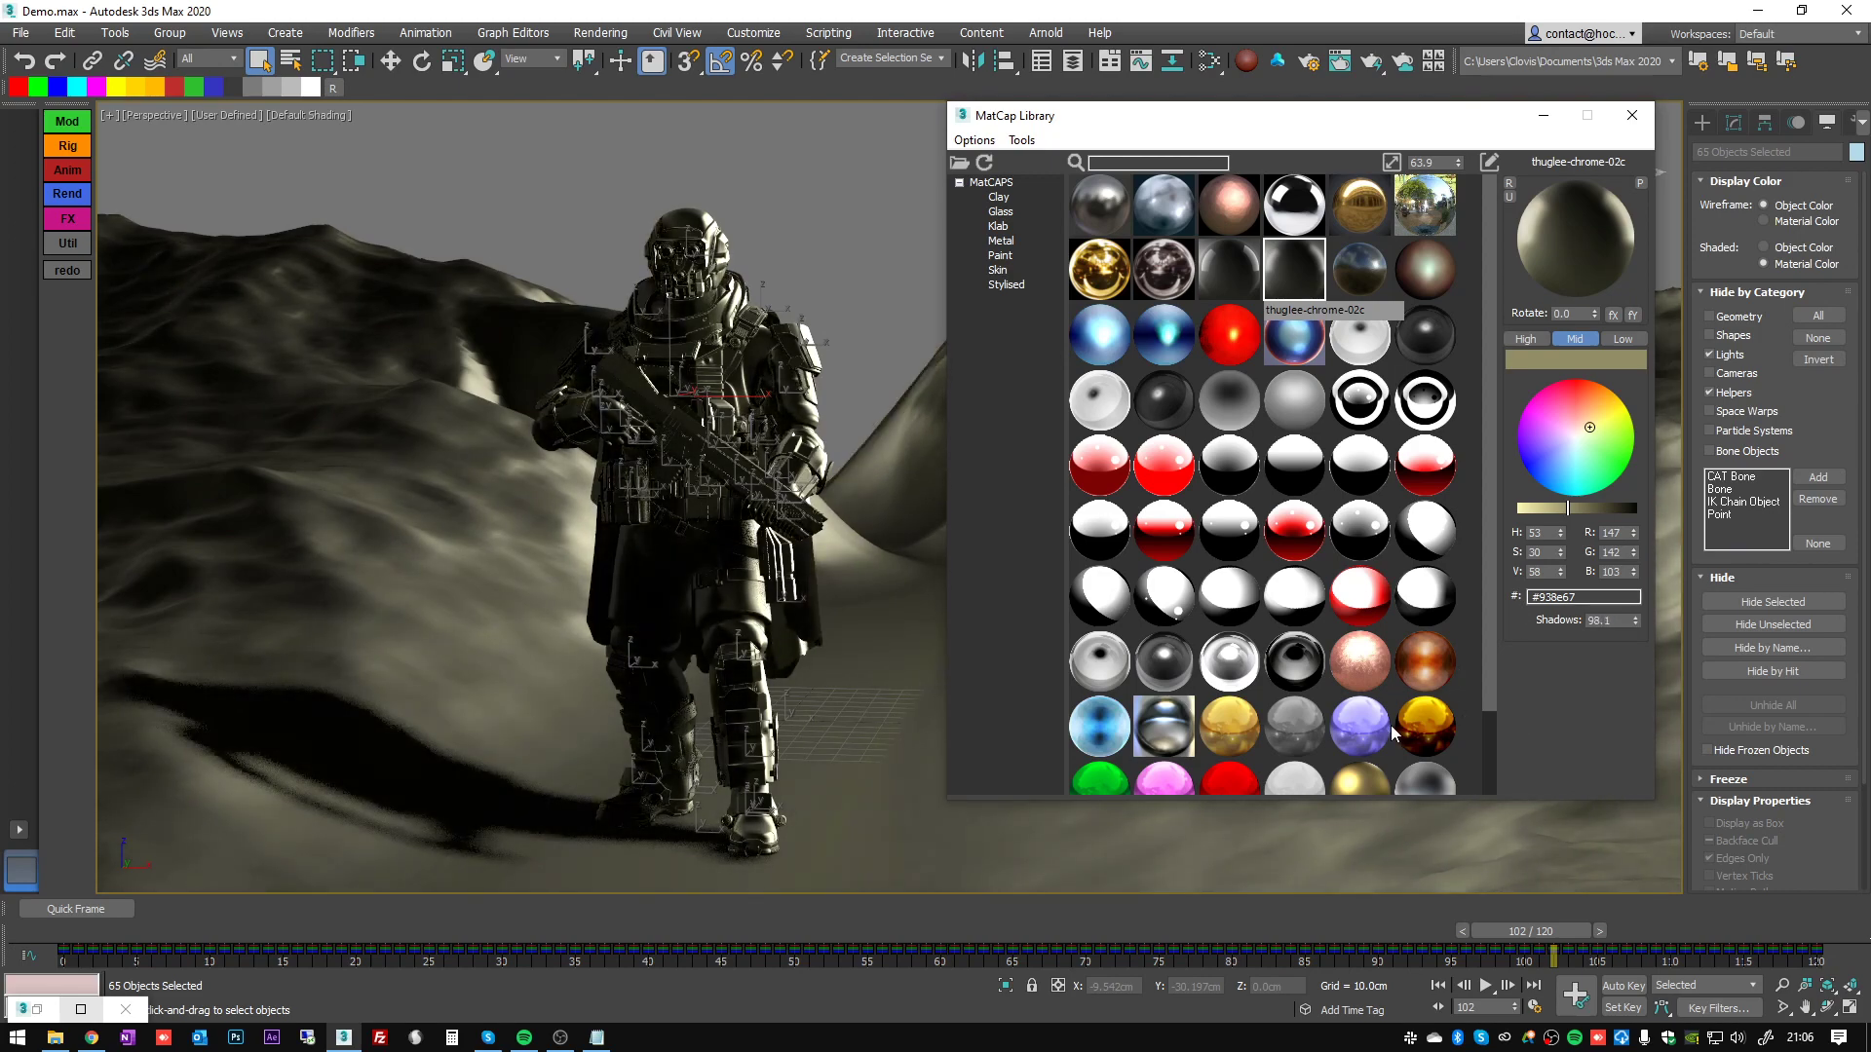
left_click(864, 279)
- Examine the shadowed character from another angle, scrub the animation to frame 86, and review the high, mid and low tone settings
middle_click_drag(726, 268, 741, 219, "alt")
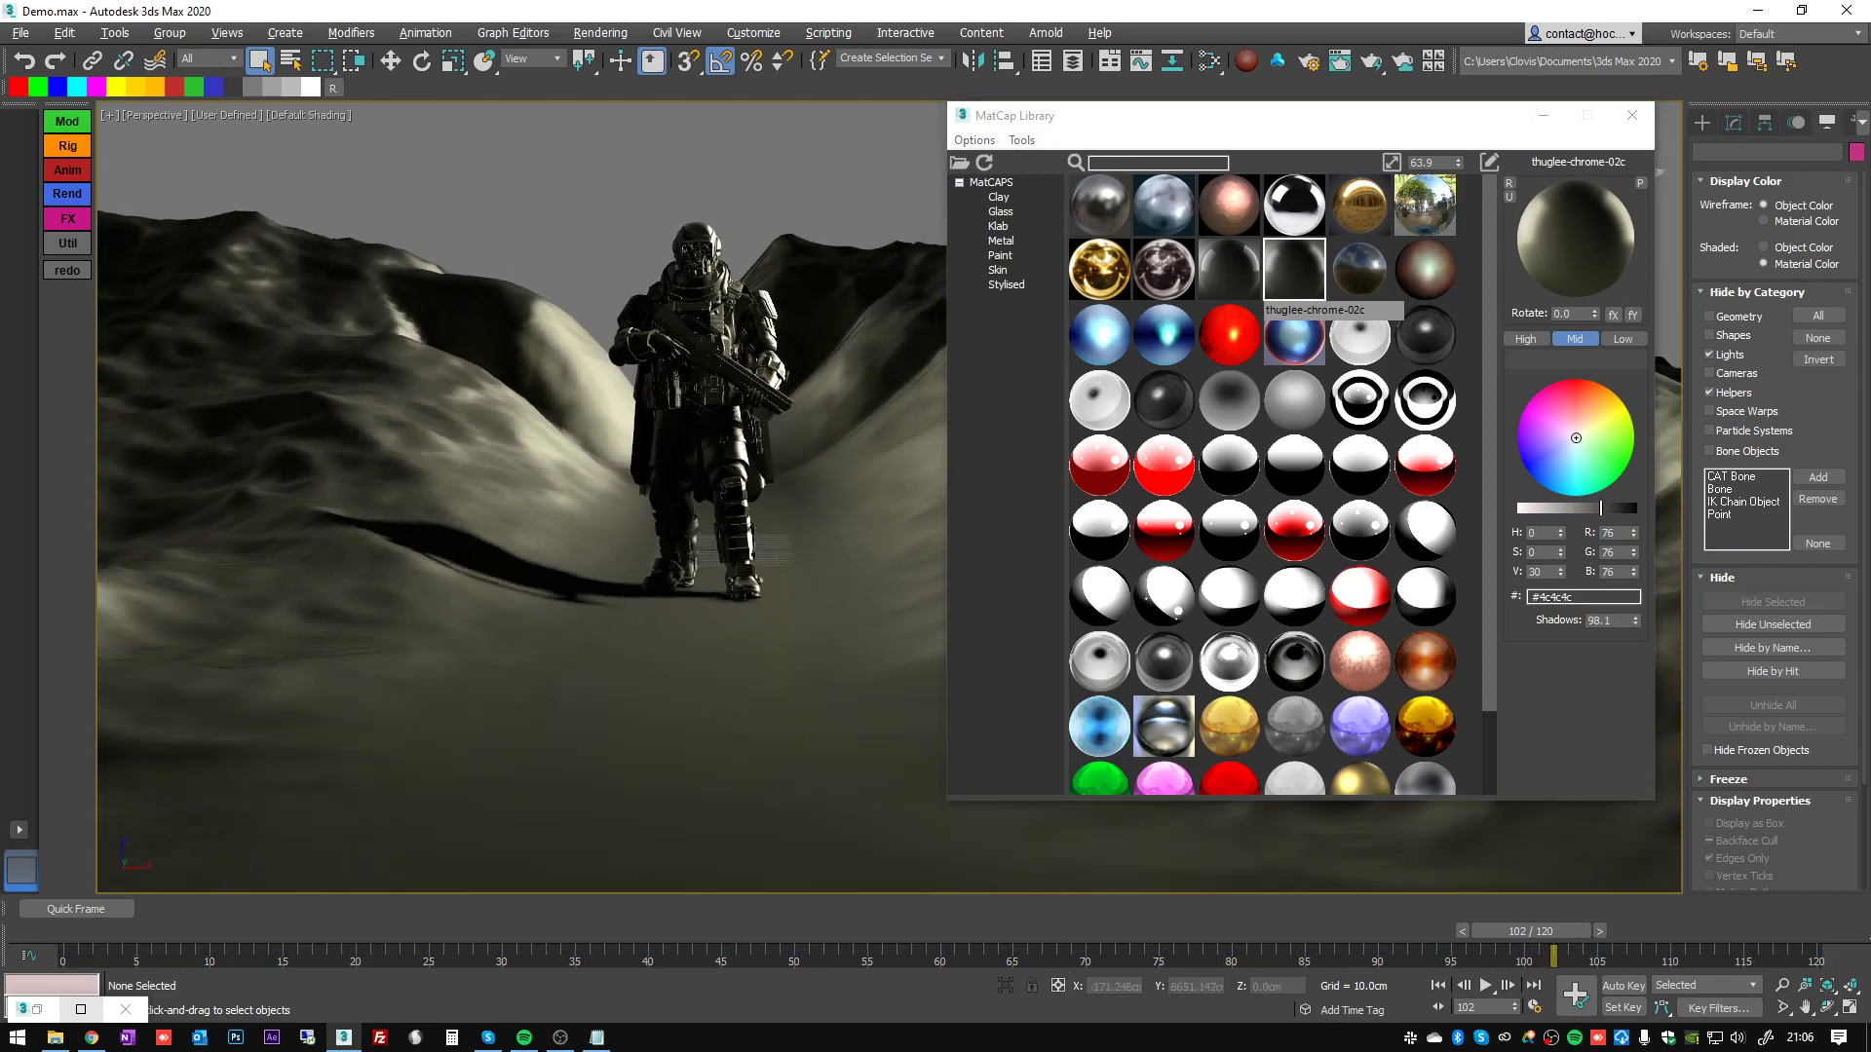
middle_click_drag(749, 322, 682, 312, "alt")
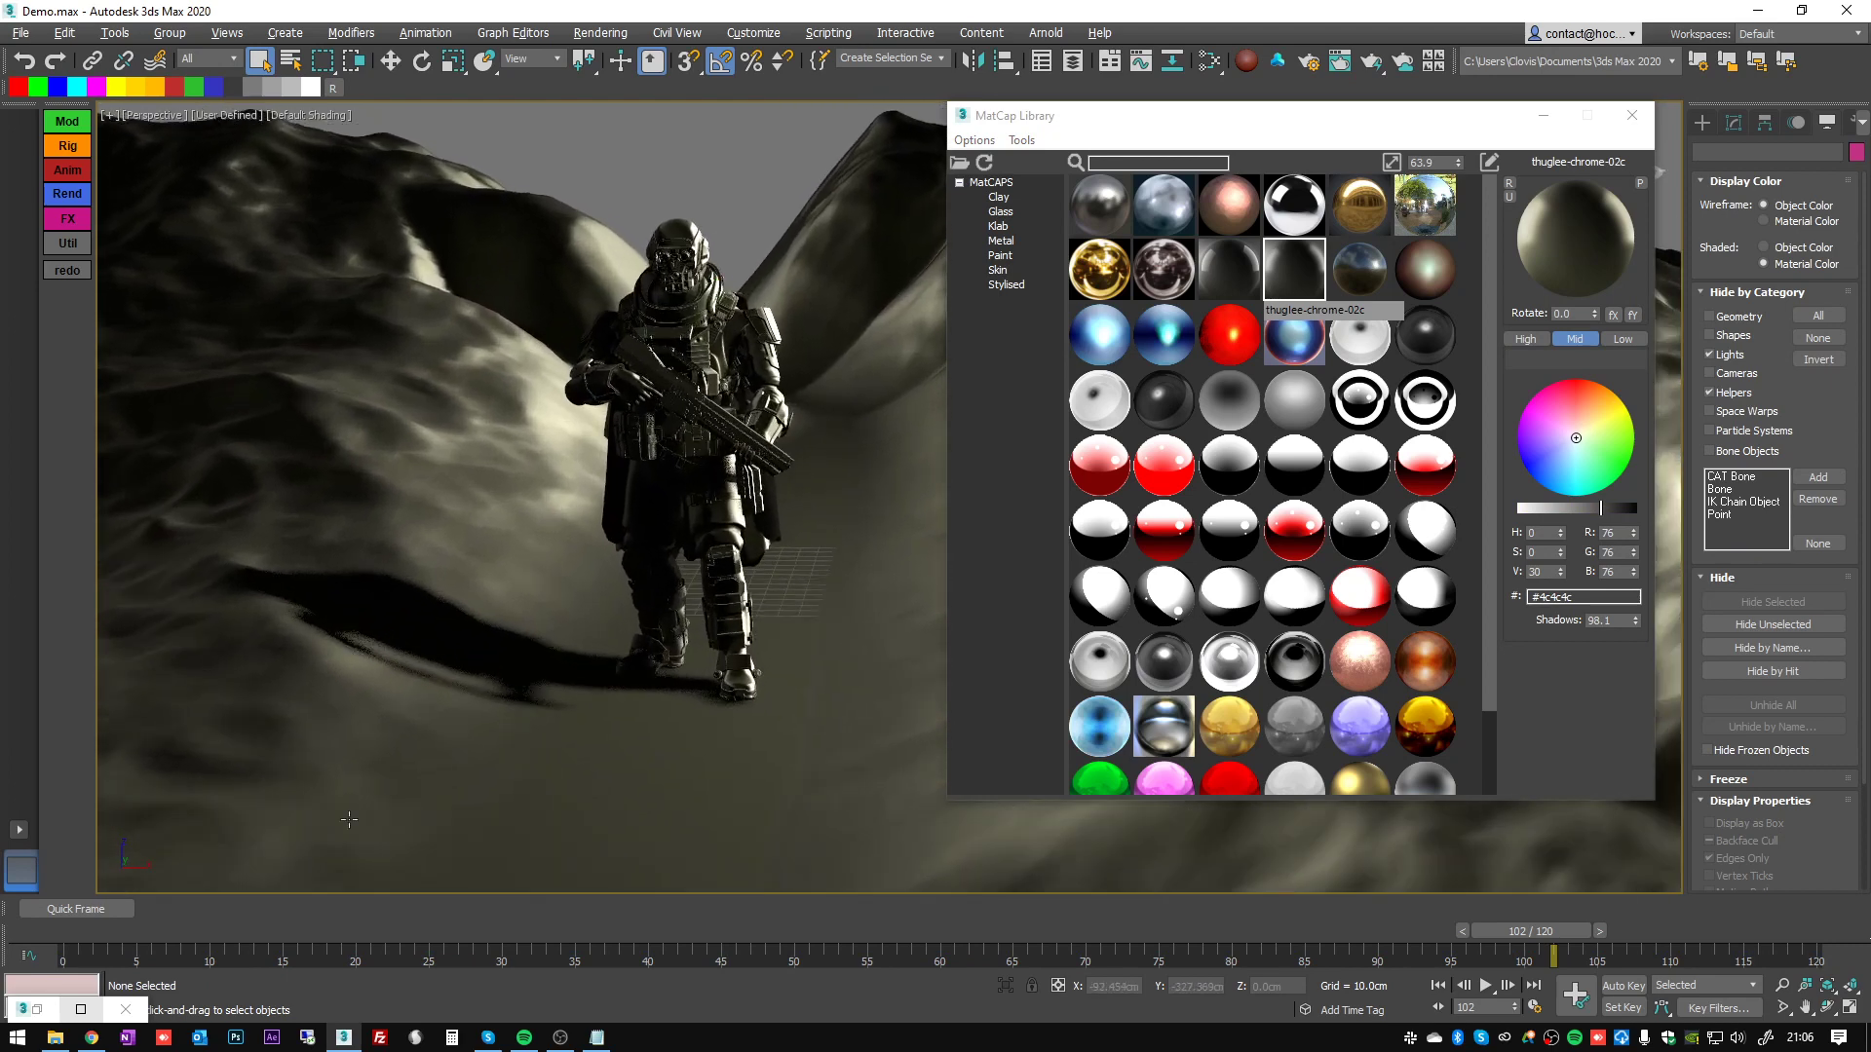
left_click_drag(230, 929, 1323, 893)
left_click(1625, 338)
left_click(1575, 338)
left_click(1538, 339)
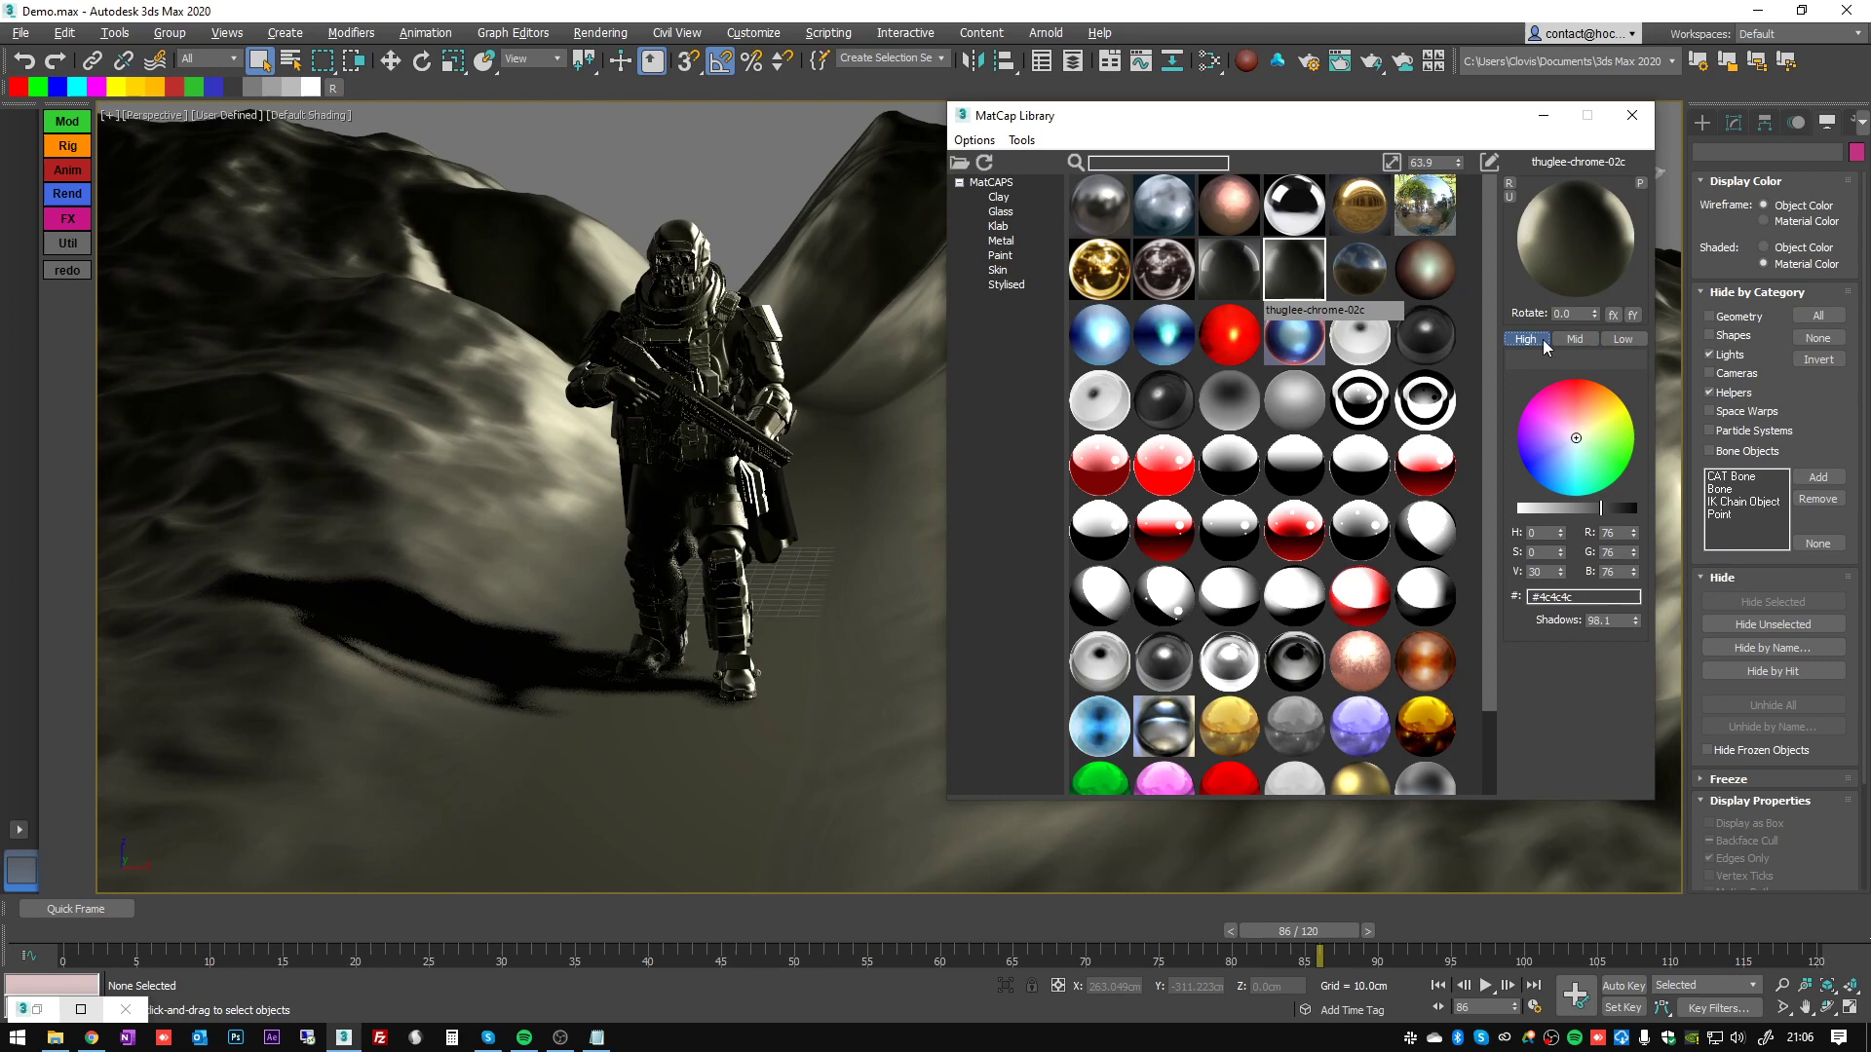
left_click(1576, 339)
- Apply thuglee-chrome-02b to the character and terrain, set Shadows to 94.9, and clear the selection
left_click_drag(779, 195, 466, 762)
left_click(1220, 276)
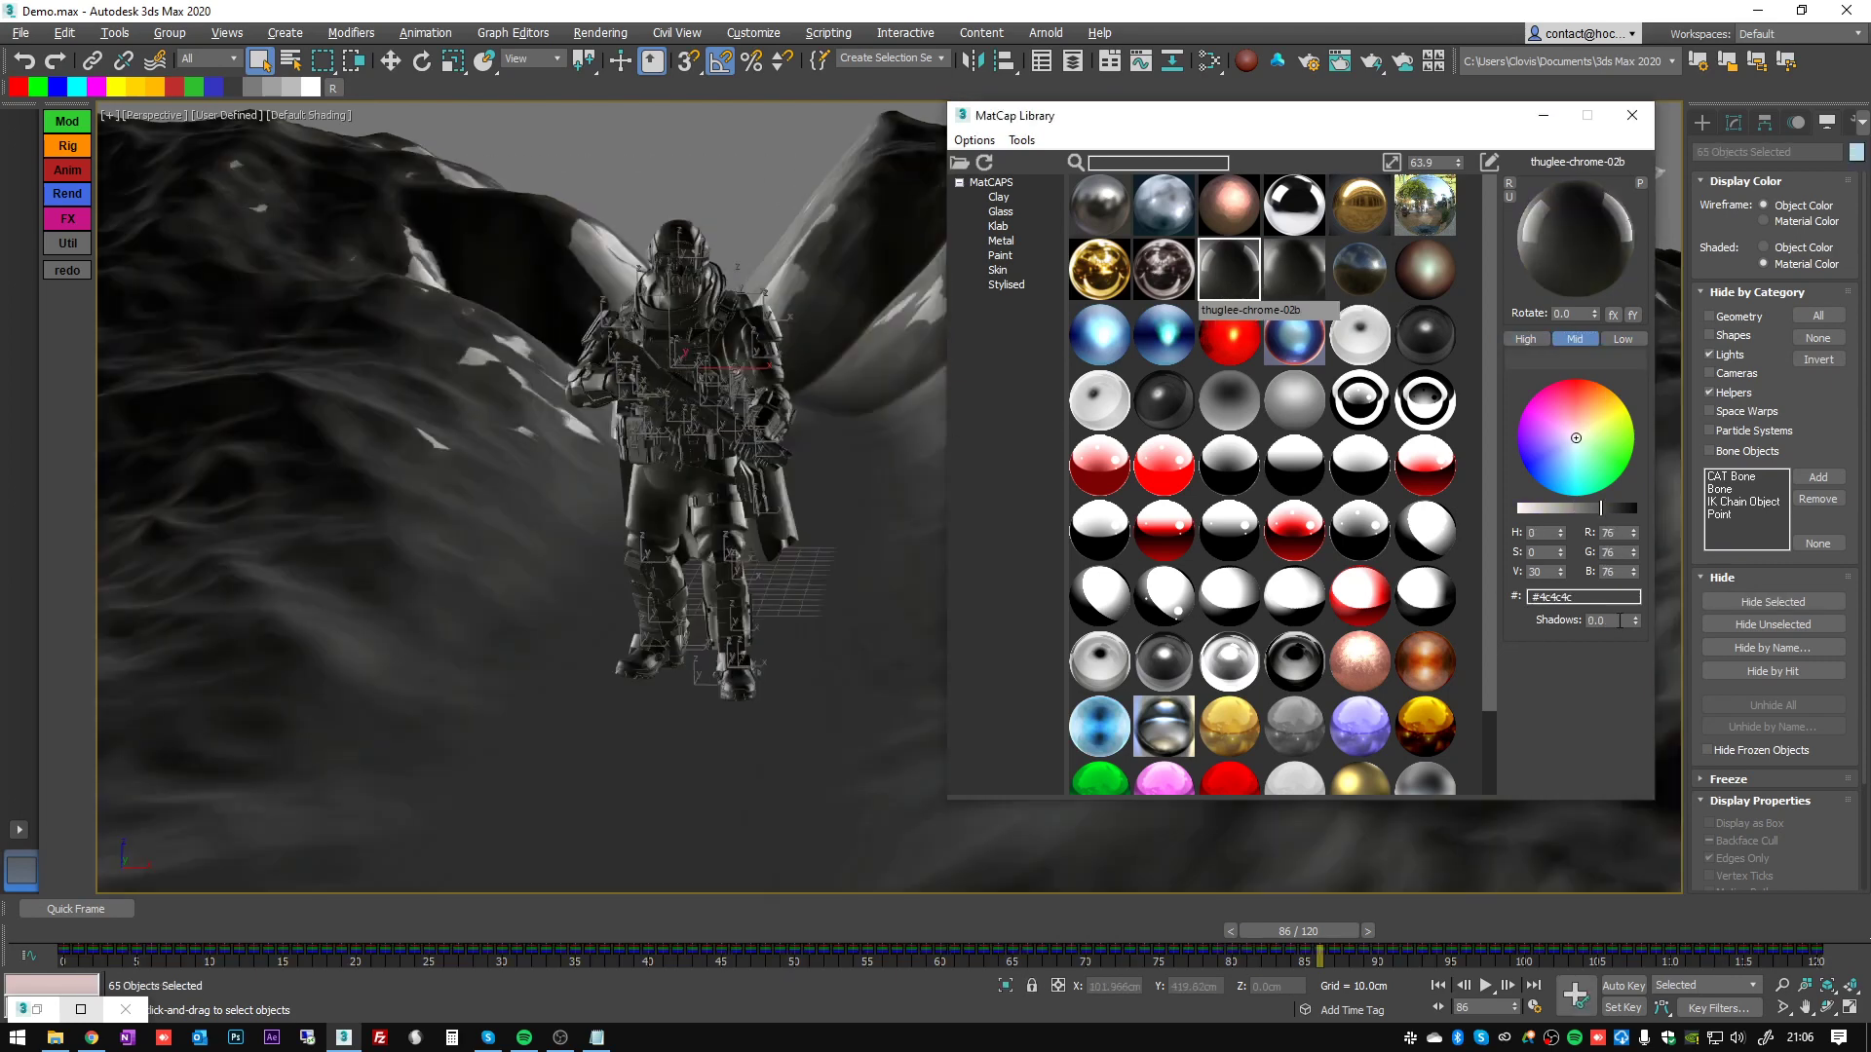
left_click_drag(1637, 573, 1446, 709)
left_click(775, 204)
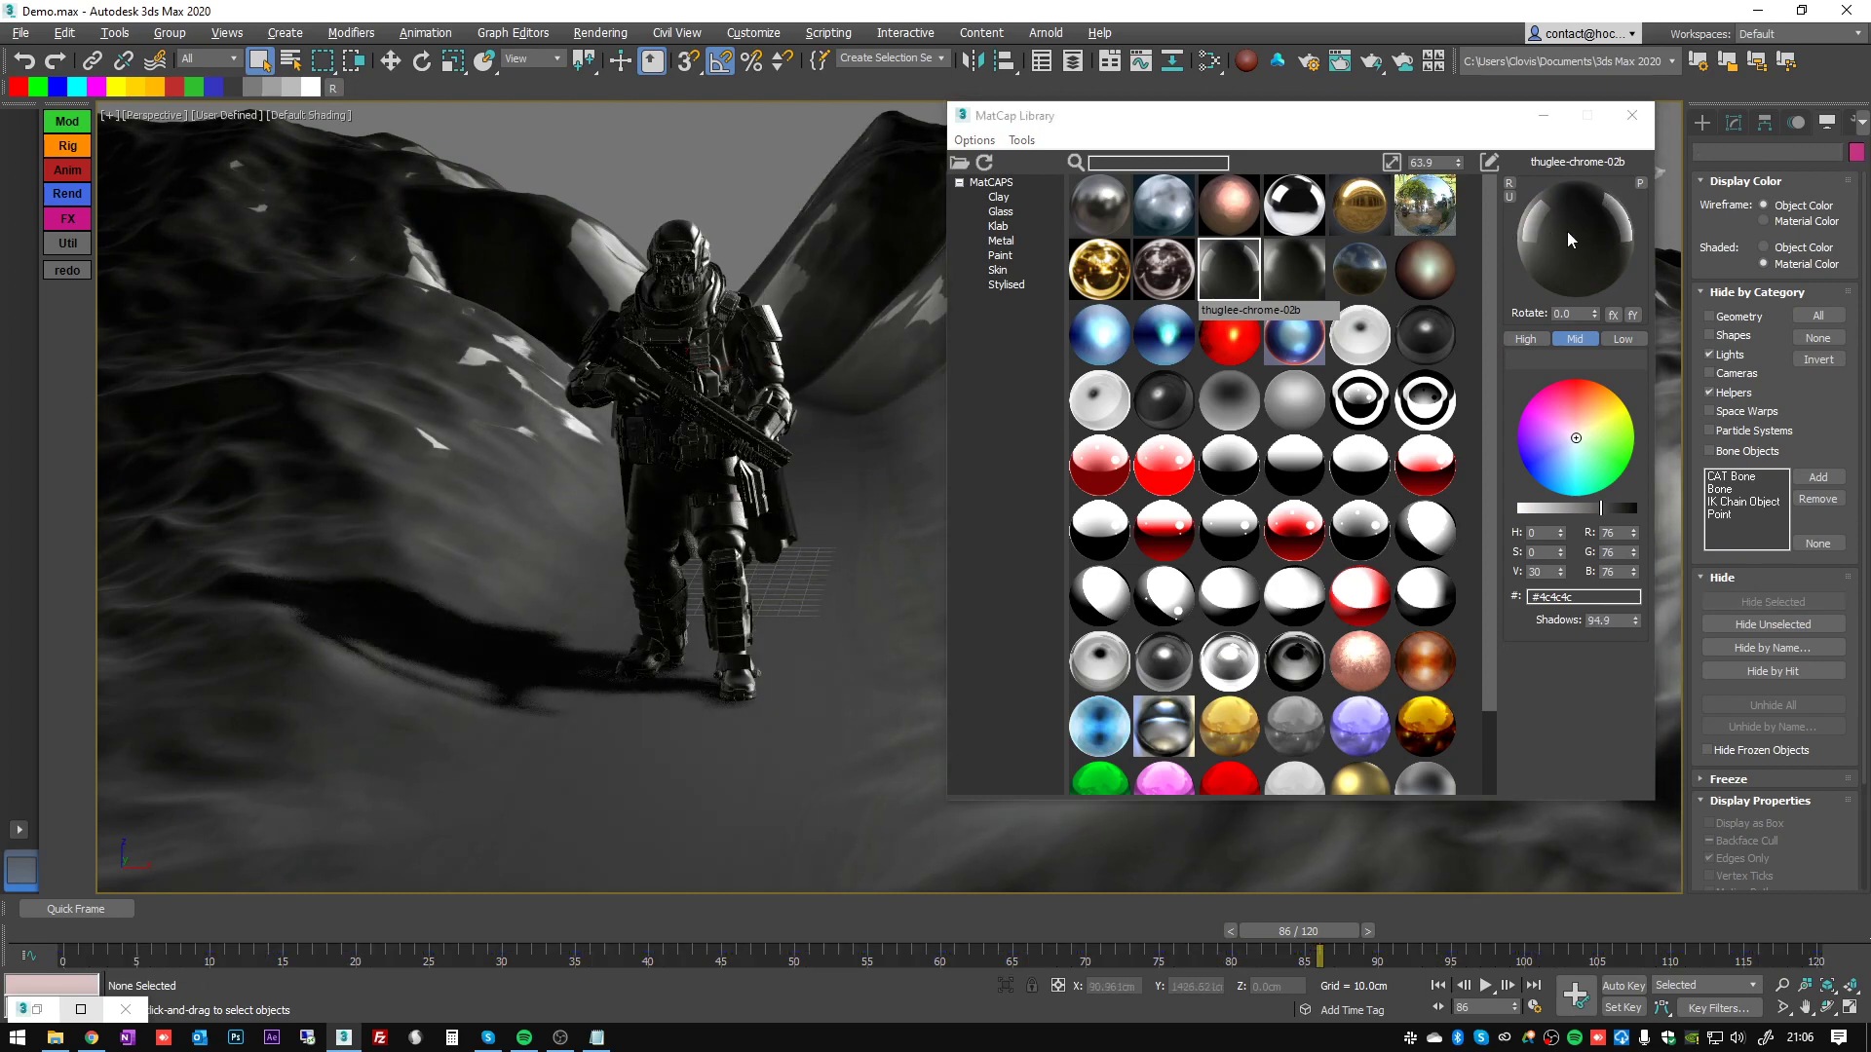
- Lower the matcap's Shadows value to 73.4
middle_click_drag(671, 280, 708, 265, "alt")
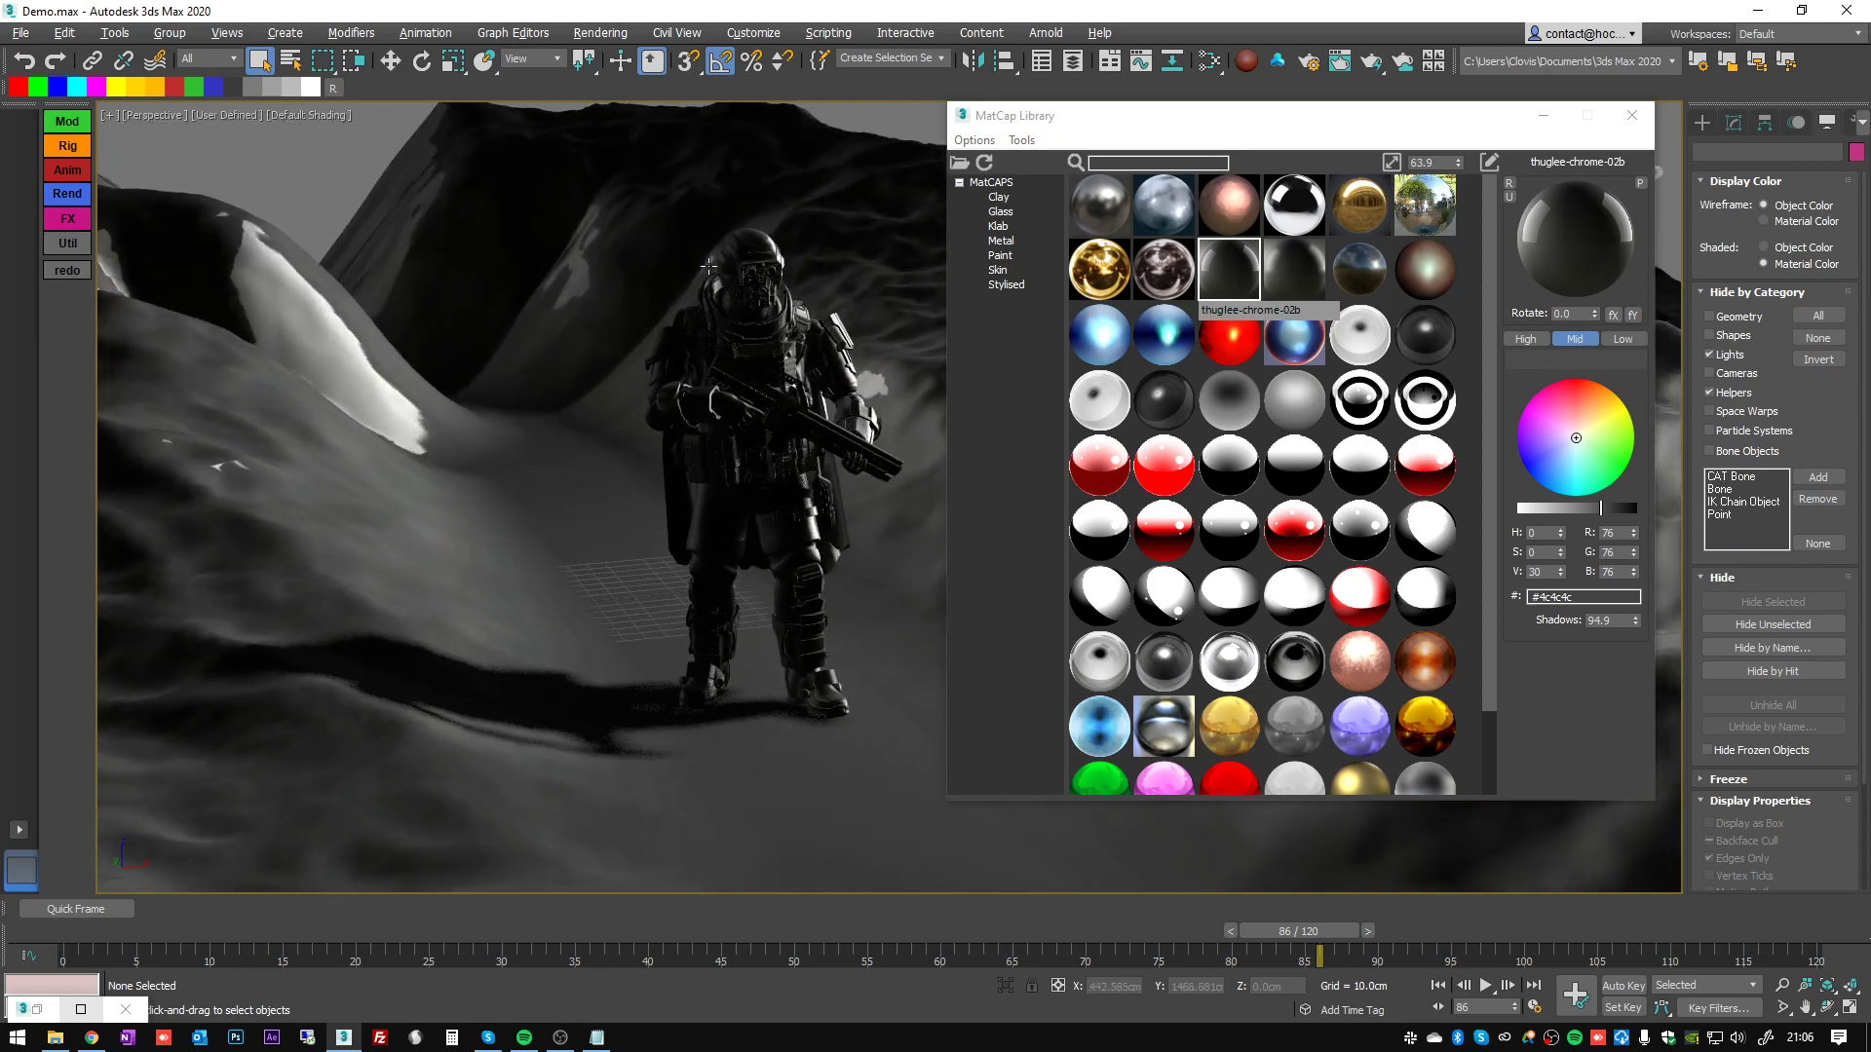
left_click_drag(1635, 622, 1636, 633)
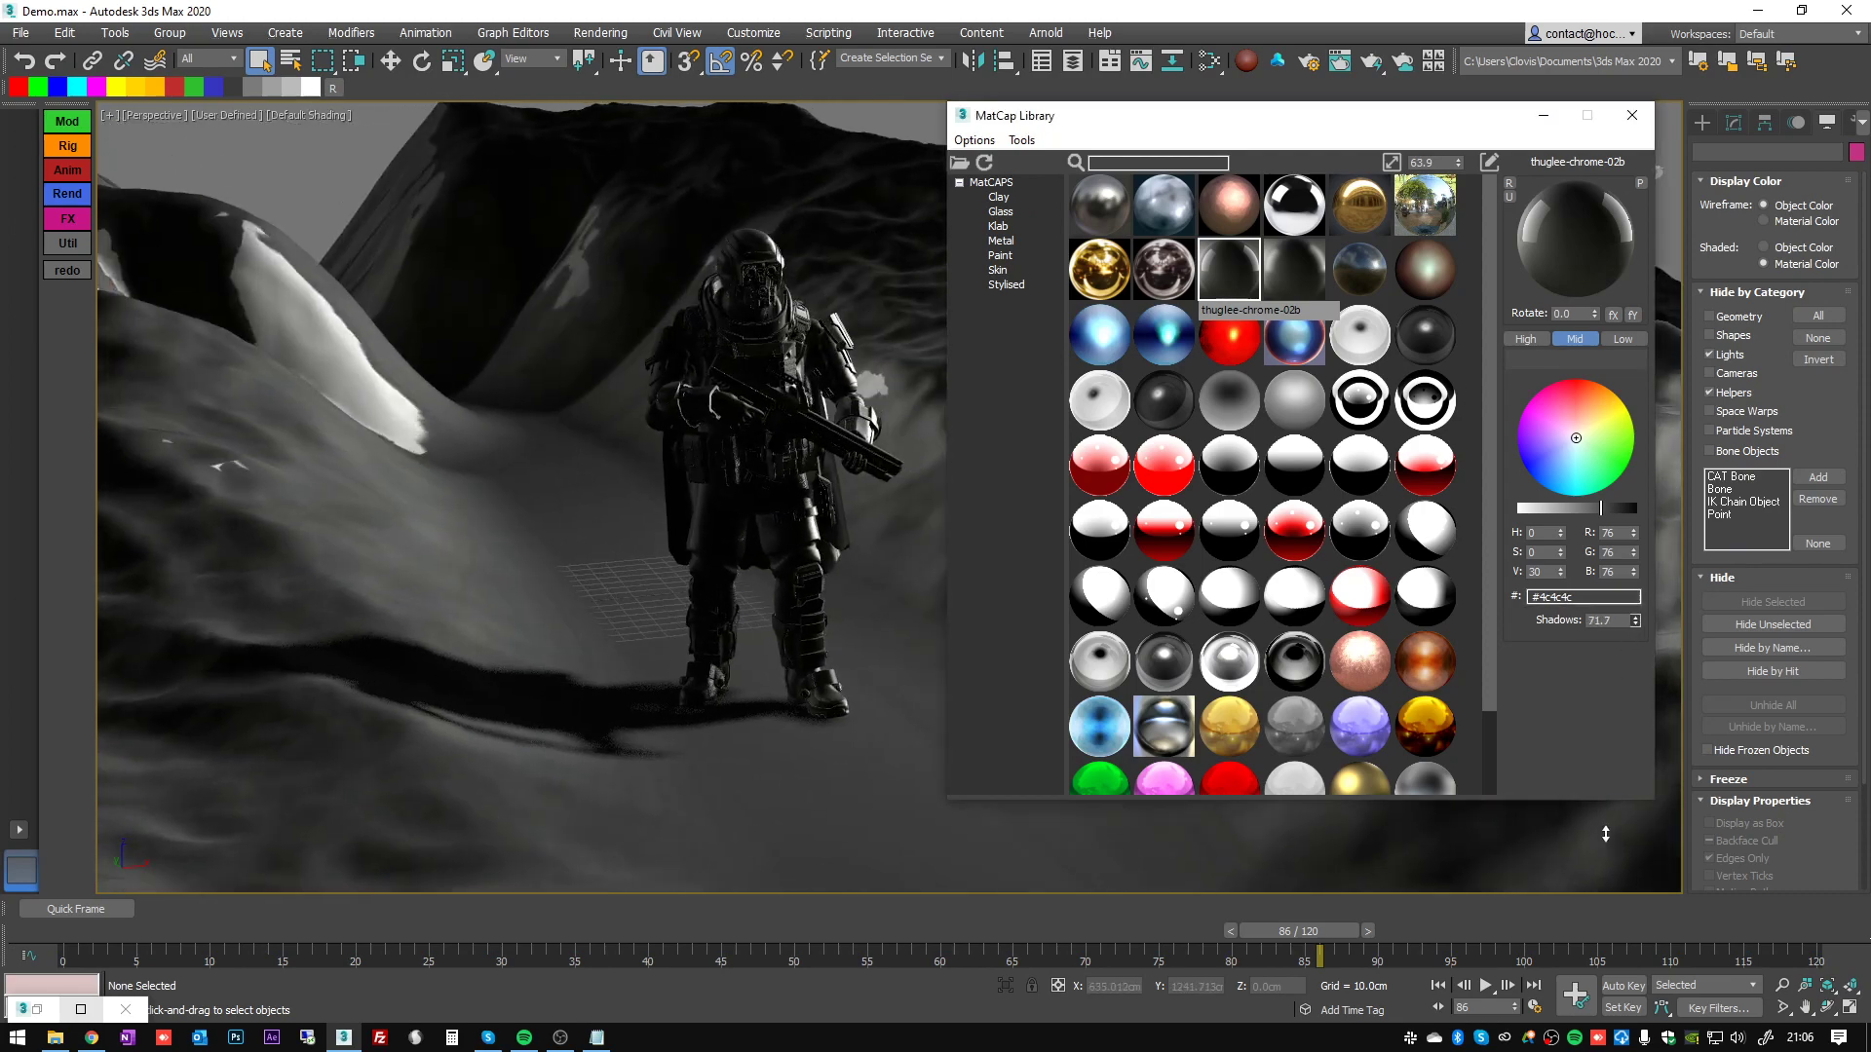
left_click_drag(1606, 834, 1606, 820)
- Unhide the scene lights to examine the light's placement around the character, hide them again, and reposition the library window
left_click(1718, 356)
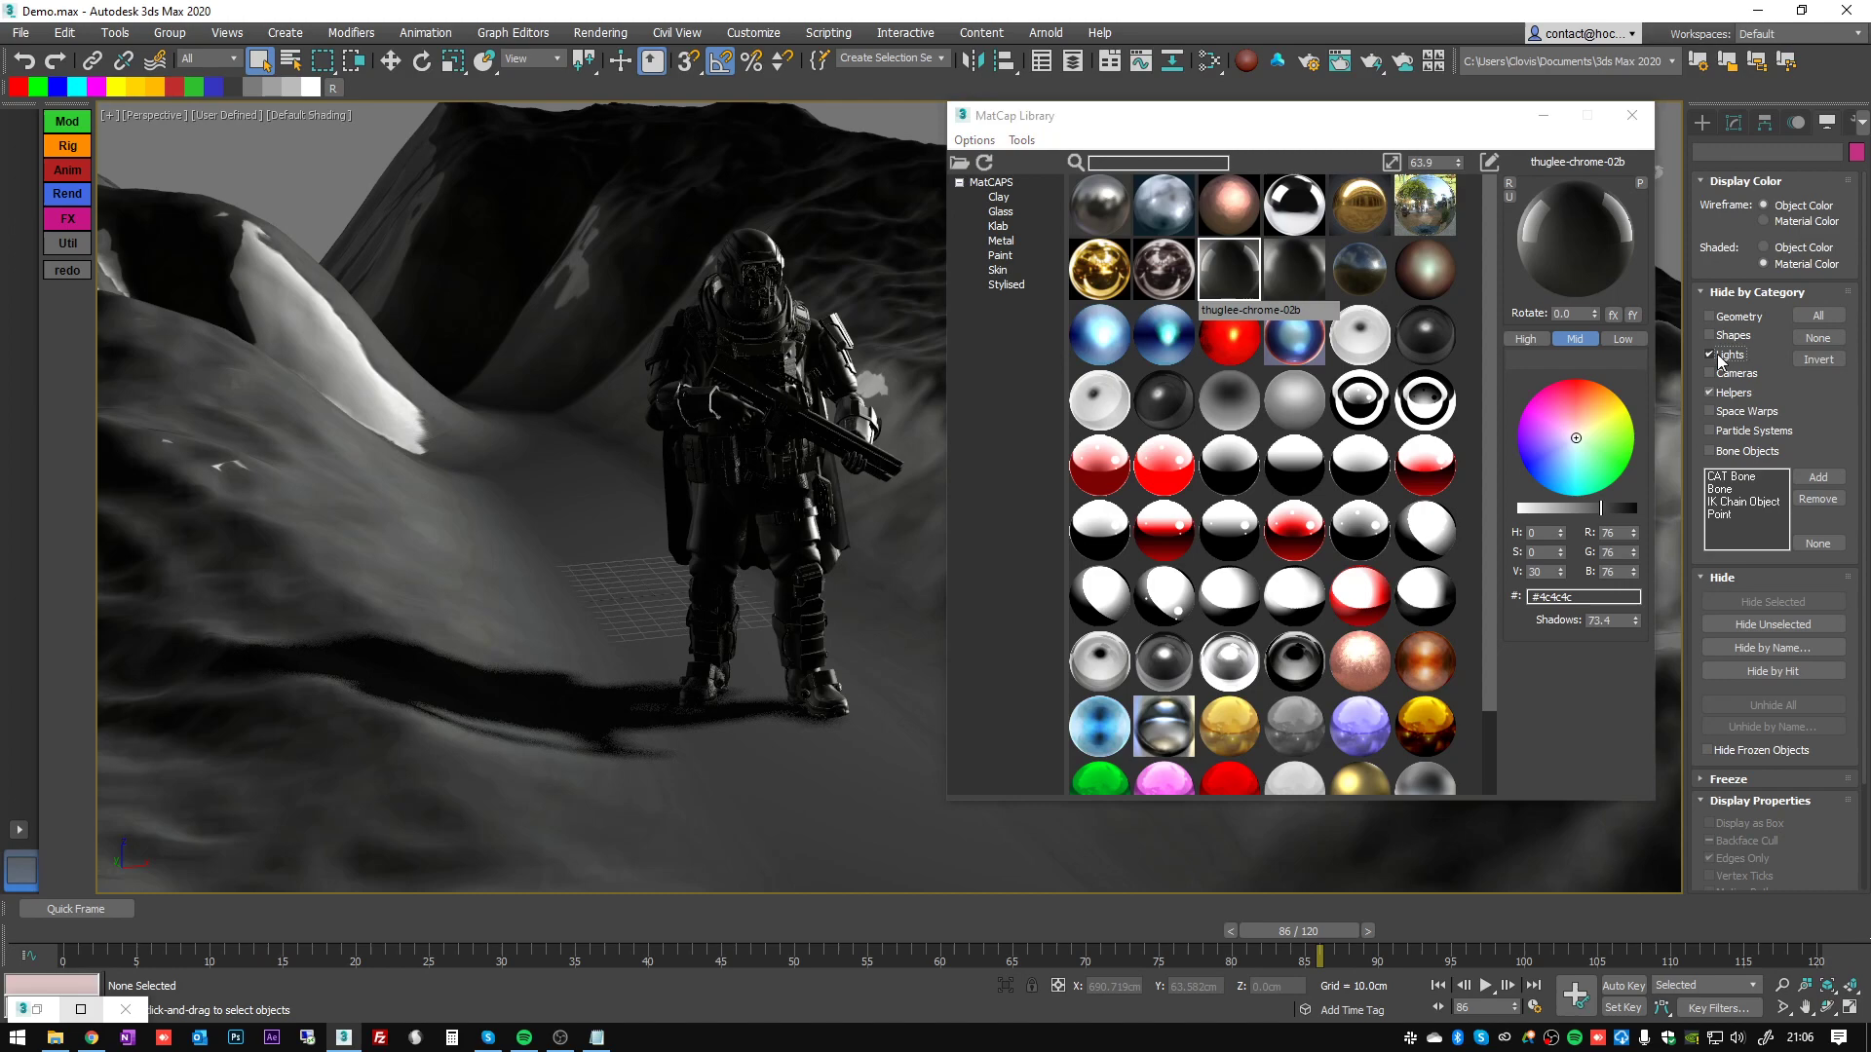
left_click_drag(1449, 124, 1045, 510)
scroll(1257, 263, "down", 6)
middle_click_drag(1257, 264, 1315, 259, "alt")
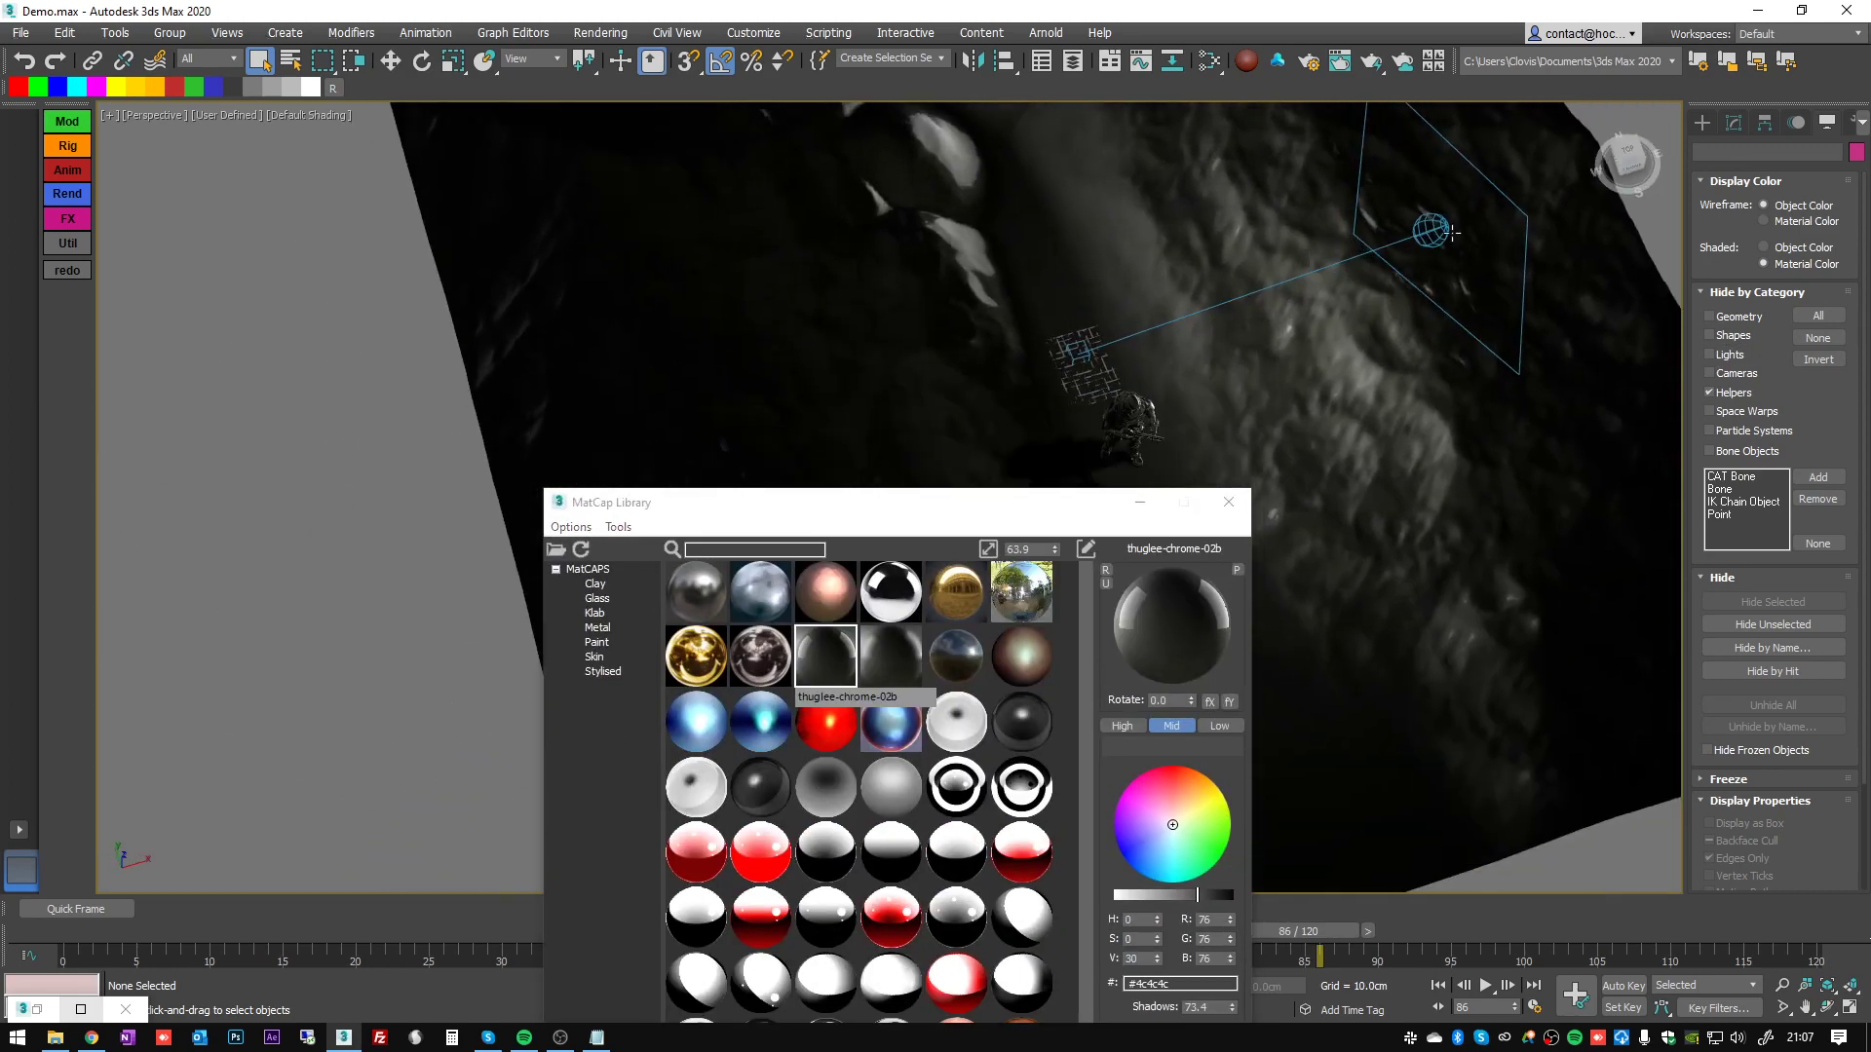
middle_click_drag(1435, 251, 1325, 232, "alt")
scroll(1325, 239, "up", 4)
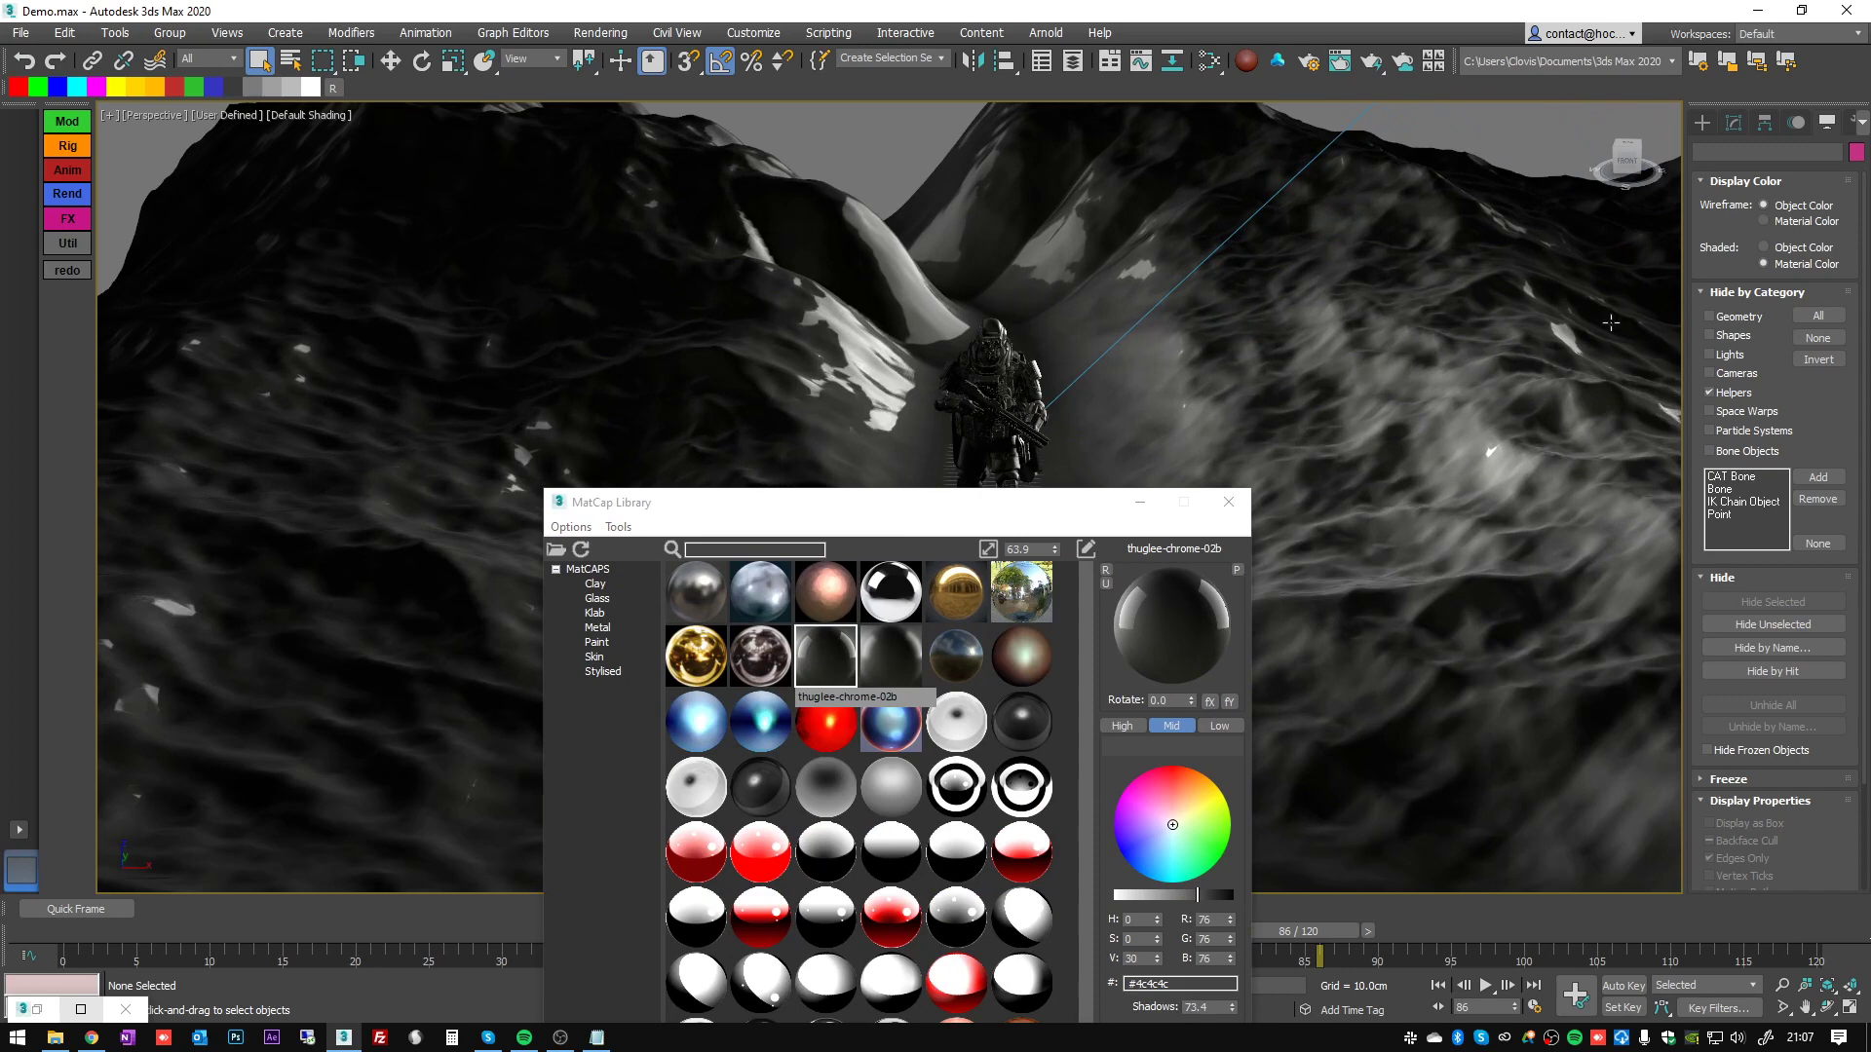
left_click(1710, 355)
left_click_drag(1009, 508, 1476, 266)
middle_click_drag(933, 398, 772, 396)
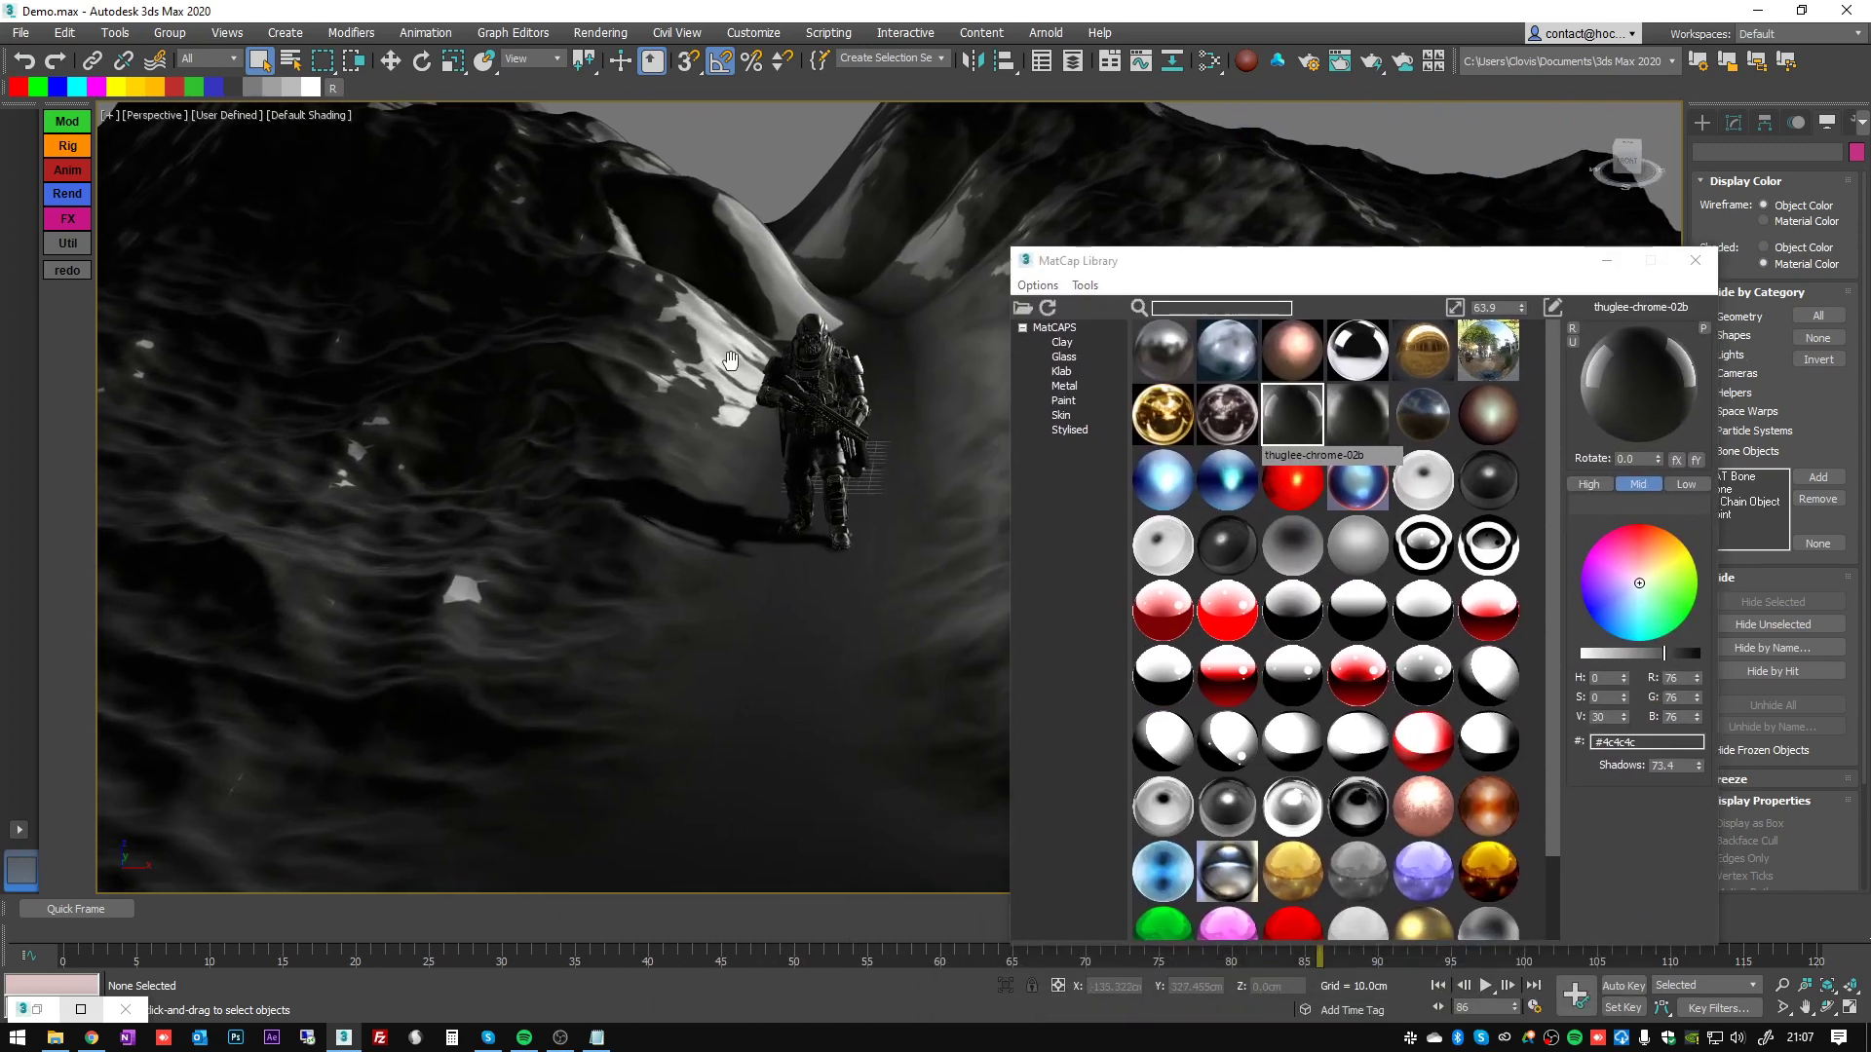
- Reset the matcap's Shadows value to 0 with the character framed up close
scroll(772, 396, "up", 5)
right_click(1699, 766)
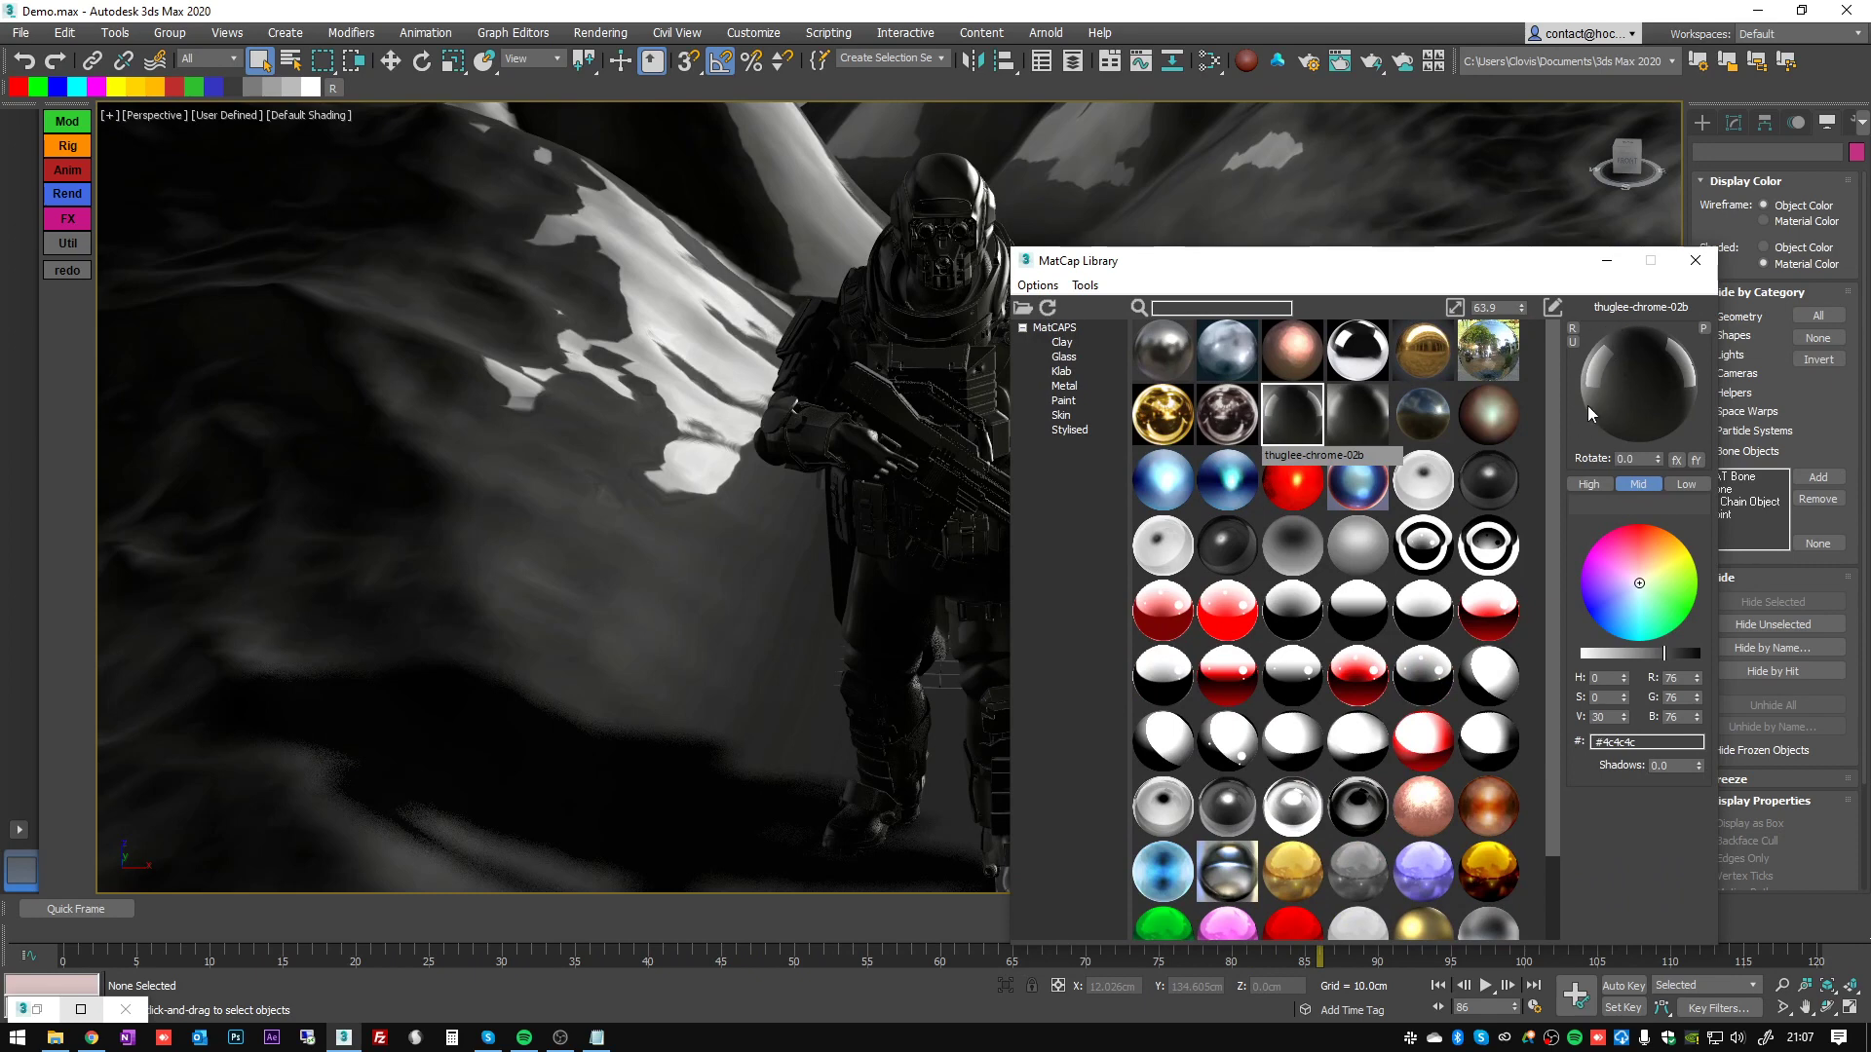
middle_click_drag(798, 373, 654, 366)
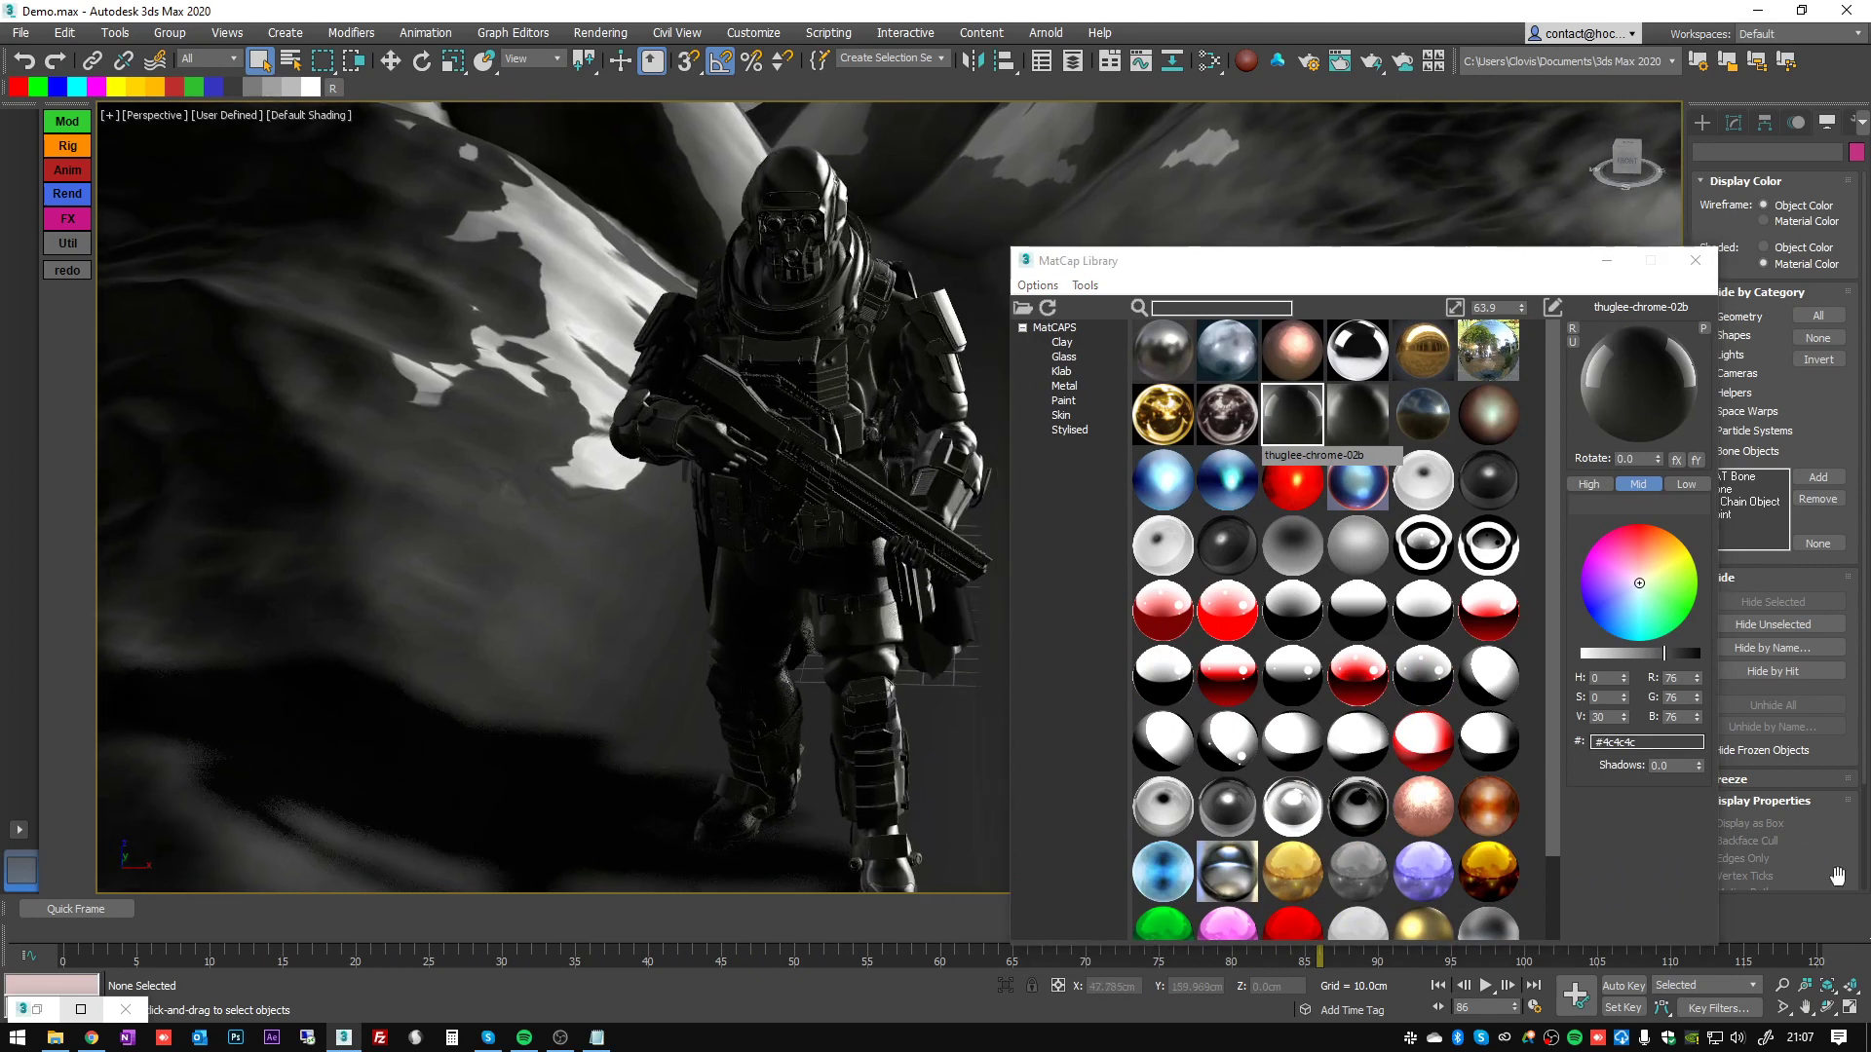
- Select all the scene objects and set the matcap's Shadows to 82.3
left_click(1699, 768)
left_click(864, 423)
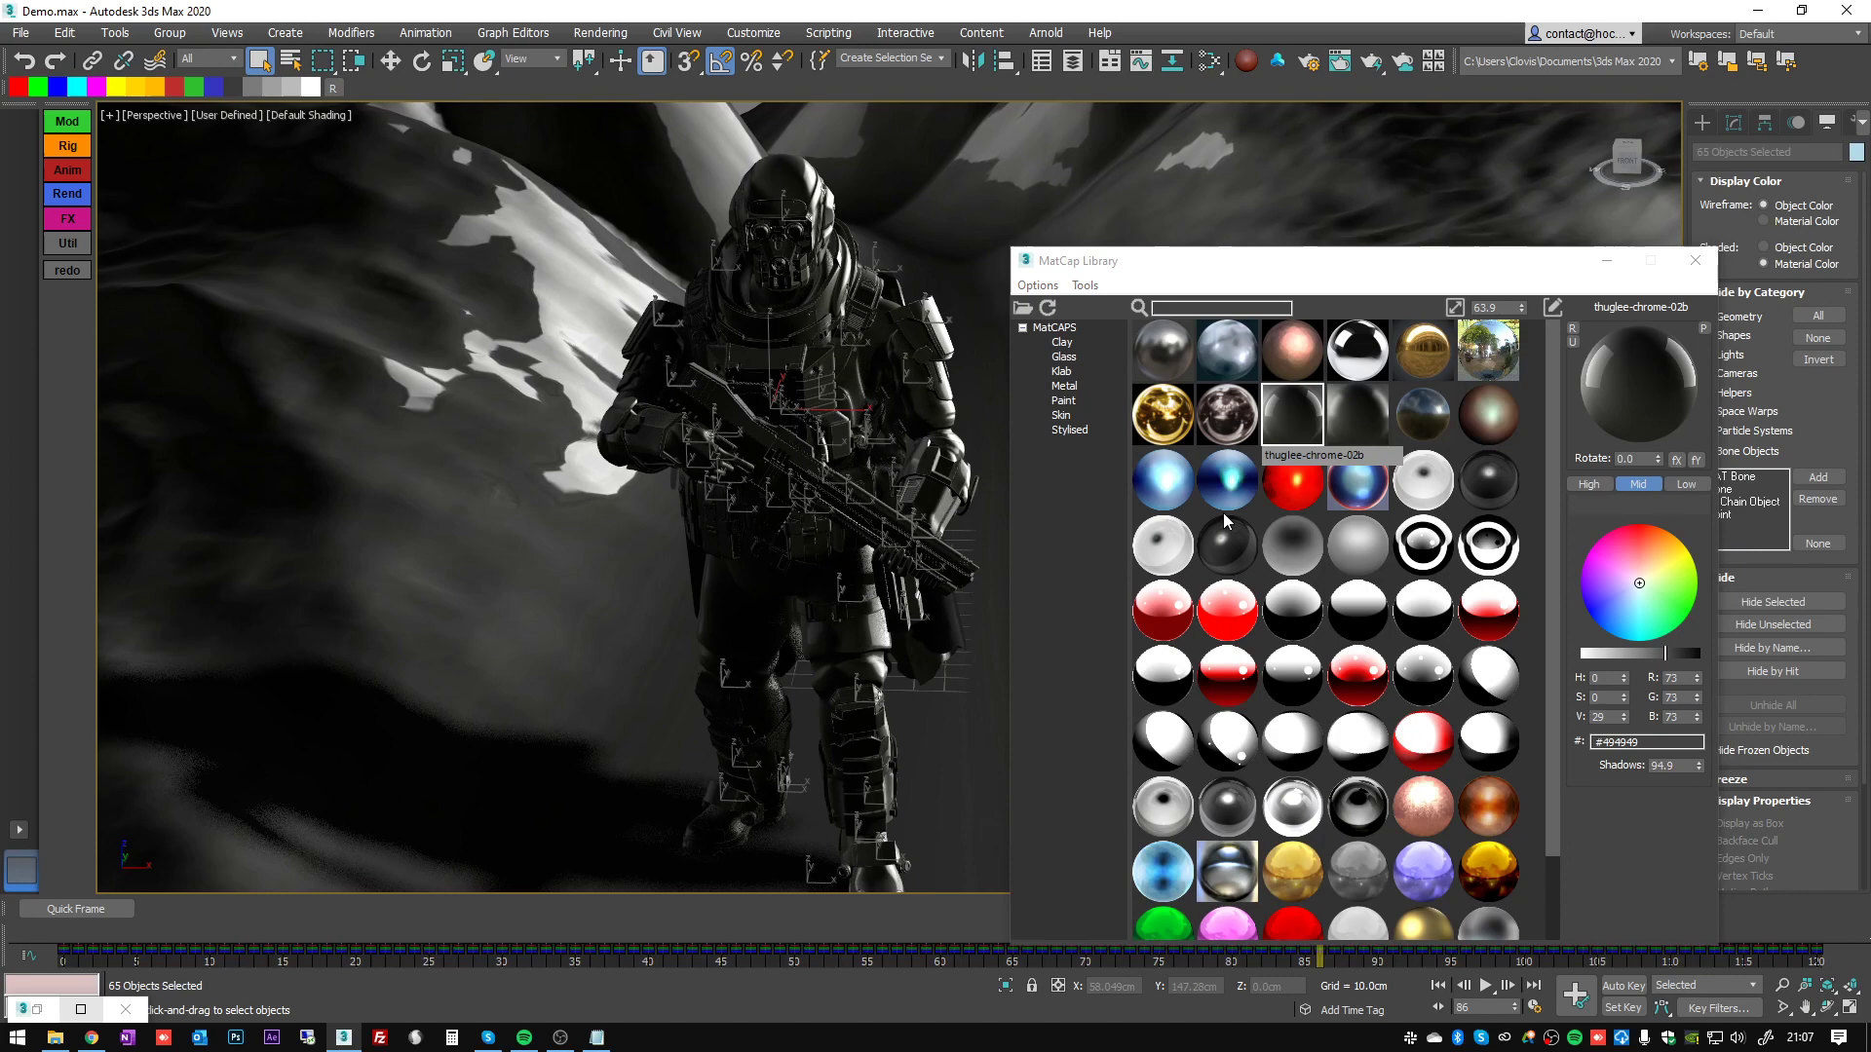
right_click(1699, 767)
left_click_drag(1700, 767, 1114, 1021)
middle_click_drag(765, 562, 930, 487, "alt")
- Rotate the thuglee-chrome-02b matcap to 116.5 and clear the selection
left_click_drag(1652, 458, 1653, 390)
left_click_drag(1658, 459, 1633, 219)
middle_click_drag(594, 575, 723, 556, "alt")
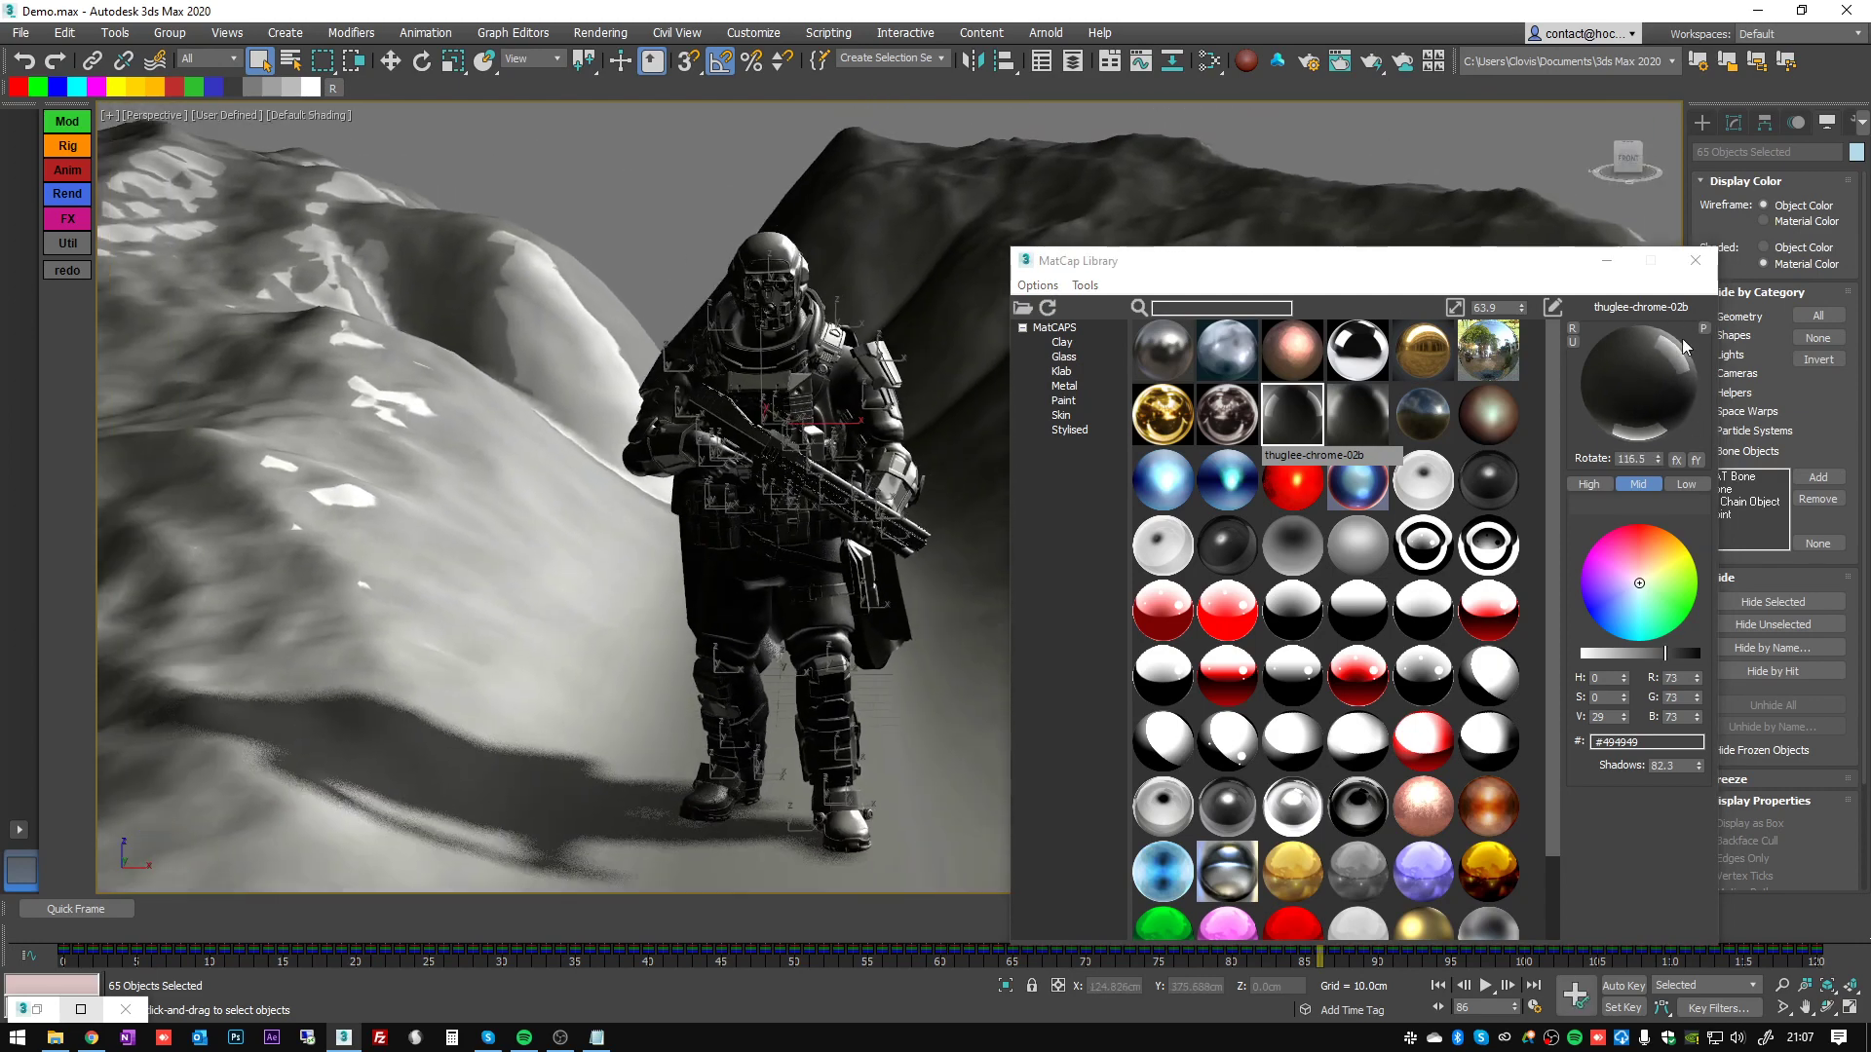
middle_click_drag(779, 457, 821, 336, "alt")
scroll(778, 457, "down", 2)
left_click(868, 303)
- Scrub the animation to frame 34, view the shadowed character from another angle, and reposition the library window
scroll(816, 365, "up", 2)
left_click_drag(89, 931, 560, 935)
middle_click_drag(679, 673, 761, 504, "alt")
scroll(751, 504, "up", 4)
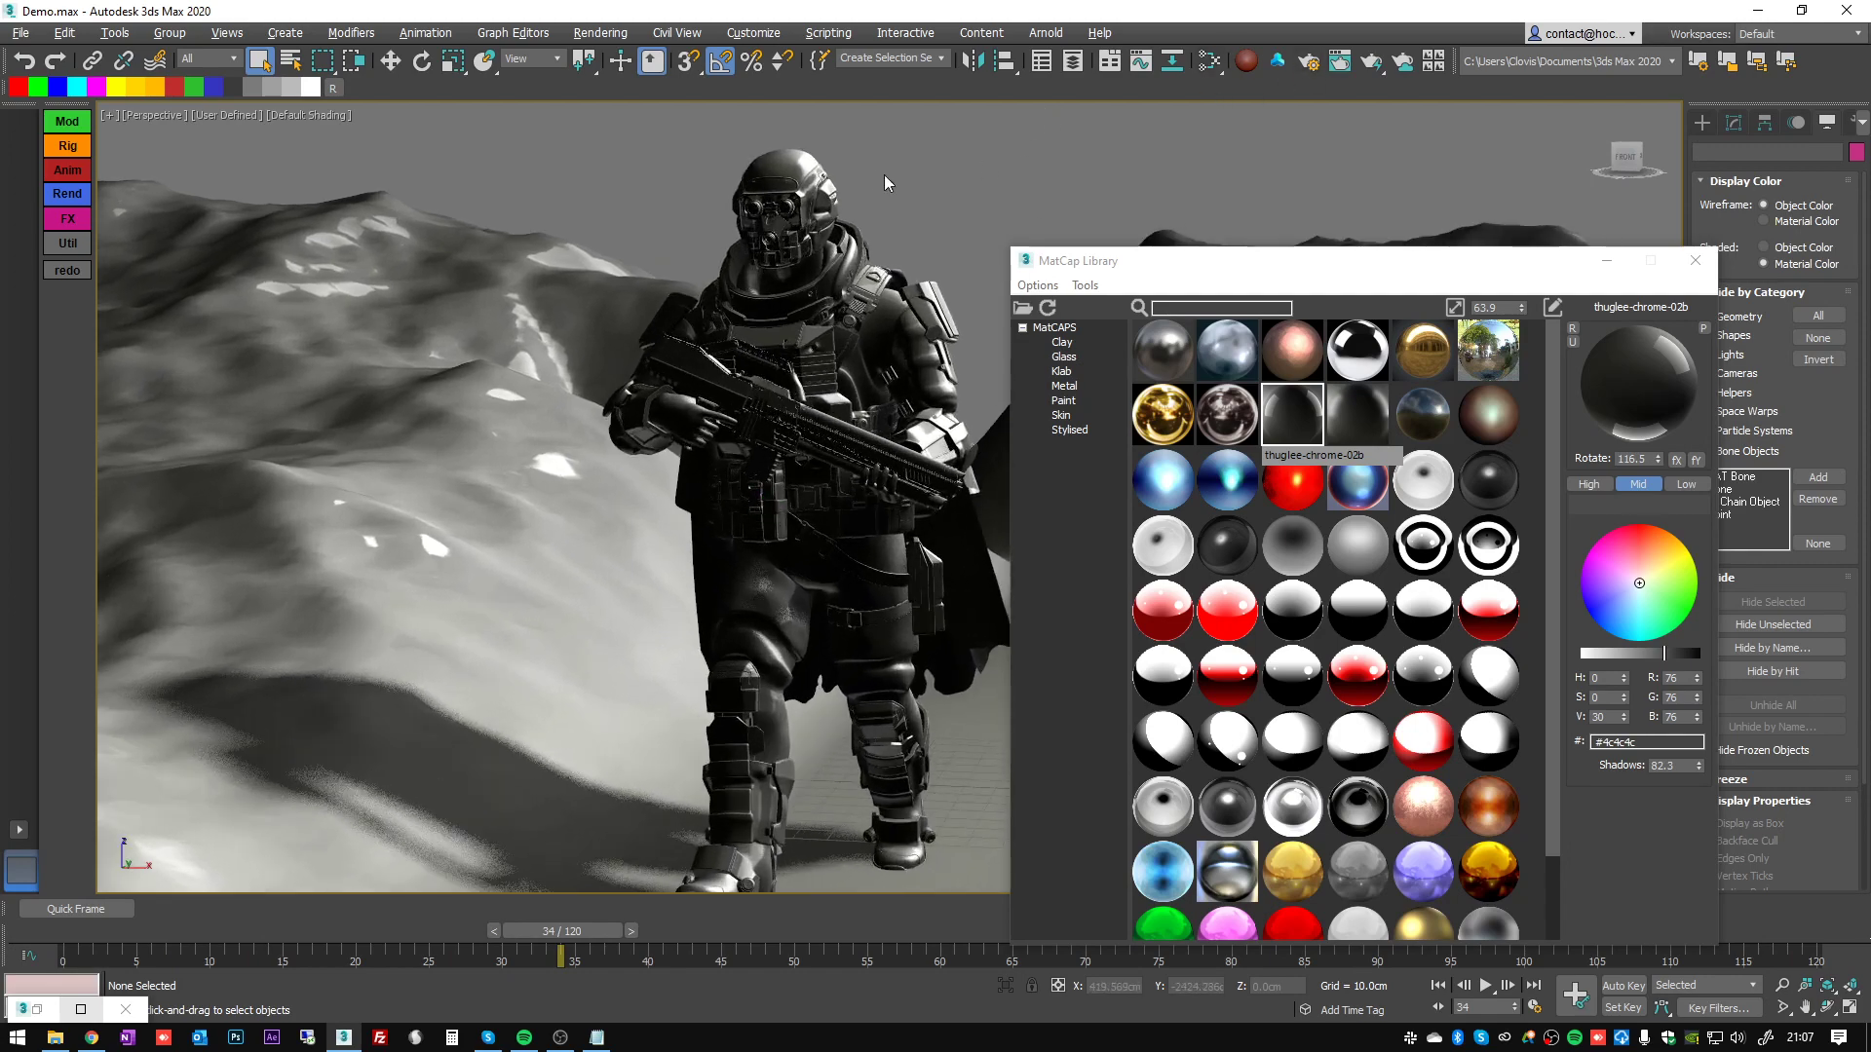
middle_click_drag(884, 182, 848, 279, "alt")
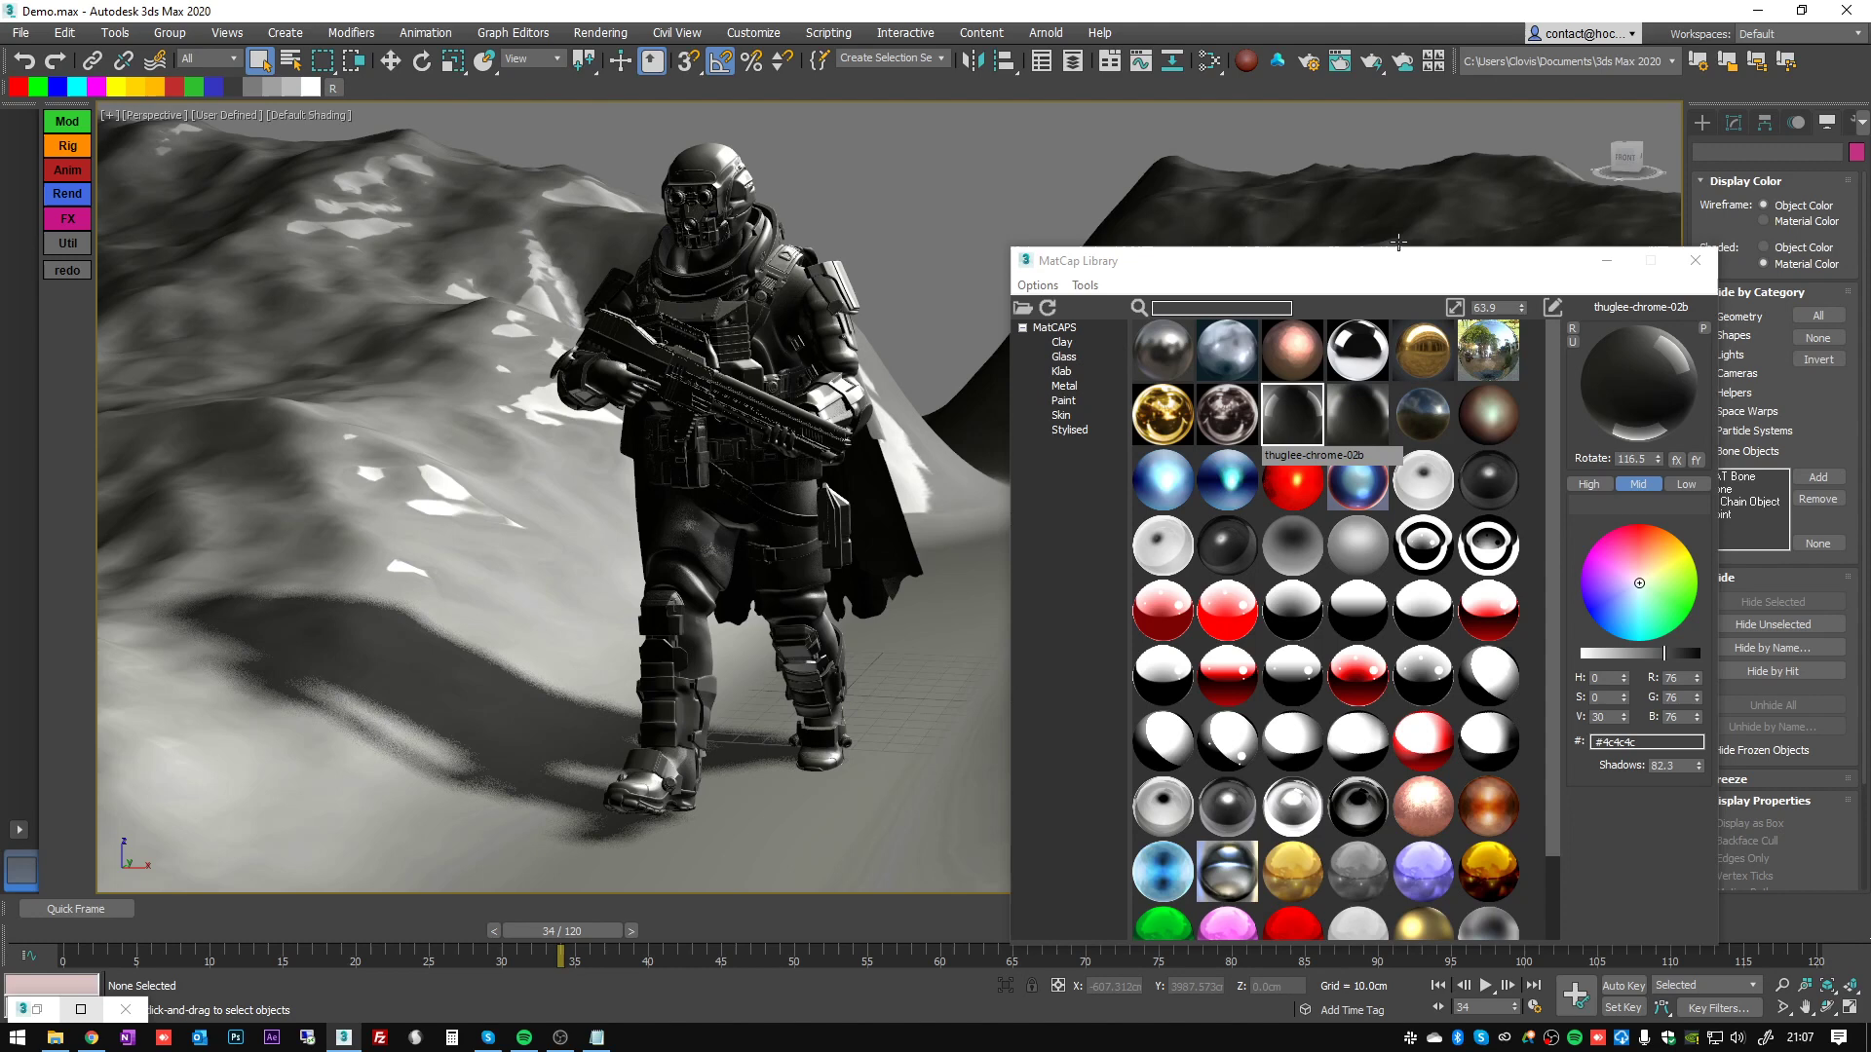
left_click_drag(1399, 259, 1375, 165)
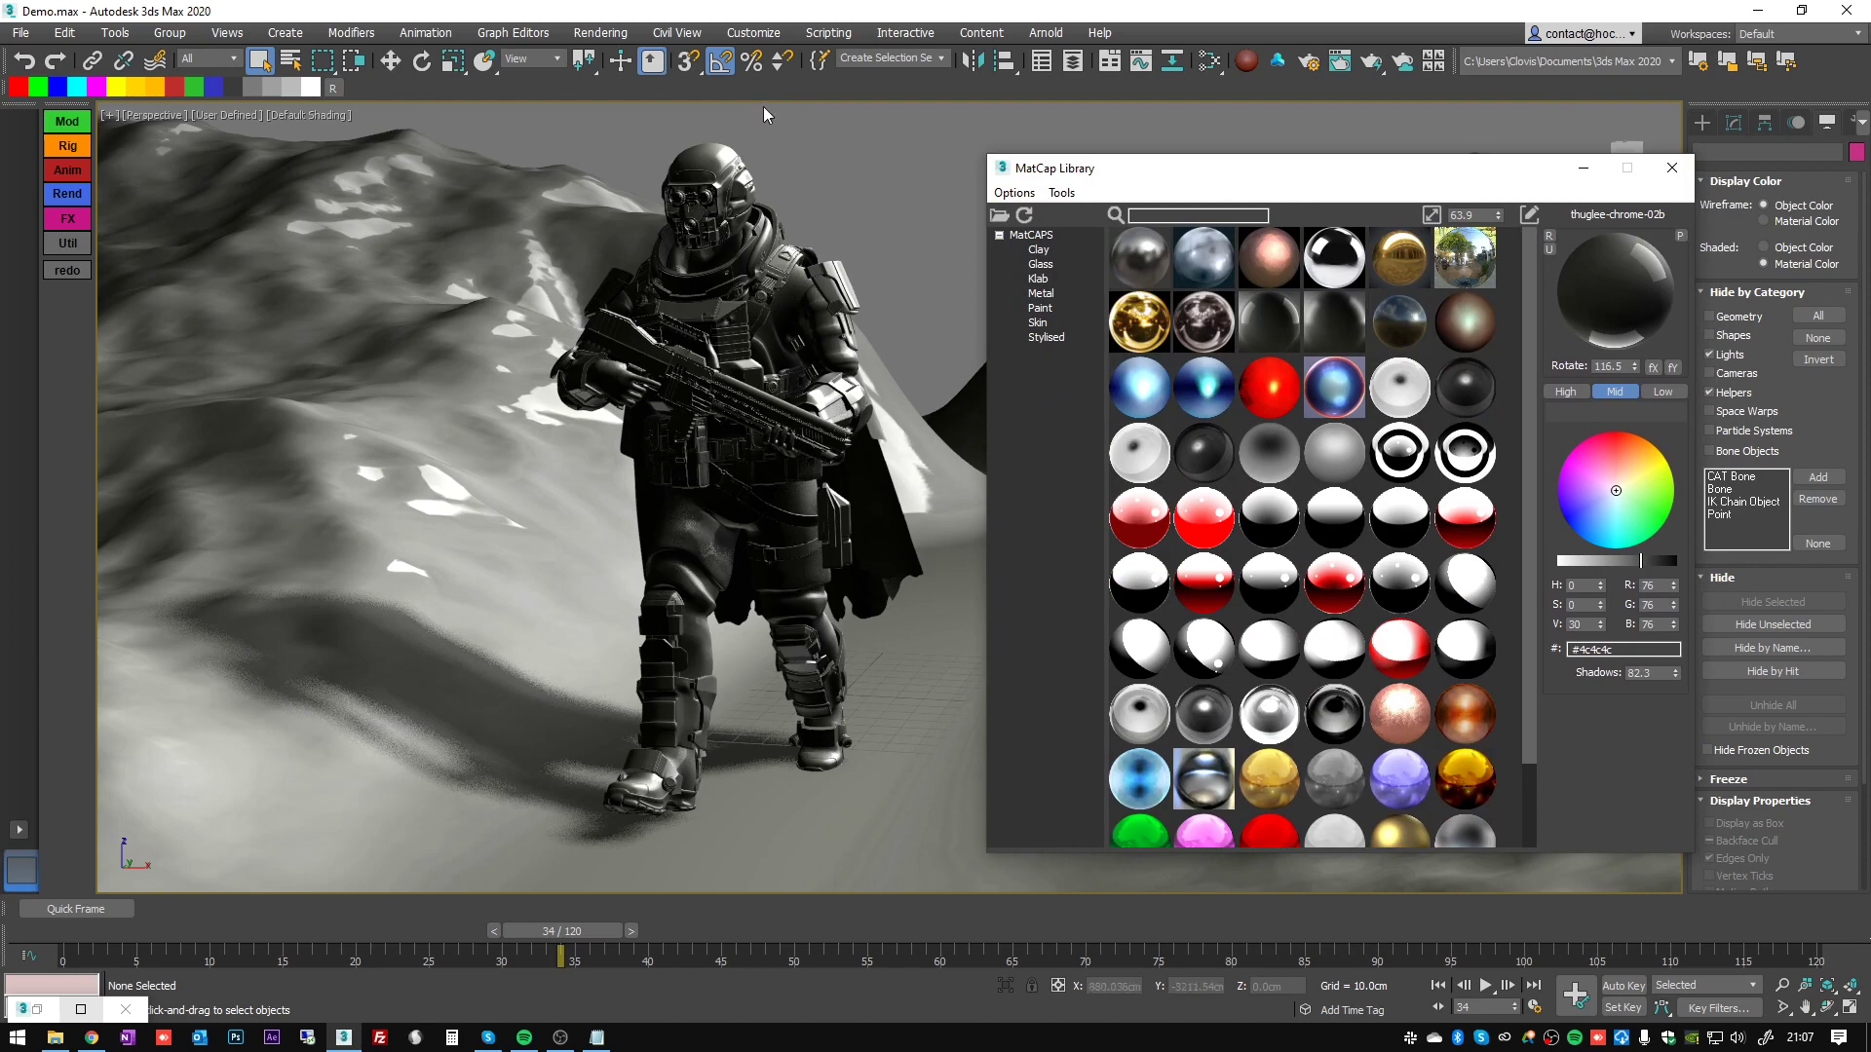
- Select all the objects and apply the test_gold matcap, followed by the Gold matcap
left_click(904, 148)
key("ctrl+a")
left_click(1139, 323)
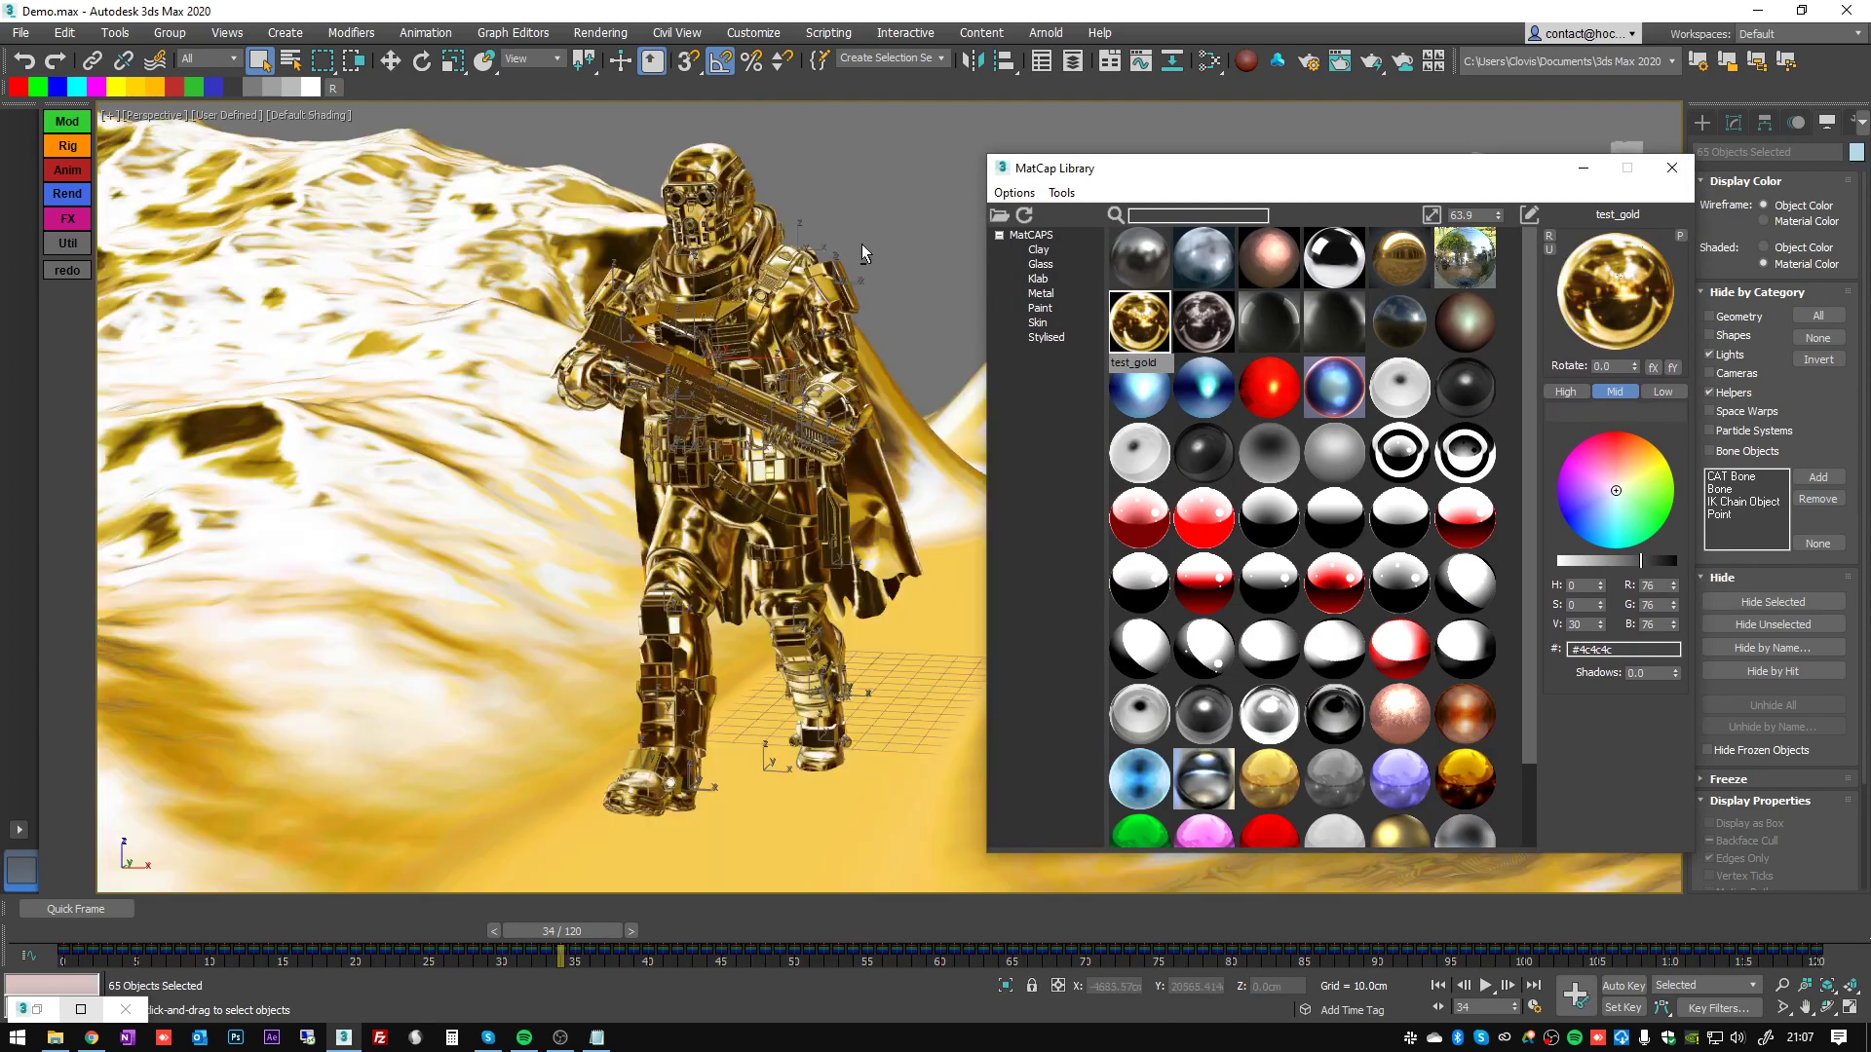
middle_click_drag(862, 244, 898, 273, "alt")
left_click(1268, 780)
mouse_move(857, 371)
middle_mouse_down("alt")
mouse_move(925, 380)
mouse_move(819, 375)
mouse_move(877, 376)
middle_mouse_up("alt")
- Show the Glass matcaps and try the black-green one and the pale cyan one on all objects
left_click(1041, 264)
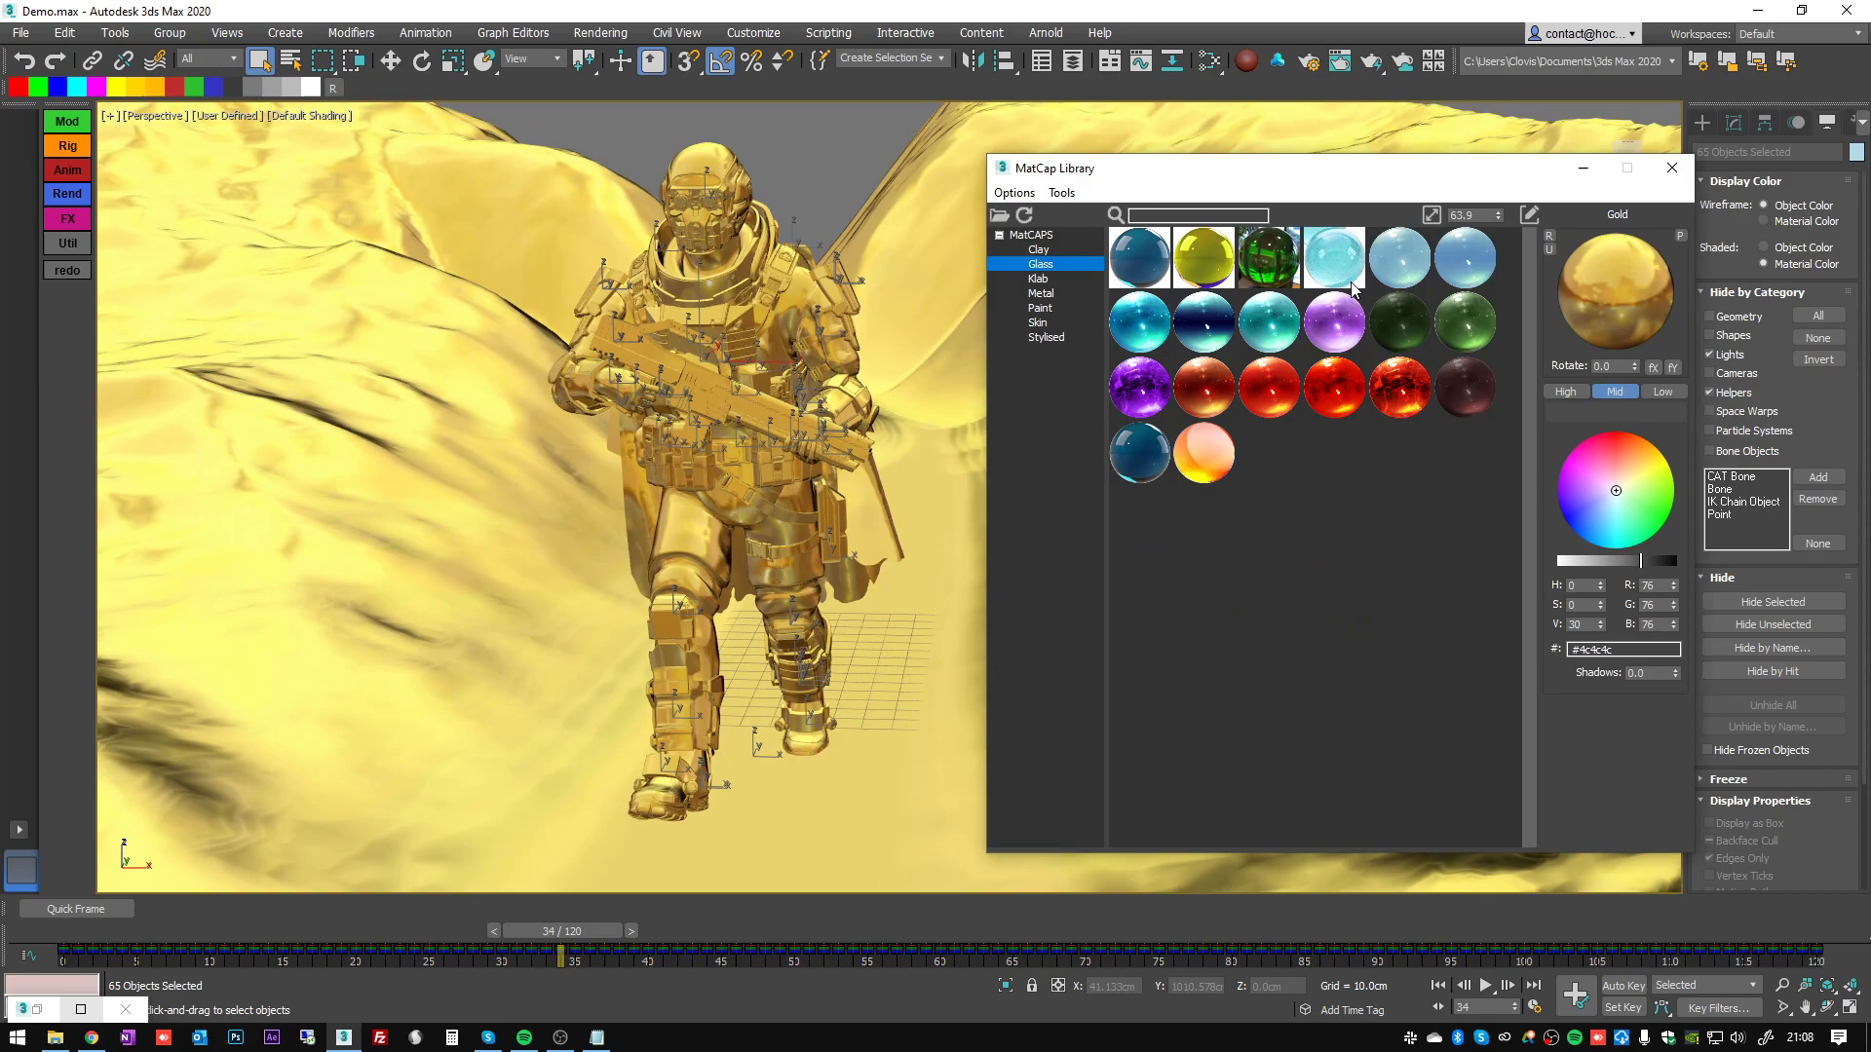
left_click(1269, 257)
middle_click_drag(829, 419, 700, 343, "alt")
scroll(723, 253, "up", 3)
left_click(1327, 271)
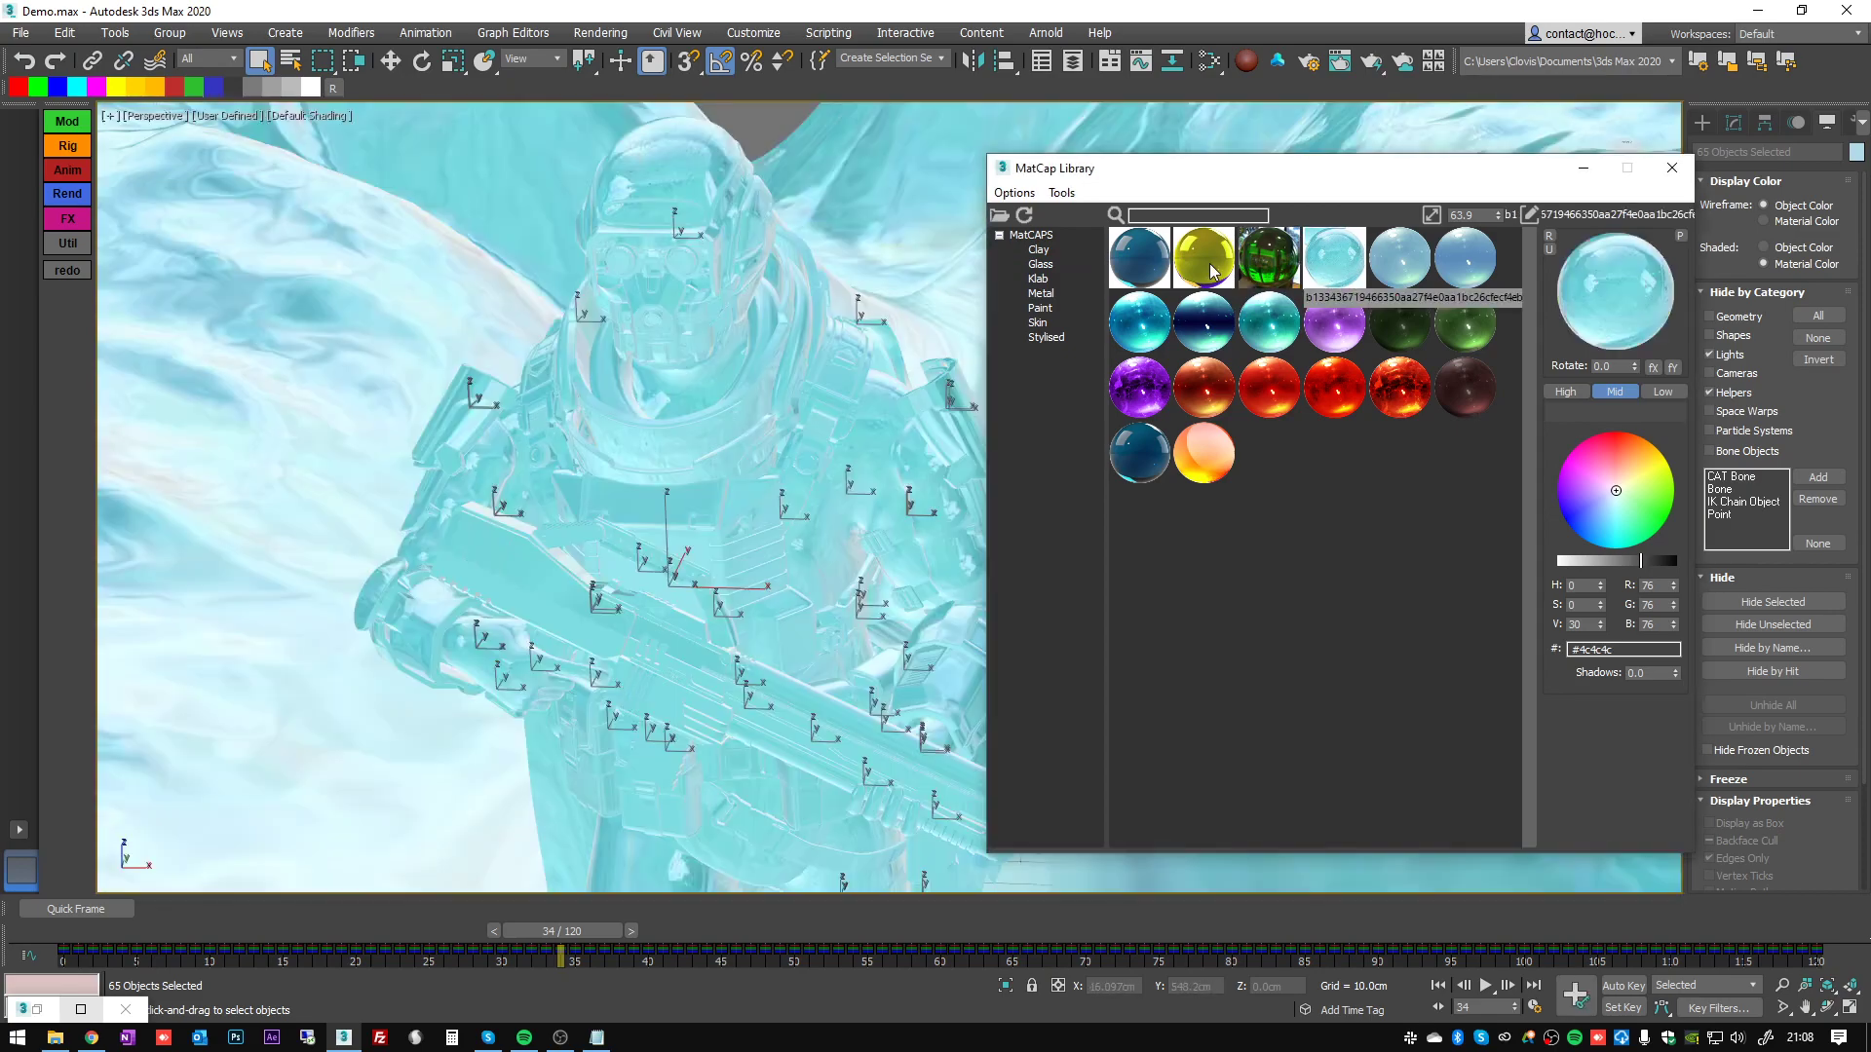
- Try the yellow glass matcap and the Jade_Light matcap on the character and terrain
left_click(1203, 258)
left_click(1451, 334)
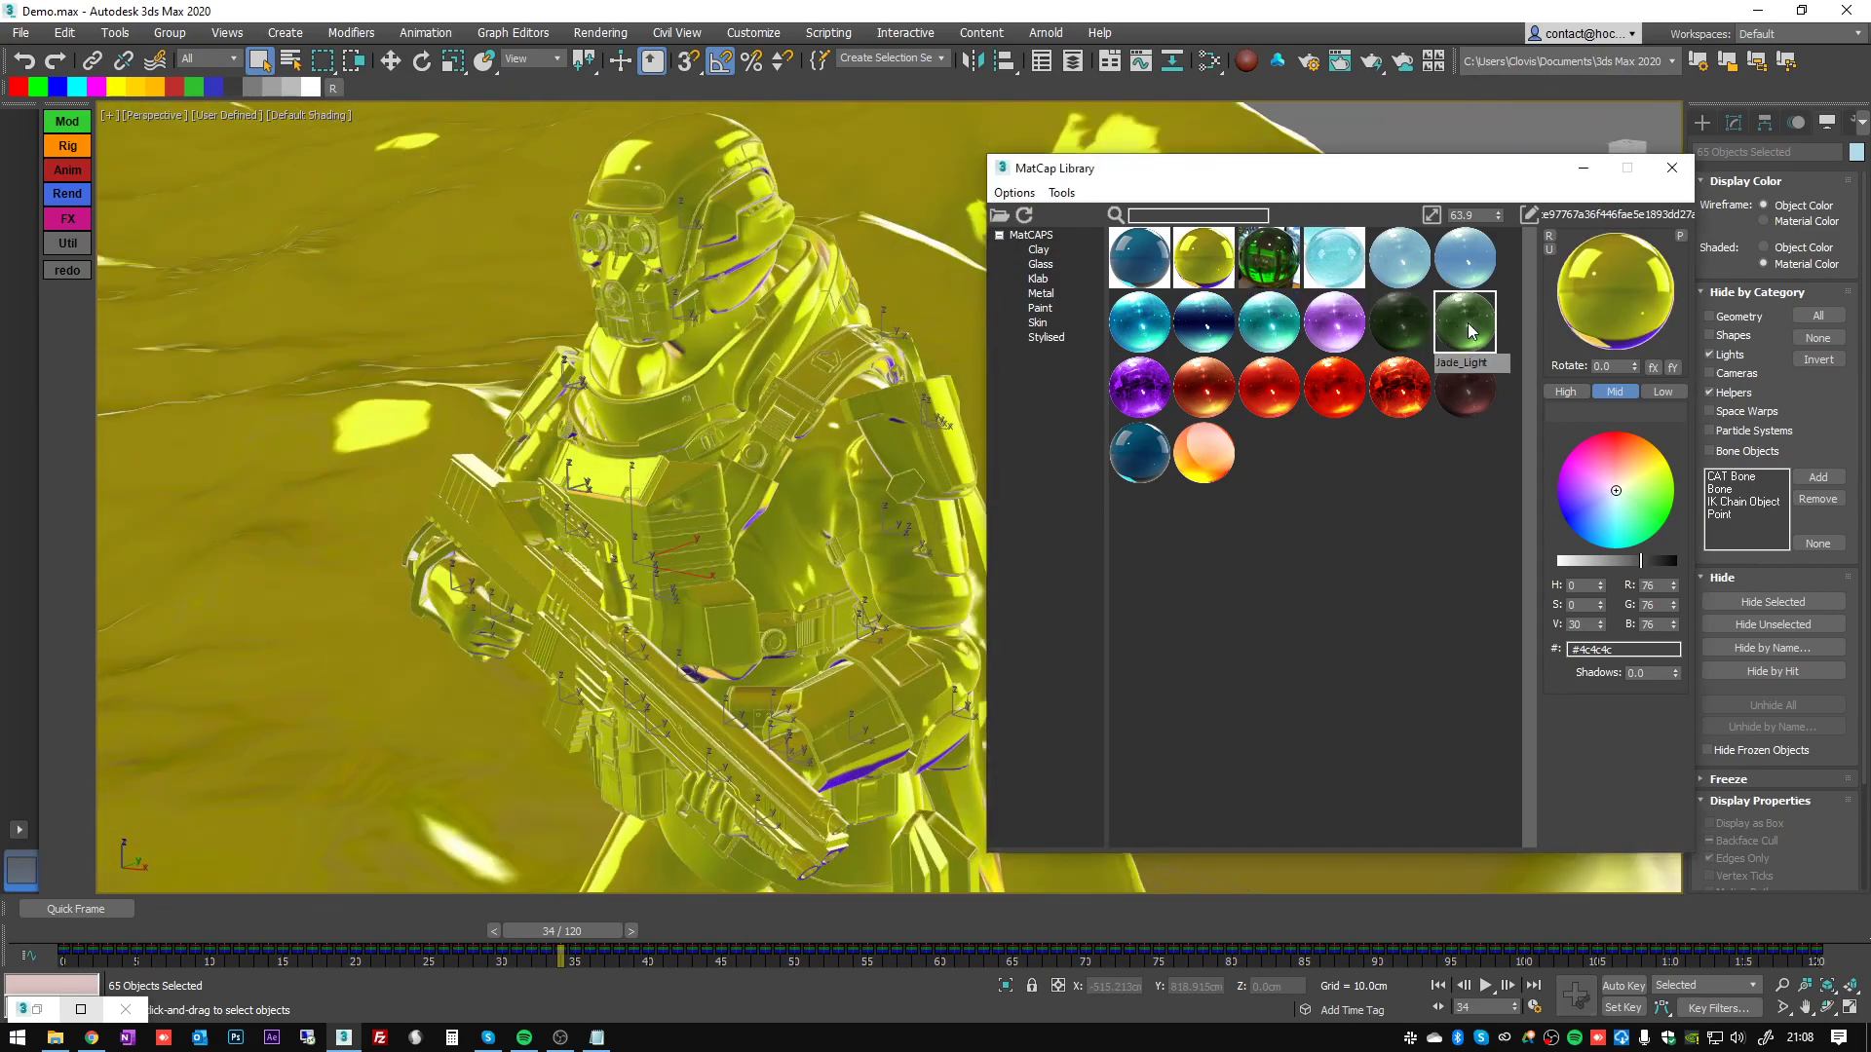
scroll(779, 419, "down", 4)
middle_click_drag(760, 429, 1289, 475, "alt")
- Try the JG_Drink01 glass matcap on all objects and view the character near and far
left_click(1140, 452)
mouse_move(848, 439)
middle_mouse_down("alt")
mouse_move(828, 526)
mouse_move(838, 438)
mouse_move(843, 517)
mouse_move(847, 475)
middle_mouse_up("alt")
scroll(843, 497, "up", 3)
scroll(848, 497, "down", 3)
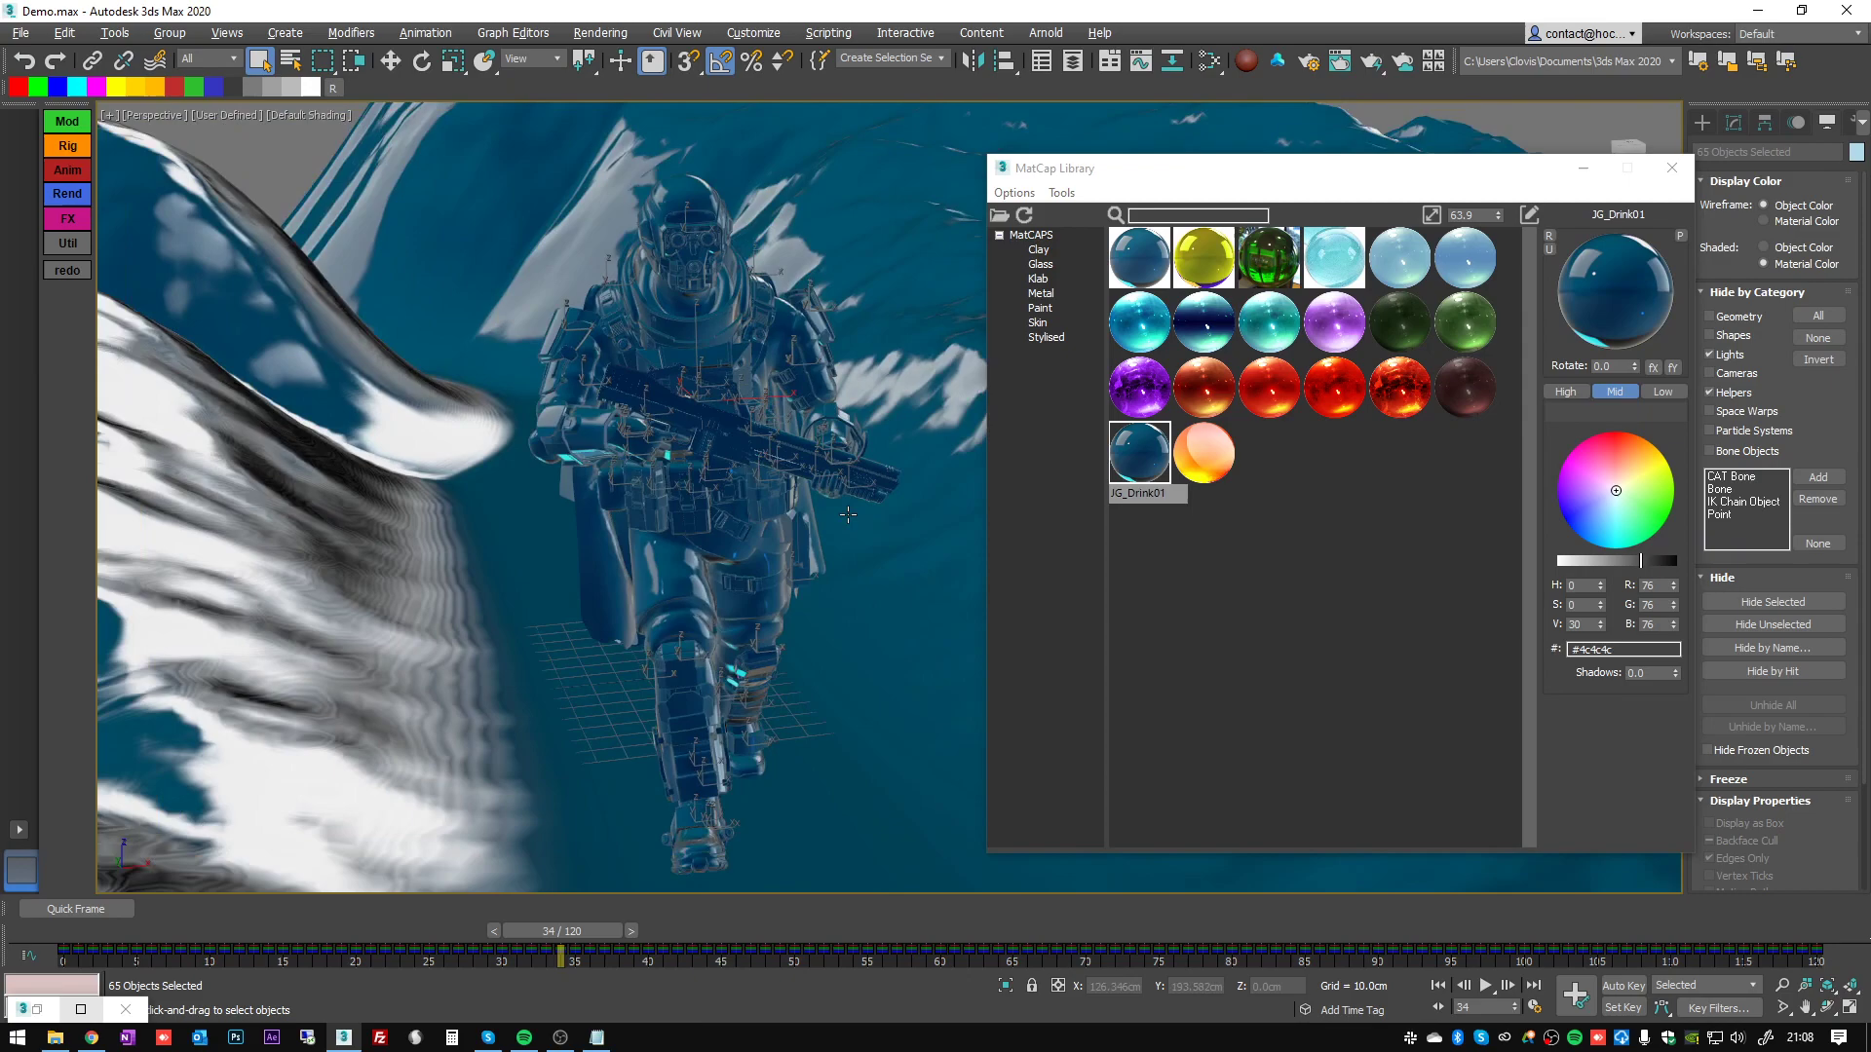
- Show the Metal matcaps and apply test_gold to the character and terrain
left_click(1041, 294)
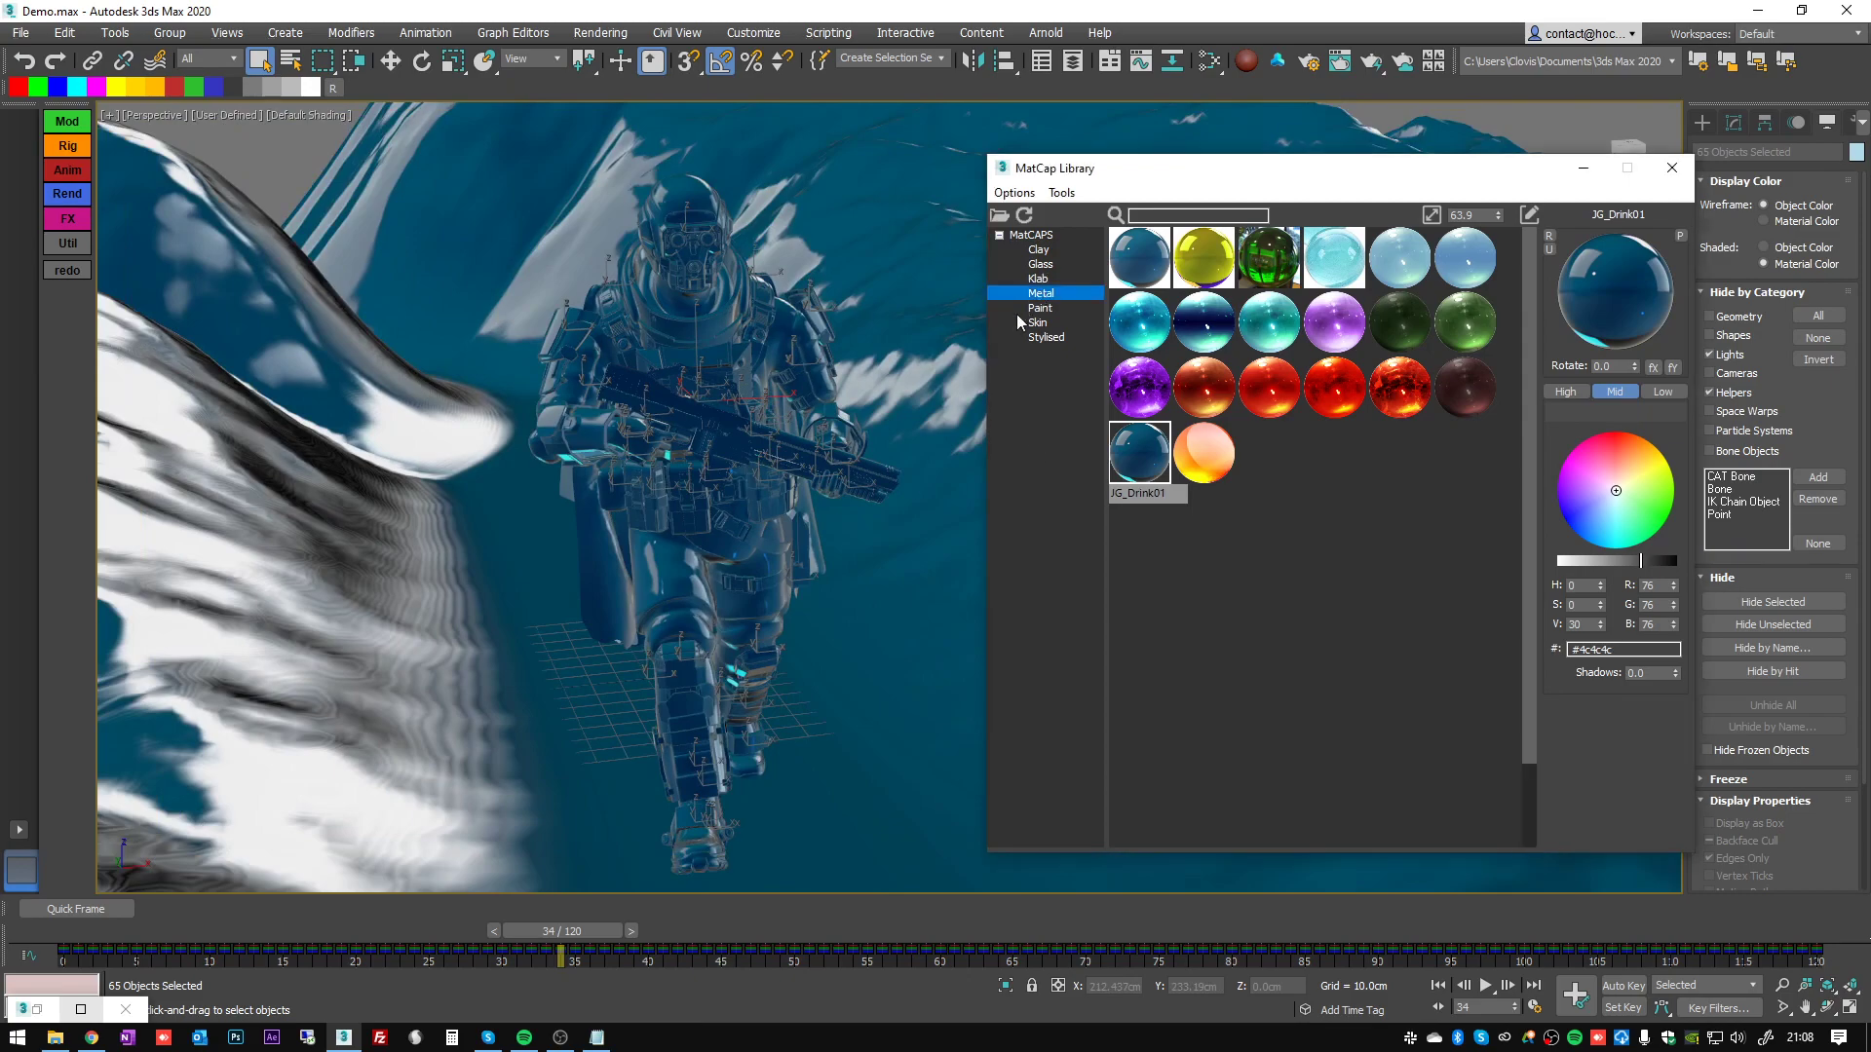
left_click(1140, 325)
middle_click_drag(863, 360, 772, 506, "alt")
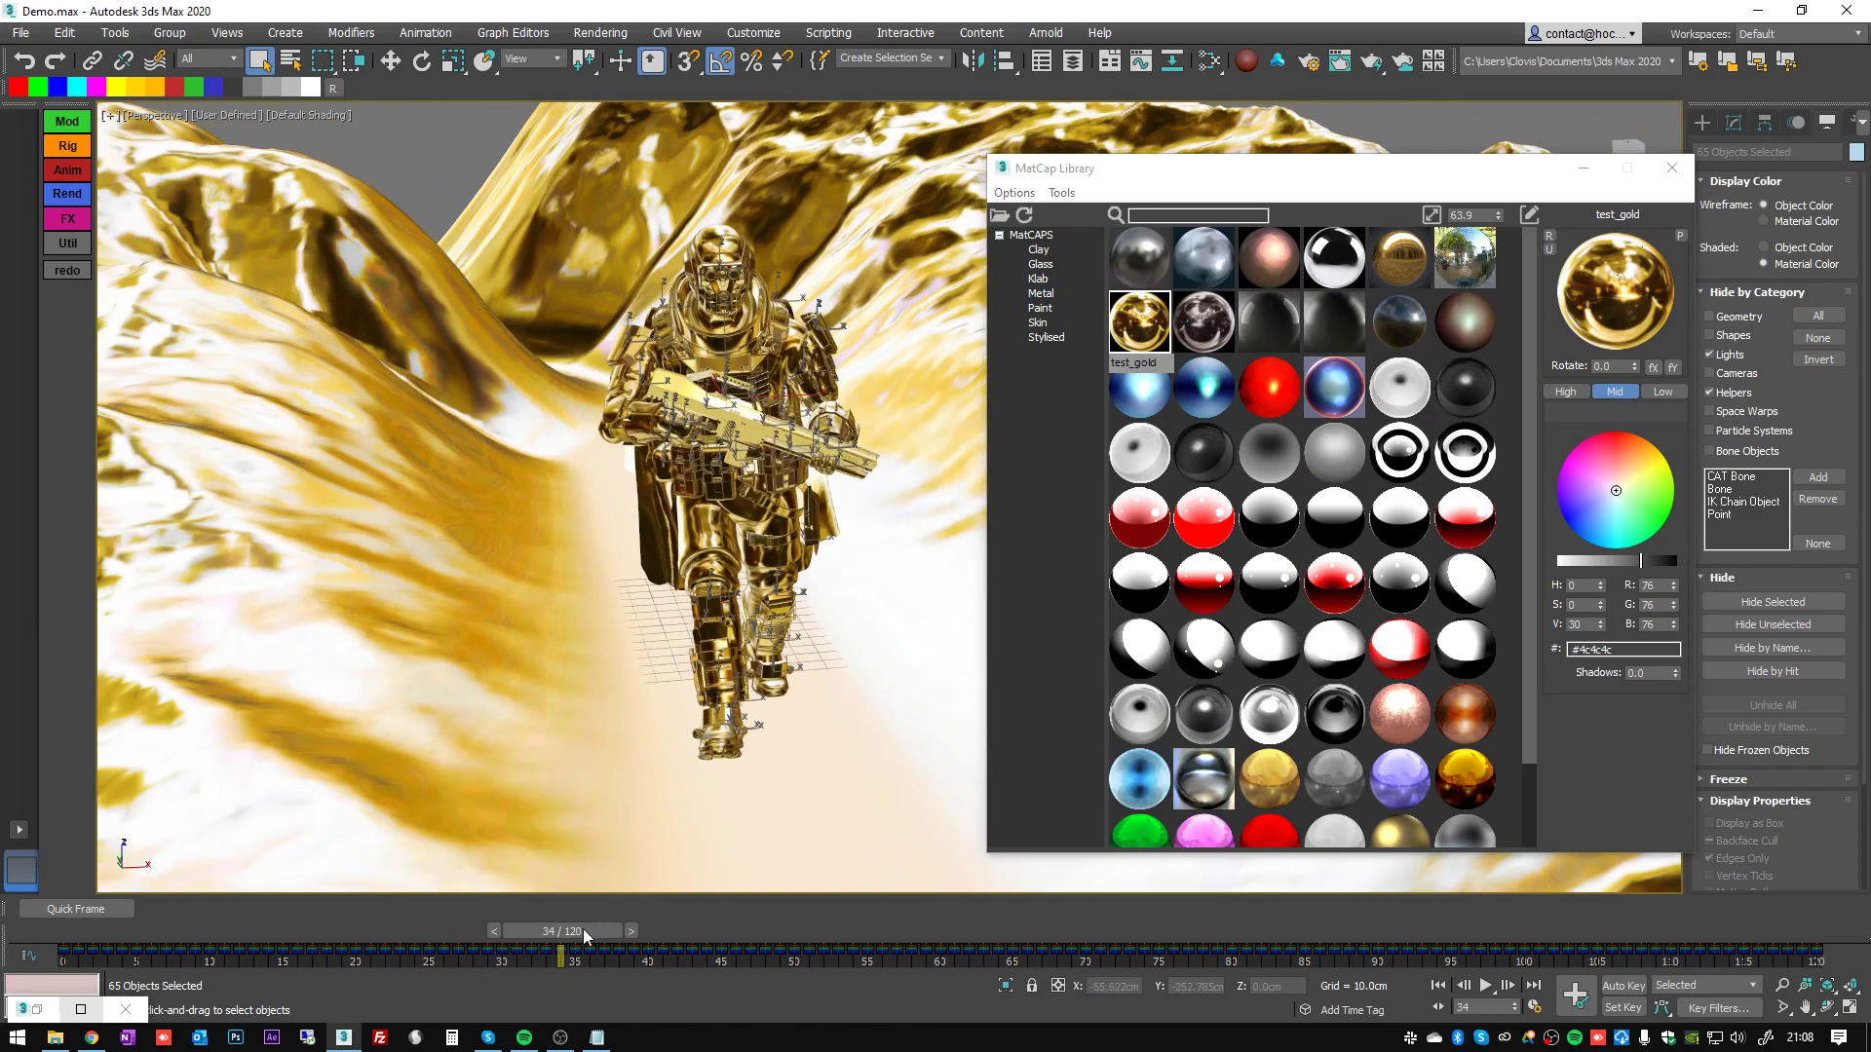
- Scrub and play the animation to view the gold matcap in motion, and return to frame 0
left_click_drag(583, 927, 179, 835)
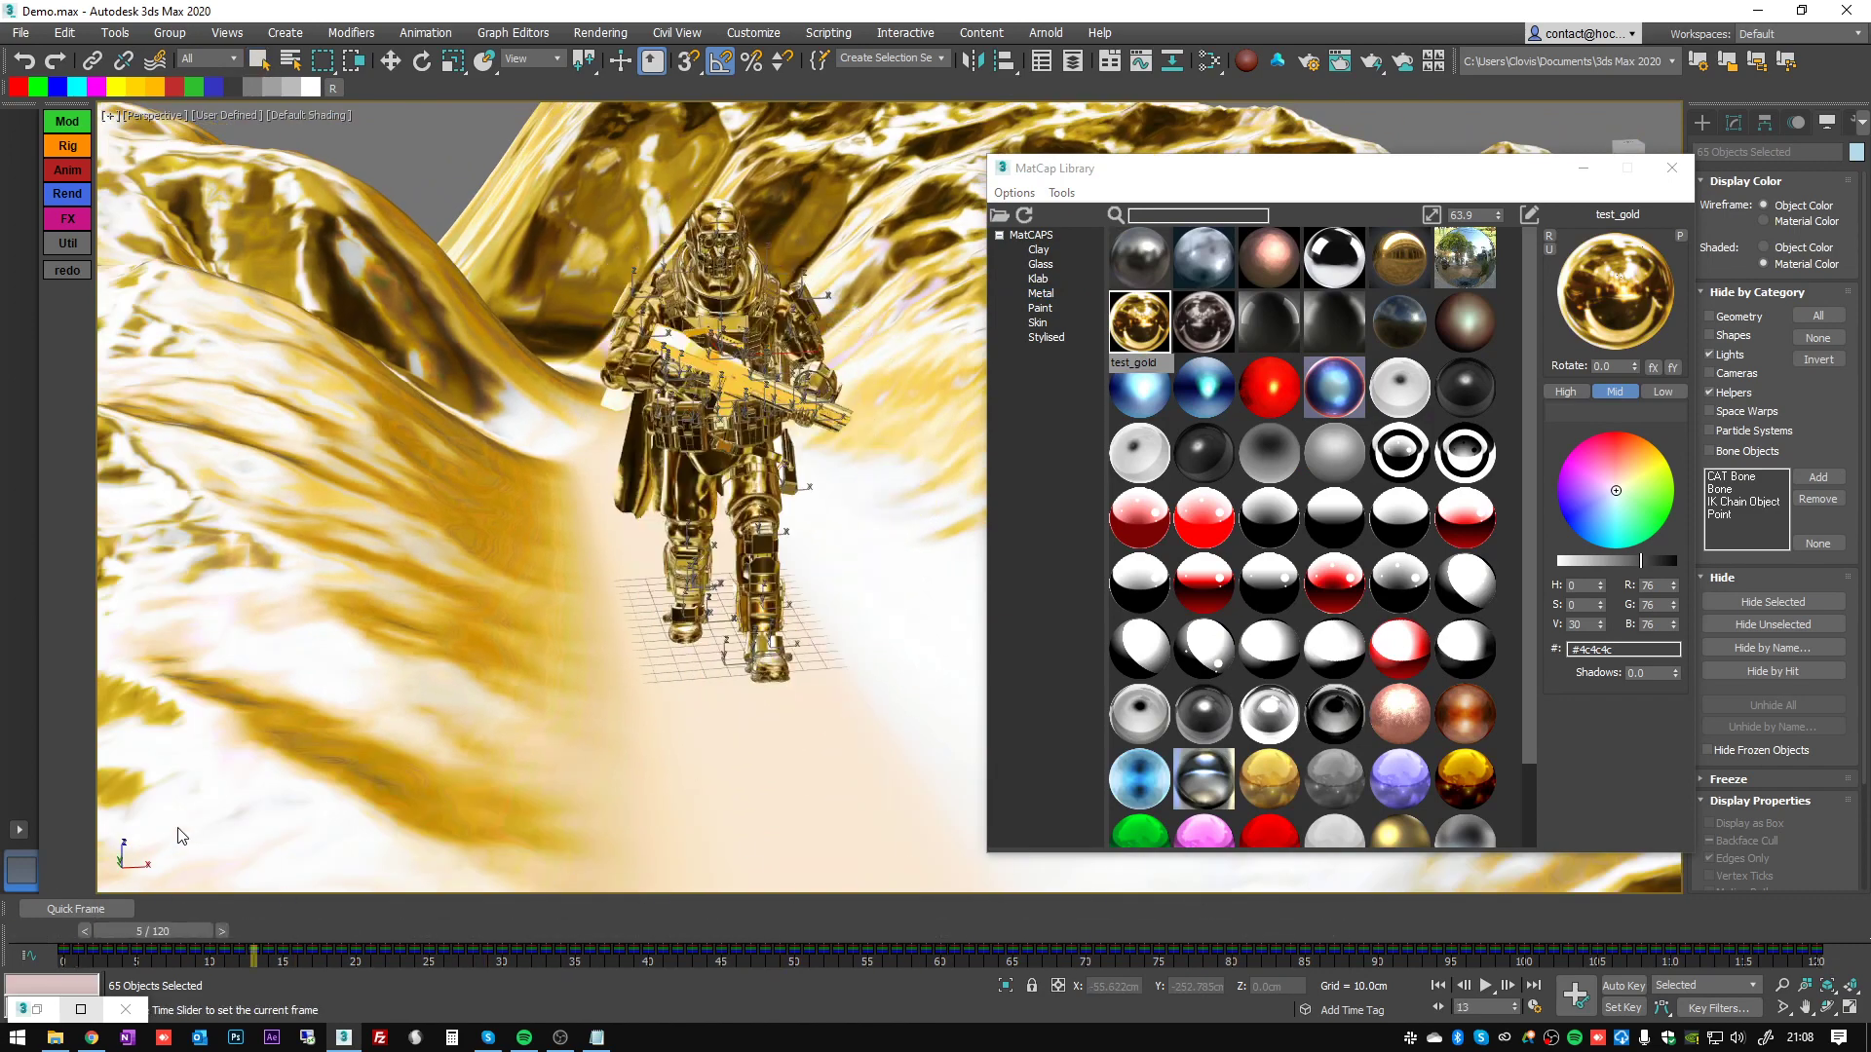
middle_click_drag(419, 654, 606, 557, "alt")
left_click(1487, 986)
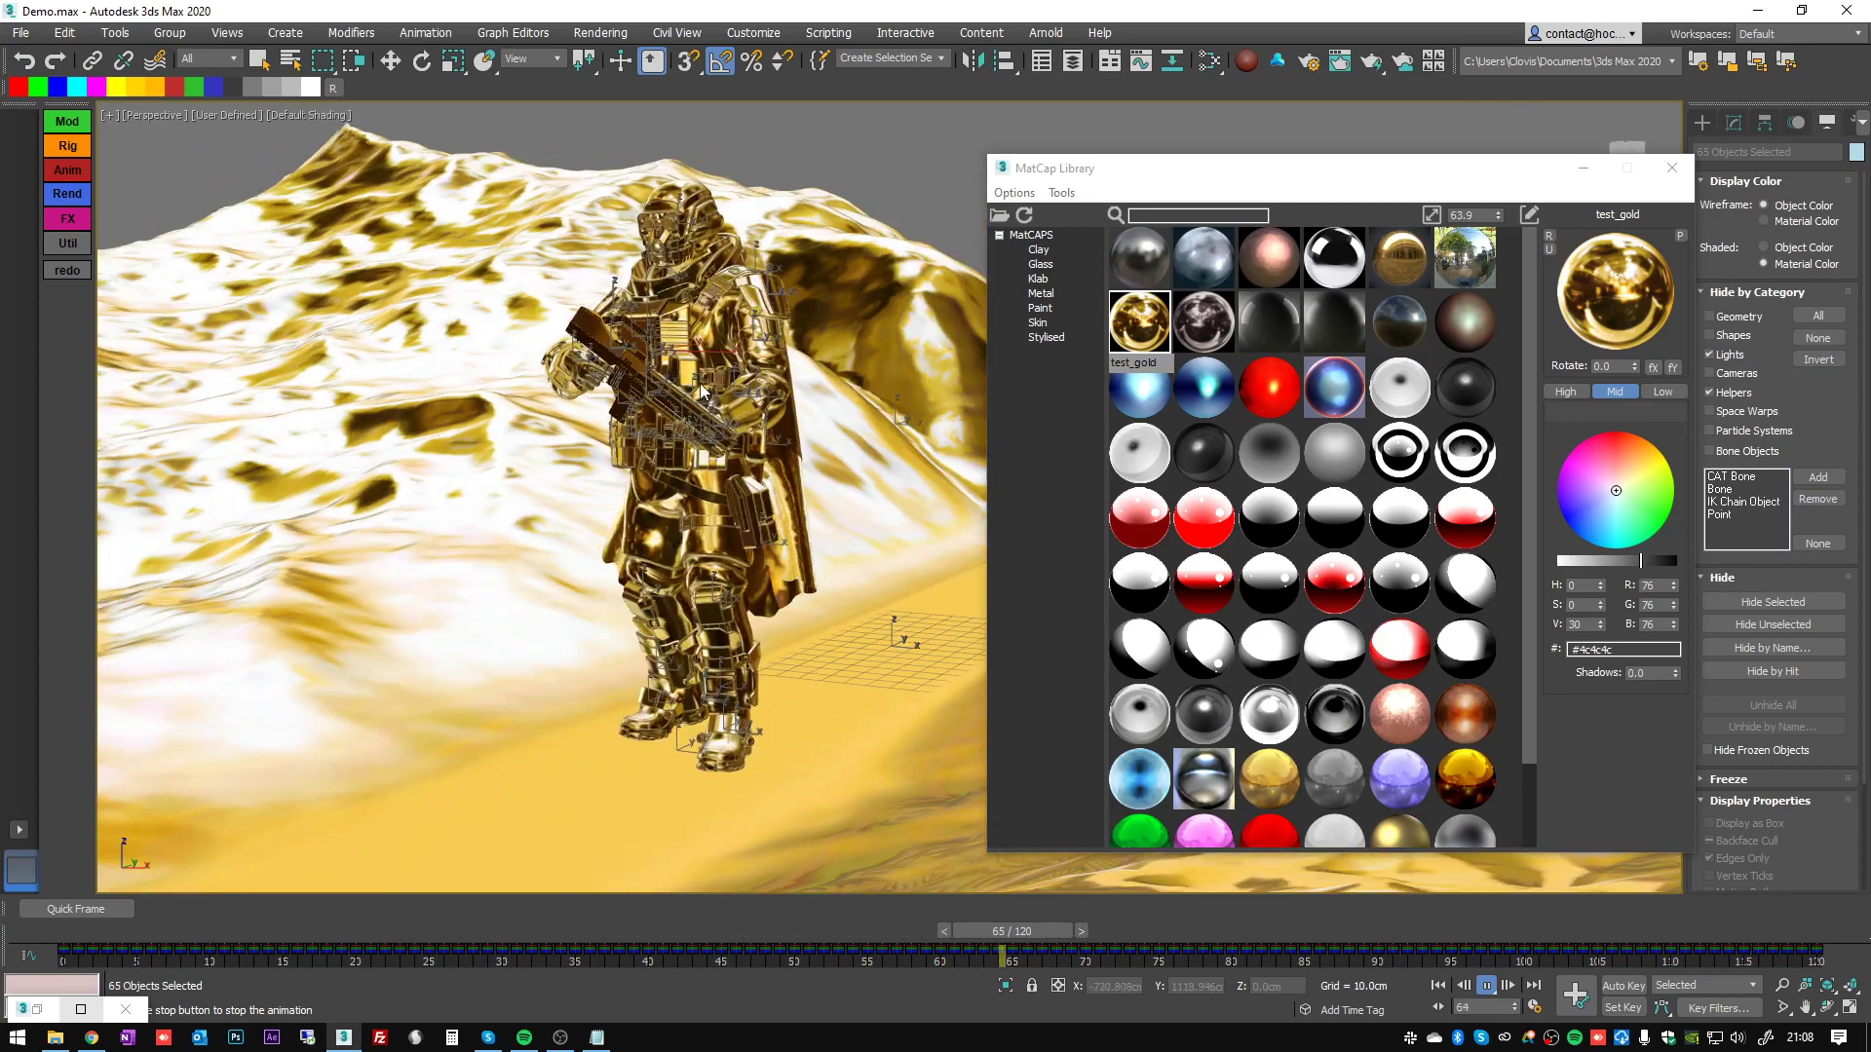
scroll(726, 371, "up", 5)
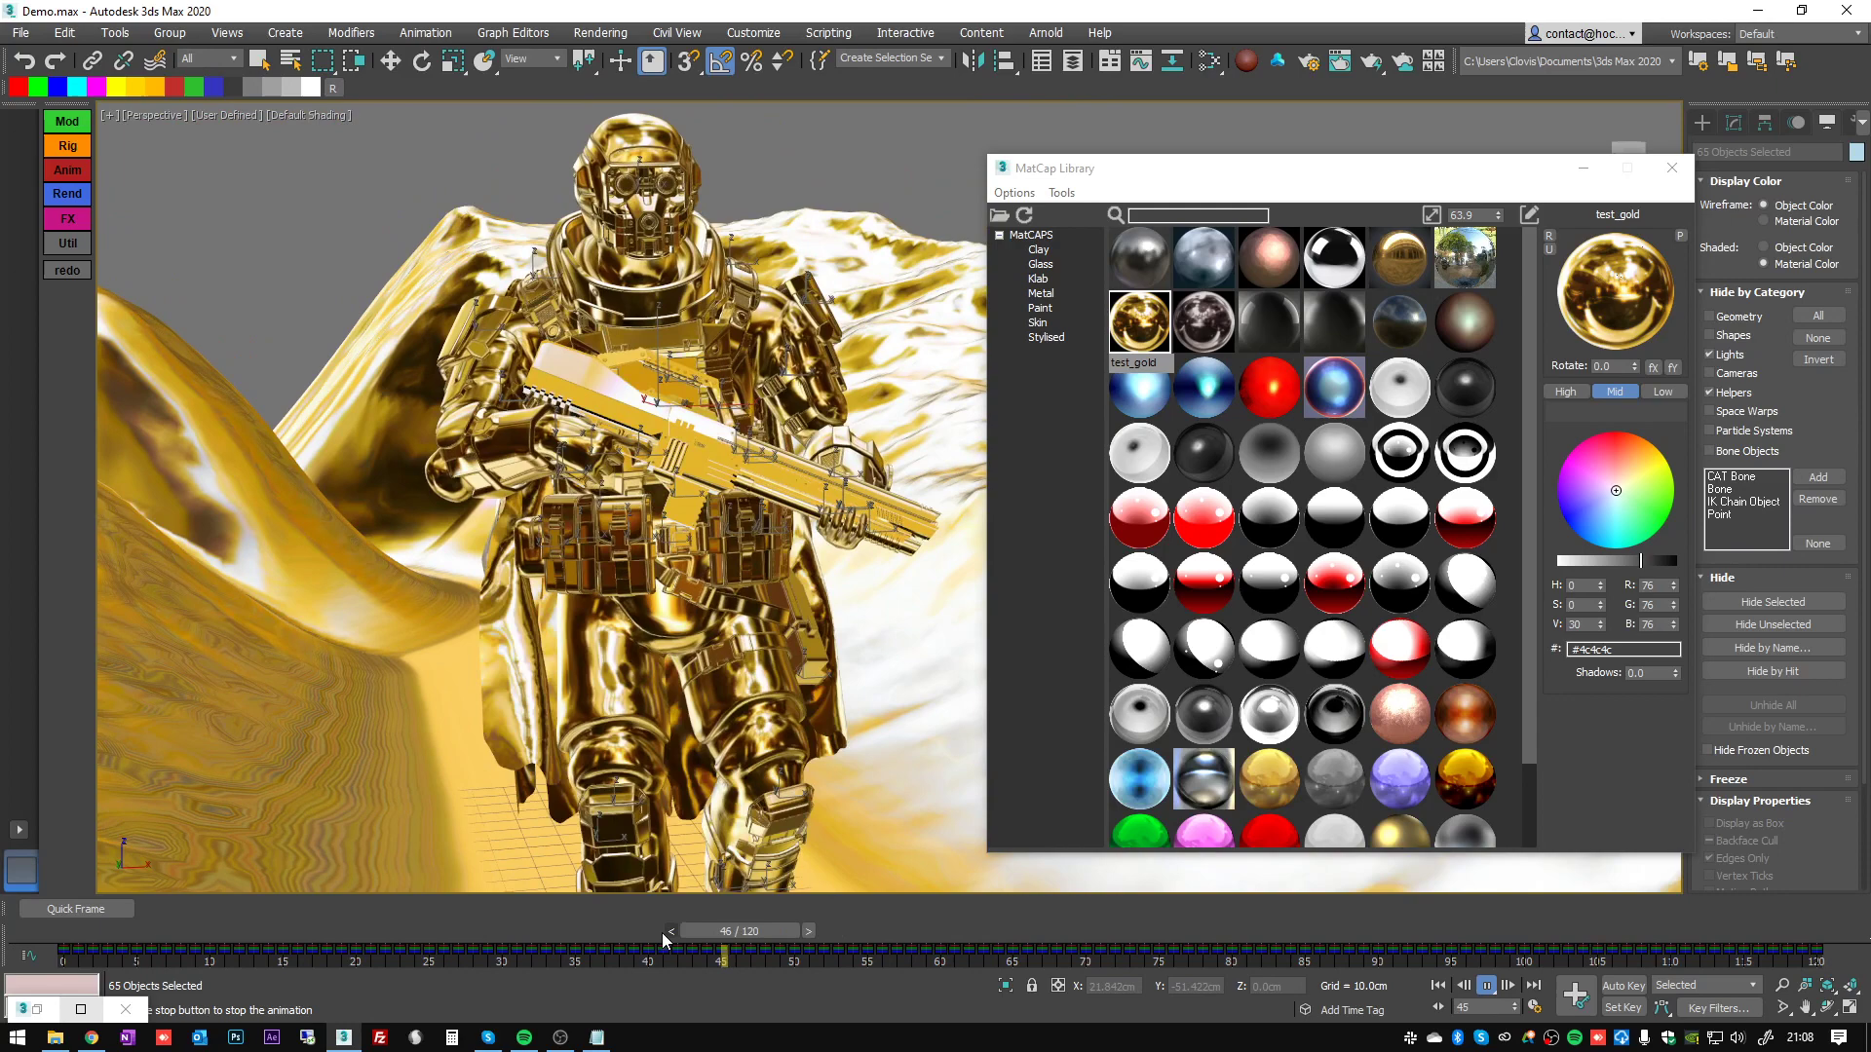
left_click_drag(673, 932, 21, 912)
- Adjust the gold matcap's Shadows value, and apply the 12719 metal matcap to all objects in its place
middle_click_drag(557, 438, 926, 531, "alt")
left_click_drag(1675, 674, 1626, 660)
middle_click_drag(825, 434, 846, 466, "alt")
left_click(1141, 255)
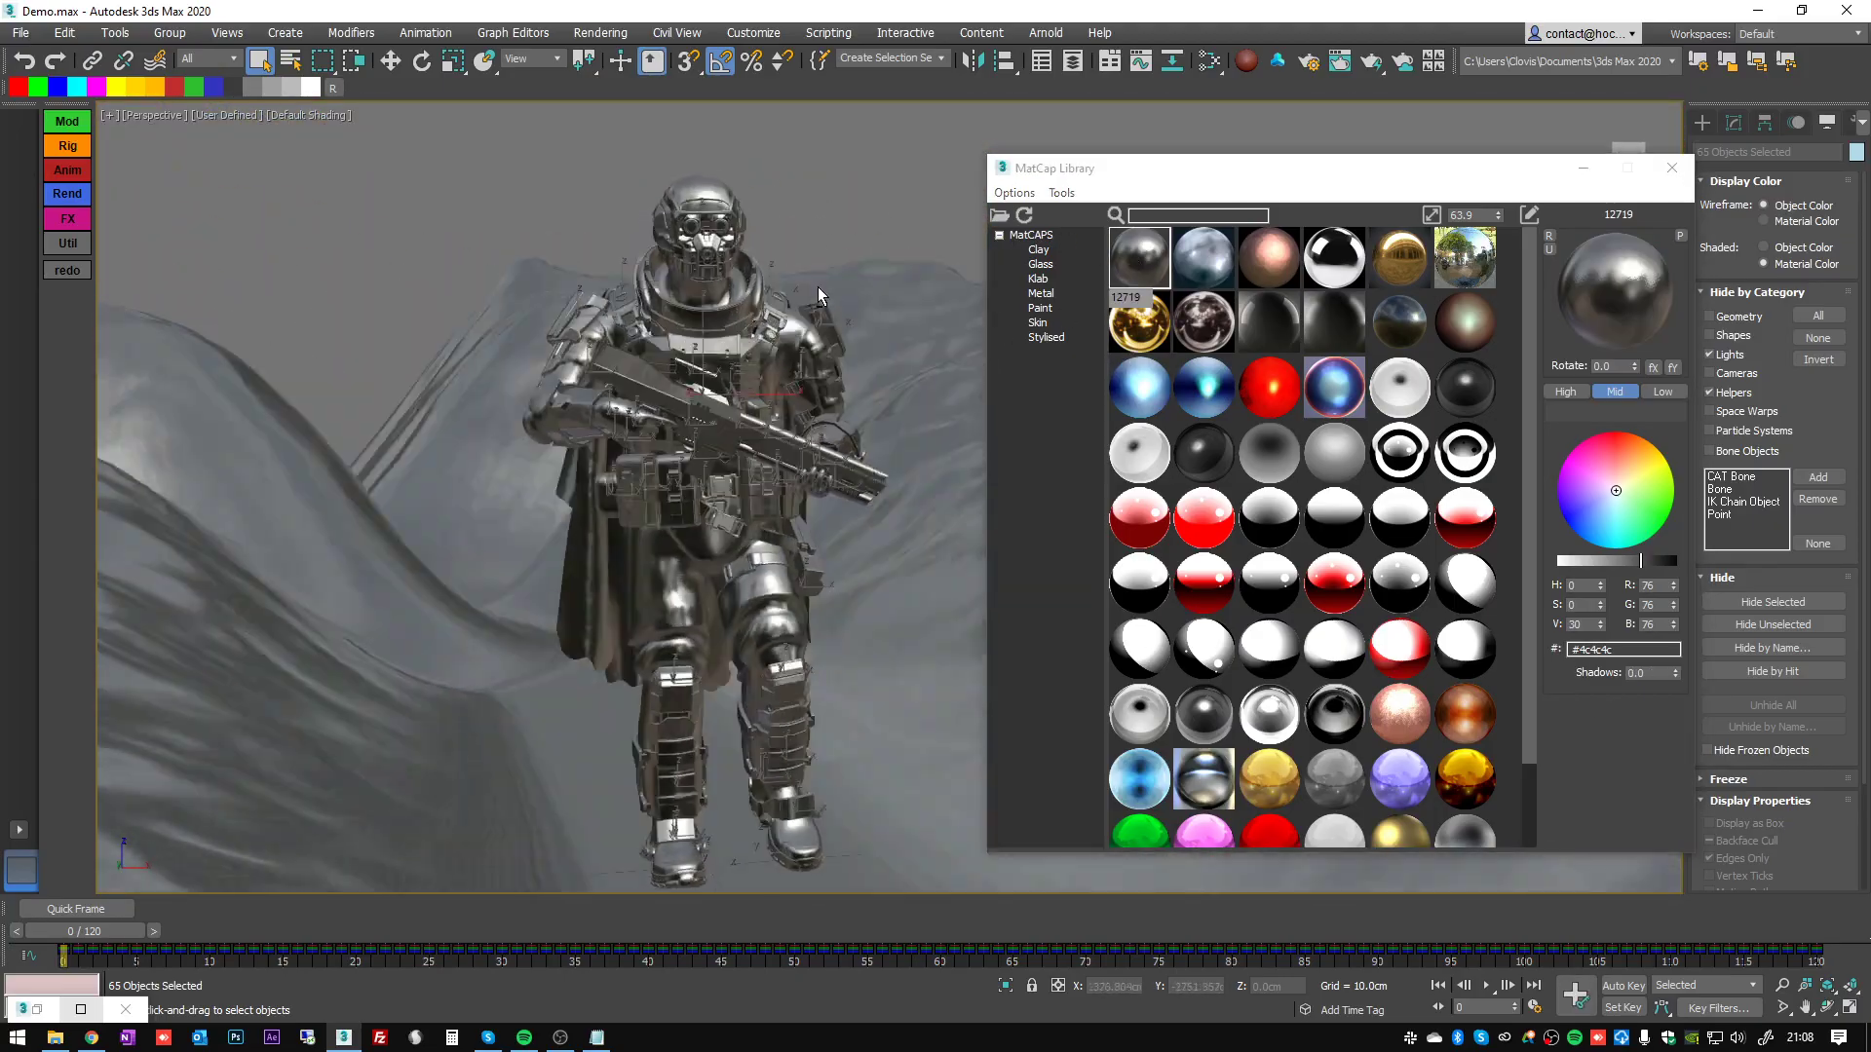
scroll(774, 296, "down", 3)
middle_click_drag(770, 296, 746, 300, "alt")
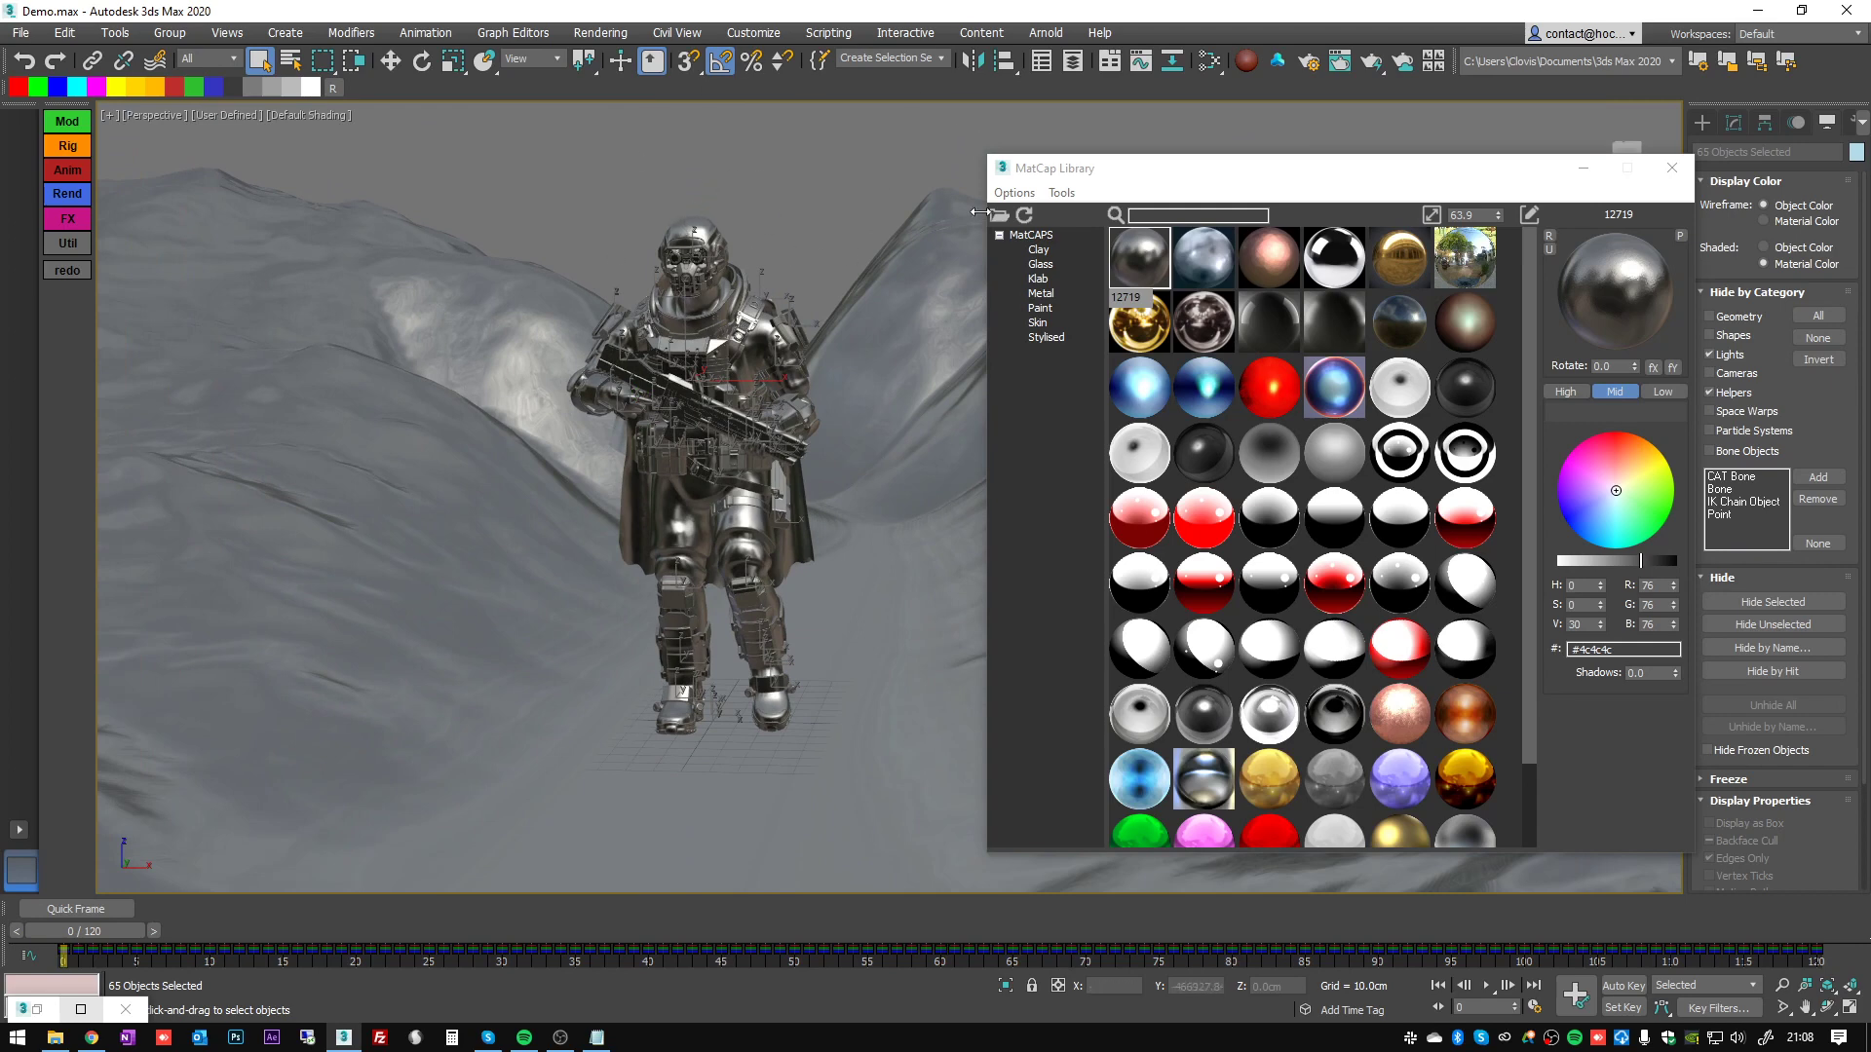
- Compare the shaded objects in Object Color with no selection, and restore the Material Color shading
left_click(1793, 250)
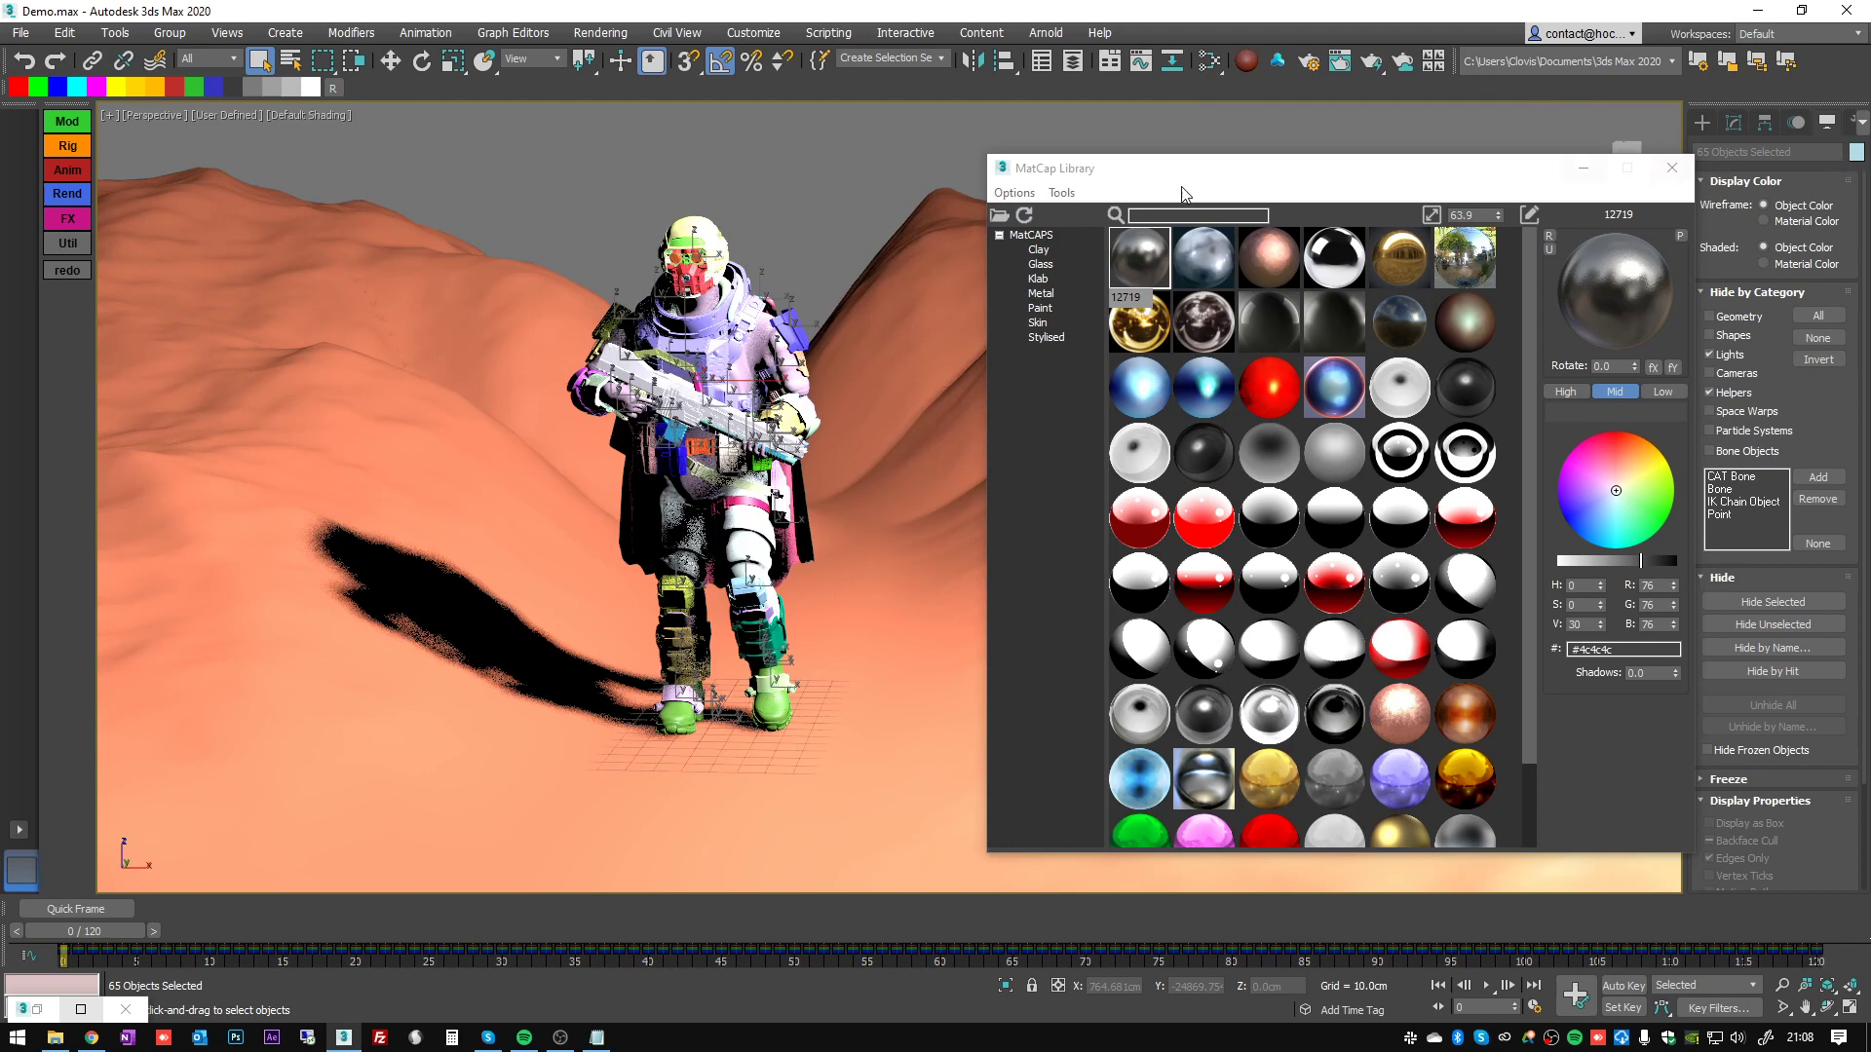
left_click(791, 161)
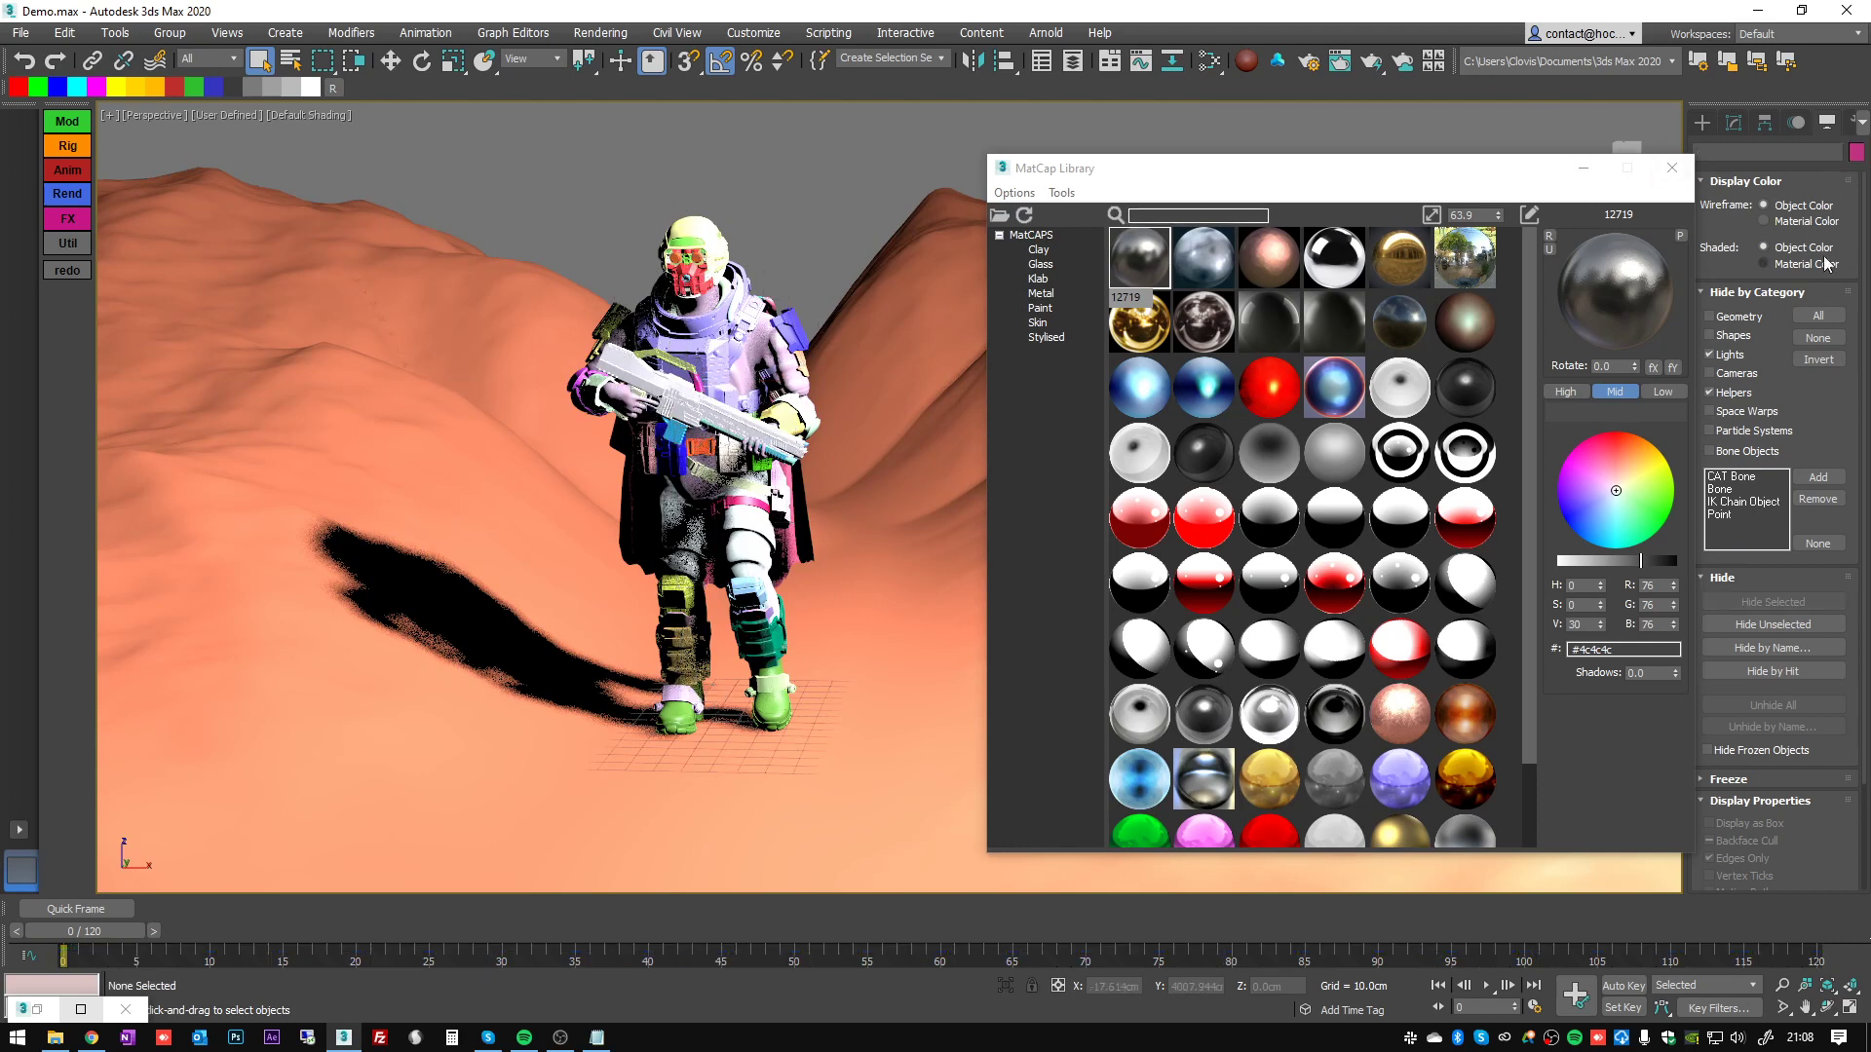
left_click(1763, 264)
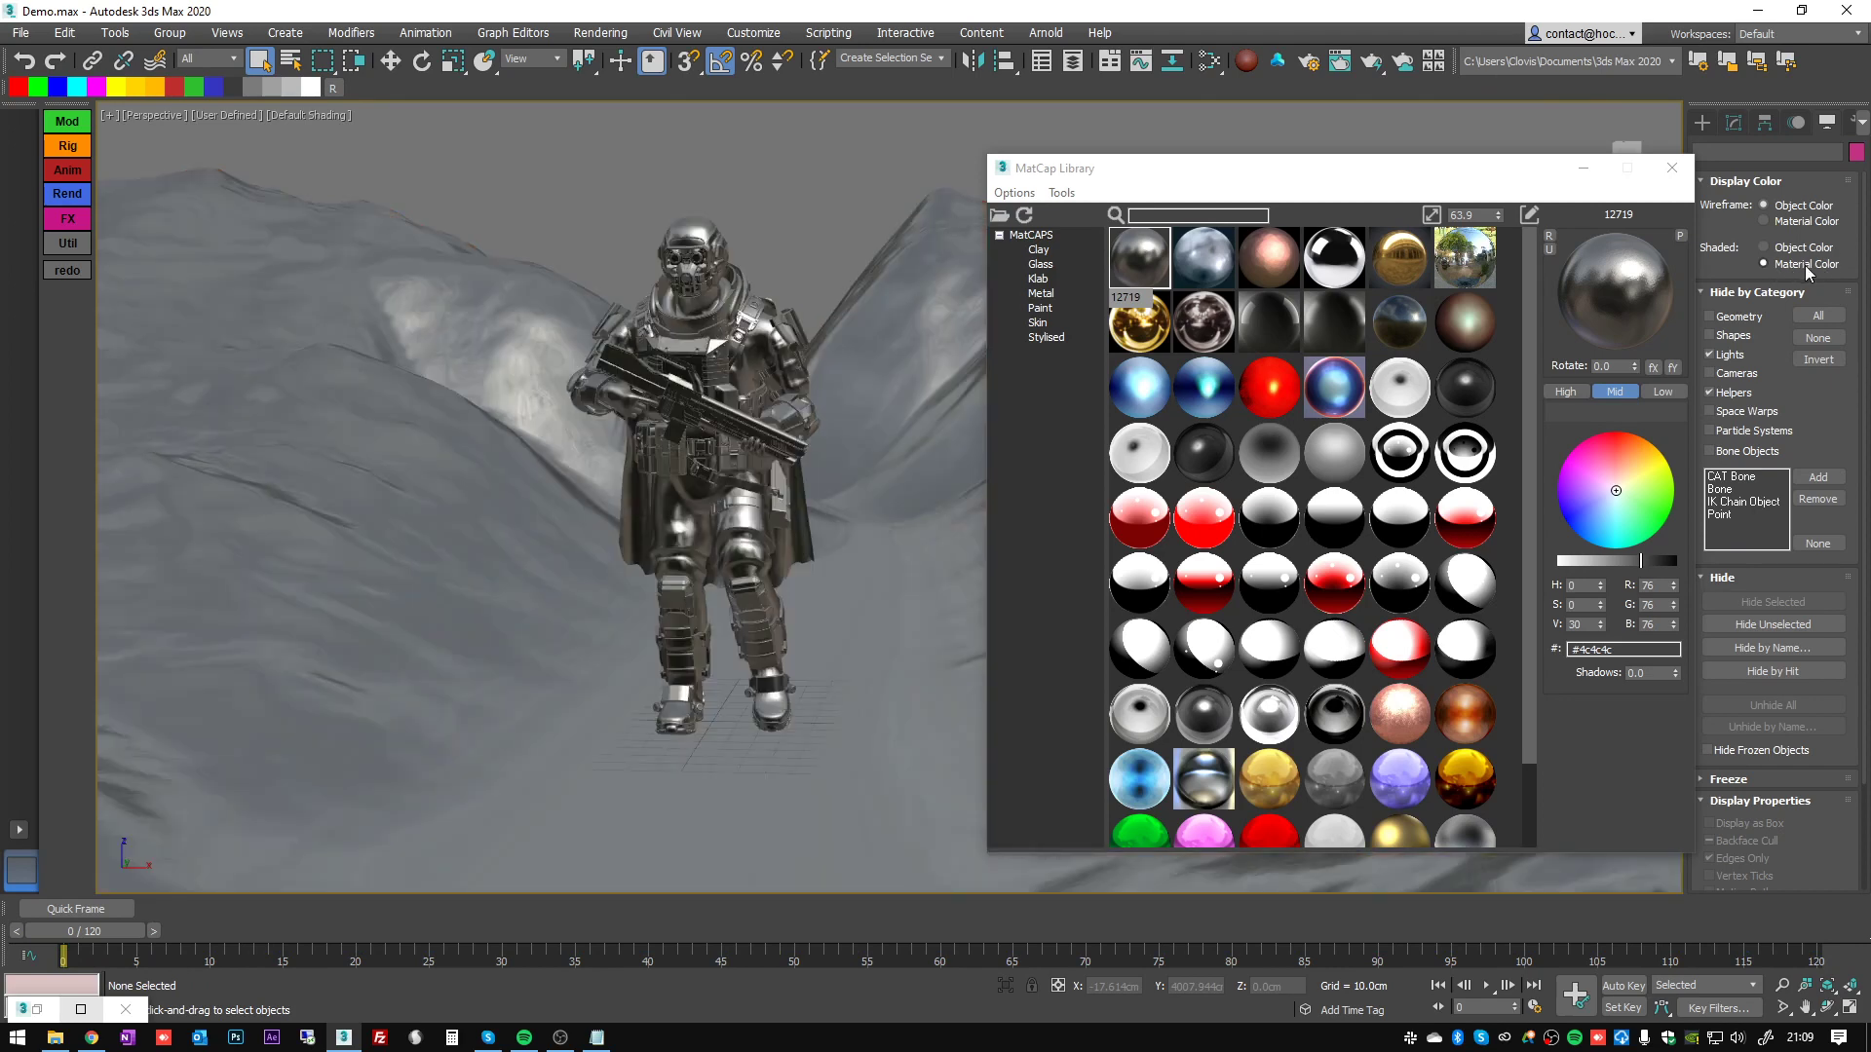
- Select all the scene objects and recolour their matcaps with Colors From WireColor
left_click_drag(874, 171, 634, 604)
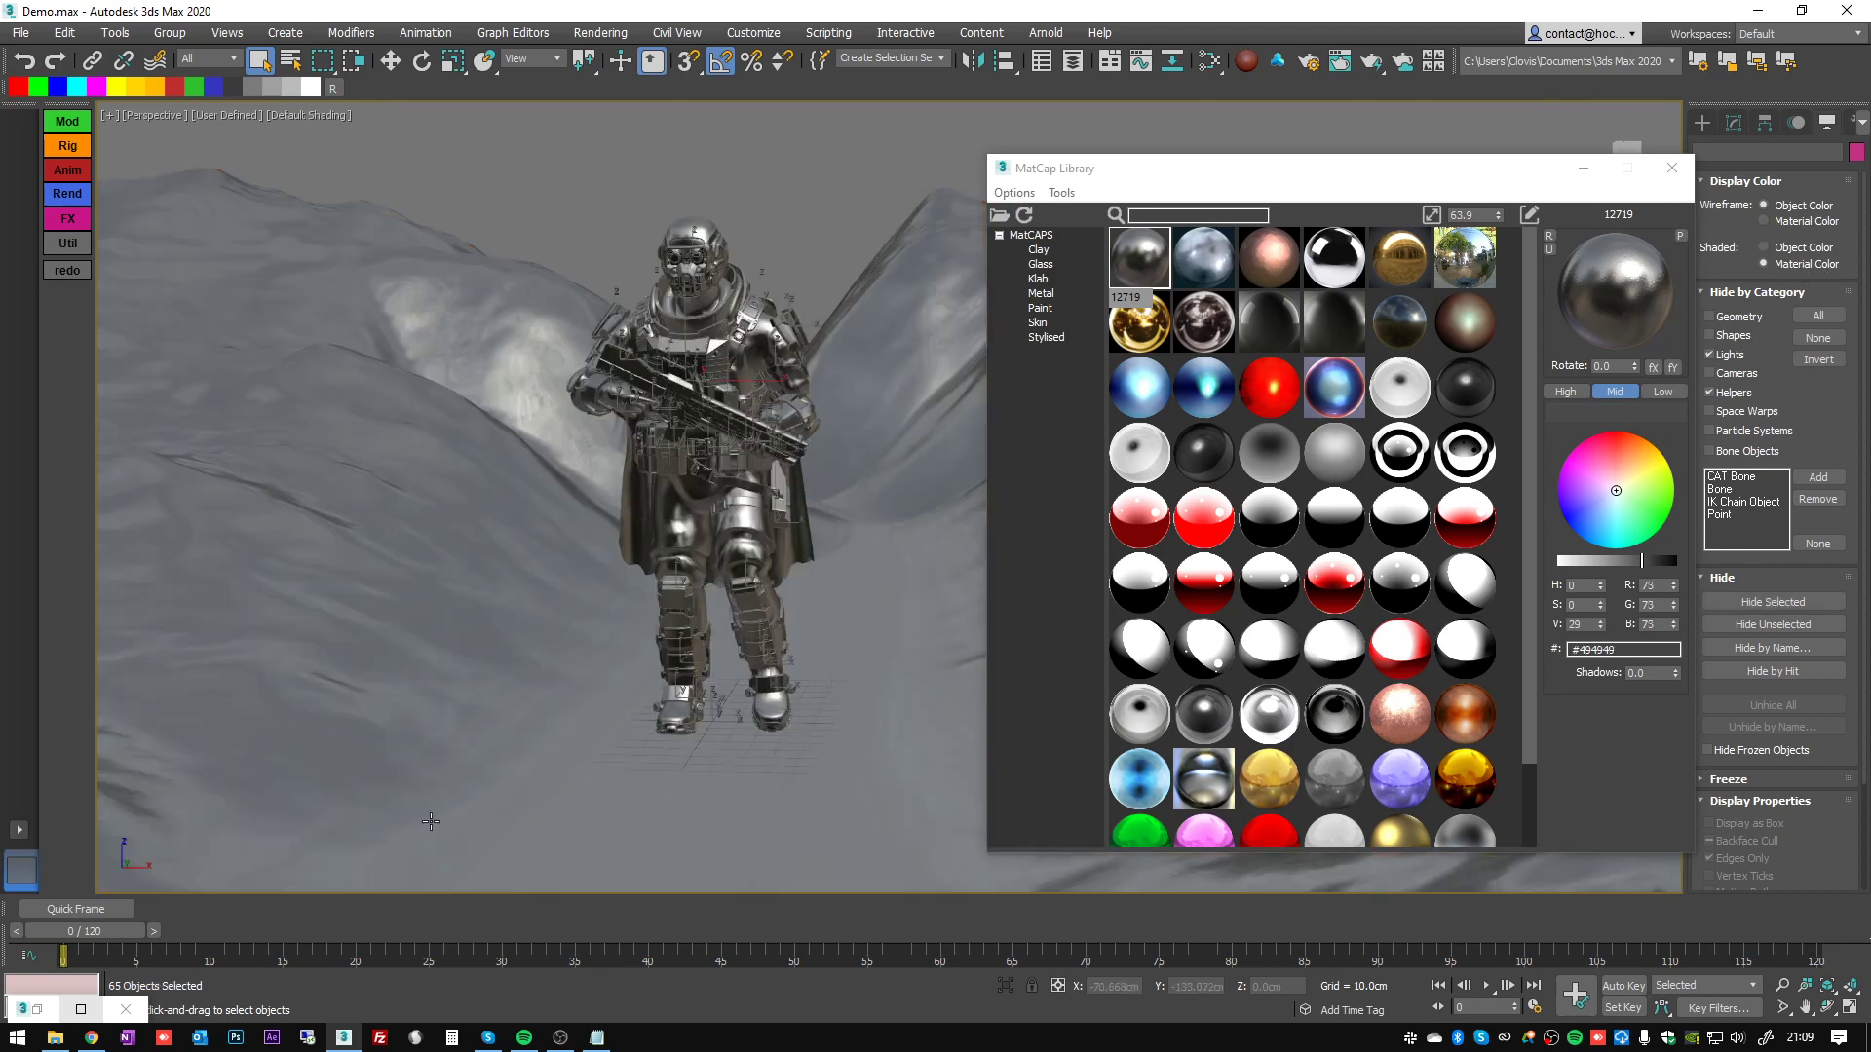
left_click(1061, 193)
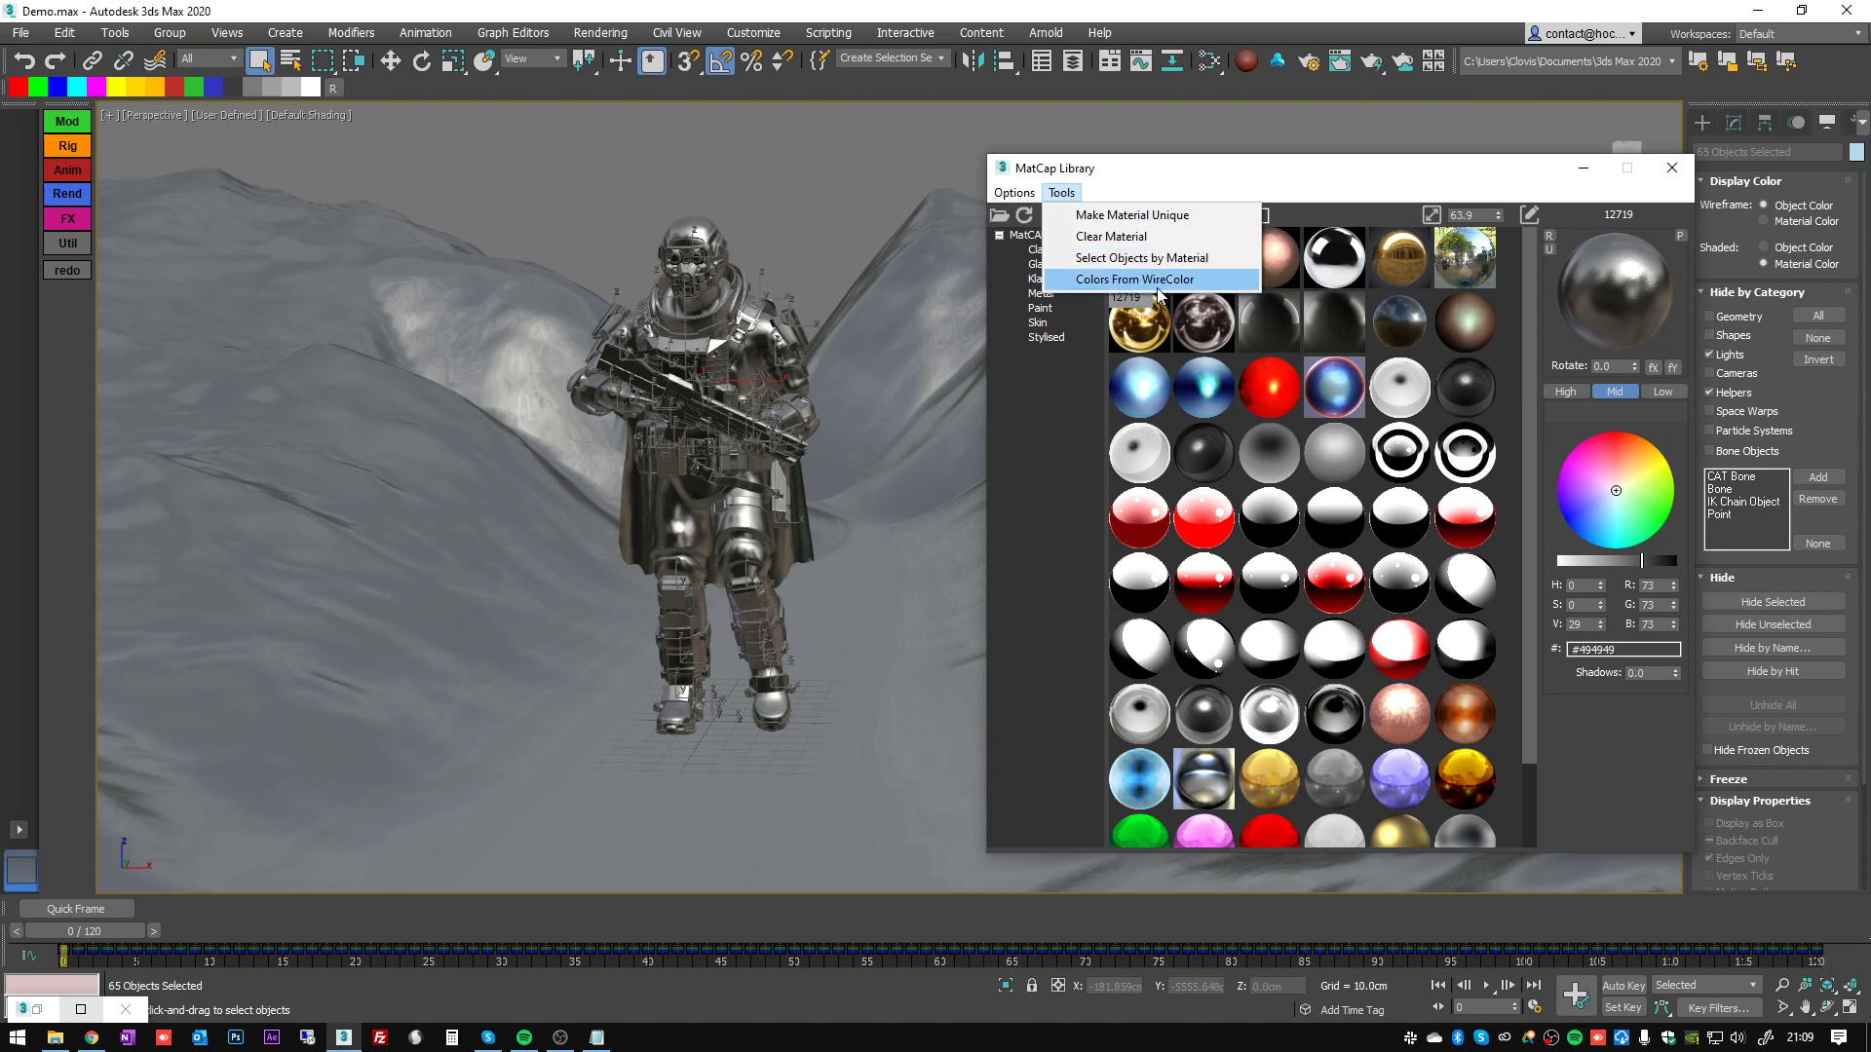
left_click(1069, 195)
left_click(1073, 195)
left_click(1159, 279)
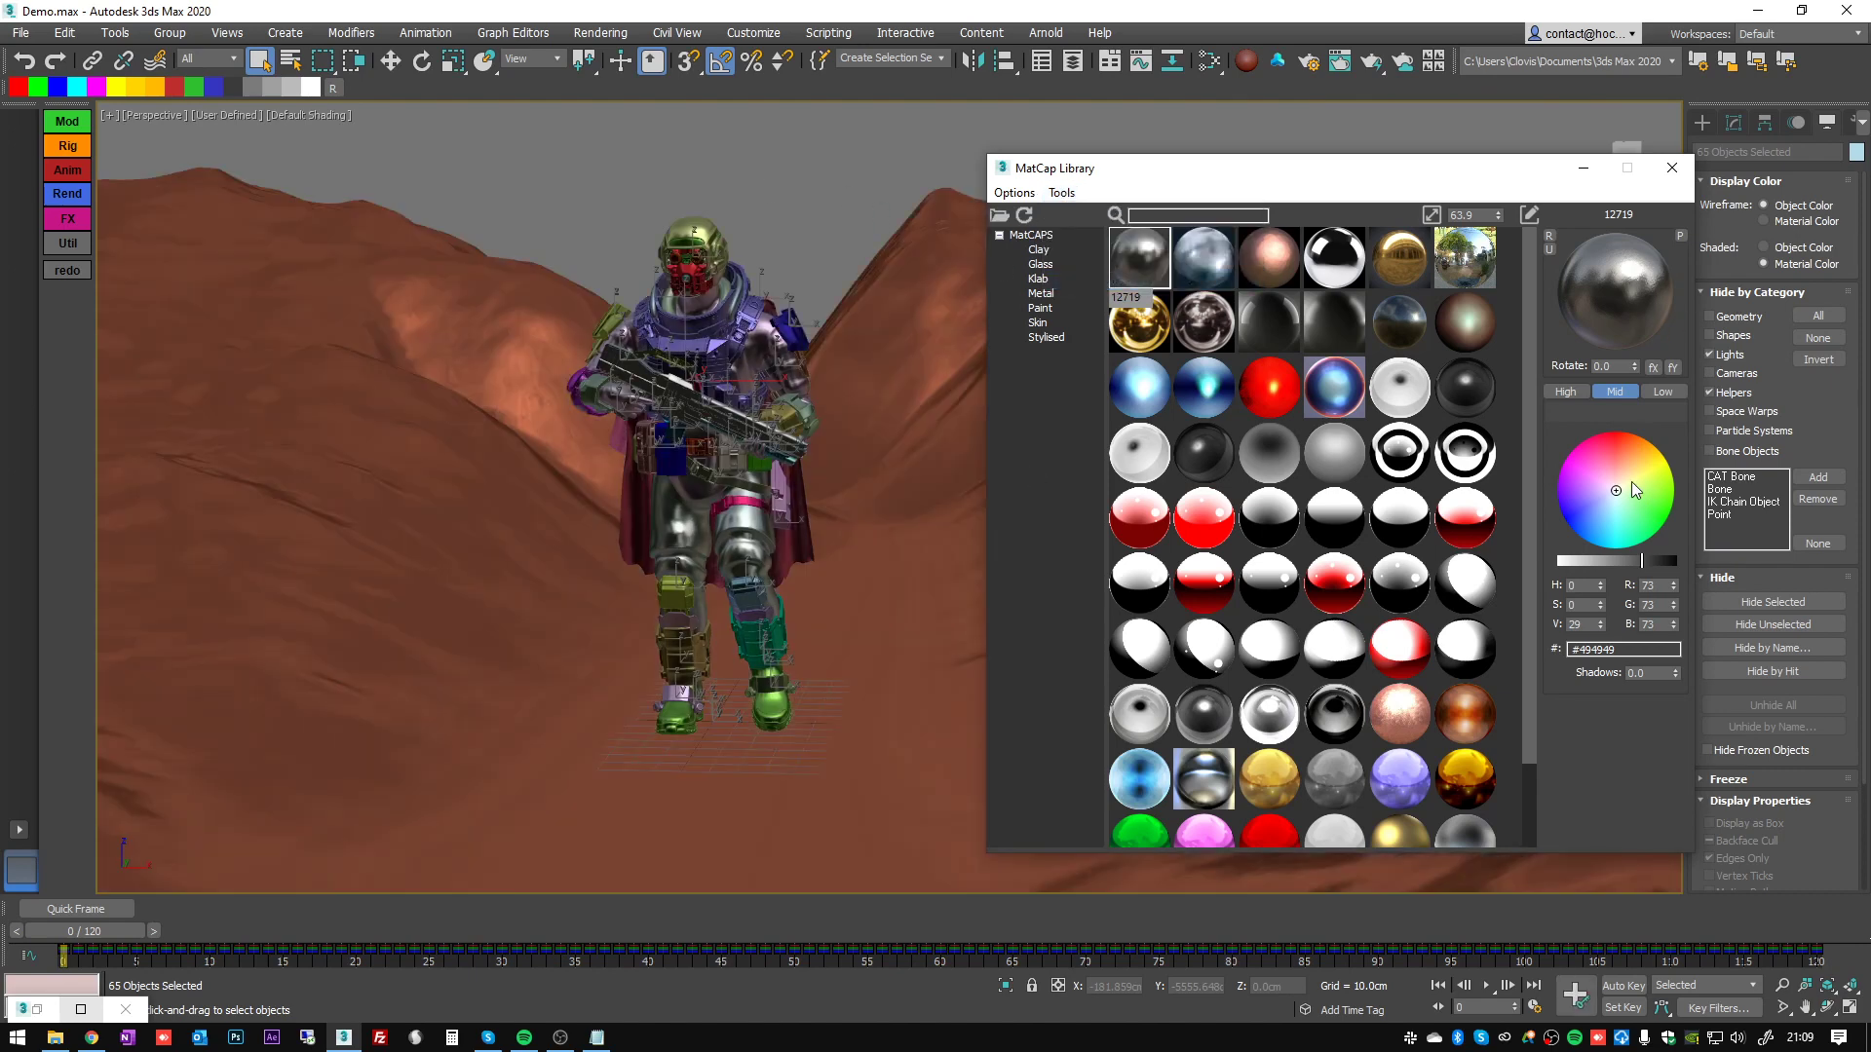
- Clear the selection and examine the coloured character from the side, both close up and from a distance
middle_click_drag(749, 193, 449, 352, "alt")
scroll(698, 242, "up", 5)
left_click(785, 250)
scroll(550, 353, "down", 4)
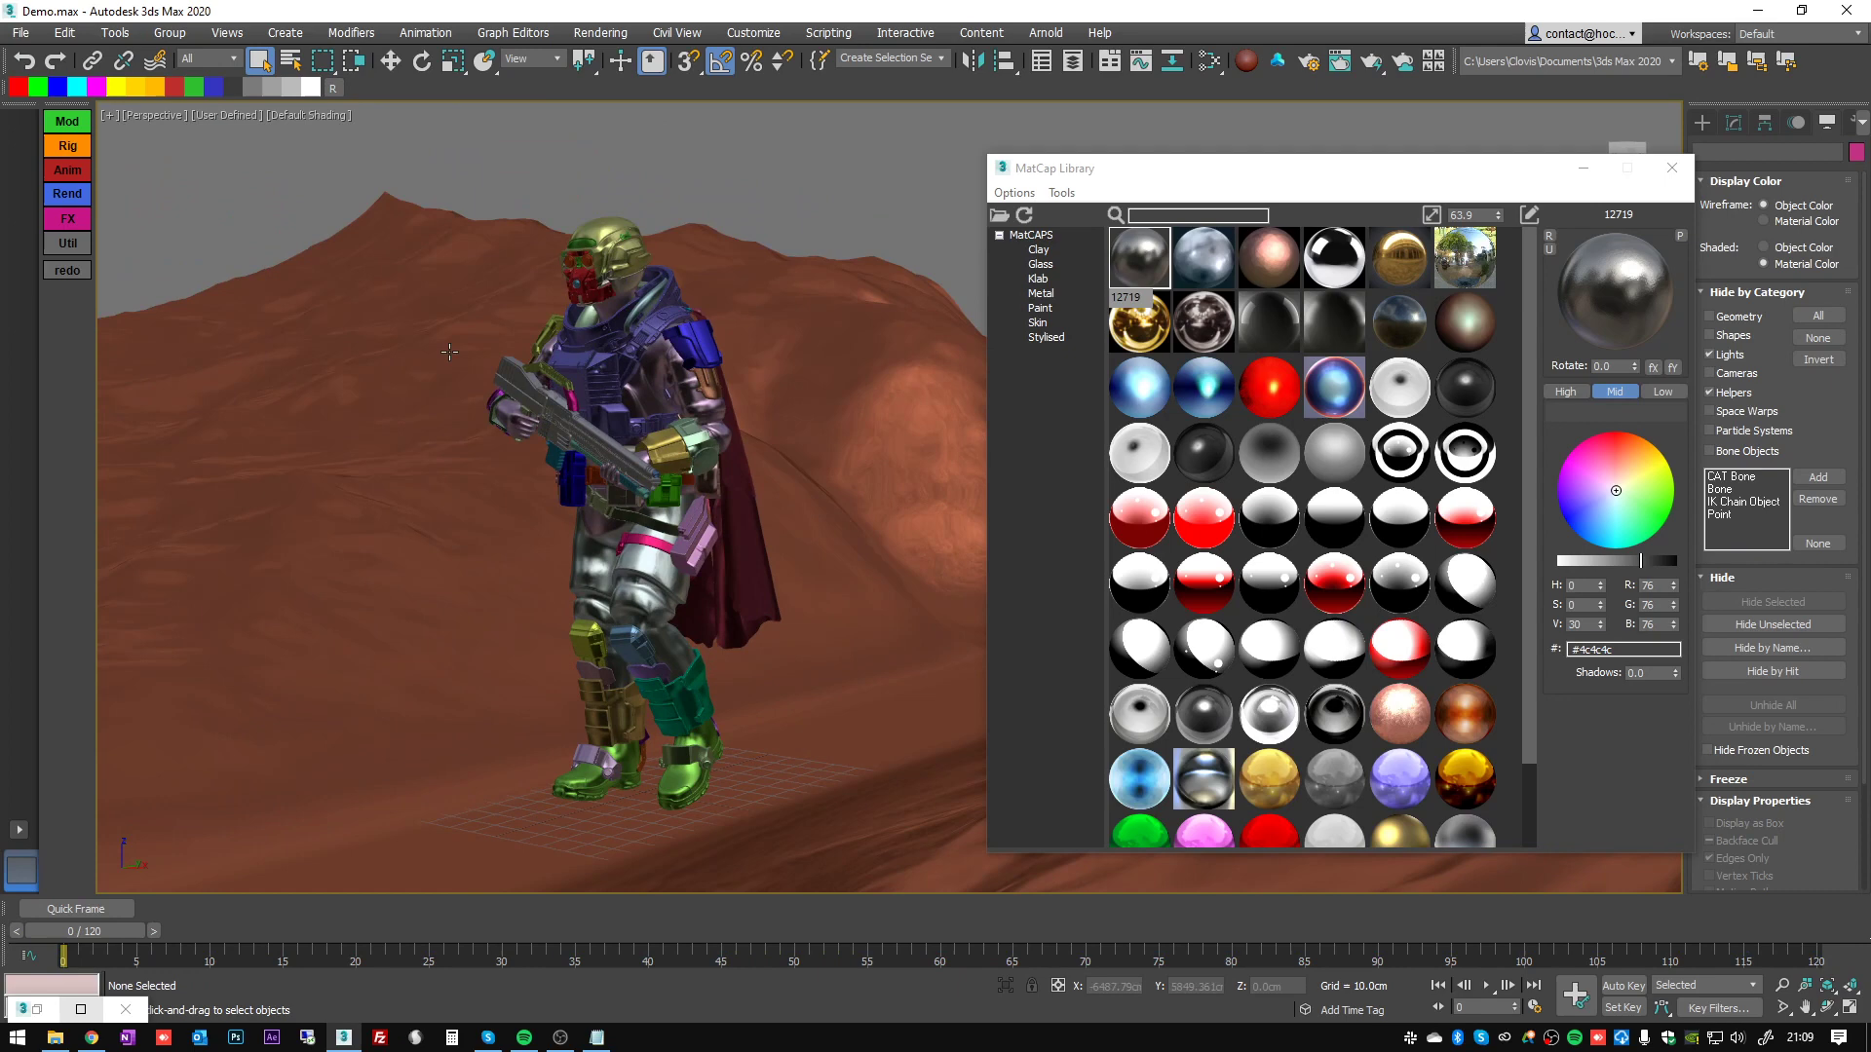
scroll(561, 402, "up", 3)
scroll(658, 330, "down", 1)
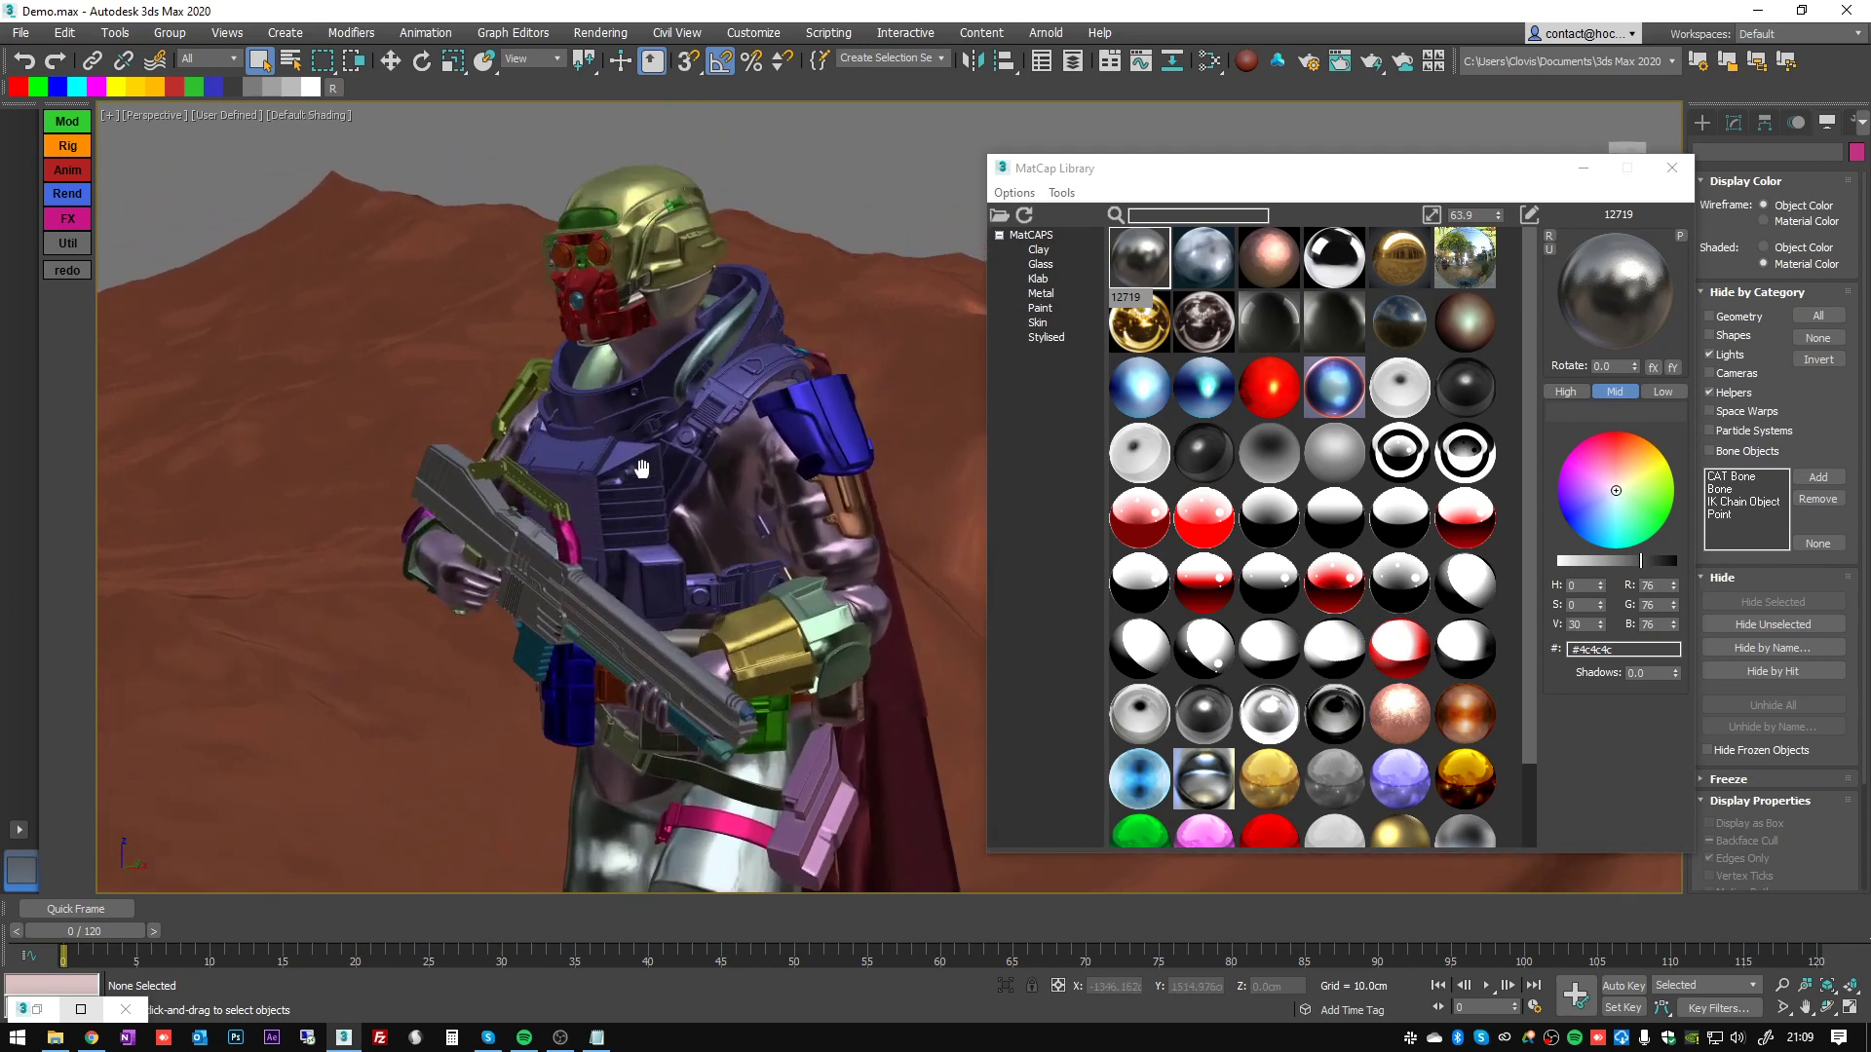
- Select the helmet, collar, shoulder and chest parts in turn to check each one's mid tone colour
left_click(629, 190)
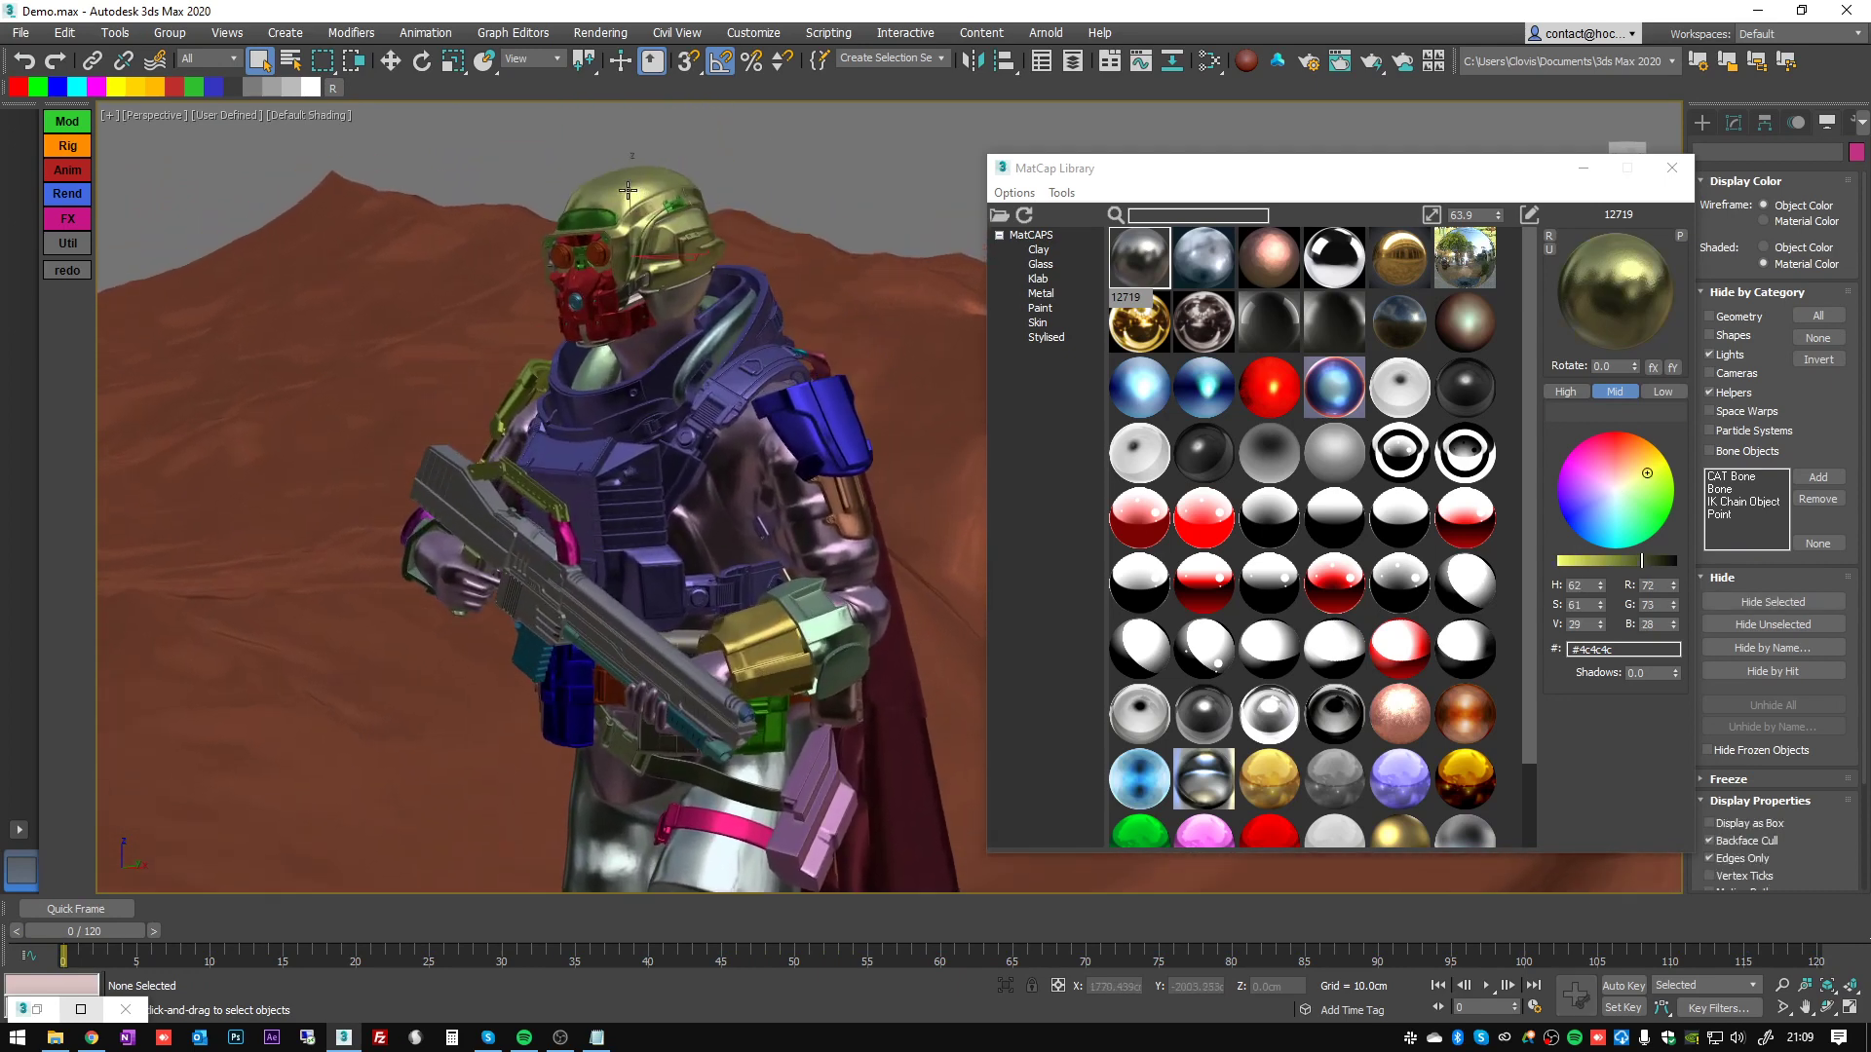
left_click(752, 375)
left_click(830, 429)
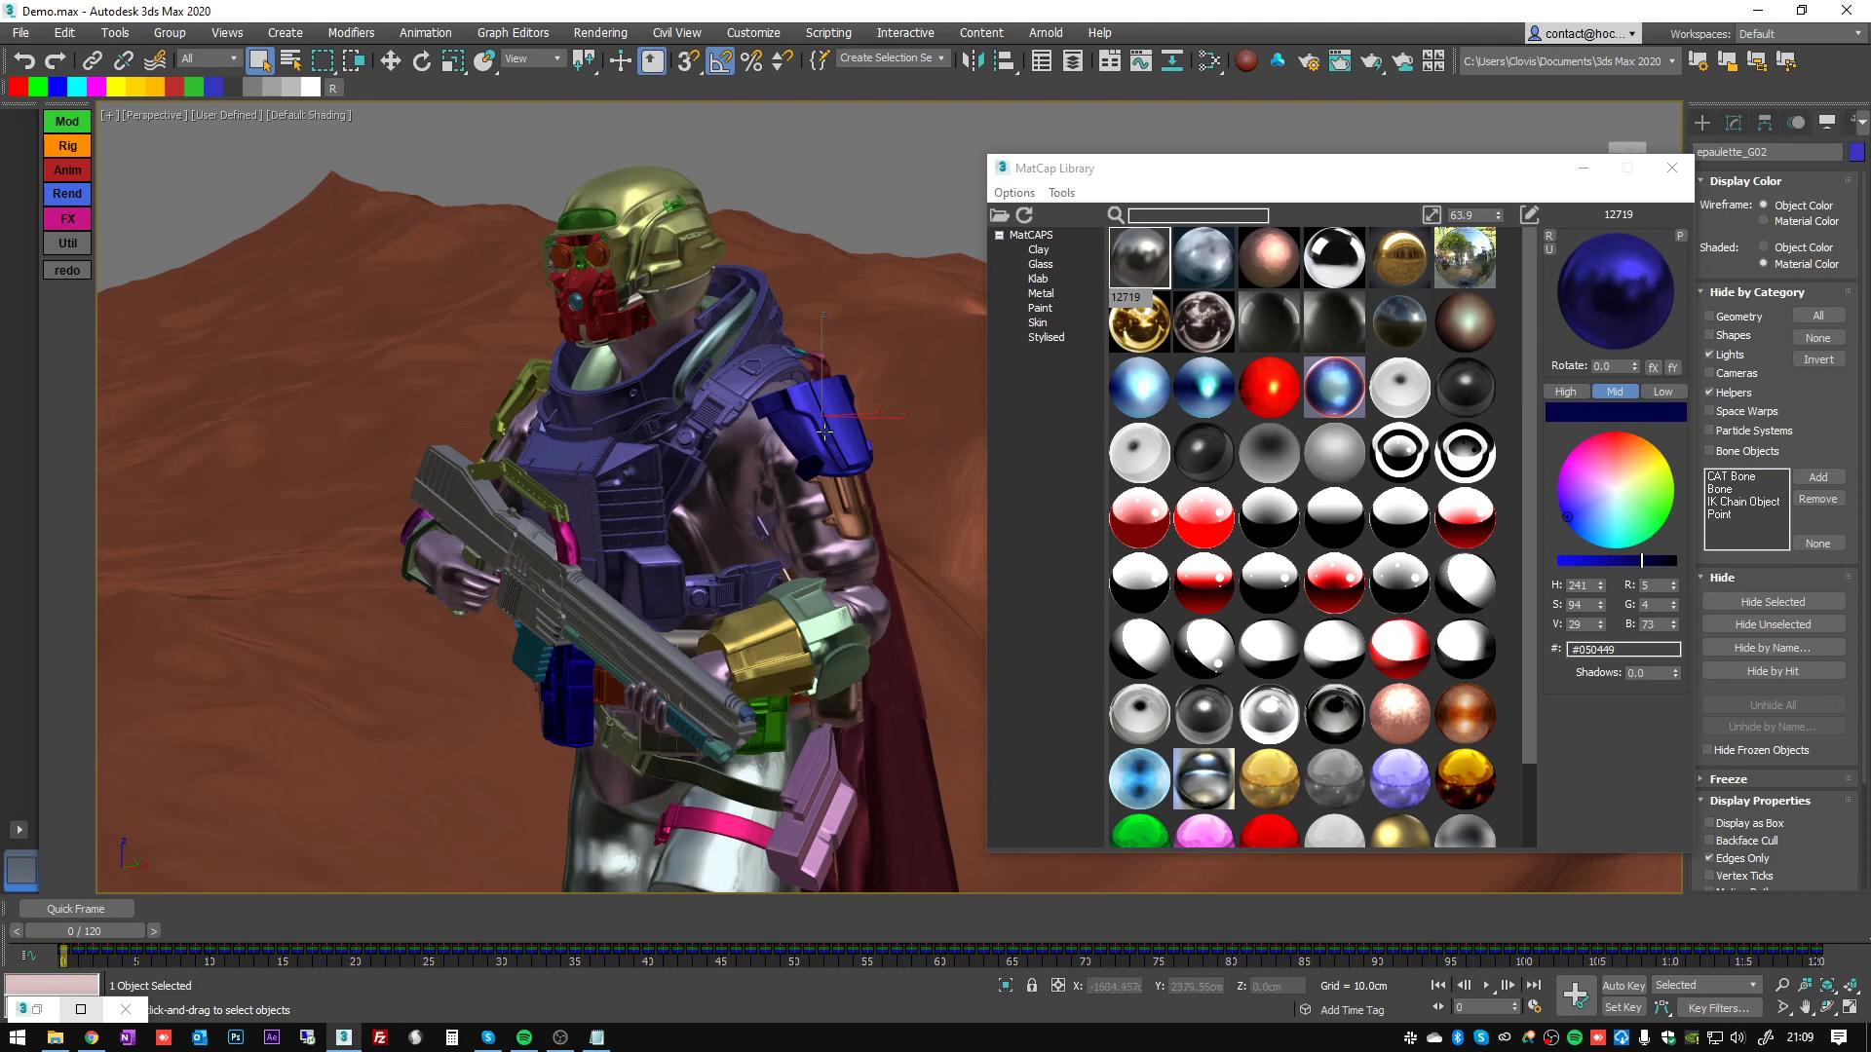
left_click(647, 459)
- Make the helmet's mid tone less saturated, and set the breastplate's mid tone brightness (V) to 42
left_click(639, 222)
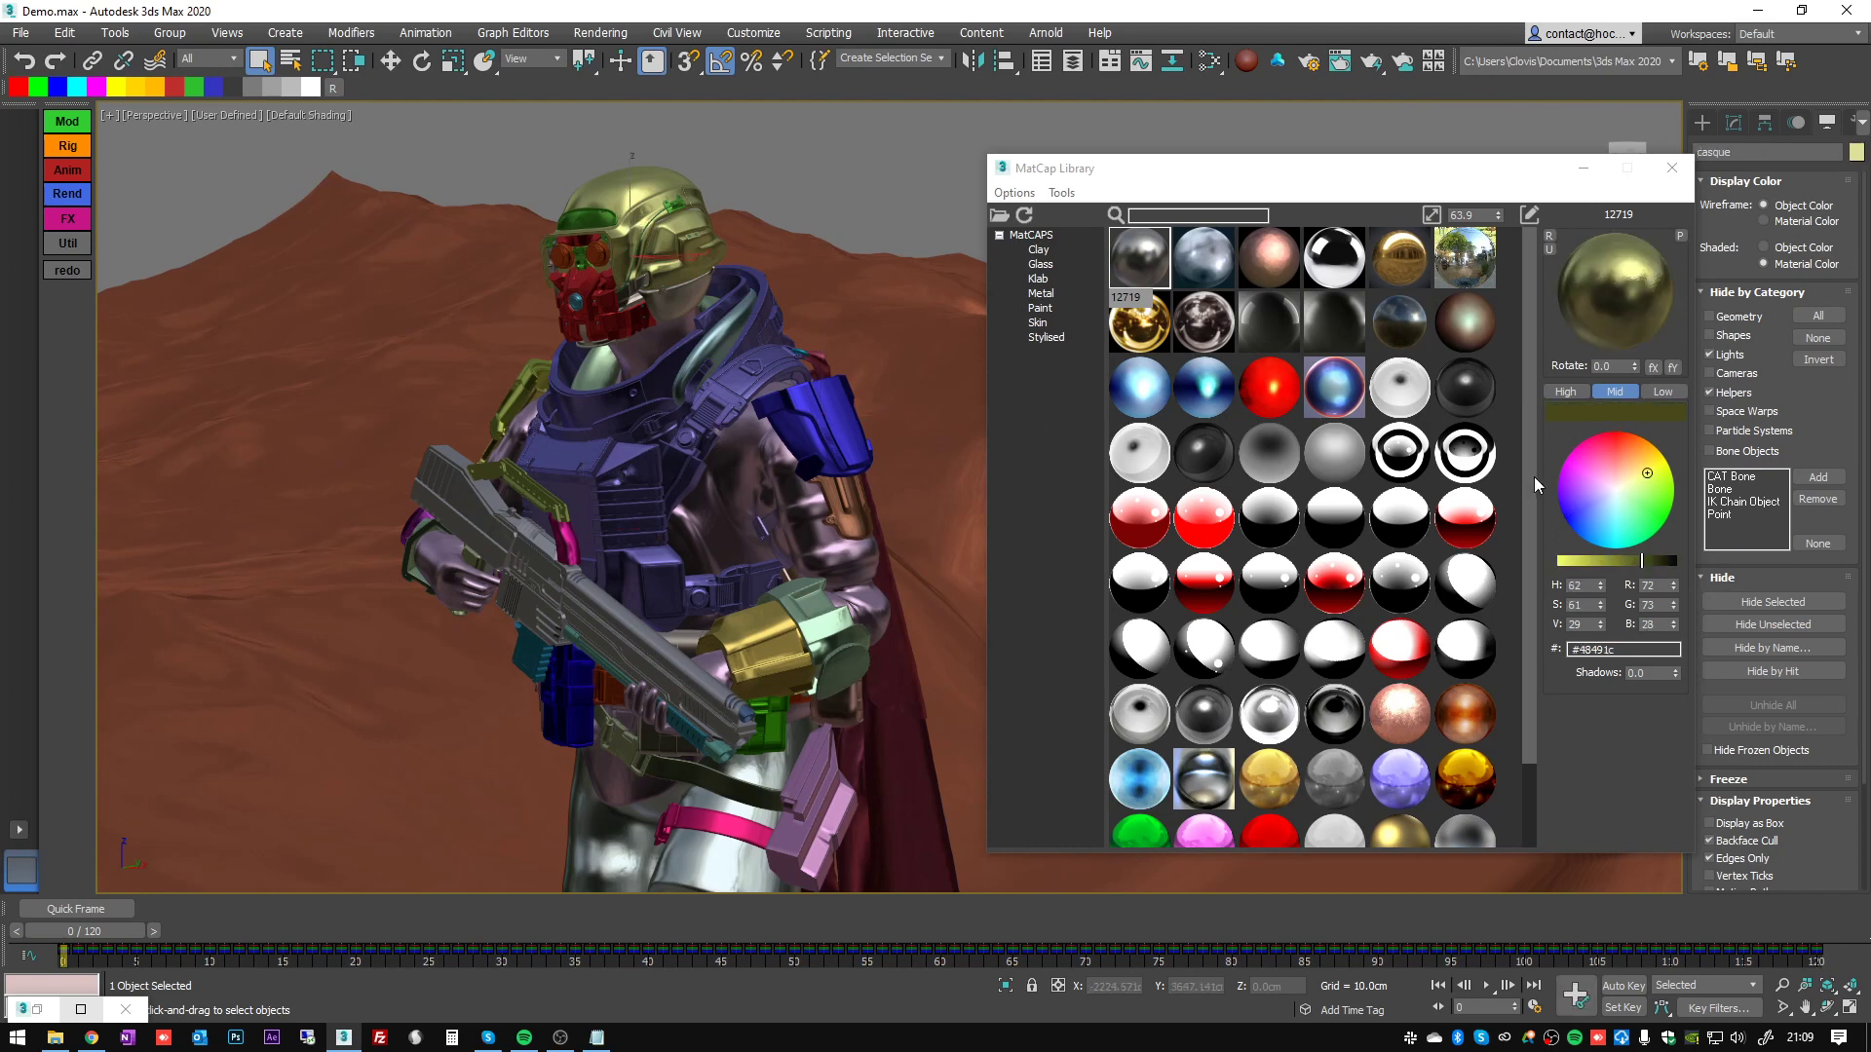
mouse_move(1647, 473)
left_mouse_down()
mouse_move(1619, 499)
mouse_move(1626, 560)
mouse_move(1657, 563)
mouse_move(1626, 561)
left_mouse_up()
left_click(1630, 469)
left_click(624, 487)
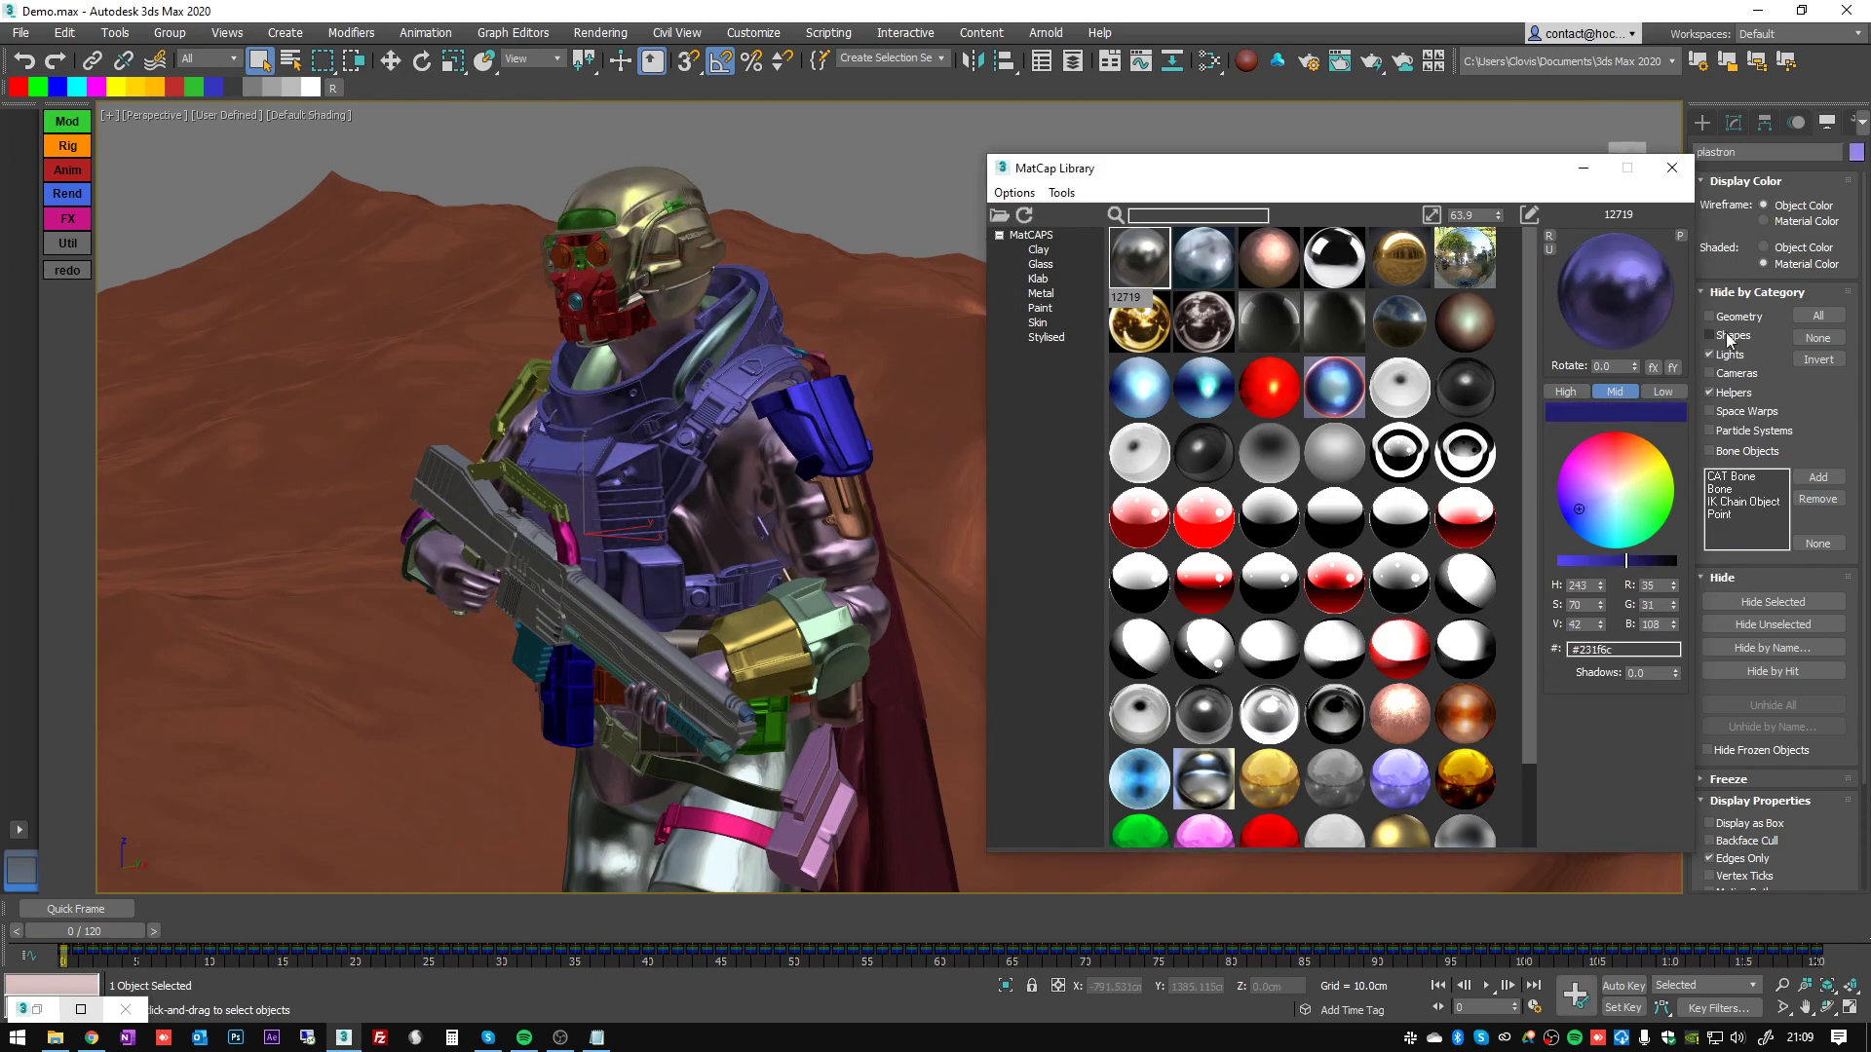
- Switch the shaded display to Object Color and frame the whole character
left_click(1773, 250)
middle_click_drag(711, 263, 803, 232, "alt")
scroll(803, 232, "down", 4)
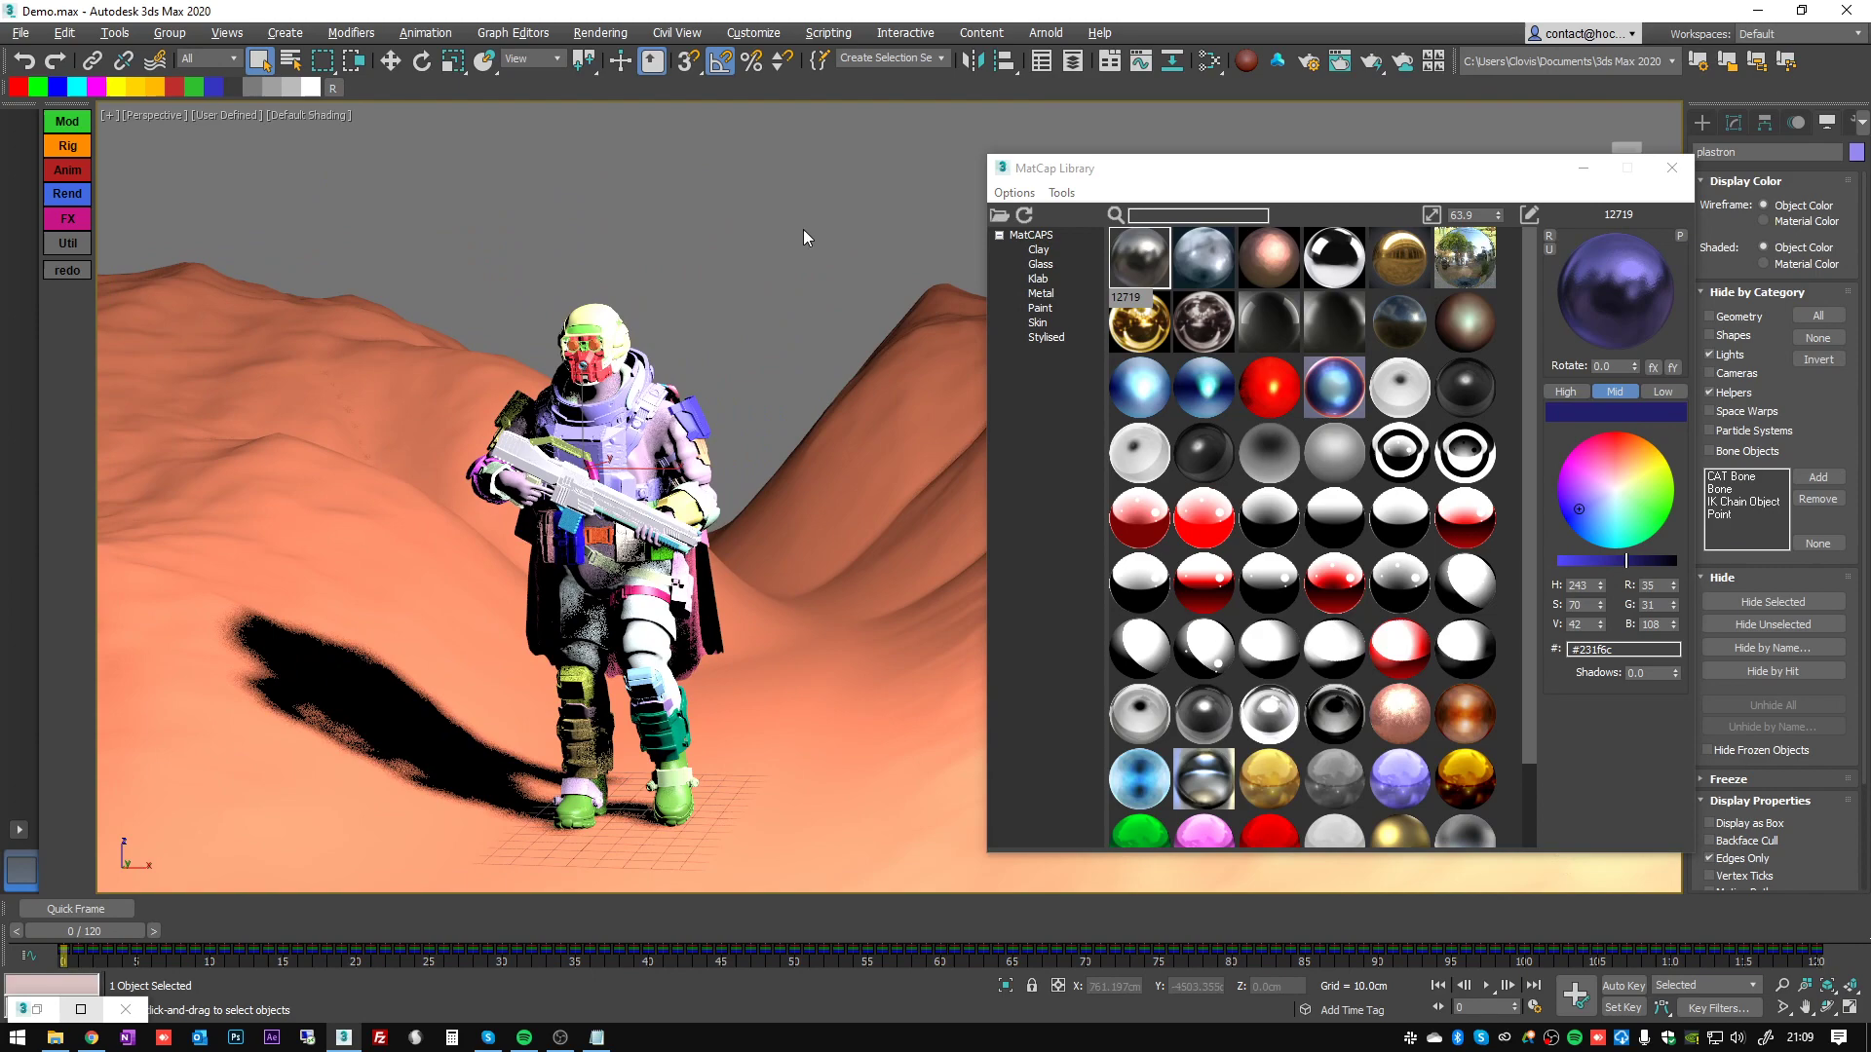
- Select all the objects and randomize their wire colours several times
key("ctrl+a")
left_click(330, 91)
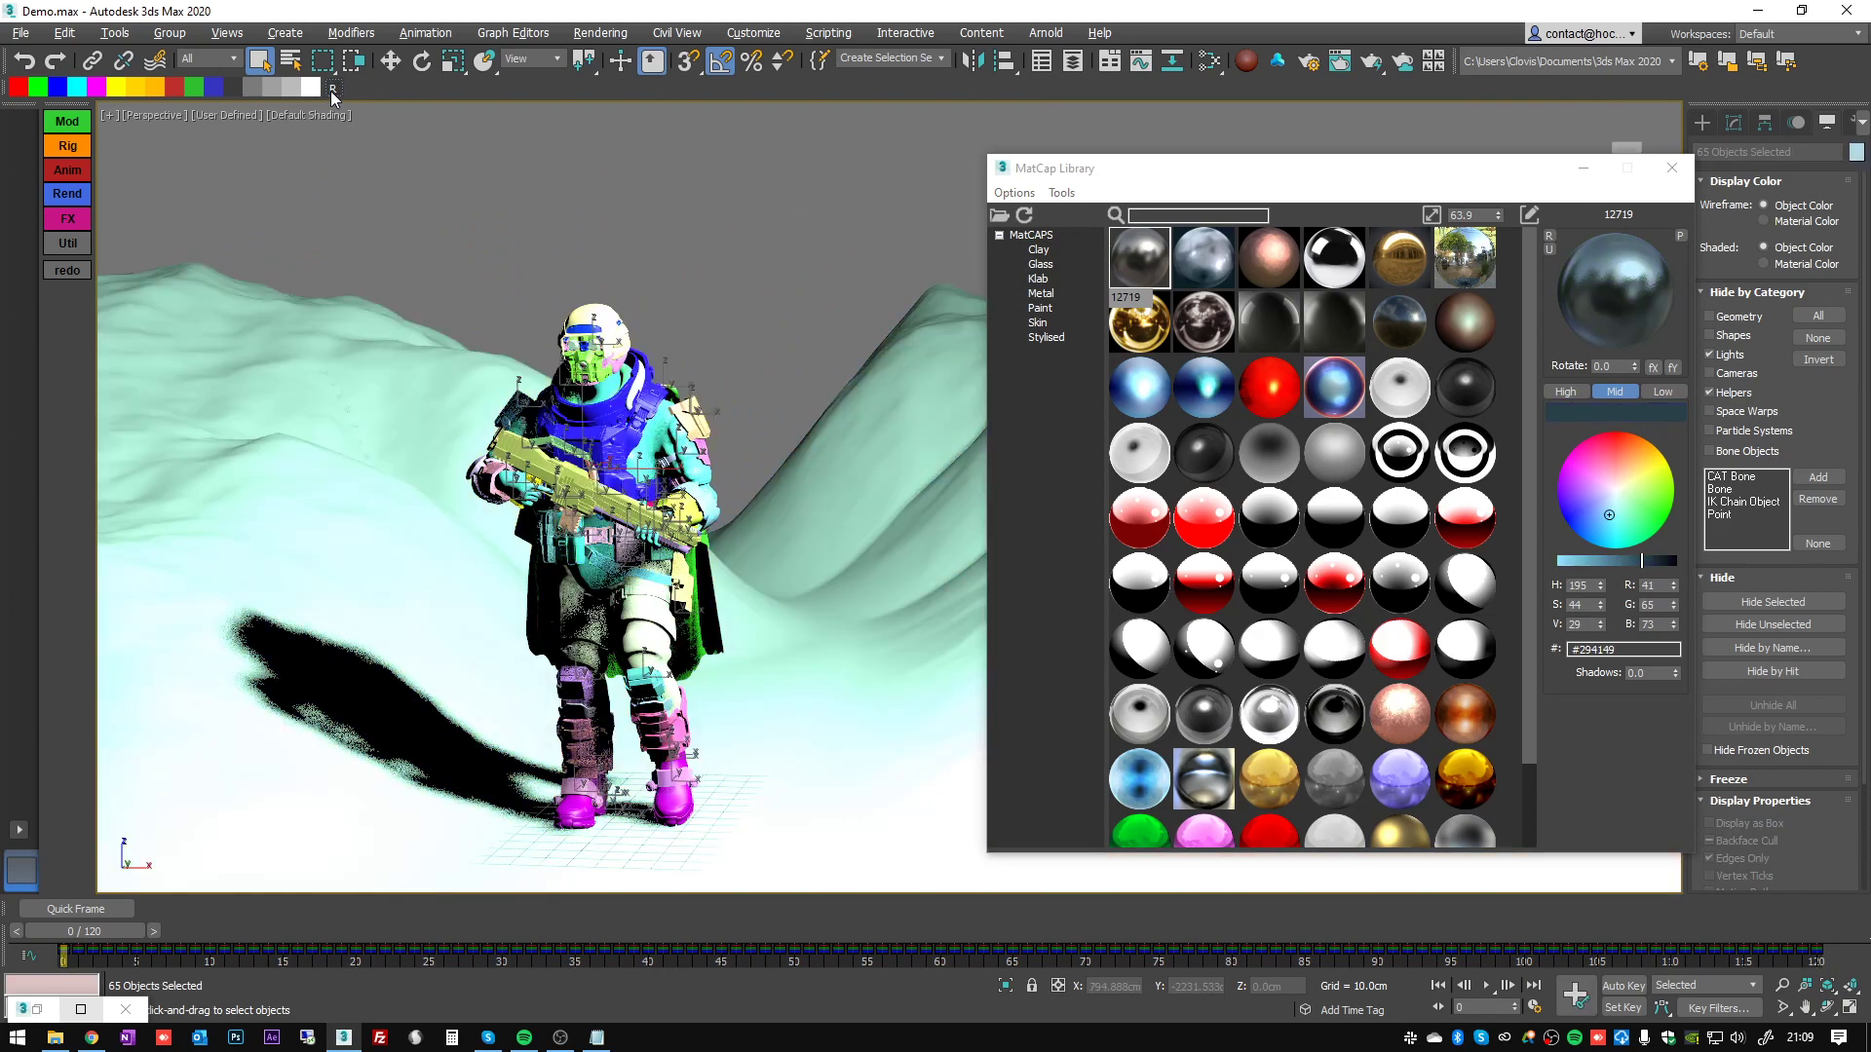
left_click(331, 91)
left_click(329, 89)
left_click(329, 89)
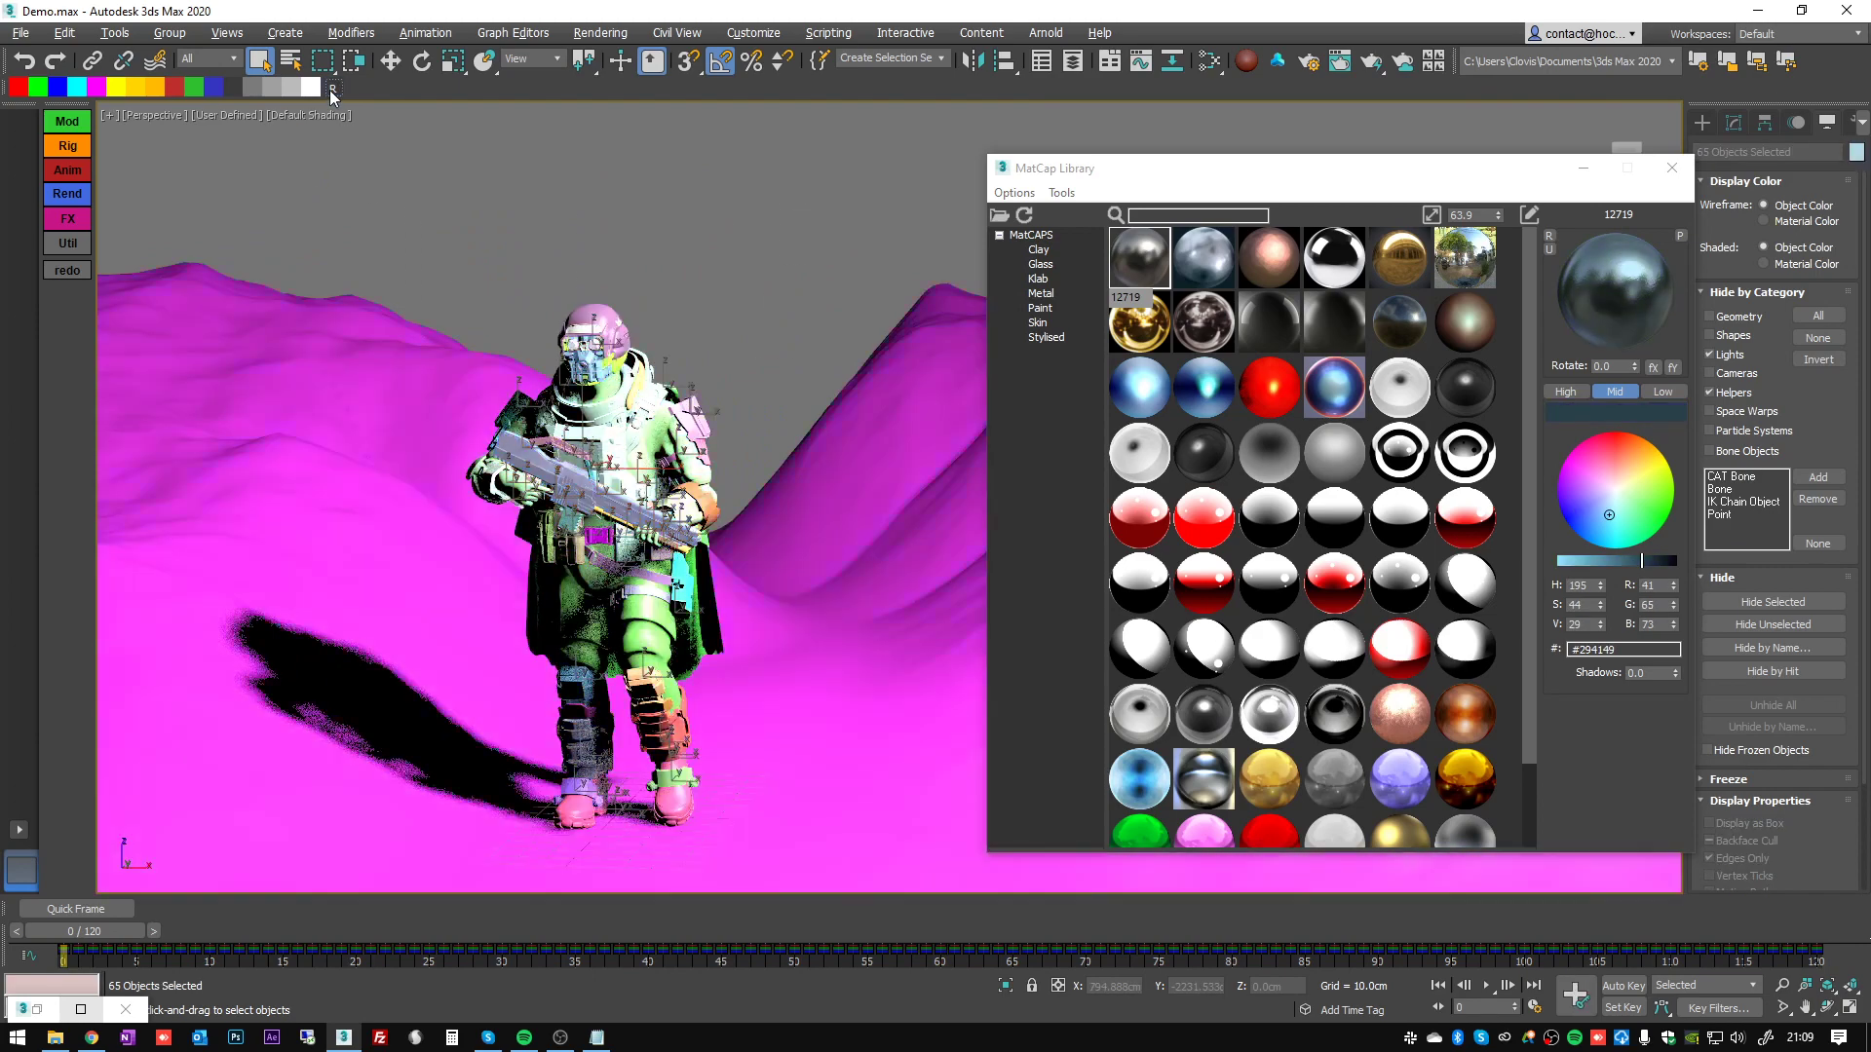
left_click(329, 89)
left_click(330, 90)
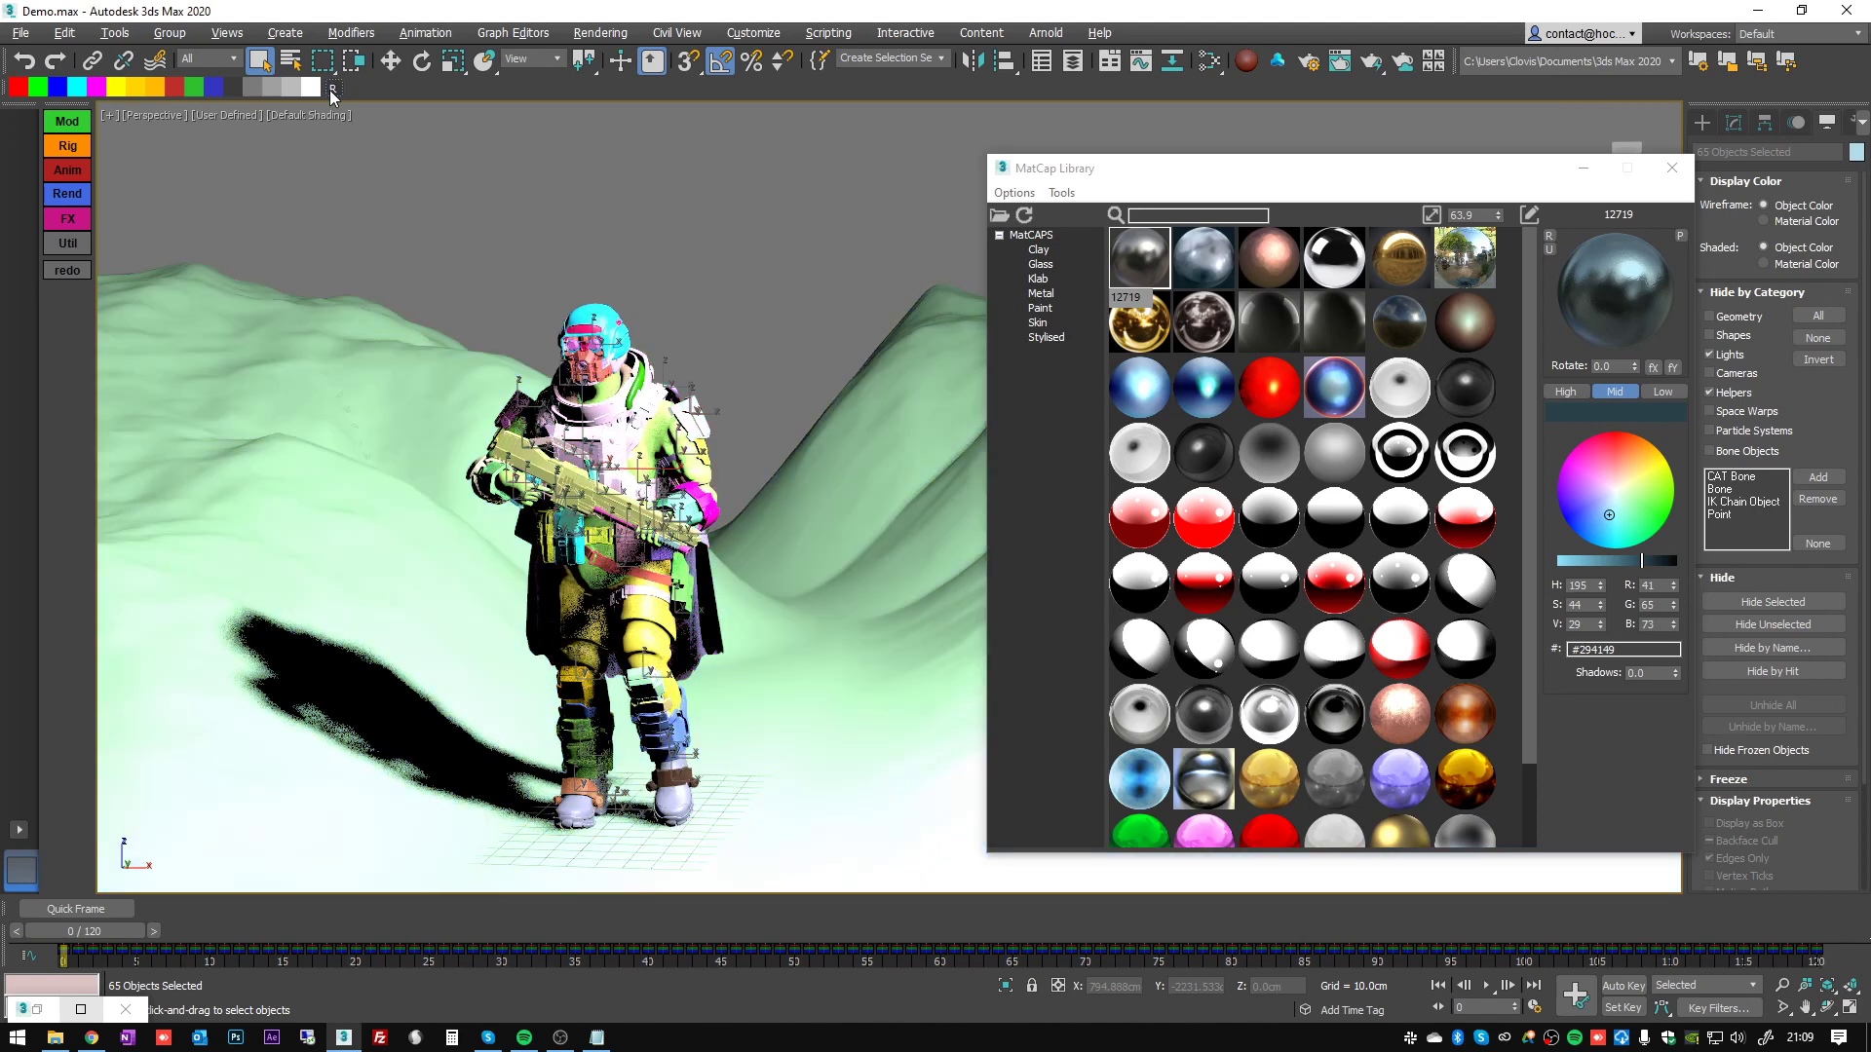
- Switch the shaded display back to Material Color and recolour the selected objects' matcaps from their wire colours
left_click(1783, 263)
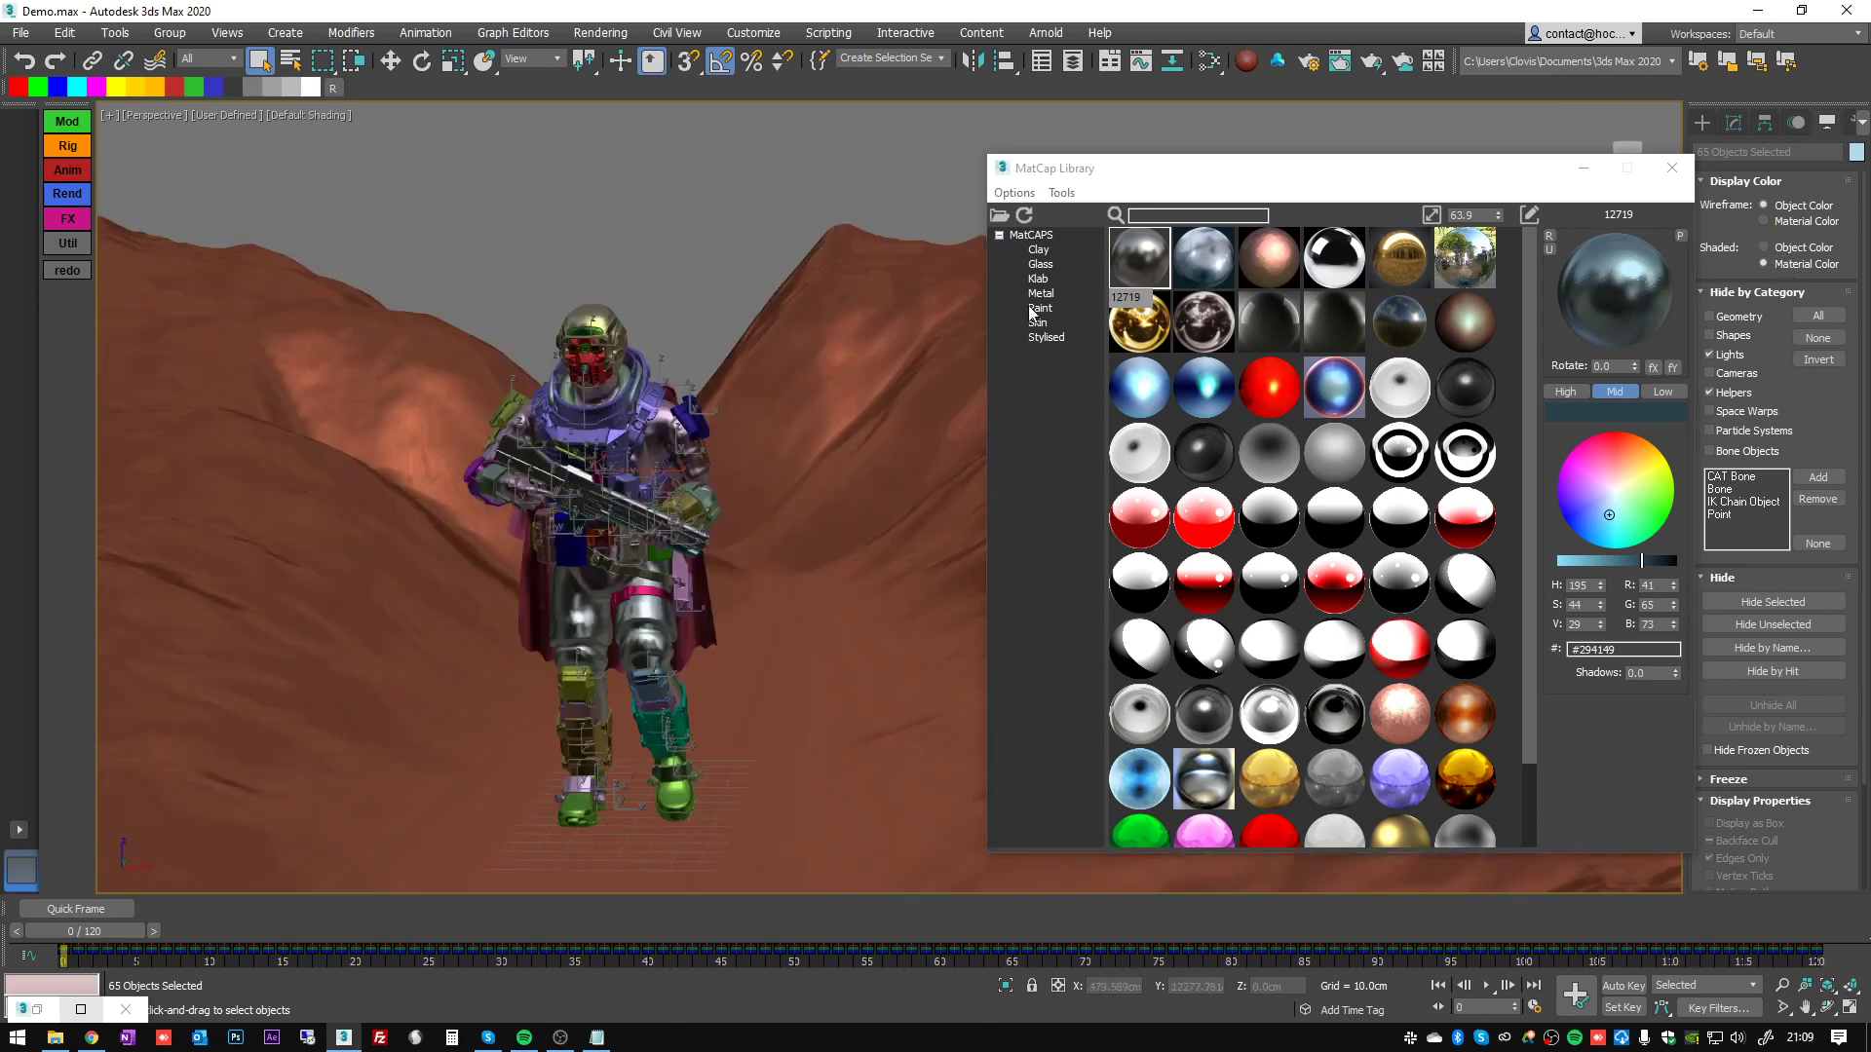
left_click(1061, 193)
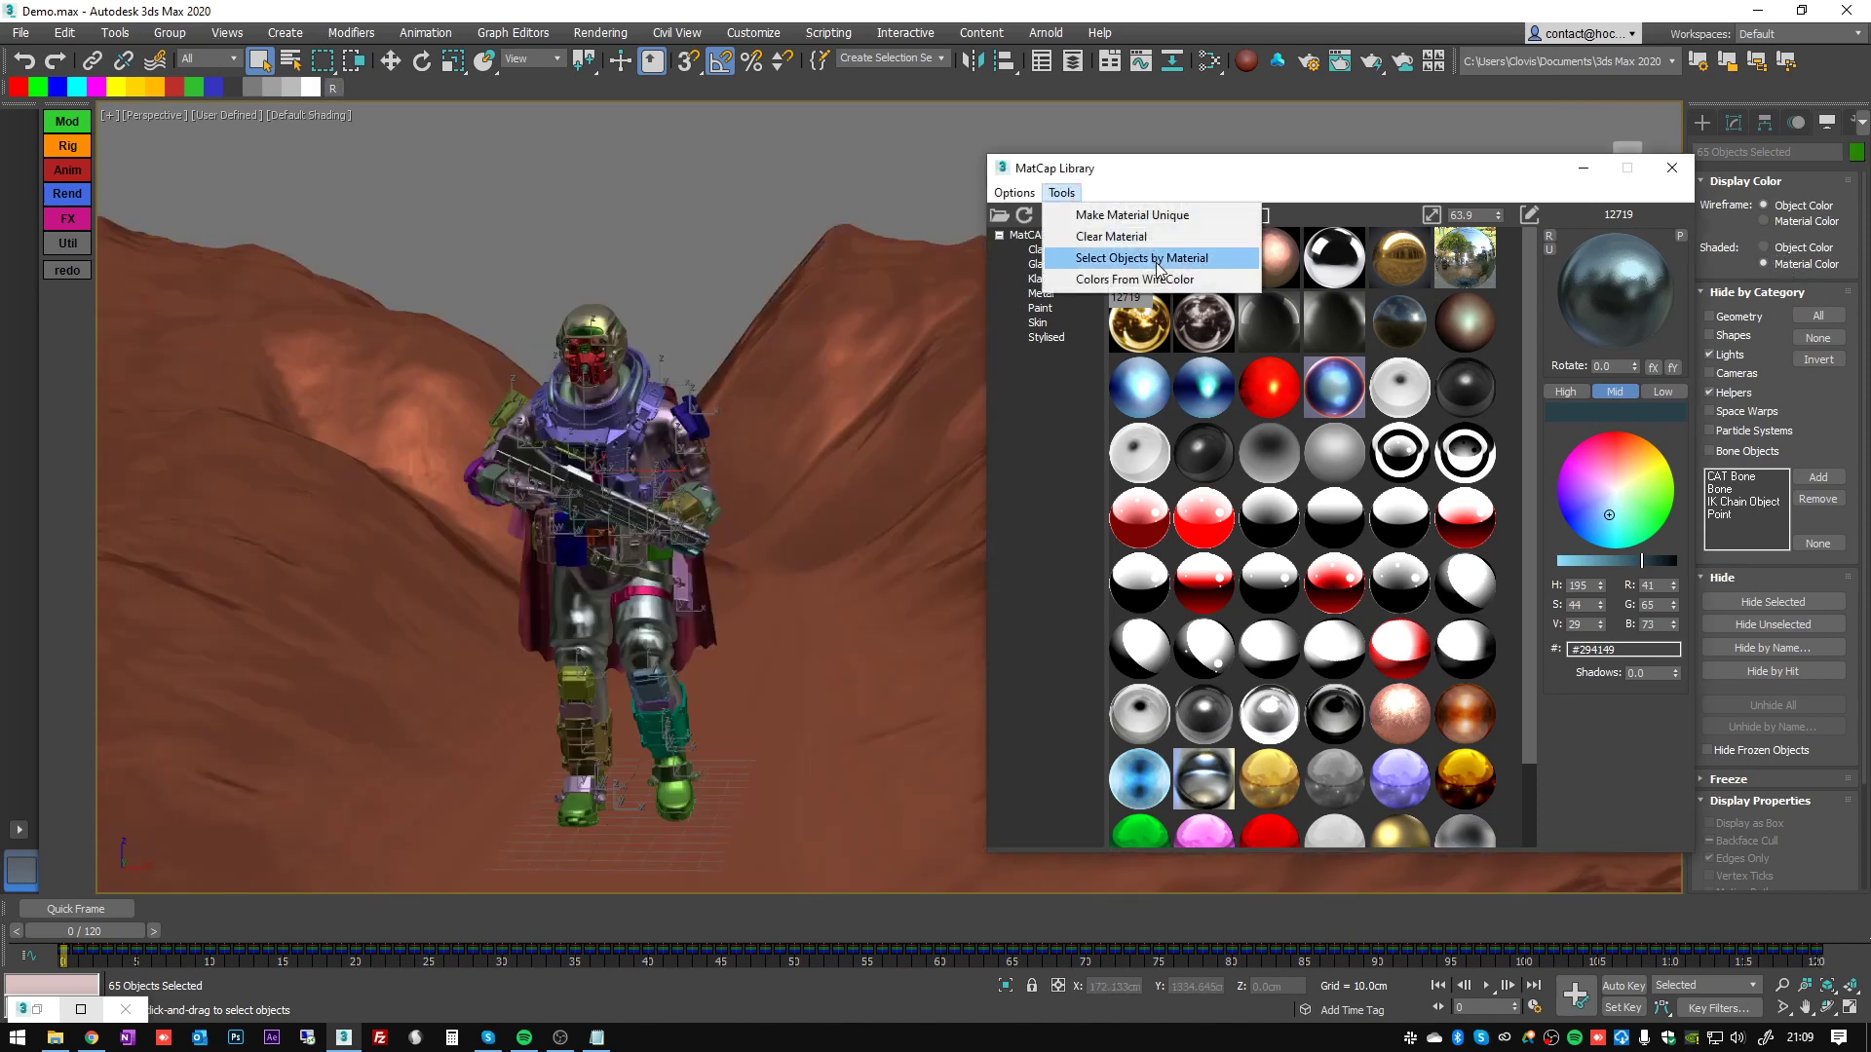
left_click(1111, 272)
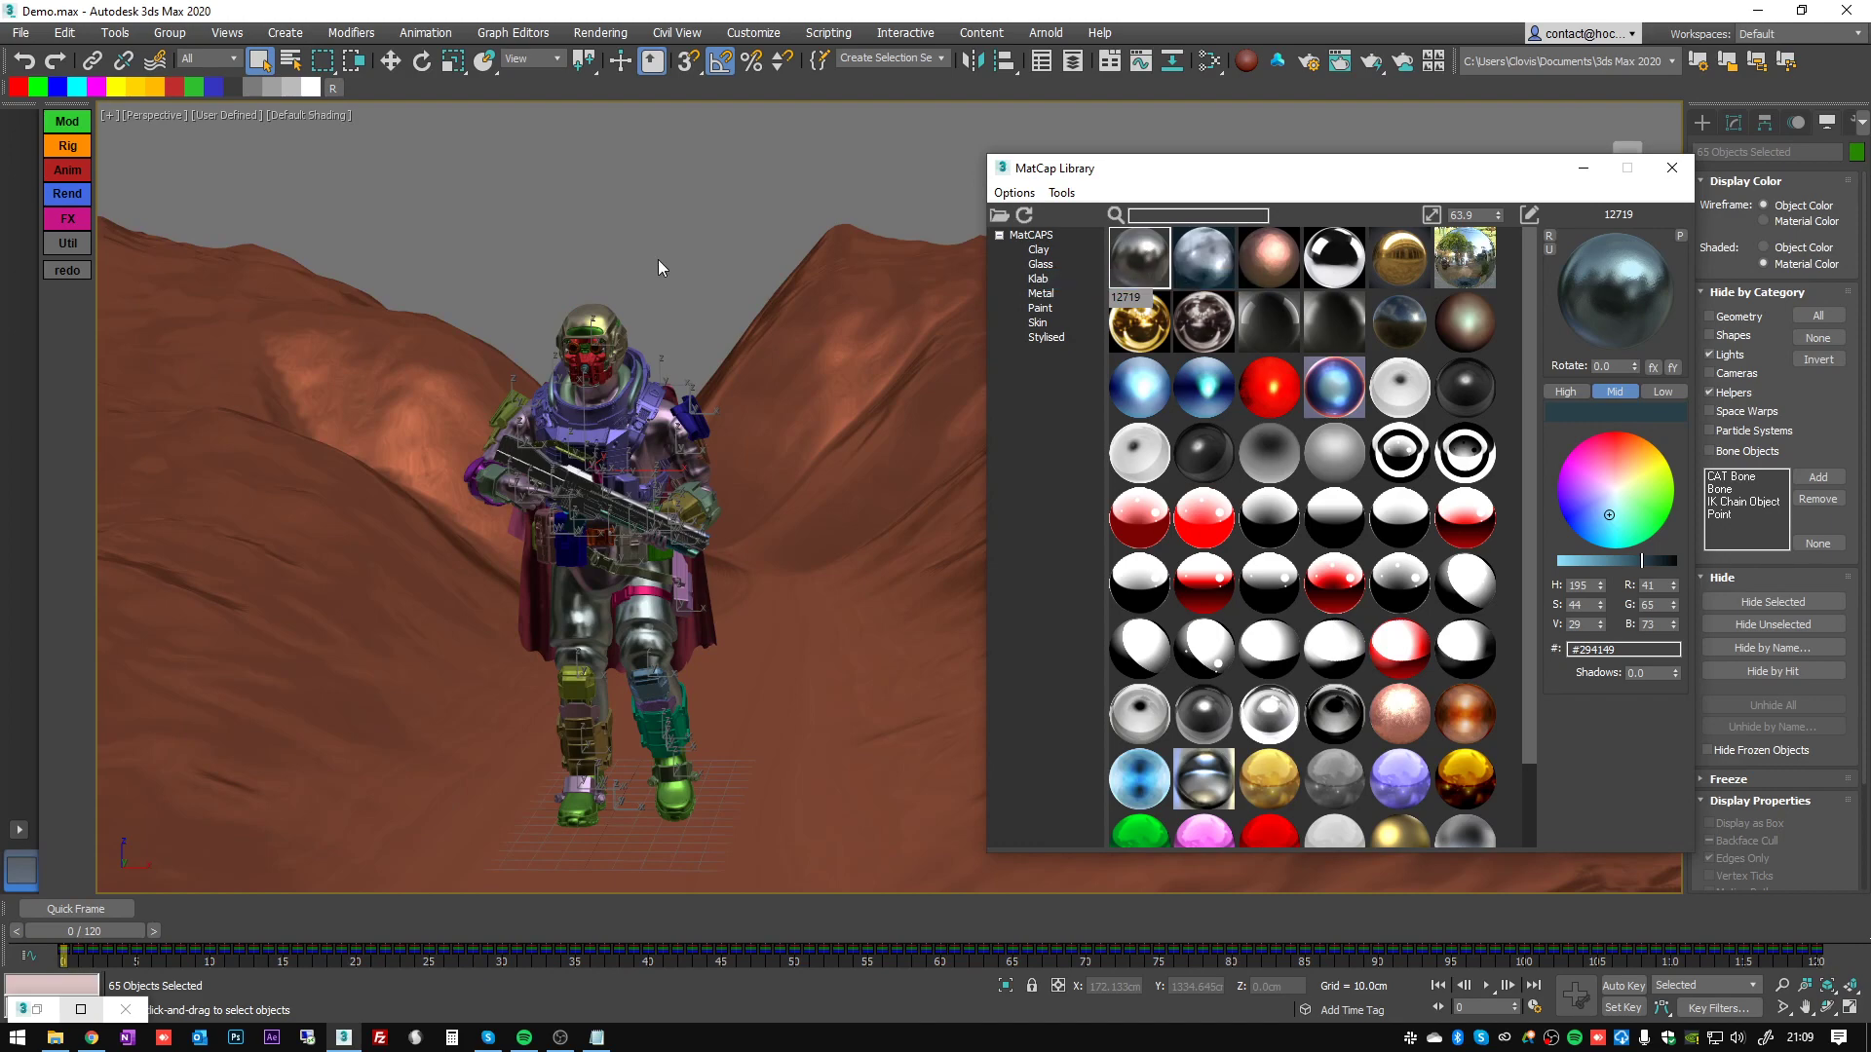
middle_click_drag(674, 255, 671, 213)
scroll(675, 222, "up", 2)
left_click(807, 284)
middle_click_drag(807, 285, 787, 279, "alt")
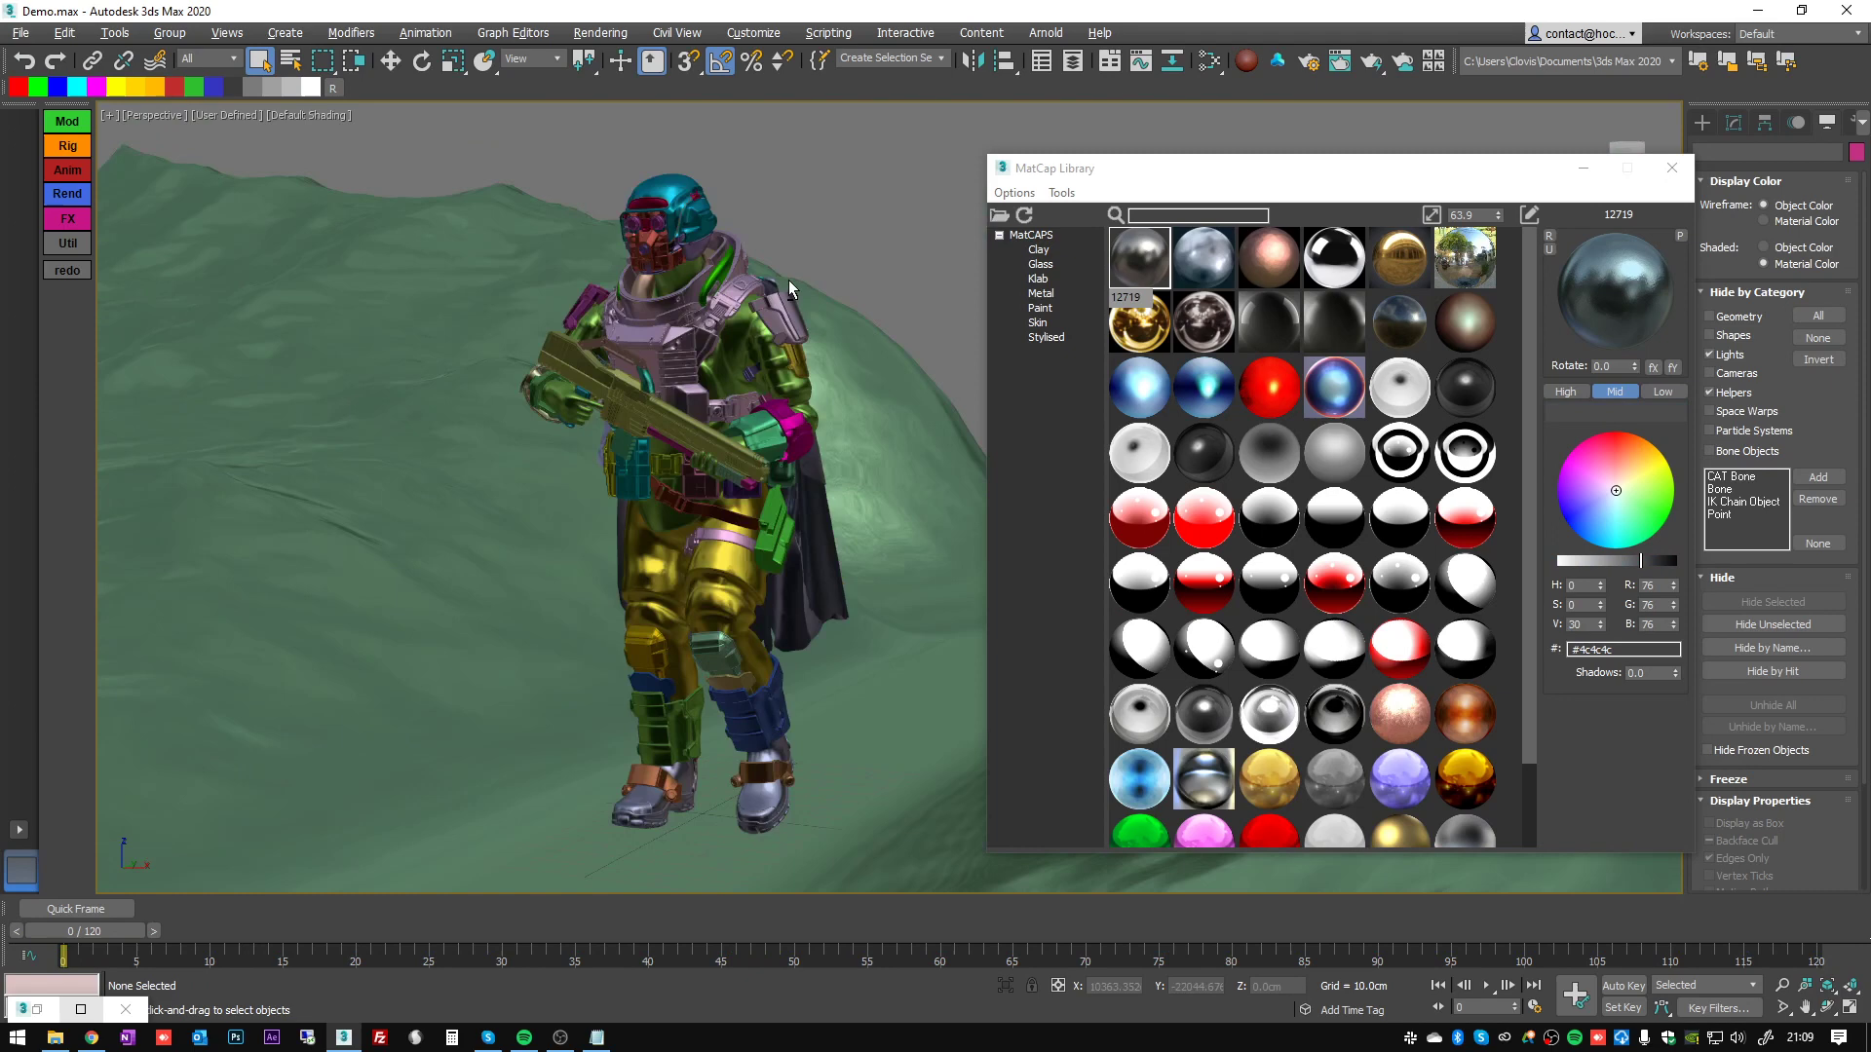
- Scrub the animation to frame 71 and back to frame 22 to inspect the recoloured character from several angles
scroll(592, 426, "down", 3)
left_click_drag(101, 936, 1138, 897)
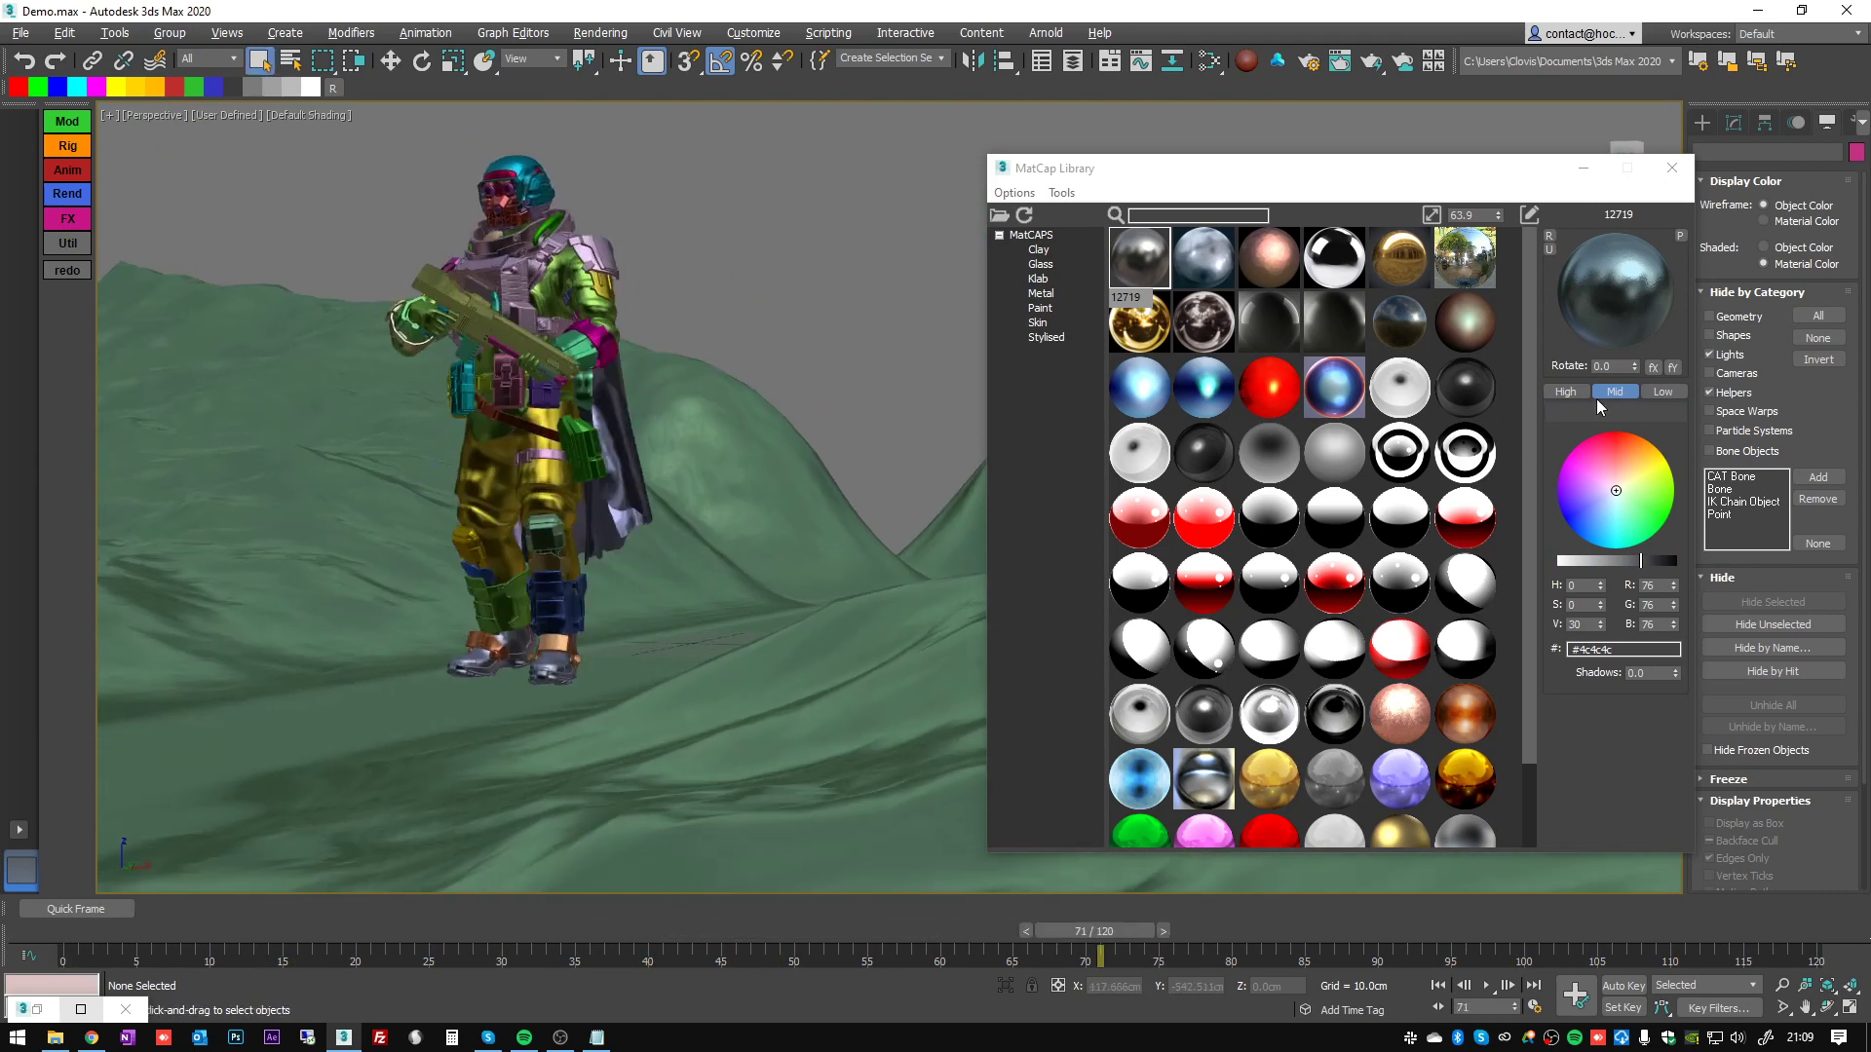
scroll(537, 338, "up", 3)
middle_click_drag(569, 308, 491, 828, "alt")
scroll(491, 828, "down", 2)
left_click_drag(458, 935, 408, 926)
middle_click_drag(487, 760, 936, 419, "alt")
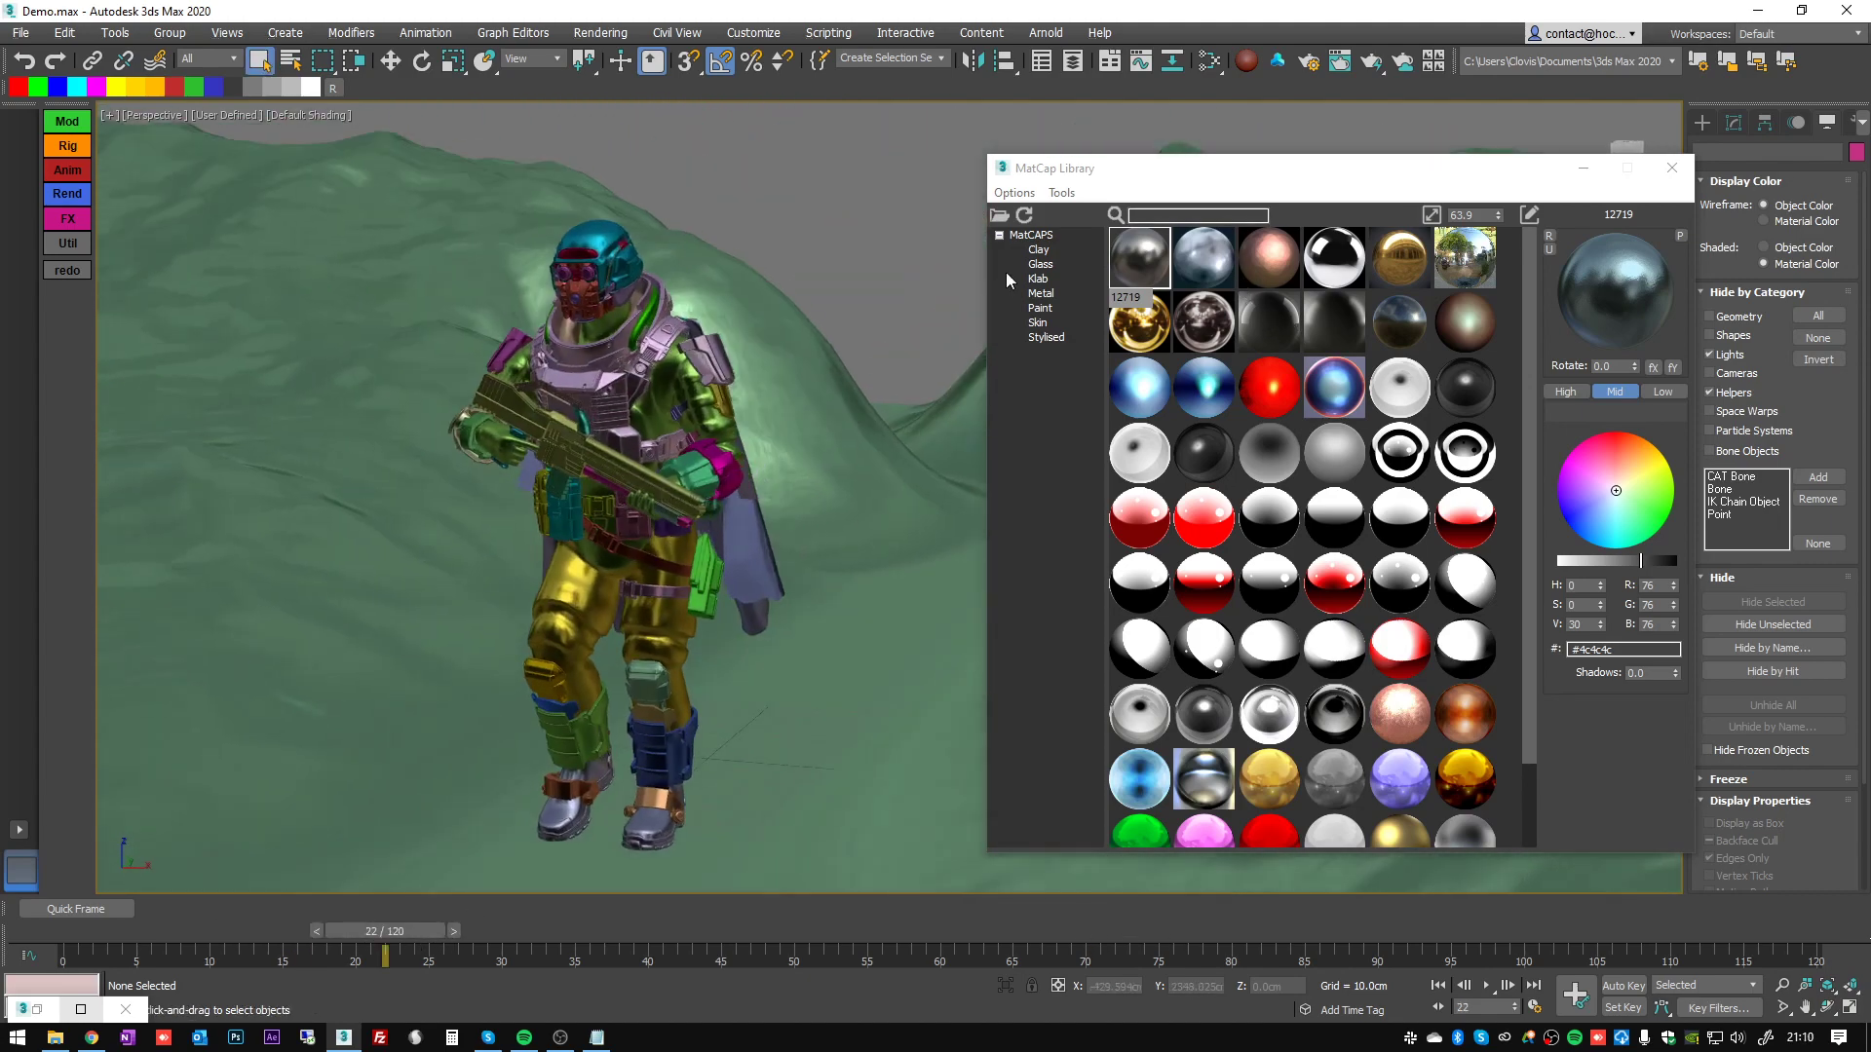
- Select all the objects, apply the thuglee-chrome-02b matcap to them, and clear the selection
left_click(664, 474)
left_click(1269, 318)
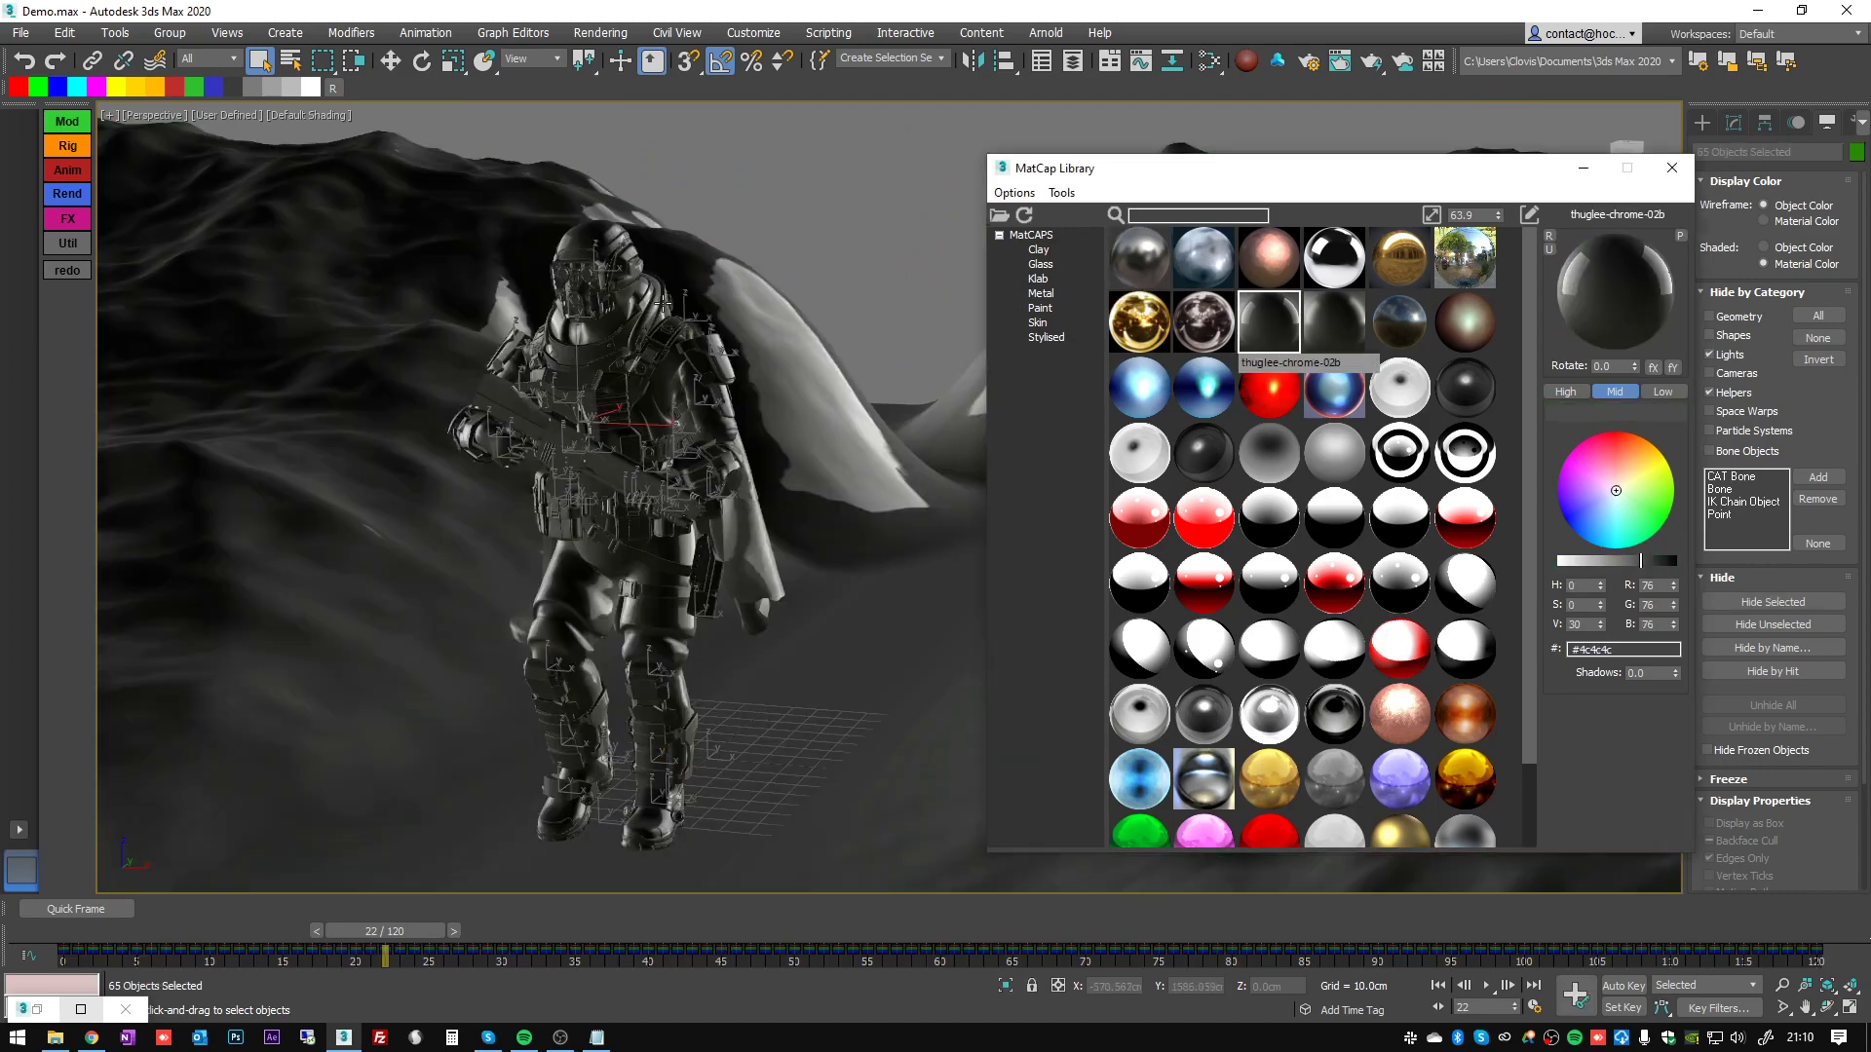
middle_click_drag(654, 296, 654, 225, "alt")
scroll(696, 218, "up", 5)
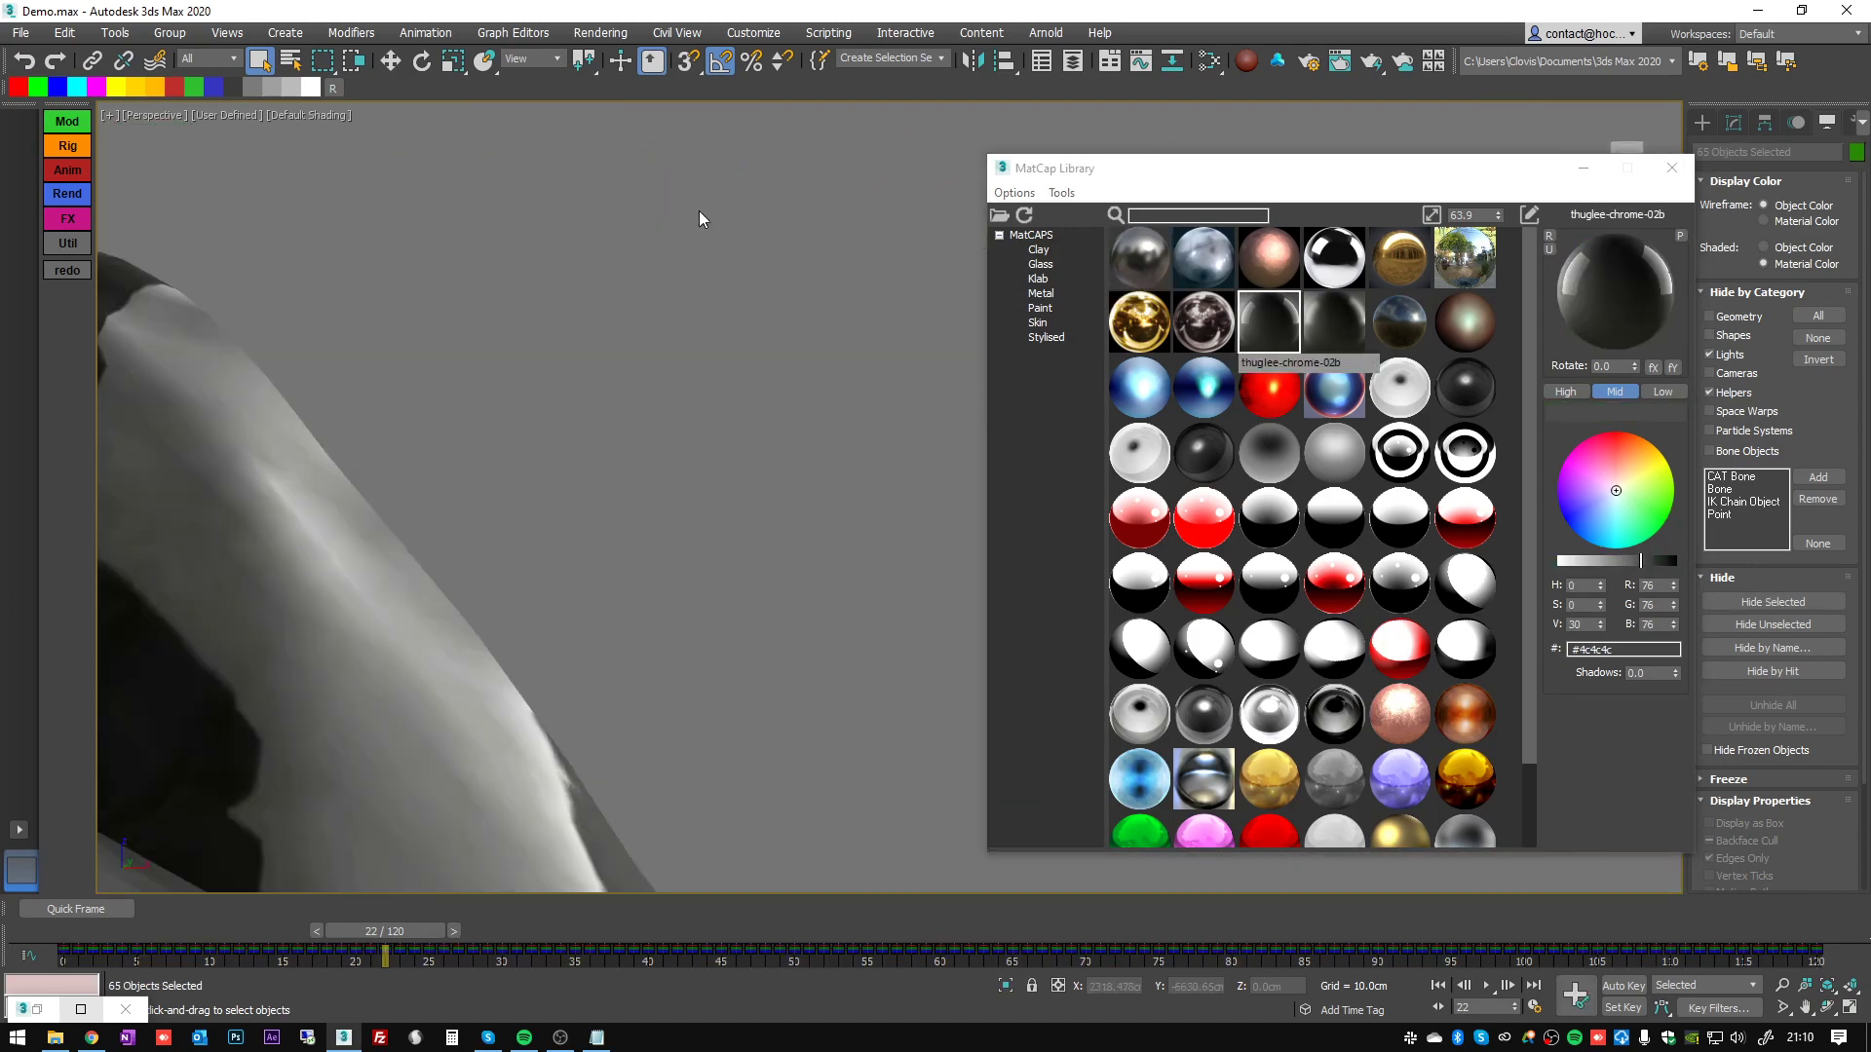
scroll(718, 259, "down", 2)
scroll(711, 360, "down", 3)
scroll(785, 469, "down", 1)
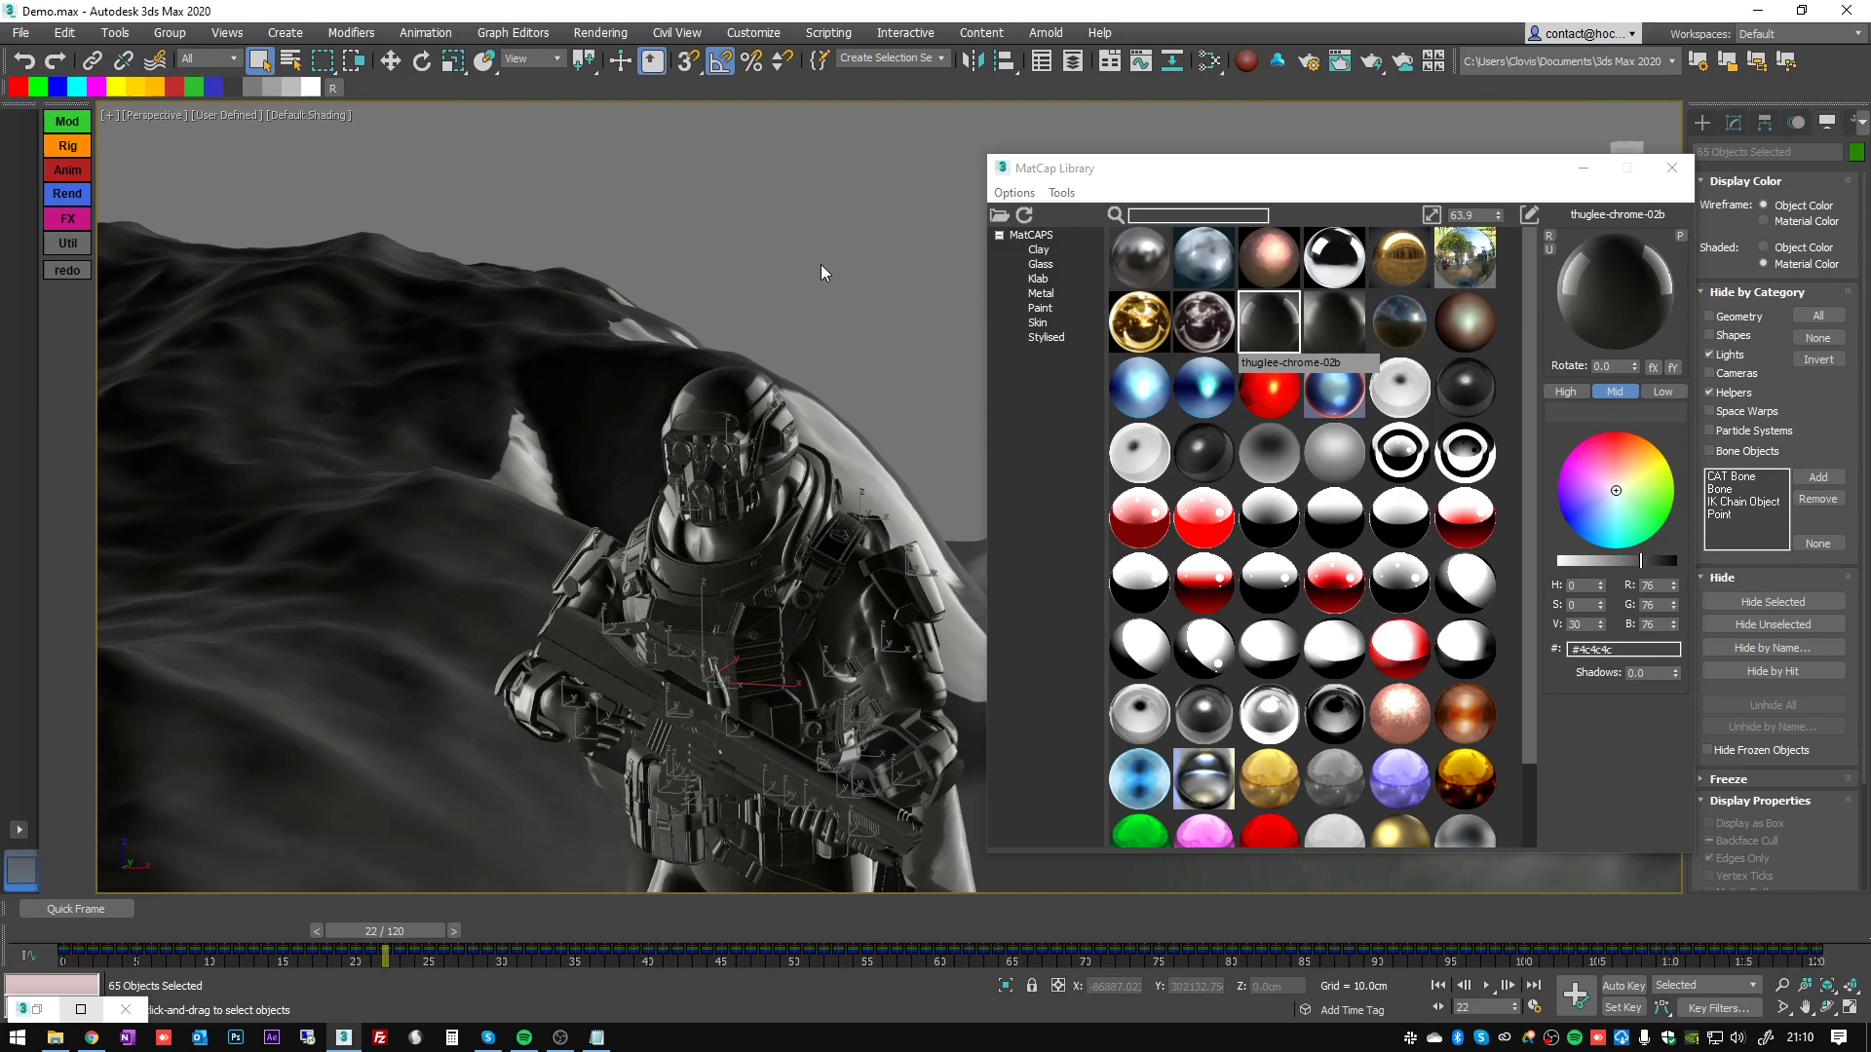
left_click(820, 265)
scroll(760, 394, "up", 4)
- Select the helmet and tint the mid tone of its shared chrome material to a dark, desaturated yellow (#474639)
left_click(684, 369)
middle_click_drag(684, 370, 576, 446, "alt")
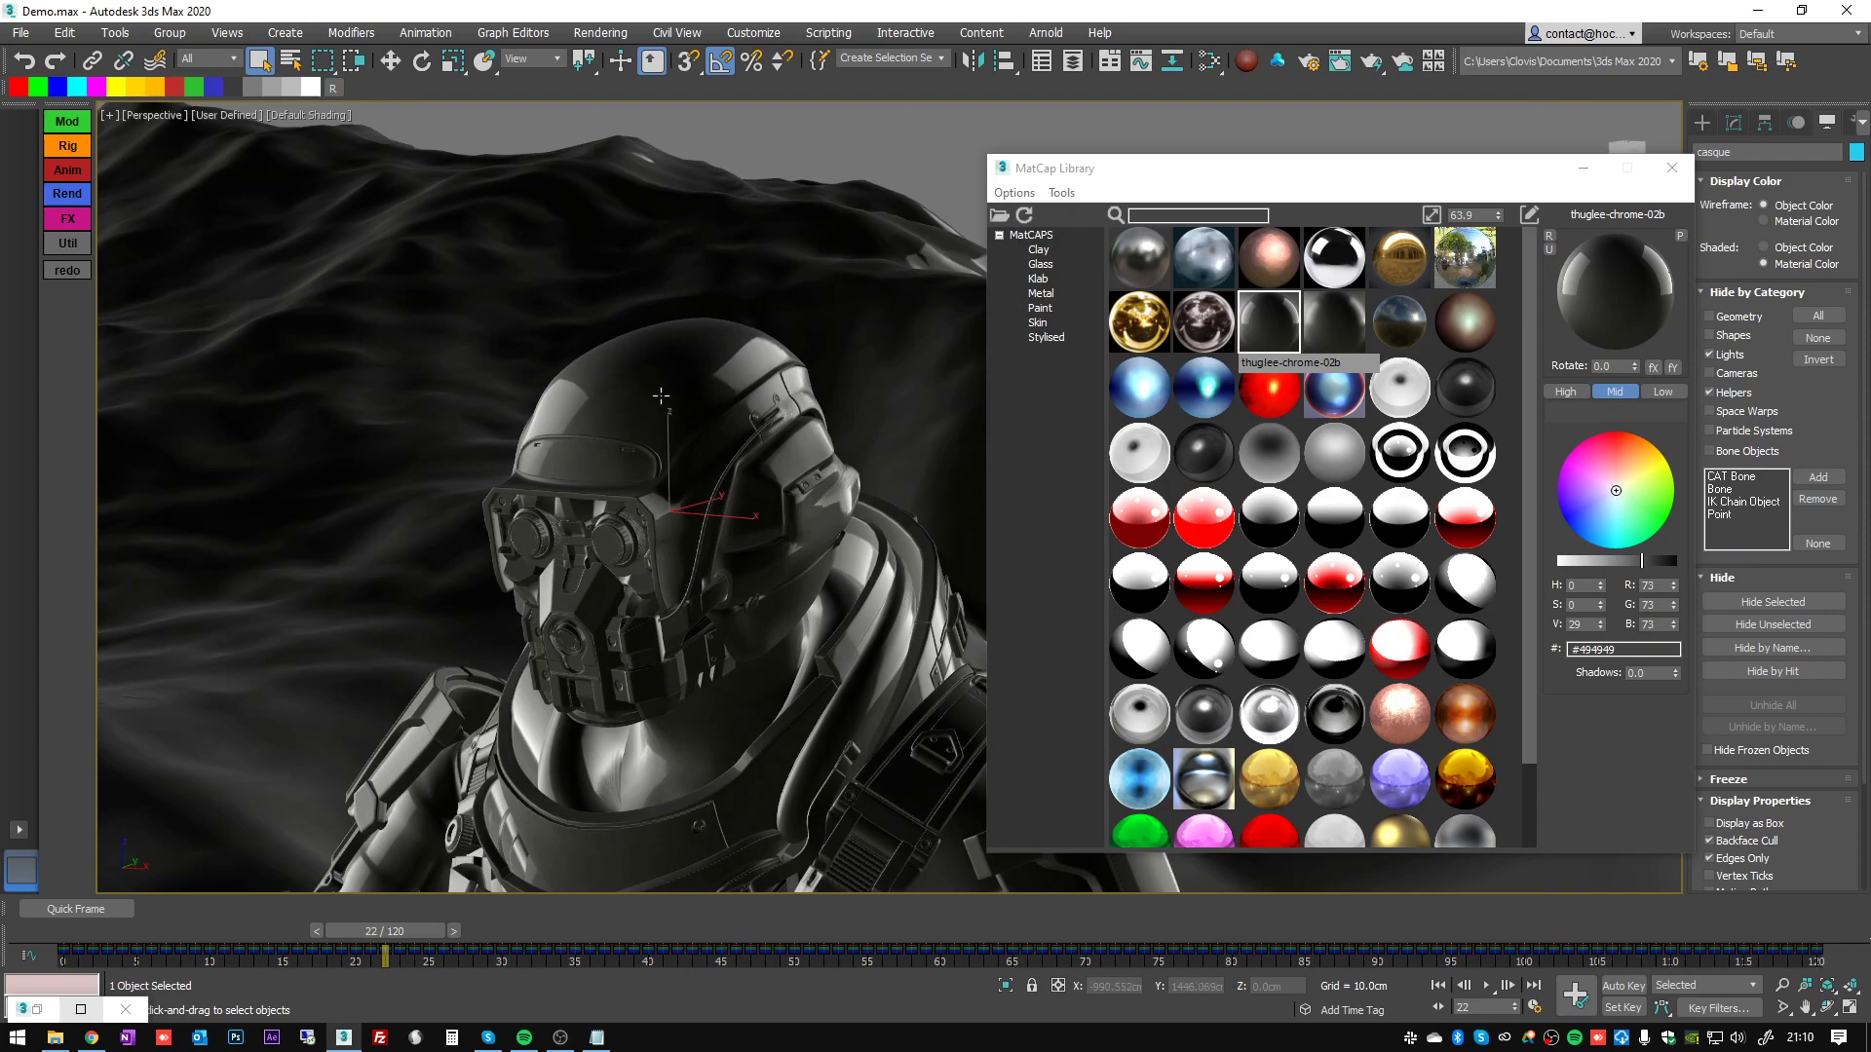
mouse_move(1573, 464)
left_mouse_down()
mouse_move(1621, 538)
mouse_move(1628, 460)
mouse_move(1626, 484)
left_mouse_up()
scroll(585, 395, "down", 5)
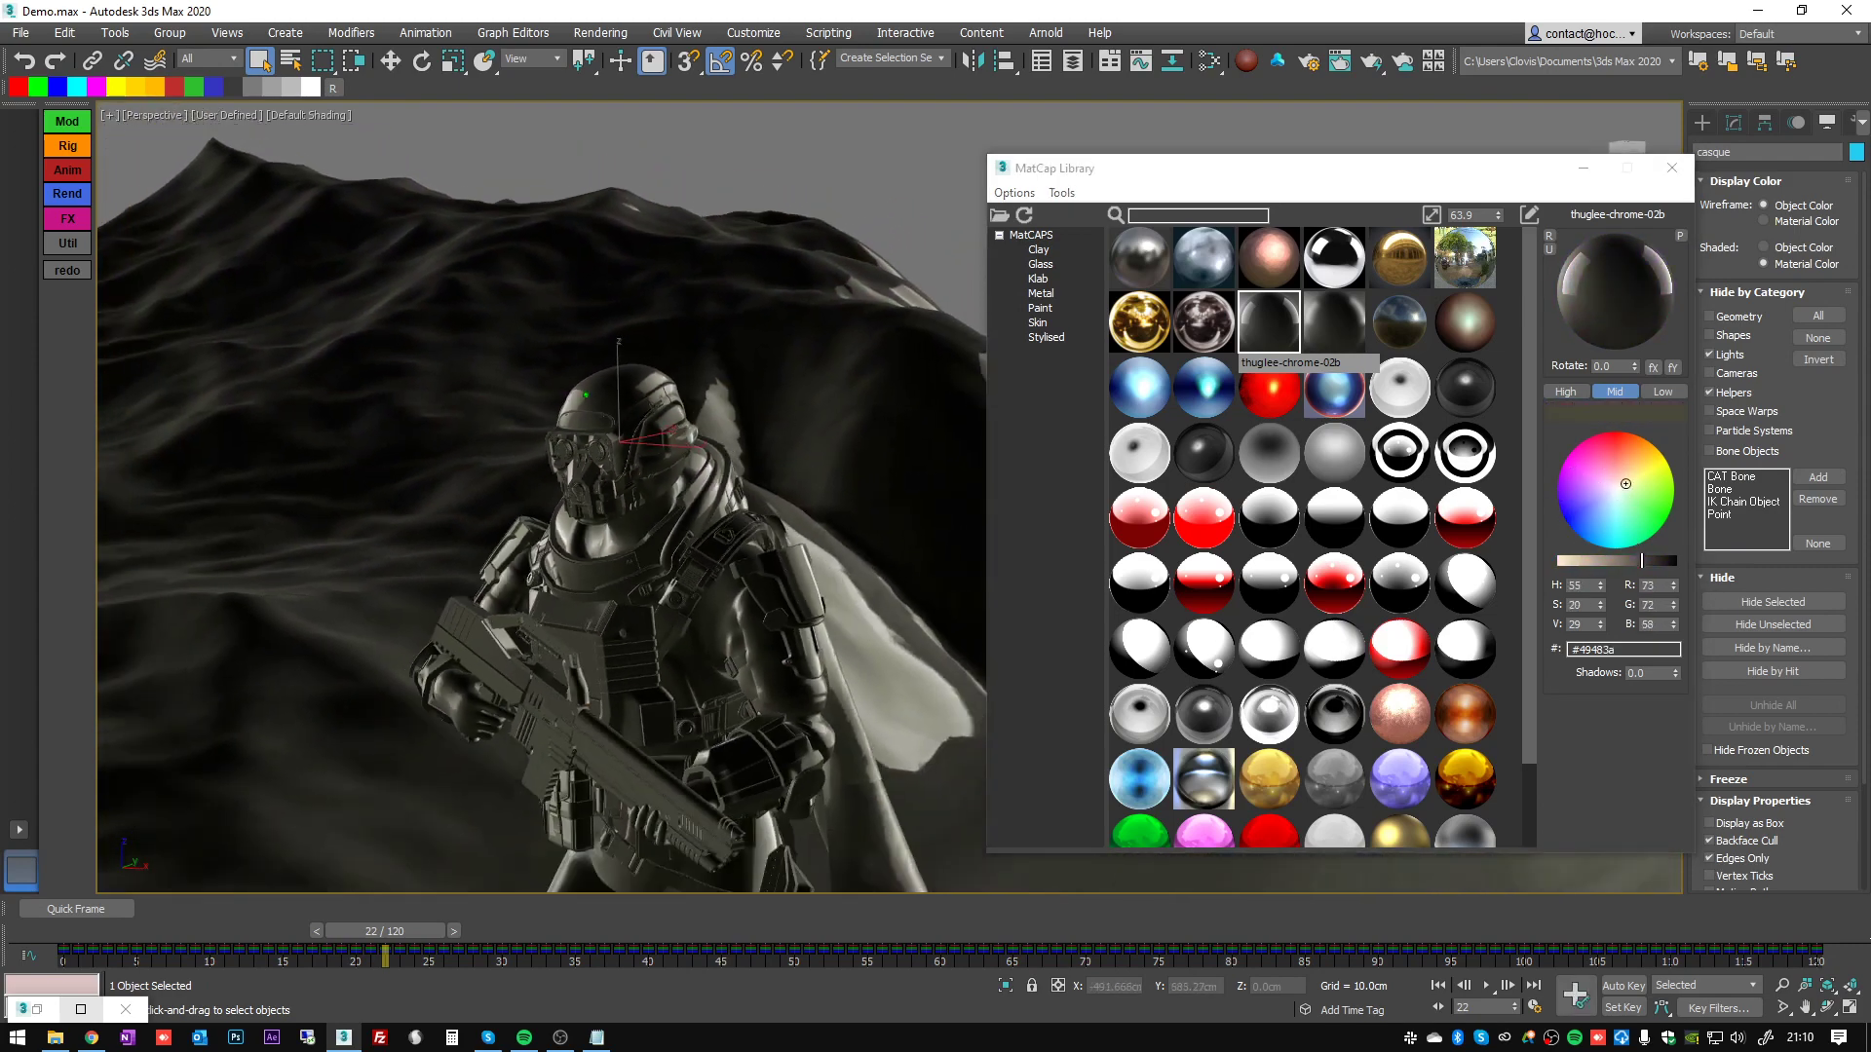
middle_click_drag(748, 623, 723, 390, "alt")
middle_click_drag(723, 390, 731, 516)
scroll(731, 531, "up", 4)
middle_click_drag(743, 356, 748, 410)
scroll(746, 410, "up", 4)
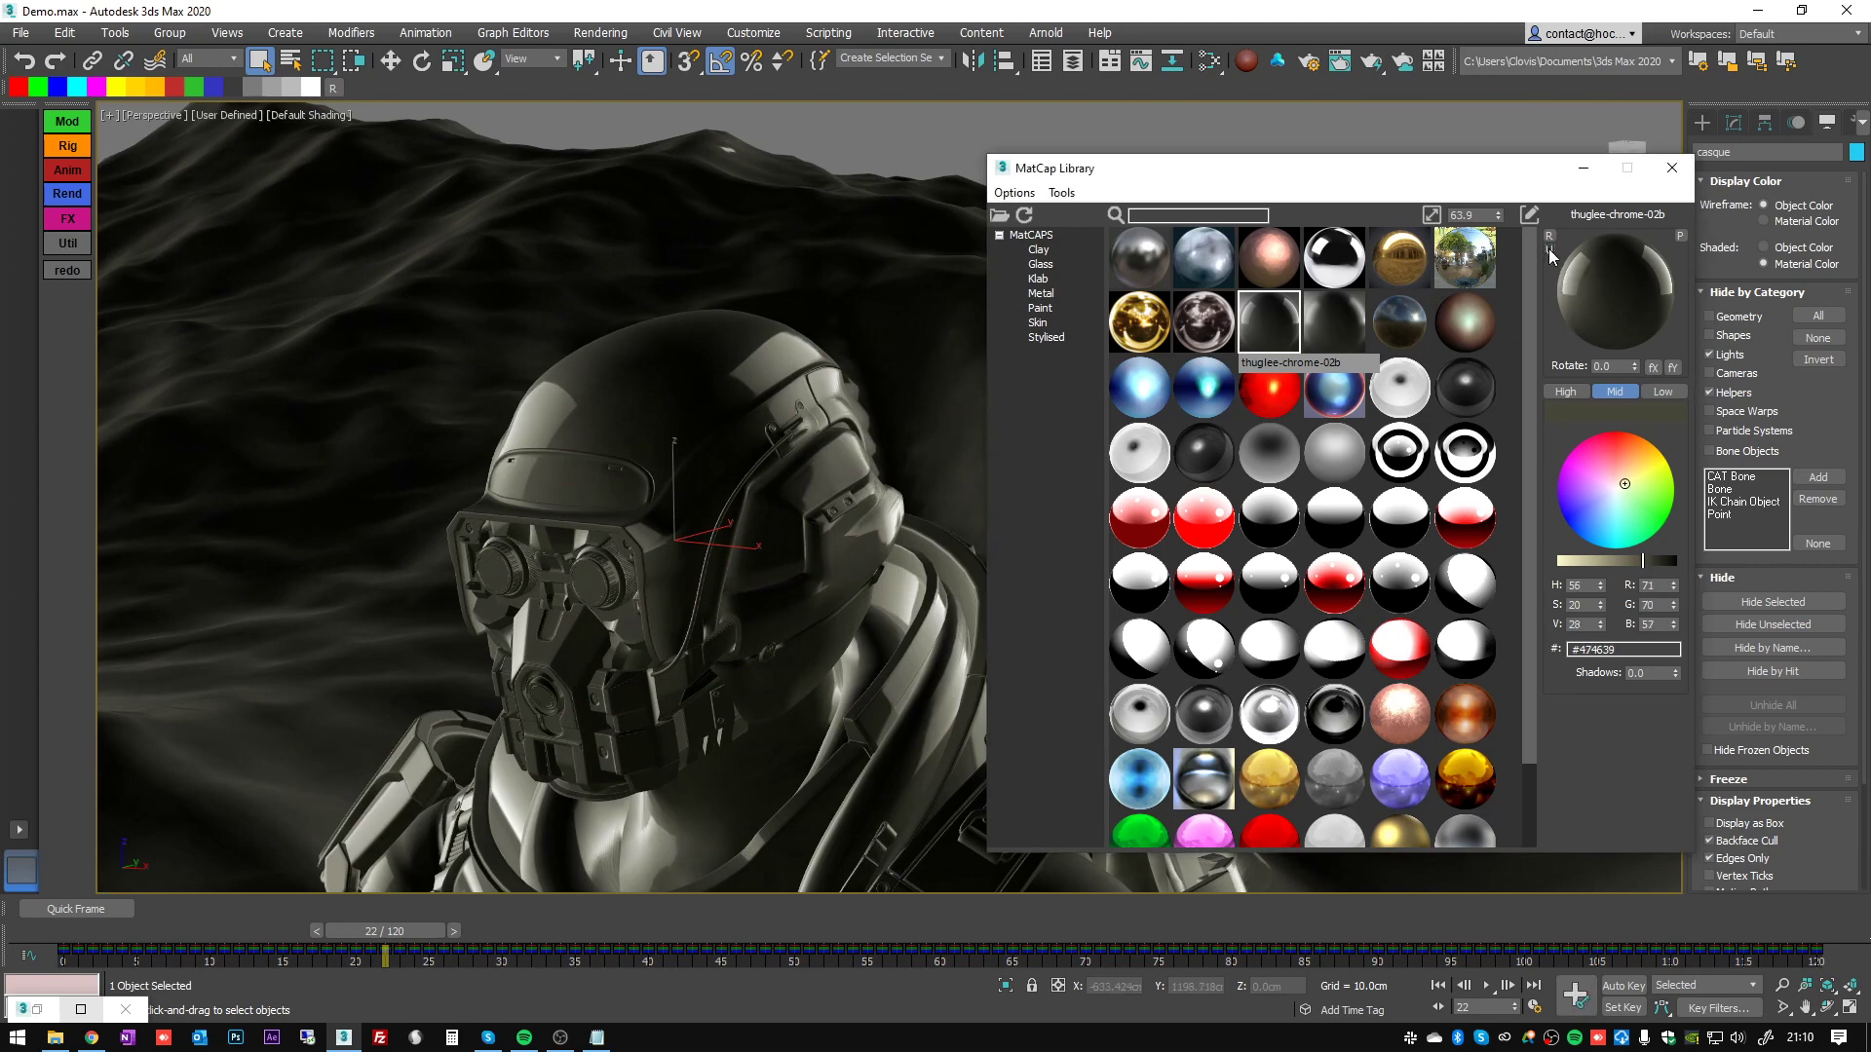
- Make the helmet's material unique and recolour its mid tone to a saturated blue (#00488c)
mouse_move(1617, 471)
left_mouse_down()
mouse_move(1624, 428)
mouse_move(1616, 458)
mouse_move(1646, 453)
mouse_move(1583, 454)
left_mouse_up()
left_click_drag(1635, 565, 1611, 563)
mouse_move(1606, 475)
left_mouse_down()
mouse_move(1633, 437)
mouse_move(1587, 540)
left_mouse_up()
scroll(682, 585, "down", 5)
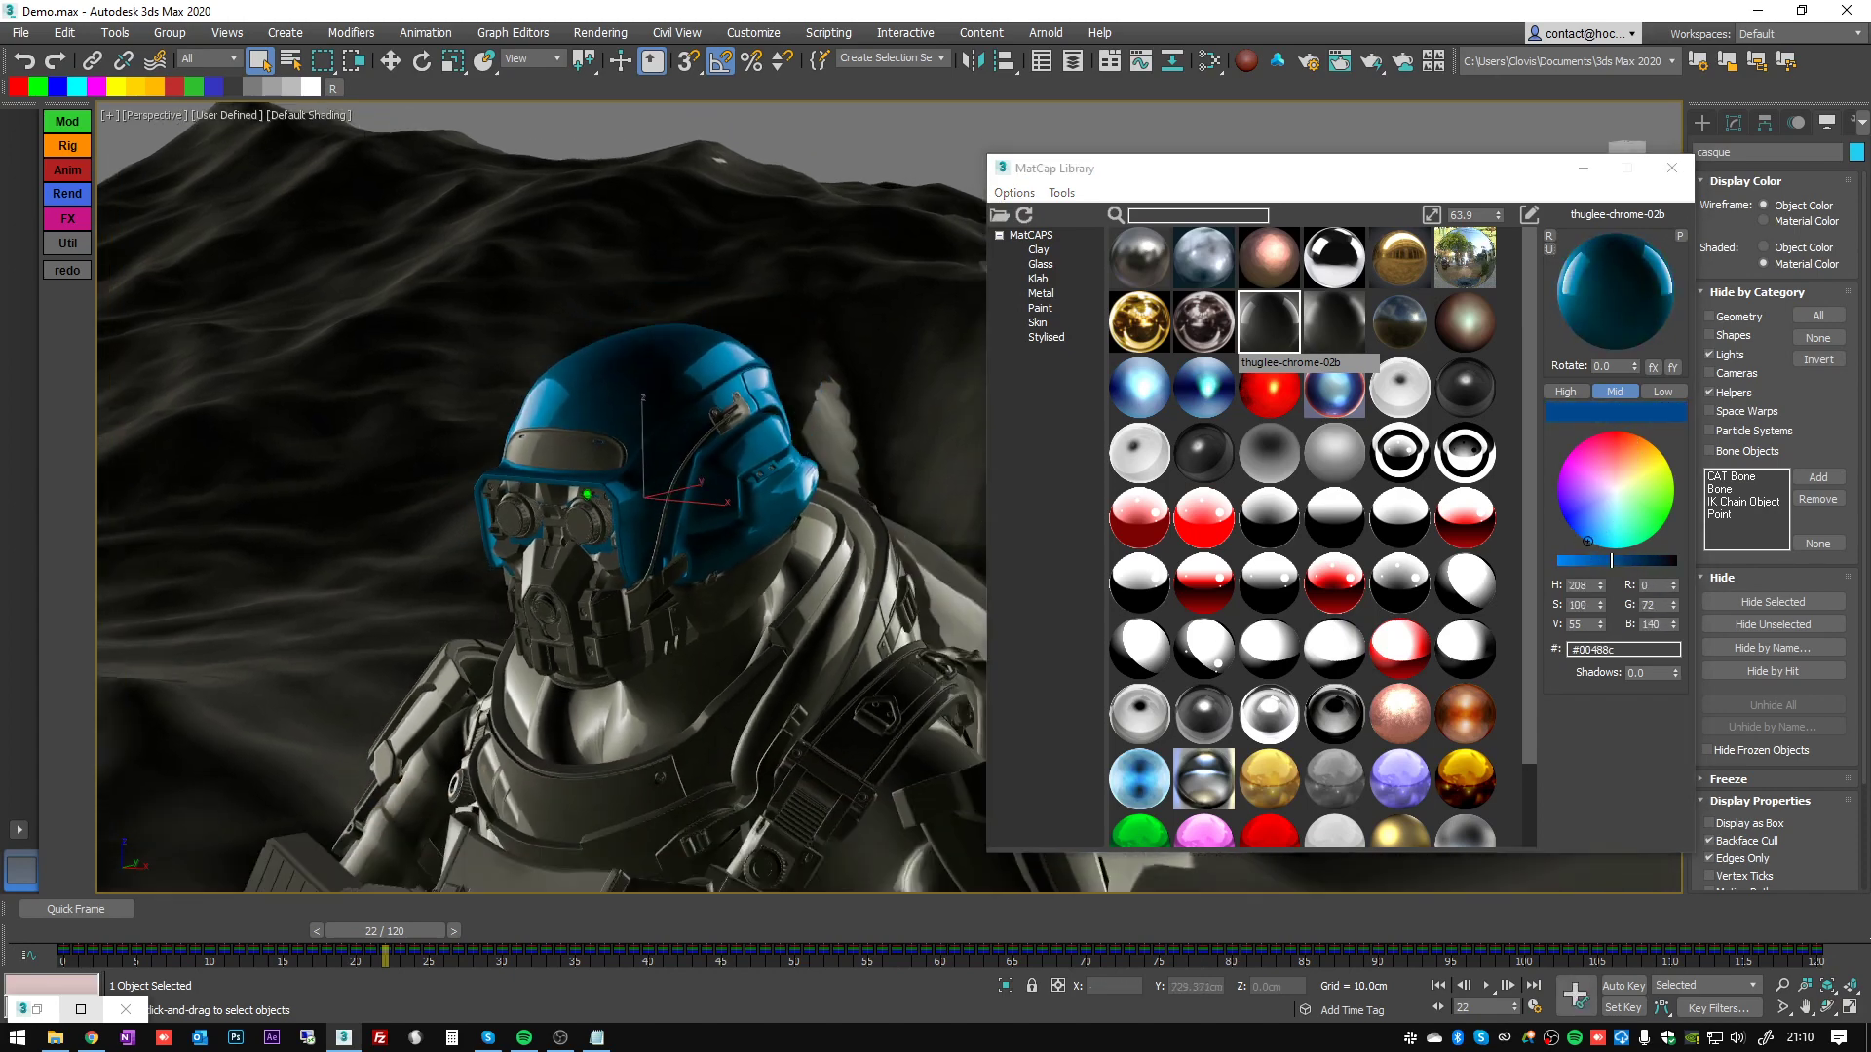
- Show the edged faces, select the chest, collar, shoulder and forearm armour parts together, and return to plain shading
middle_click_drag(633, 634, 726, 592, "alt")
middle_click_drag(726, 592, 761, 471)
left_click(671, 465)
key("F4")
left_click(770, 411, "ctrl")
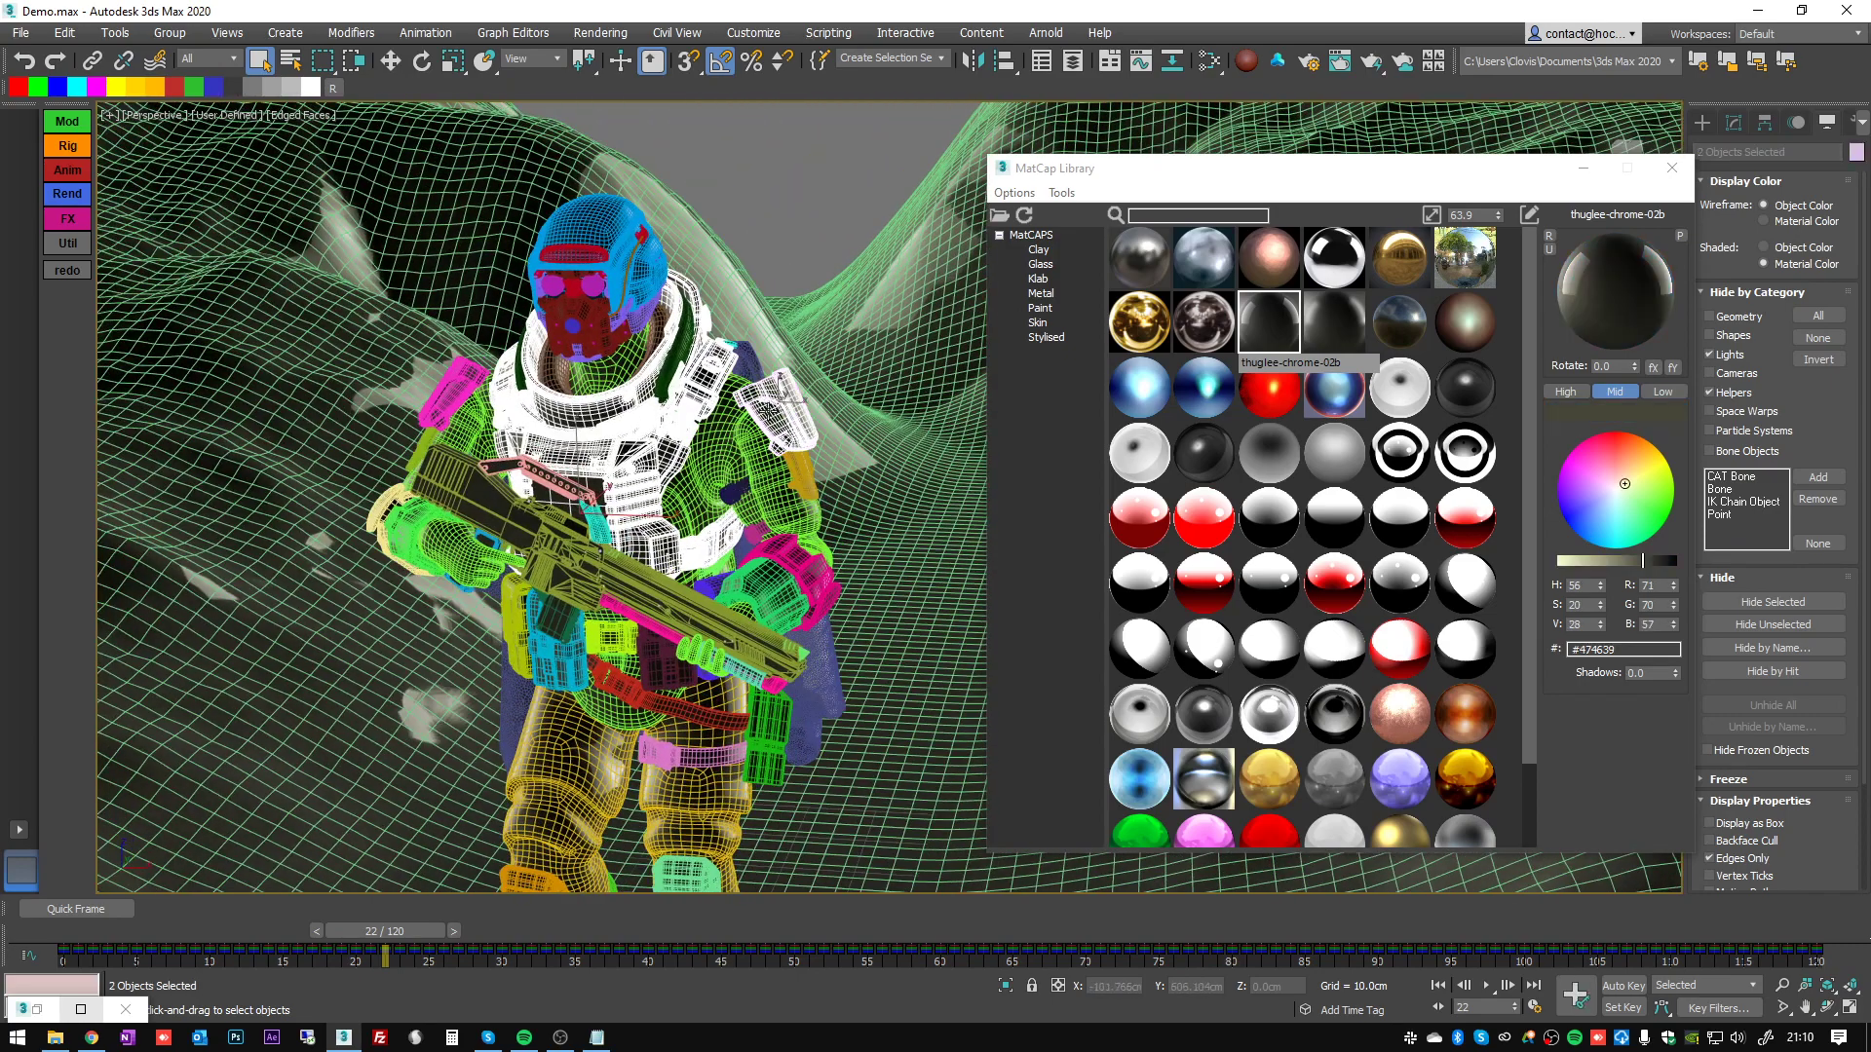
left_click(458, 386, "ctrl")
middle_click_drag(373, 563, 478, 583, "alt")
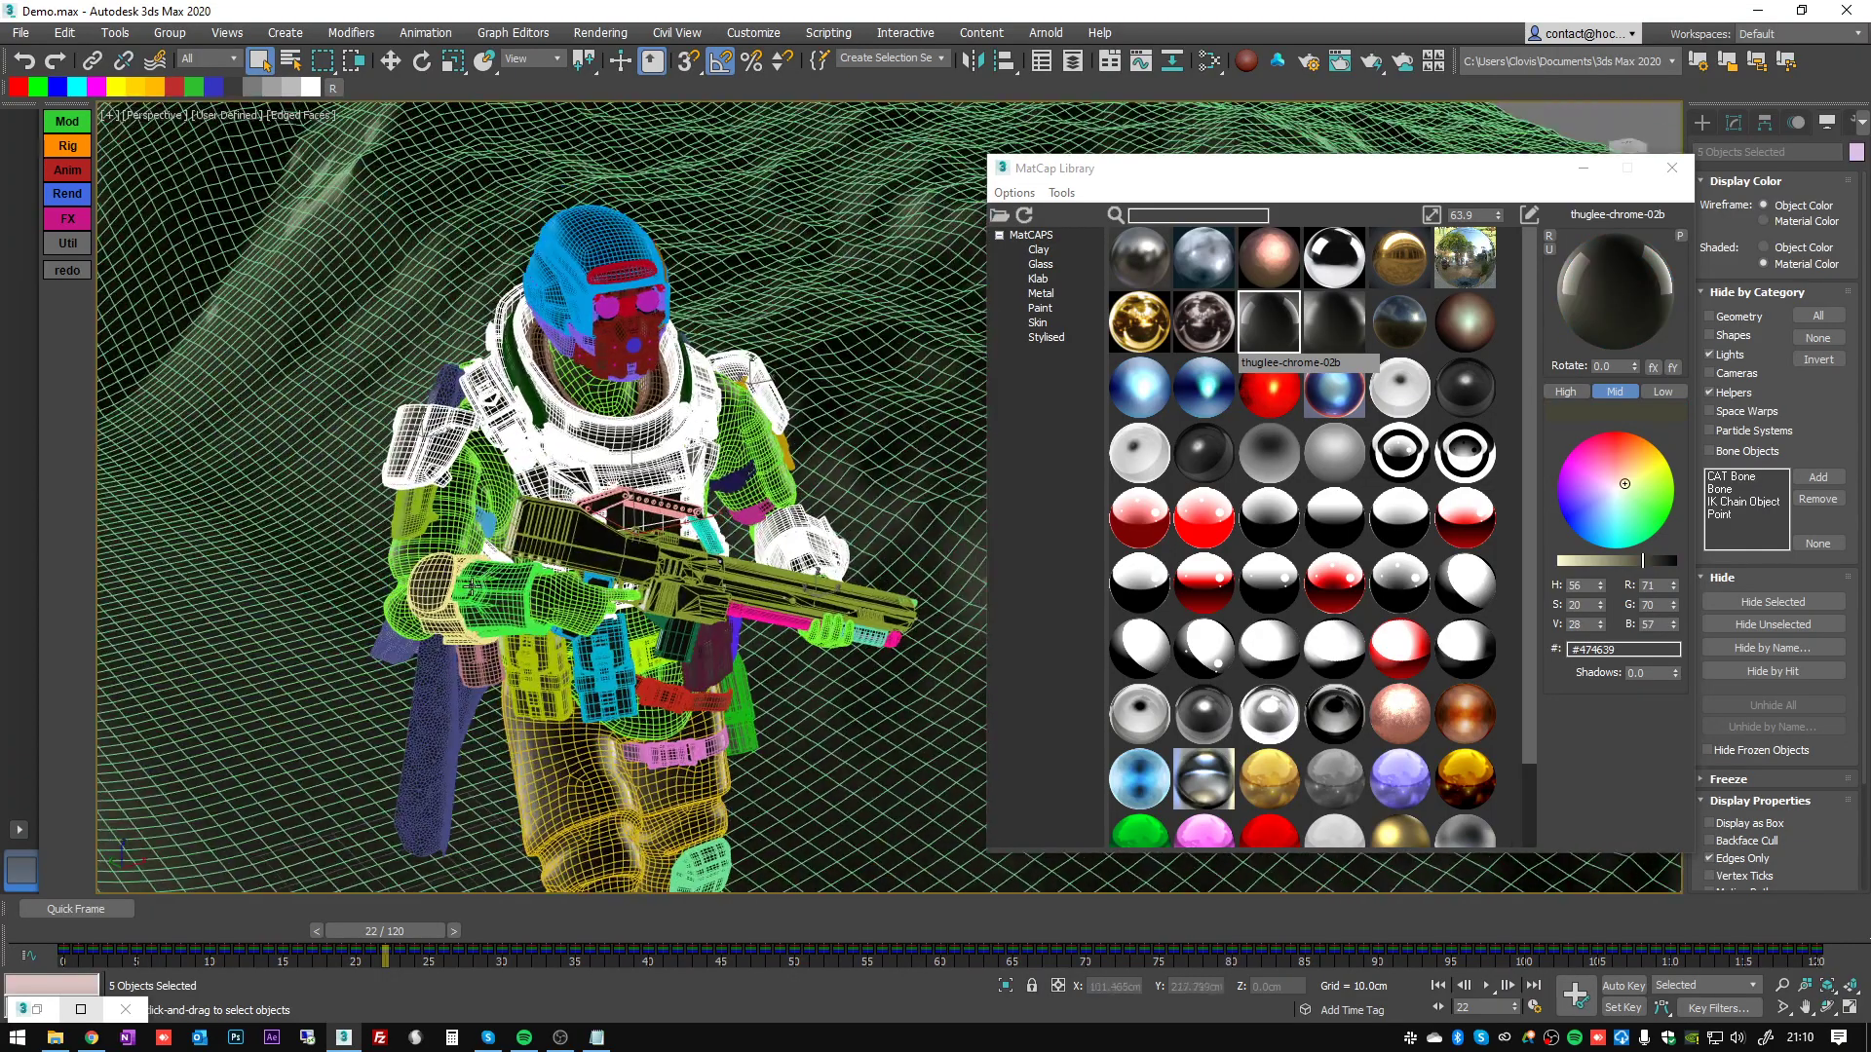
left_click(481, 590, "ctrl")
left_click(422, 514, "ctrl")
middle_click_drag(422, 513, 292, 517, "alt")
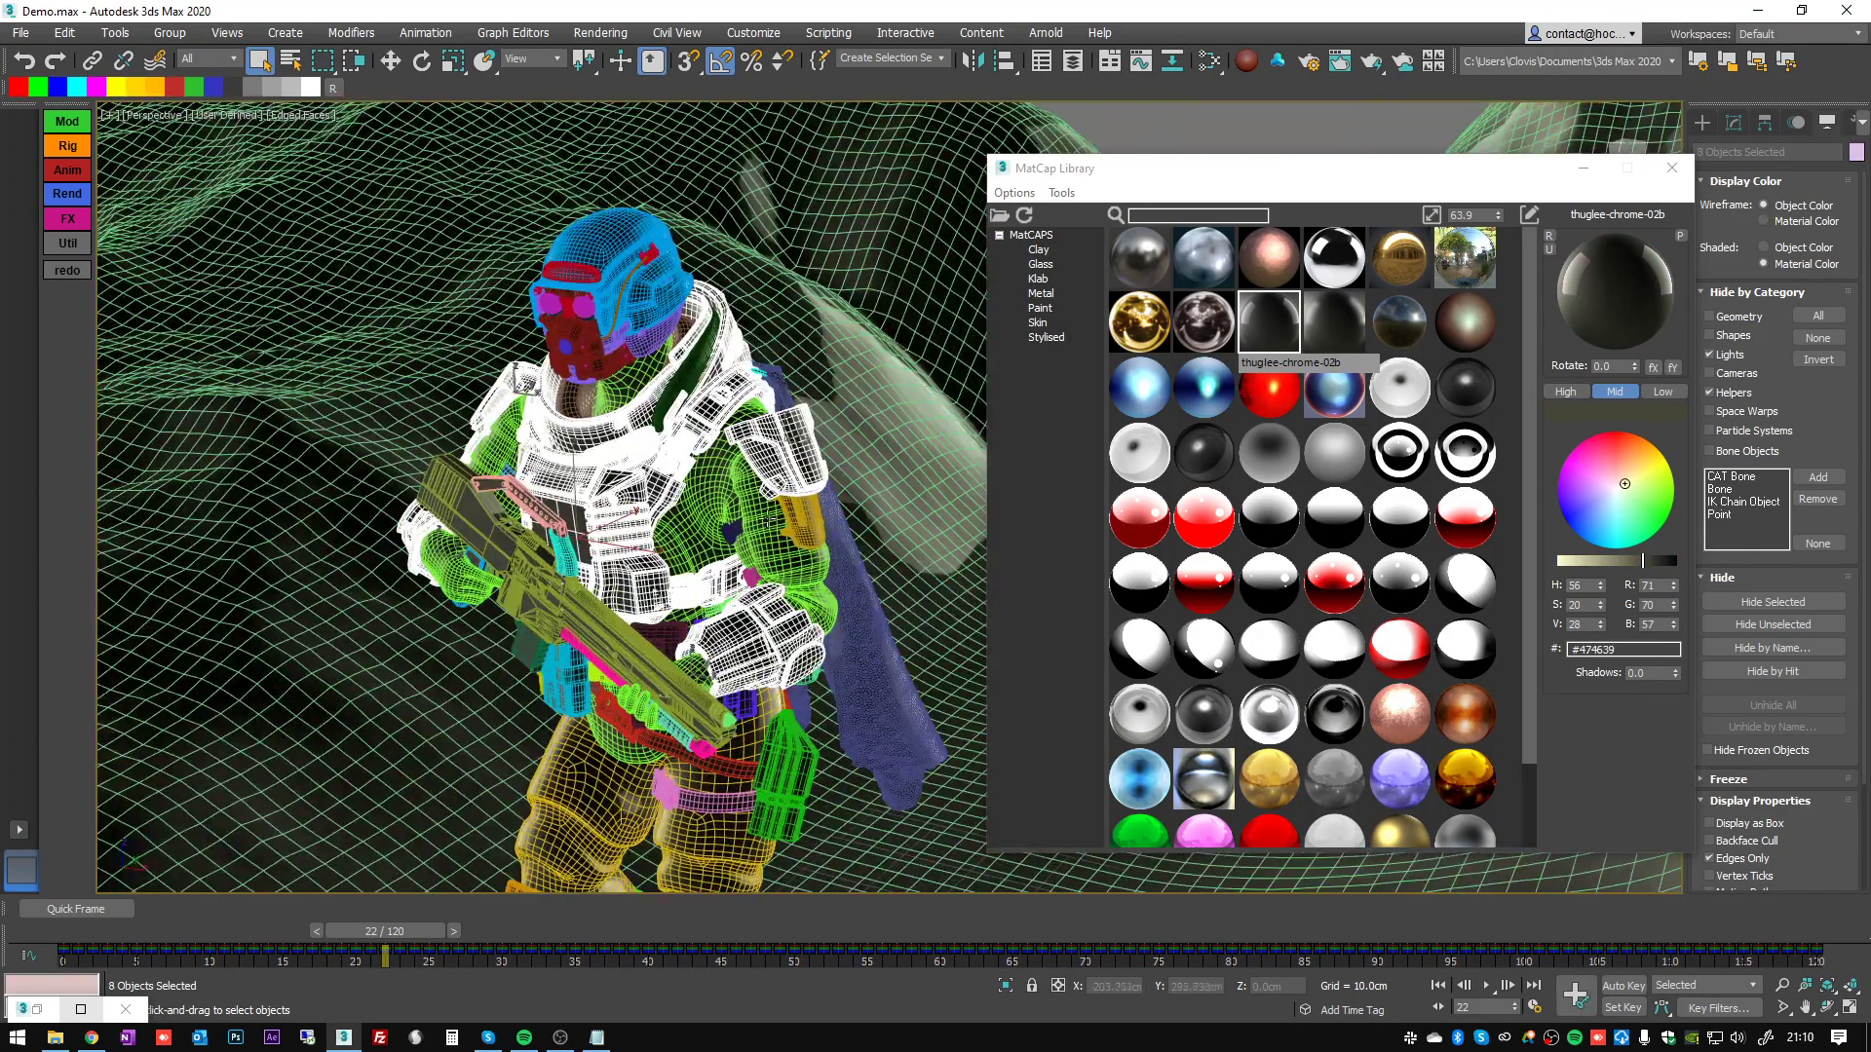
left_click(735, 466, "ctrl")
middle_click_drag(696, 532, 743, 518, "alt")
key("F3")
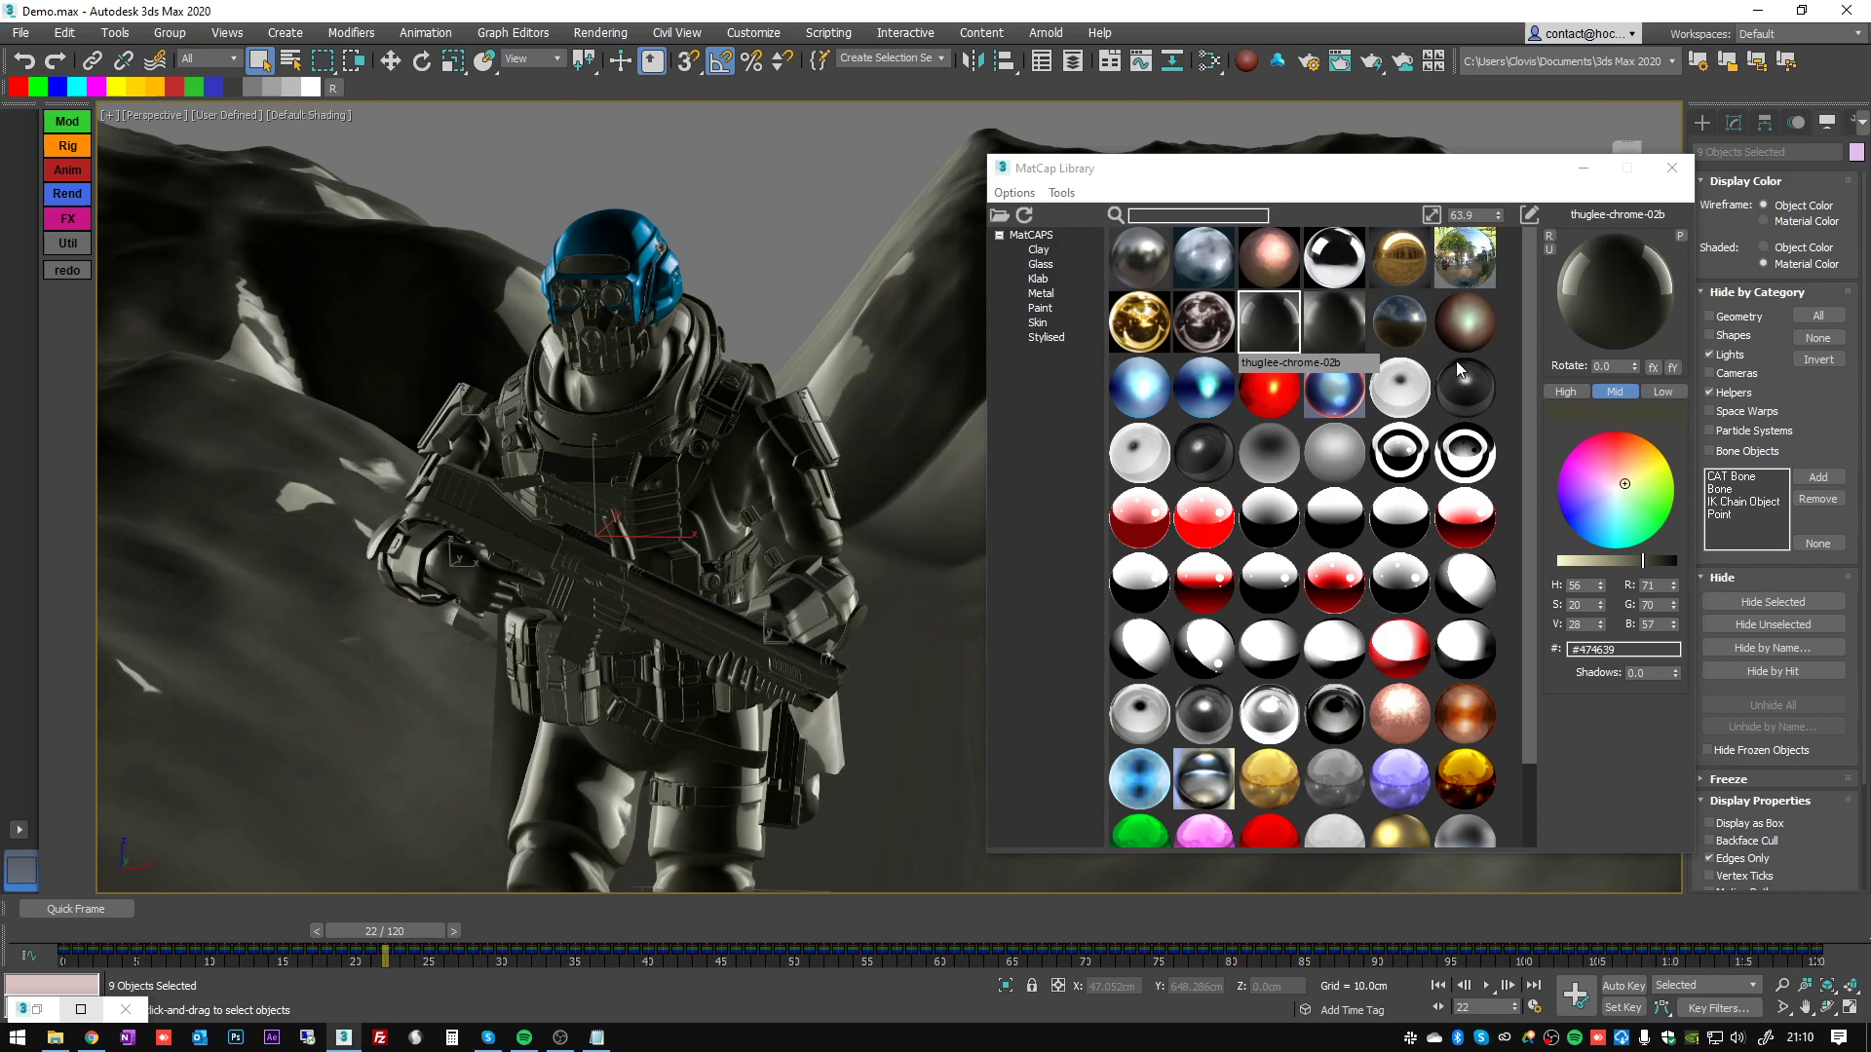
- Pick the helmet's blue material for the selected armour parts and shift its mid tone to #043c89
left_click(1680, 237)
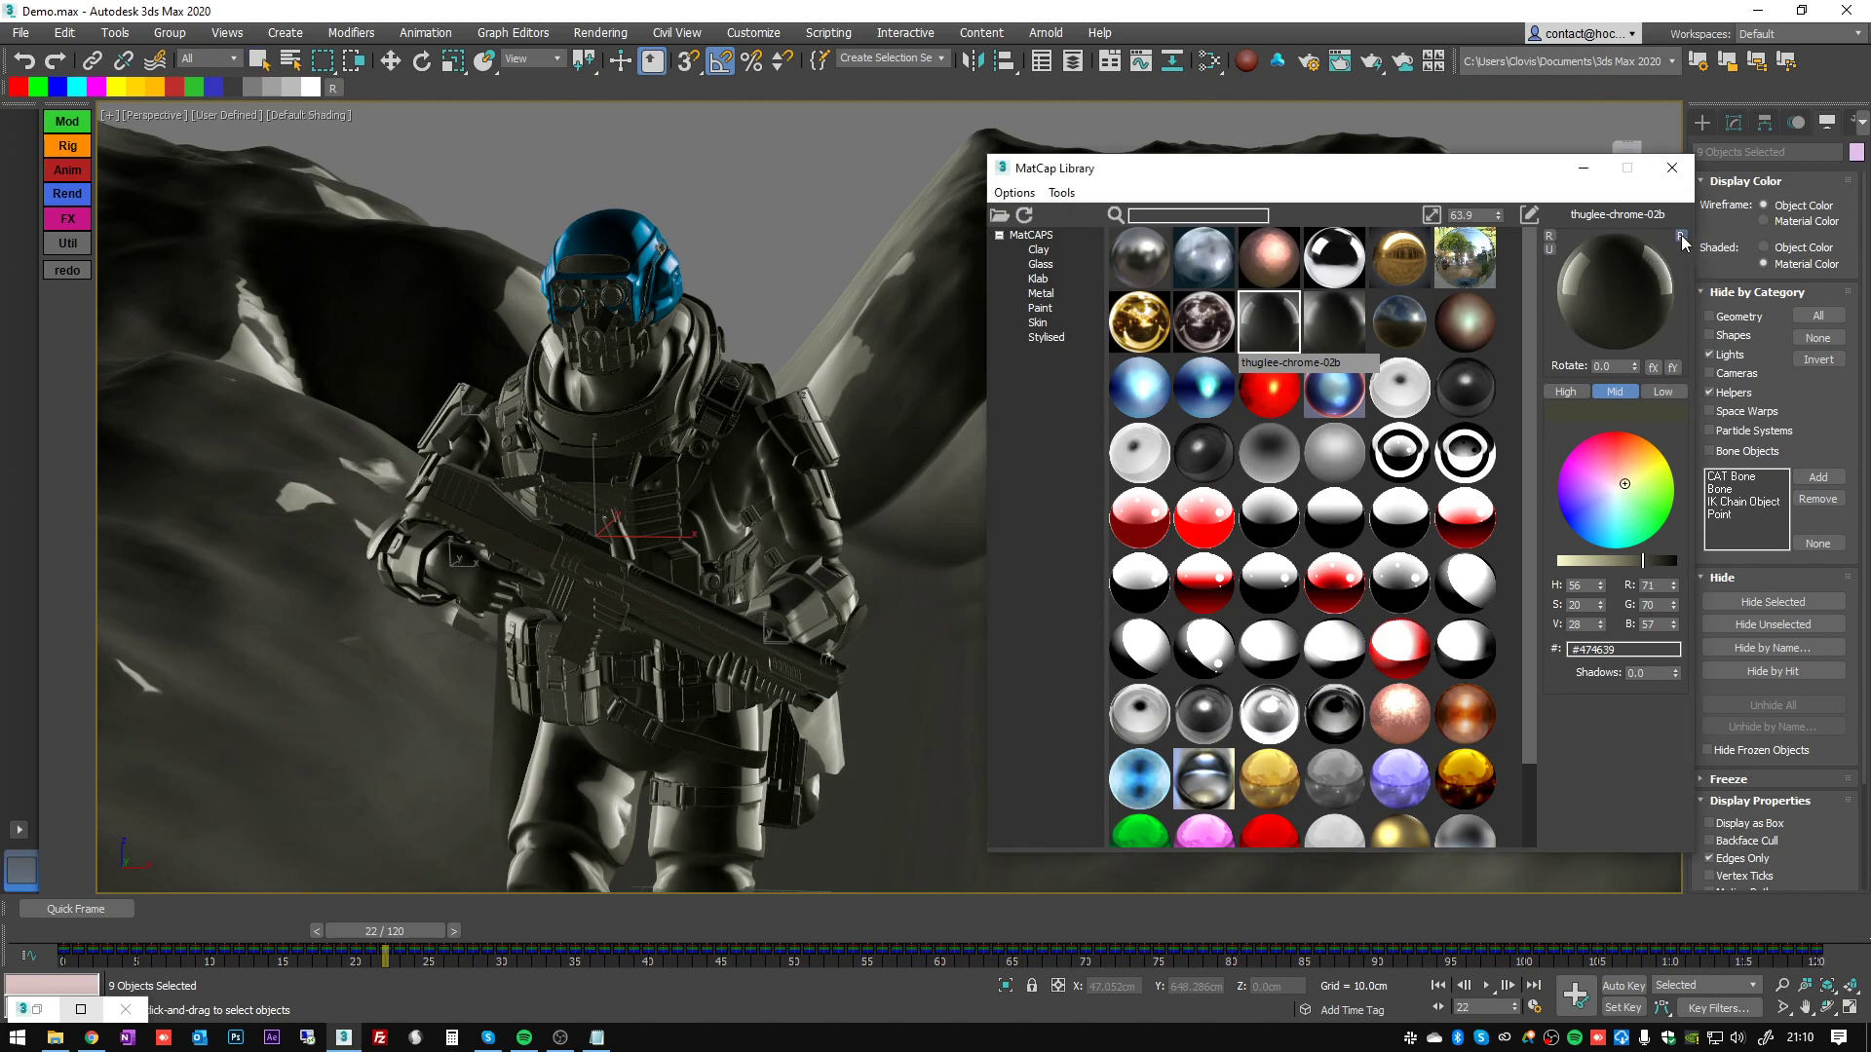
left_click(619, 230)
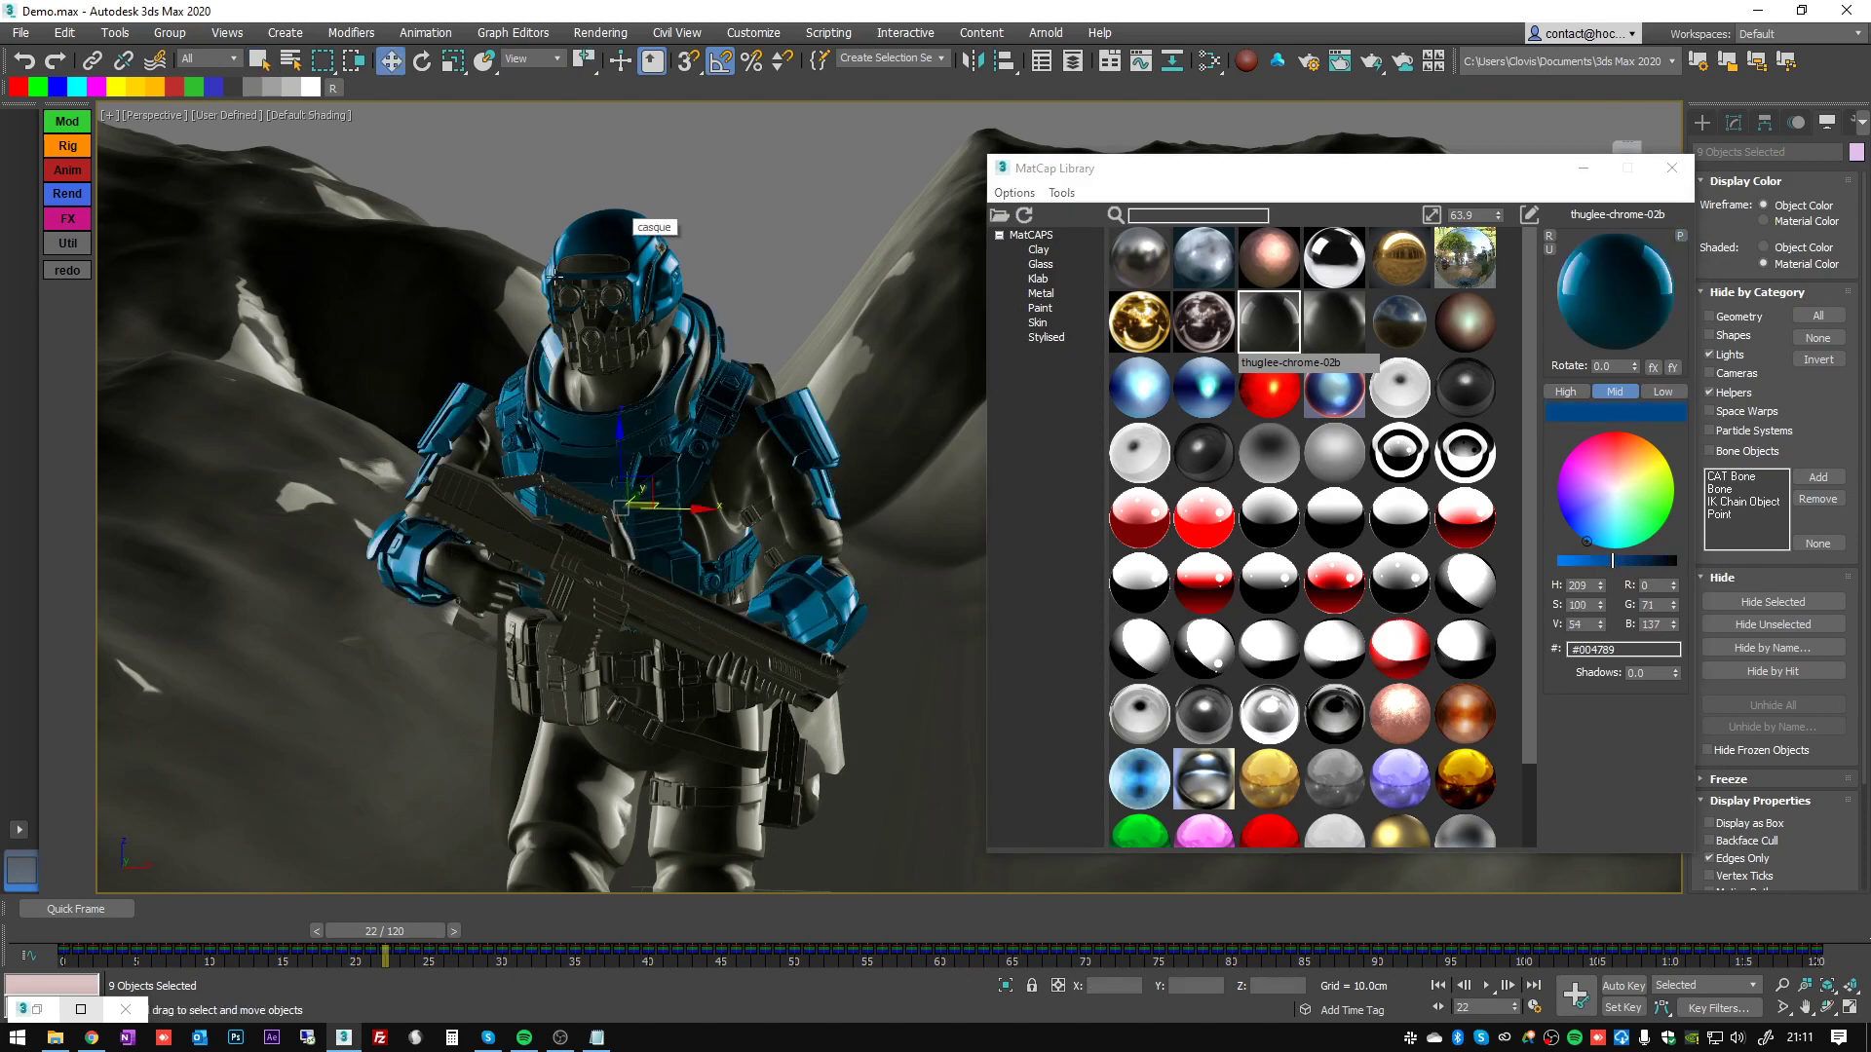
middle_click_drag(651, 221, 779, 310, "alt")
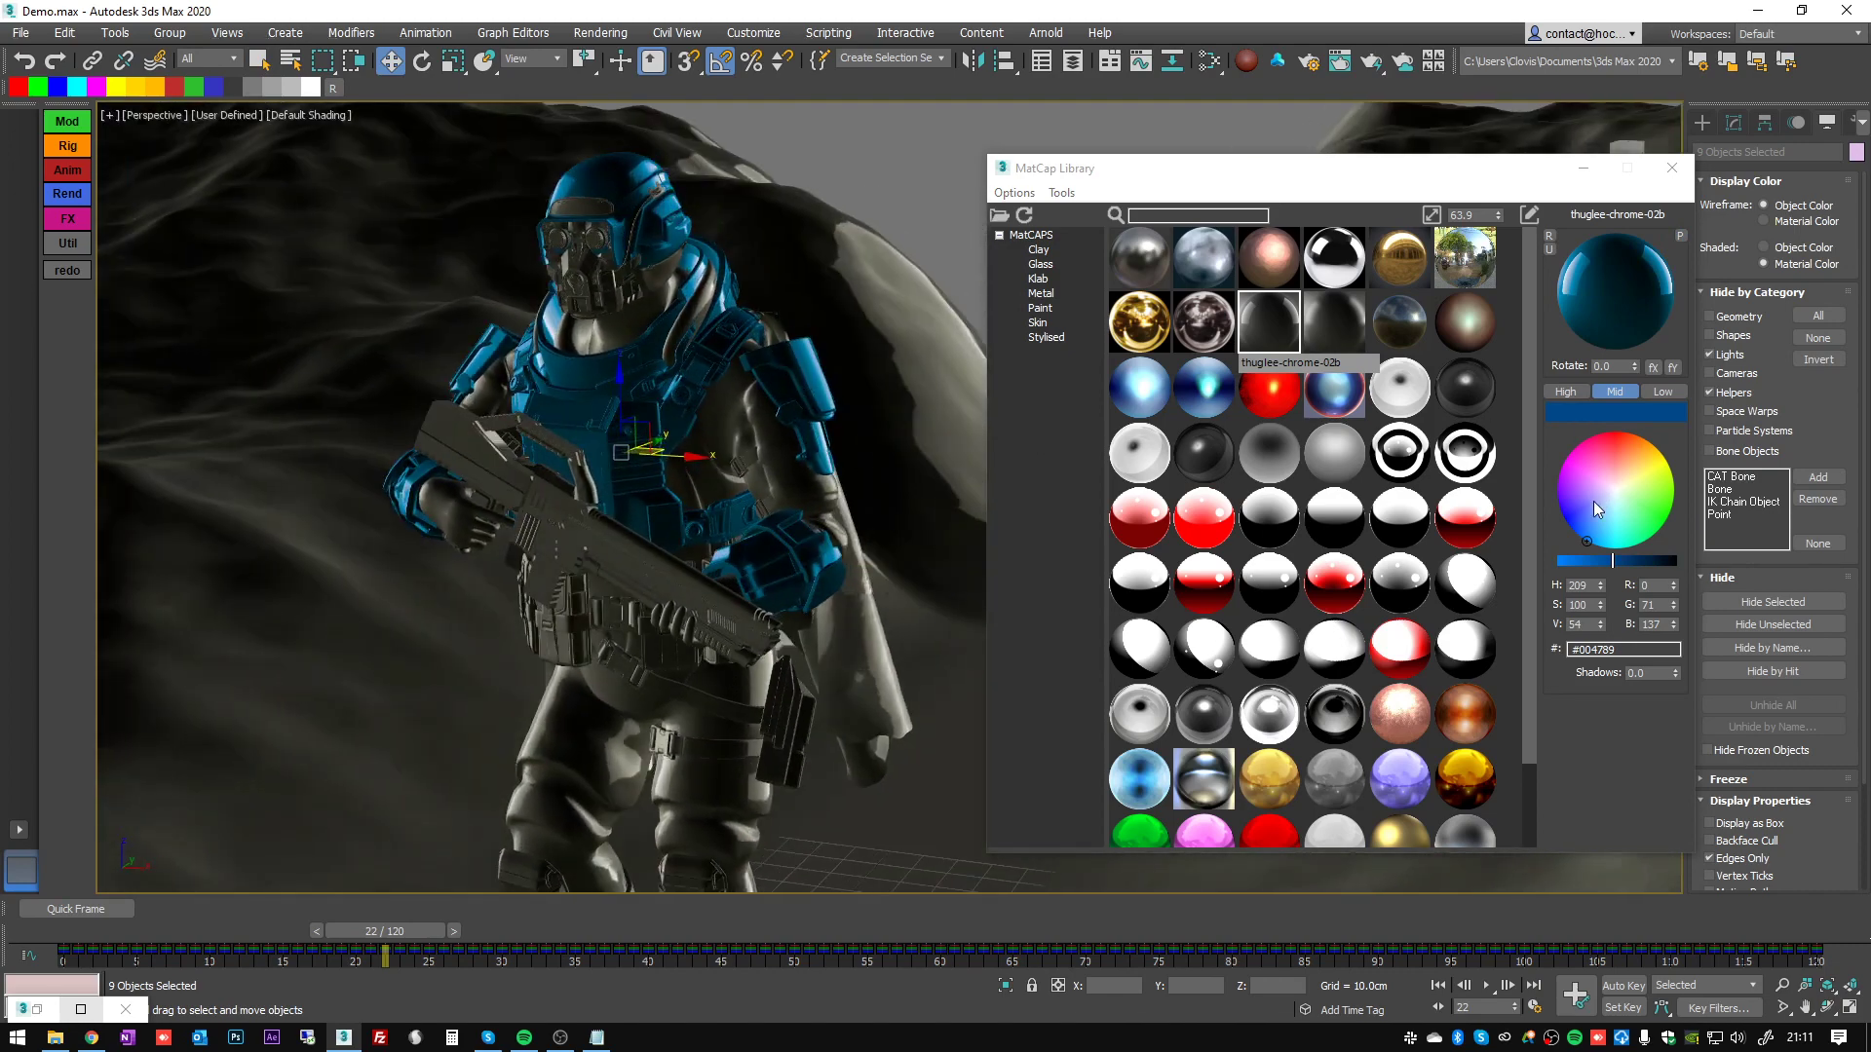
mouse_move(1595, 506)
left_mouse_down()
mouse_move(1629, 495)
mouse_move(1567, 518)
mouse_move(1597, 523)
mouse_move(1586, 540)
left_mouse_up()
middle_click_drag(739, 560, 779, 467)
scroll(740, 507, "down", 3)
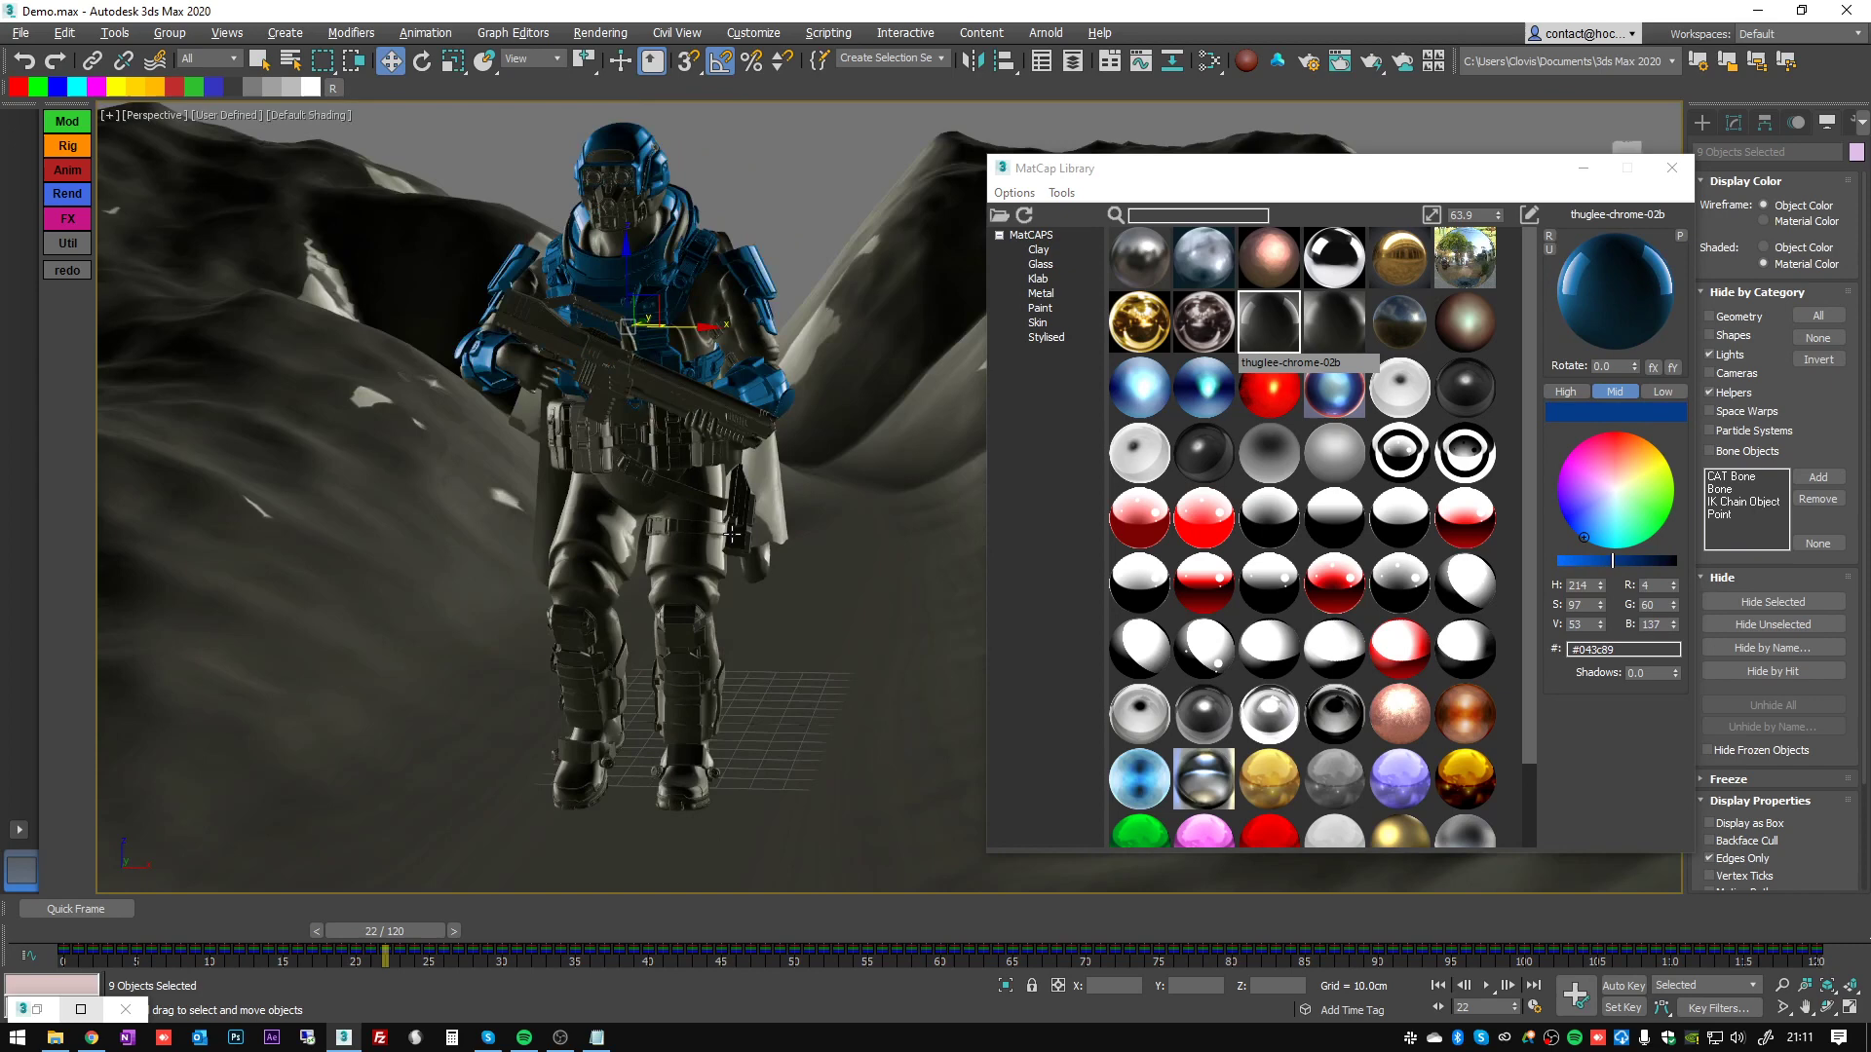
- Select the character's left knee pad, make its material unique, and recolour its mid tone to green (#599e43)
scroll(697, 566, "up", 1)
left_click(681, 635)
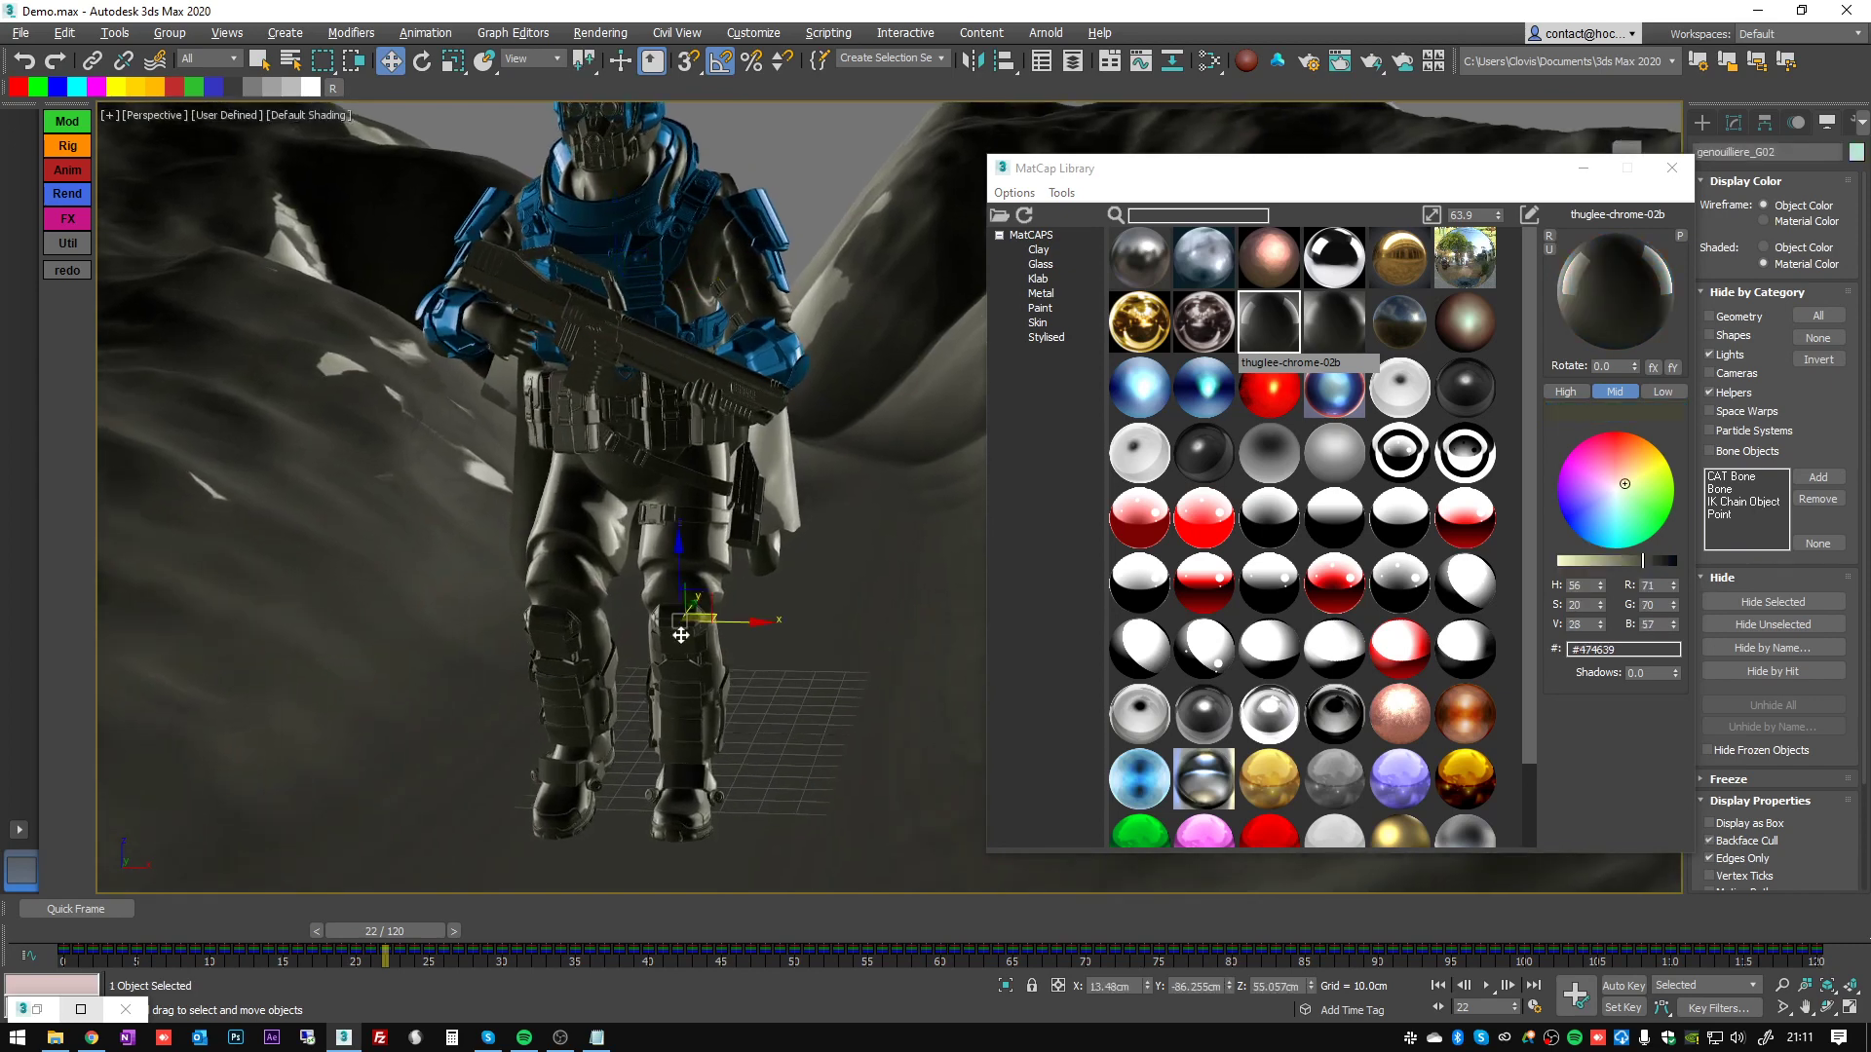
left_click(1552, 252)
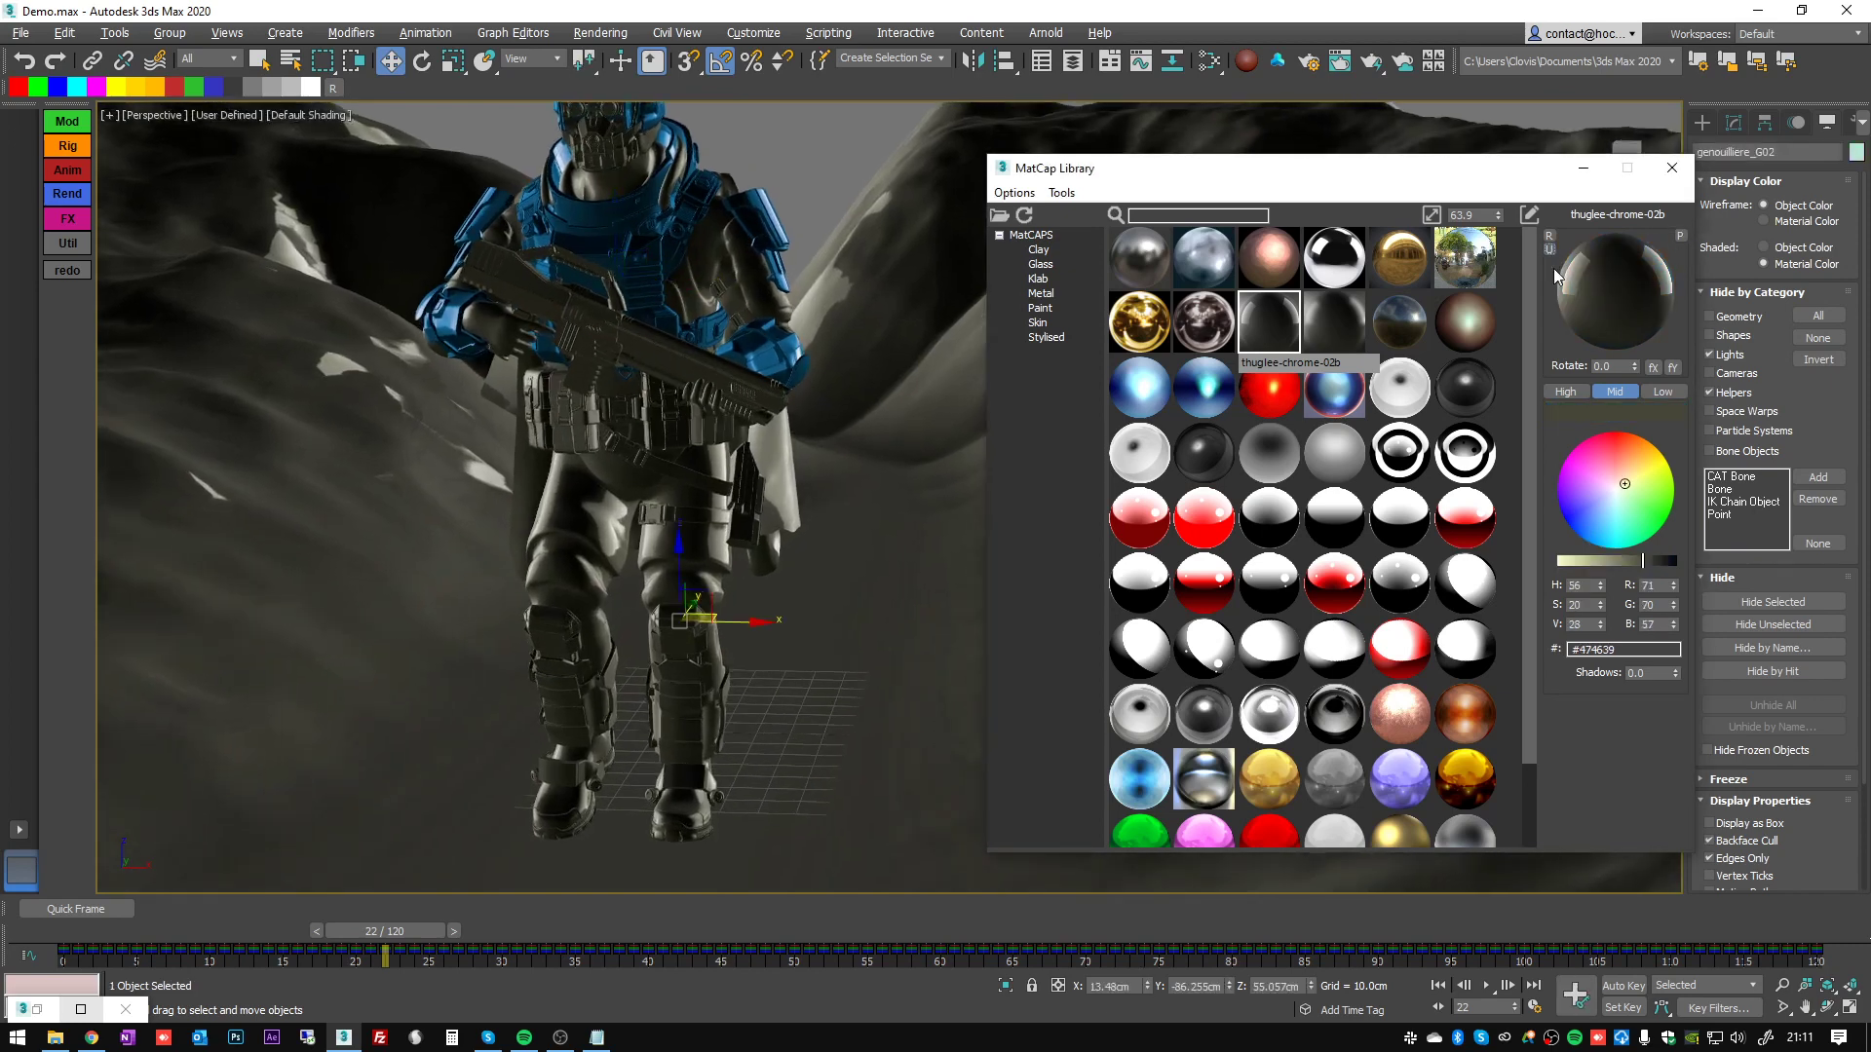
mouse_move(1624, 489)
left_mouse_down()
mouse_move(1618, 522)
mouse_move(1645, 493)
left_mouse_up()
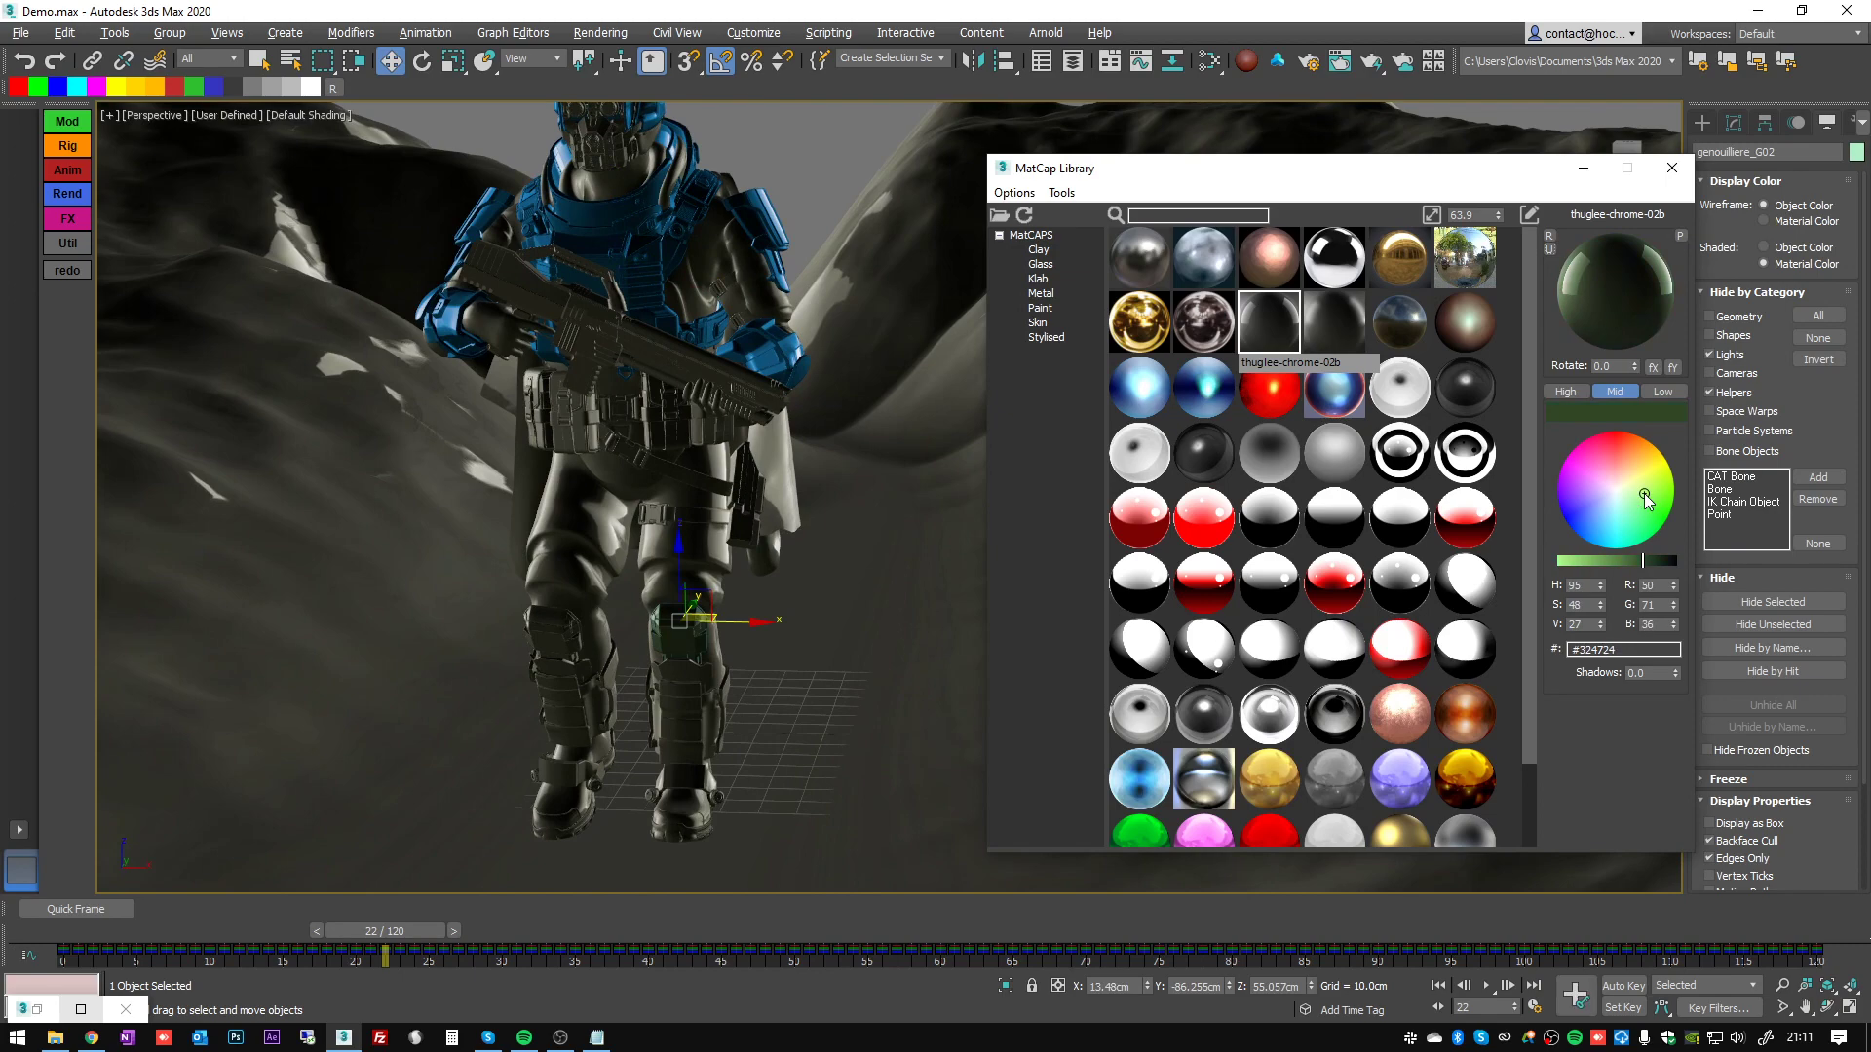
left_click(1620, 560)
left_click_drag(1618, 560, 1601, 562)
left_click_drag(1643, 495, 1648, 500)
- Show the edged faces and select both shin guards, both ankle straps and the boots together
mouse_move(901, 545)
middle_mouse_down("alt")
mouse_move(793, 513)
mouse_move(866, 545)
middle_mouse_up("alt")
middle_click_drag(762, 585, 793, 533)
key("F4")
left_click(740, 622)
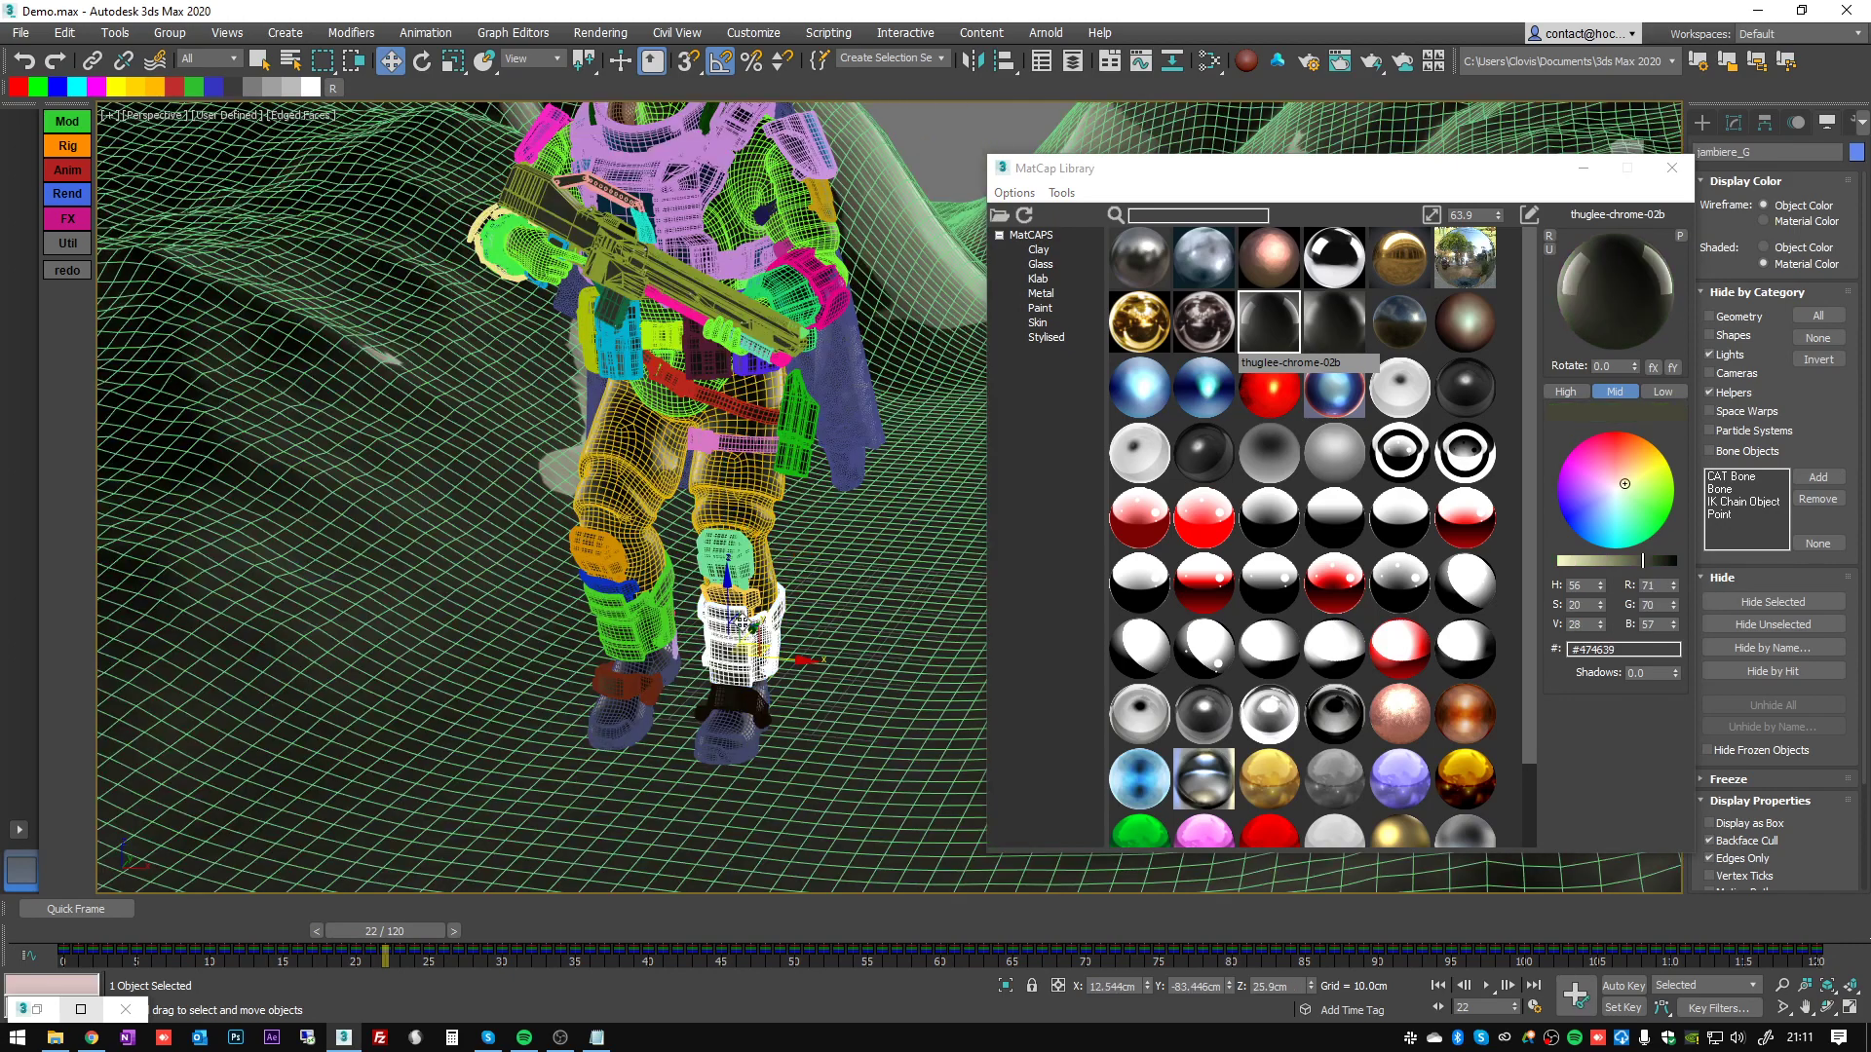
left_click(624, 623, "ctrl")
left_click(626, 704, "ctrl")
left_click(628, 688, "ctrl")
left_click(755, 711, "ctrl")
left_click(637, 601, "ctrl")
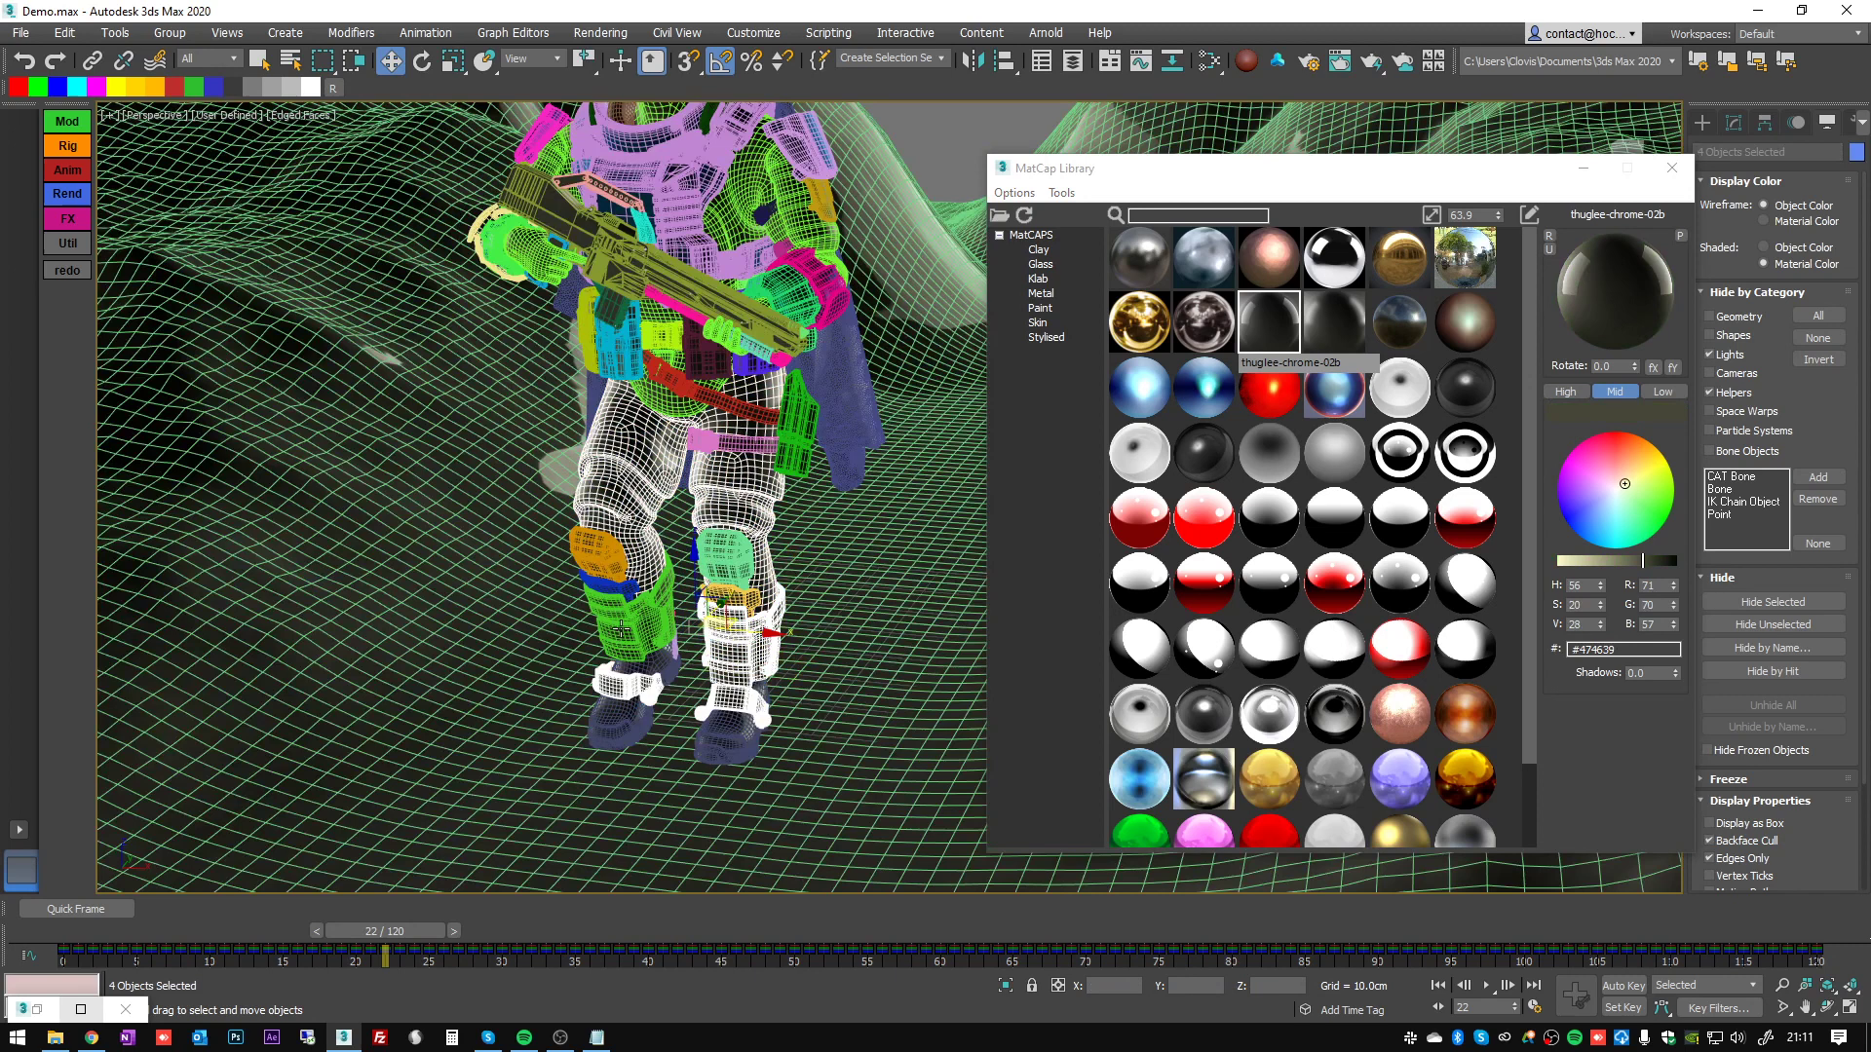
left_click(629, 593, "ctrl")
left_click(616, 615, "ctrl")
left_click(624, 588, "ctrl")
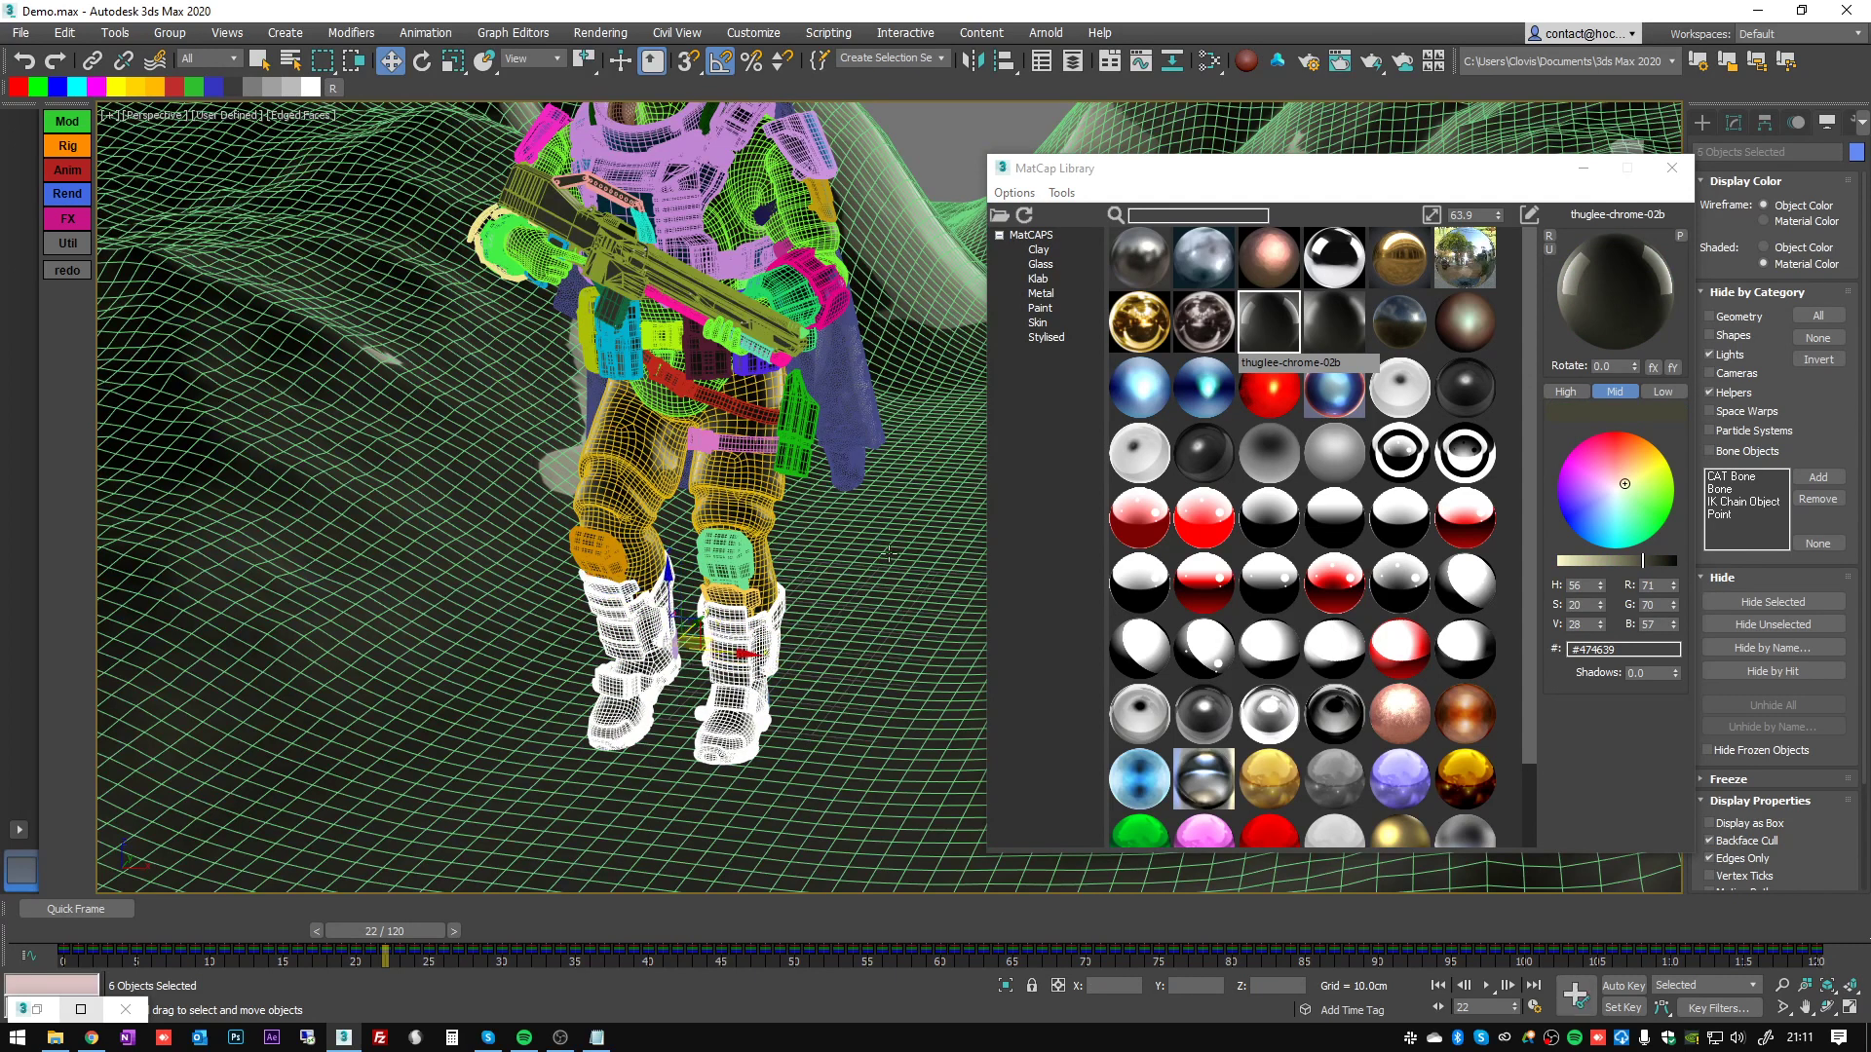
- Pick the knee pad's green material for the selected lower leg parts and return to plain shading
left_click(1680, 237)
left_click(719, 558)
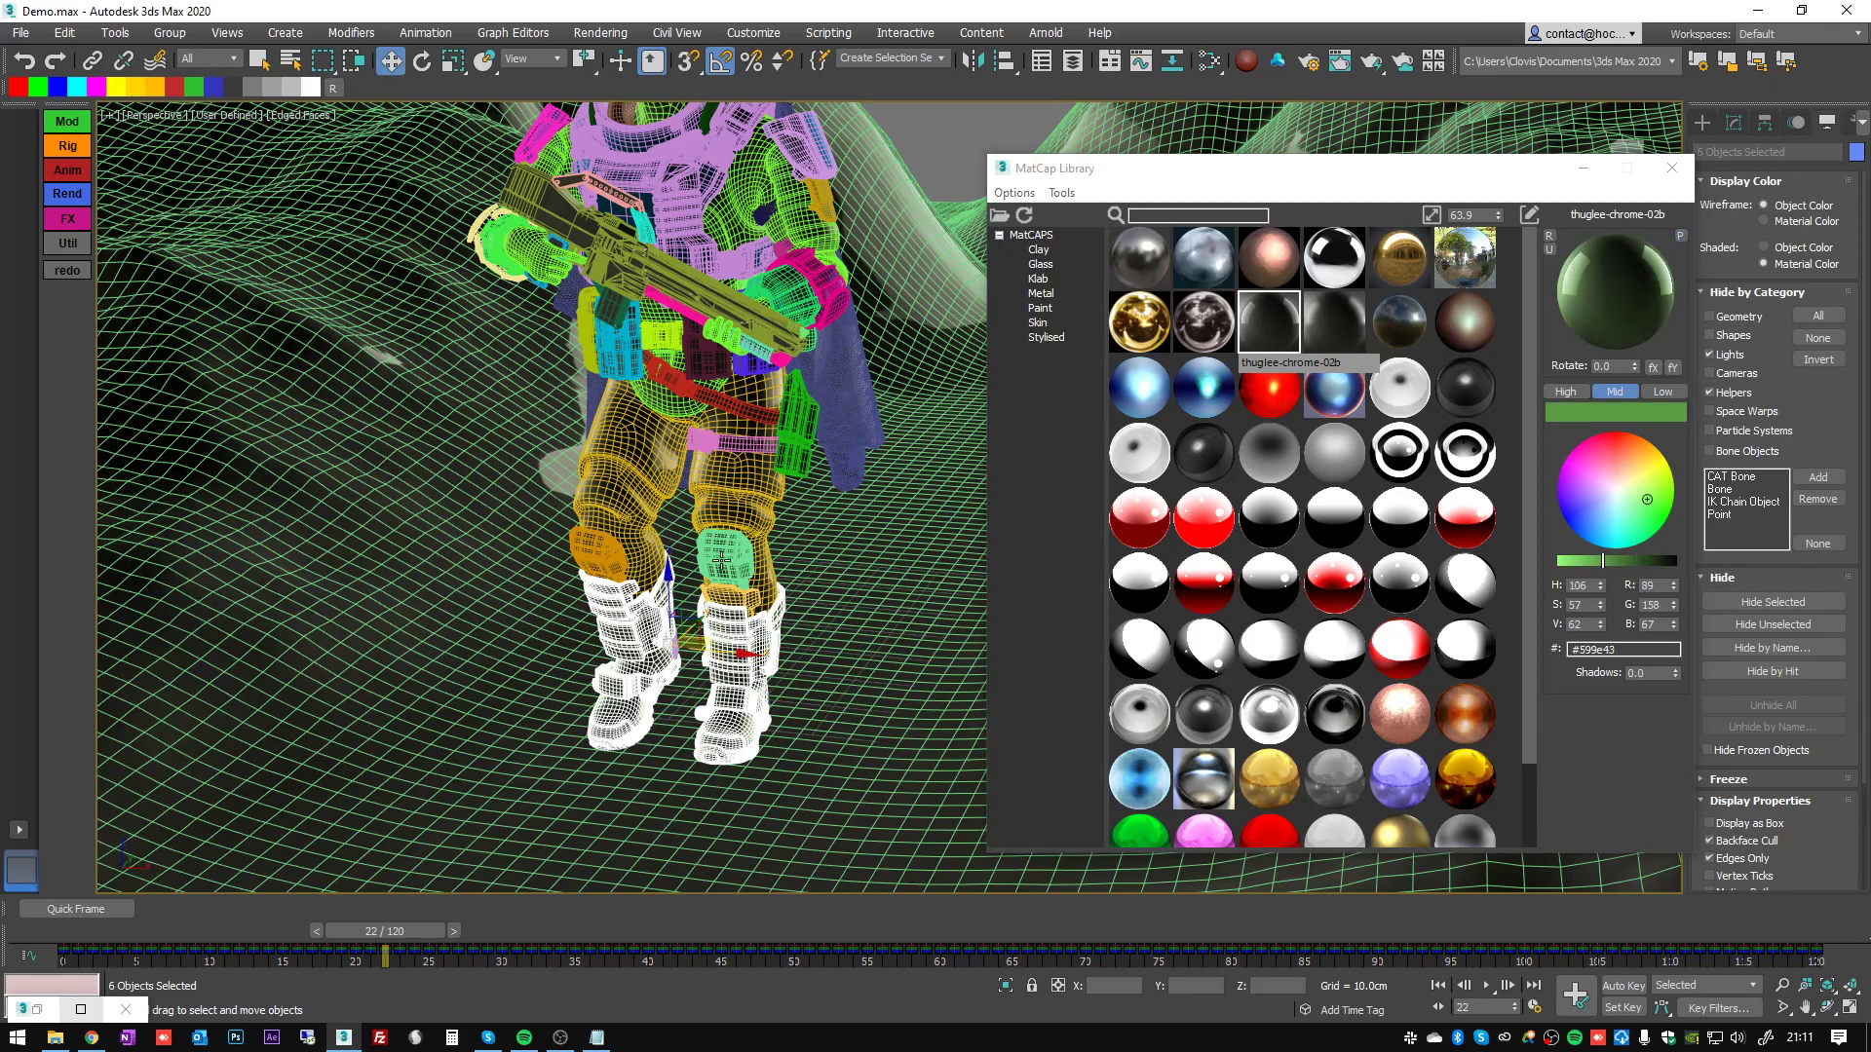
key("F3")
mouse_move(784, 535)
middle_mouse_down("alt")
mouse_move(770, 560)
mouse_move(776, 544)
mouse_move(750, 541)
middle_mouse_up("alt")
scroll(776, 544, "down", 3)
scroll(776, 544, "up", 3)
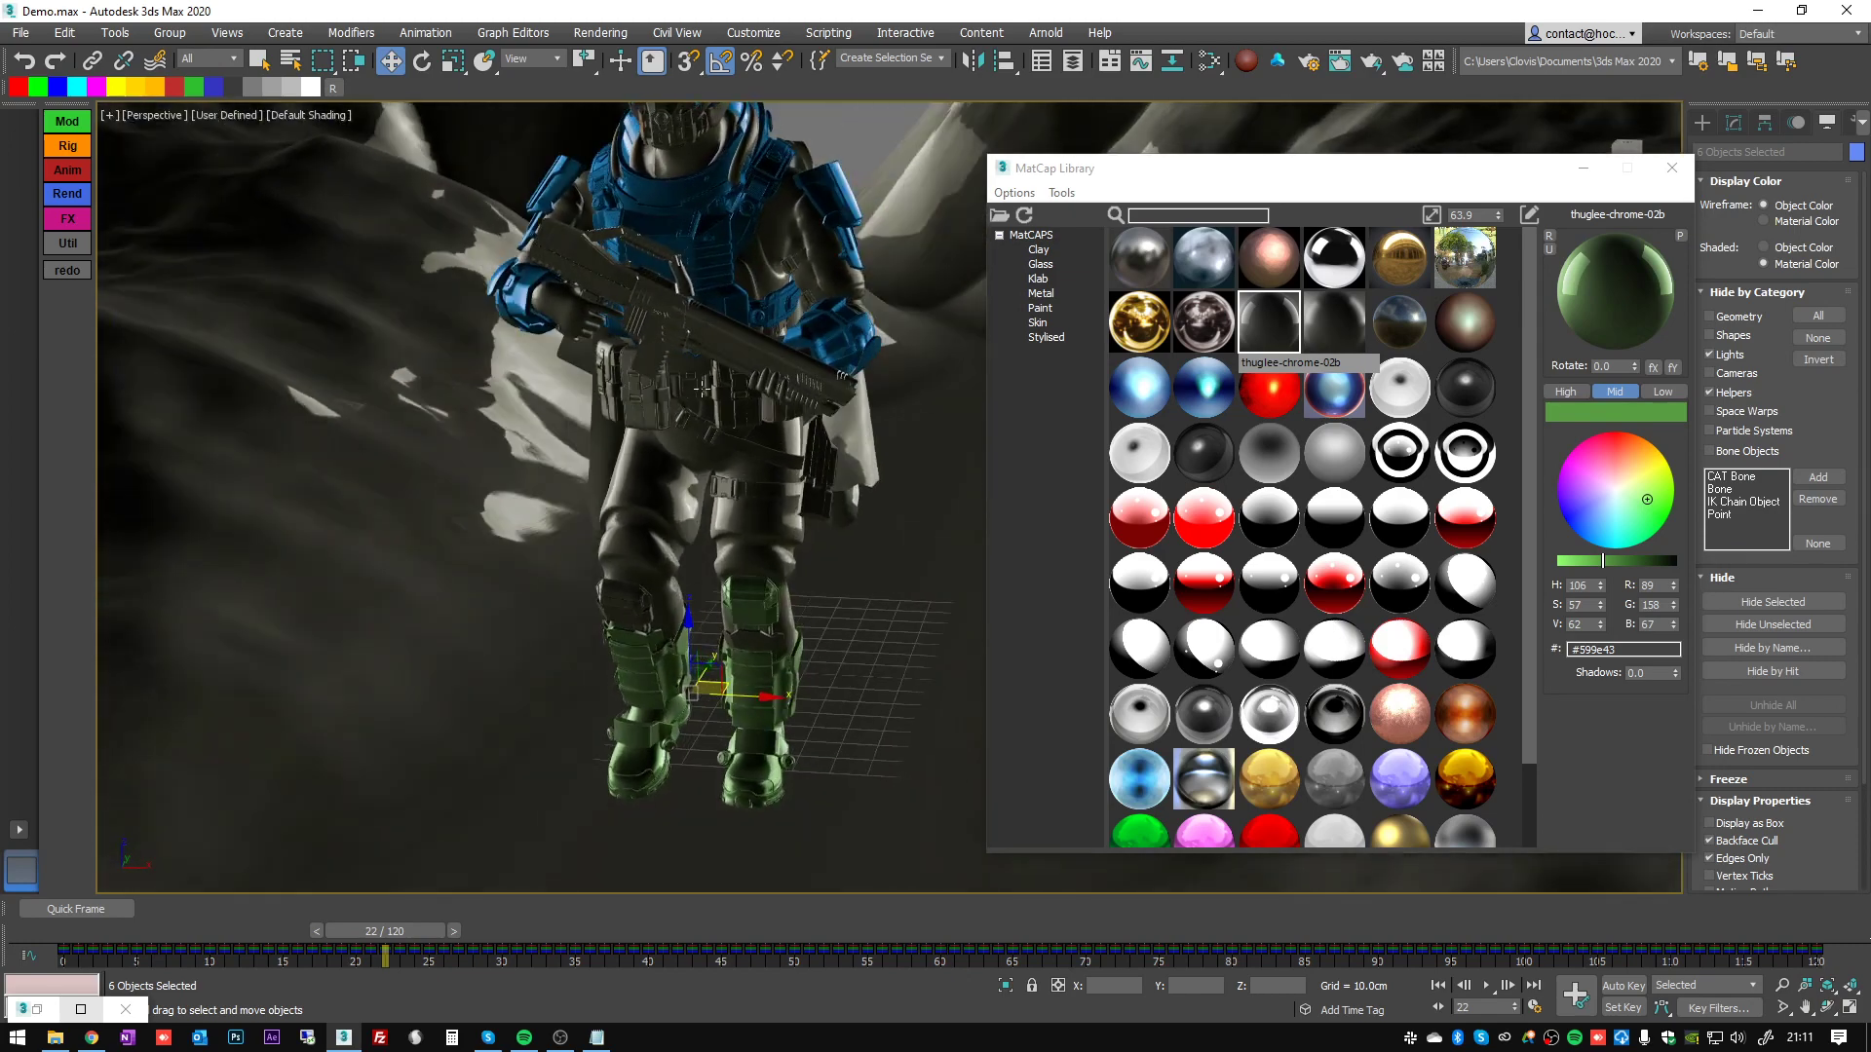
- Select the left knee pad and reset its shared green material to the original matcap colours
middle_click_drag(791, 366, 689, 185, "alt")
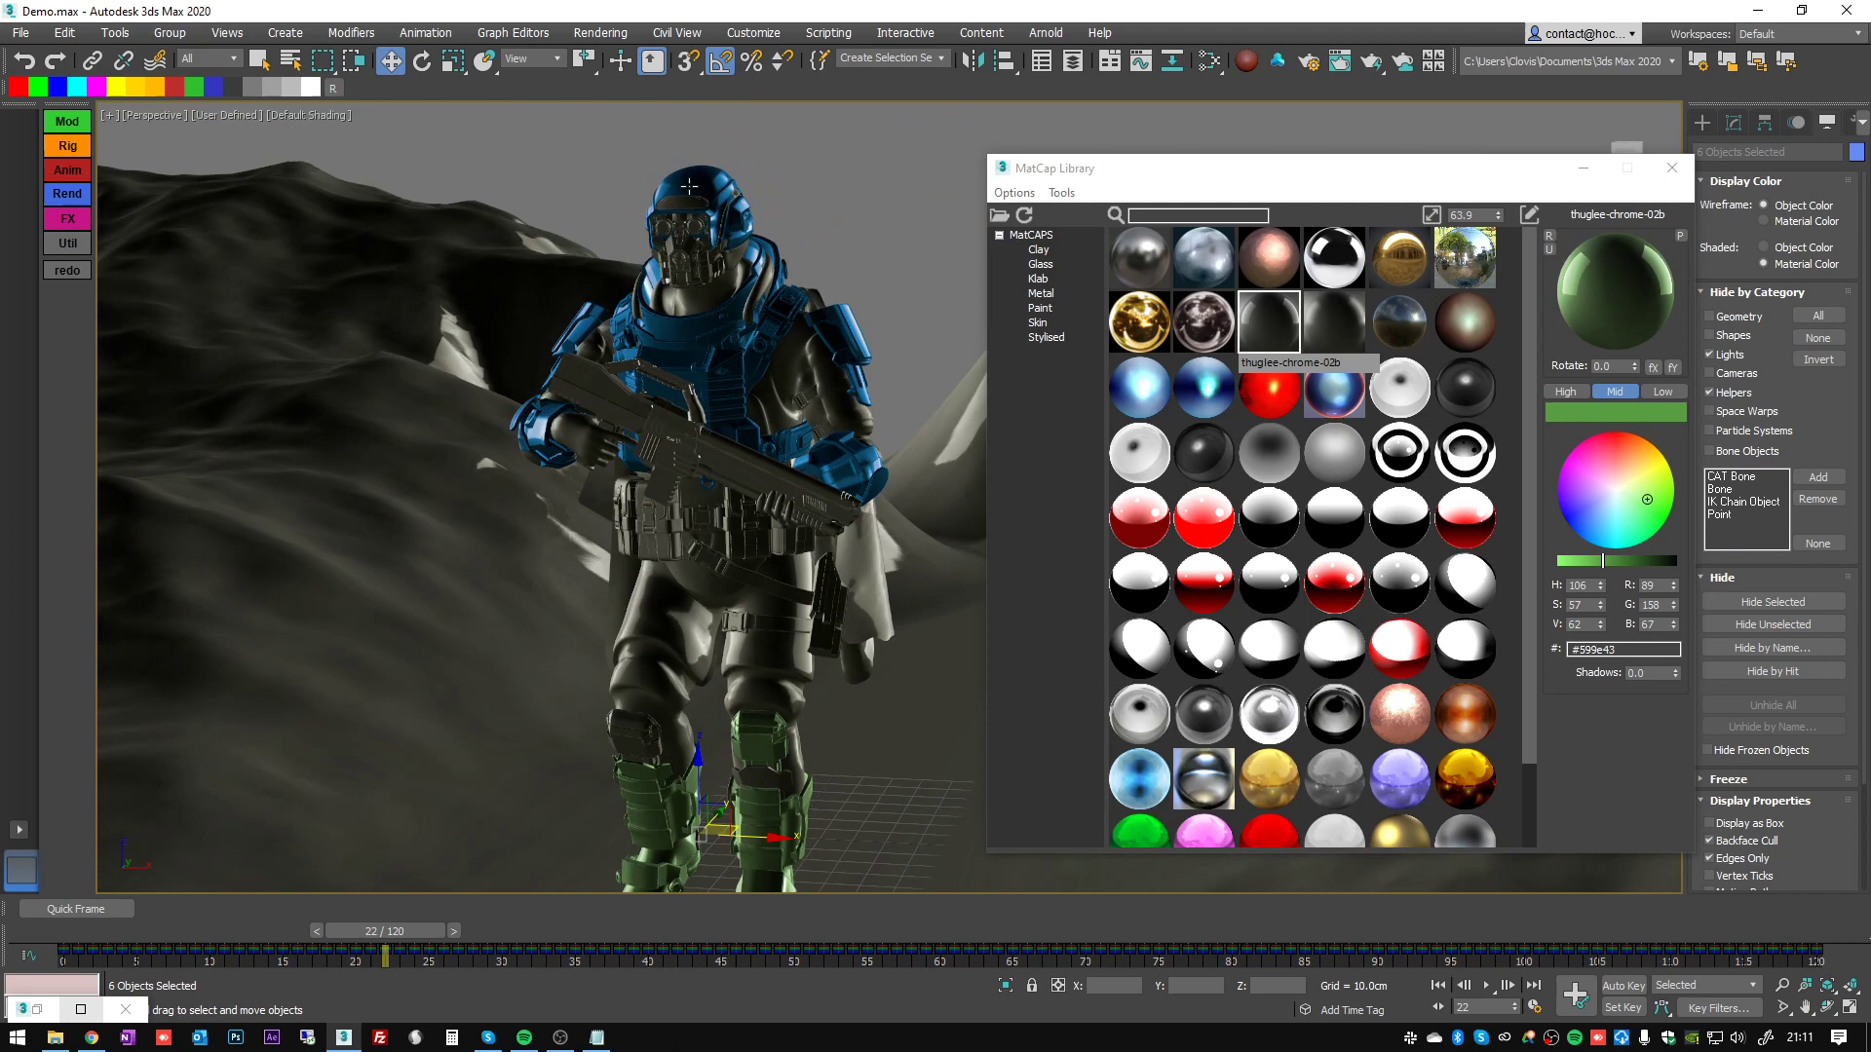
left_click(757, 729)
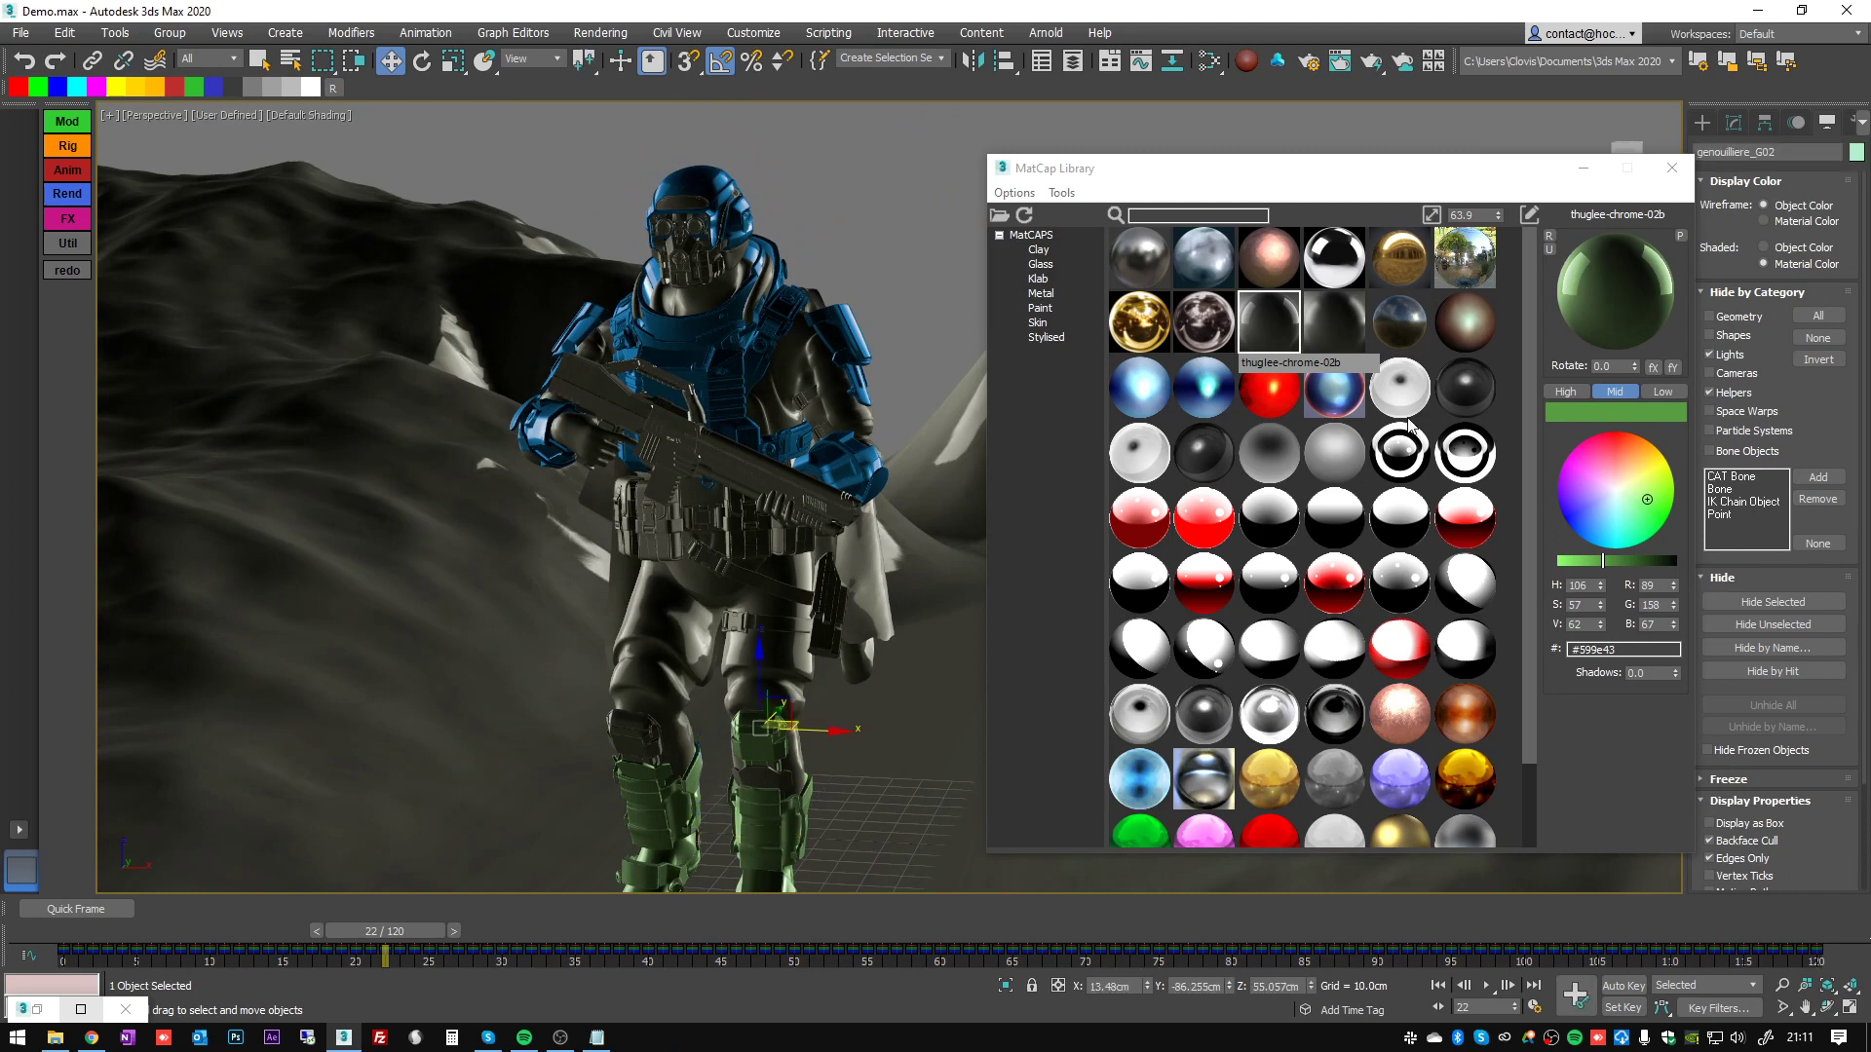
left_click(1551, 236)
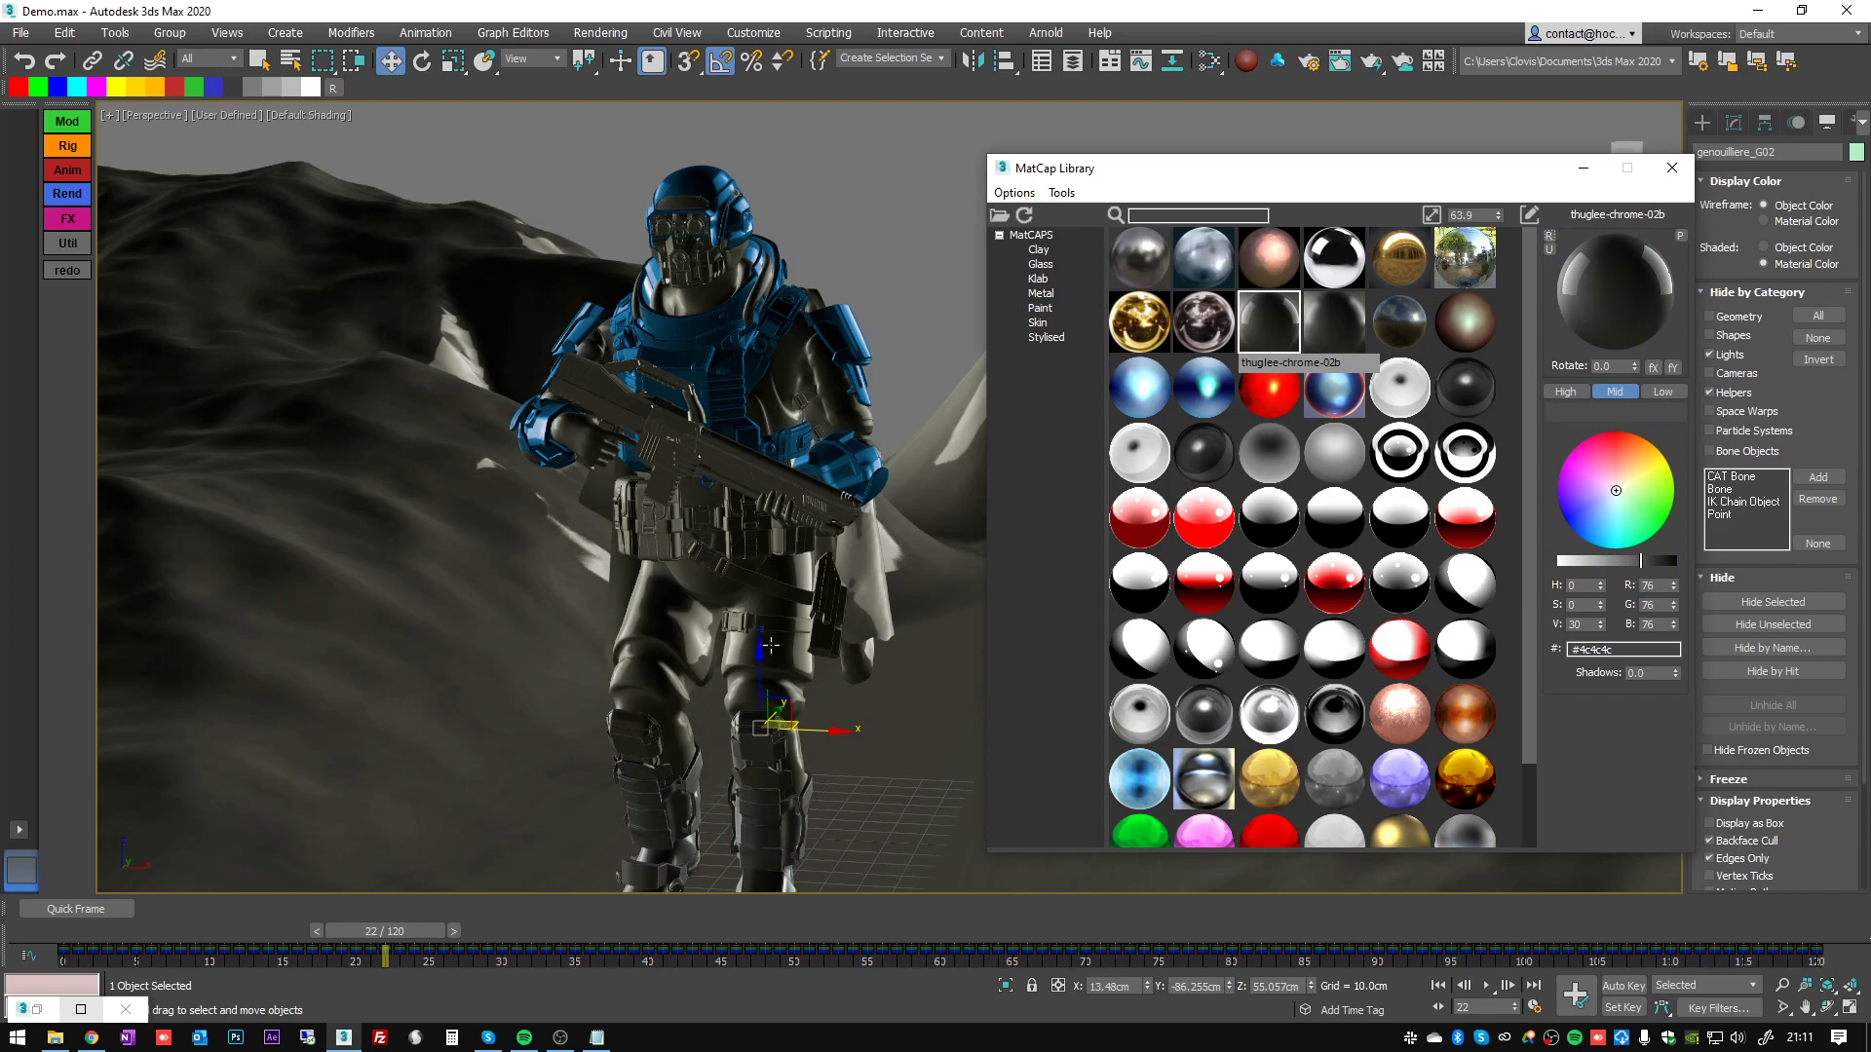
- Select the character's trousers and apply the chrome matcap with the blue and pink reflections
middle_click_drag(666, 723, 776, 601)
middle_click_drag(828, 414, 836, 468, "alt")
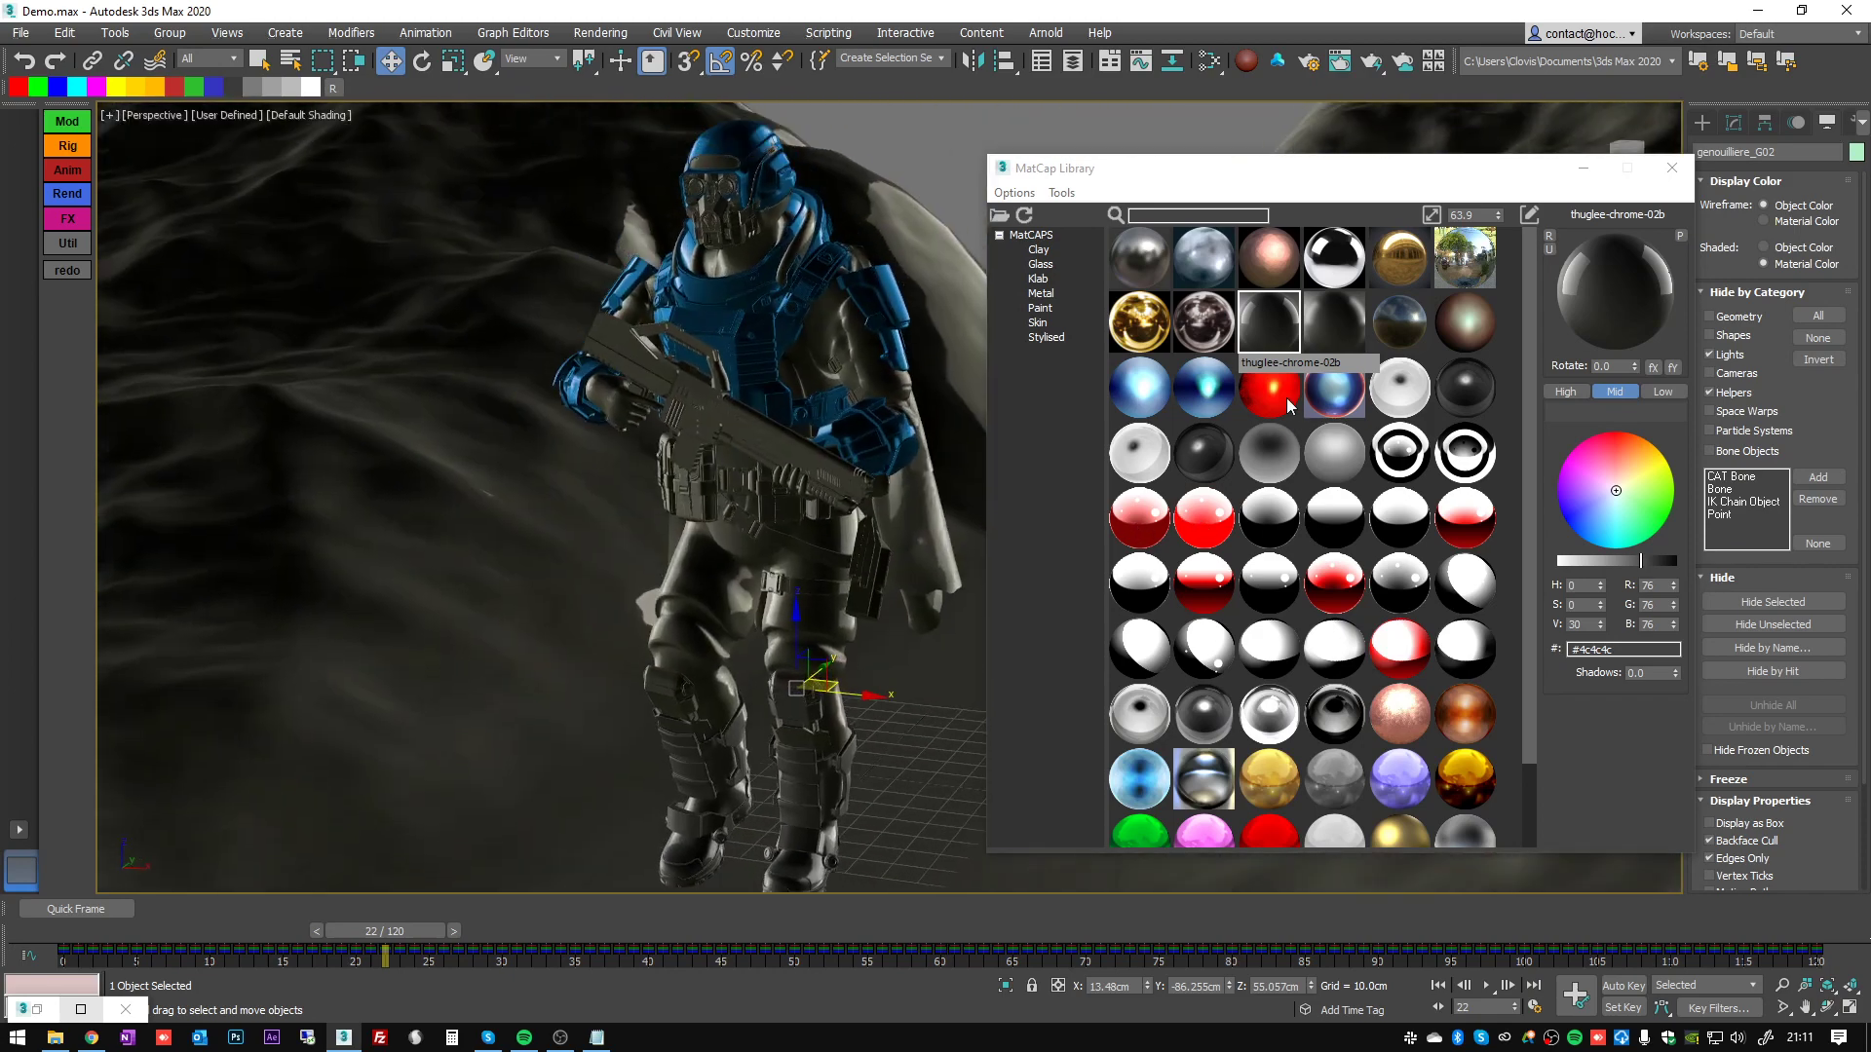
left_click(662, 696)
left_click(1334, 386)
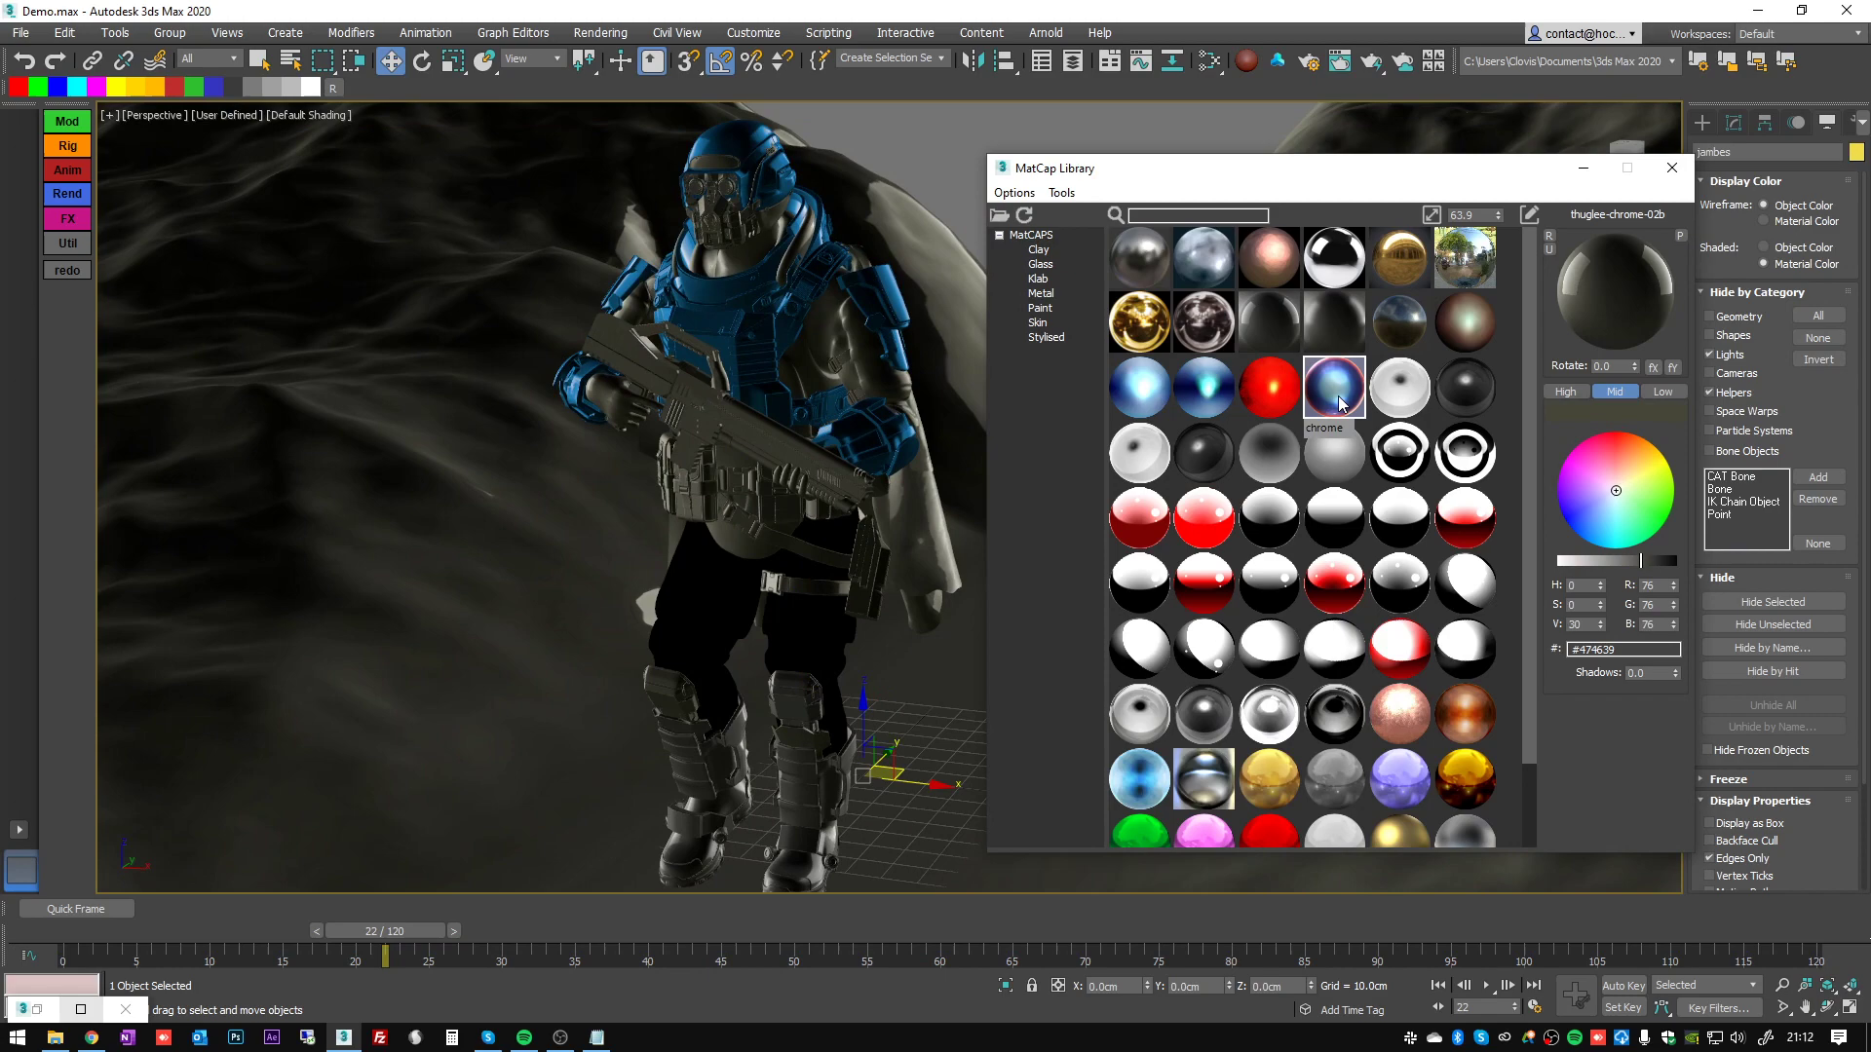
scroll(782, 546, "up", 3)
middle_click_drag(783, 546, 811, 573, "alt")
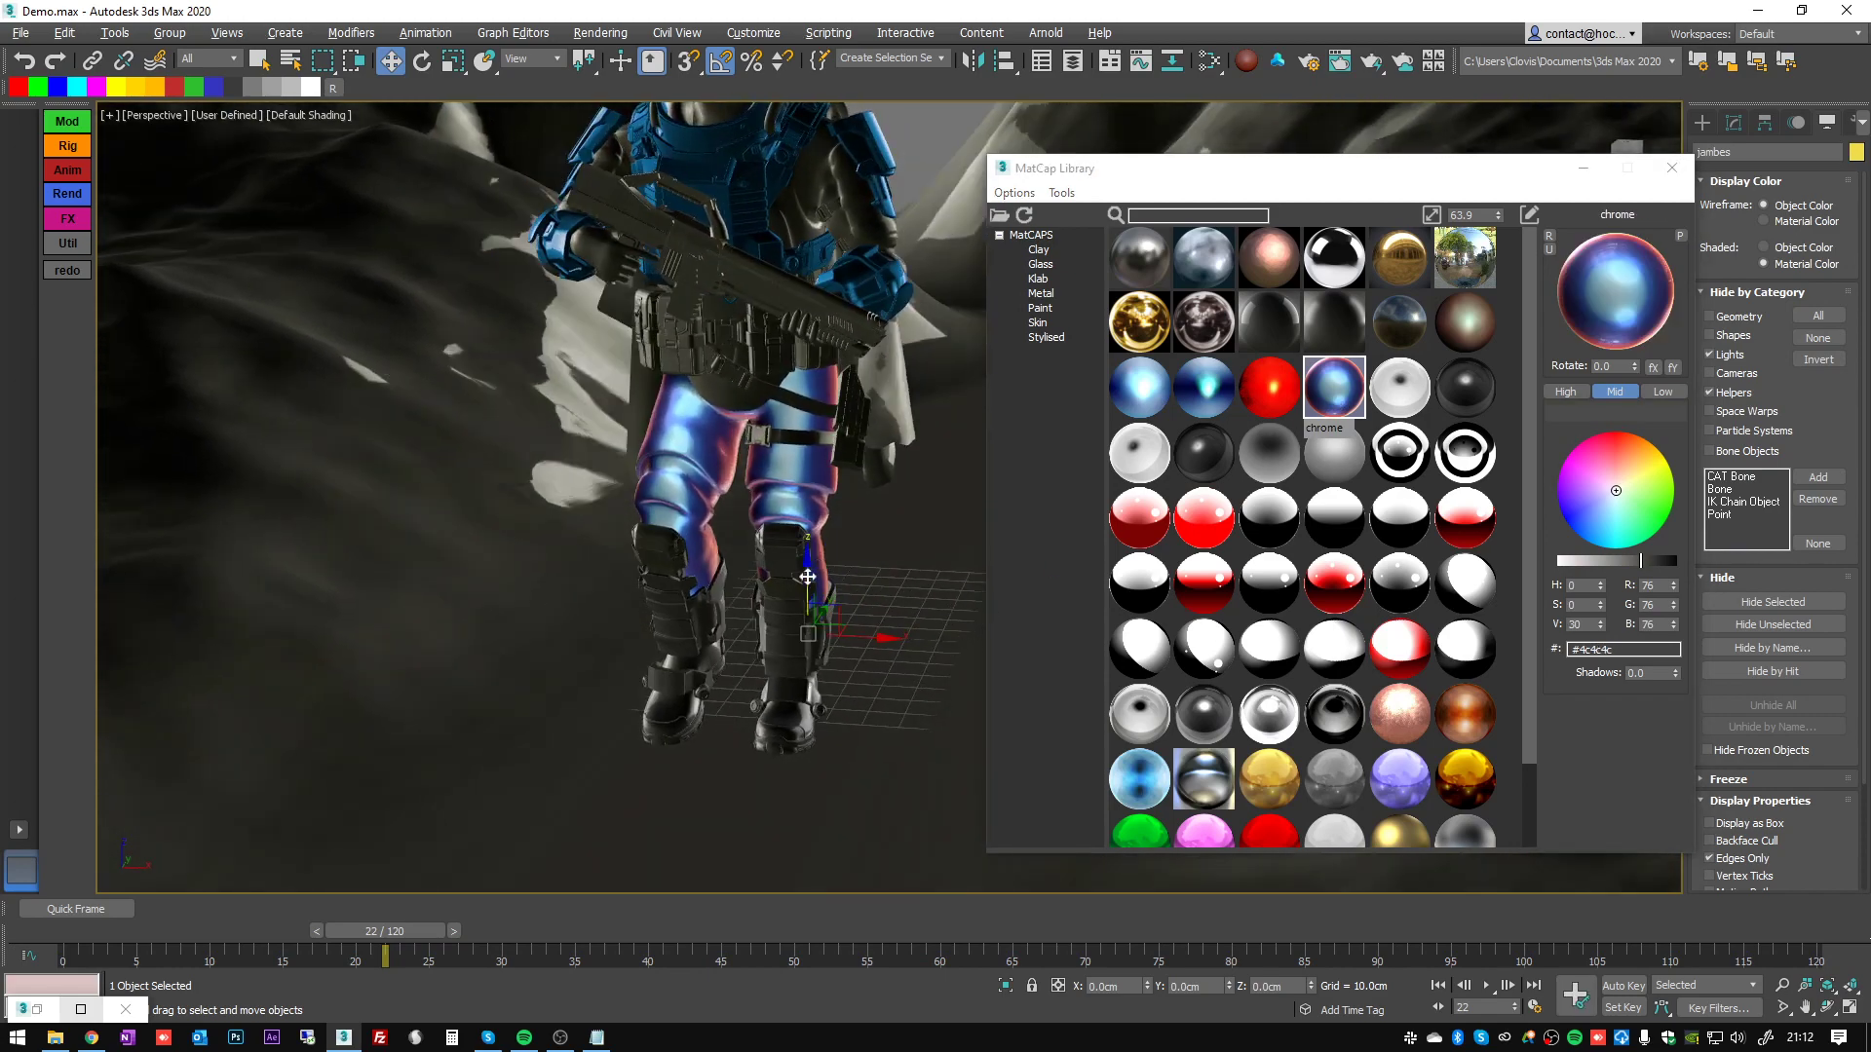
- Select the left shin guard, both ankle straps, the boots and the cape, and give them the trousers' chrome material
left_click(775, 637)
key("F4")
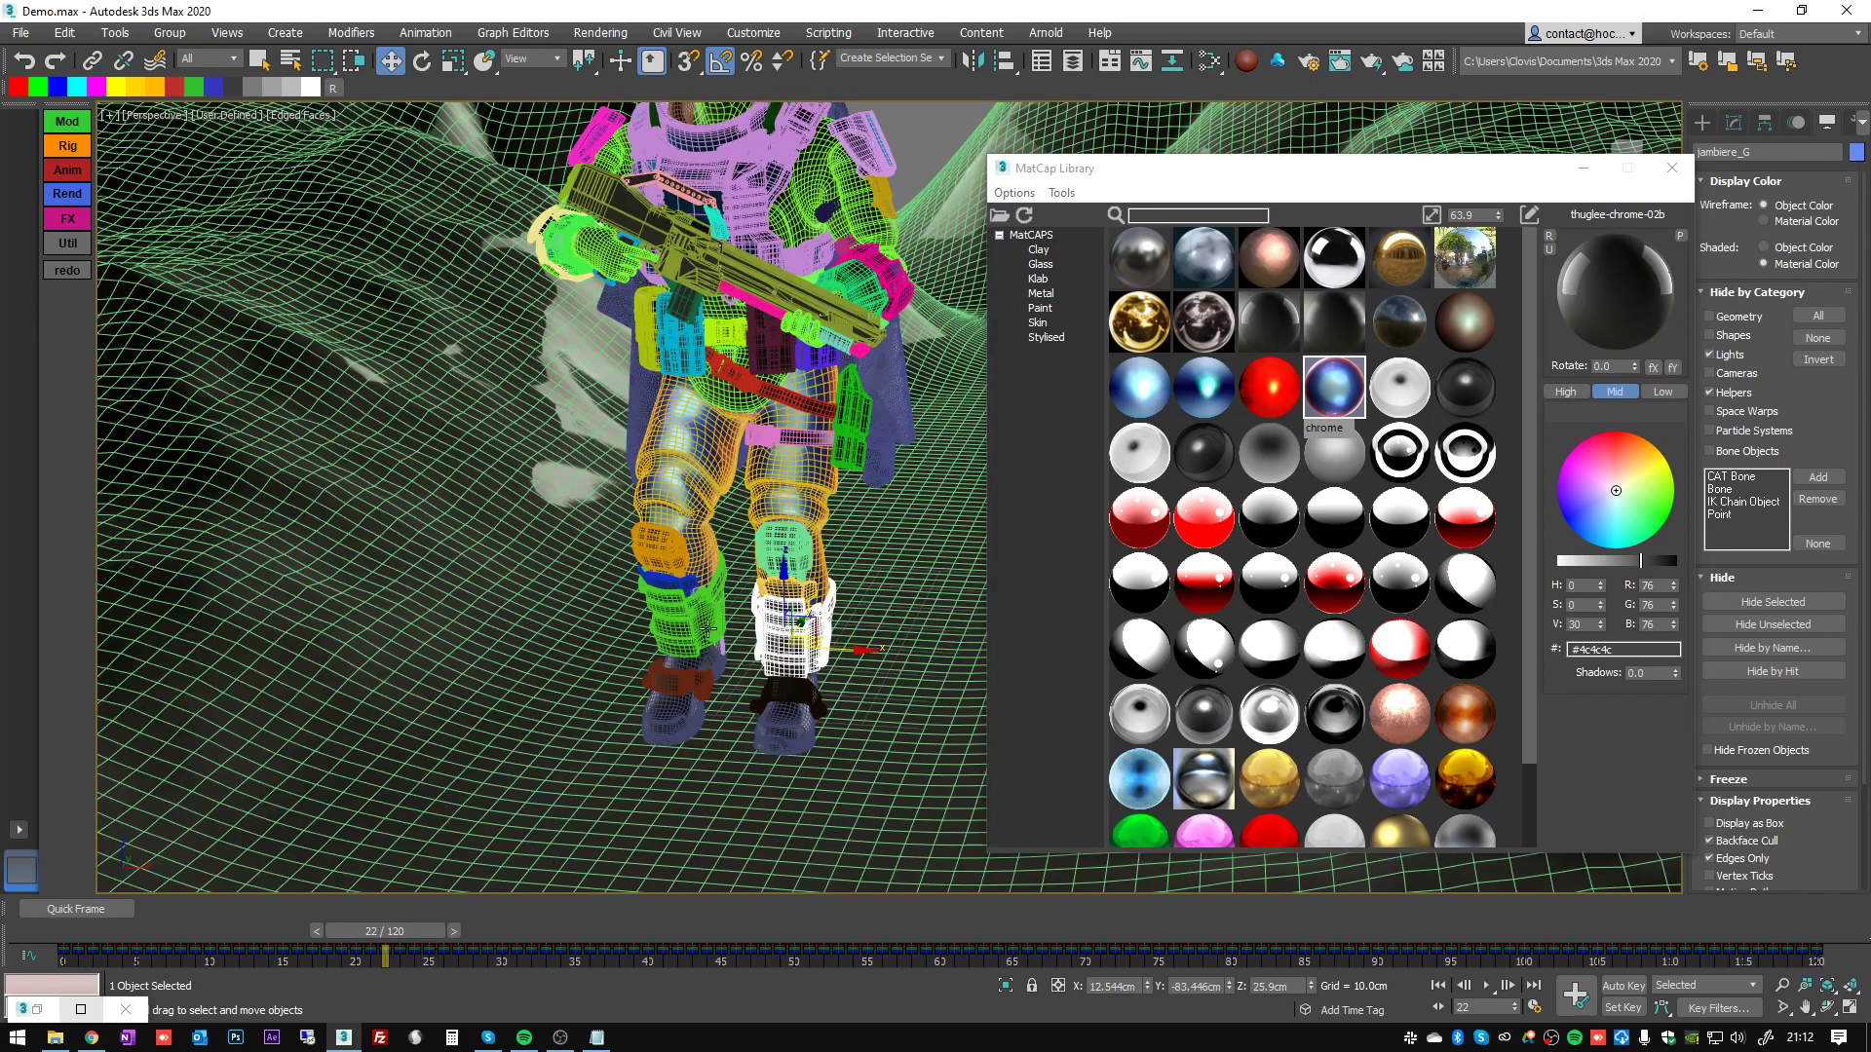
left_click(695, 627, "ctrl")
left_click(694, 687, "ctrl")
left_click(785, 690, "ctrl")
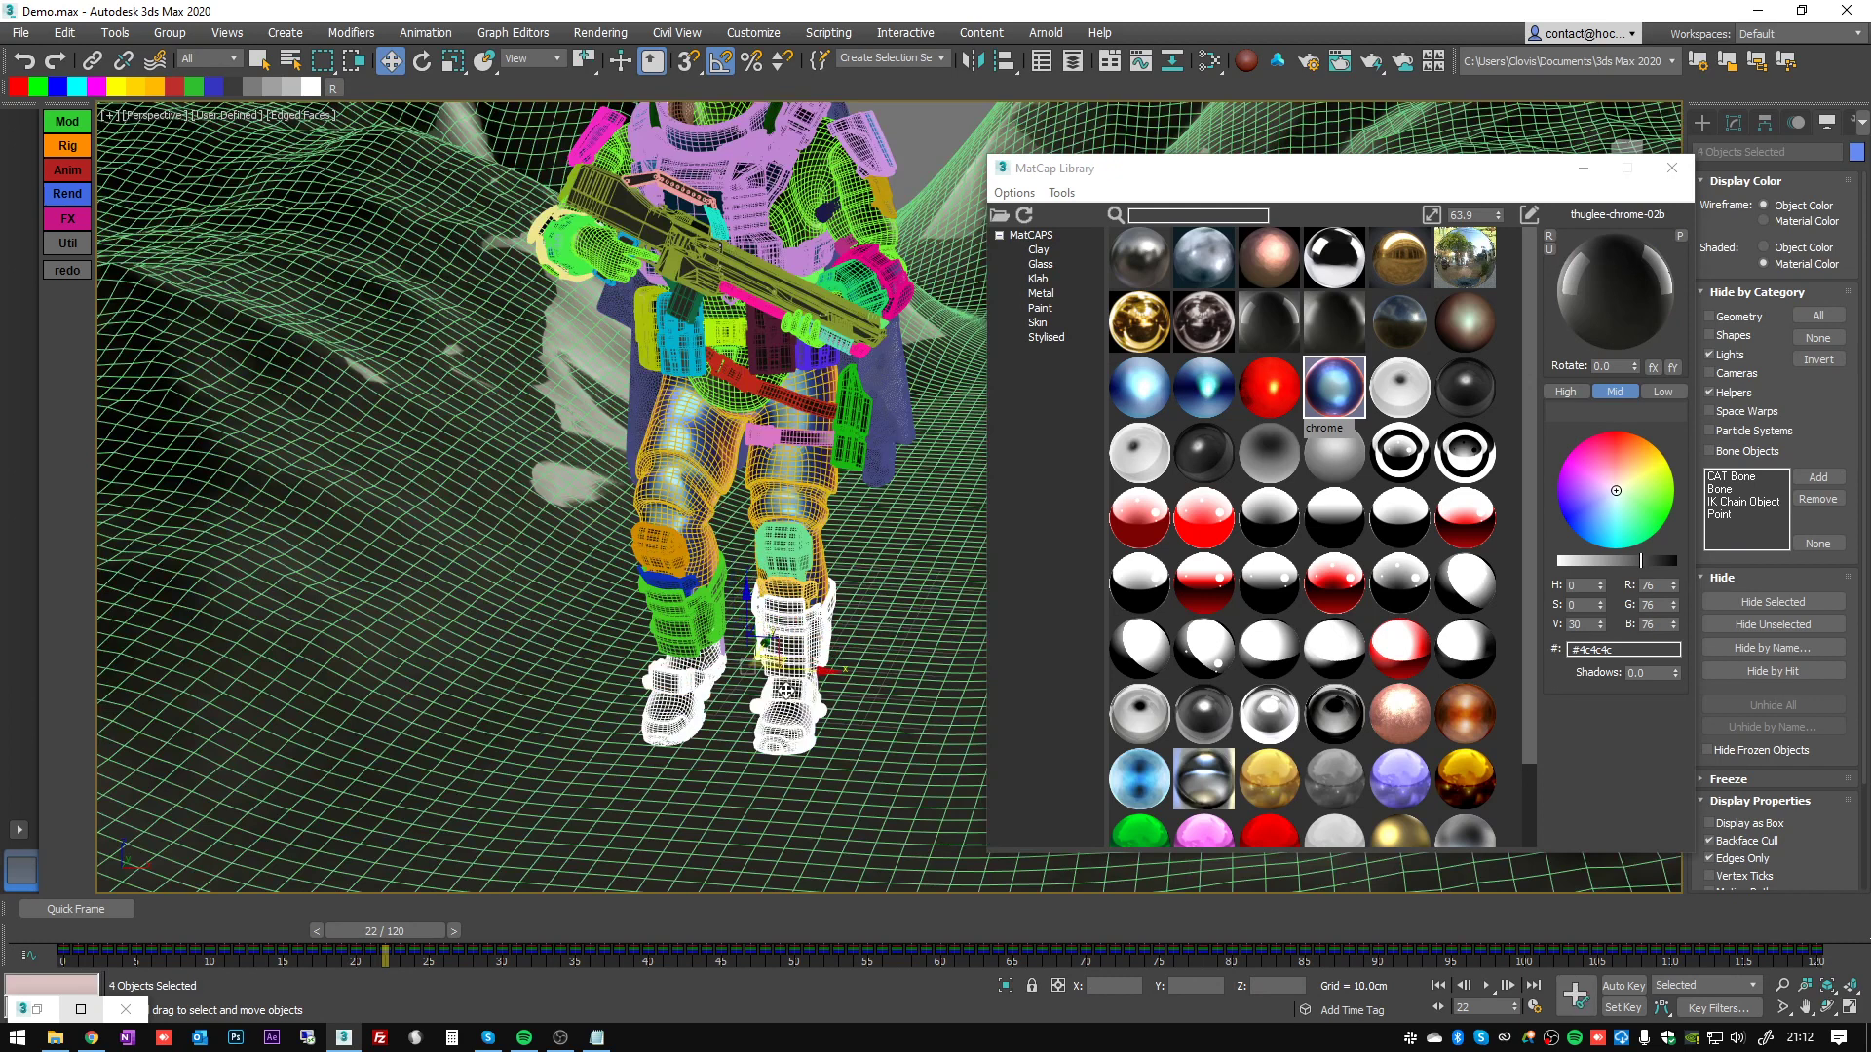
left_click(897, 376, "ctrl")
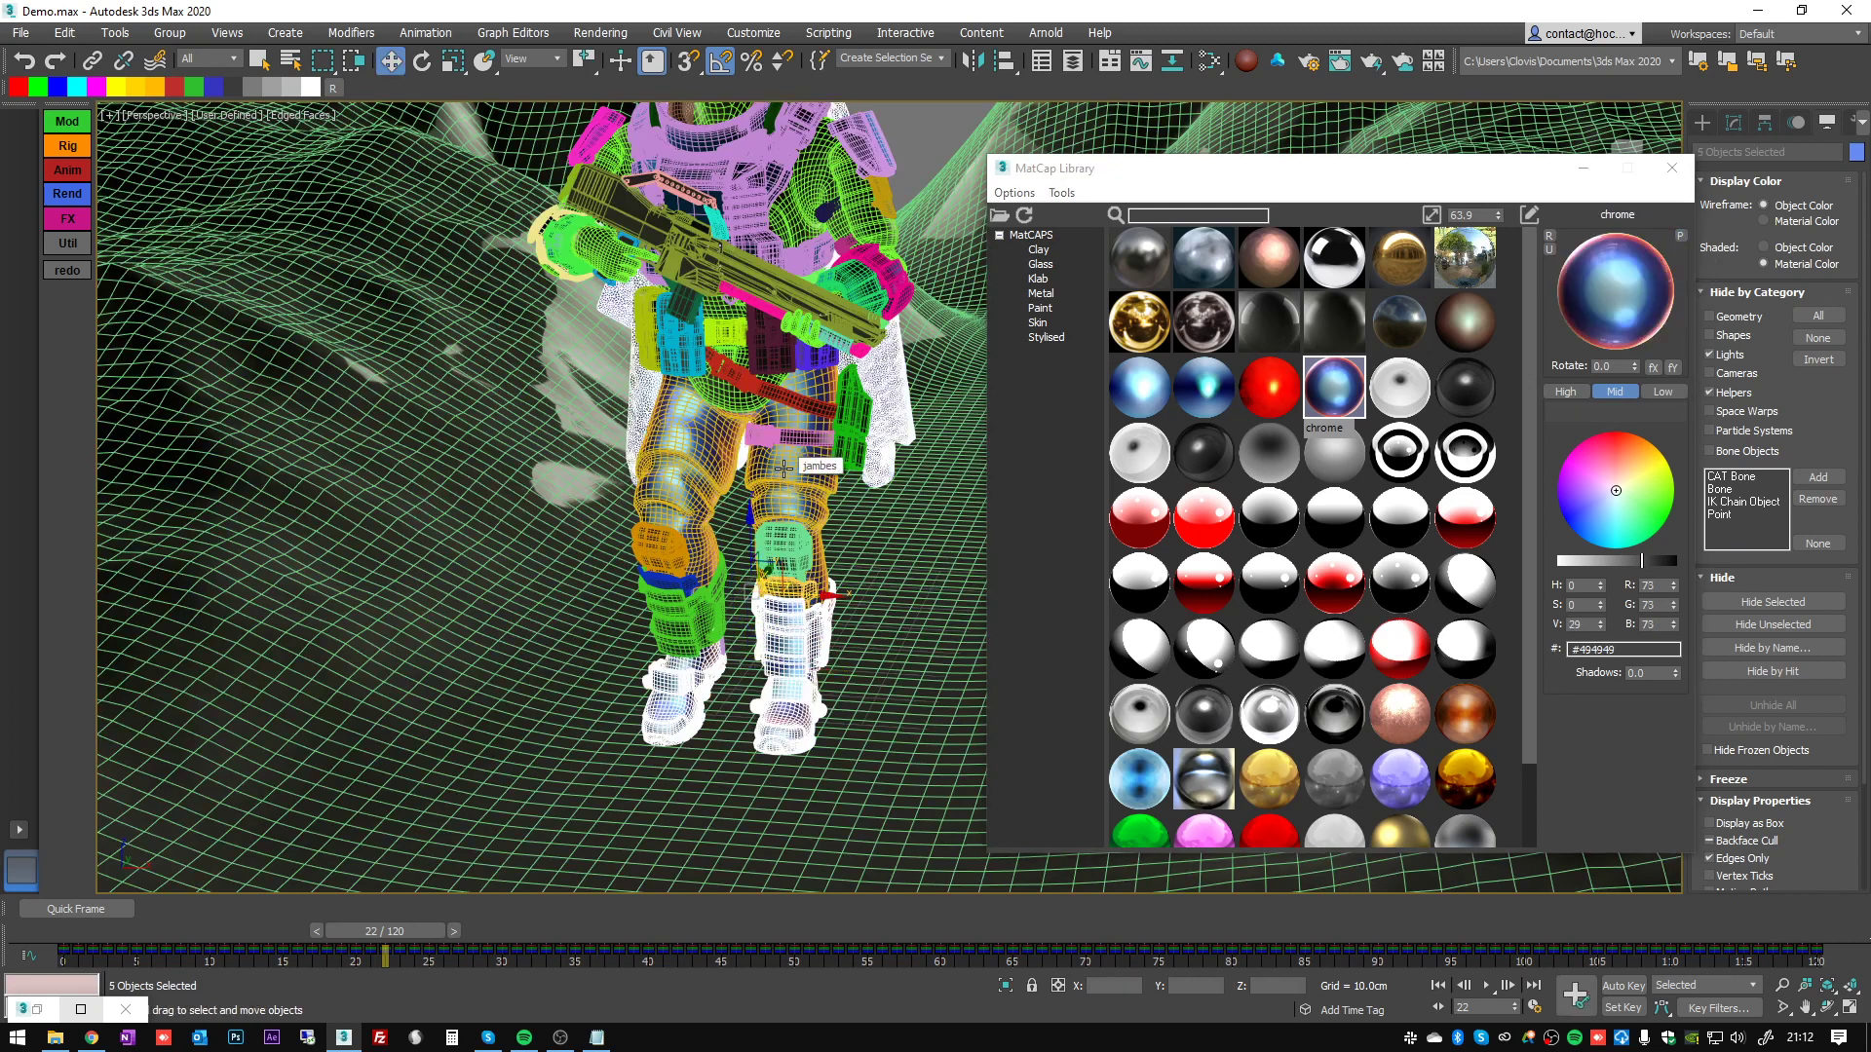
key("F4")
scroll(788, 472, "down", 3)
middle_click_drag(787, 472, 789, 303, "alt")
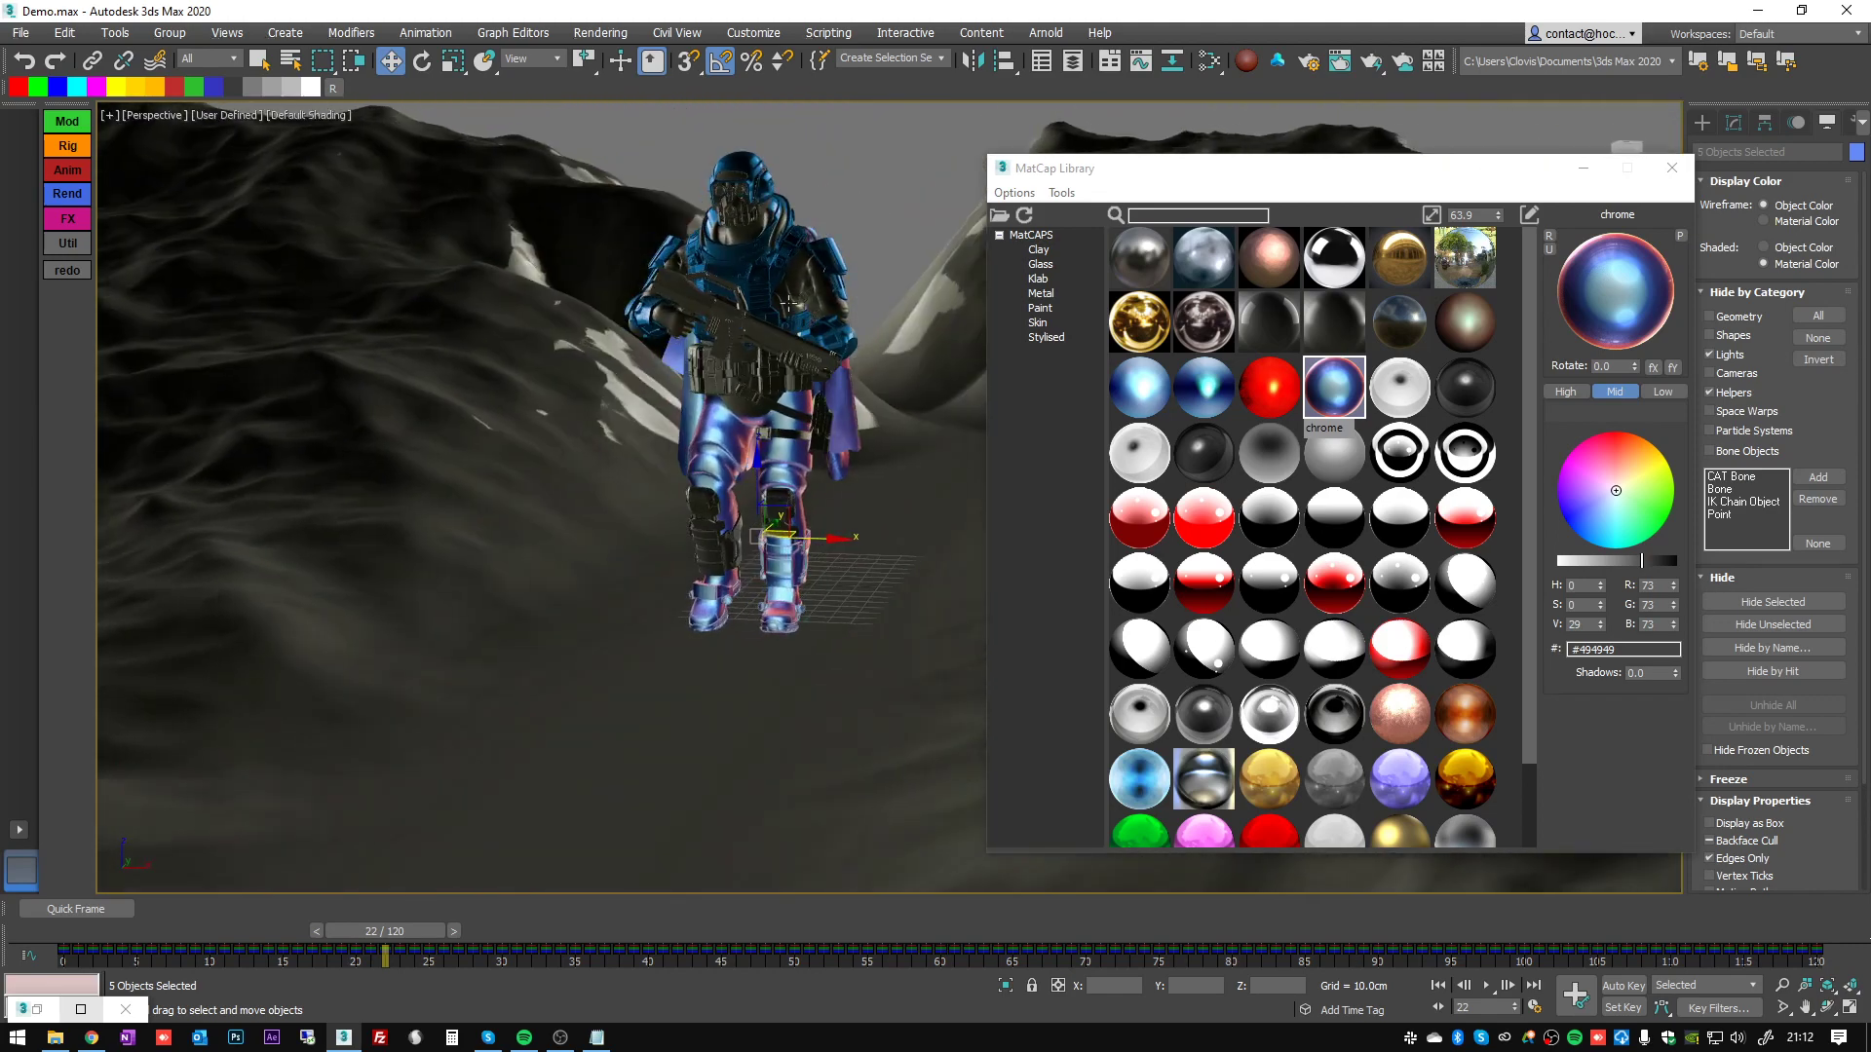
scroll(788, 304, "up", 1)
left_click(1063, 193)
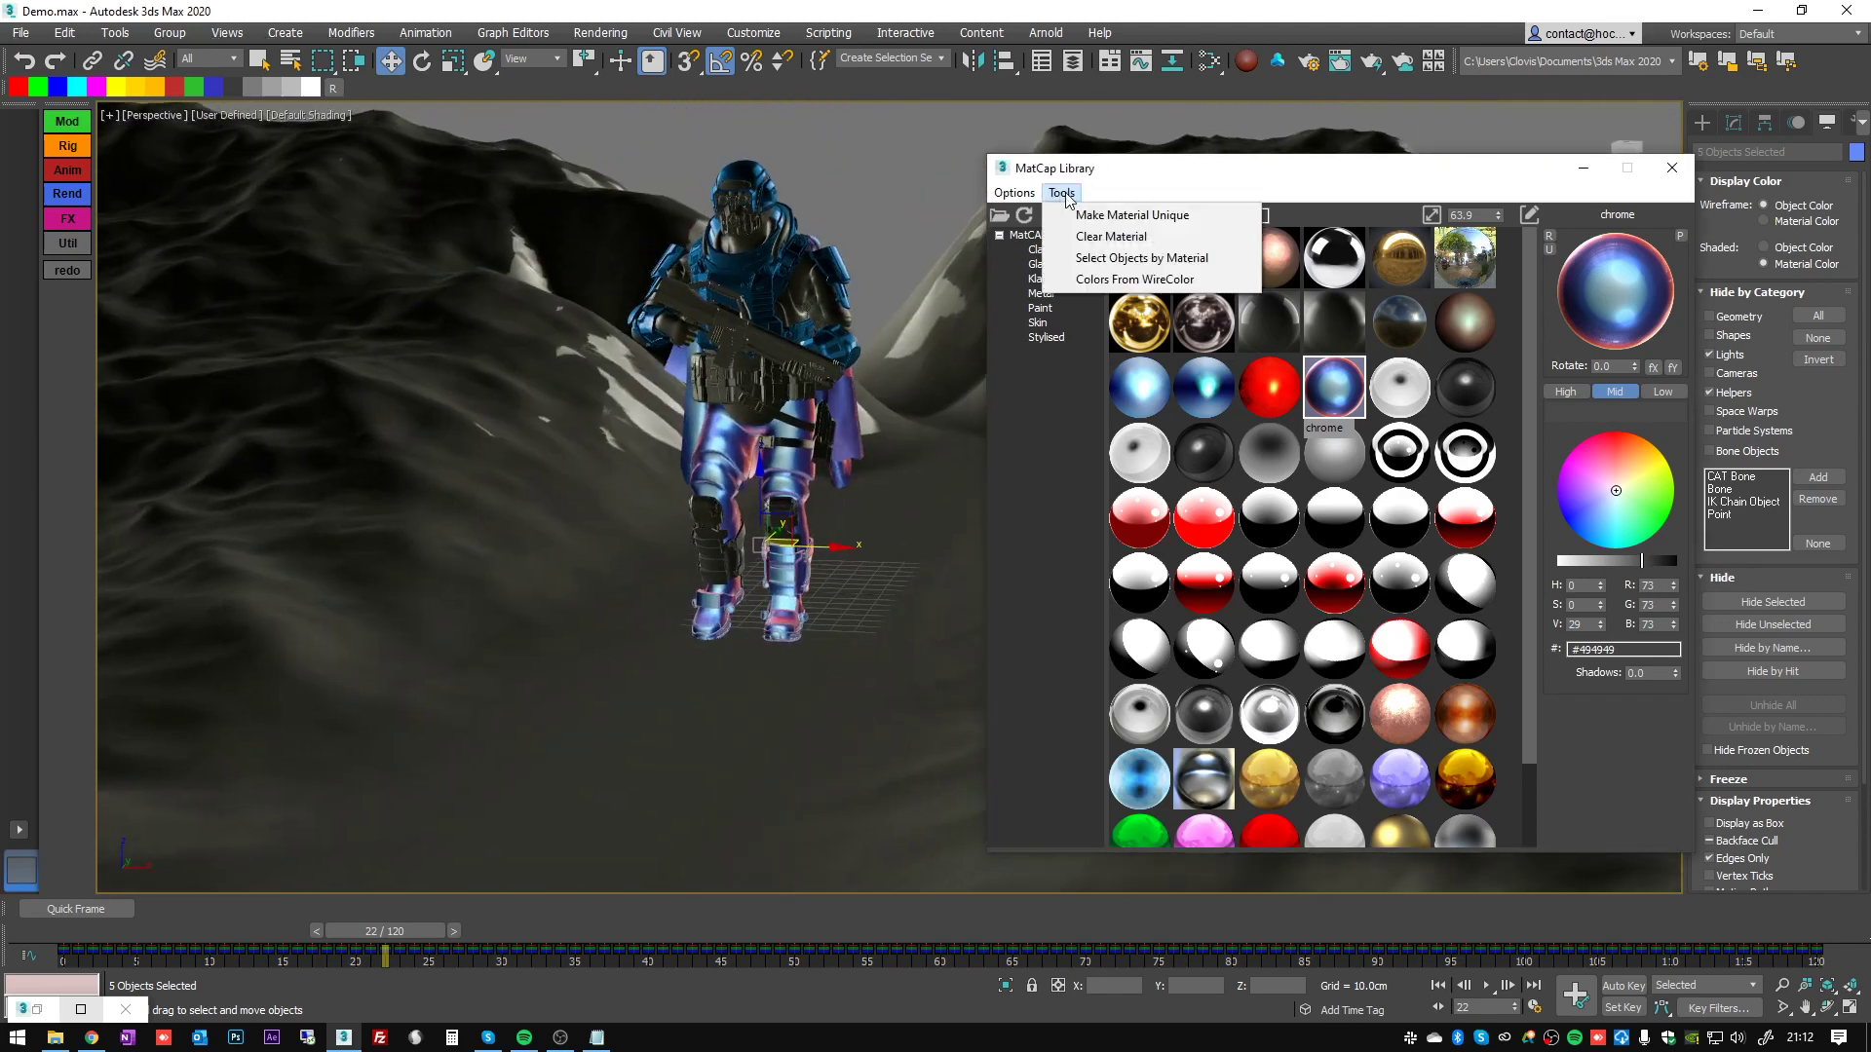
left_click(729, 279)
scroll(729, 279, "up", 2)
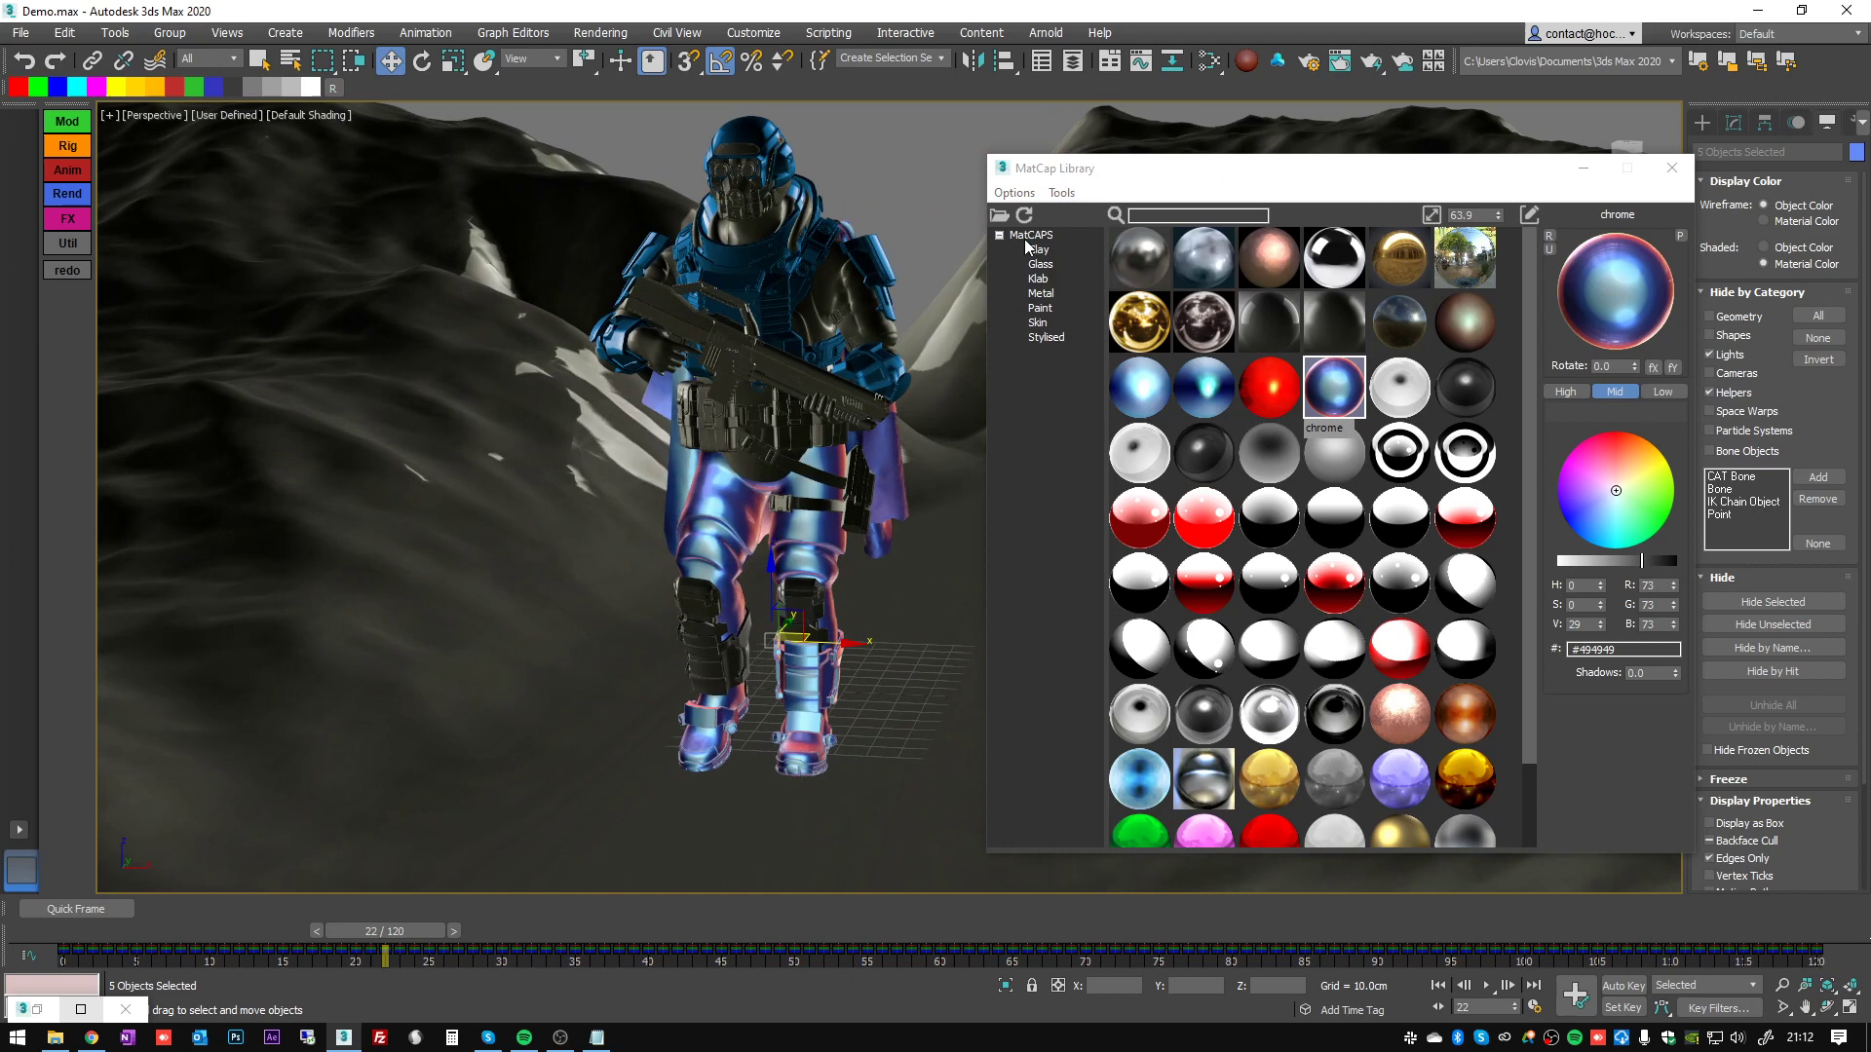
left_click(1062, 193)
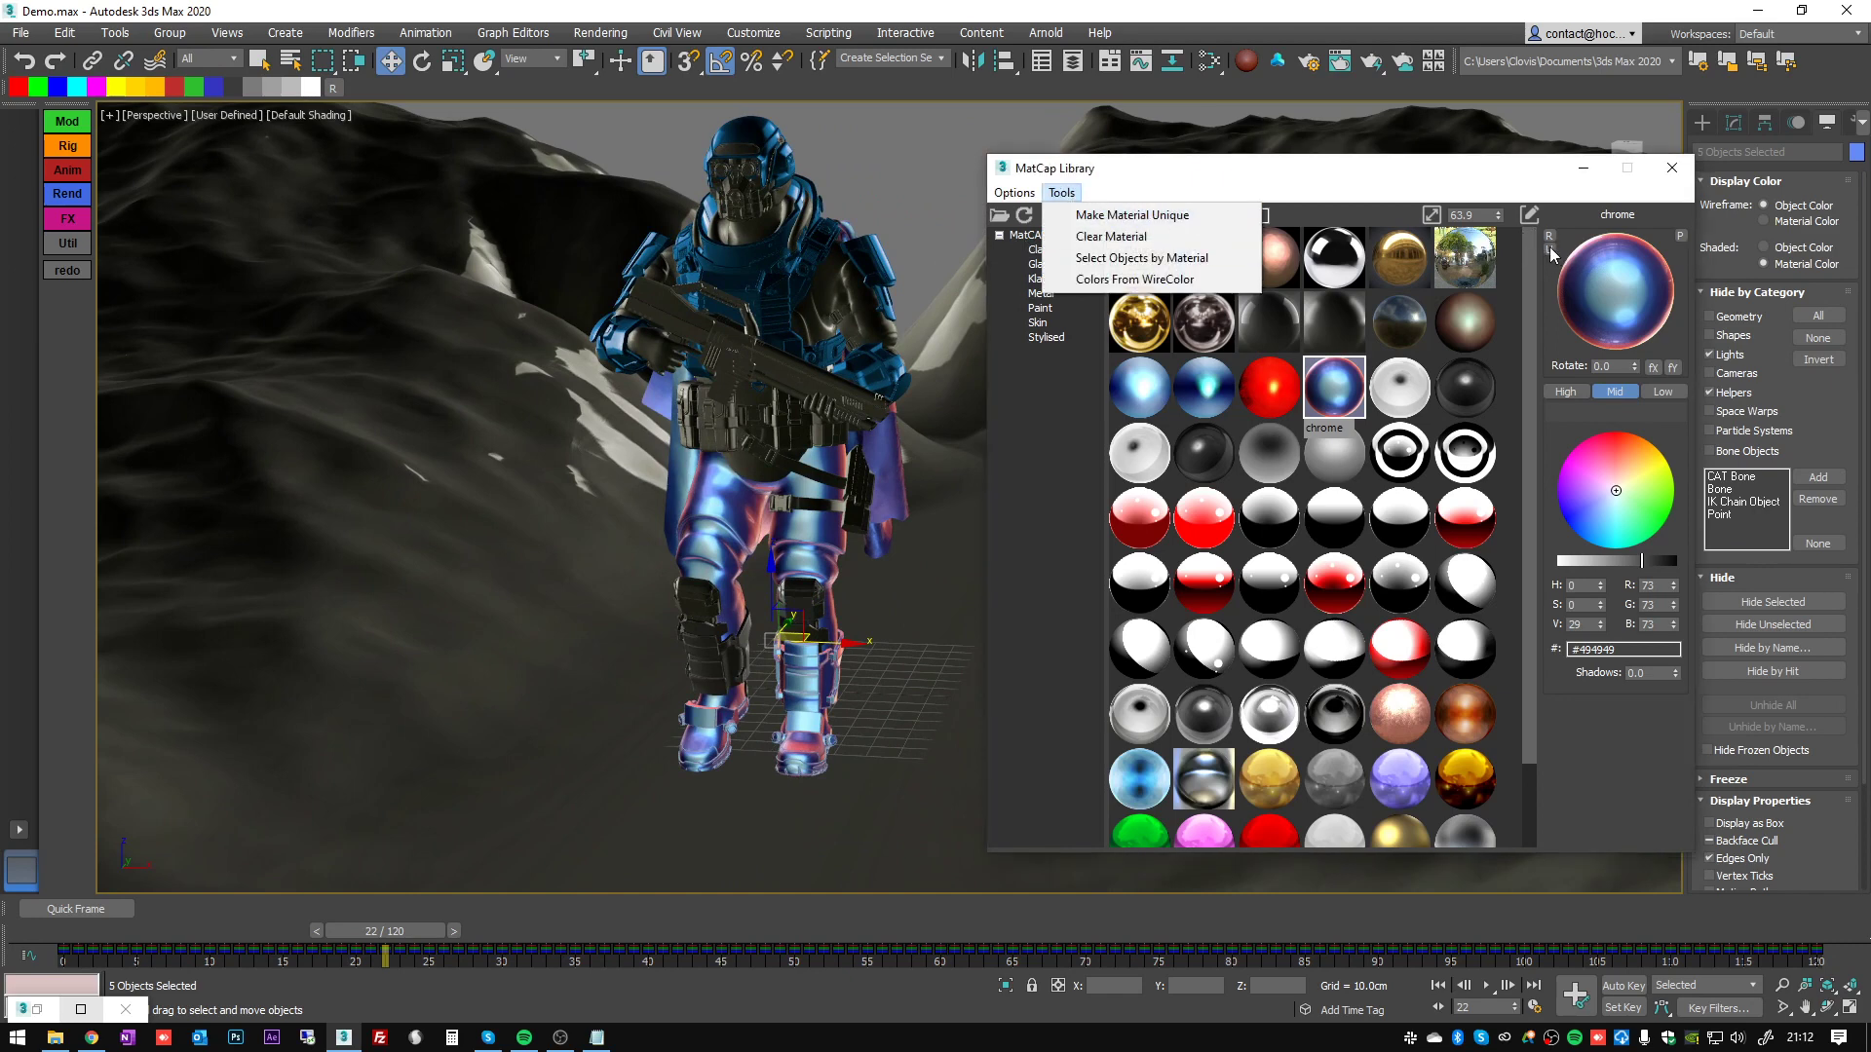
left_click(1138, 181)
left_click(1062, 193)
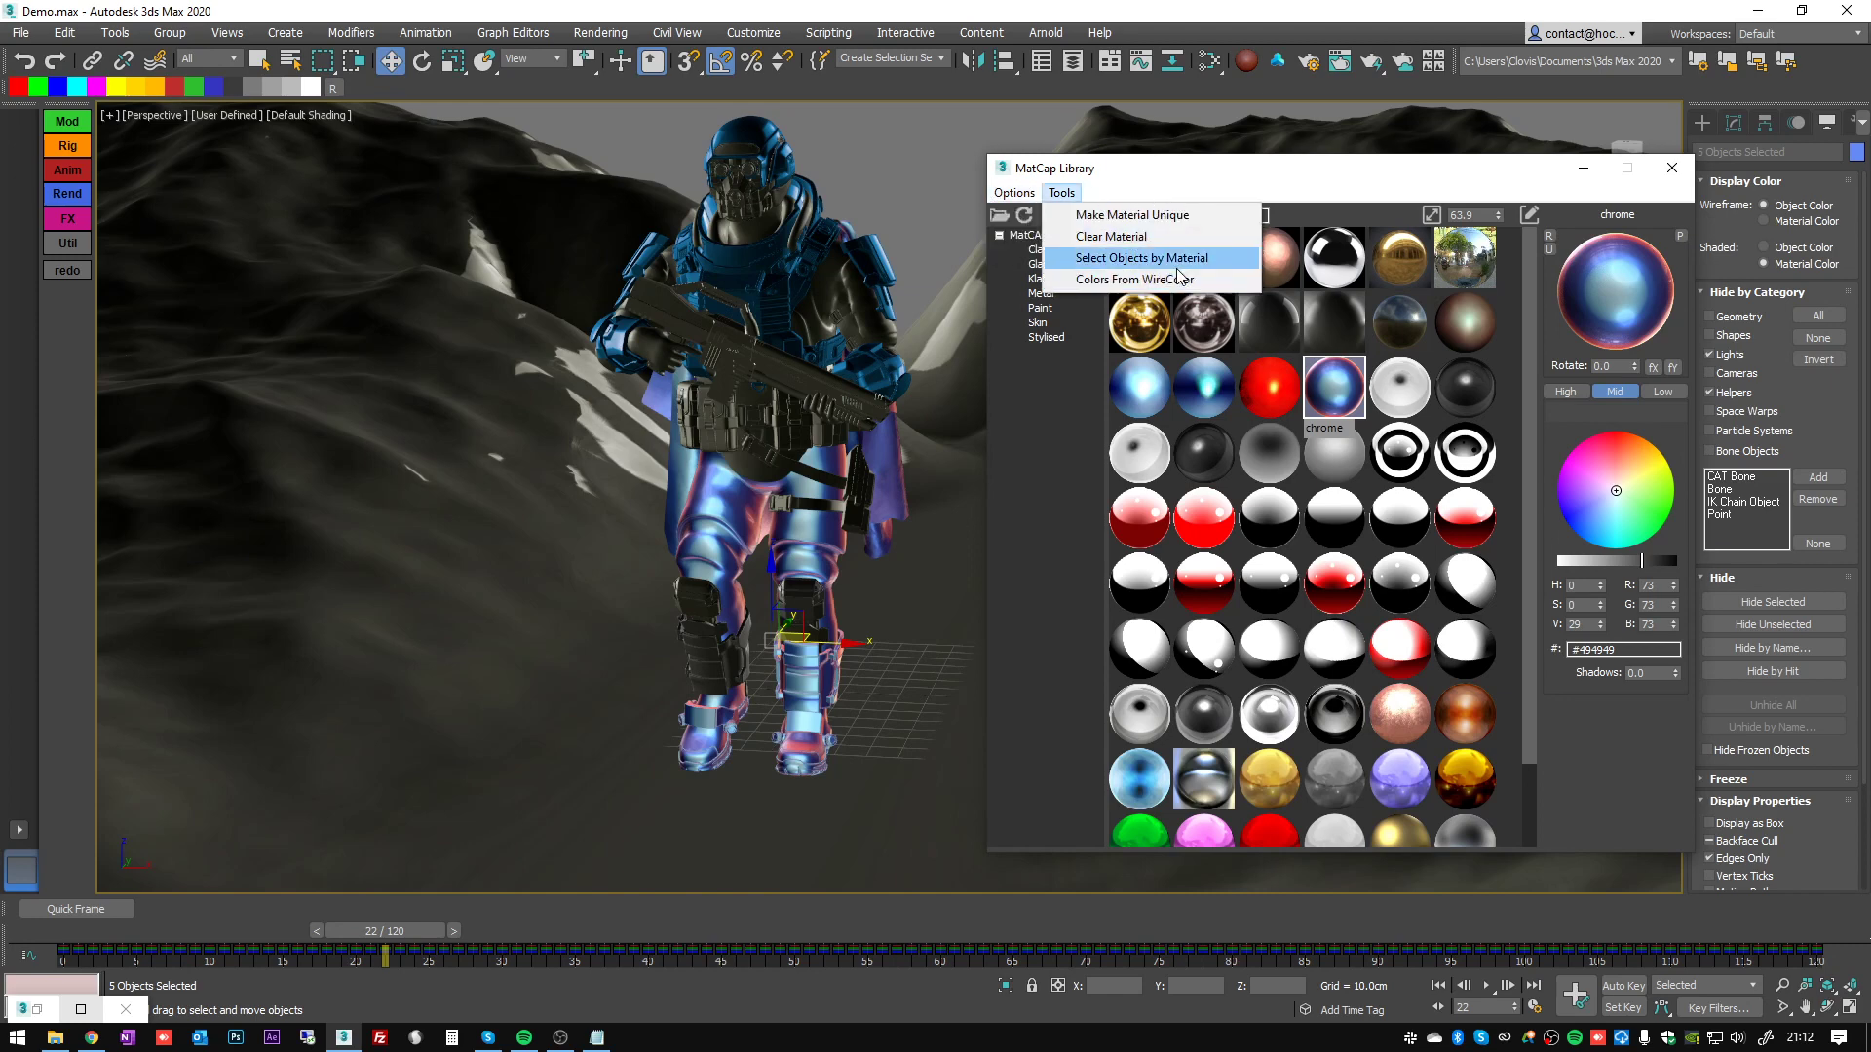
- Select the trousers and use Select Objects by Material to select everything sharing their chrome material
left_click(819, 606)
key("F4")
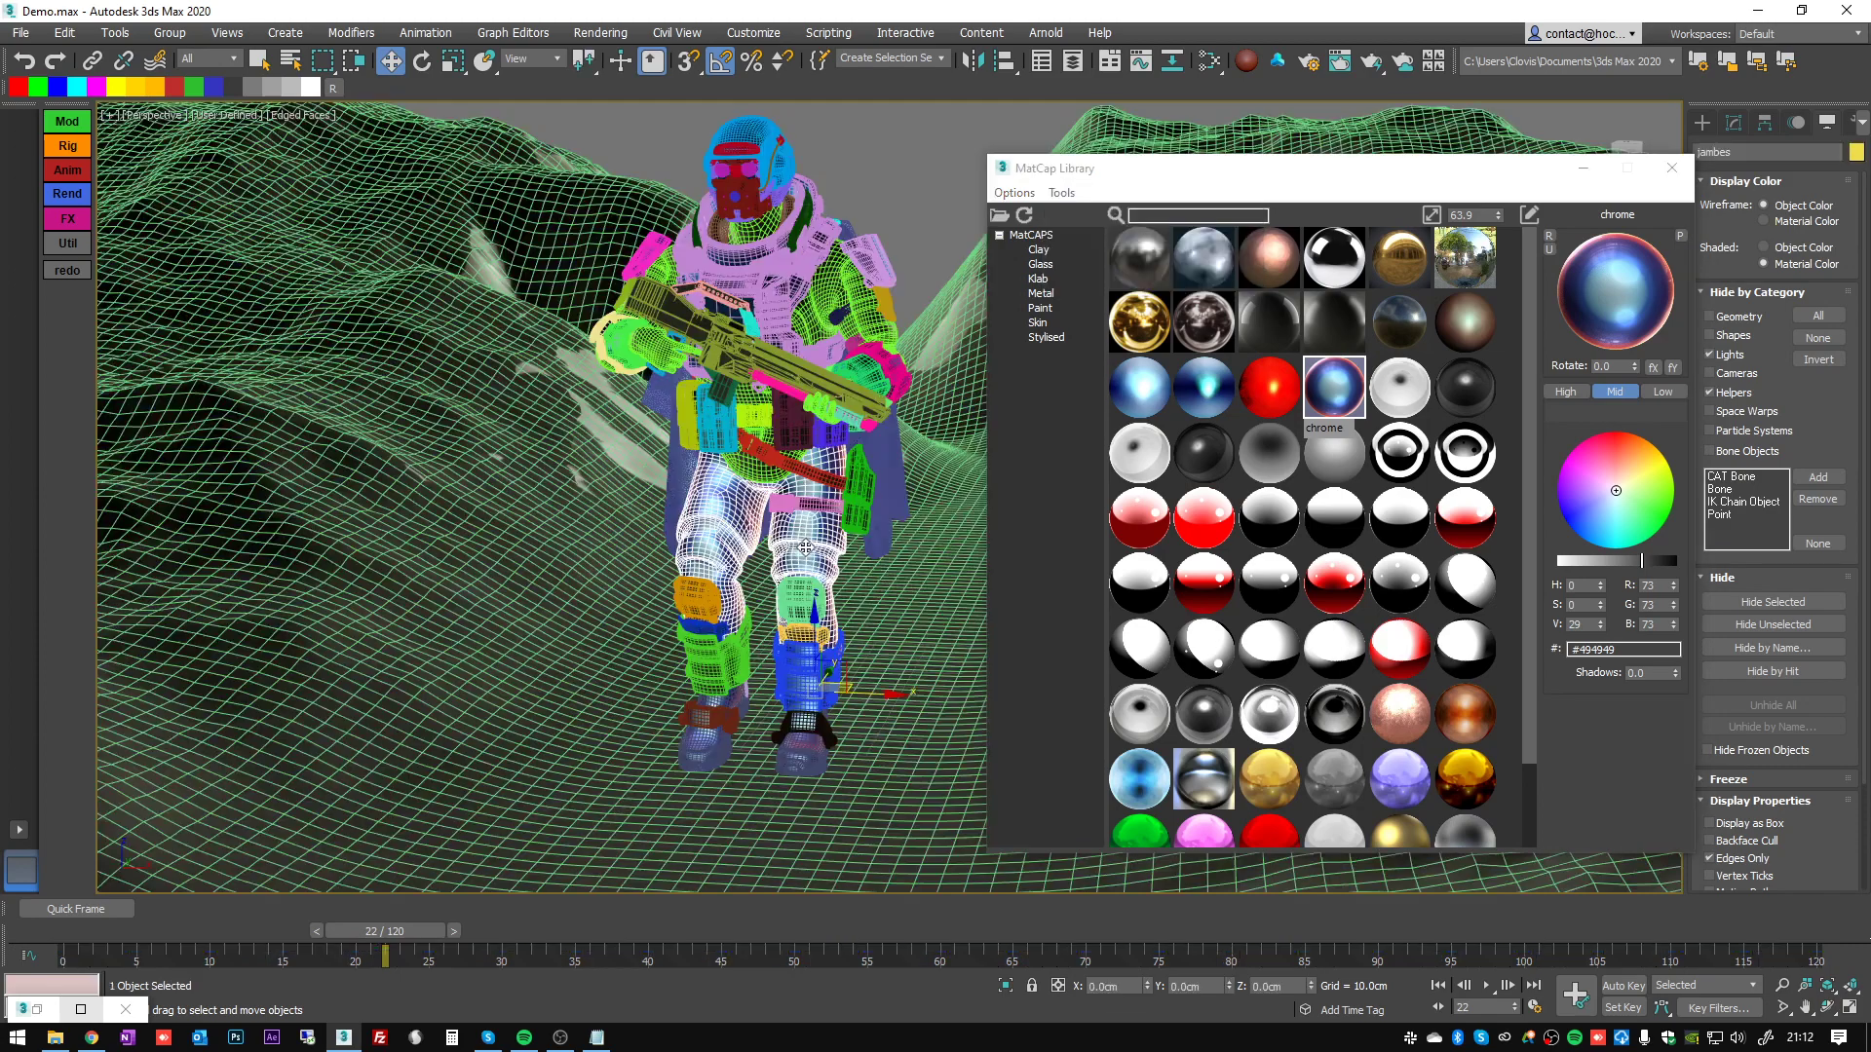
key("F3")
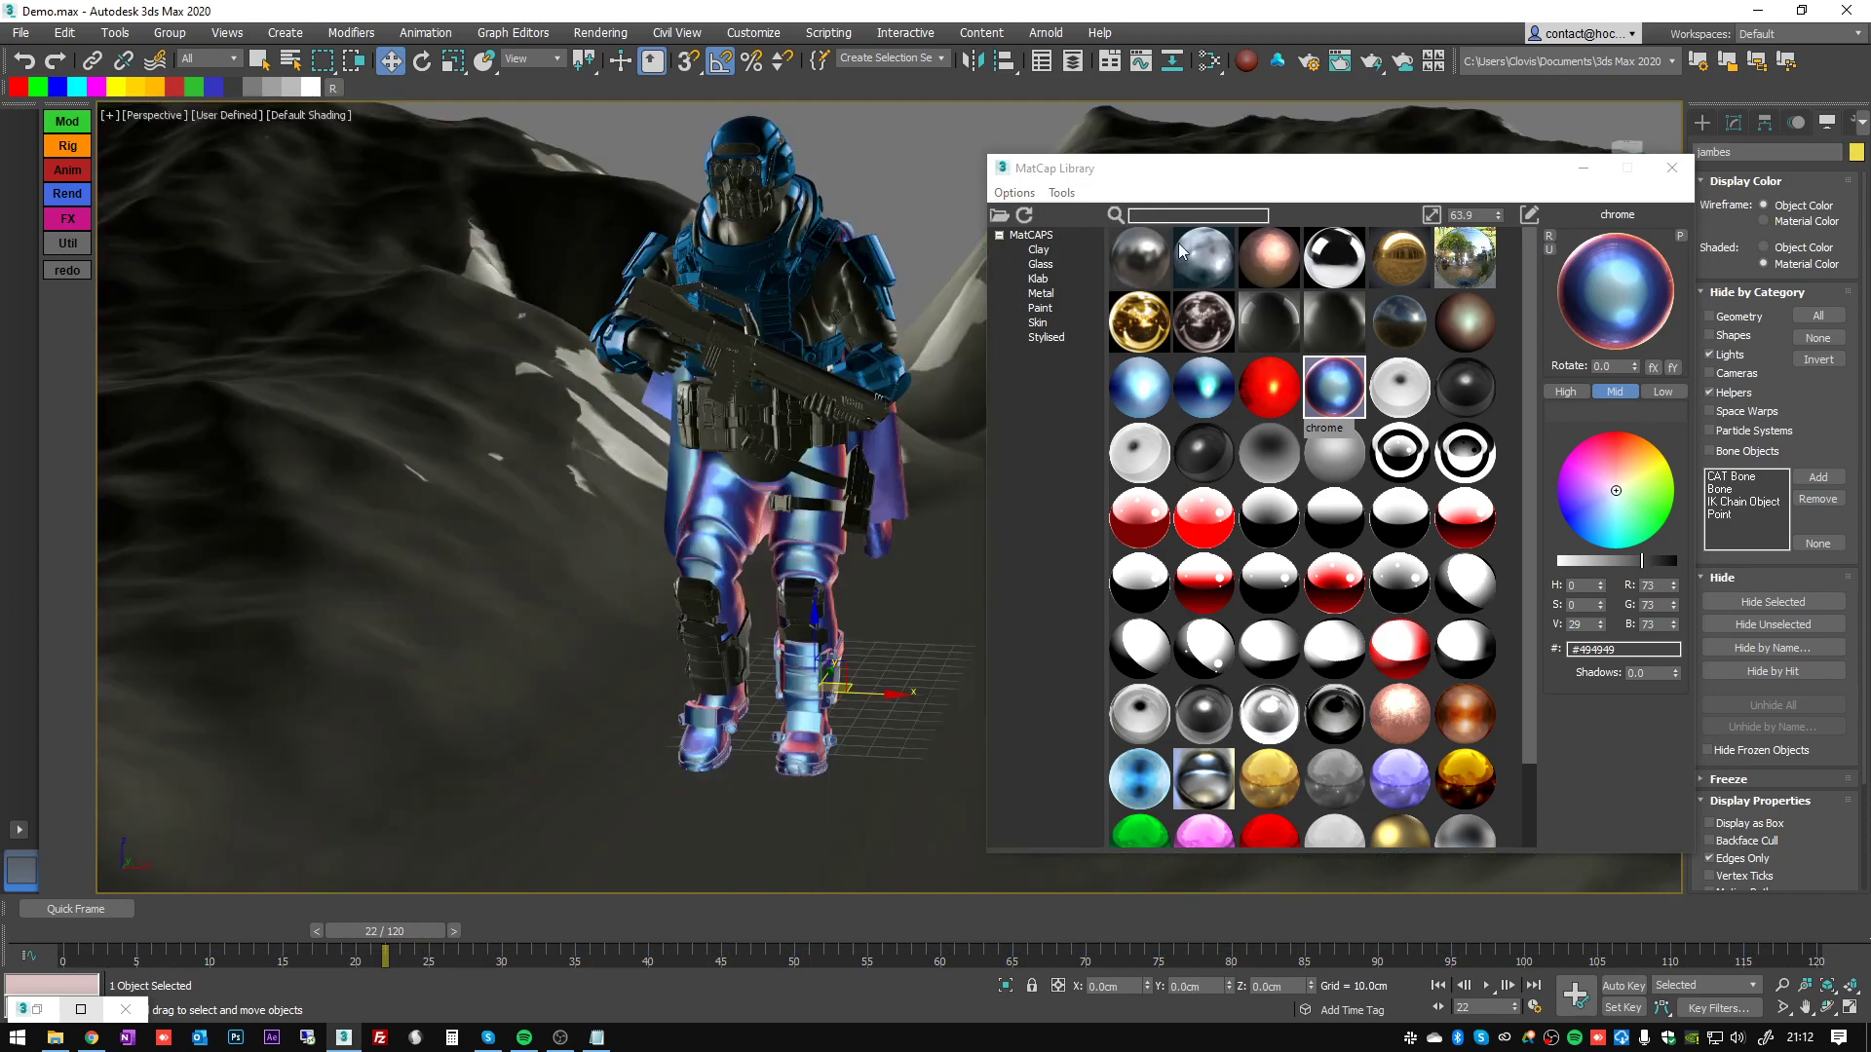
left_click(1061, 193)
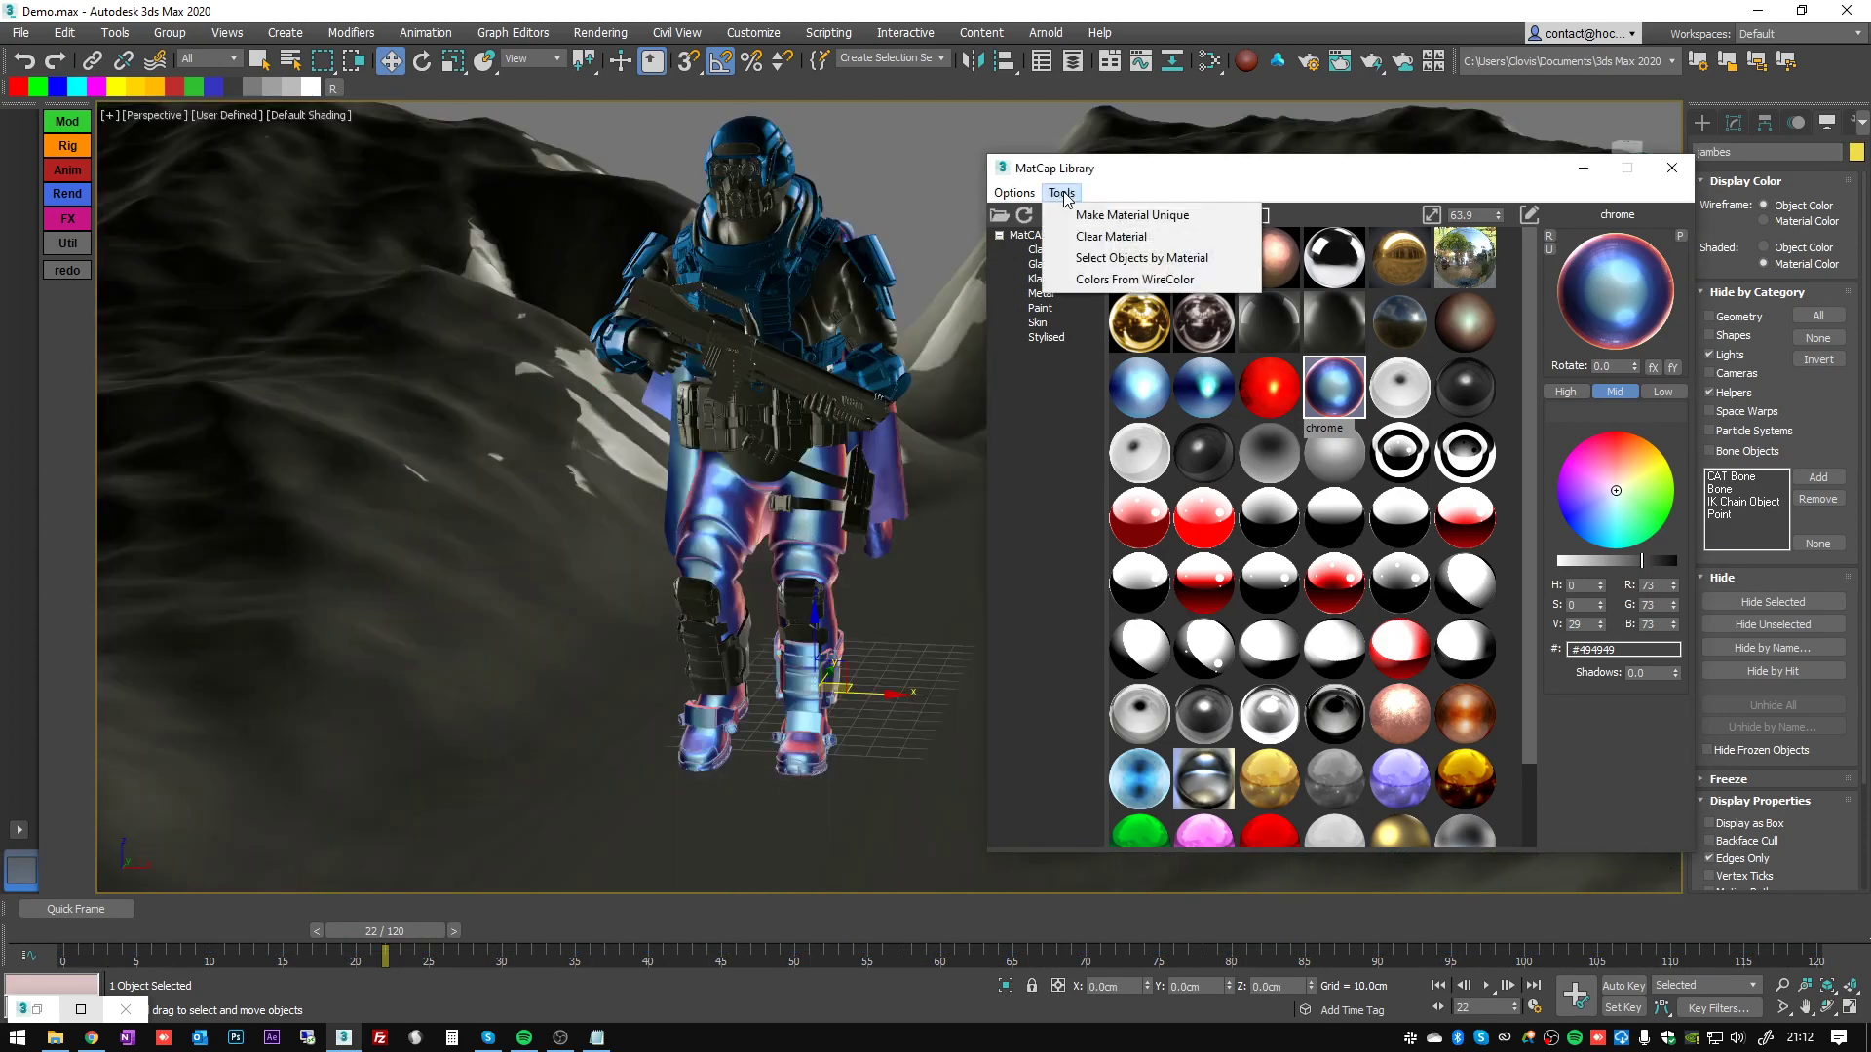
left_click(1161, 259)
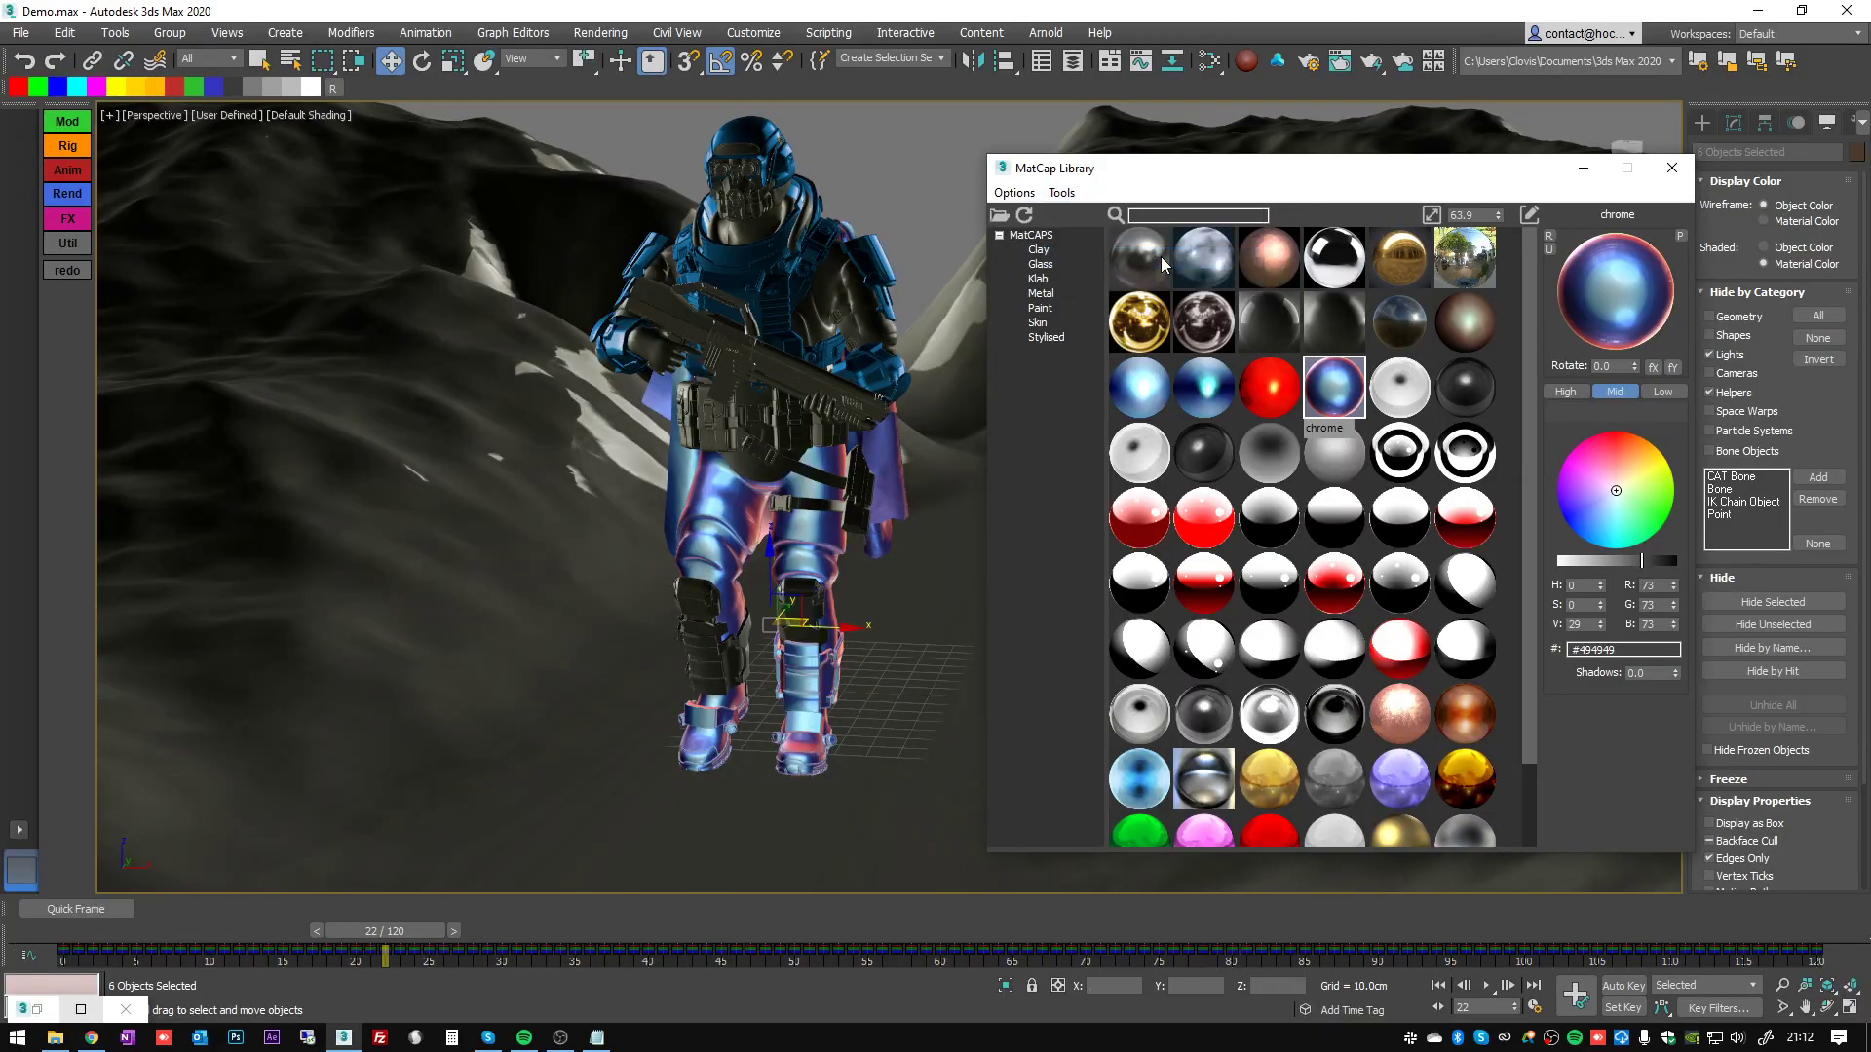
middle_click(934, 346)
key("F4")
mouse_move(860, 323)
middle_mouse_down("alt")
mouse_move(731, 358)
mouse_move(715, 411)
mouse_move(869, 330)
mouse_move(765, 341)
mouse_move(773, 259)
mouse_move(792, 332)
middle_mouse_up("alt")
key("F4")
- Select the helmet and extend the selection to all objects sharing its blue material
left_click(746, 191)
middle_click_drag(796, 238, 755, 283, "alt")
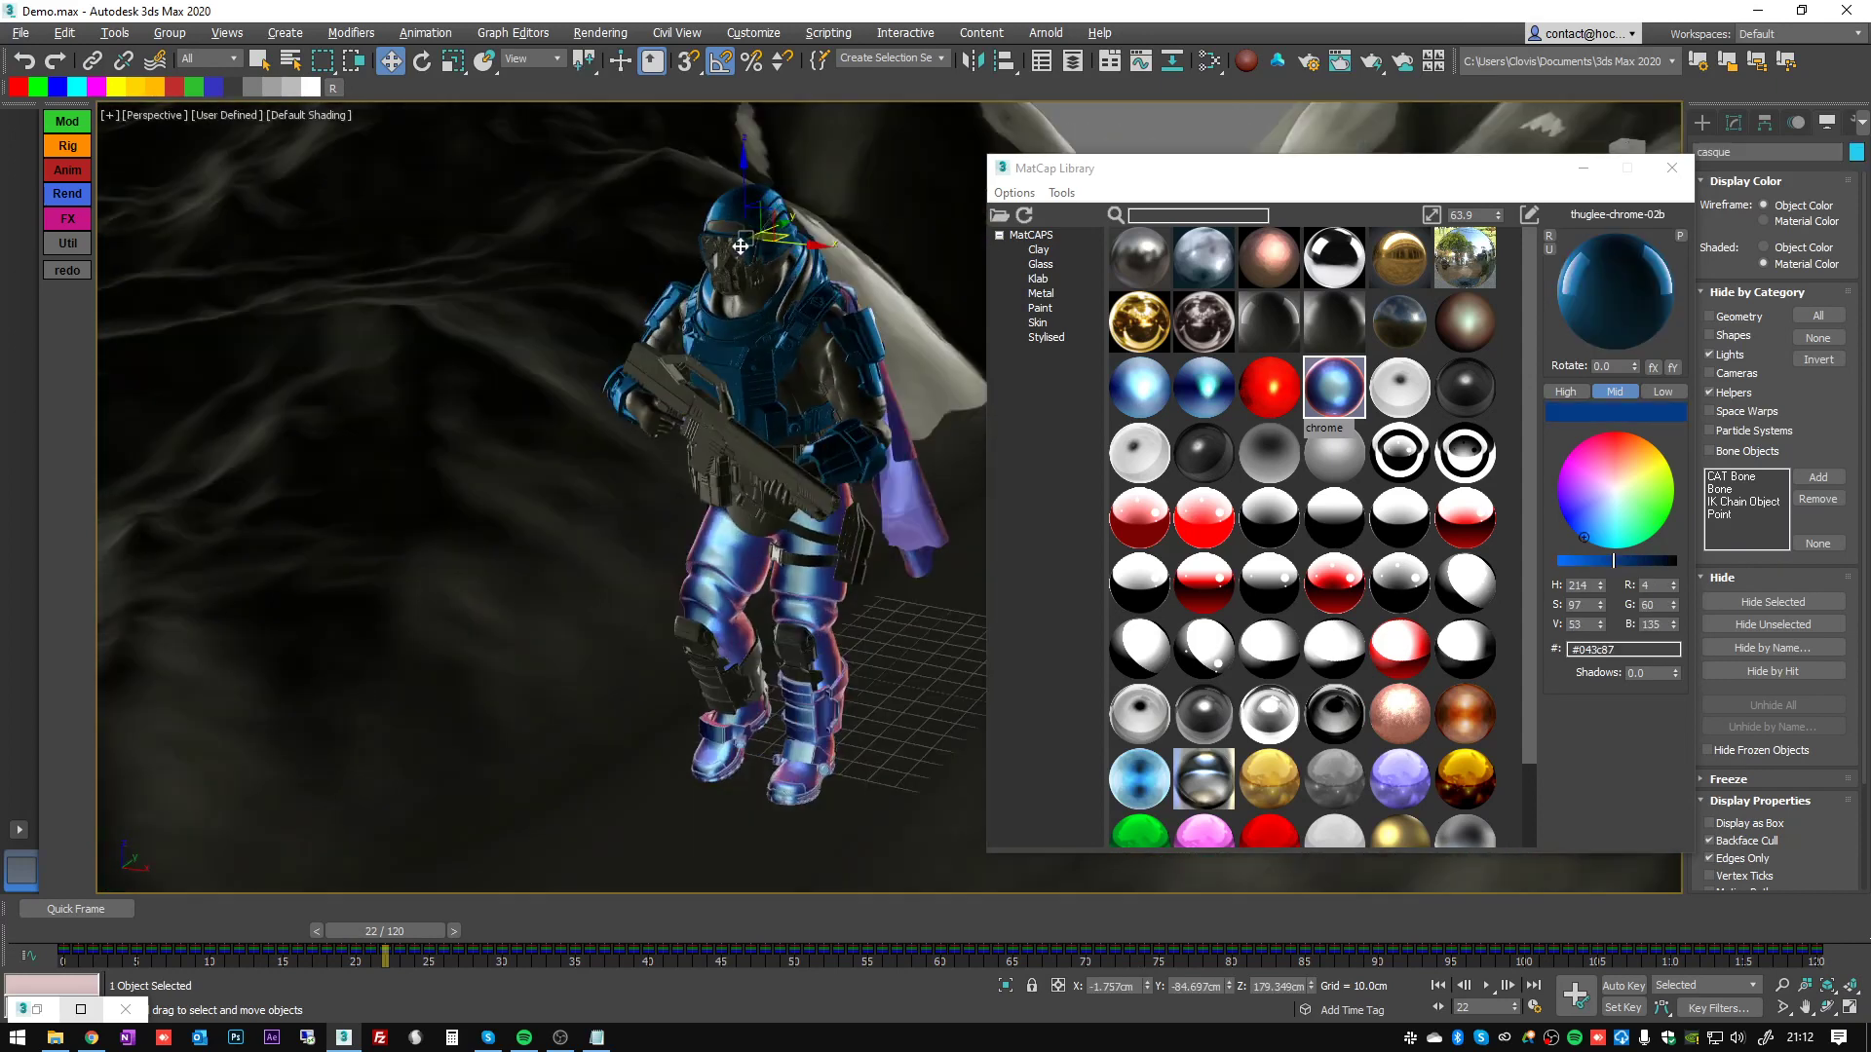
scroll(754, 194, "up", 3)
mouse_move(754, 175)
middle_mouse_down()
mouse_move(777, 219)
mouse_move(878, 239)
middle_mouse_up()
key("F3")
left_click(1062, 193)
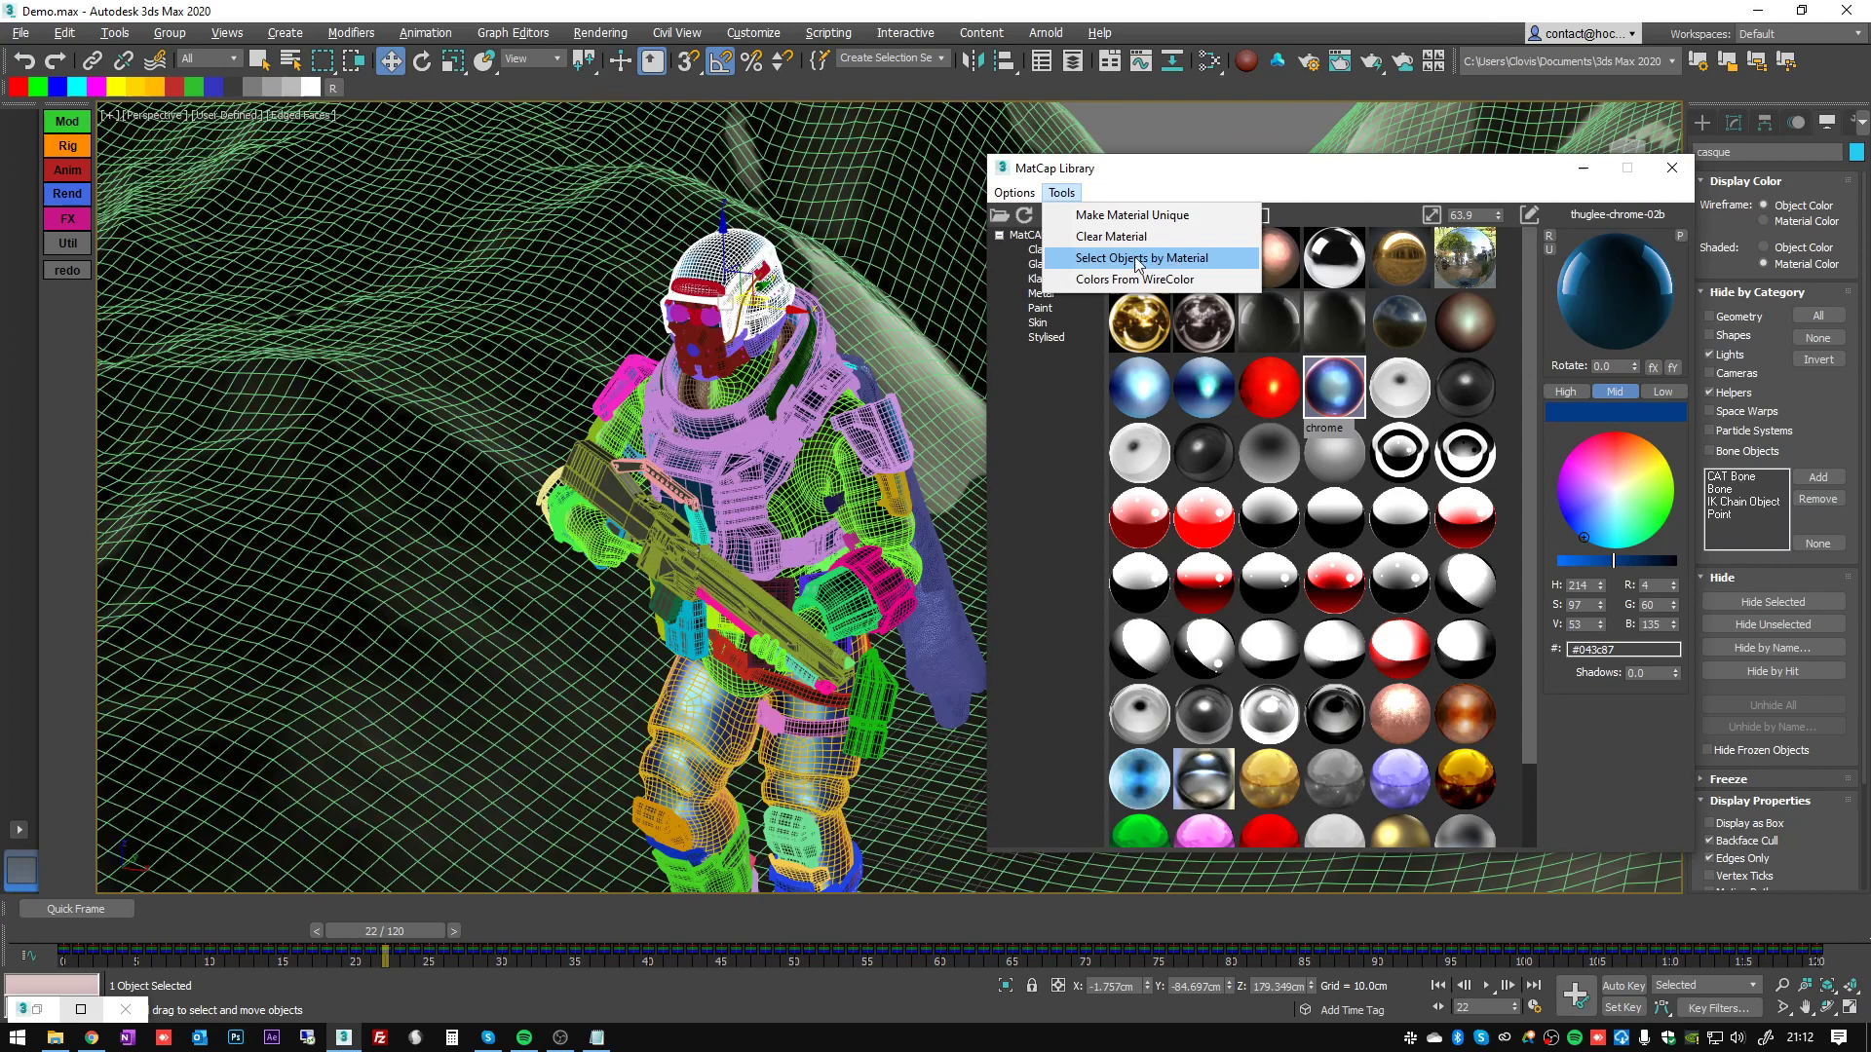
left_click(1138, 264)
key("F4")
middle_click_drag(843, 328, 840, 171, "alt")
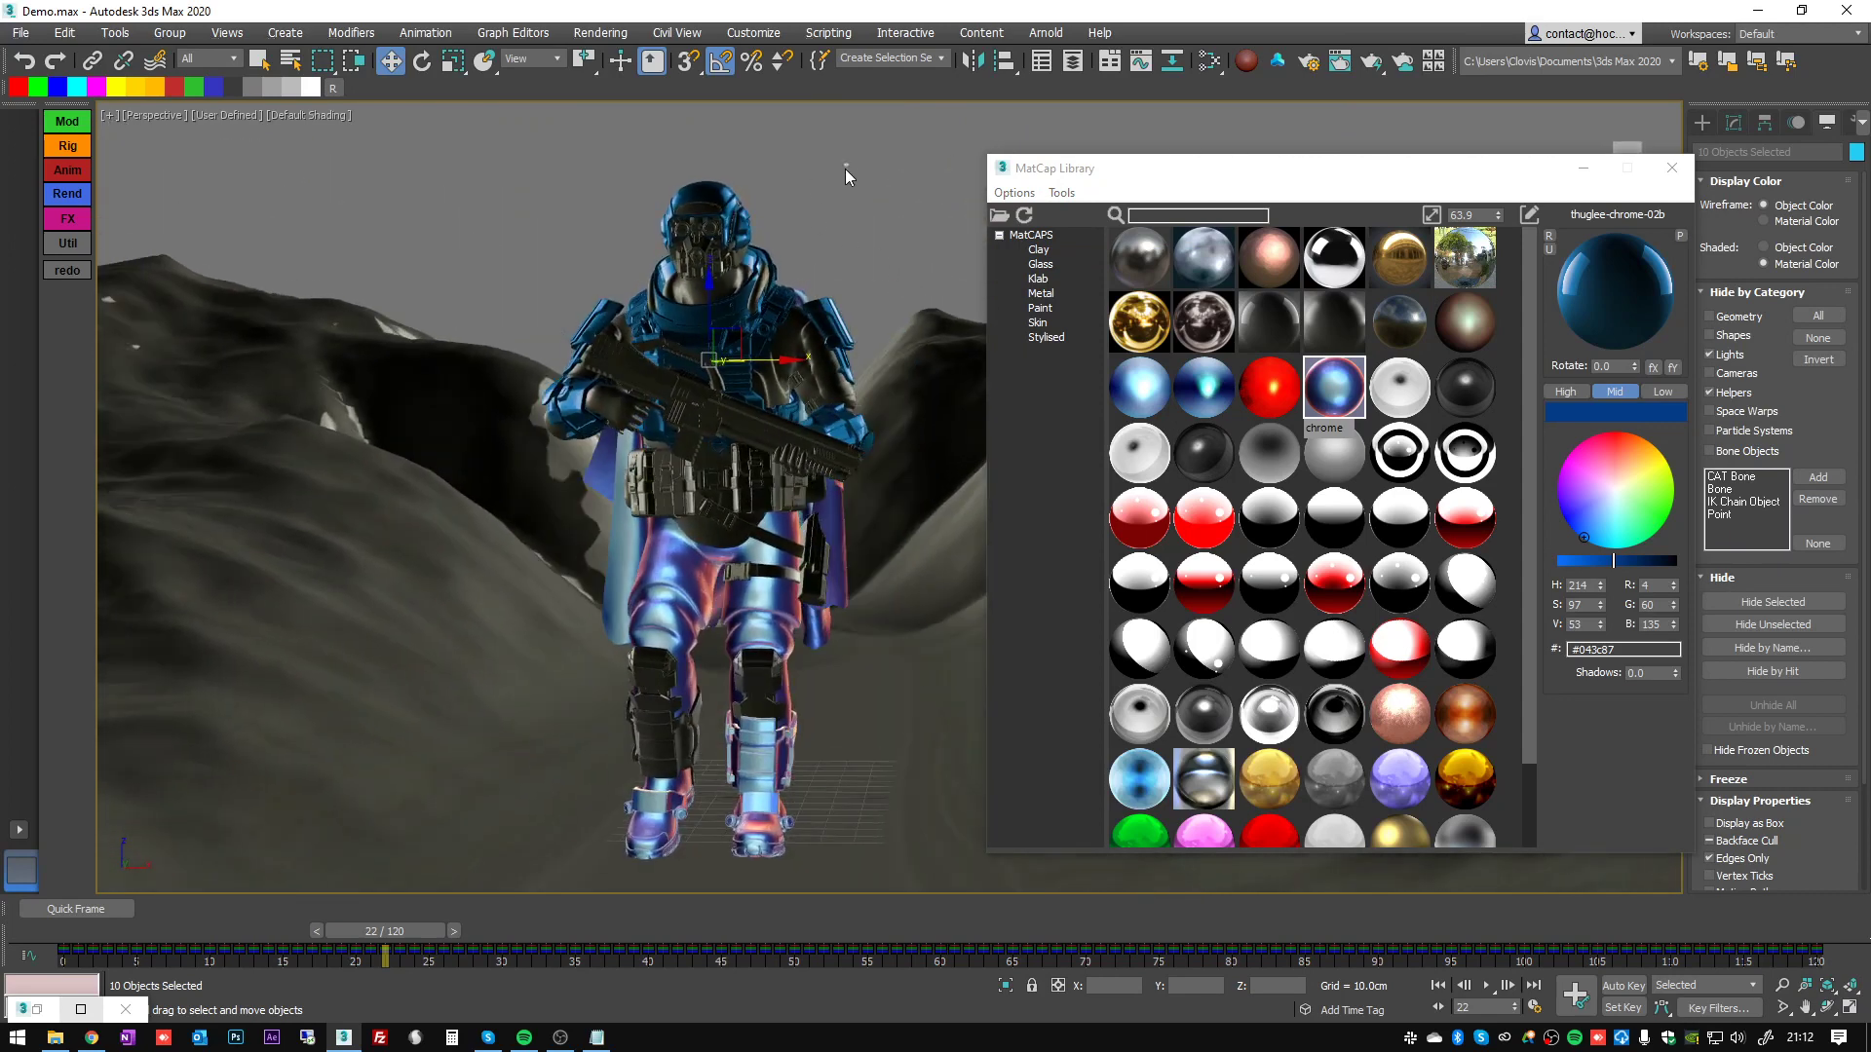
- Select all objects in the scene, including the terrain, and clear their materials
left_click_drag(845, 167, 435, 845)
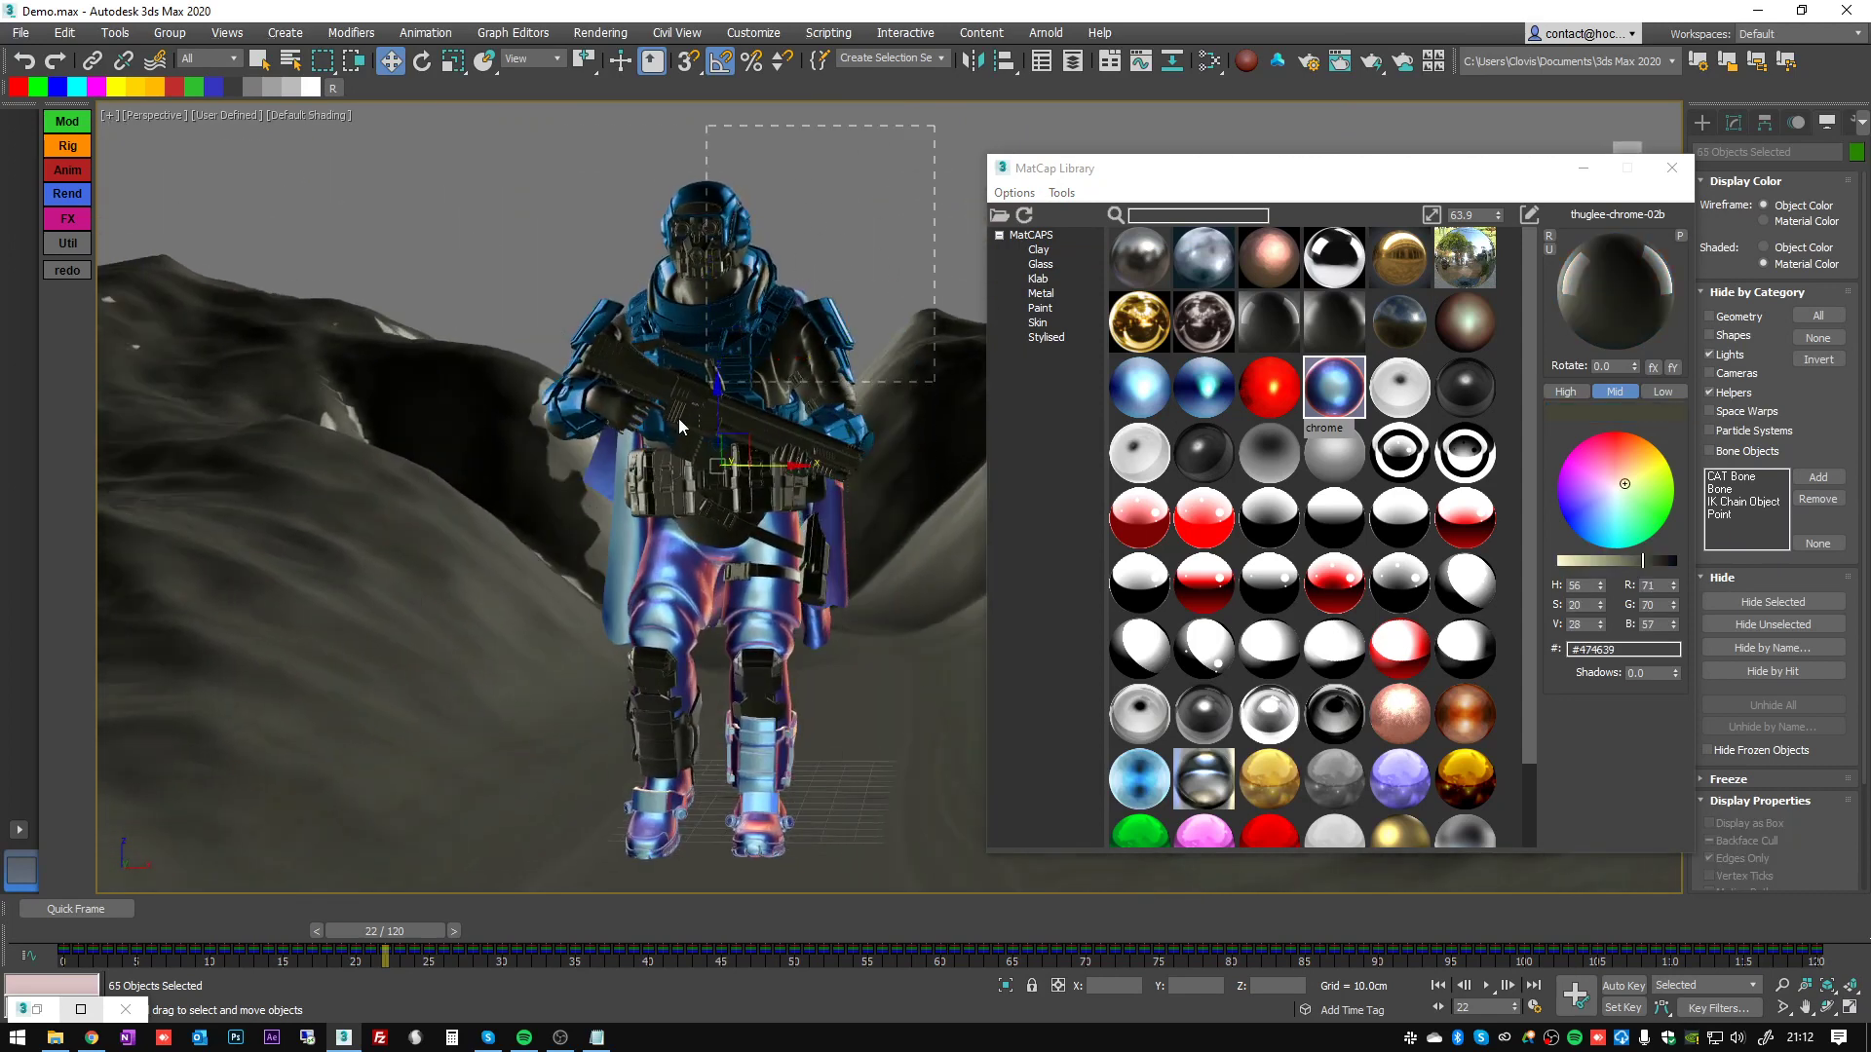
left_click(1062, 193)
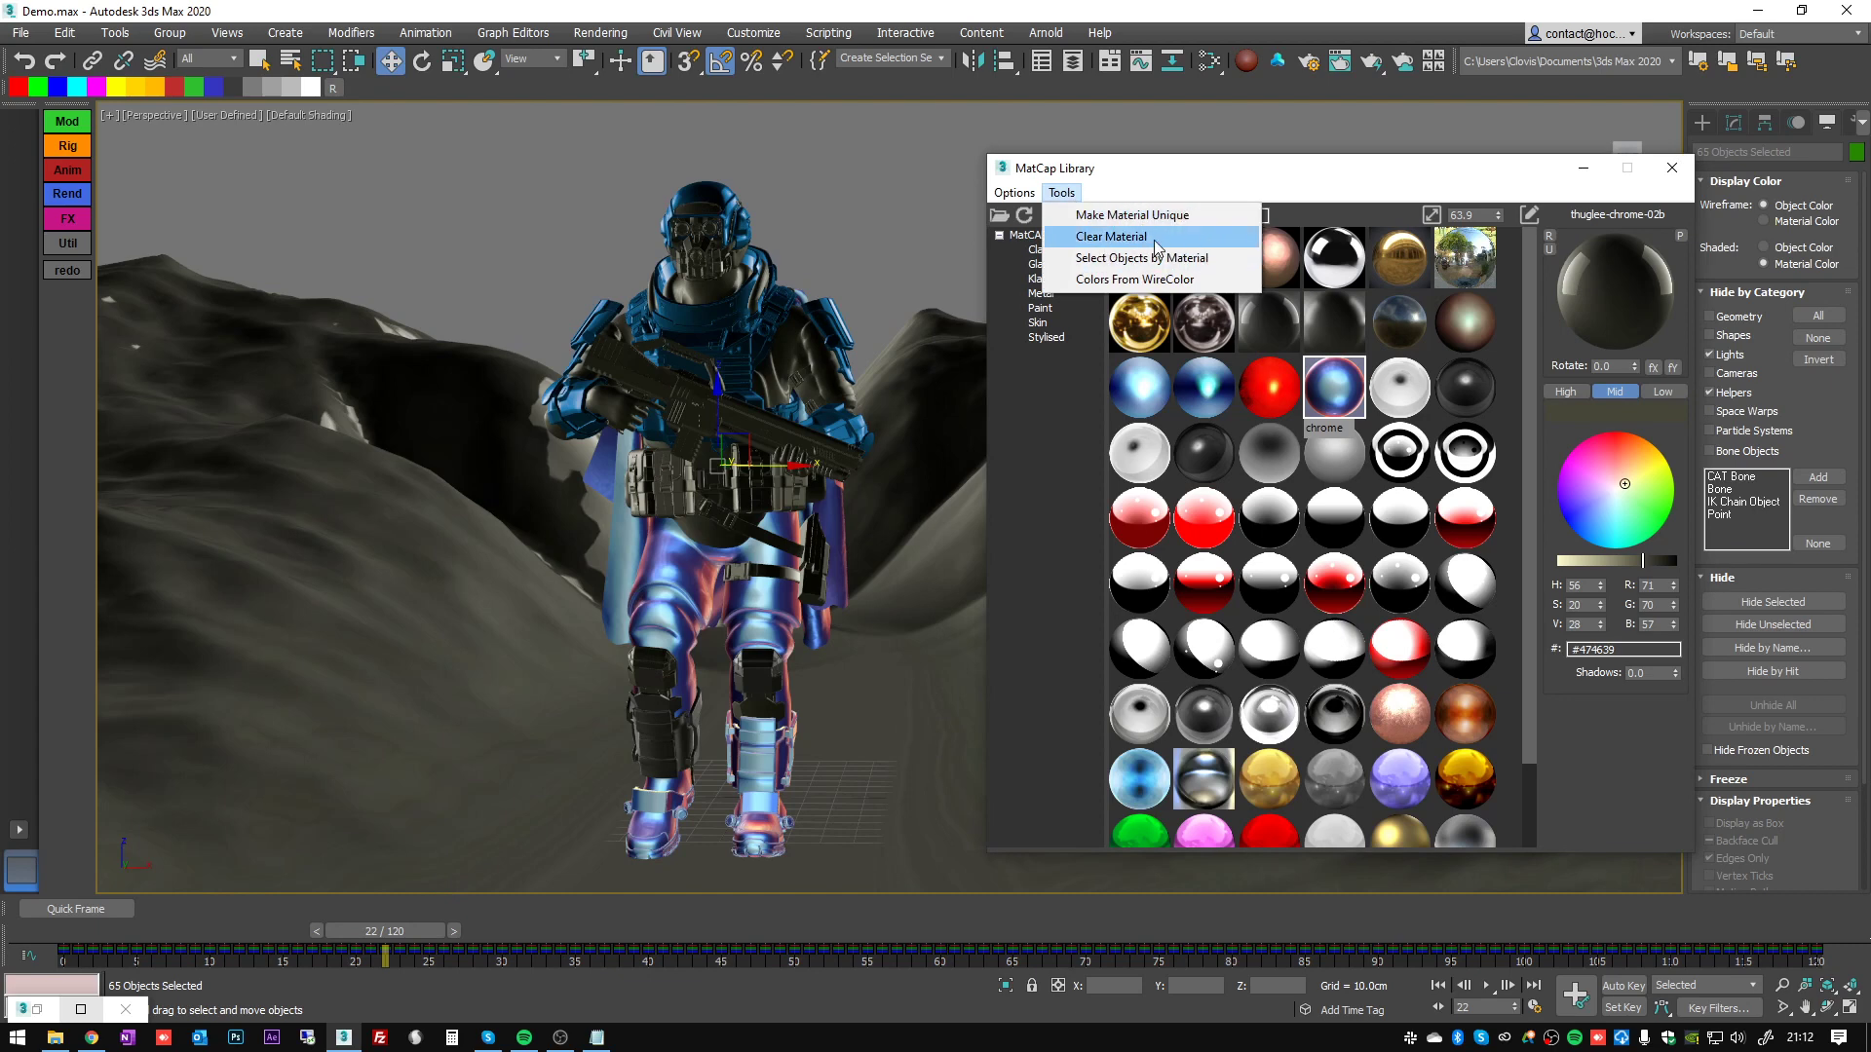
left_click(1120, 237)
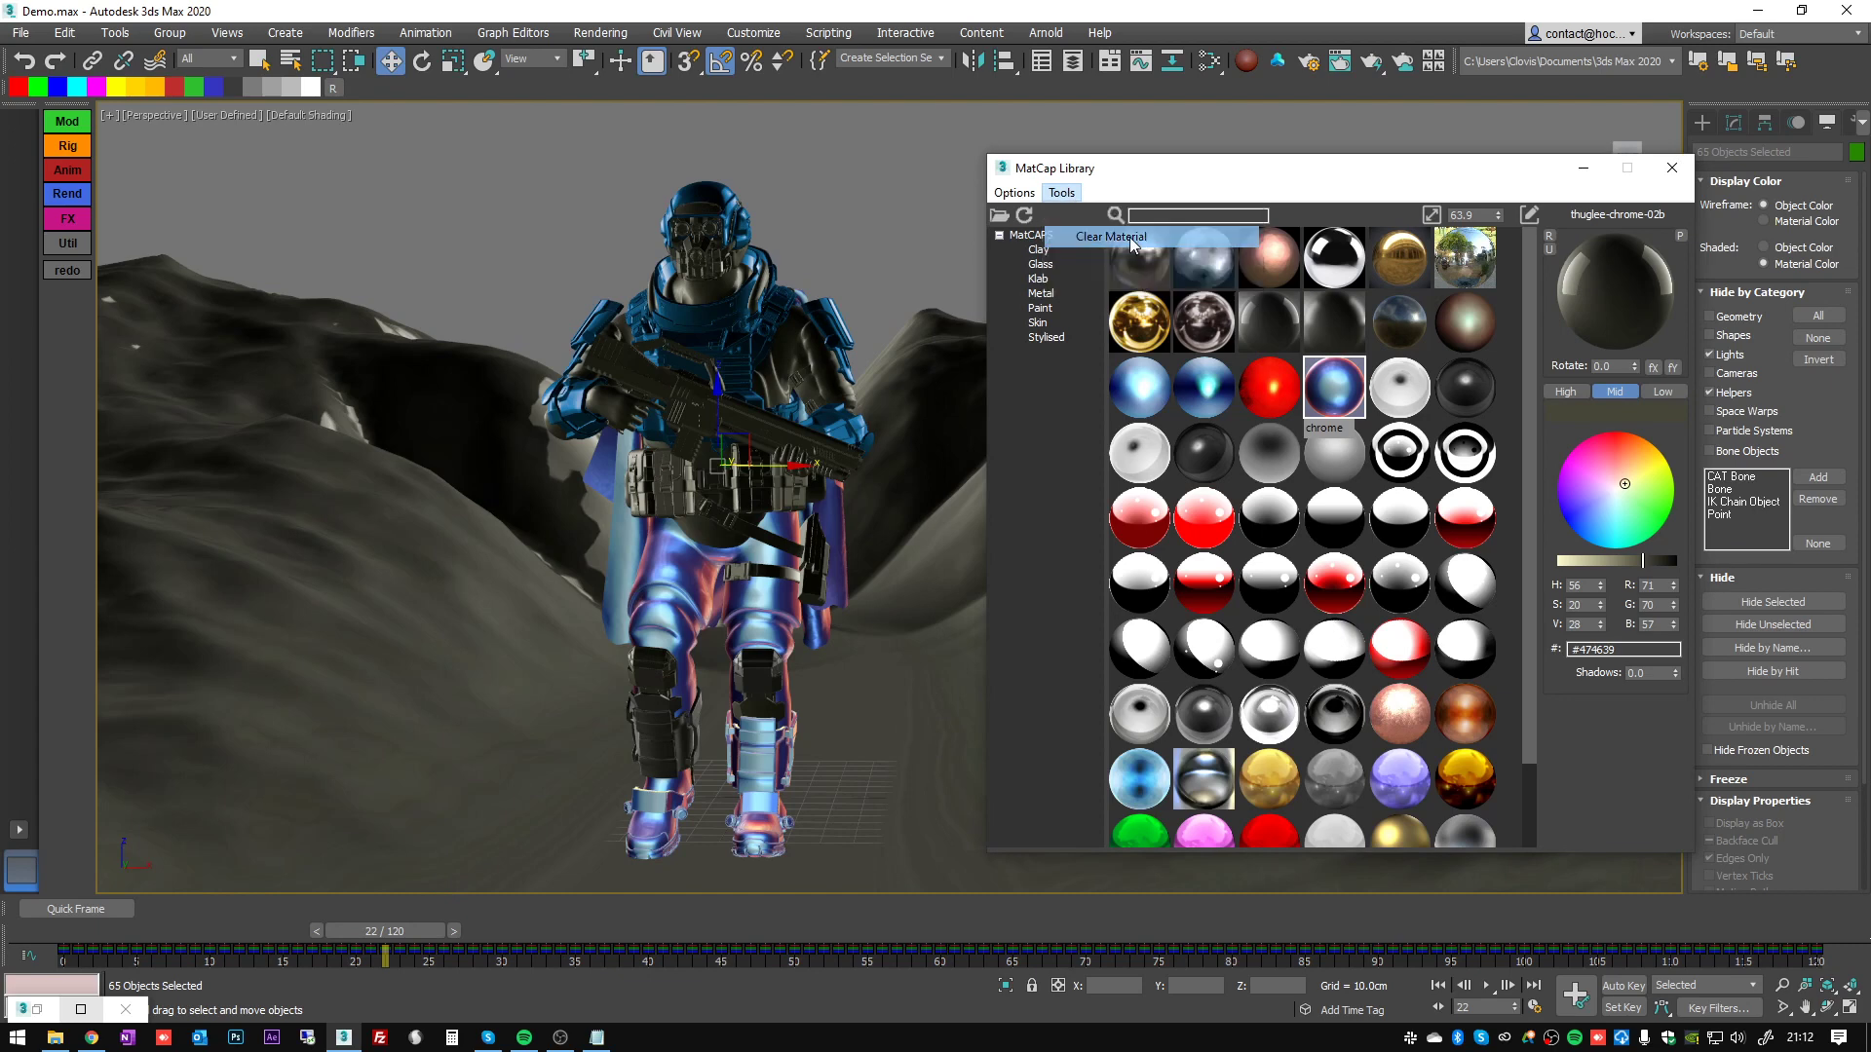
scroll(717, 176, "down", 2)
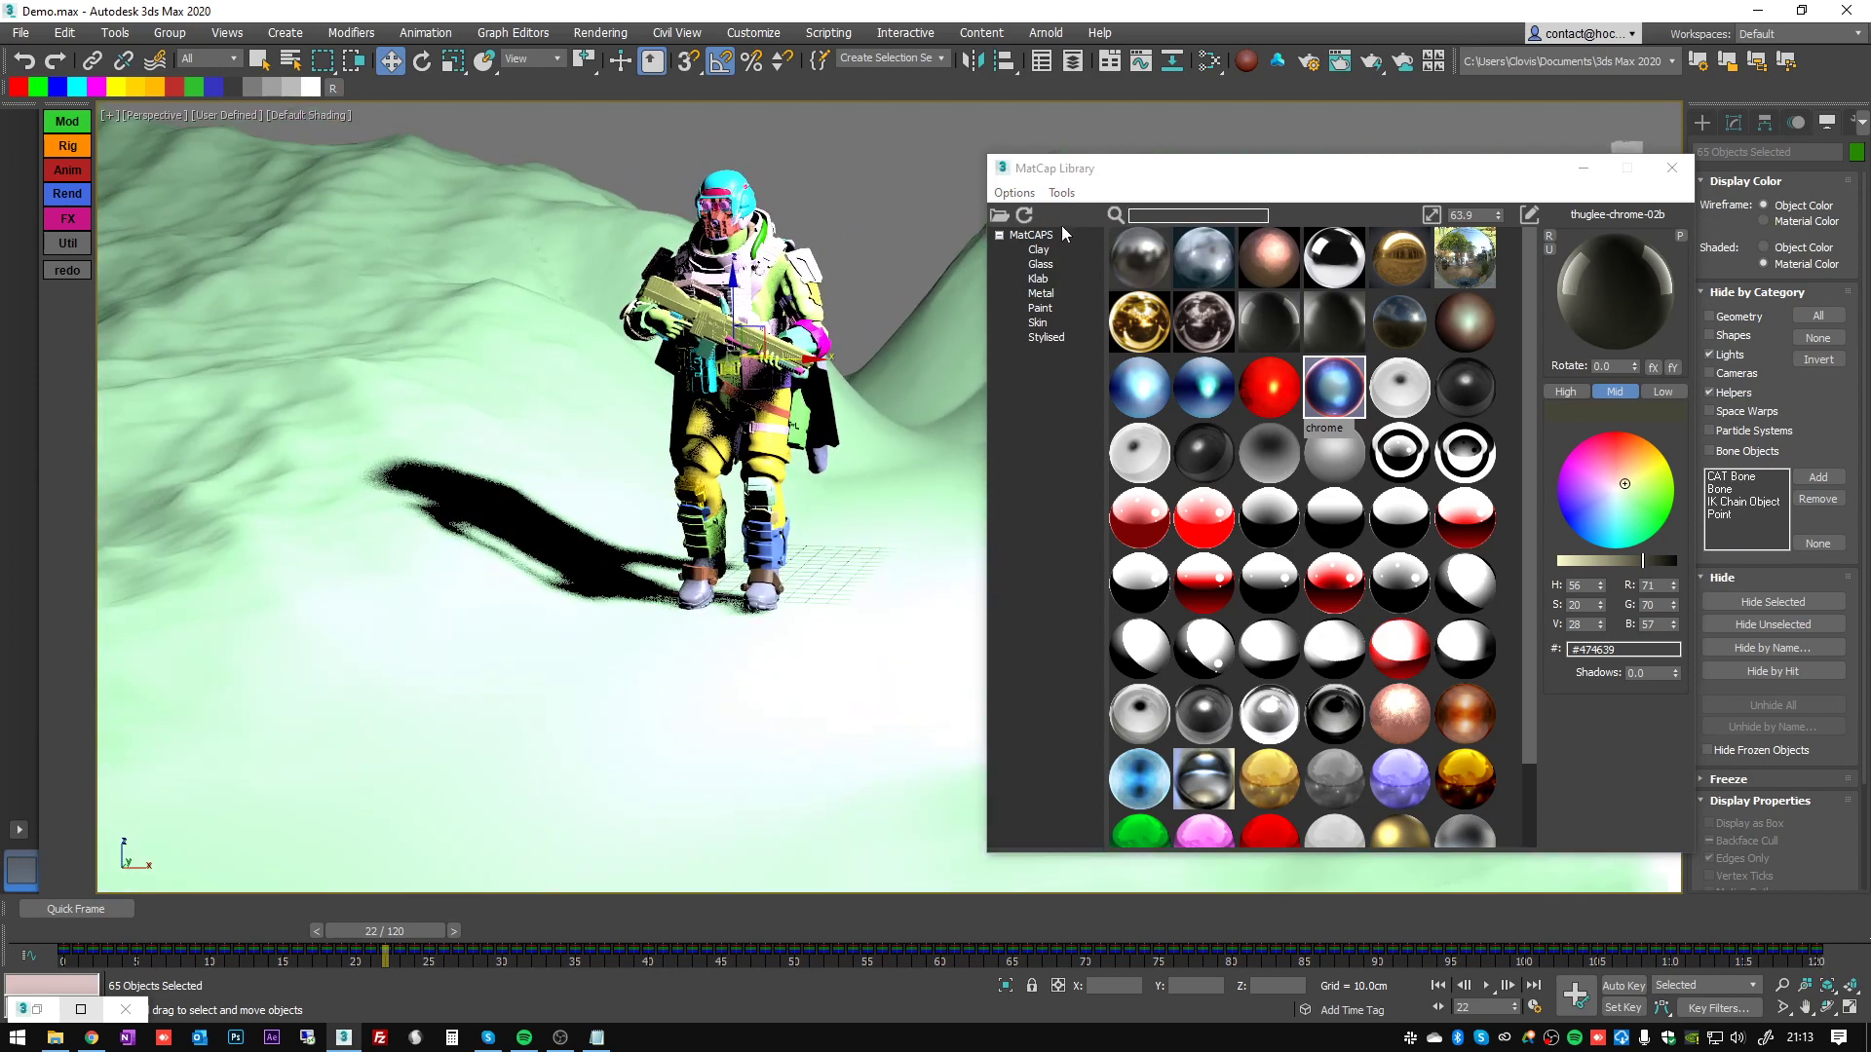
- Try several metal matcaps, including Bronze_Red, chrome and thumb_steel_brushed, on the whole scene, ending with thuglee-chrome-02b
left_click(1205, 259)
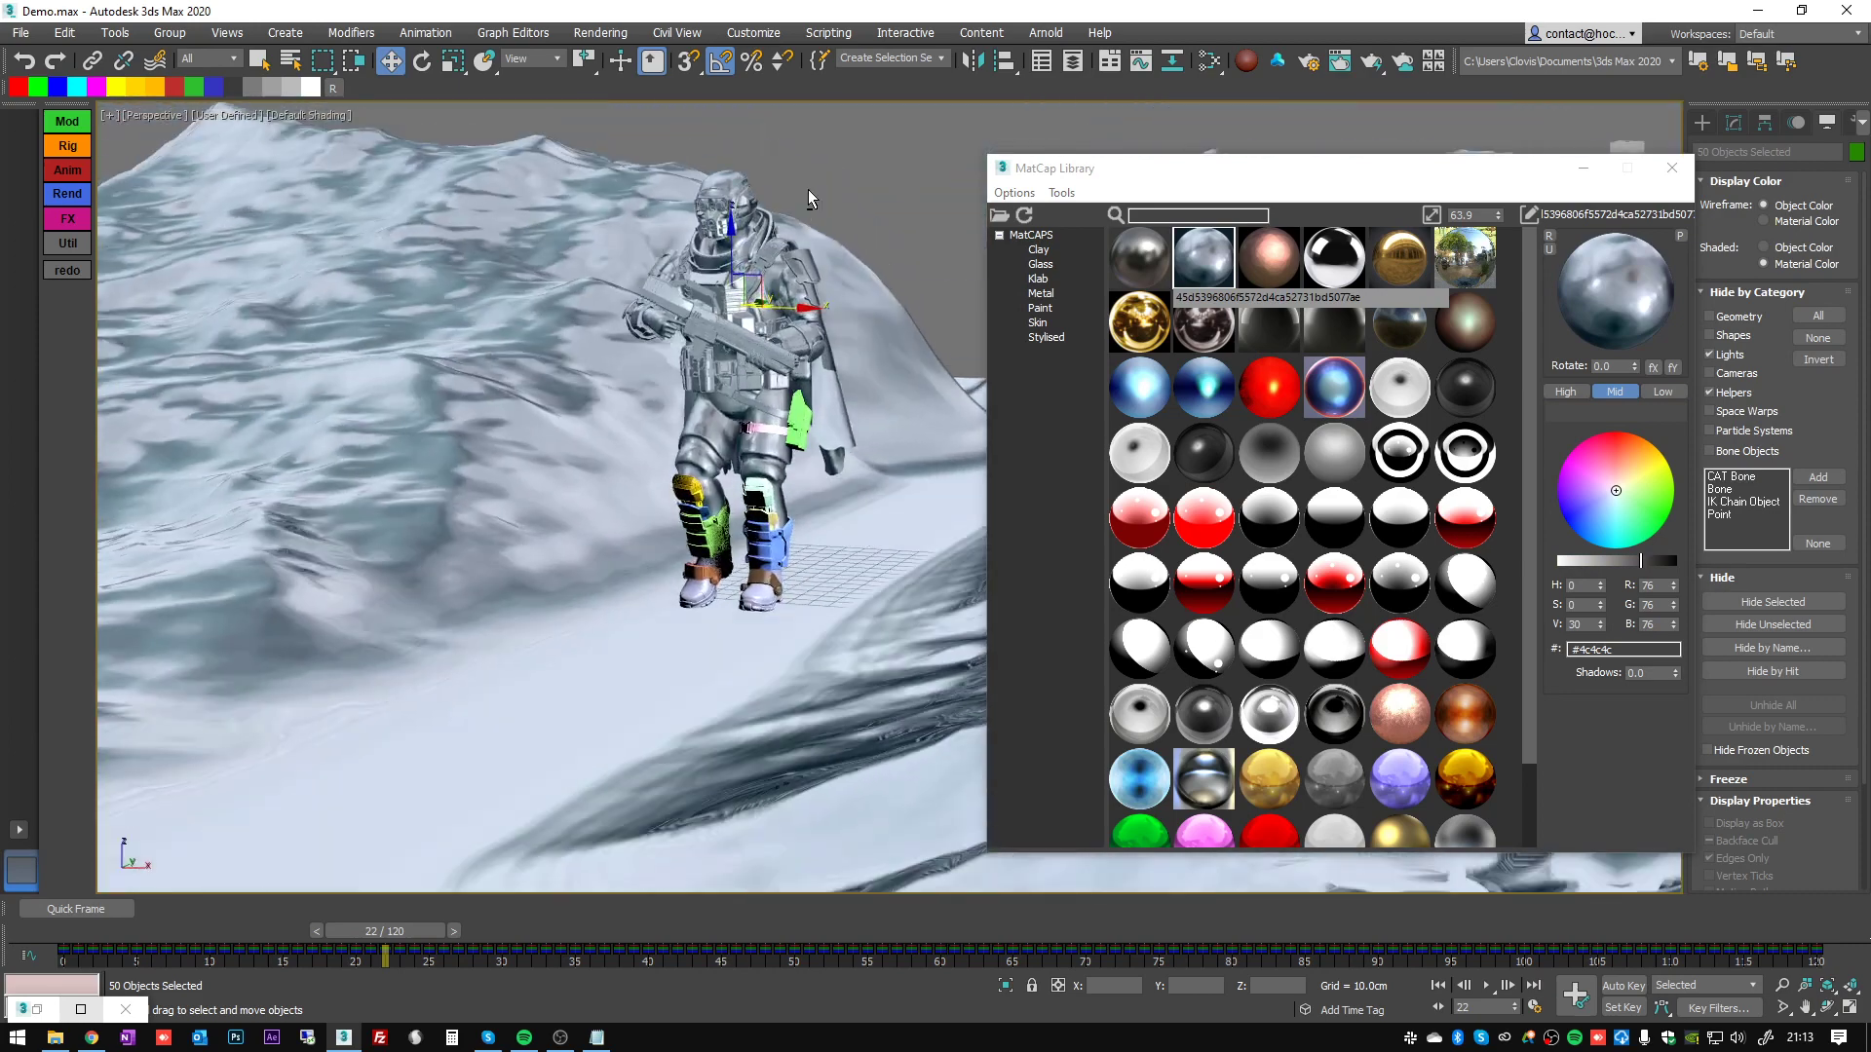
left_click_drag(809, 189, 585, 597)
left_click(1270, 387)
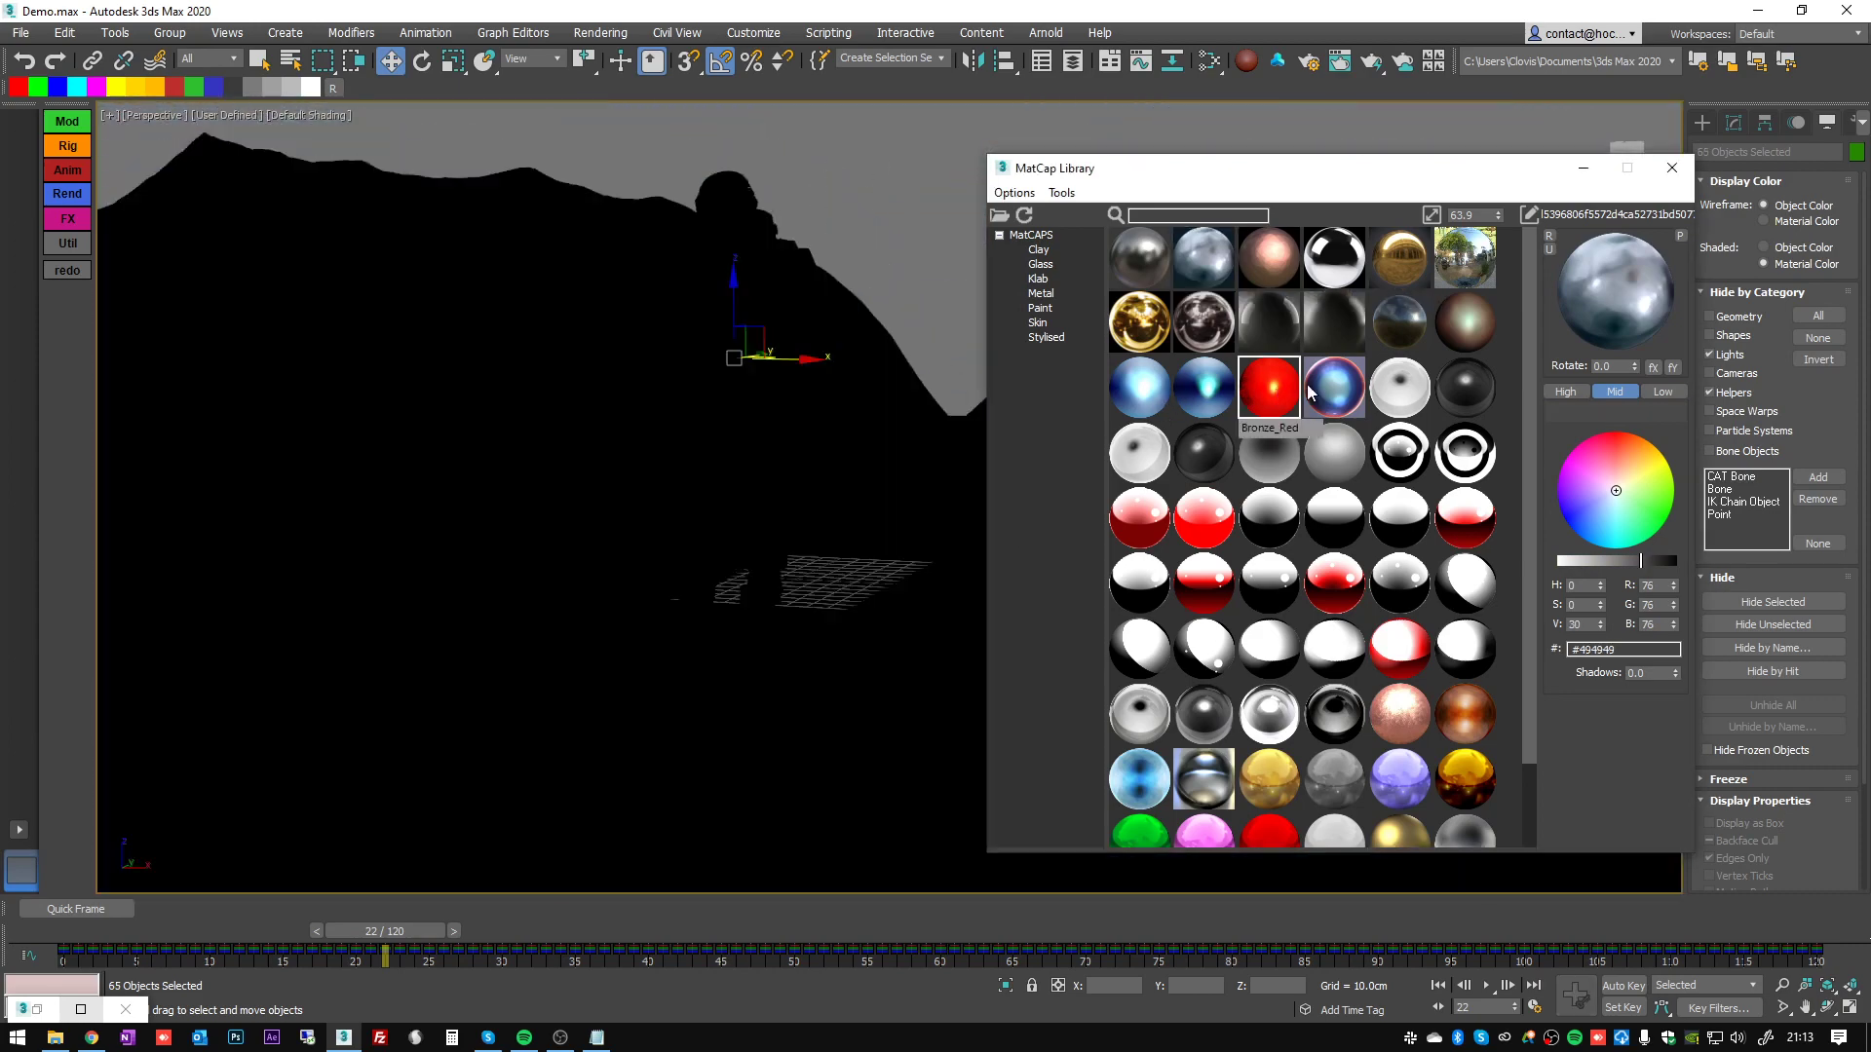
left_click(1325, 389)
left_click(1412, 318)
middle_click_drag(688, 279, 877, 265, "alt")
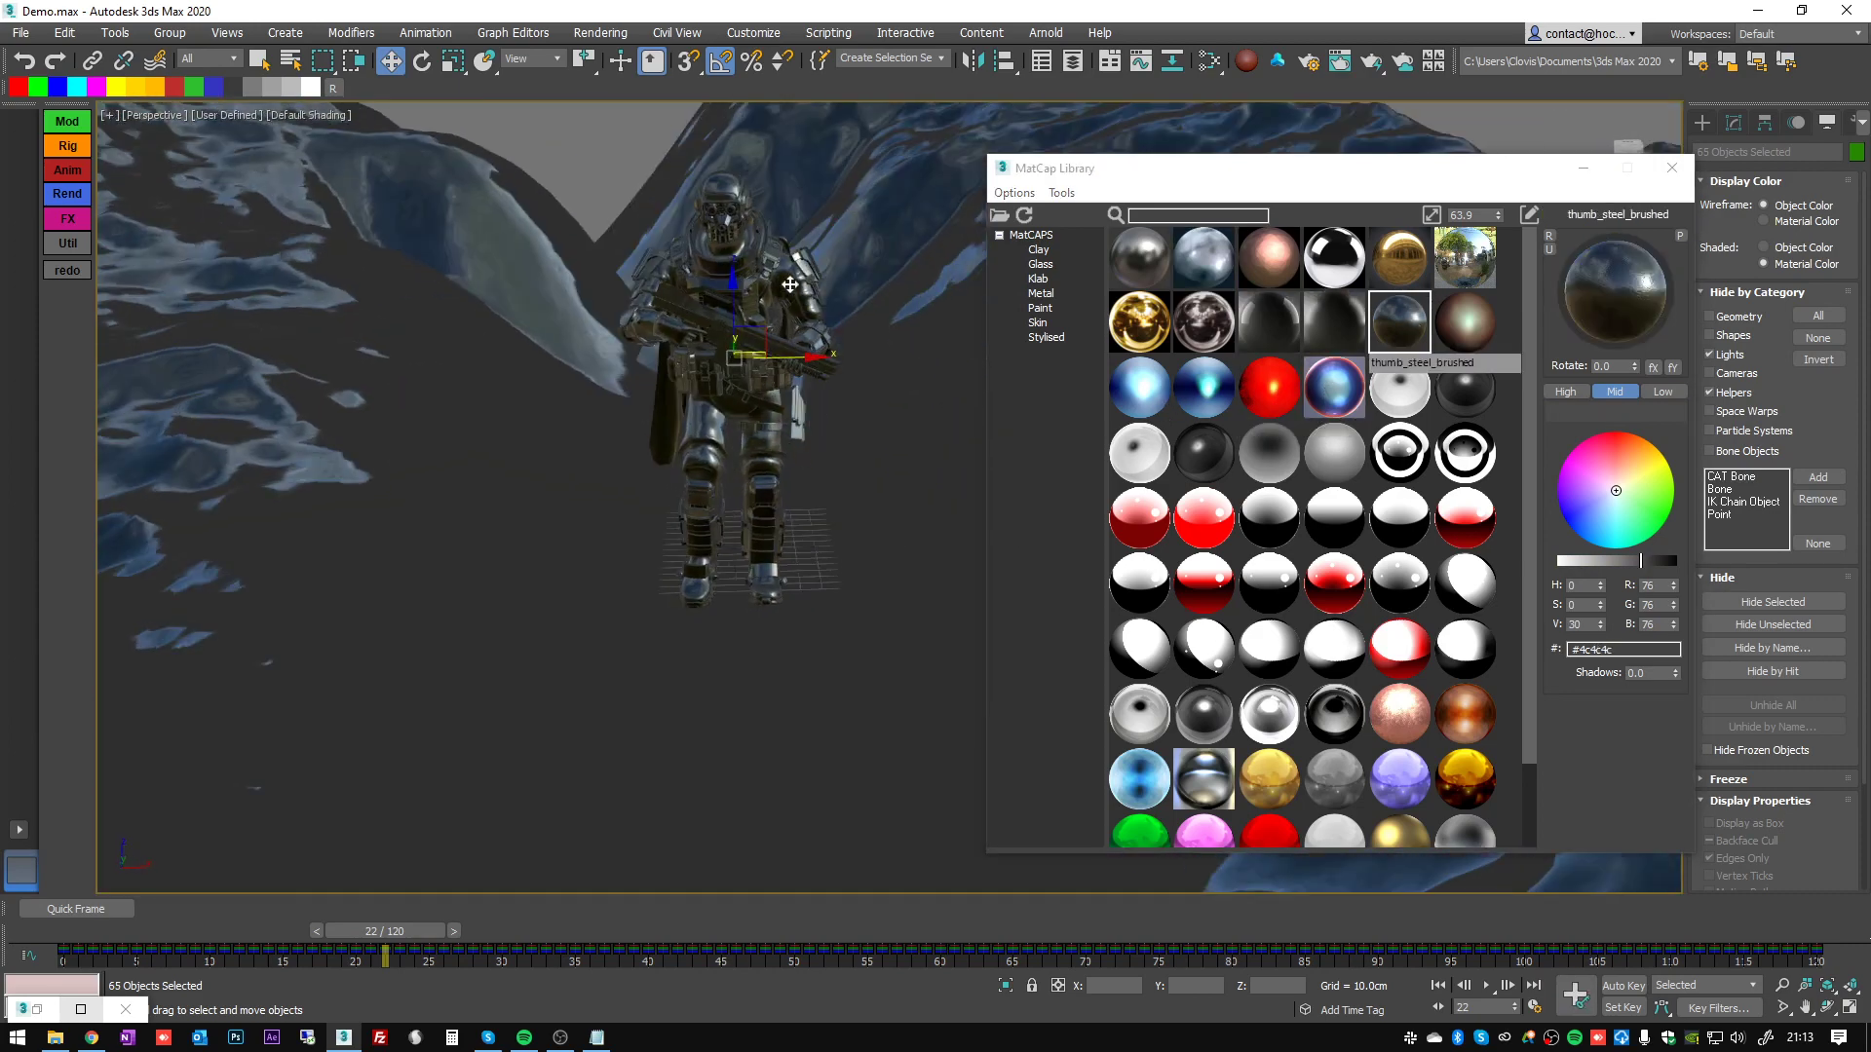
scroll(882, 263, "up", 3)
left_click(1267, 323)
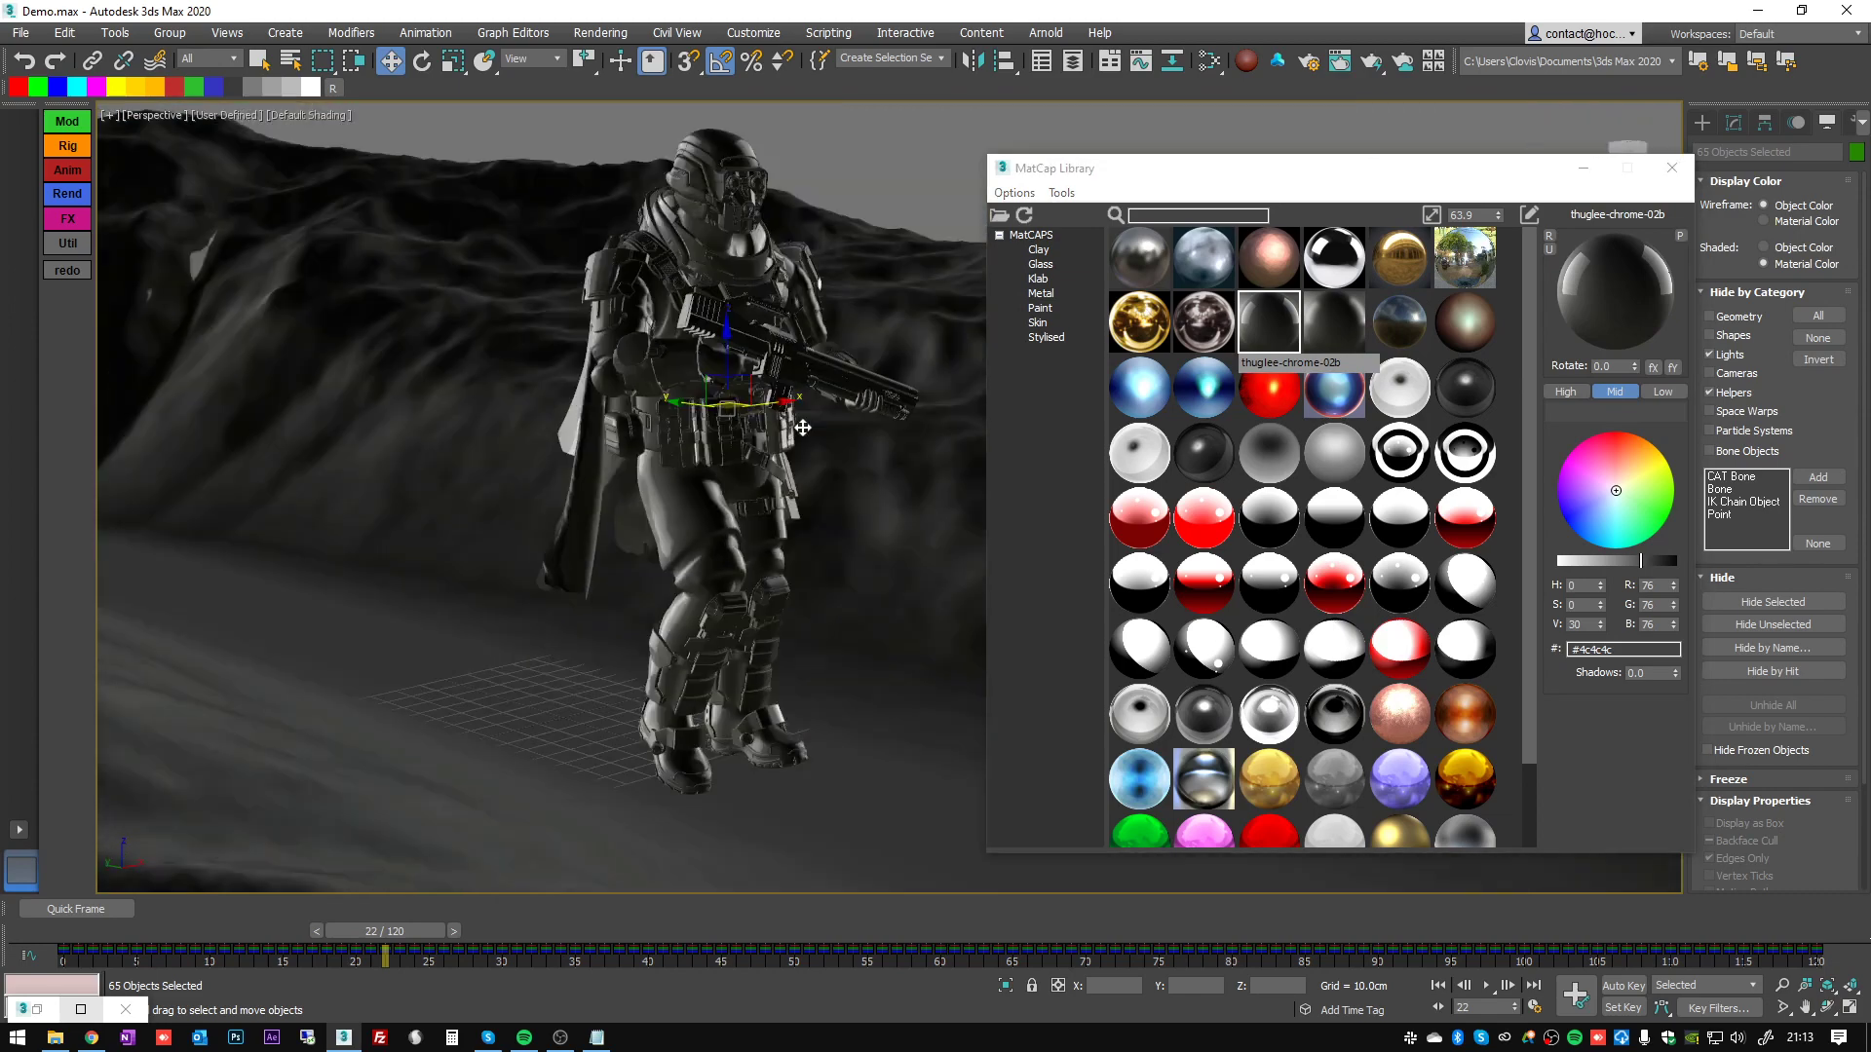
- Reduce the matcap thumbnail size to 53.2 and narrow the library window to fit six columns
left_click_drag(1498, 216, 1459, 319)
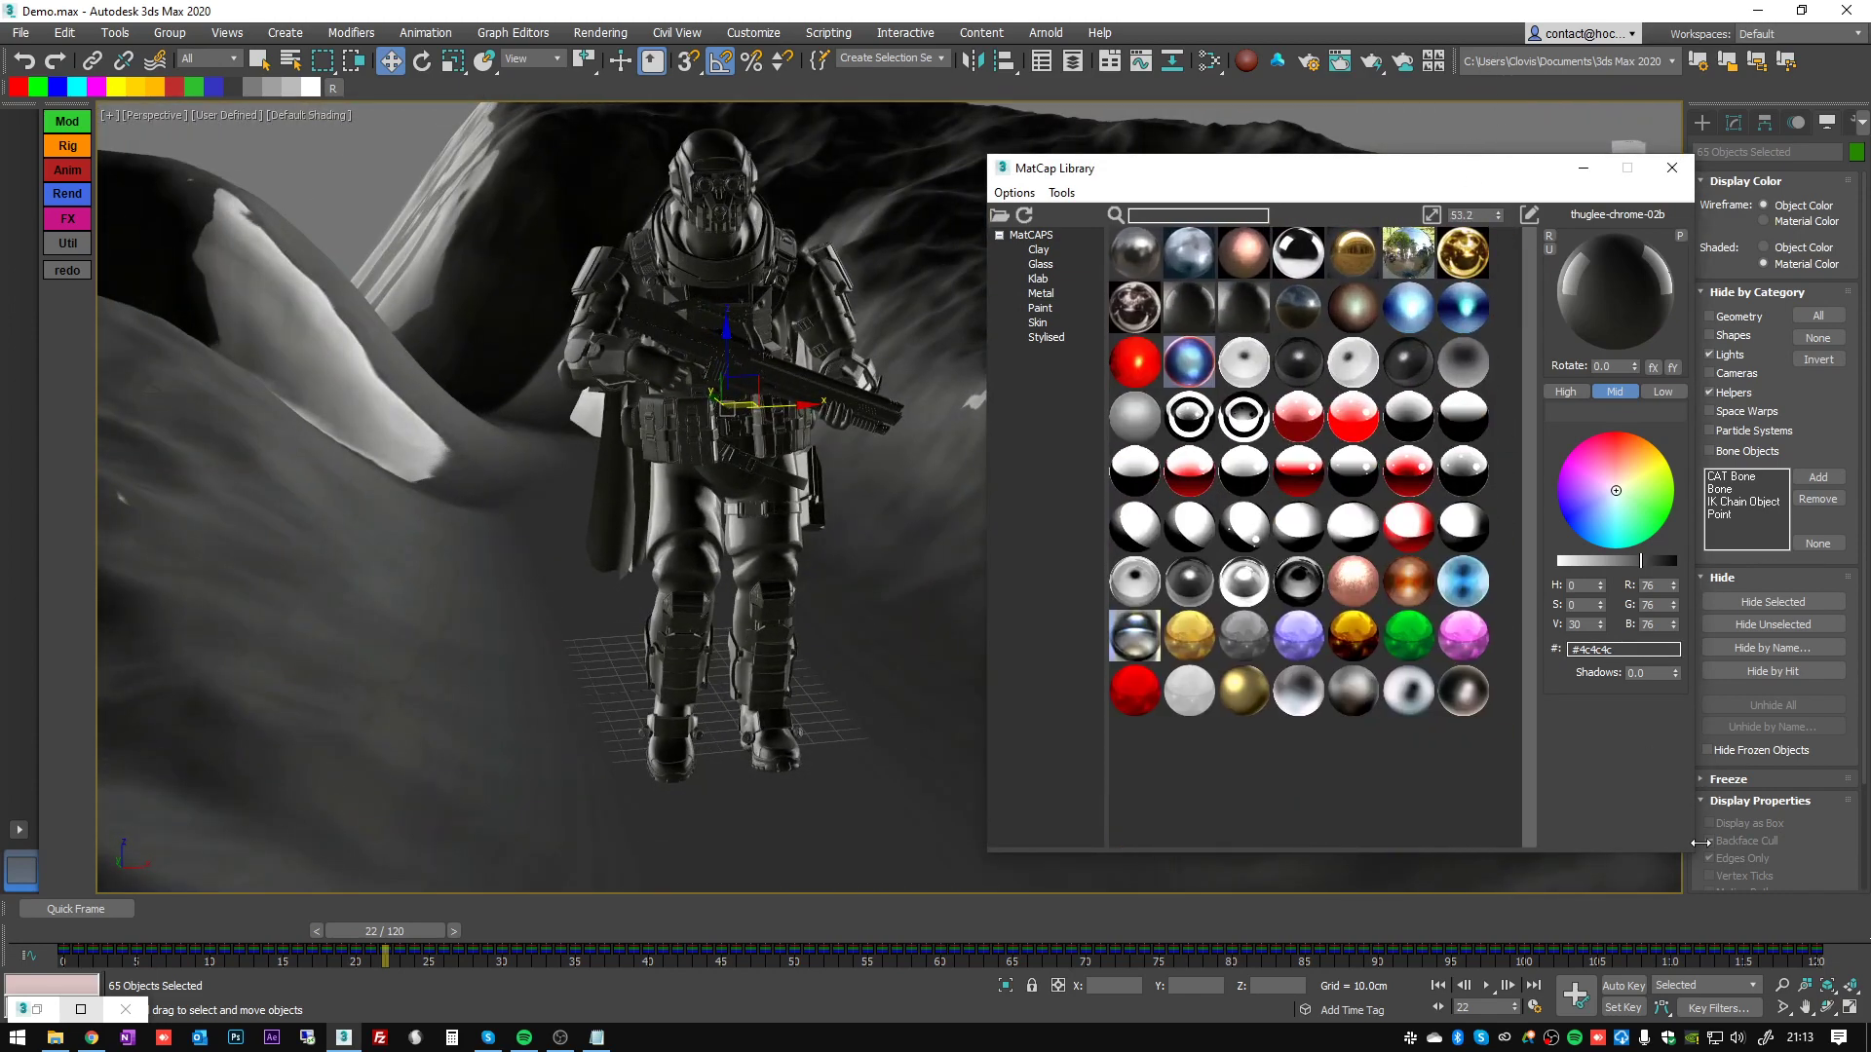
mouse_move(1693, 848)
left_mouse_down()
mouse_move(1627, 842)
mouse_move(1852, 856)
mouse_move(1663, 844)
left_mouse_up()
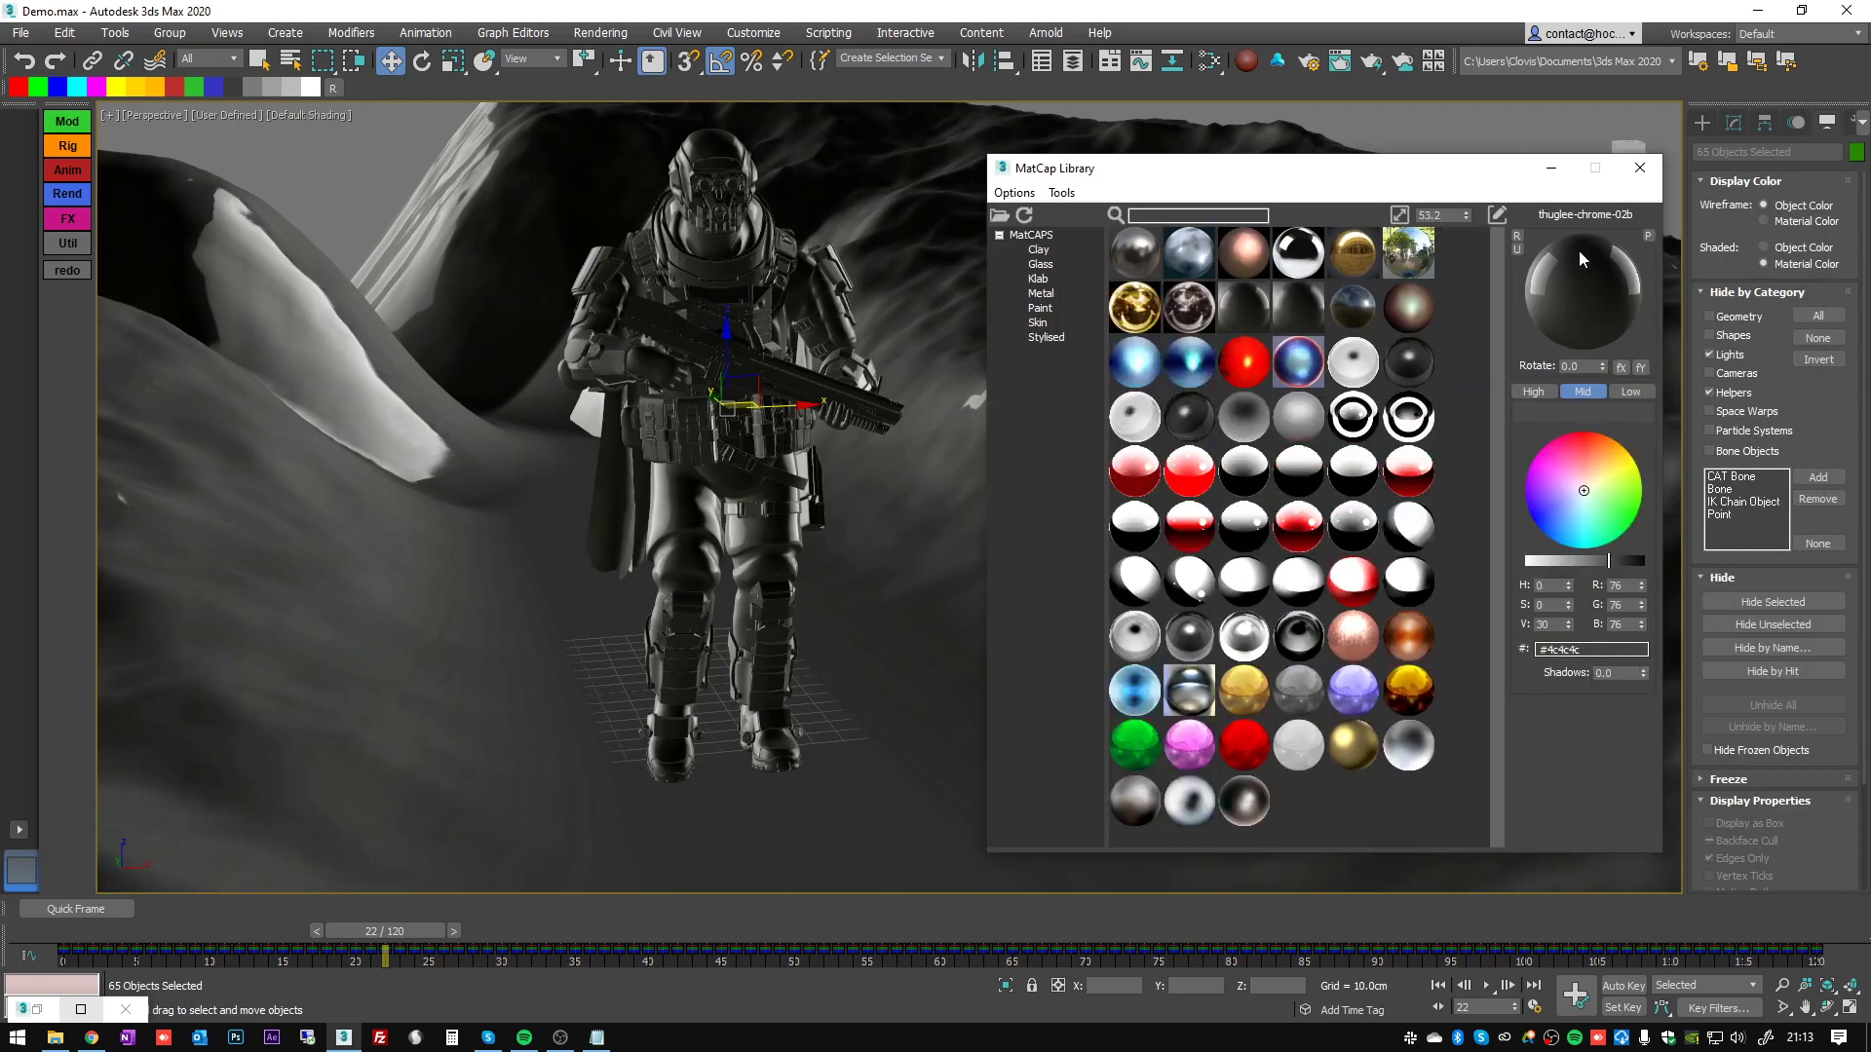
- Collapse and expand the library's material editing pane several times, and move the library window up
left_click(1497, 215)
left_click(1498, 215)
left_click(1498, 215)
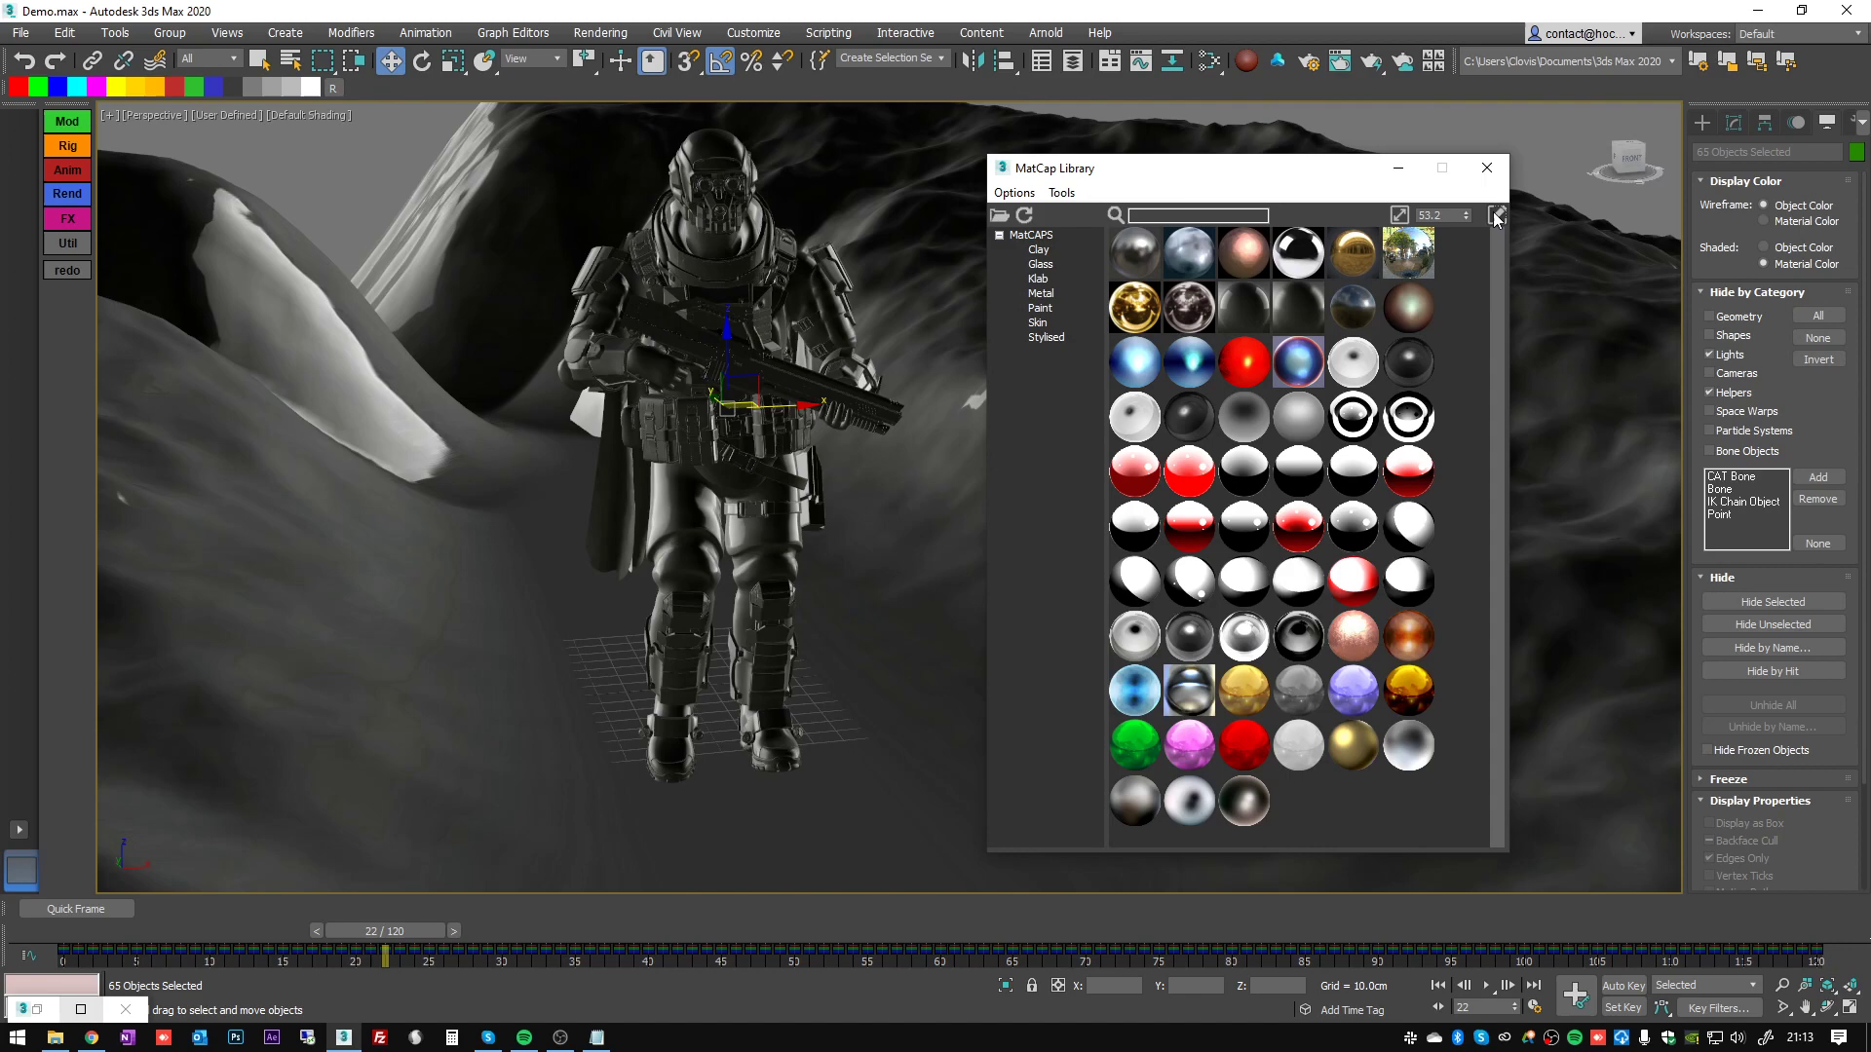
left_click(1498, 215)
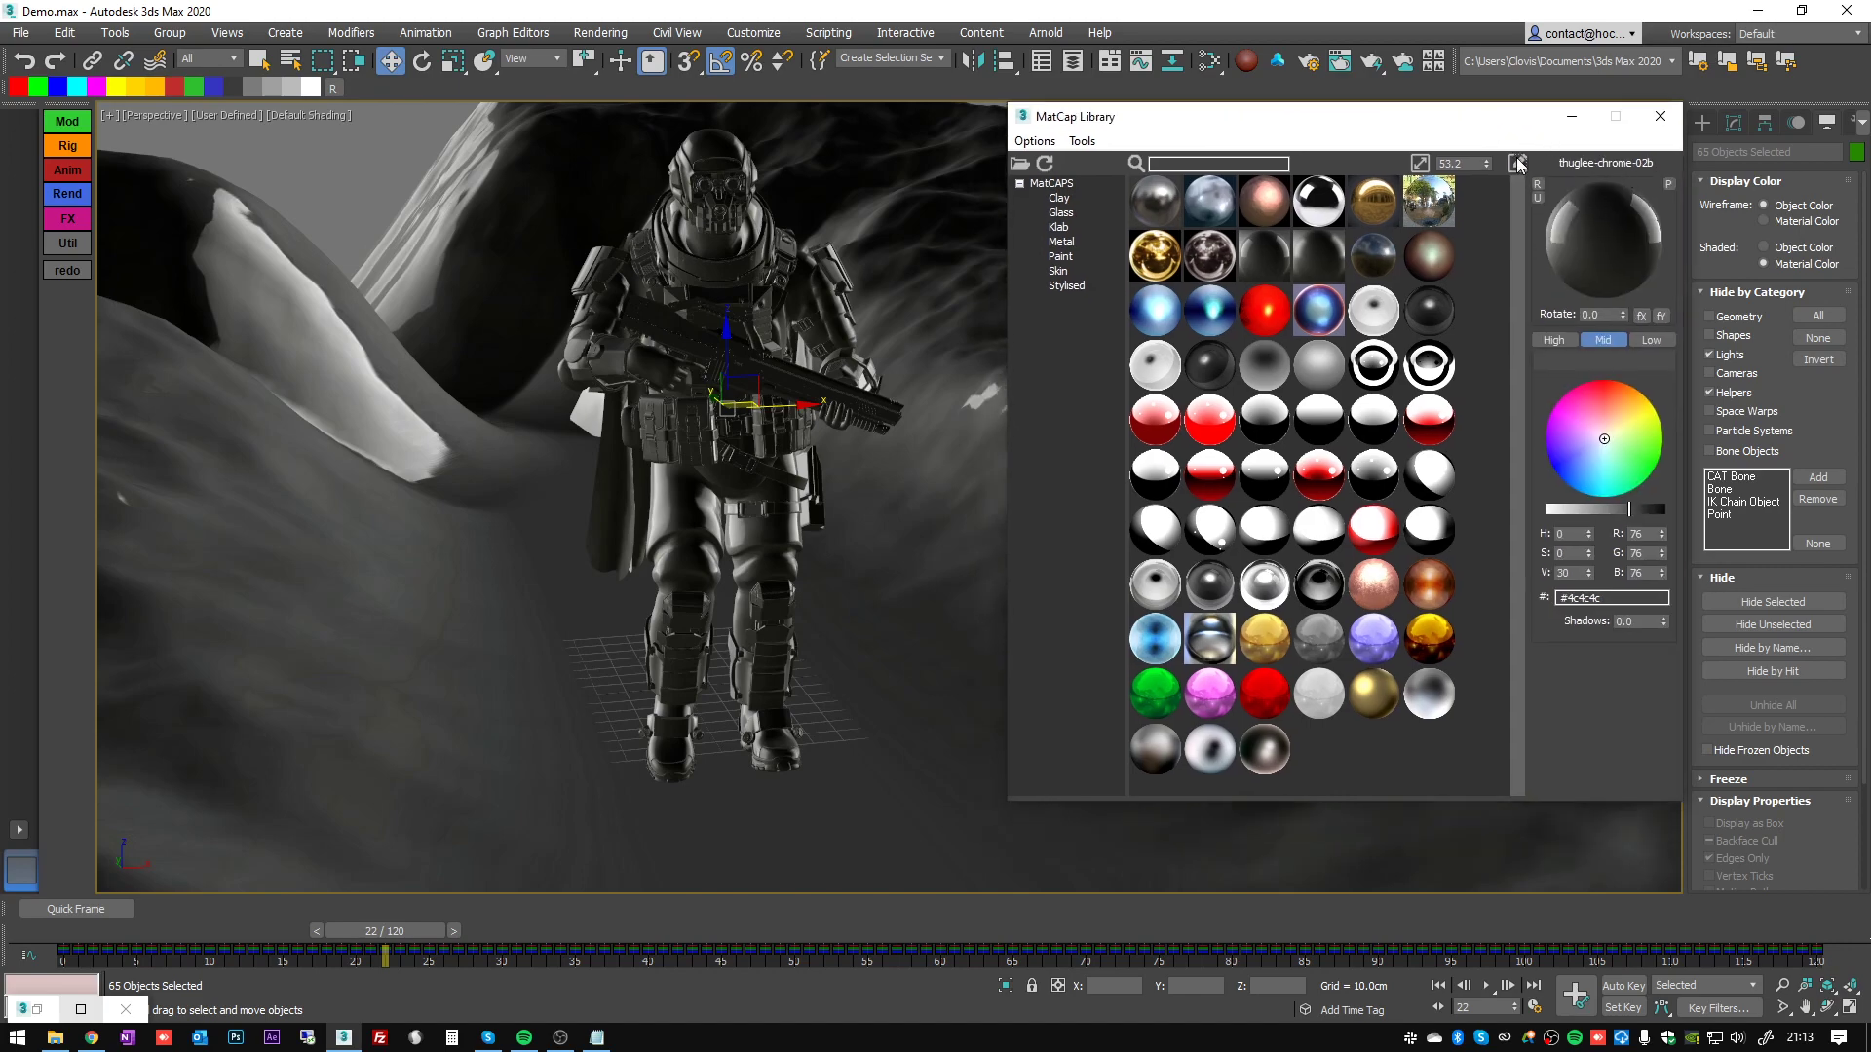
left_click(1517, 164)
left_click(1516, 166)
- Open the Chromell matcap's folder in File Explorer, look over the Metal image files and close the window
middle_click_drag(656, 361, 507, 341, "alt")
scroll(676, 305, "up", 3)
middle_click_drag(677, 305, 773, 382, "alt")
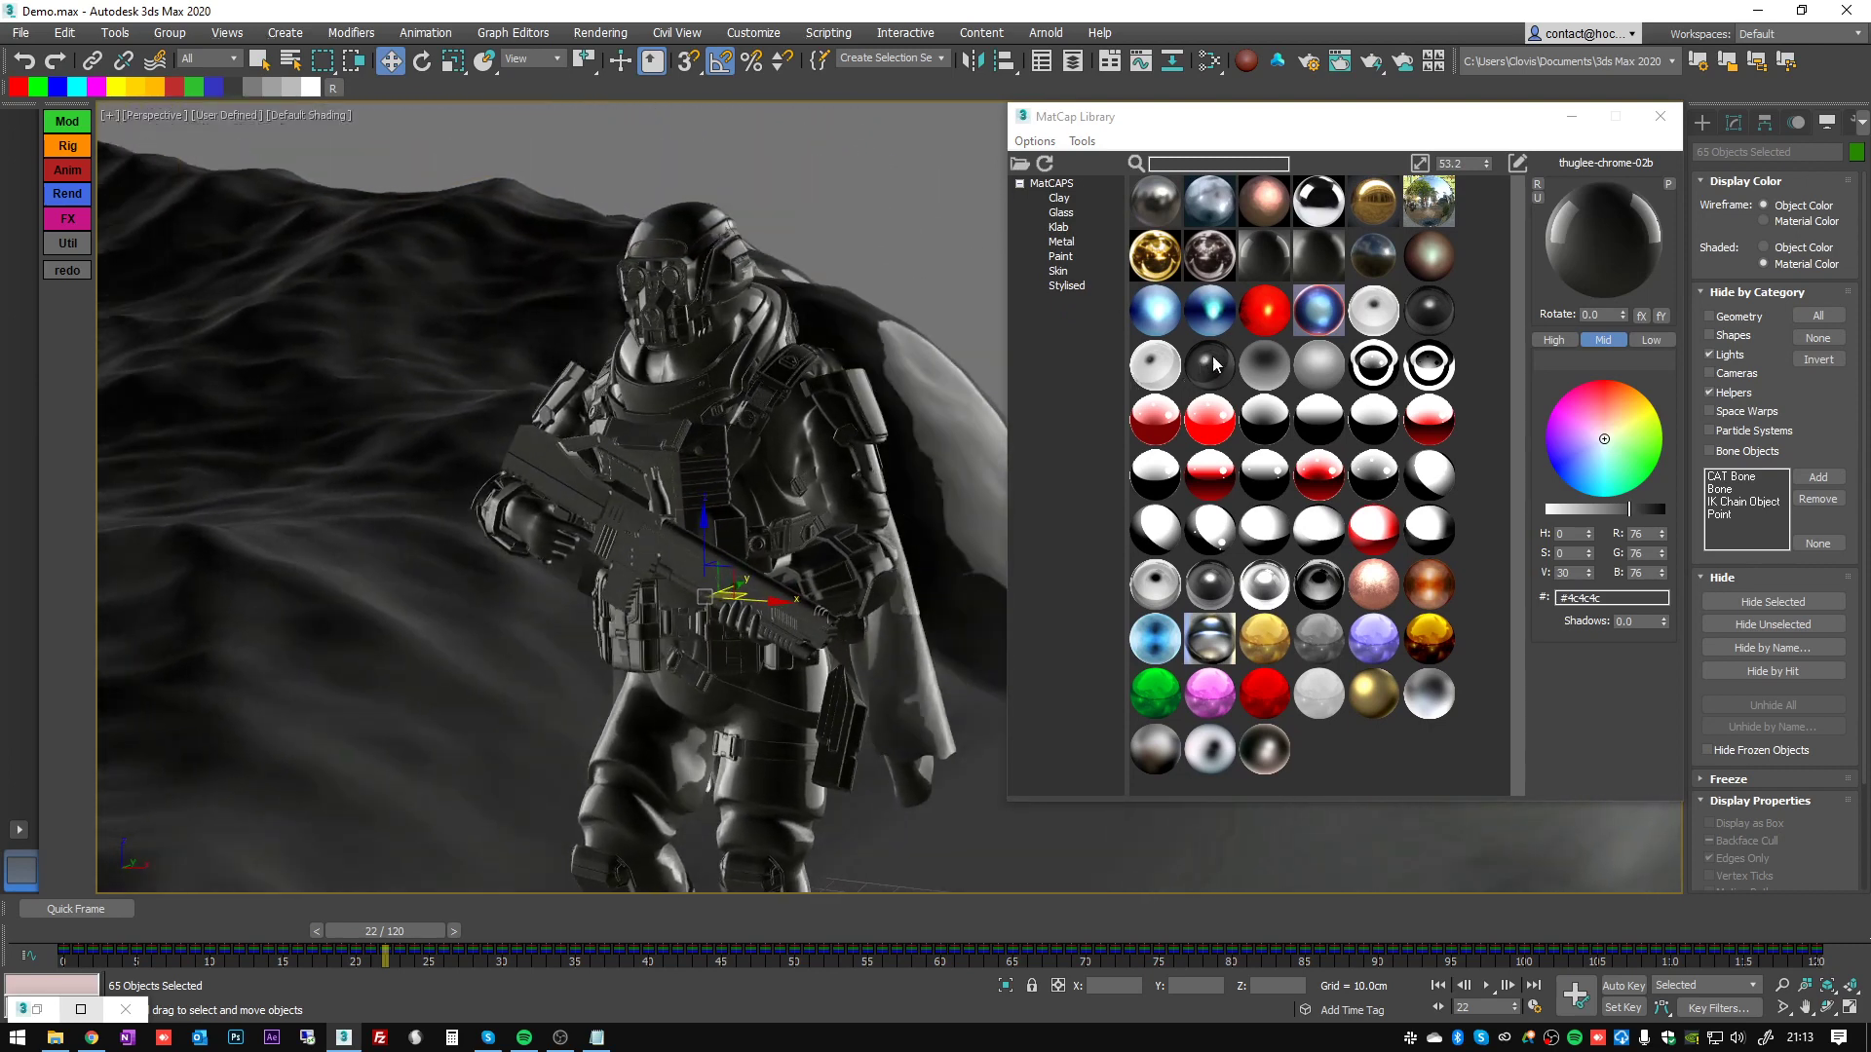
left_click(1215, 364)
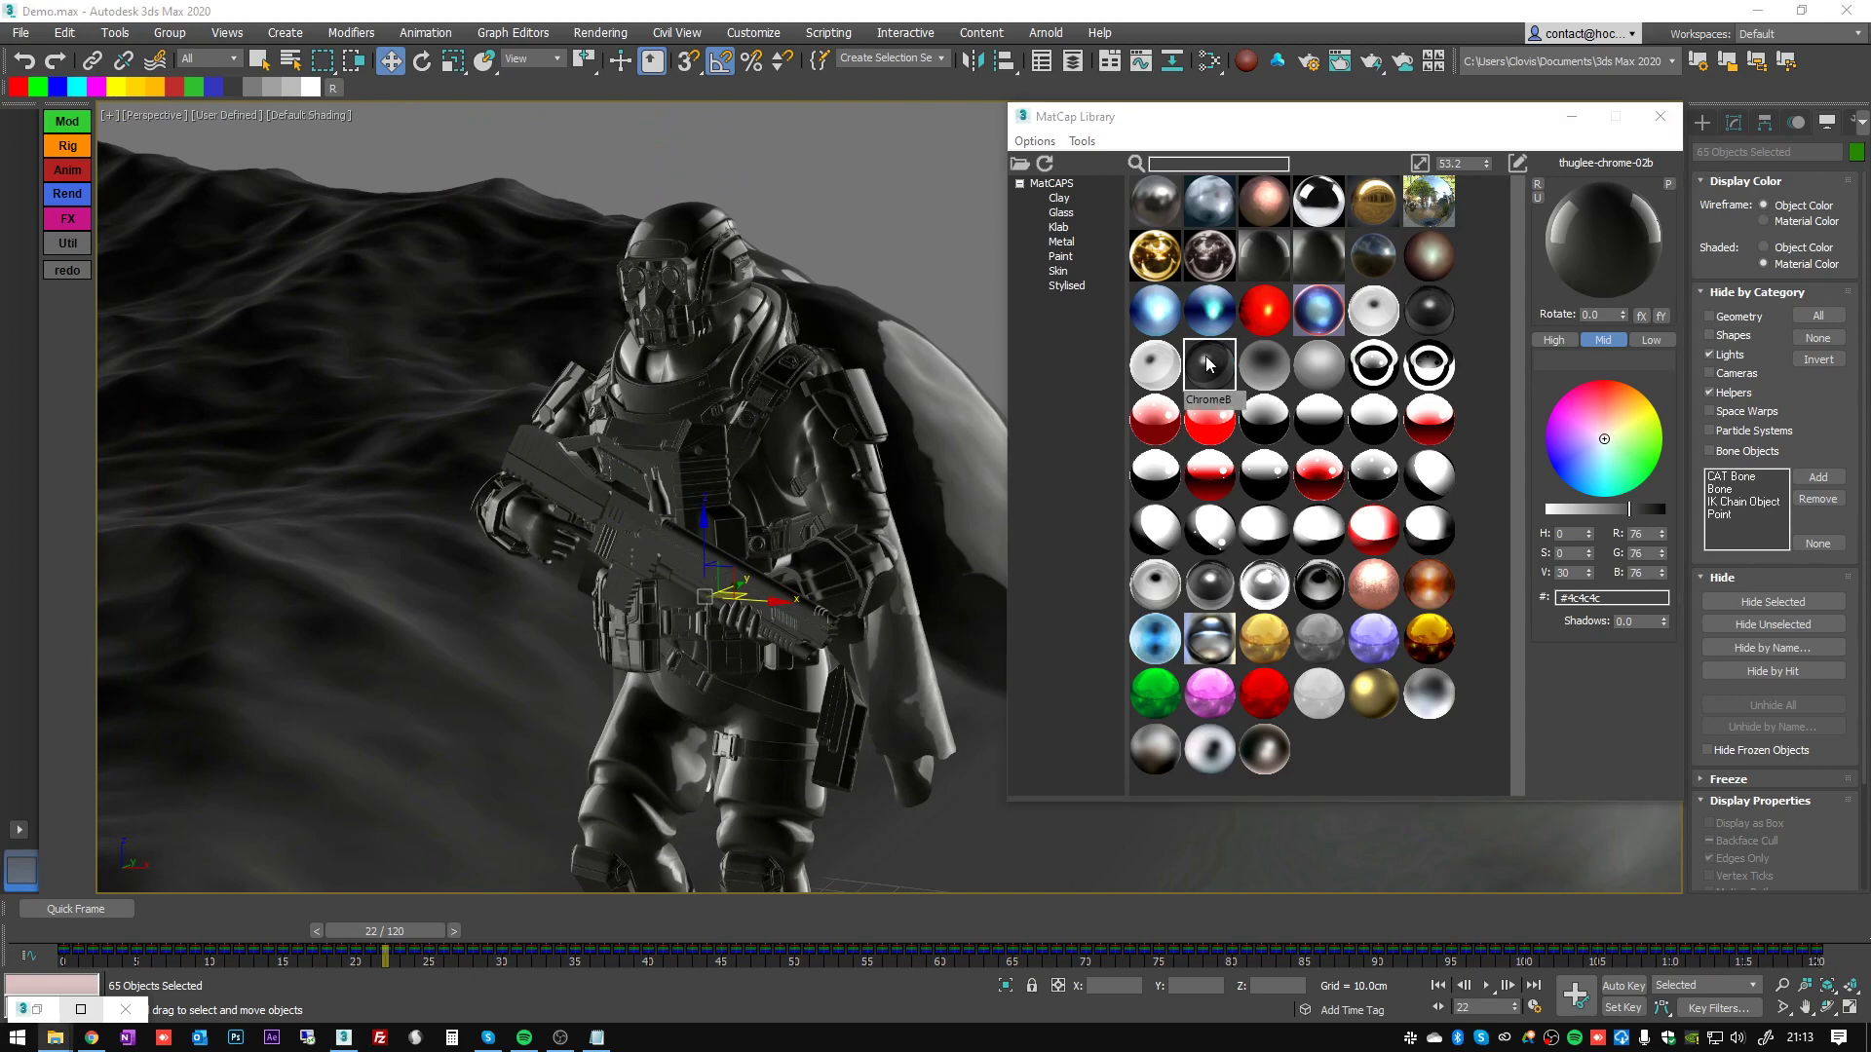
left_click_drag(1047, 303, 775, 62)
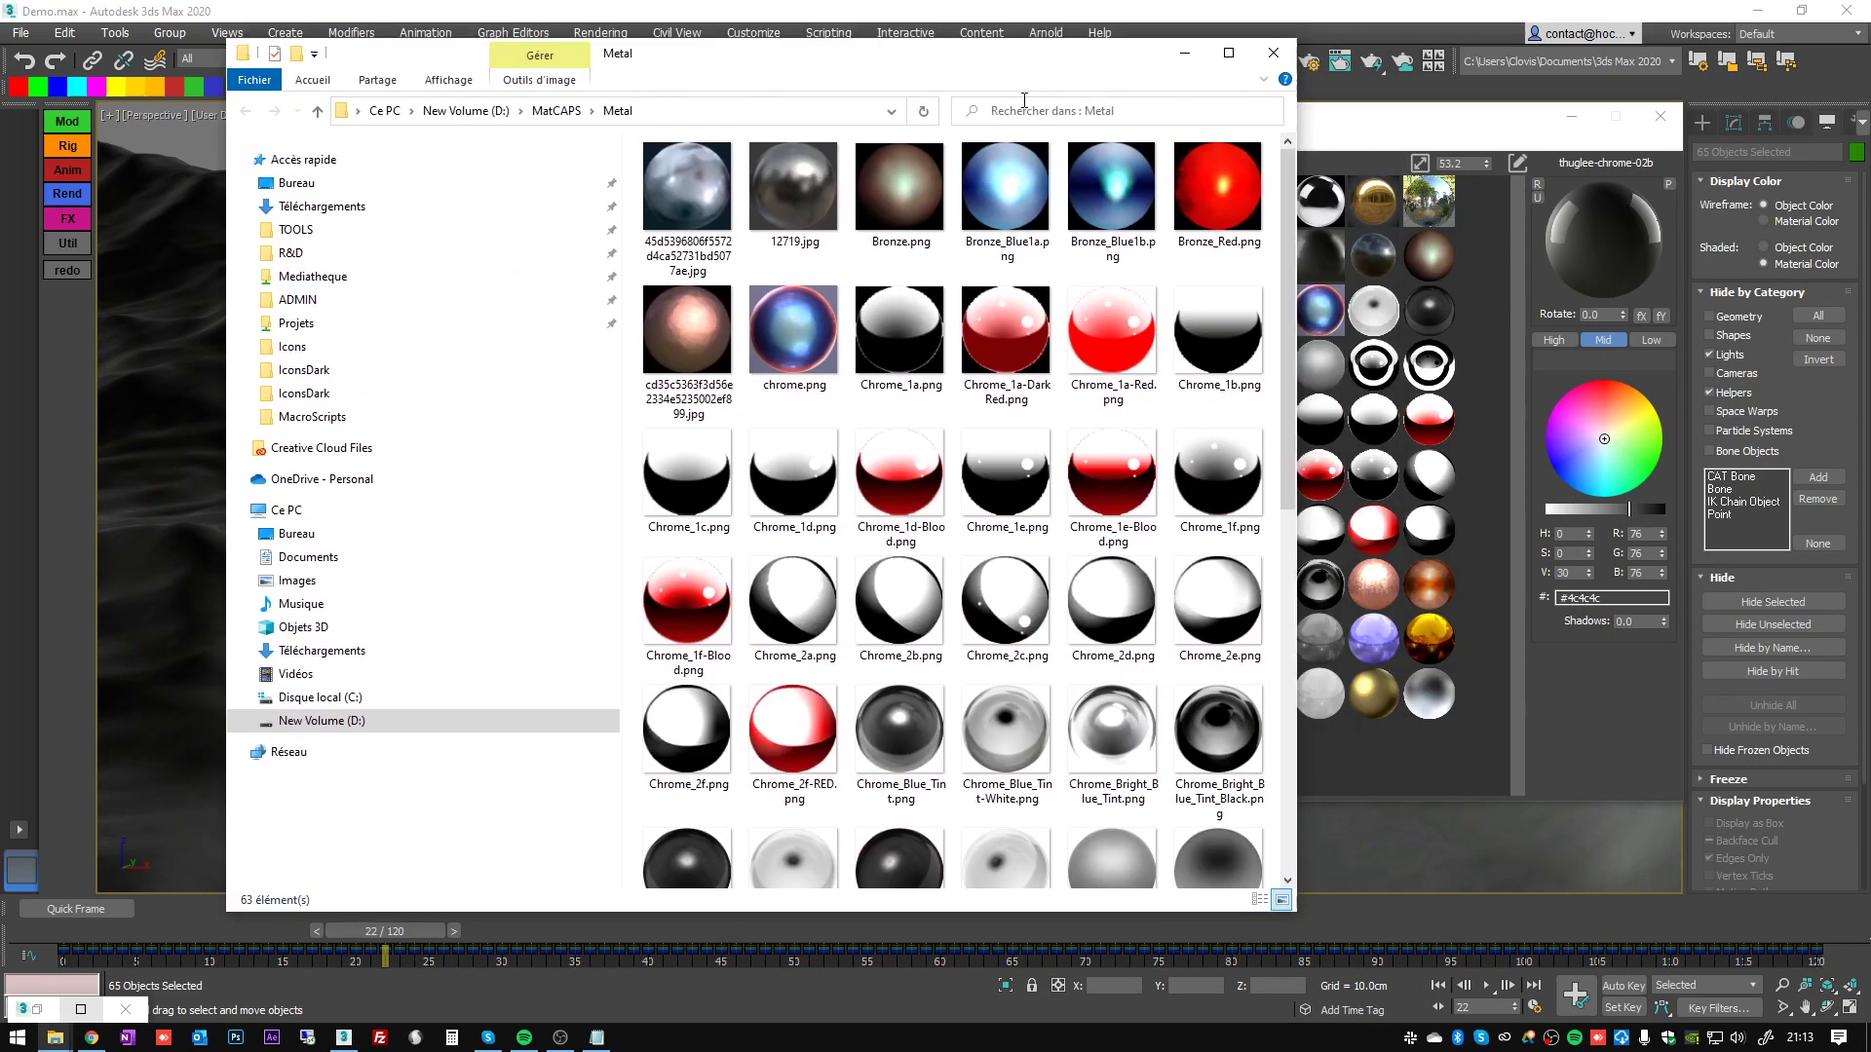
left_click(1275, 57)
- Show the Metal folder containing the Bronze_Blue1b matcap in File Explorer, and refresh the matcap library folder
right_click(1194, 294)
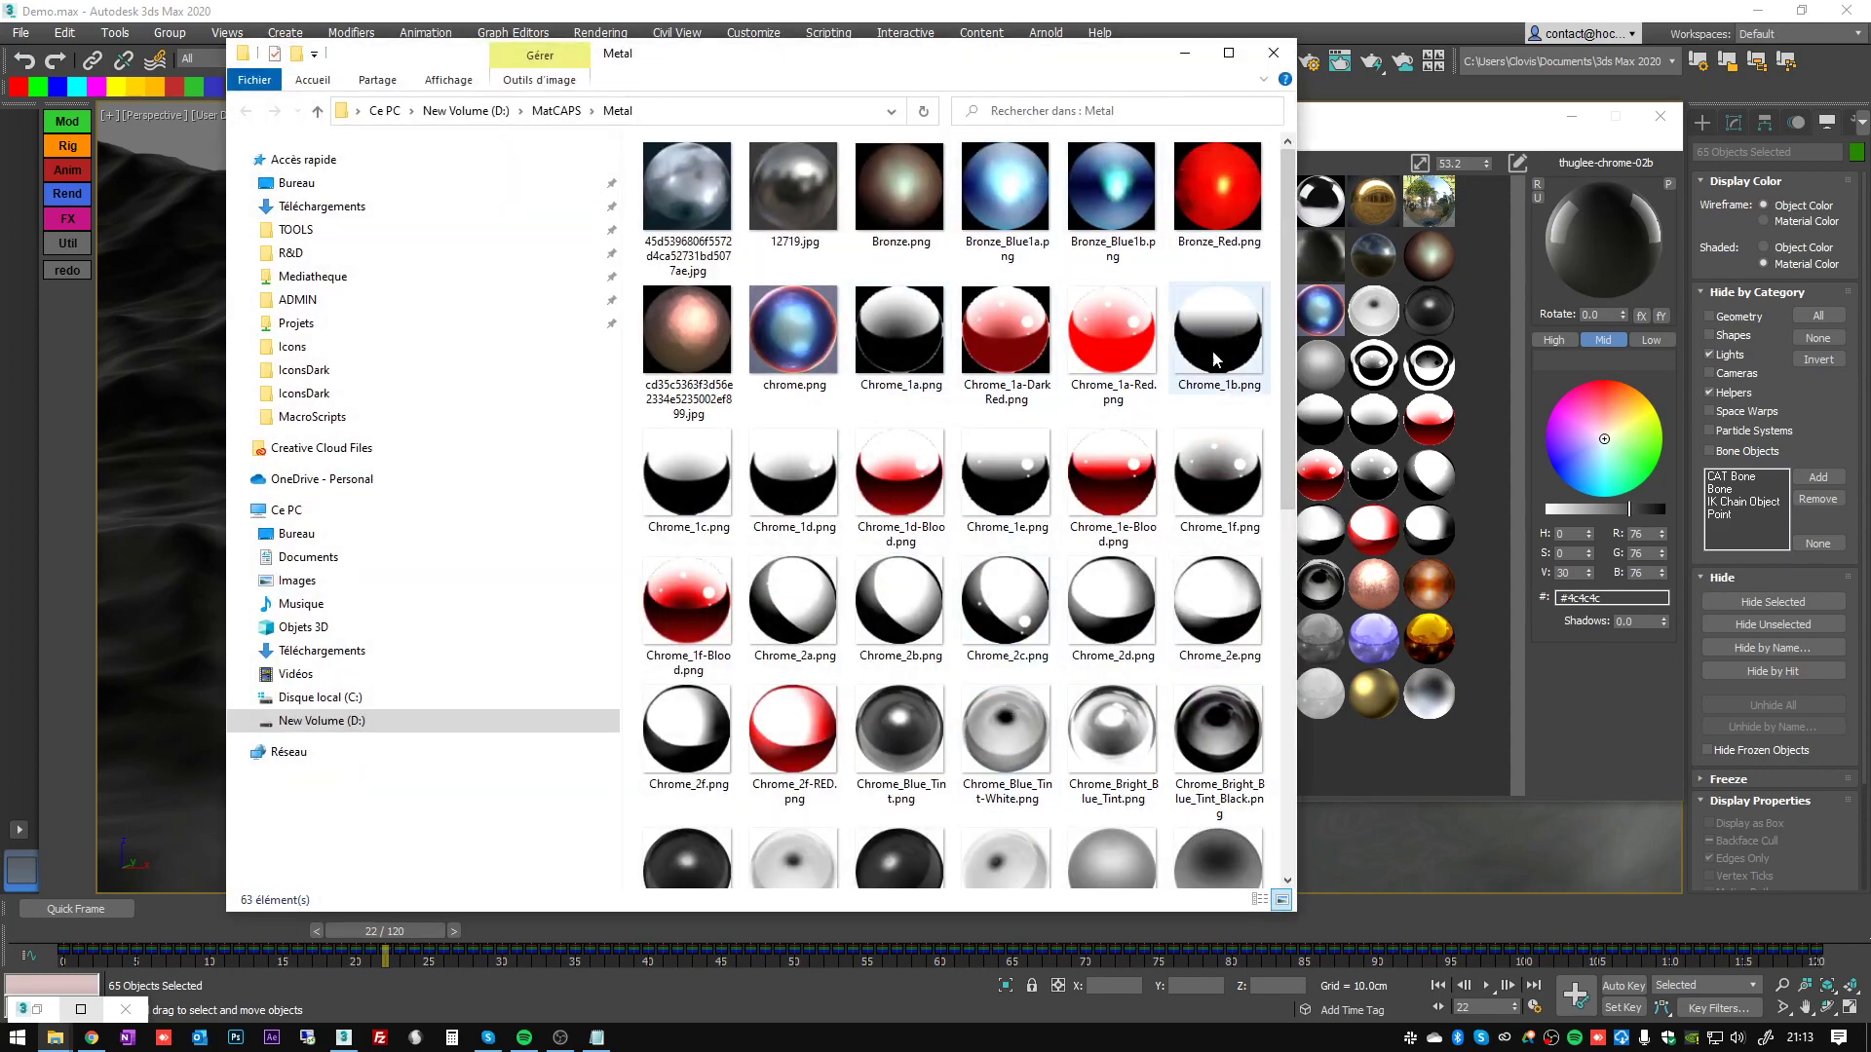
mouse_move(1286, 277)
left_mouse_down()
mouse_move(1289, 577)
mouse_move(1289, 277)
left_mouse_up()
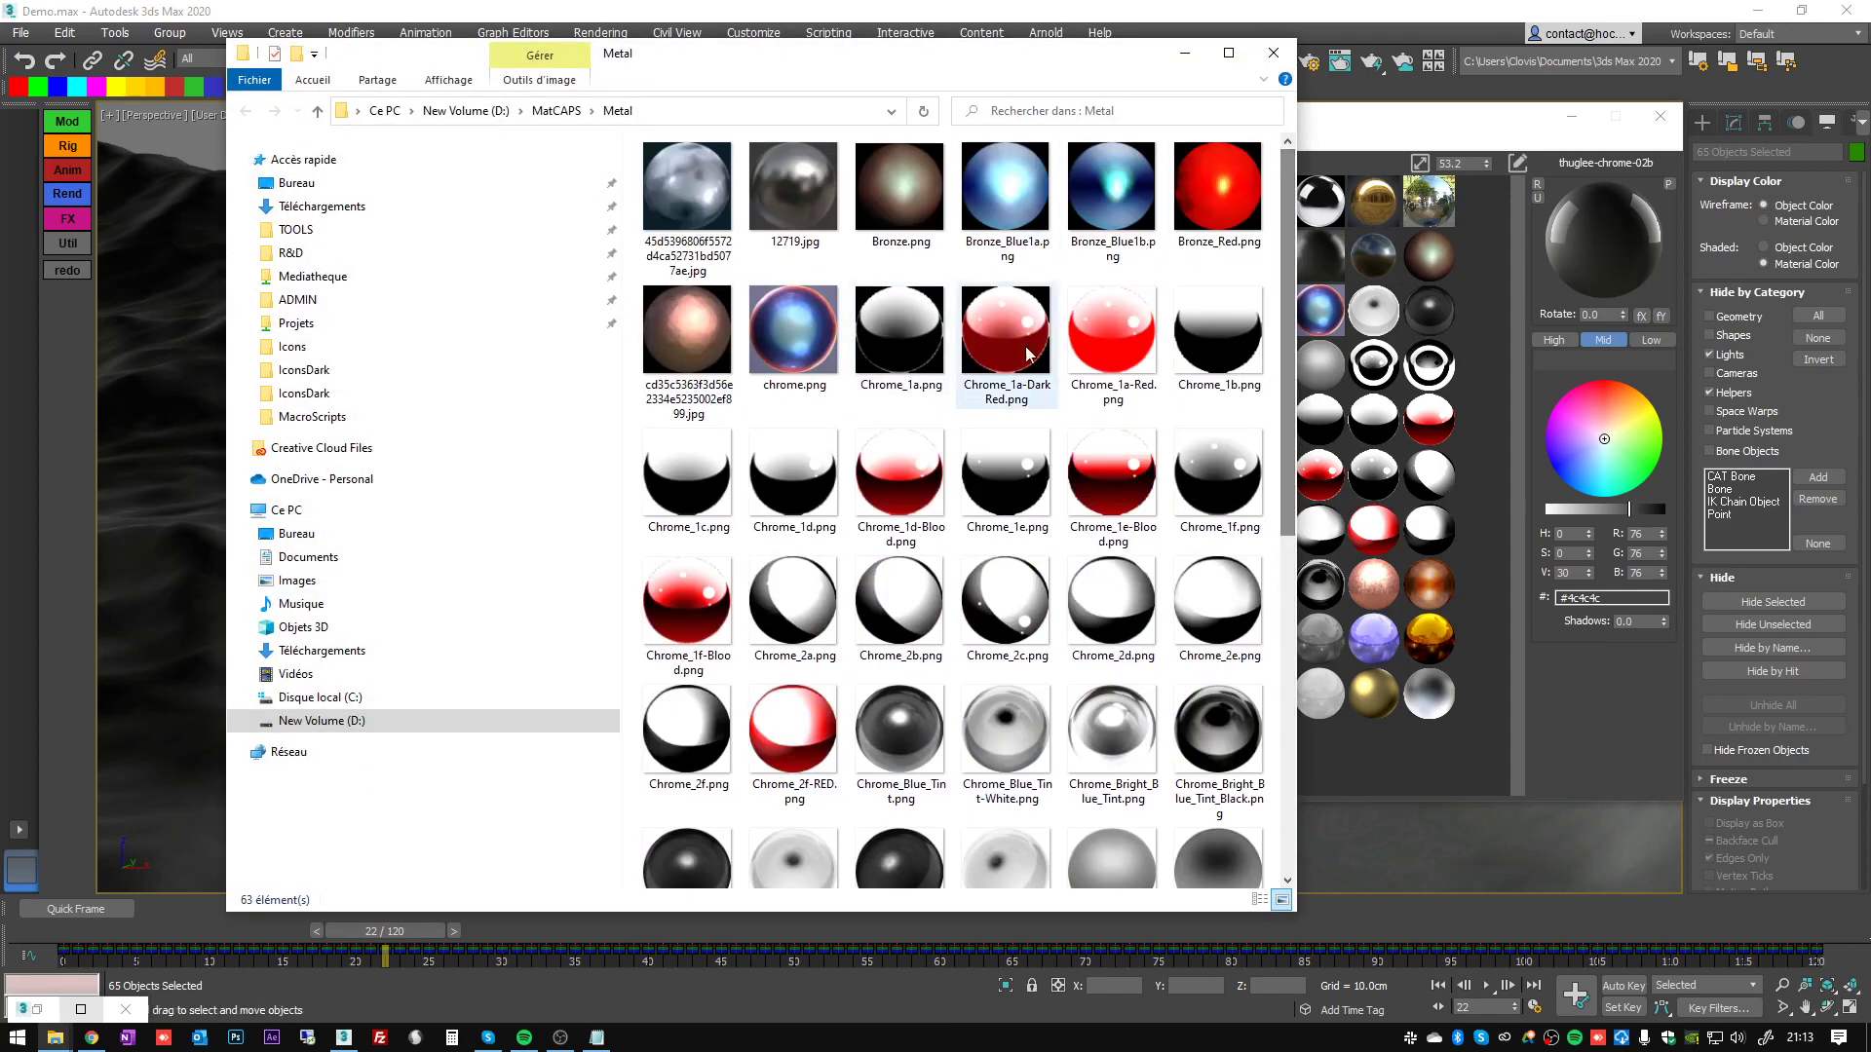
left_click_drag(863, 72, 744, 95)
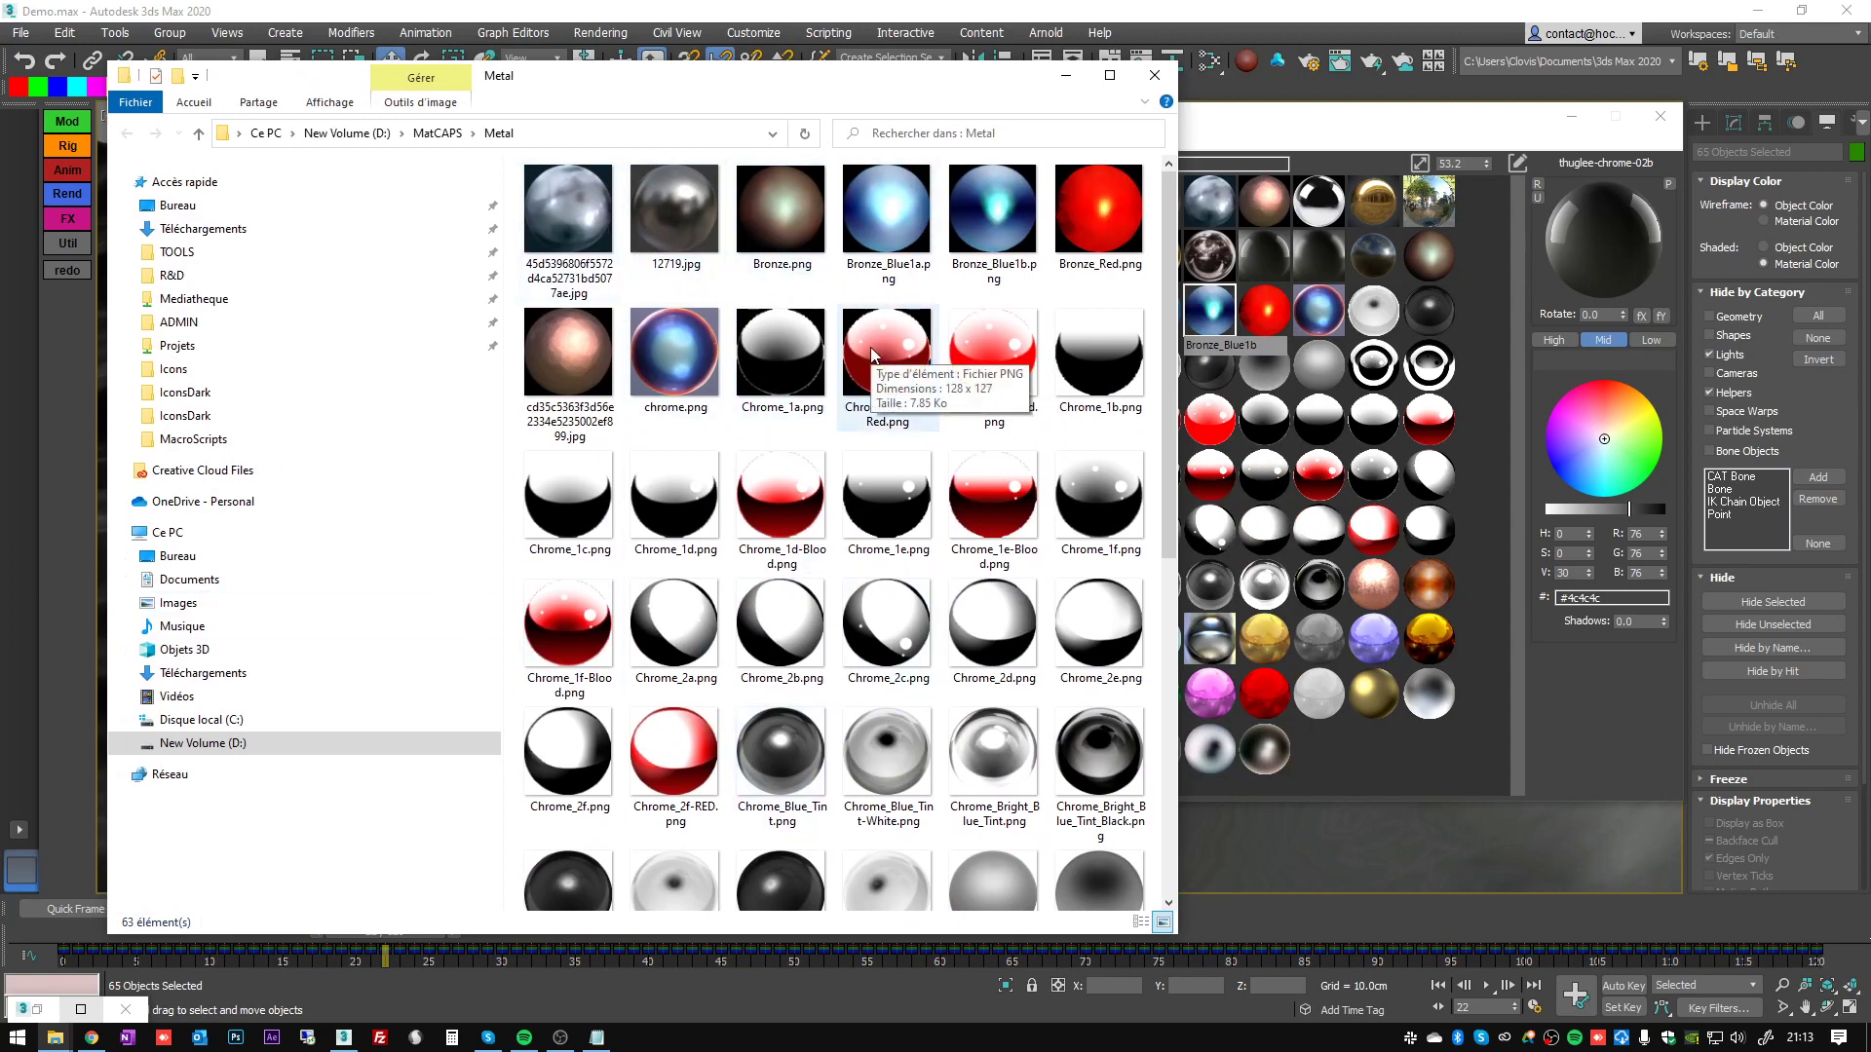
left_click_drag(889, 78, 797, 228)
left_click(1063, 235)
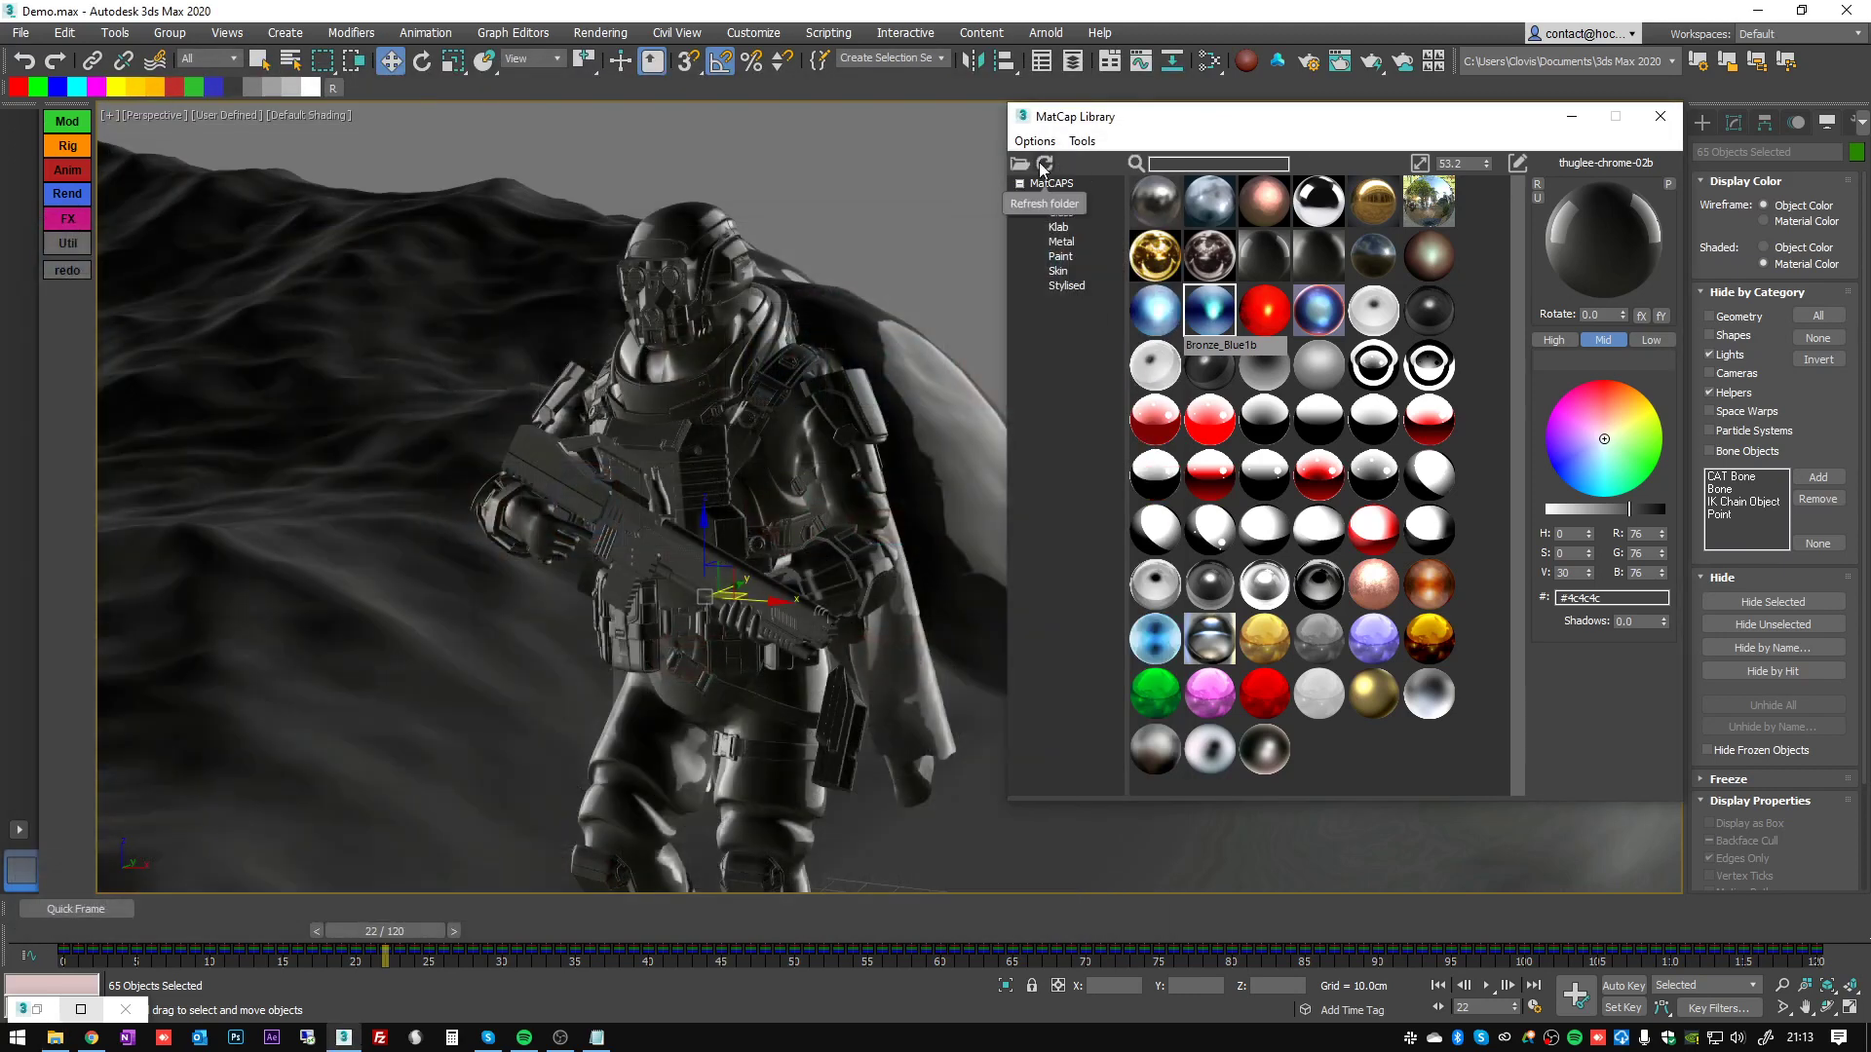
left_click(1046, 165)
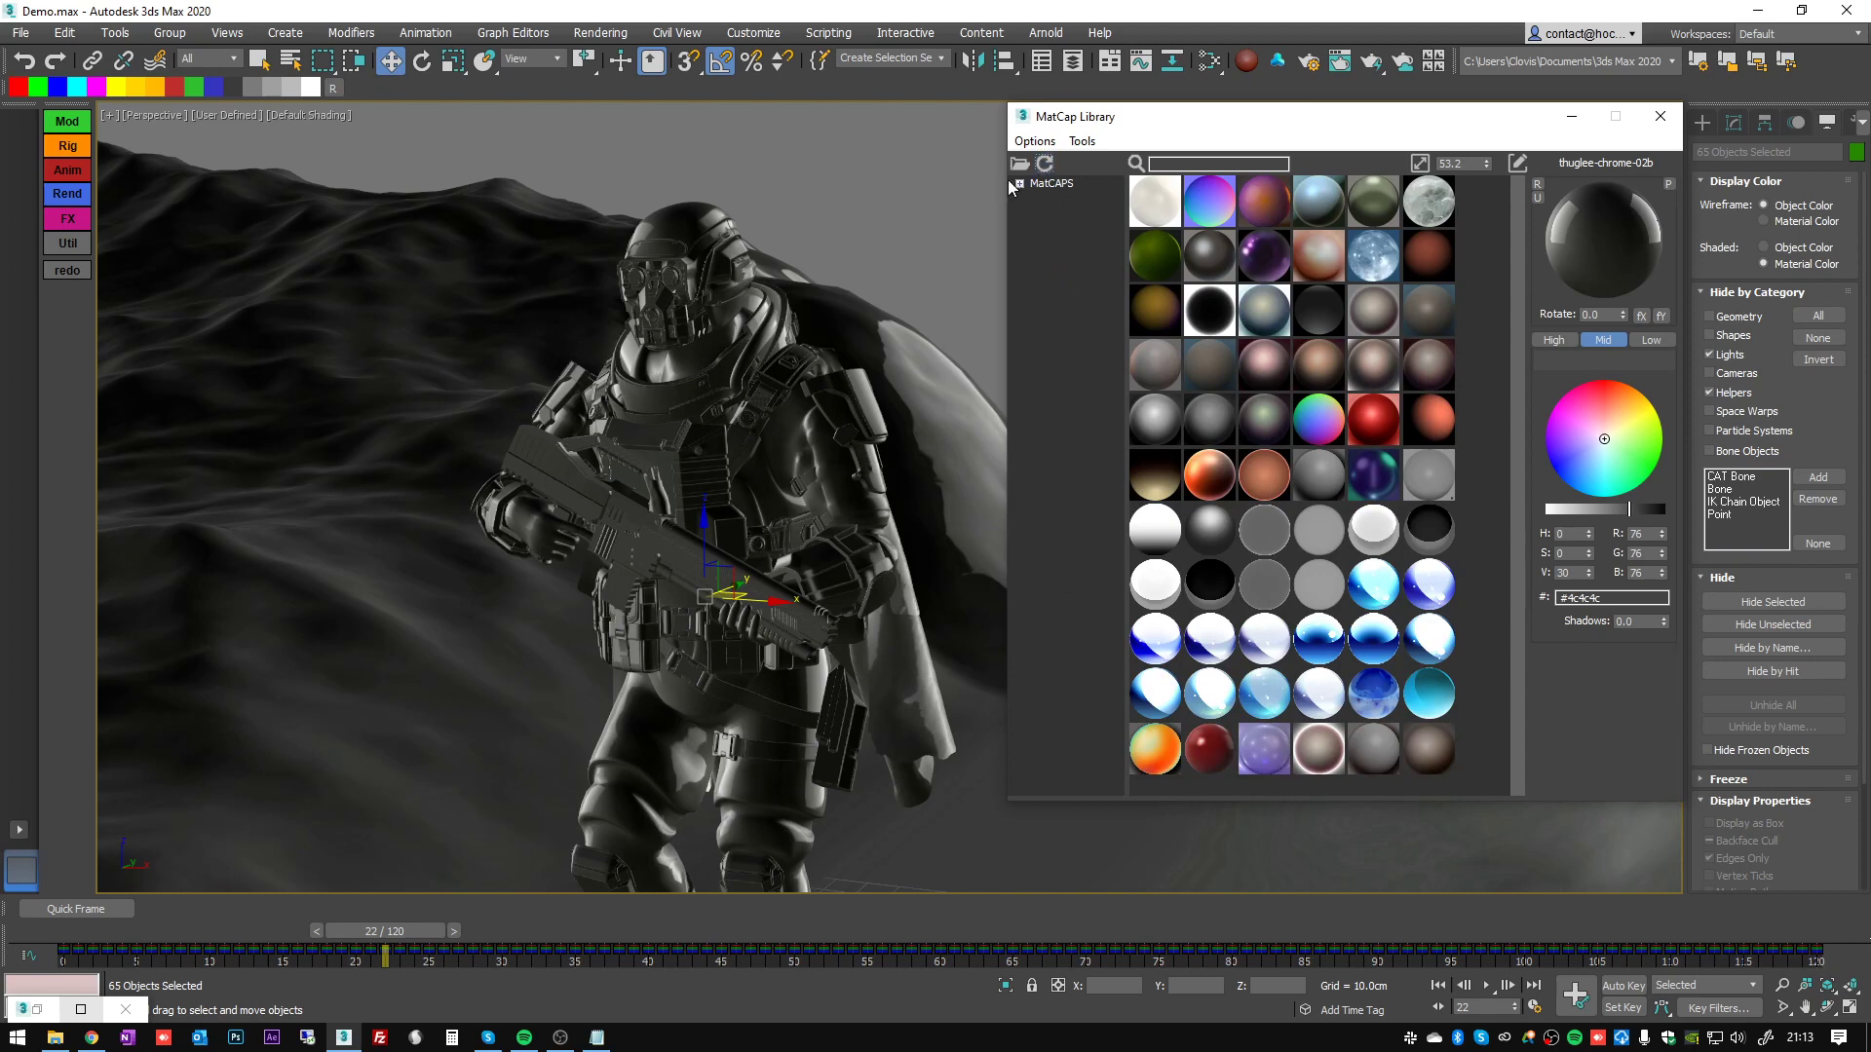
- Expand the MatCAPS folder tree and browse the matcaps in the Metal, Paint, Skin, Stylised and Klab subfolders
left_click(1061, 213)
left_click(1062, 244)
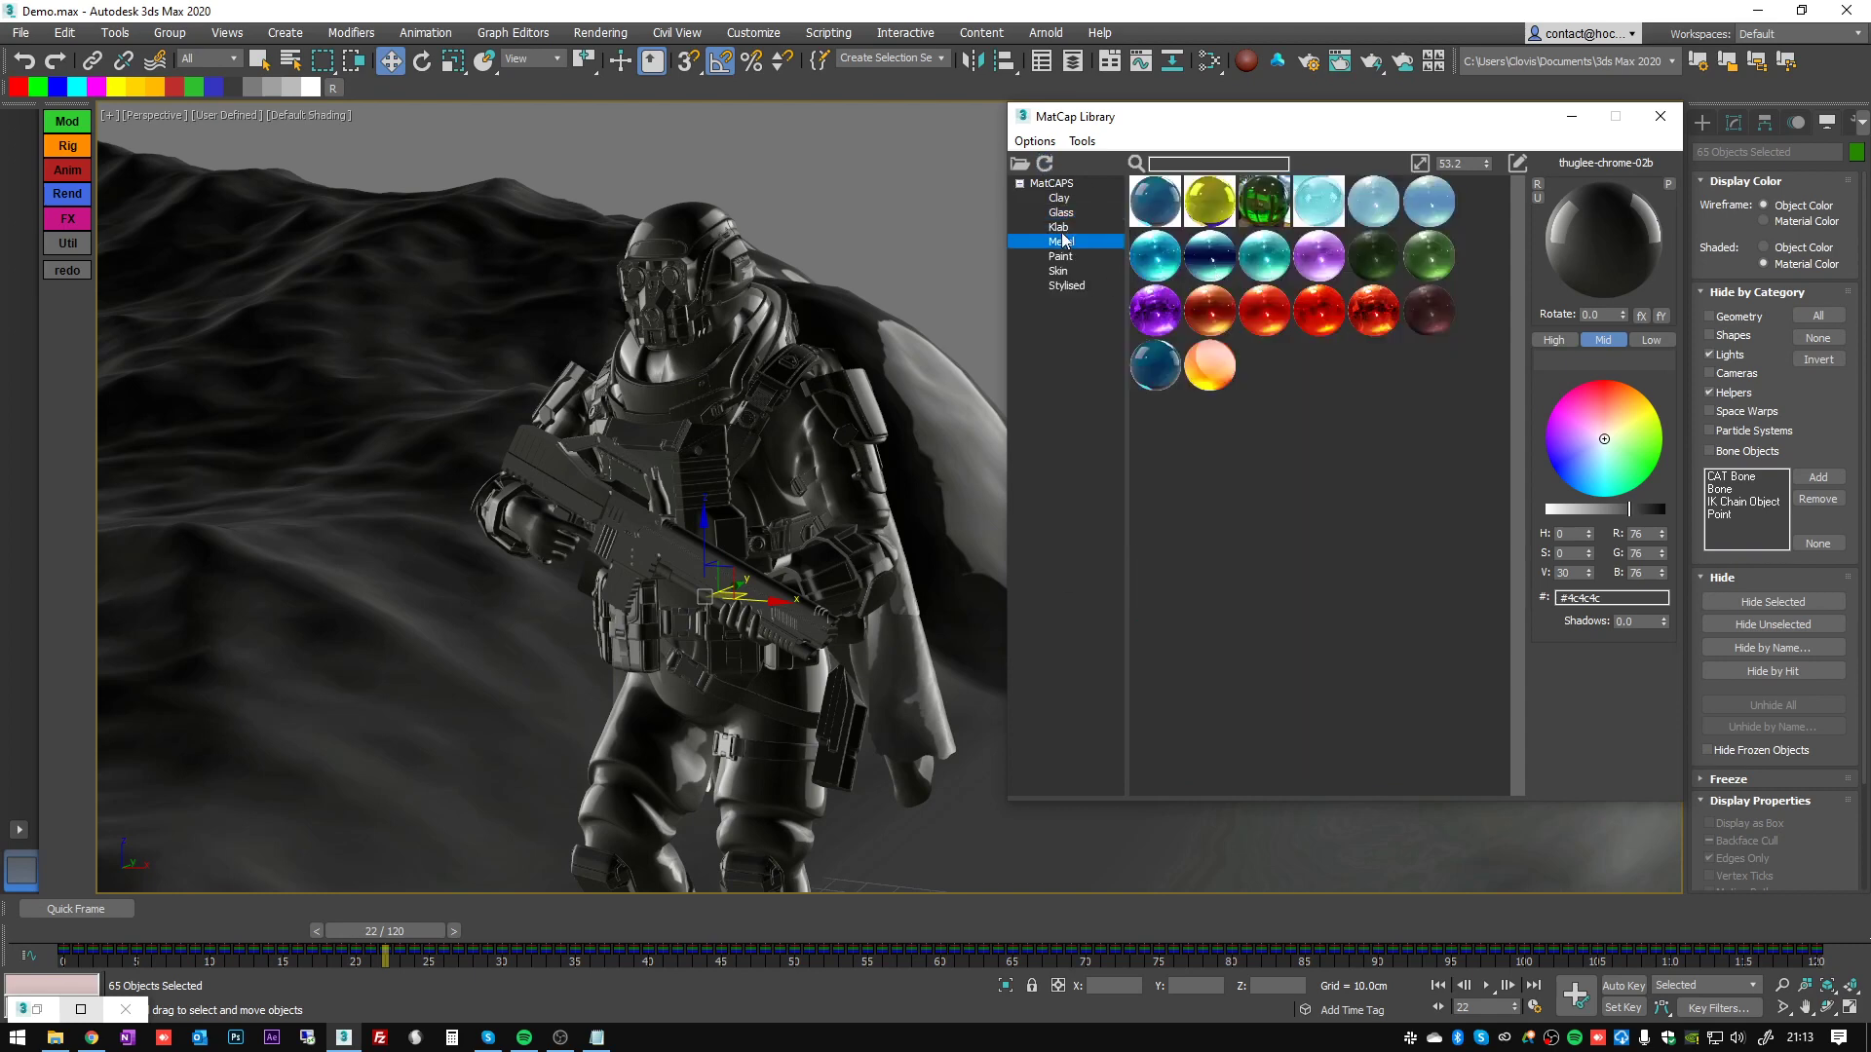
left_click(1059, 230)
left_click(1064, 258)
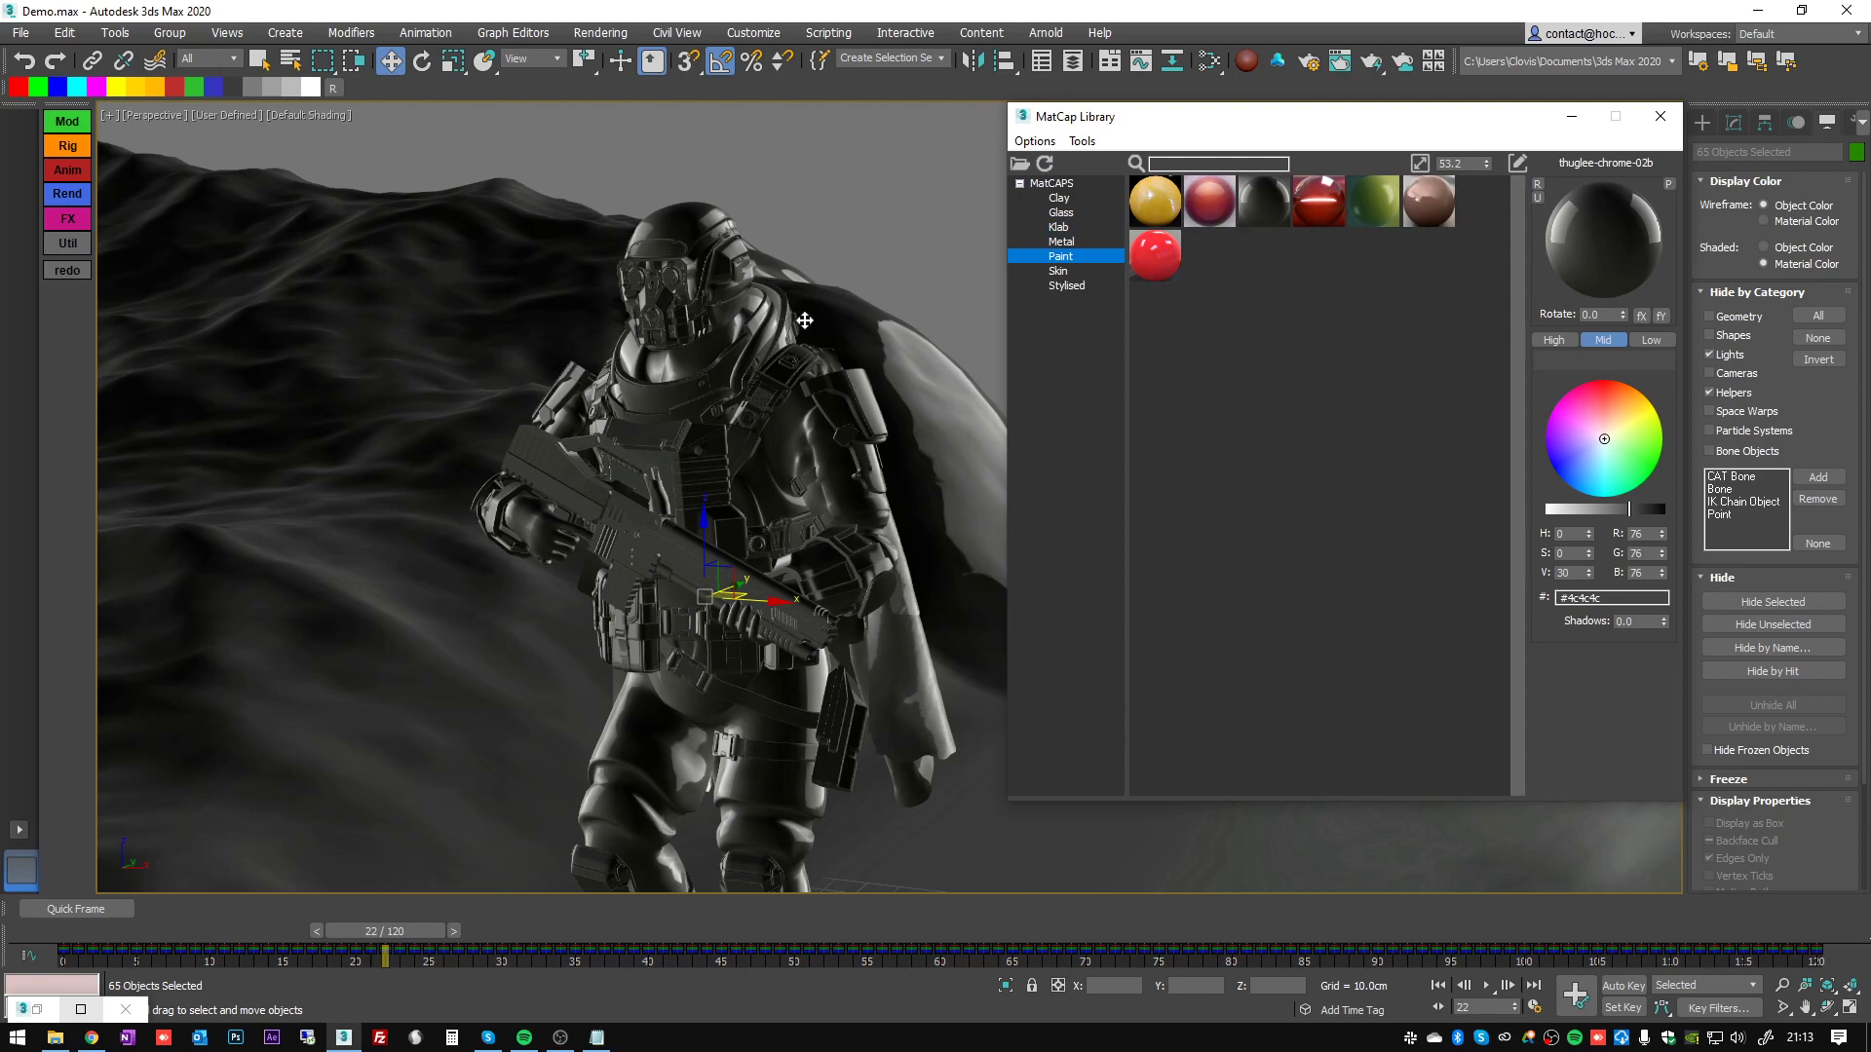
left_click(1059, 271)
left_click(1066, 285)
left_click(1069, 228)
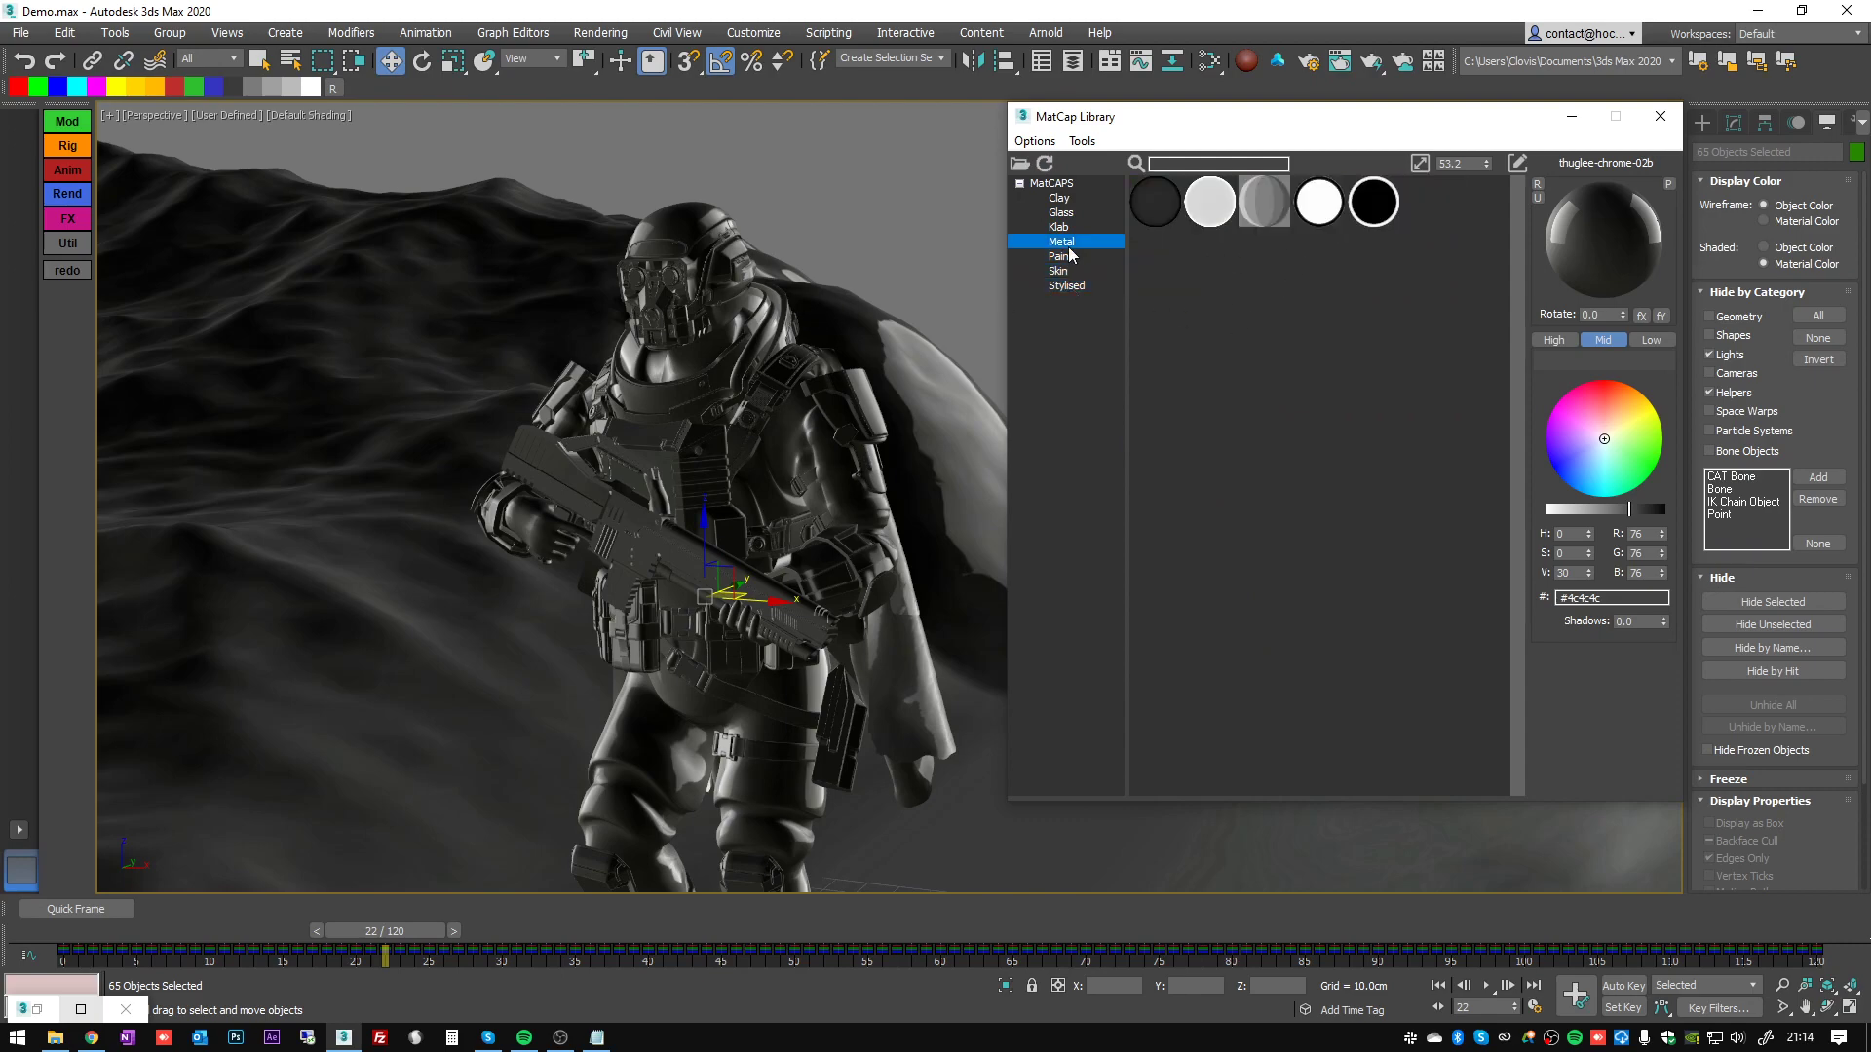
middle_click_drag(672, 334, 745, 366, "alt")
scroll(788, 320, "up", 3)
scroll(750, 390, "down", 4)
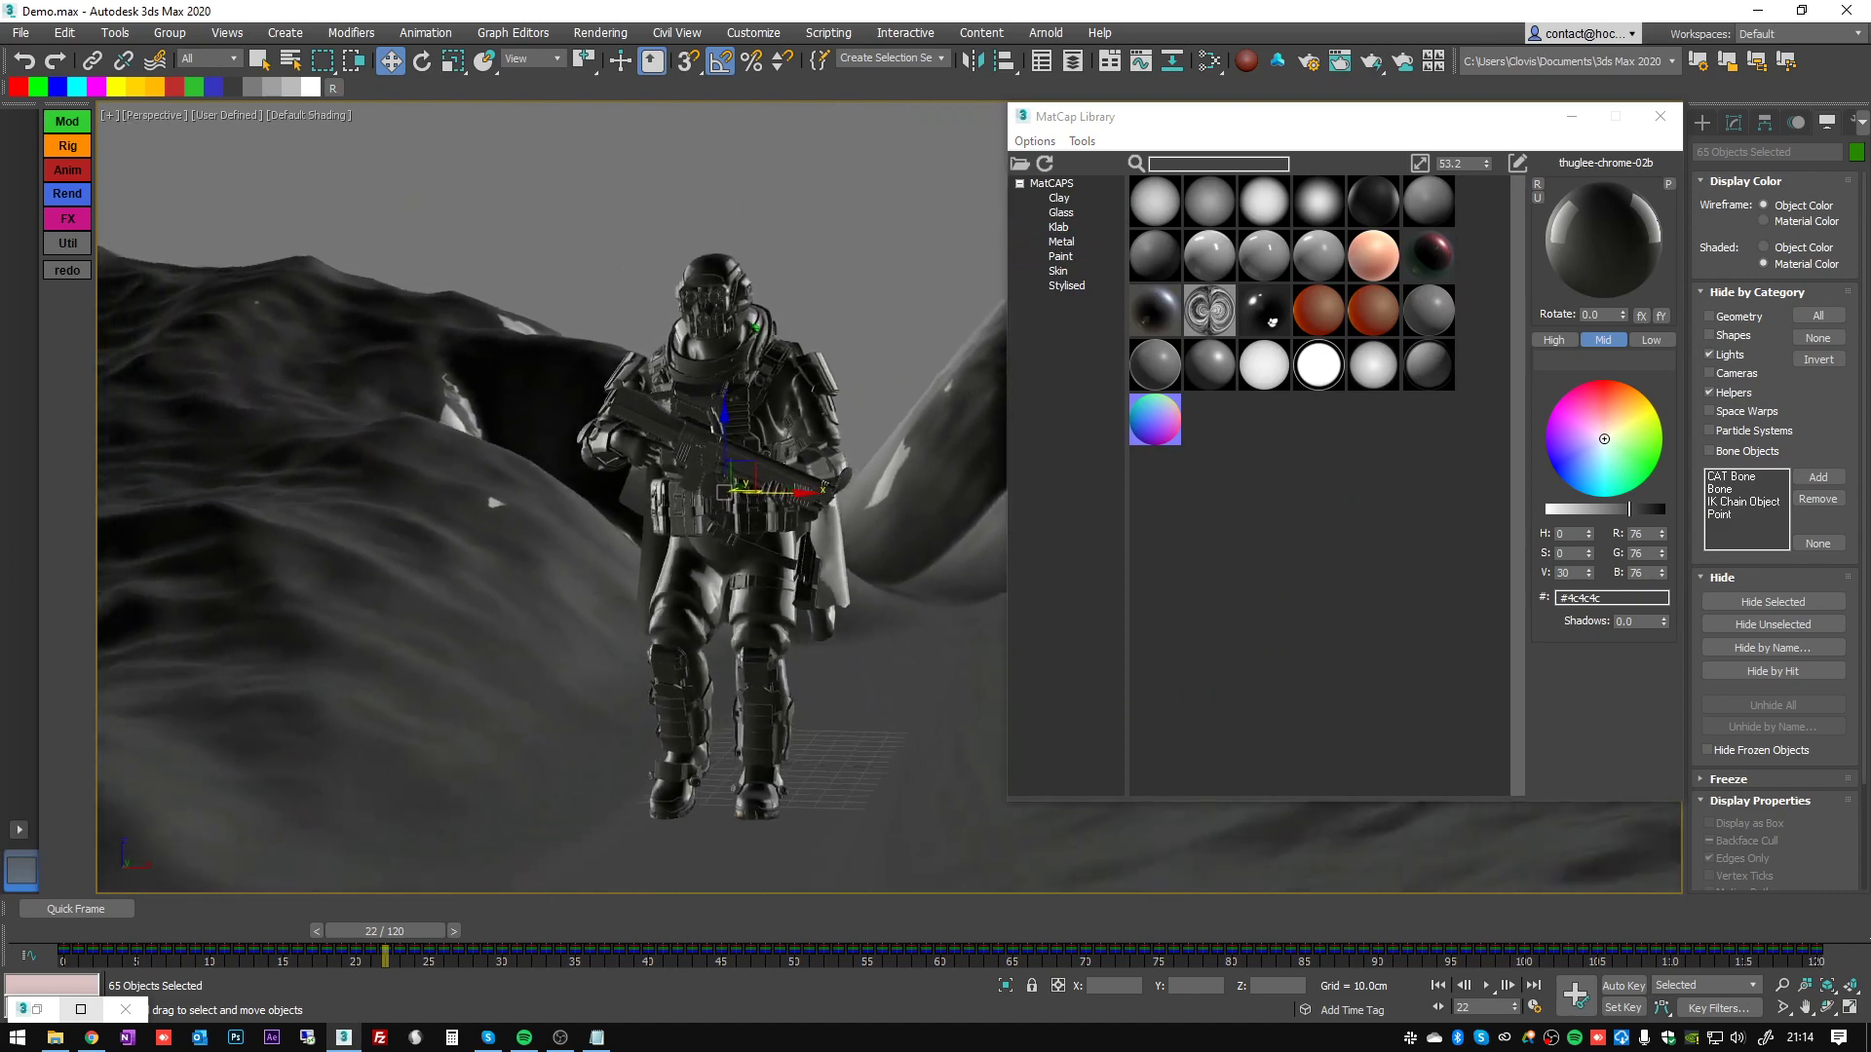
middle_click_drag(751, 438, 769, 499, "alt")
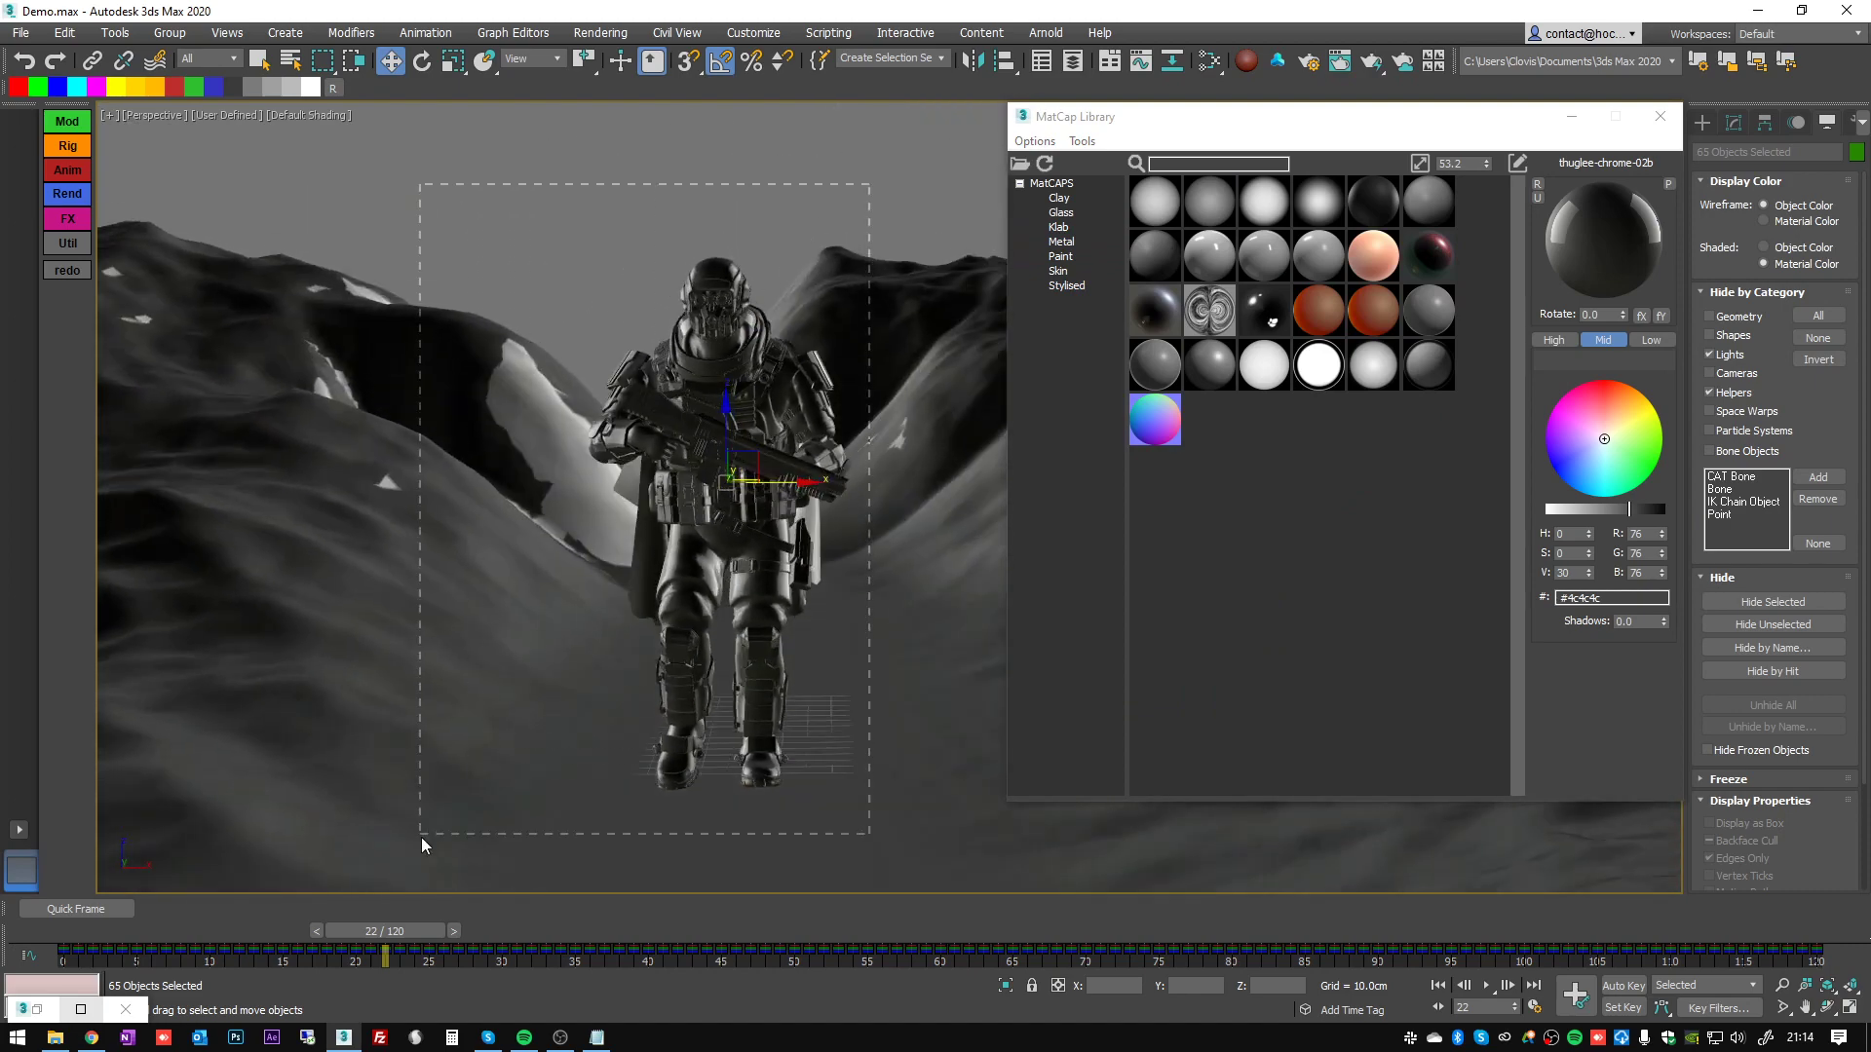
- Try the green, the red and the Skin_1 matcaps from the Skin folder on the selected objects
left_click(1072, 286)
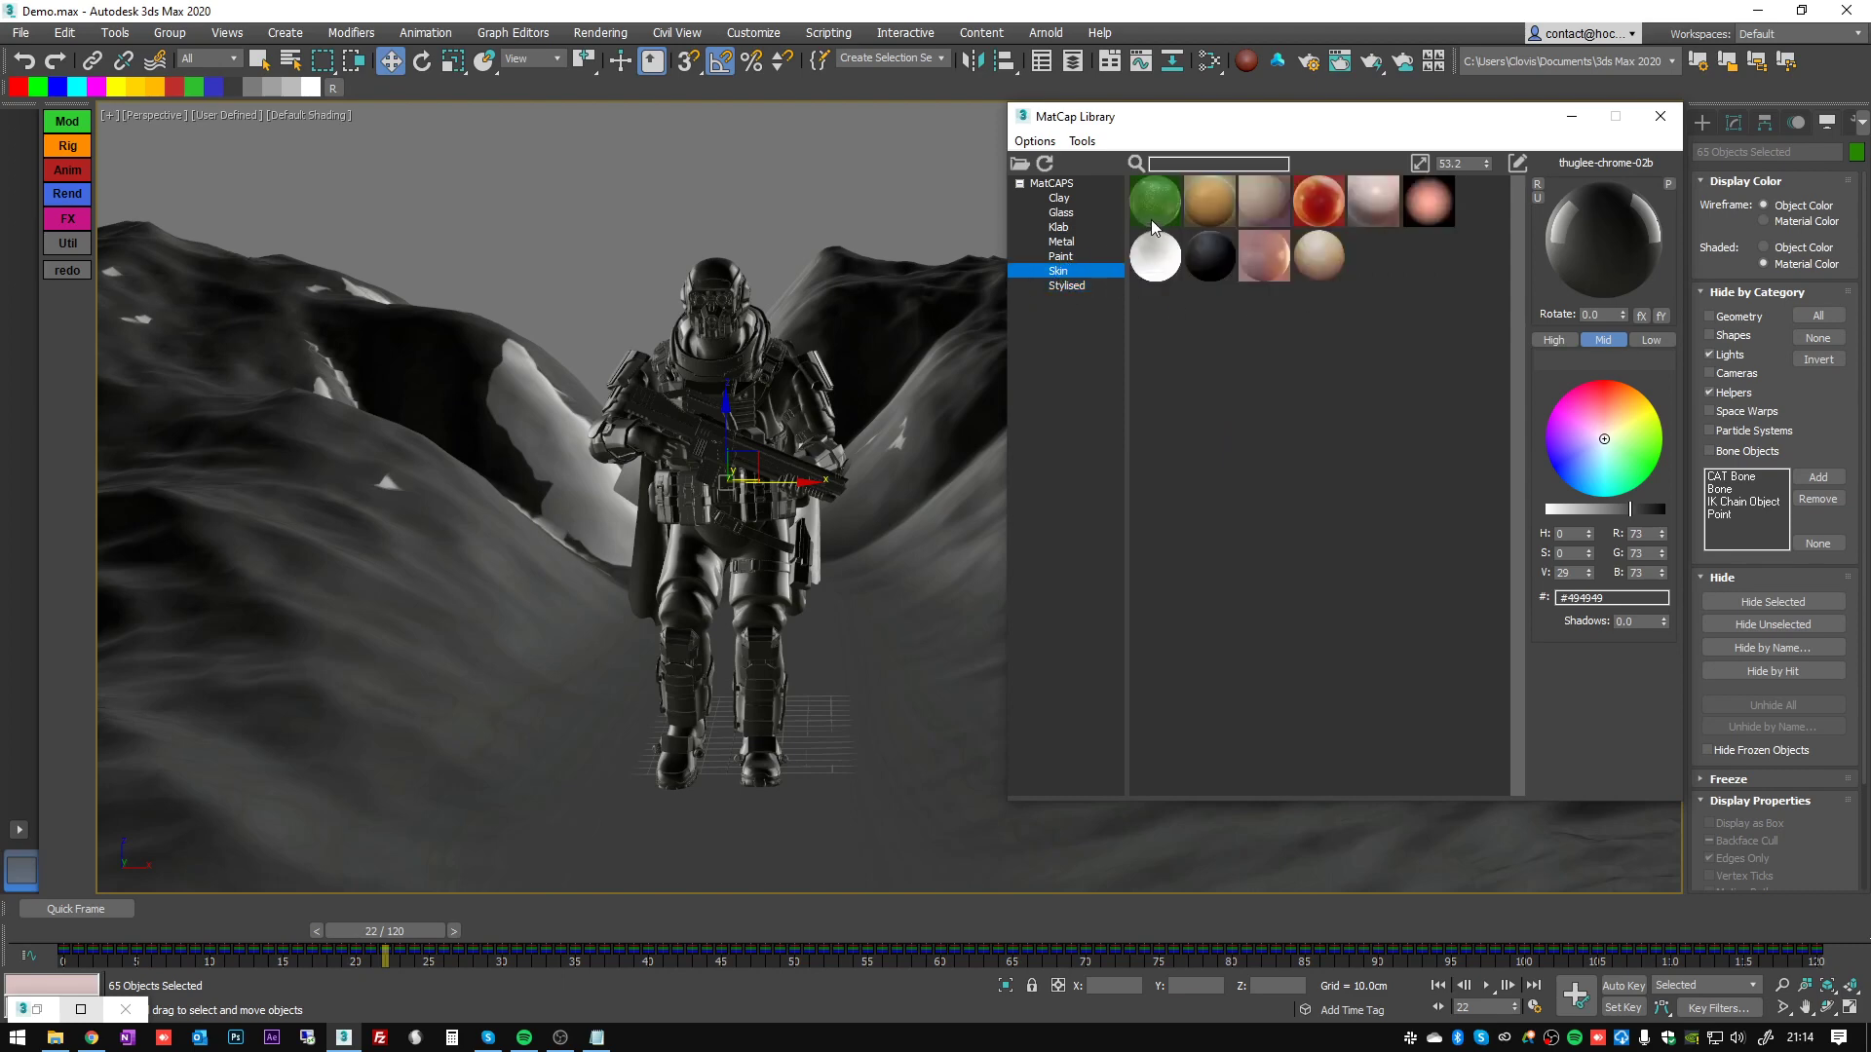
left_click(1154, 220)
scroll(690, 350, "up", 6)
mouse_move(814, 341)
middle_mouse_down("alt")
mouse_move(693, 341)
mouse_move(802, 334)
middle_mouse_up("alt")
left_click(1318, 201)
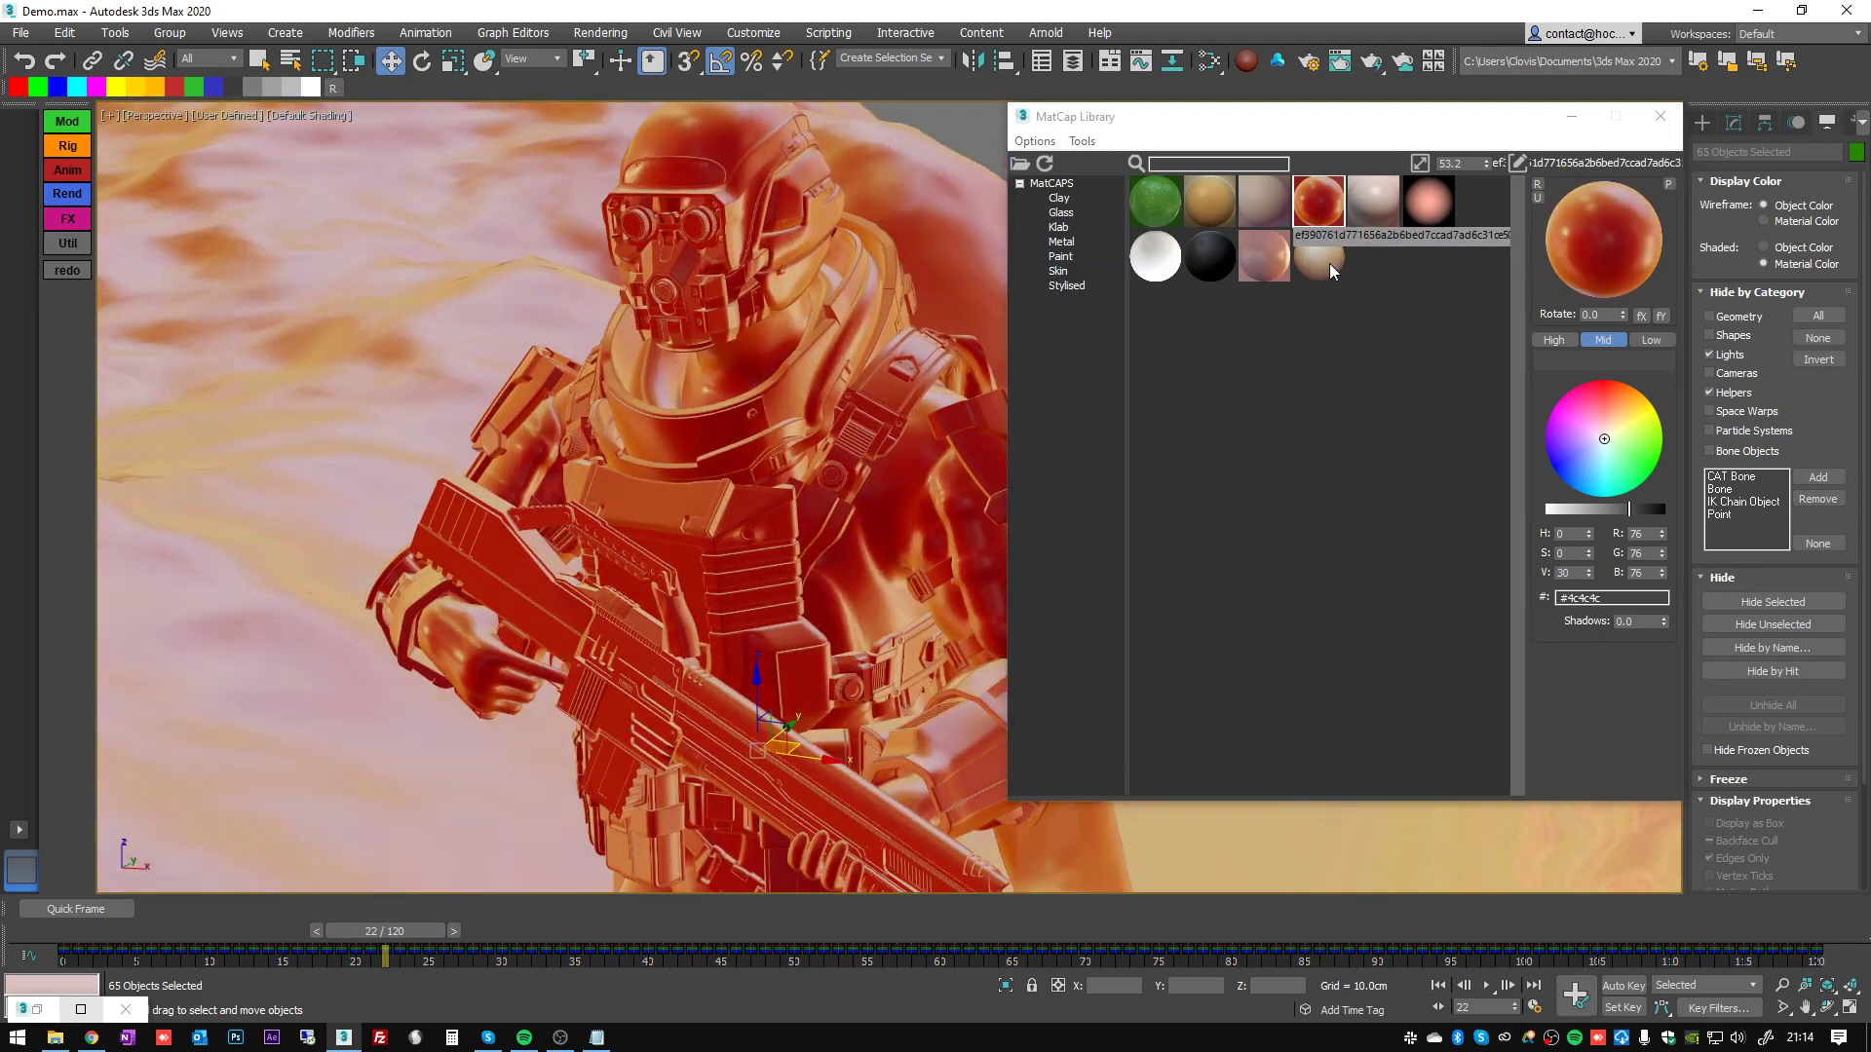
left_click(1321, 263)
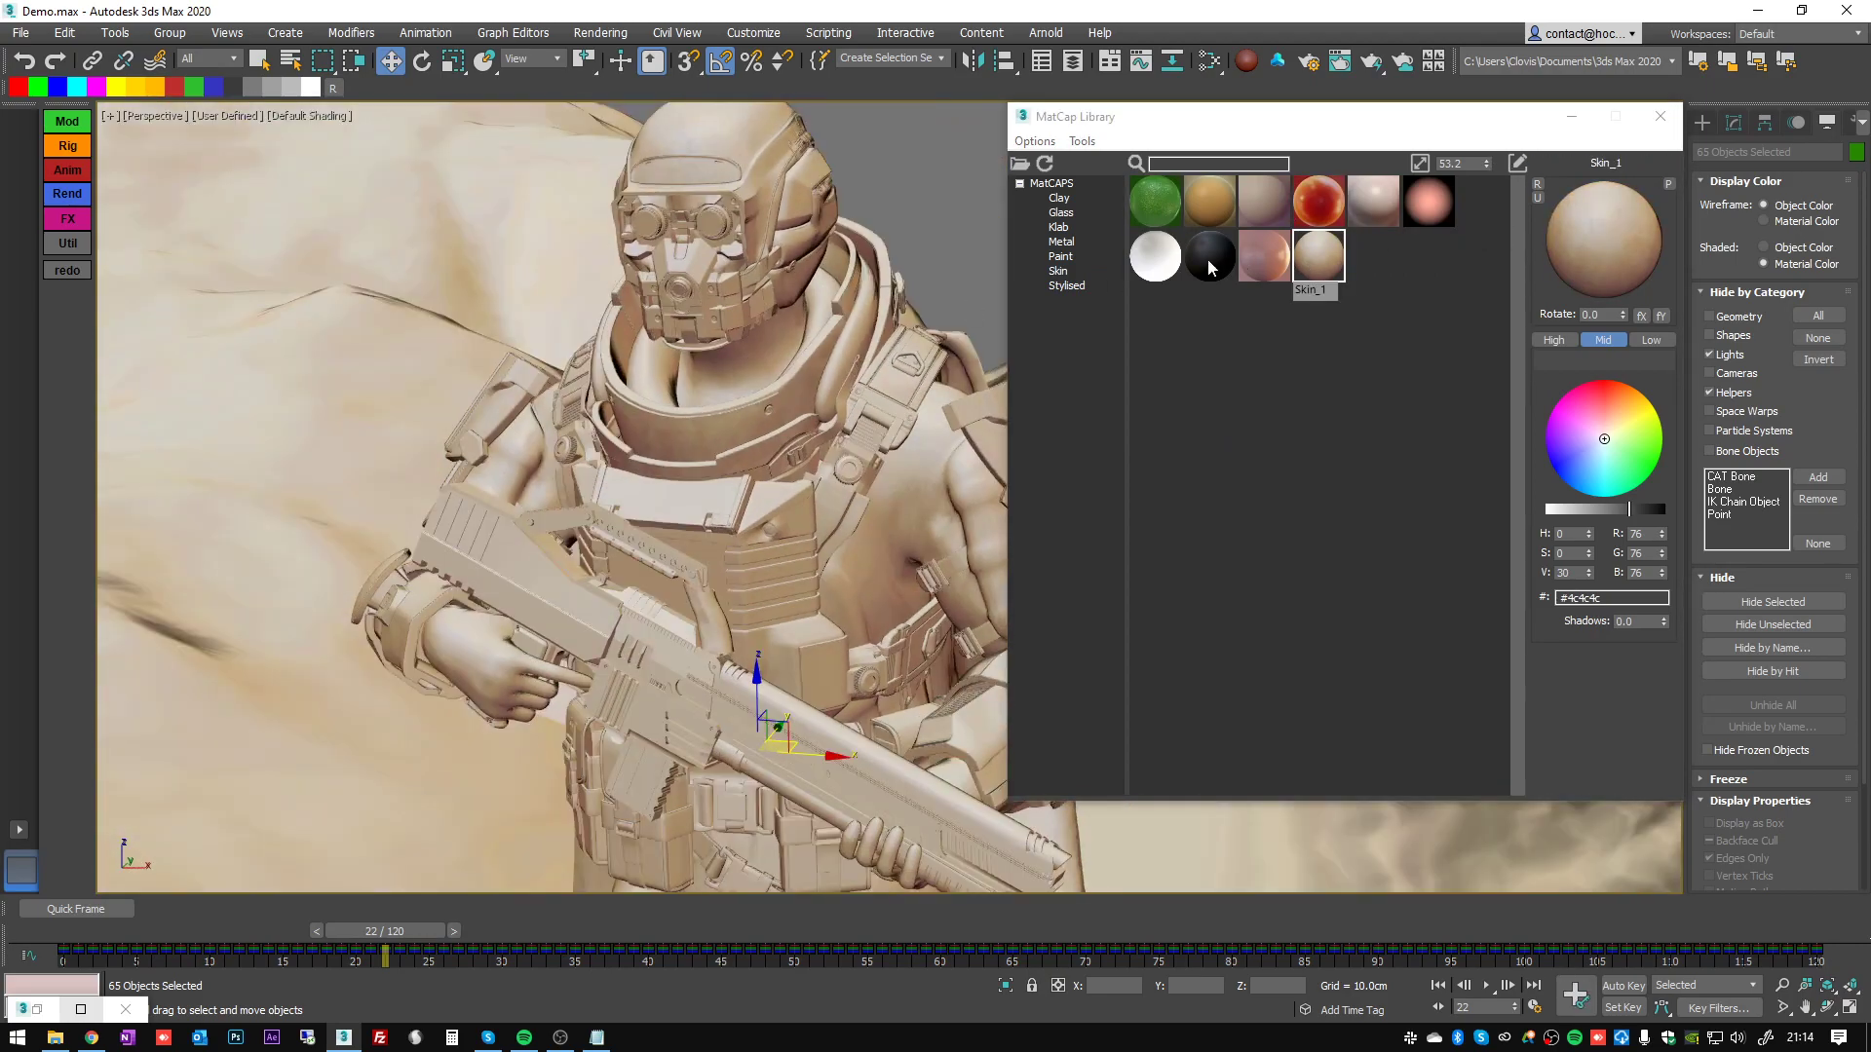
- Try the black matcap and then Gorilla-White from the Skin folder on the selected objects
left_click(1209, 257)
middle_click_drag(718, 384, 804, 328, "alt")
scroll(829, 312, "up", 3)
left_click(1155, 256)
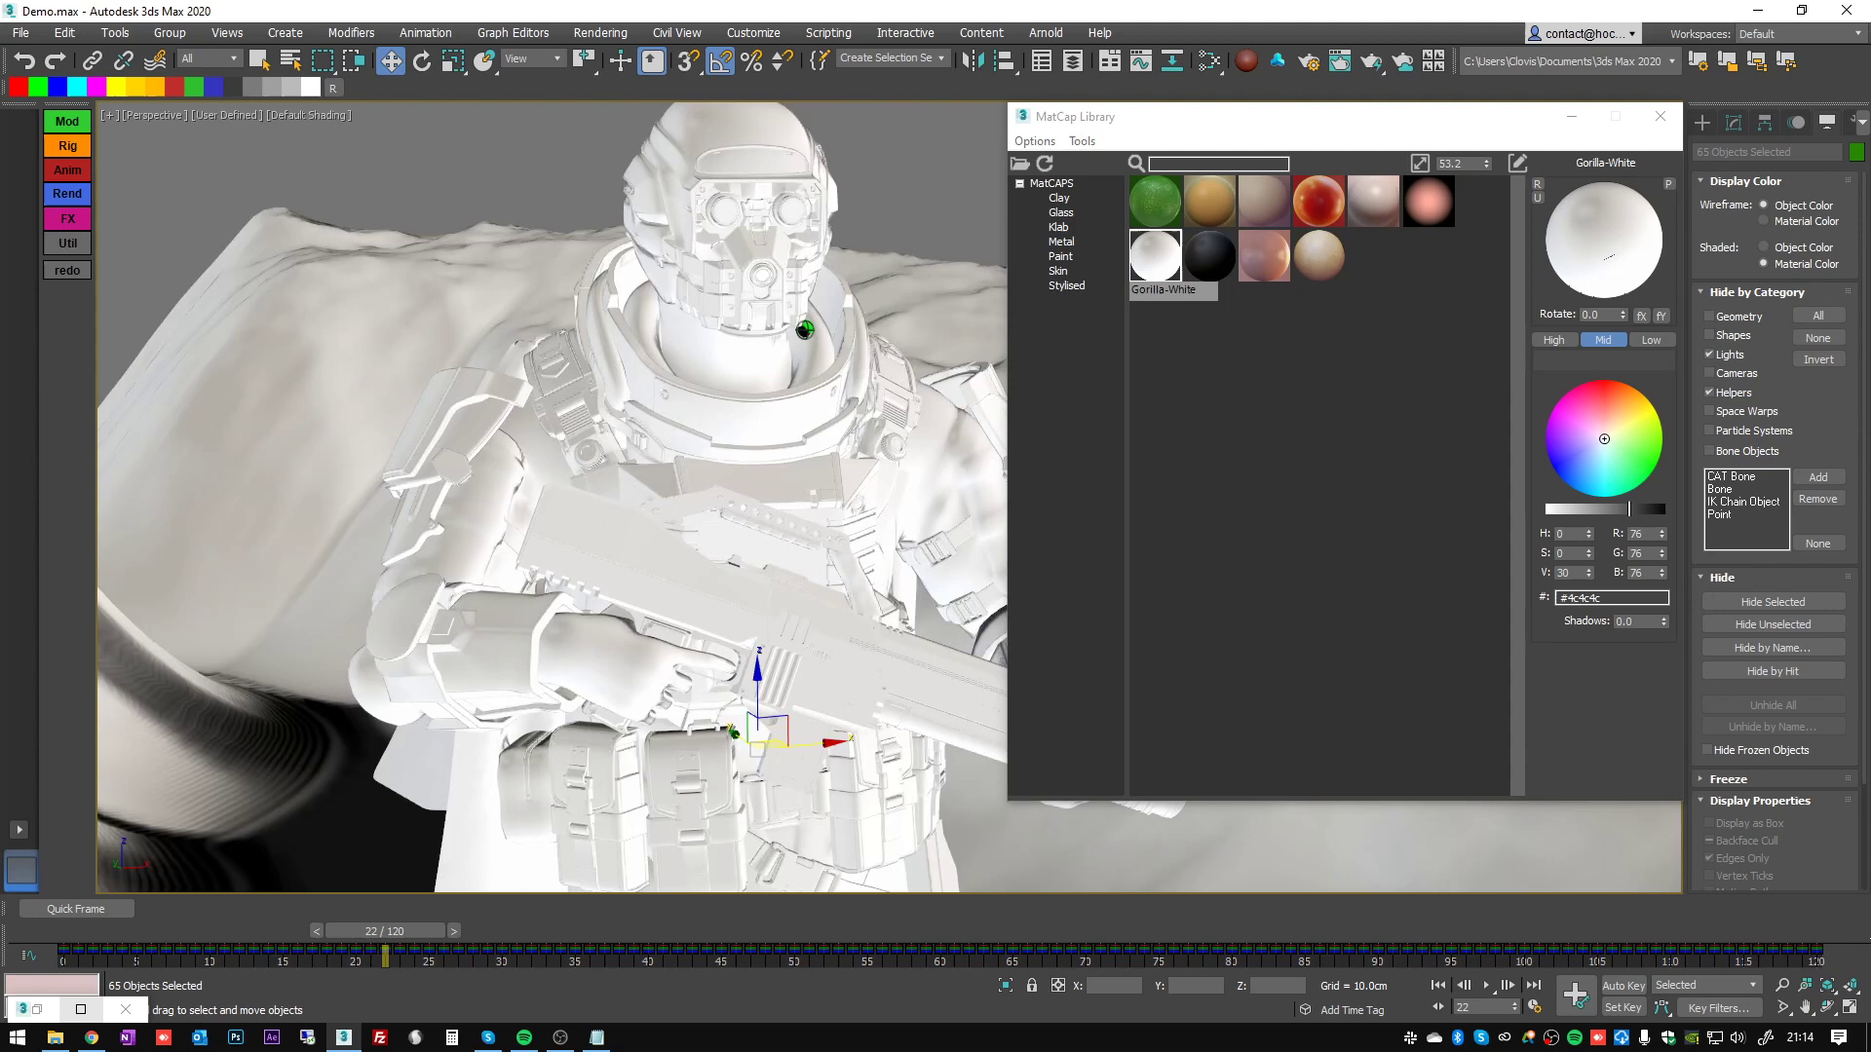
middle_click_drag(805, 330, 768, 359, "alt")
- Apply the MatCap_Toon2 matcap from the Stylised folder to the selected objects
left_click(1062, 287)
left_click(1272, 203)
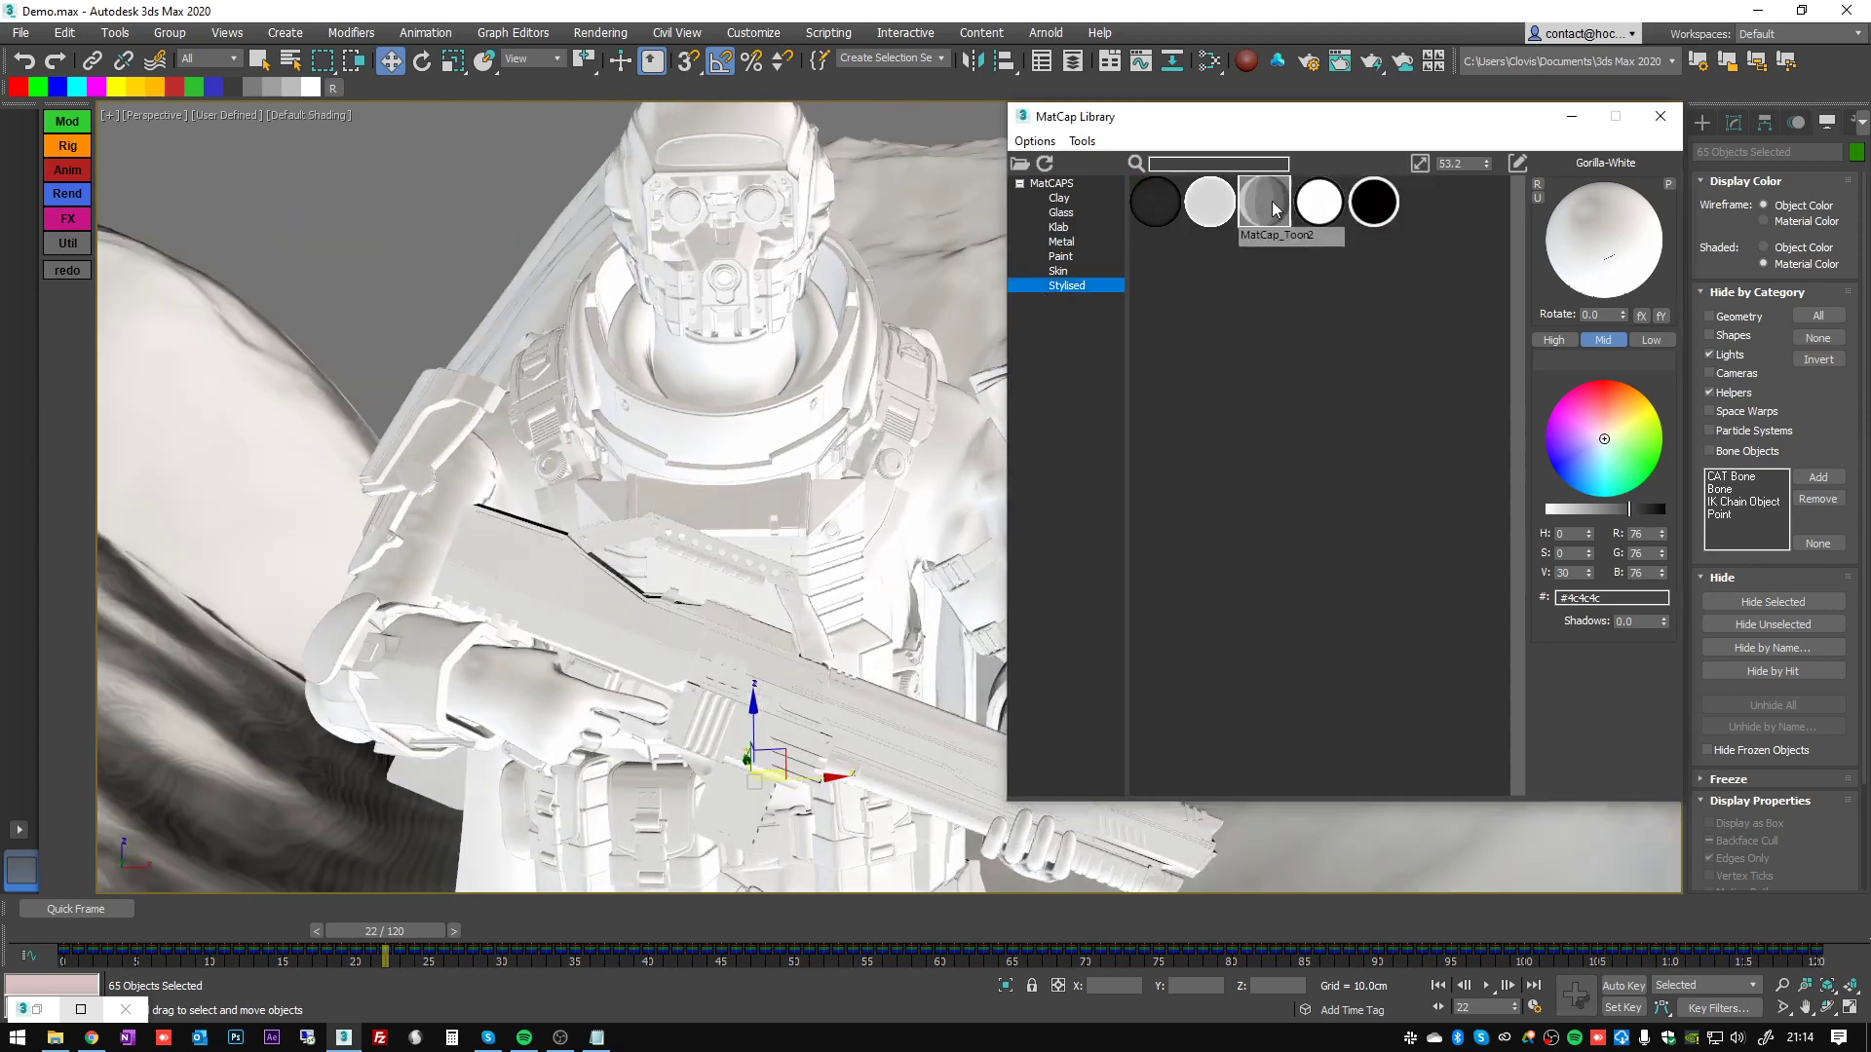
left_click(1274, 207)
scroll(714, 455, "down", 6)
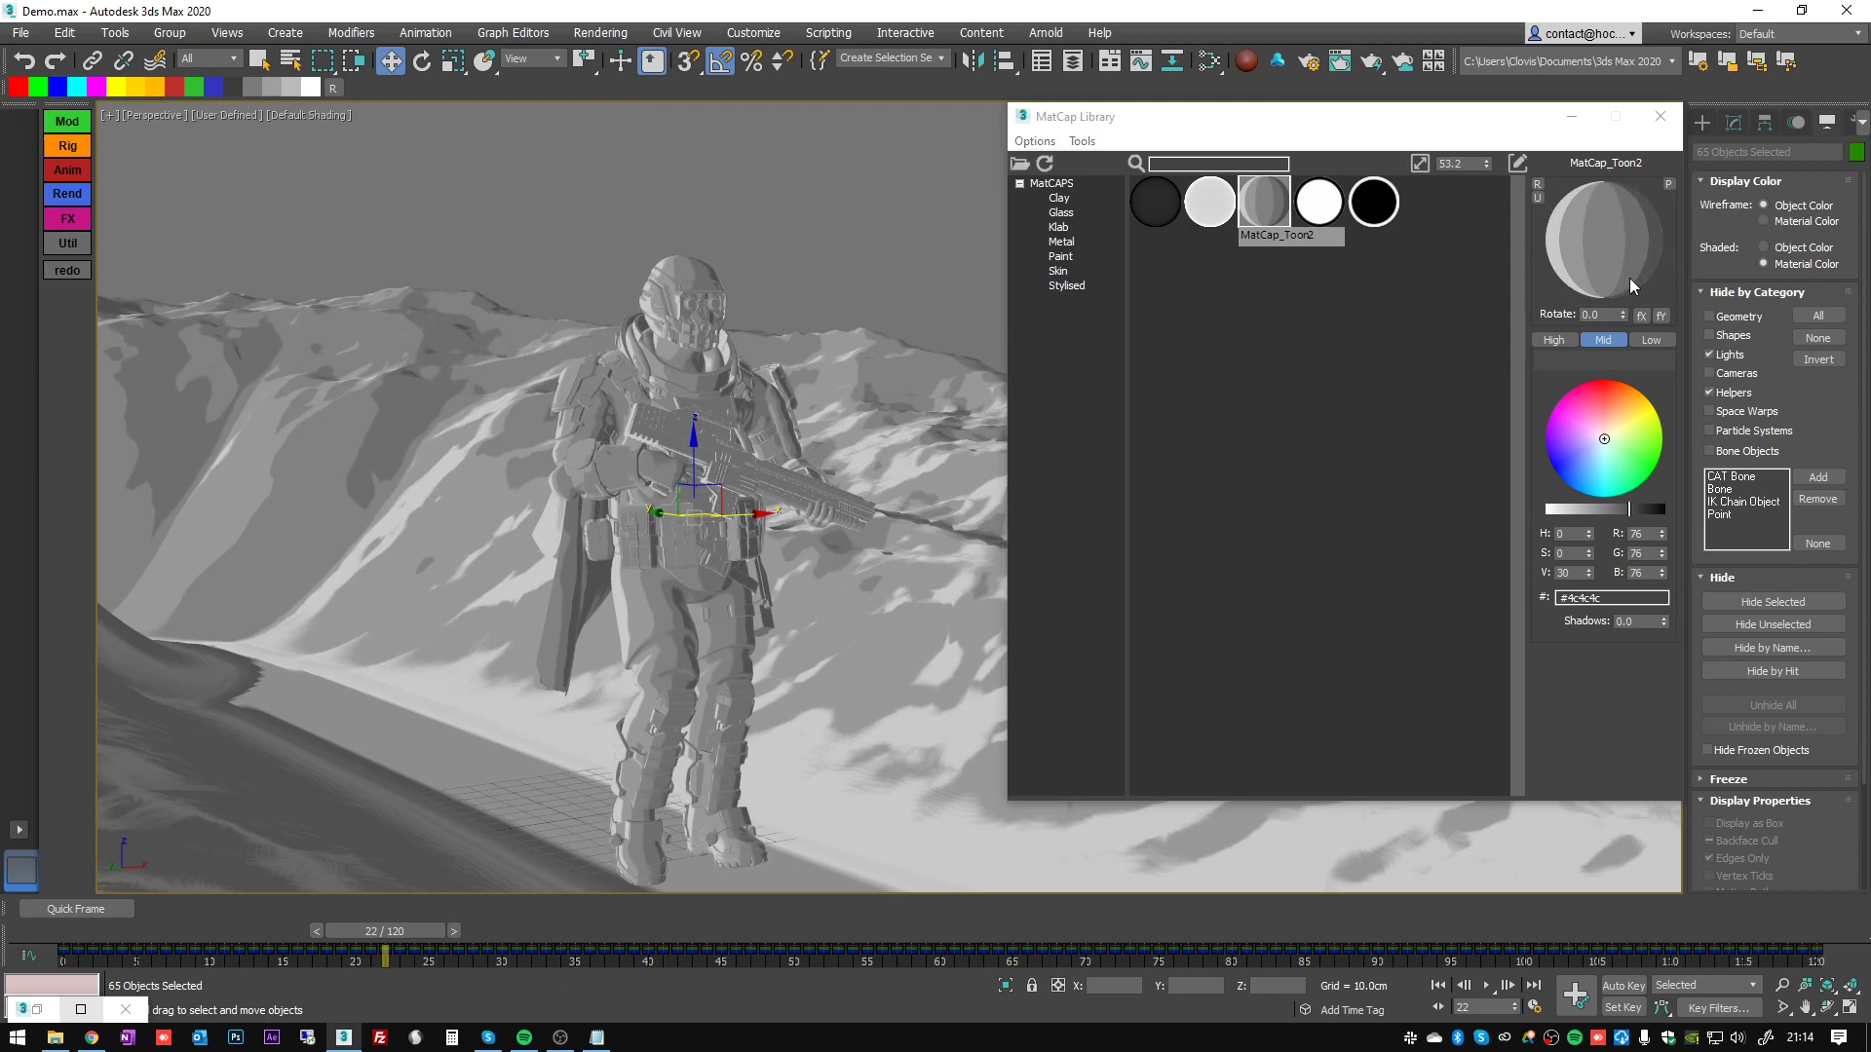
- Clear the selection, play the soldier's walk animation while viewing it from several angles, and stop at frame 33
left_click(761, 235)
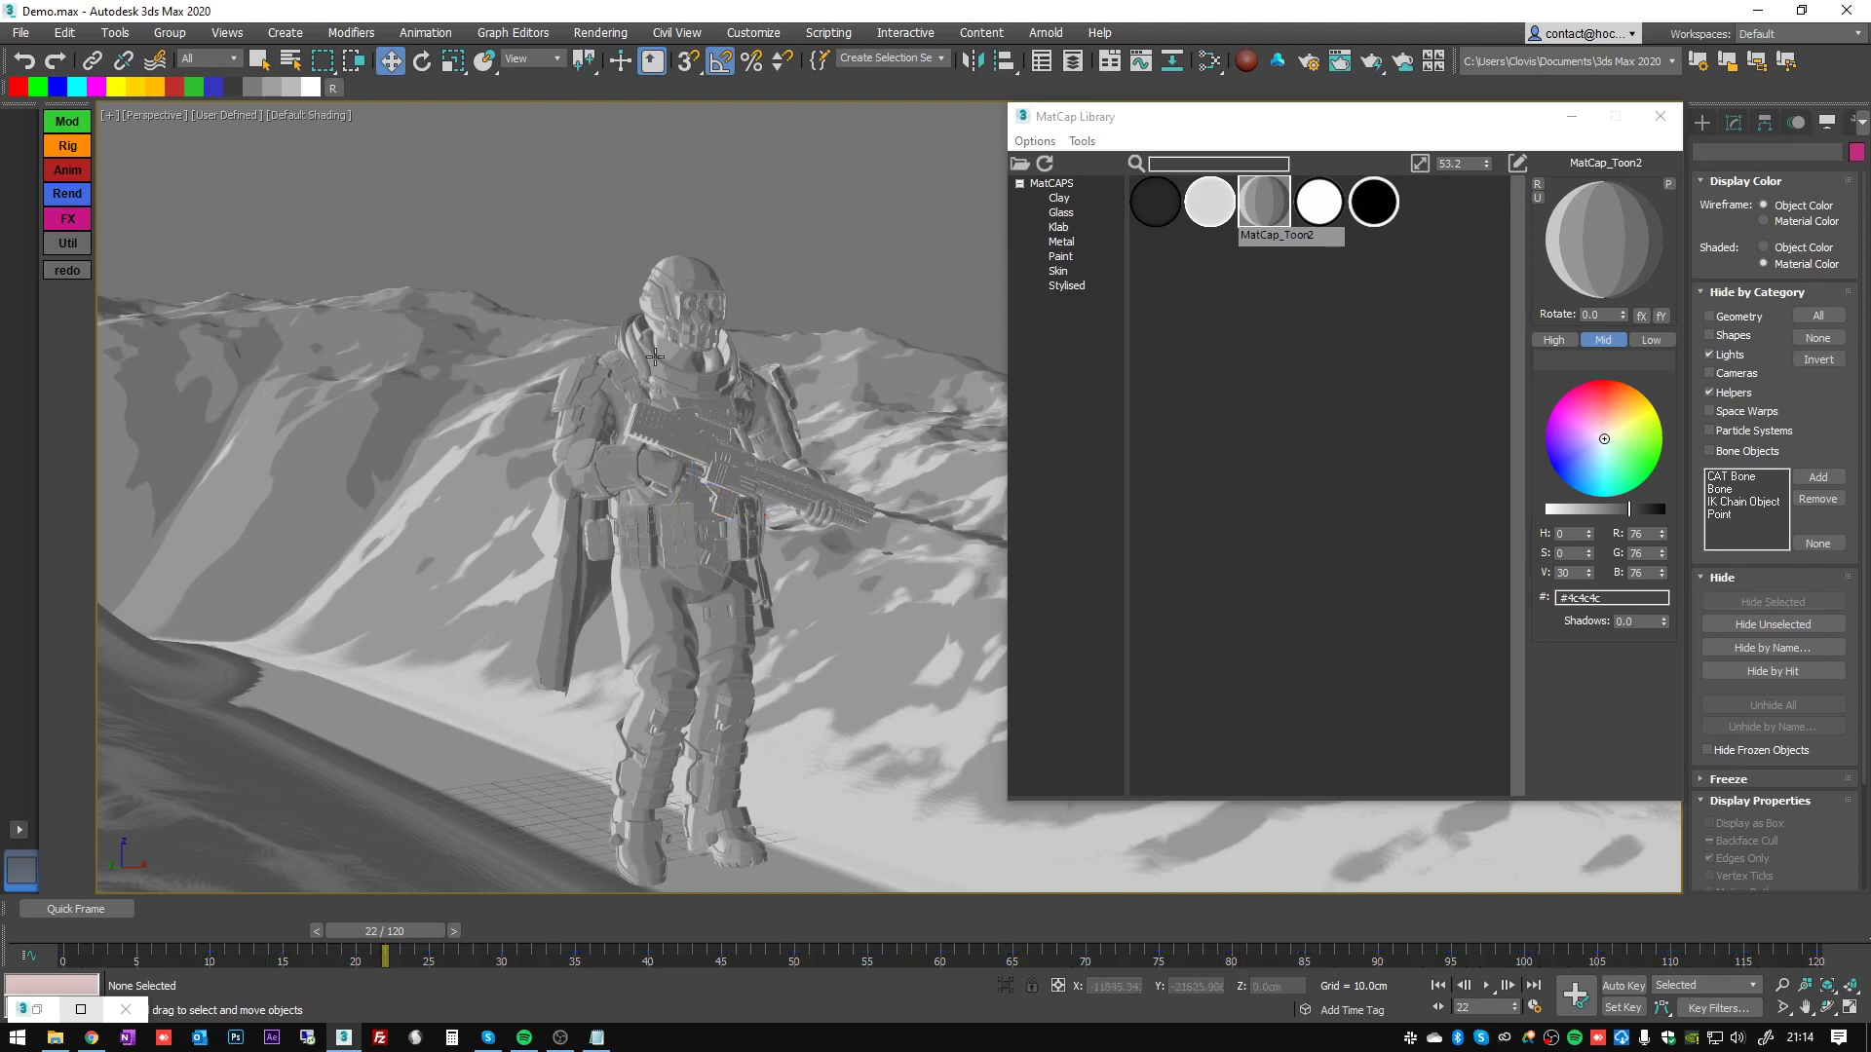
left_click(1485, 987)
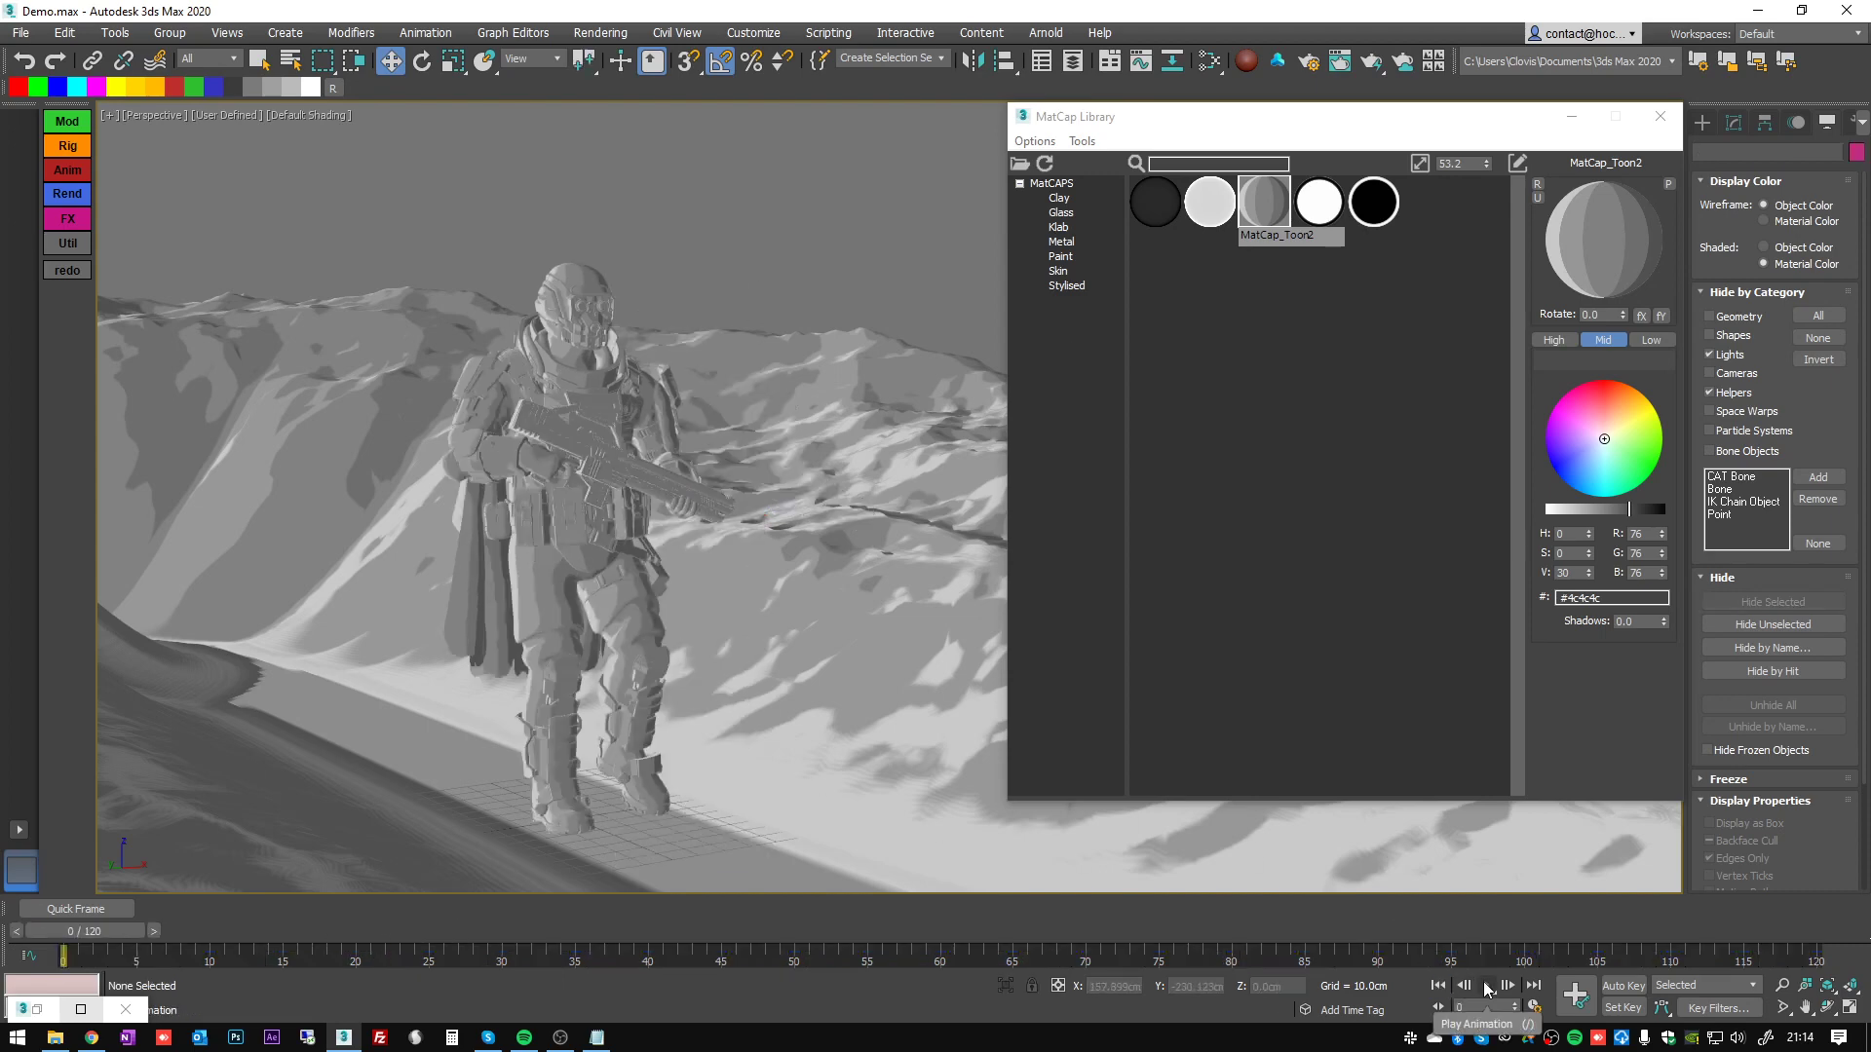
middle_click_drag(878, 614, 735, 542, "alt")
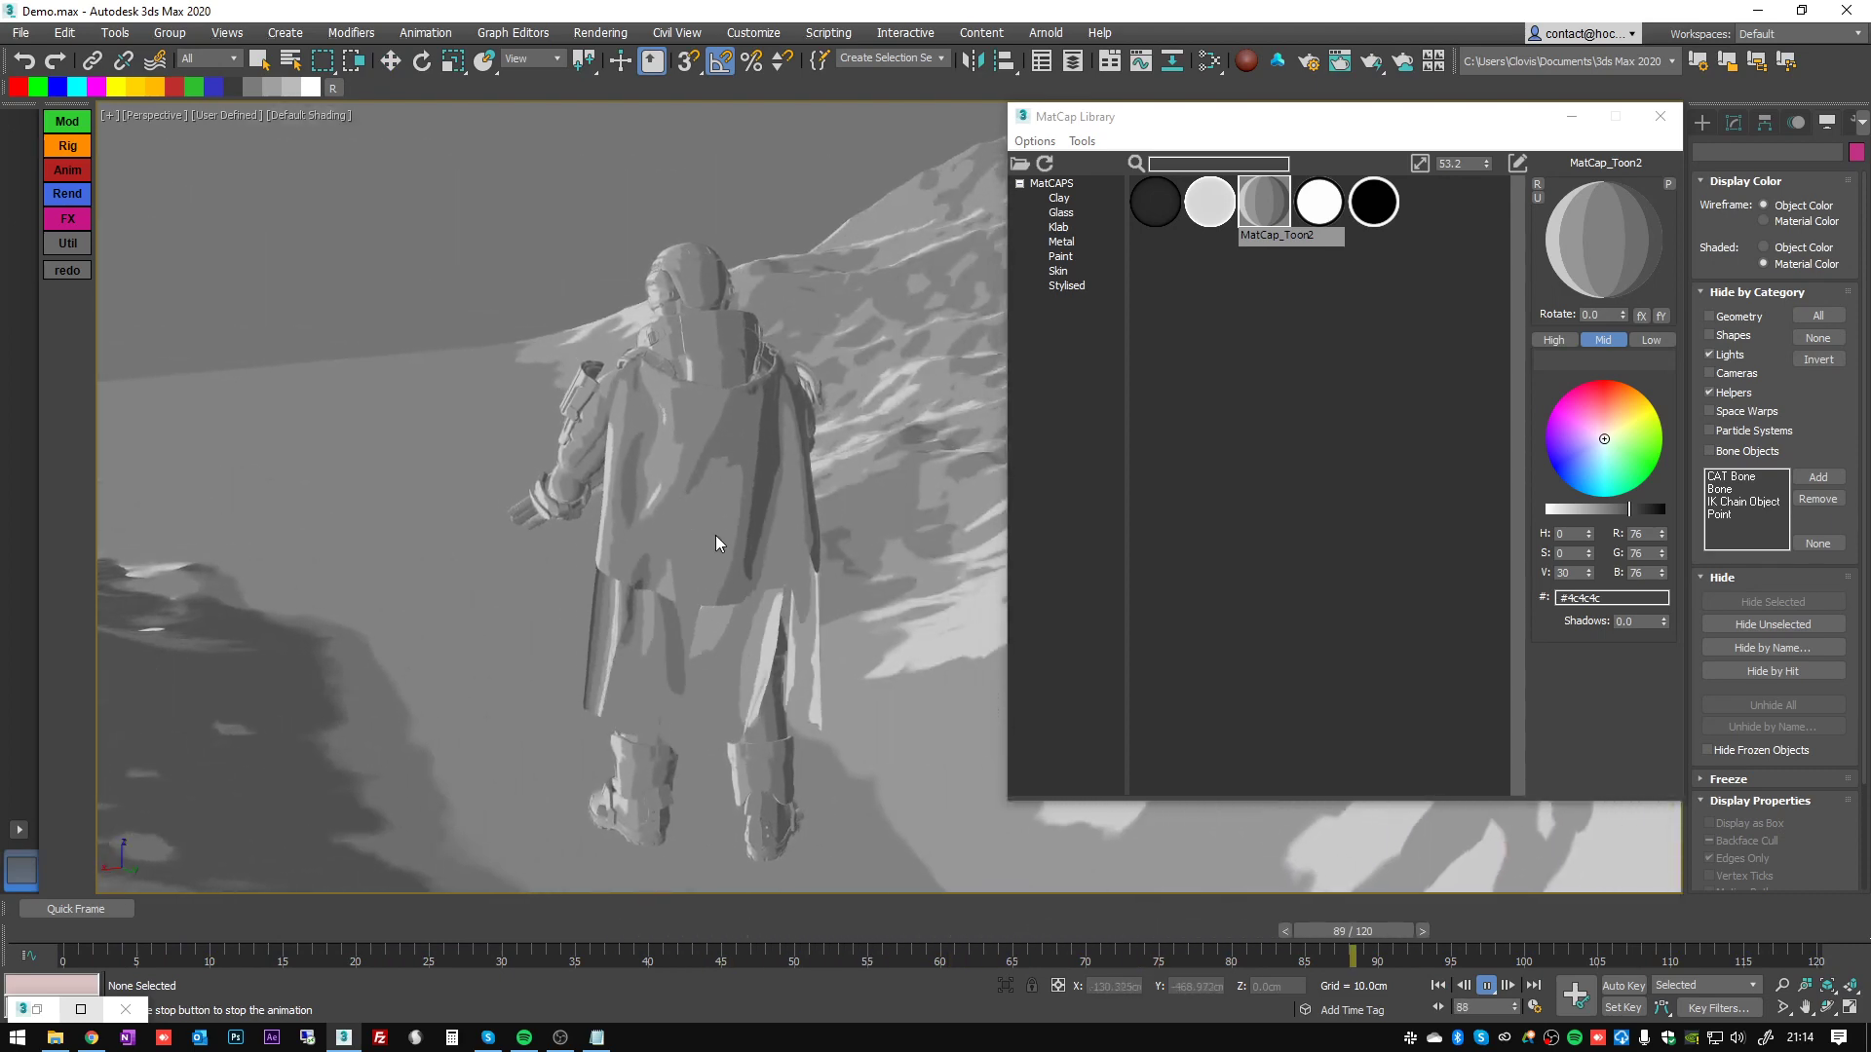
mouse_move(608, 548)
middle_mouse_down("alt")
mouse_move(840, 538)
mouse_move(435, 480)
mouse_move(618, 532)
mouse_move(597, 565)
middle_mouse_up("alt")
left_click(542, 932)
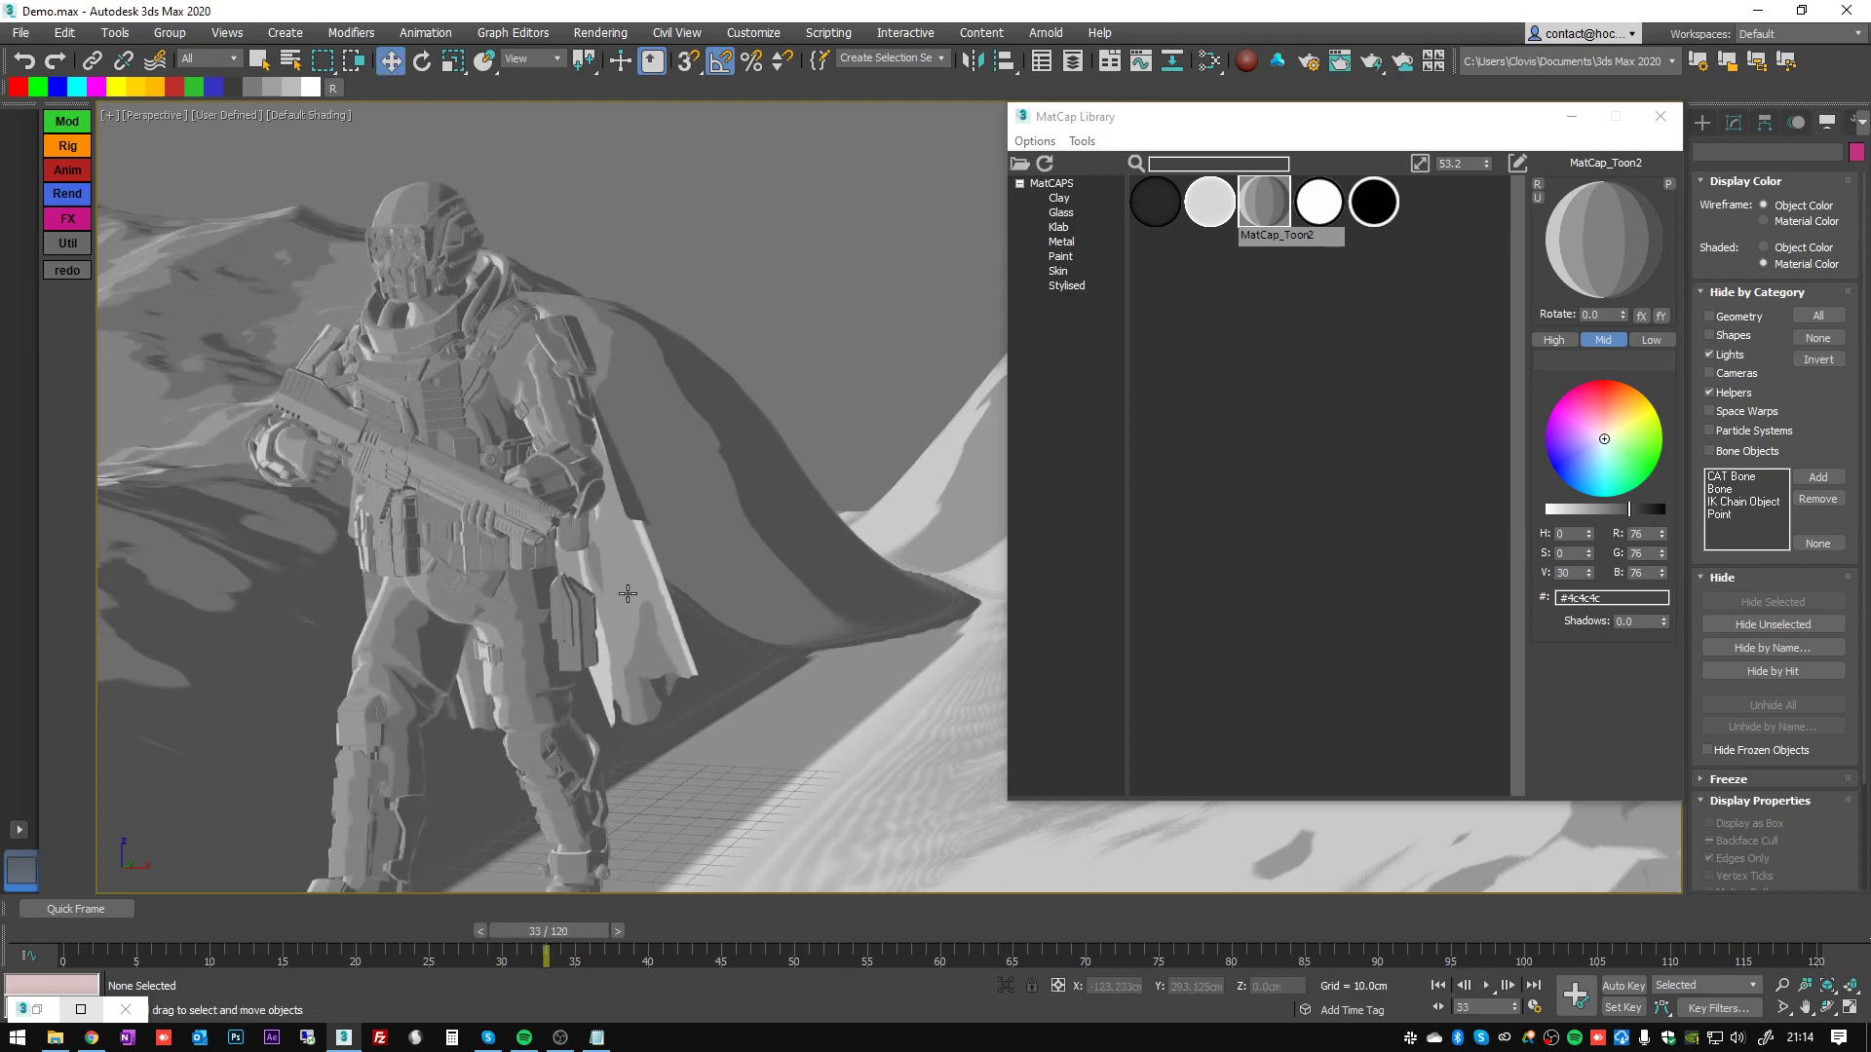
- Select the soldier and terrain objects and colour their matcap materials from their wire colours
scroll(735, 308, "down", 3)
left_click_drag(770, 231, 341, 810)
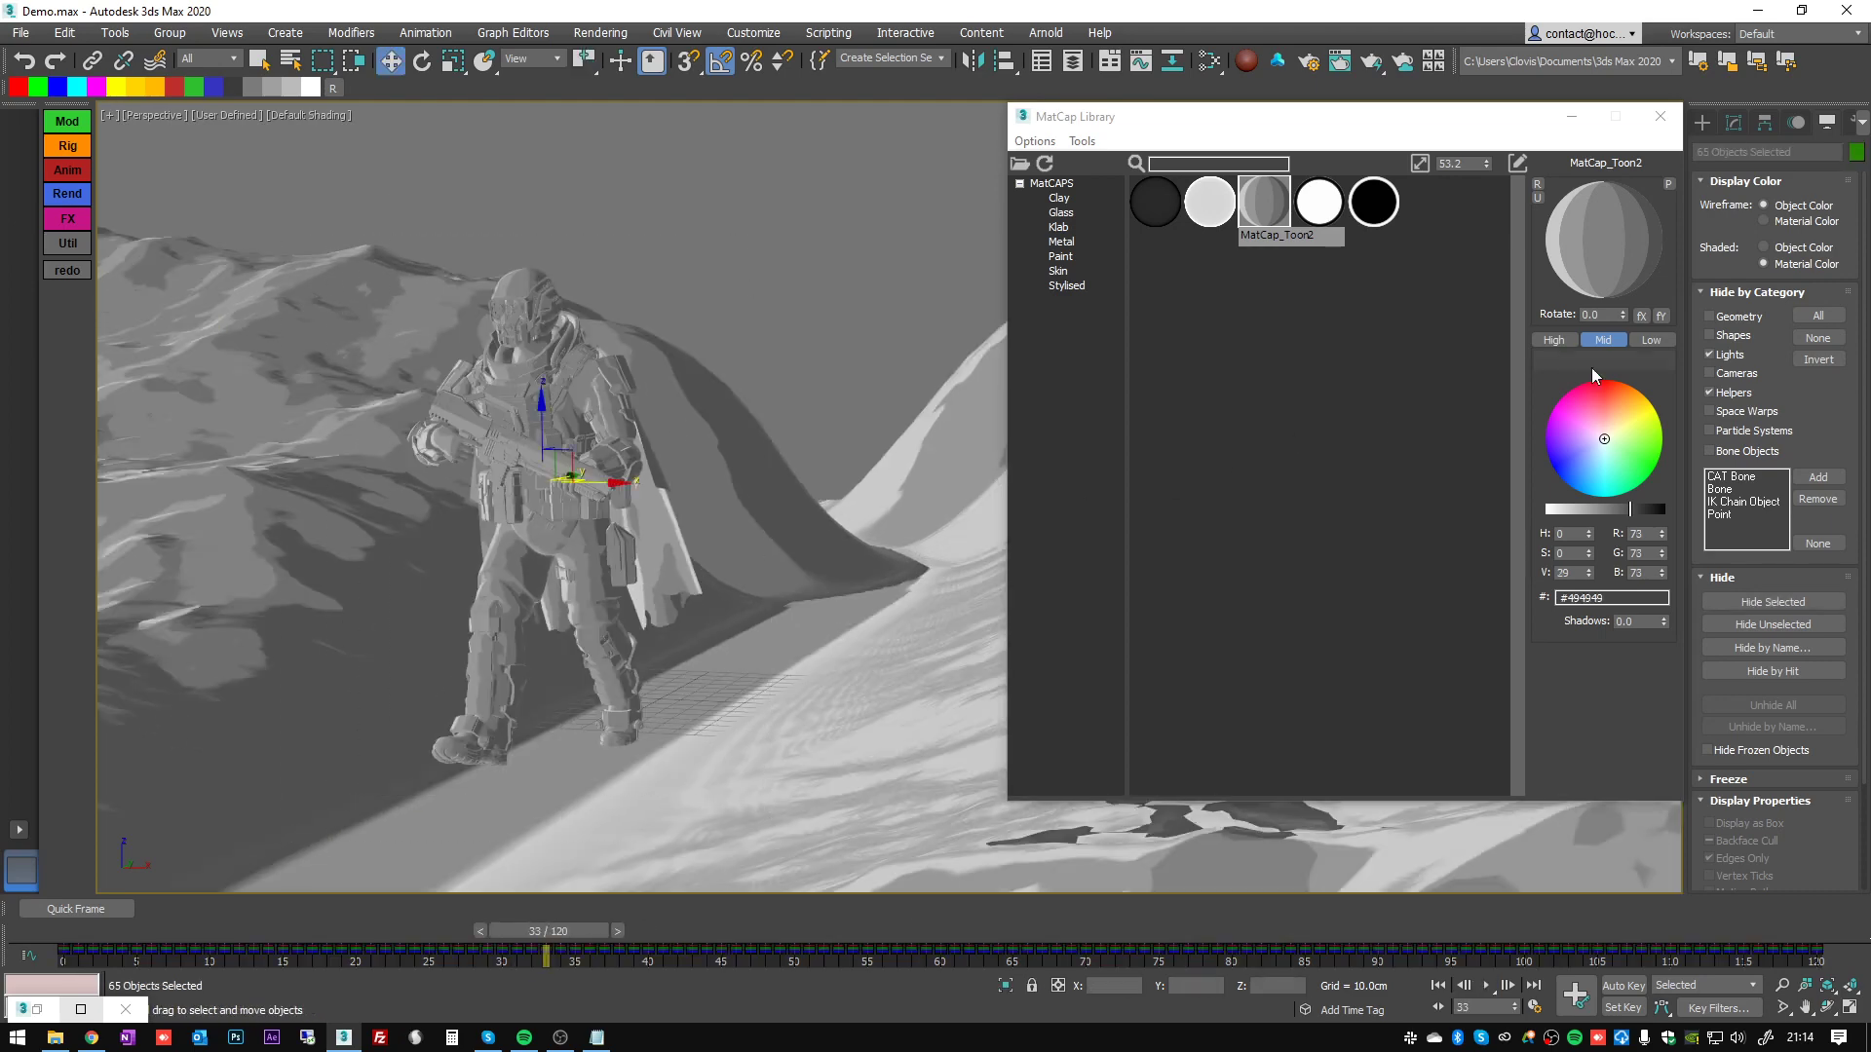
mouse_move(1598, 428)
left_mouse_down()
mouse_move(1616, 435)
mouse_move(1600, 443)
left_mouse_up()
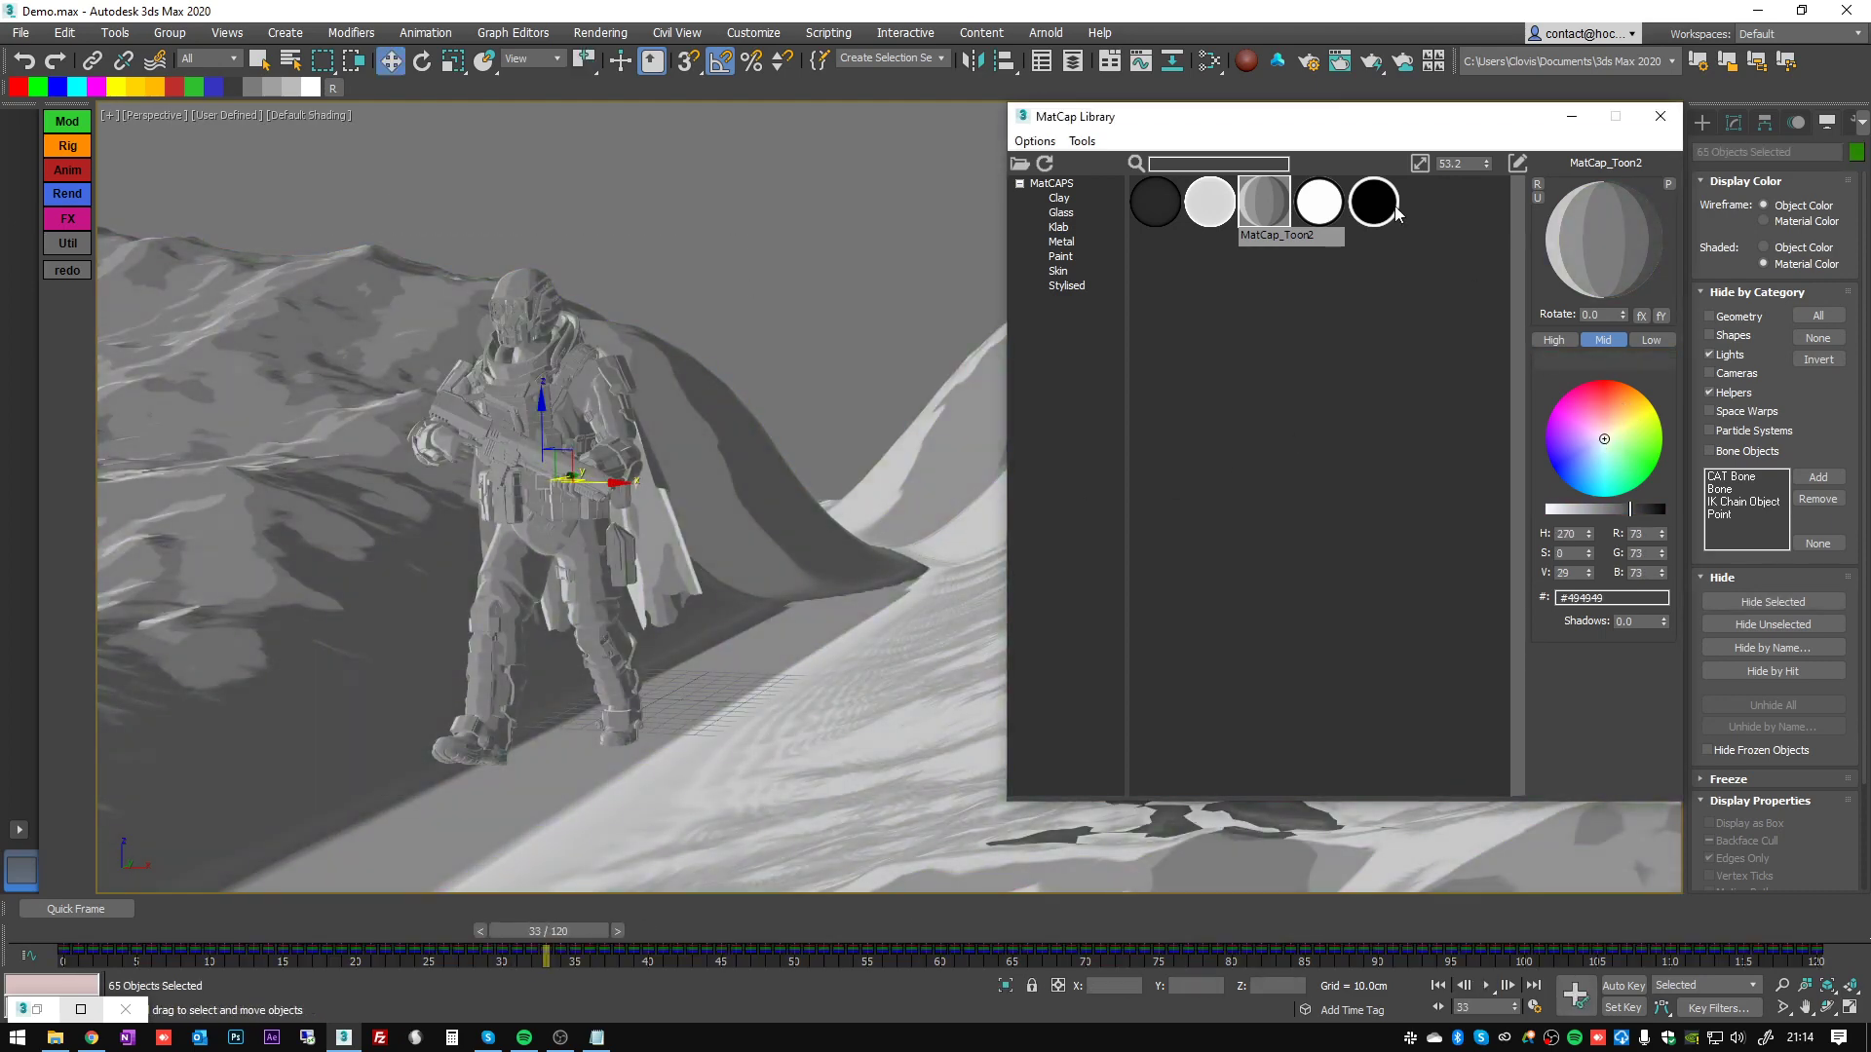
left_click(1080, 141)
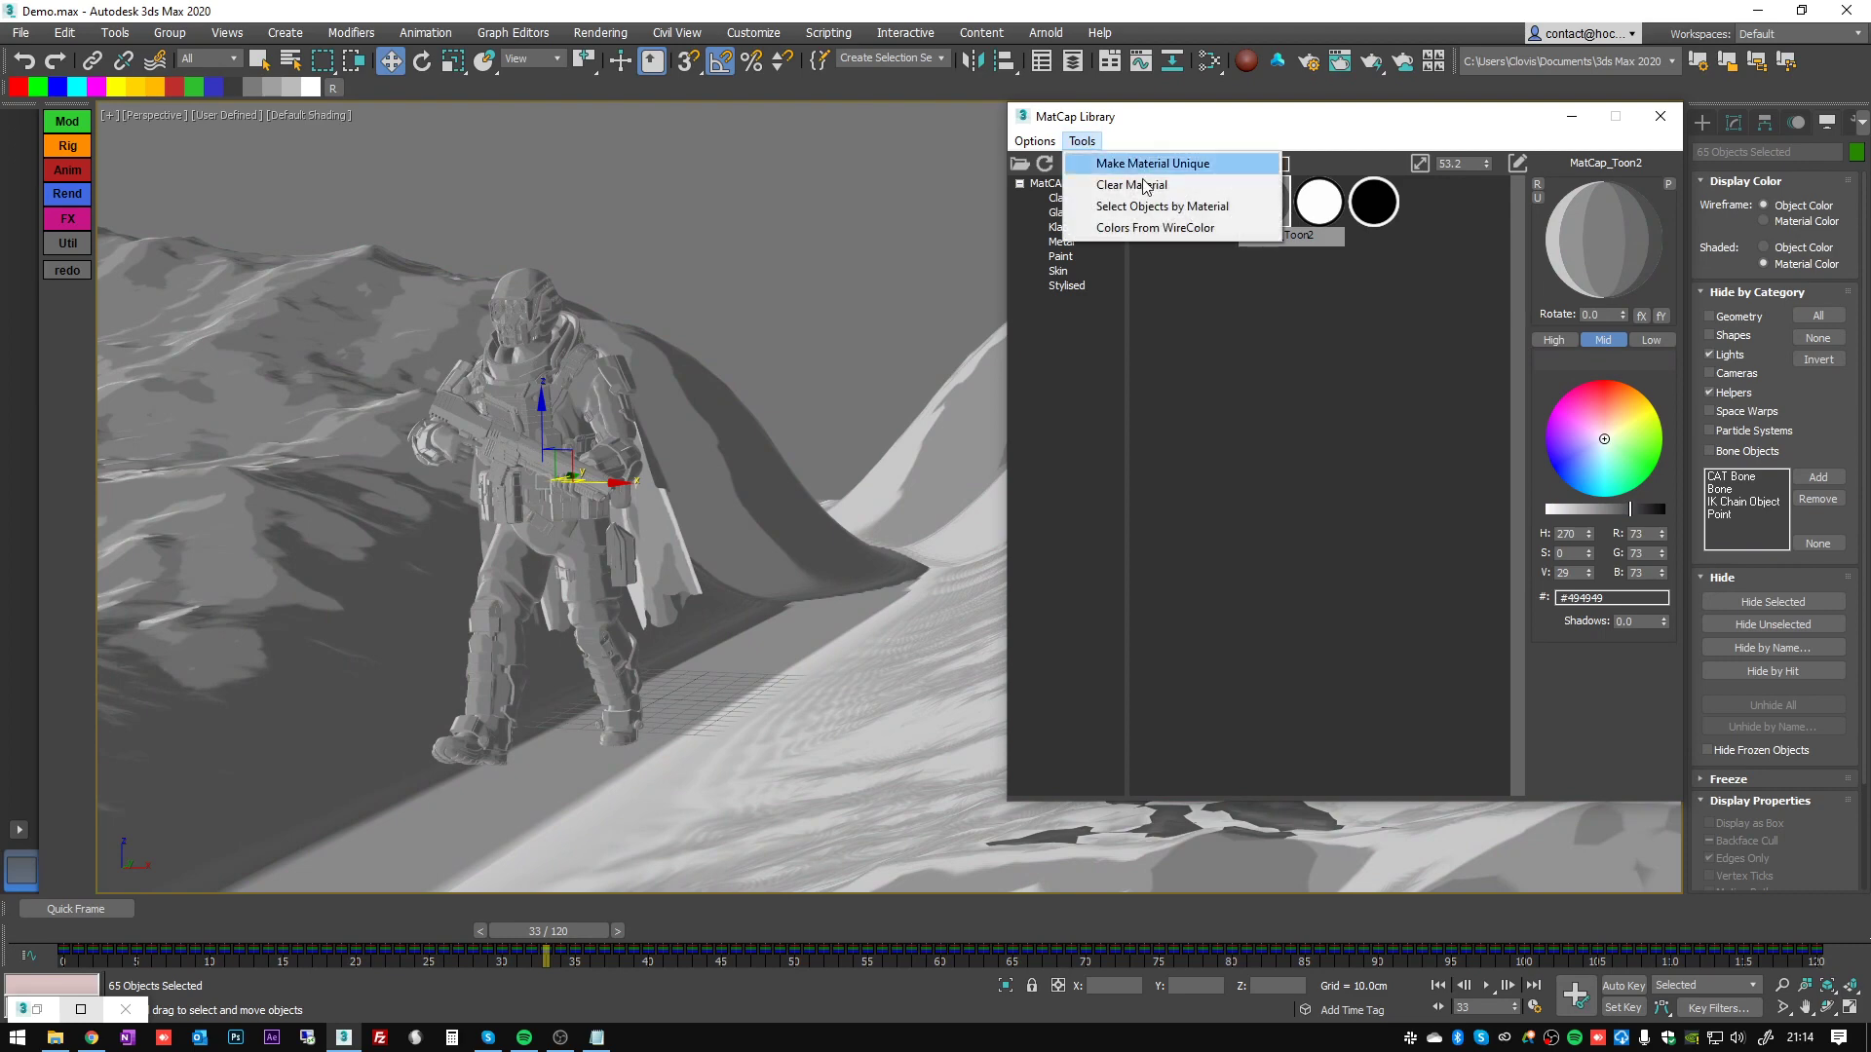
left_click(1173, 230)
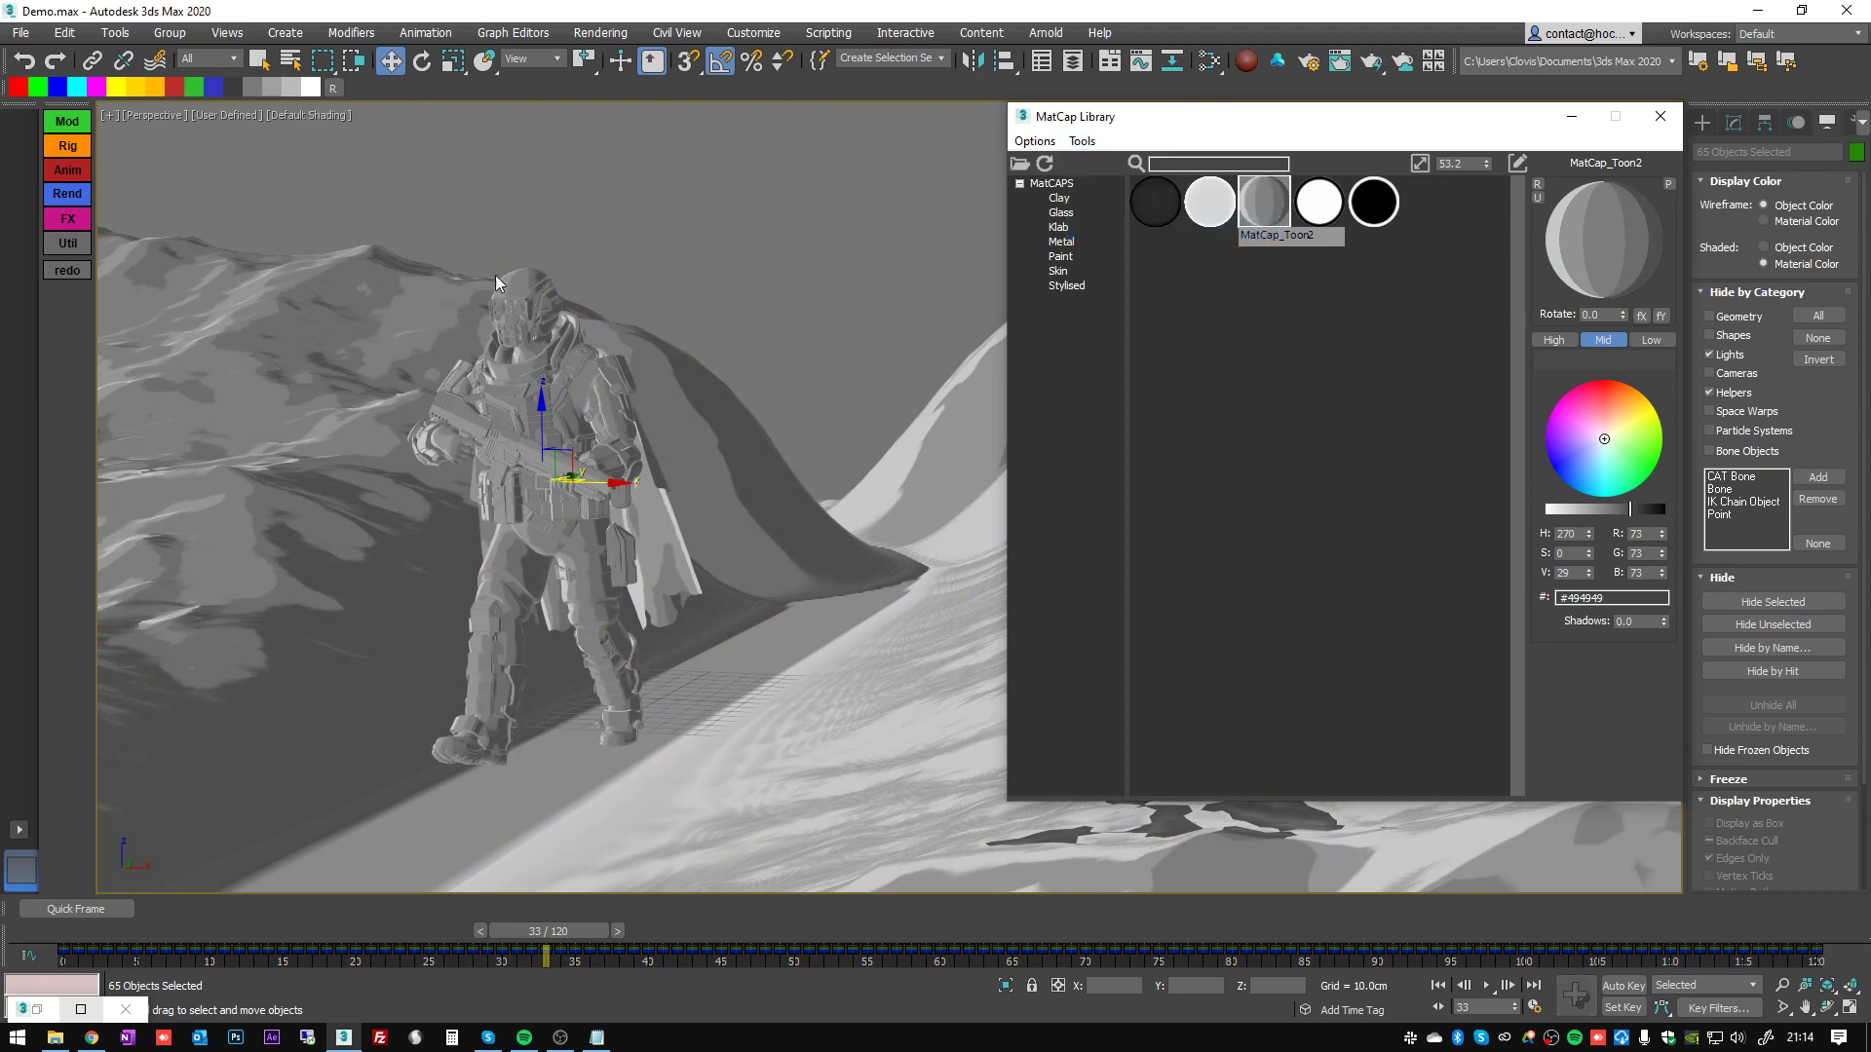
scroll(515, 395, "up", 5)
middle_click_drag(570, 373, 694, 462, "alt")
scroll(717, 487, "down", 5)
scroll(731, 466, "up", 4)
scroll(695, 462, "up", 3)
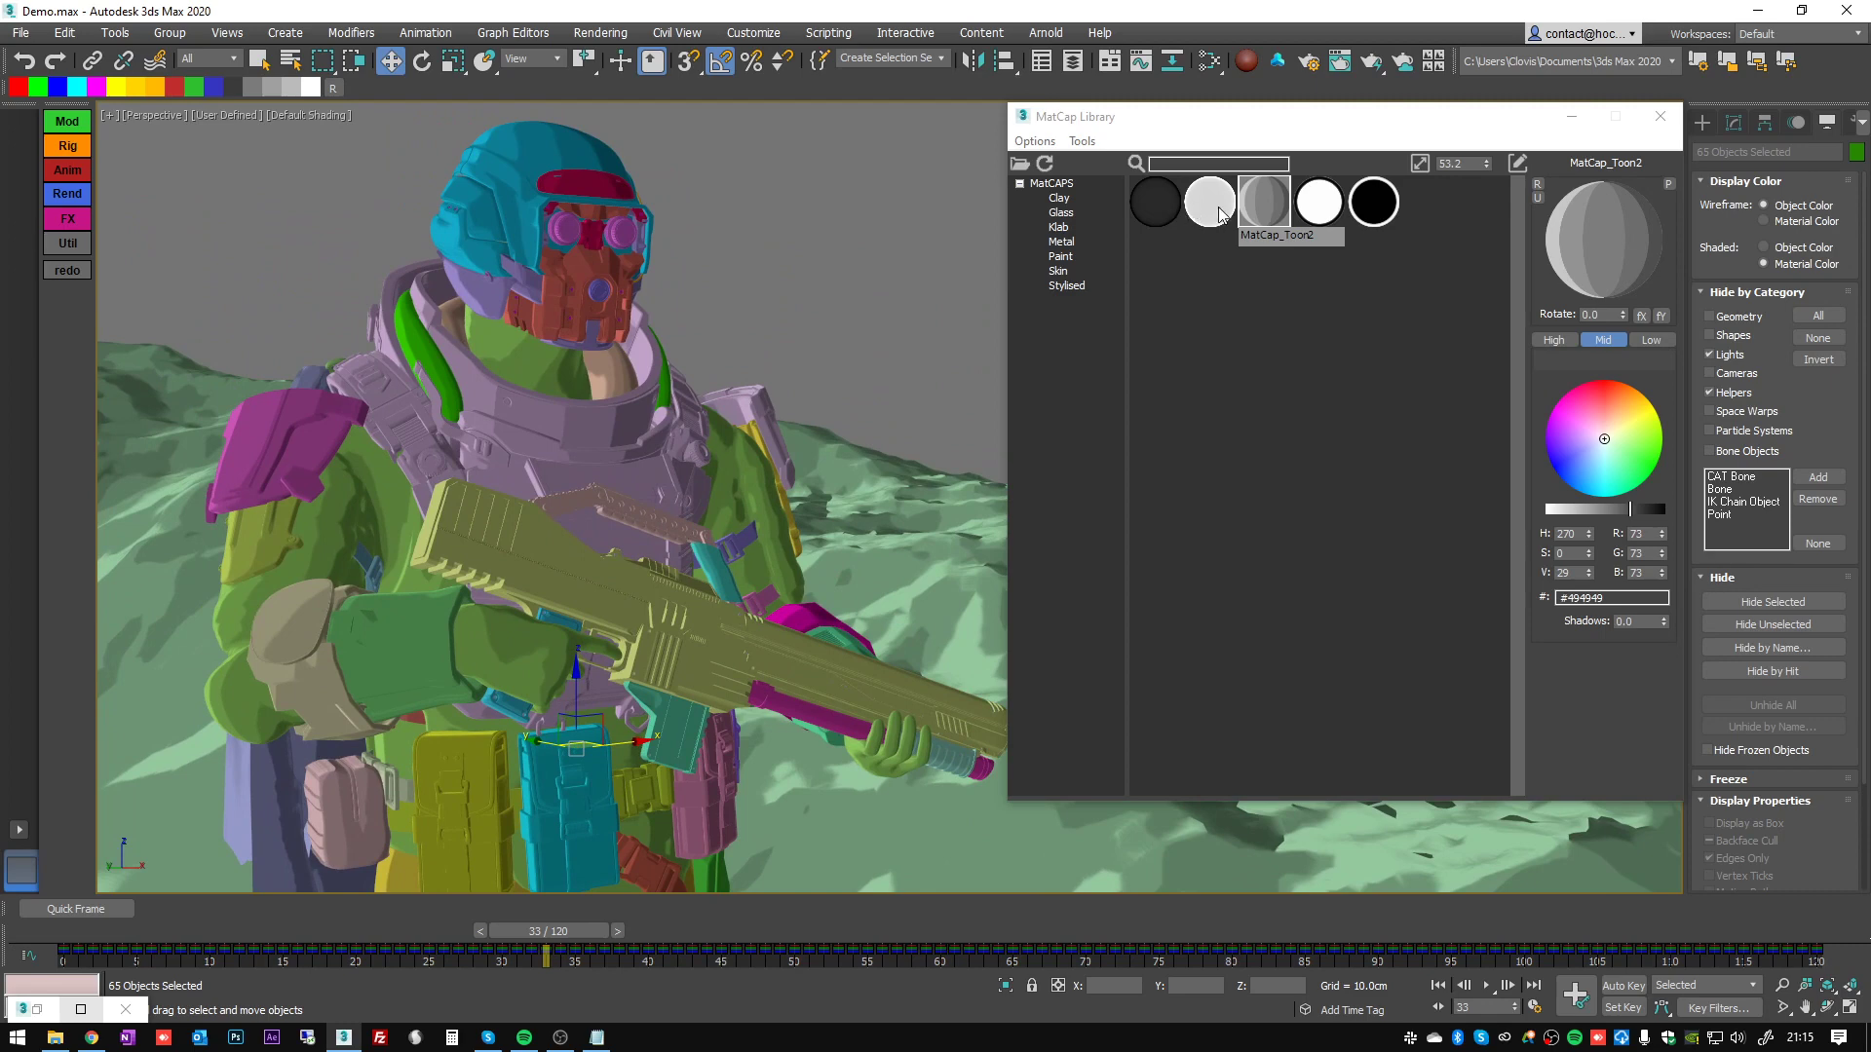
- Try the FlatSketch-Black matcap from the Stylised folder and then test_09 from the Klab folder on the selected objects
left_click(1160, 204)
middle_click_drag(836, 314, 830, 326, "alt")
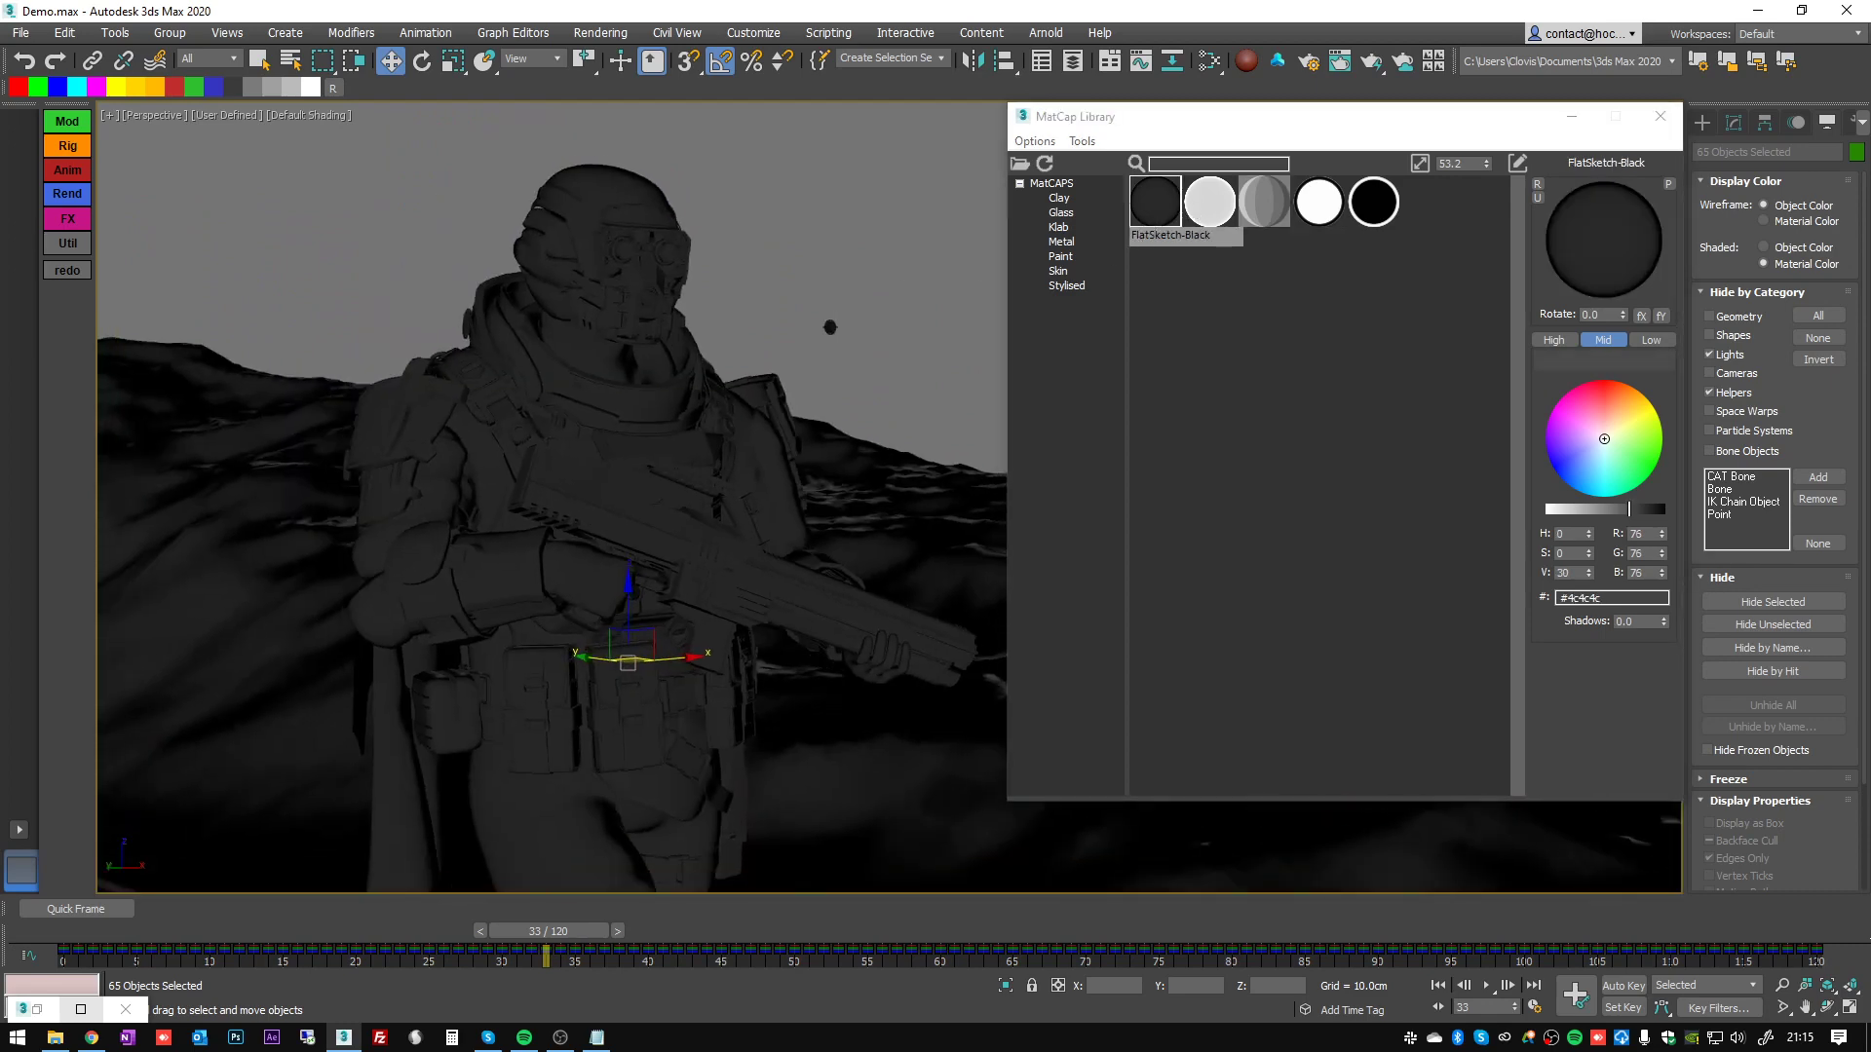
left_click(1058, 228)
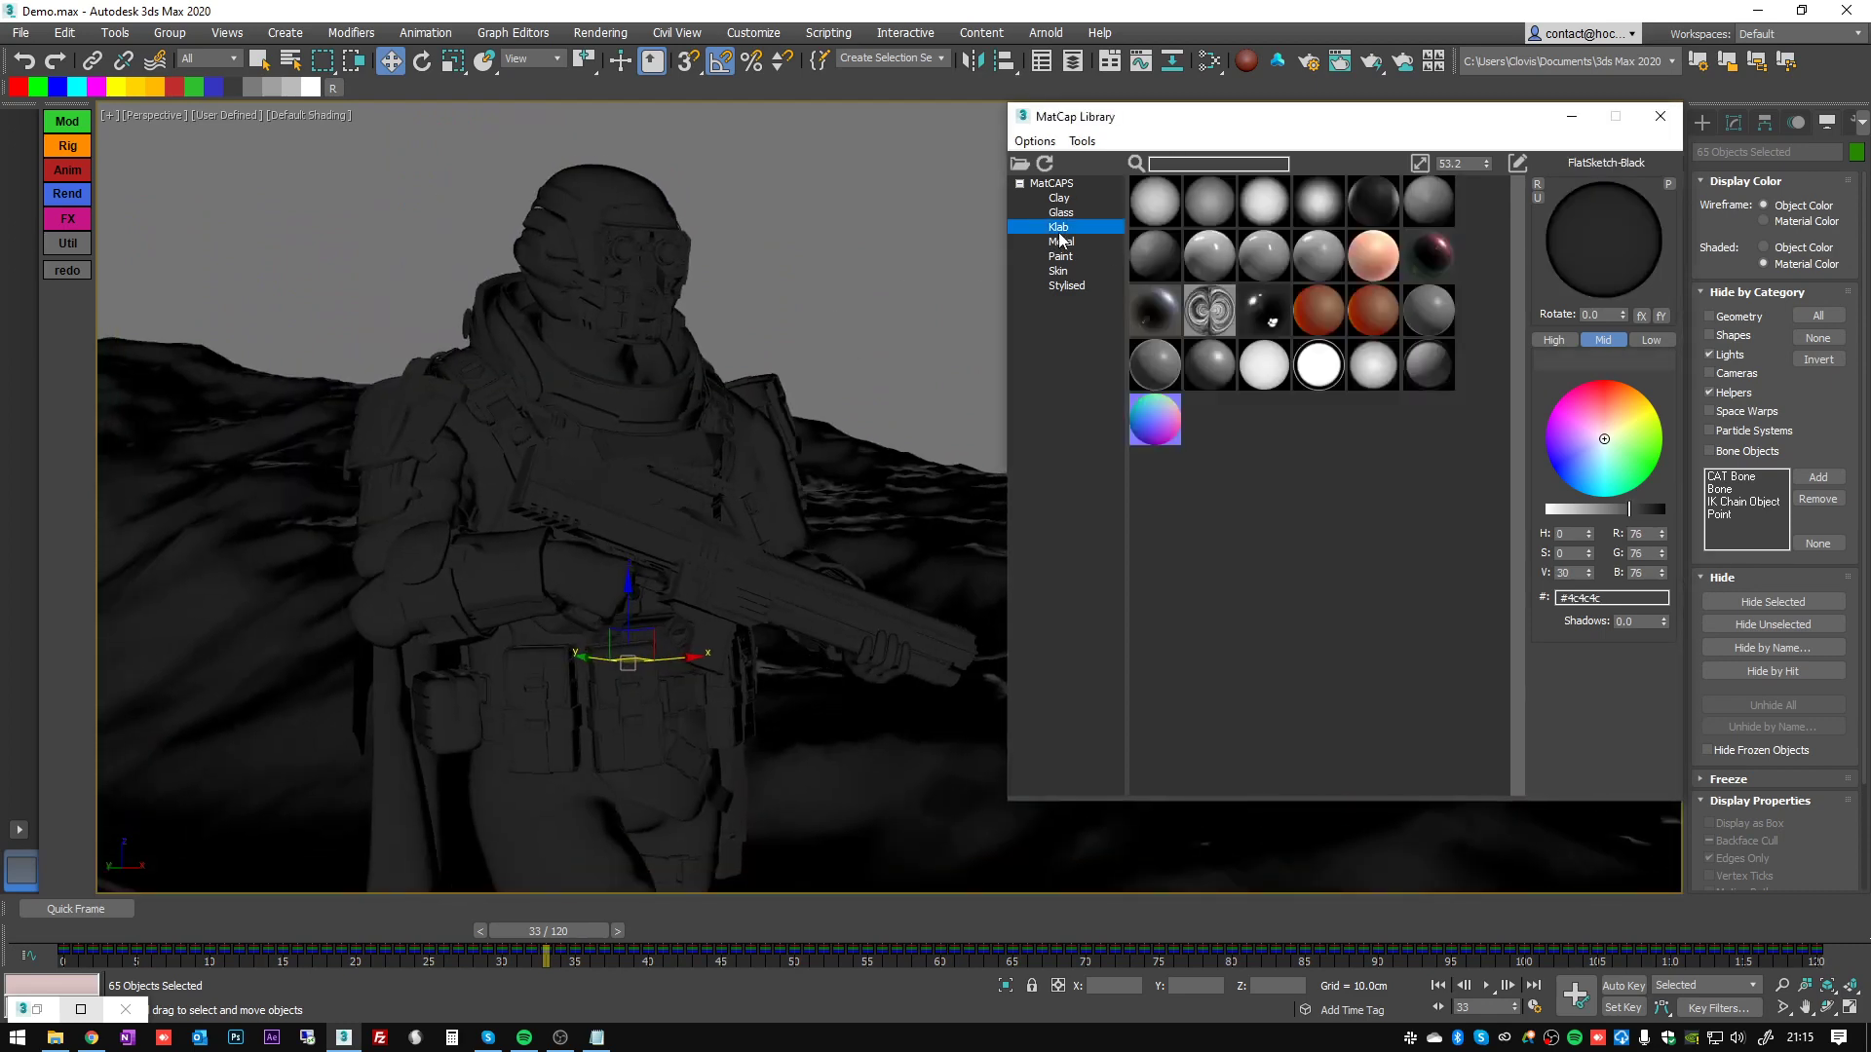
left_click(1214, 367)
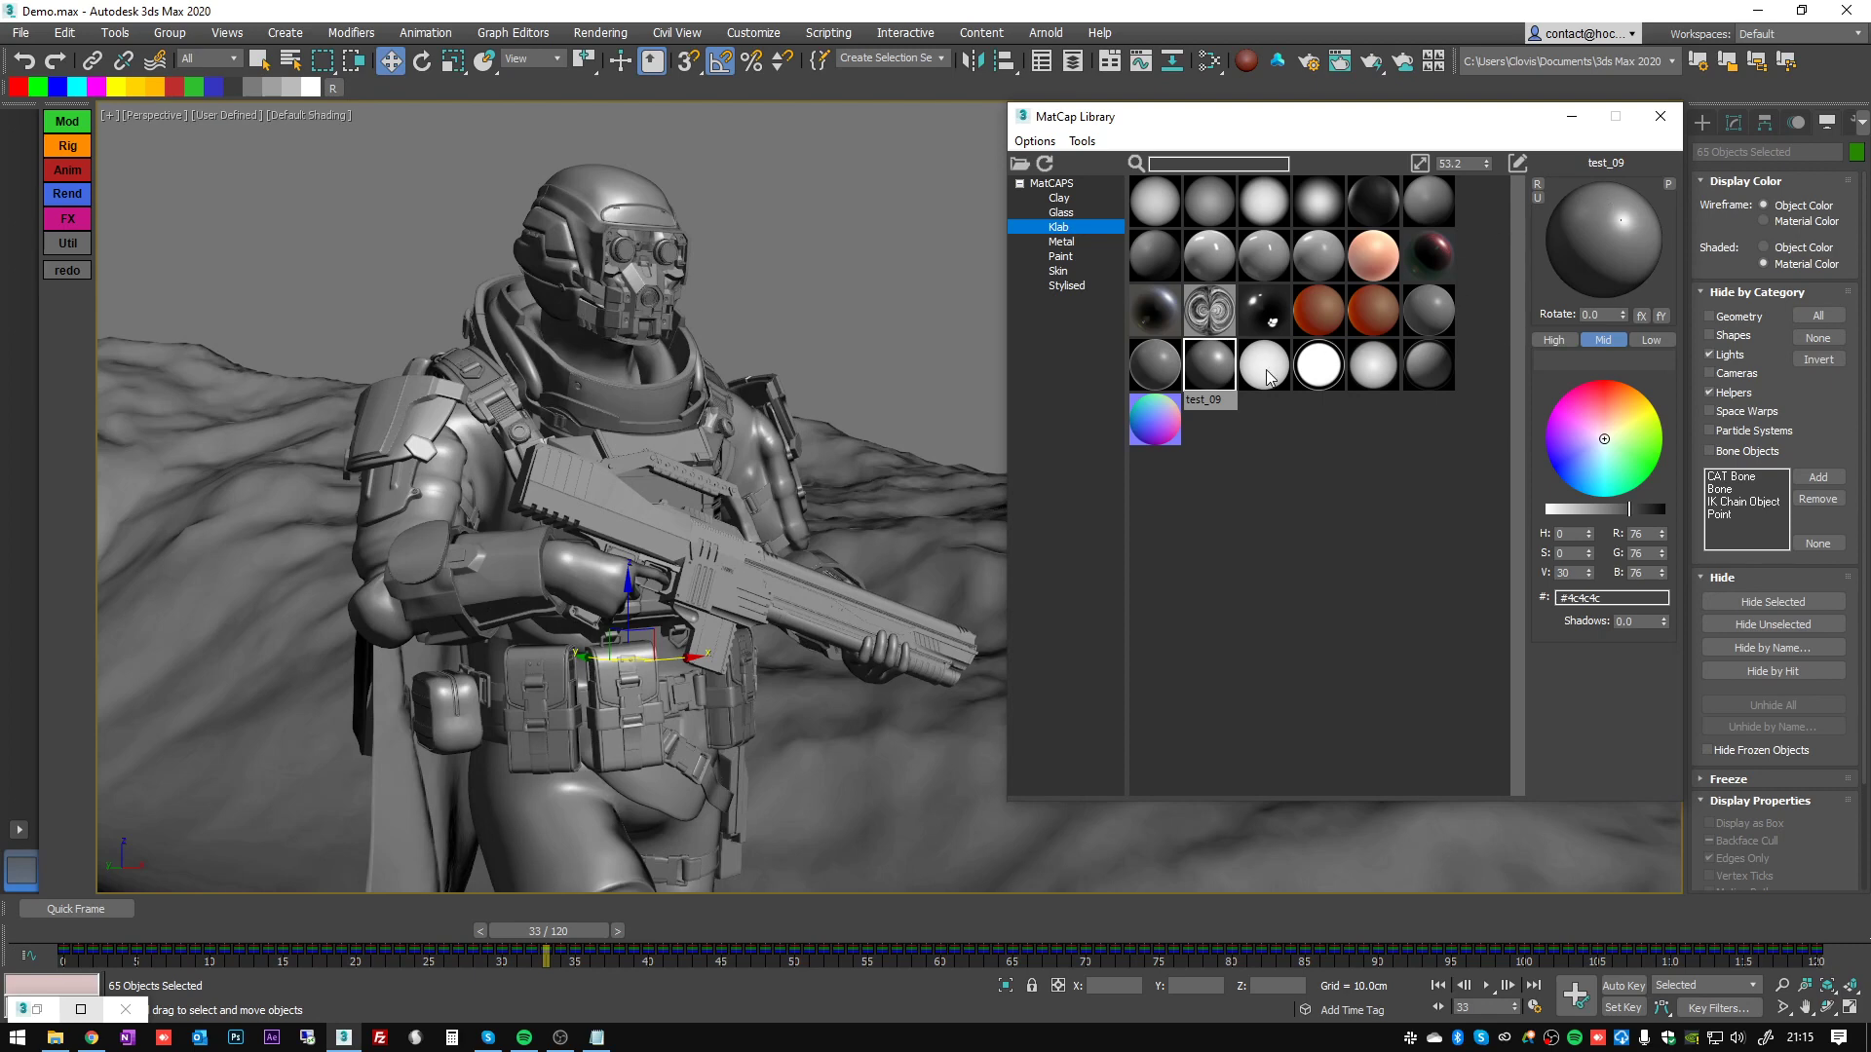
- Try the Toon_01 and then the Toon_02 matcap from the Klab folder on the selected objects
left_click(1263, 368)
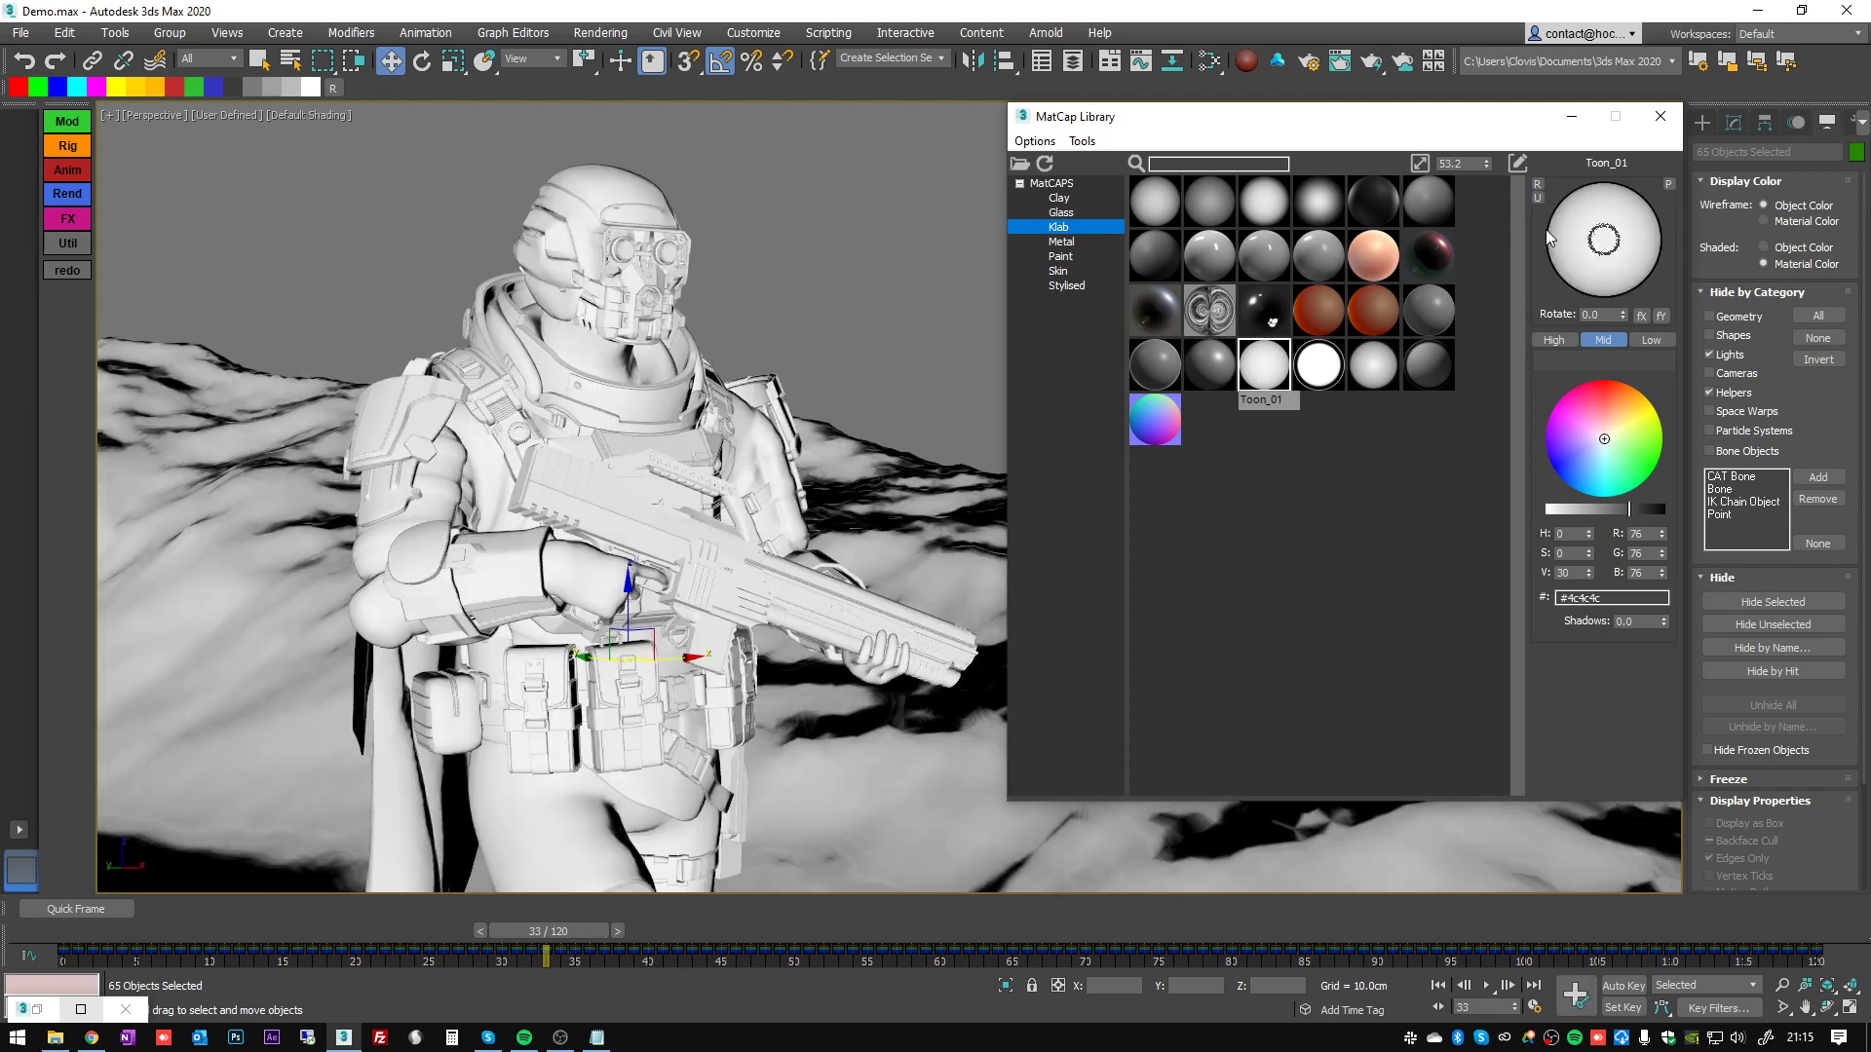
left_click(1328, 366)
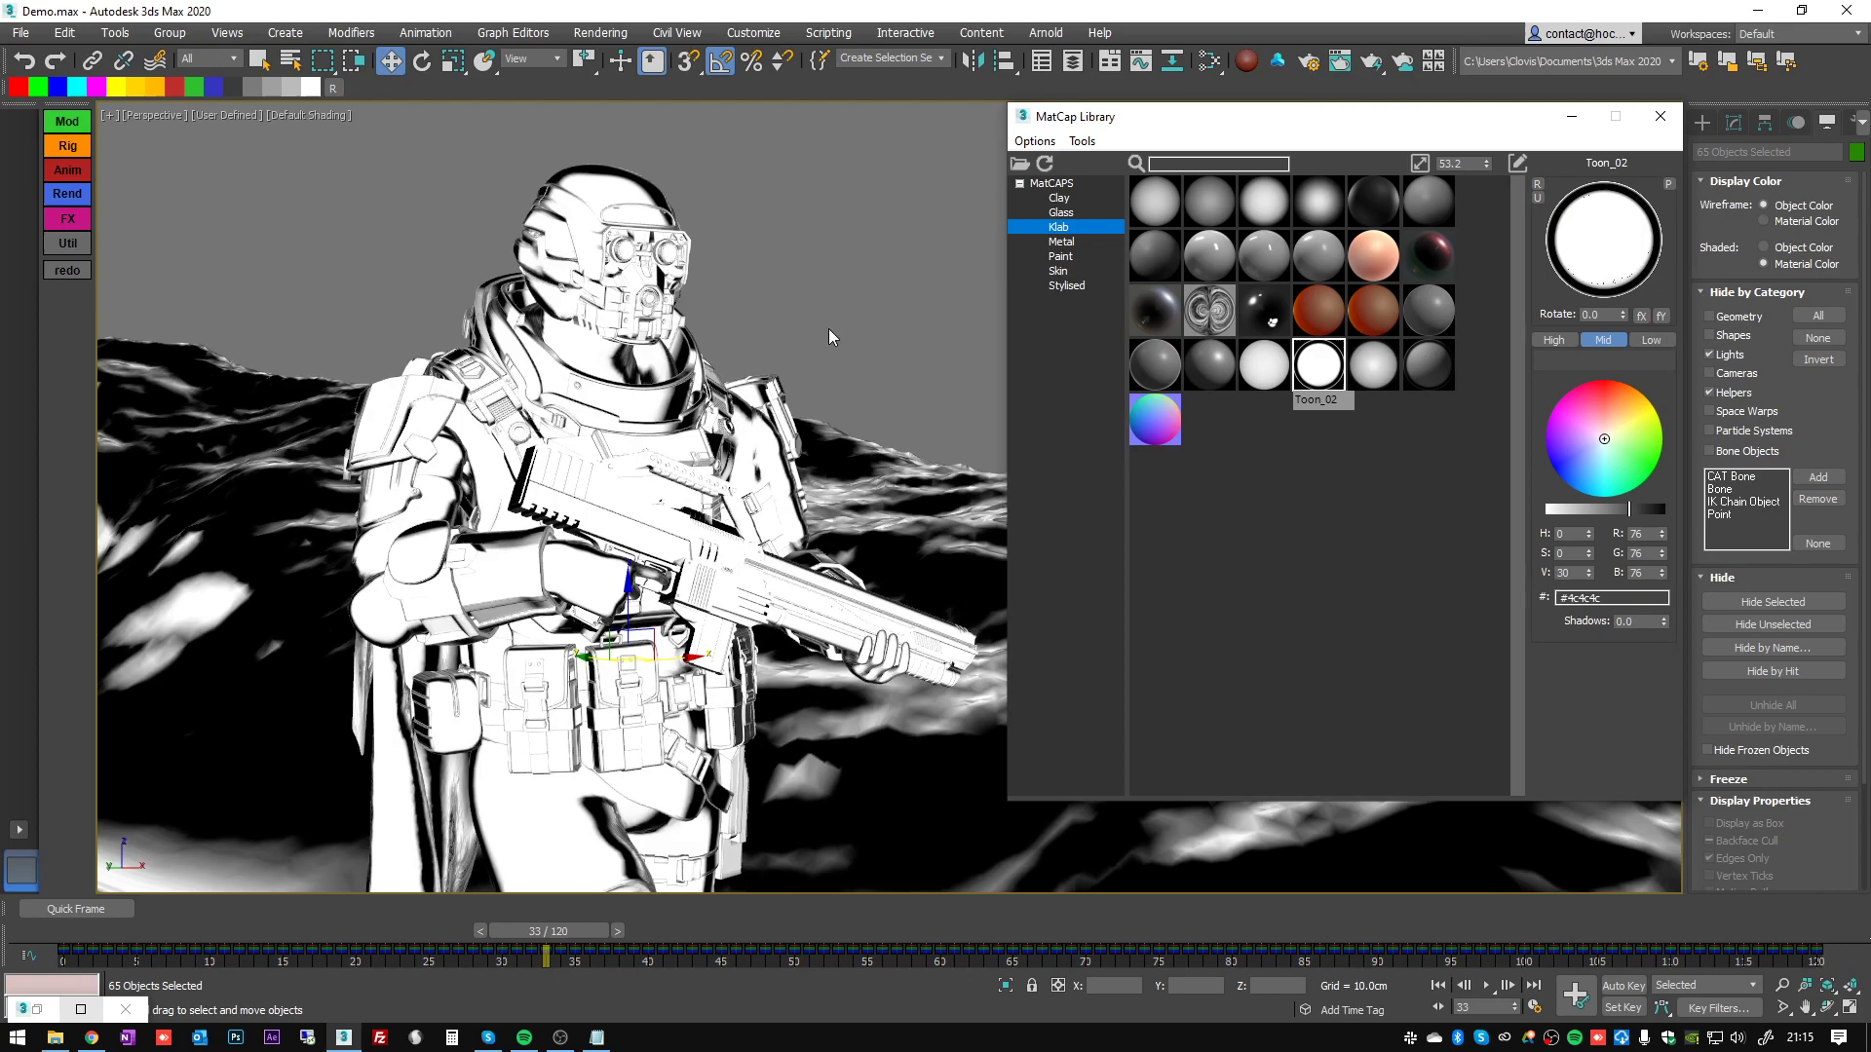
middle_click_drag(829, 329, 673, 346, "alt")
scroll(804, 329, "down", 4)
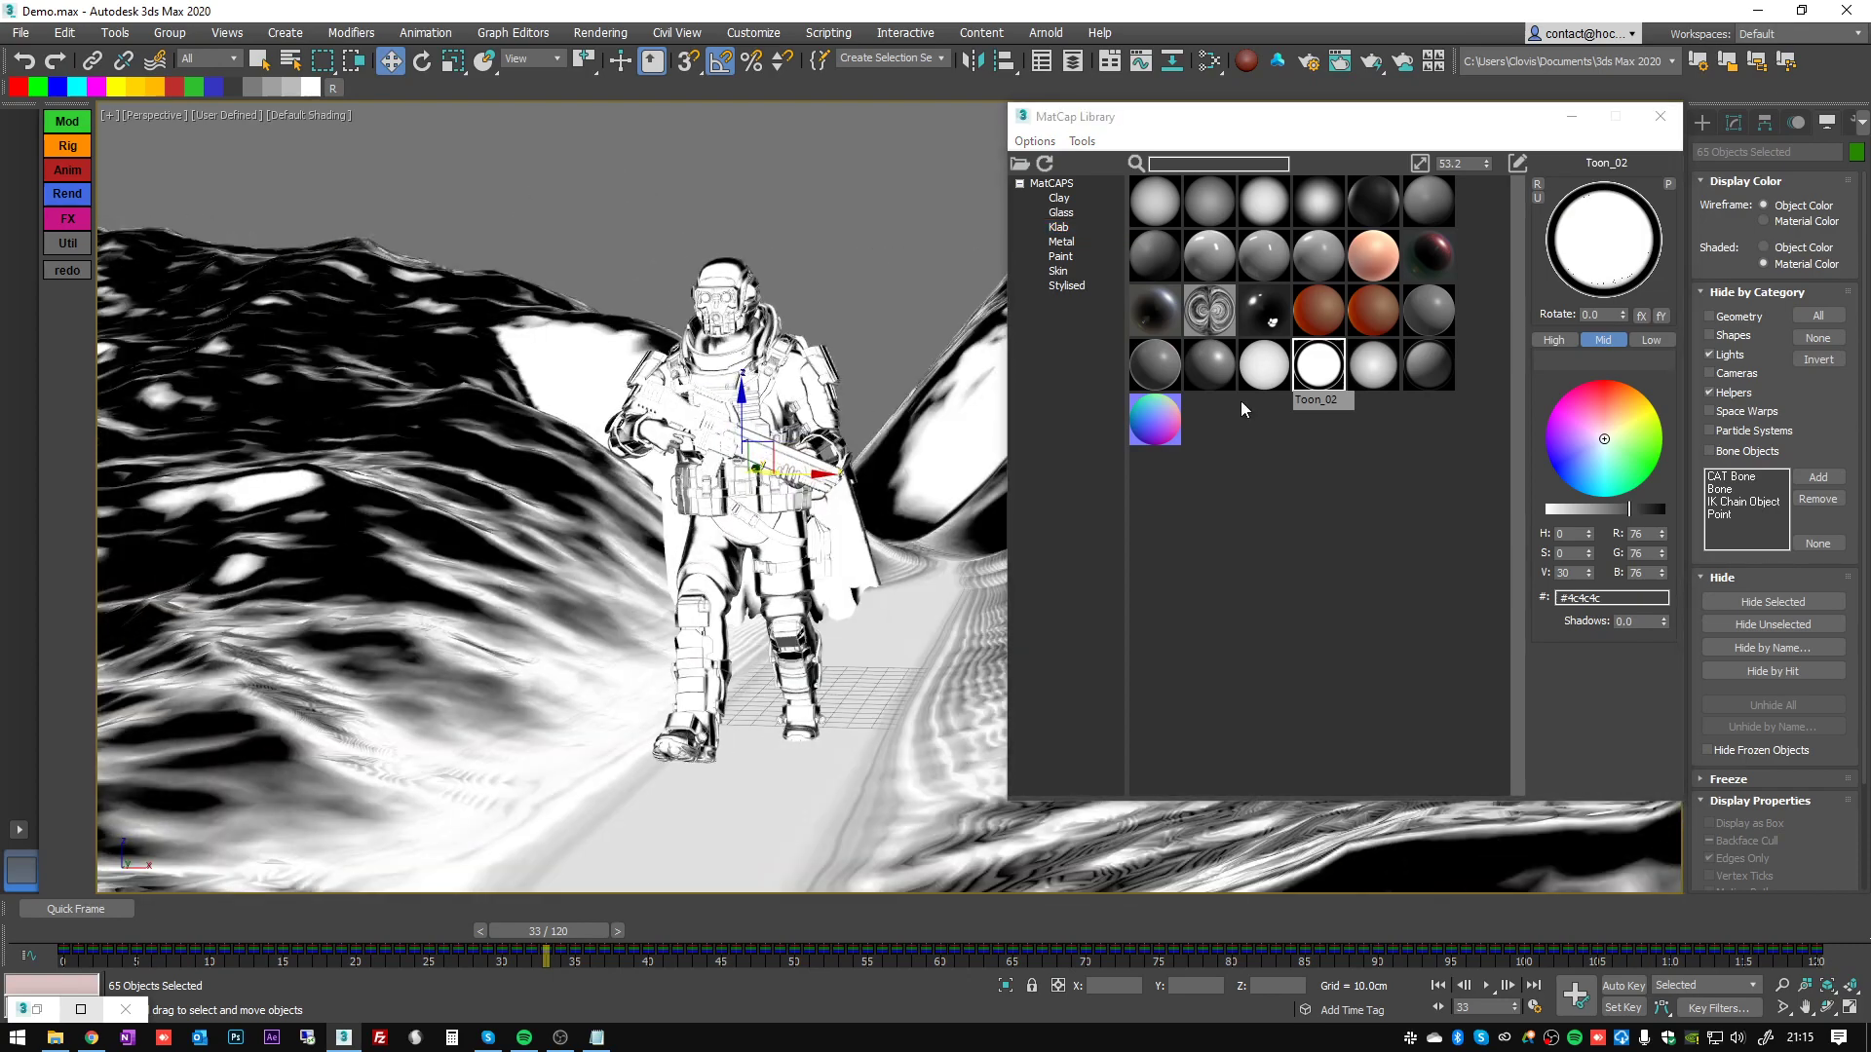
- Apply the Toon_03 matcap and then replace it with Toon_04 on the selected objects
left_click(1374, 365)
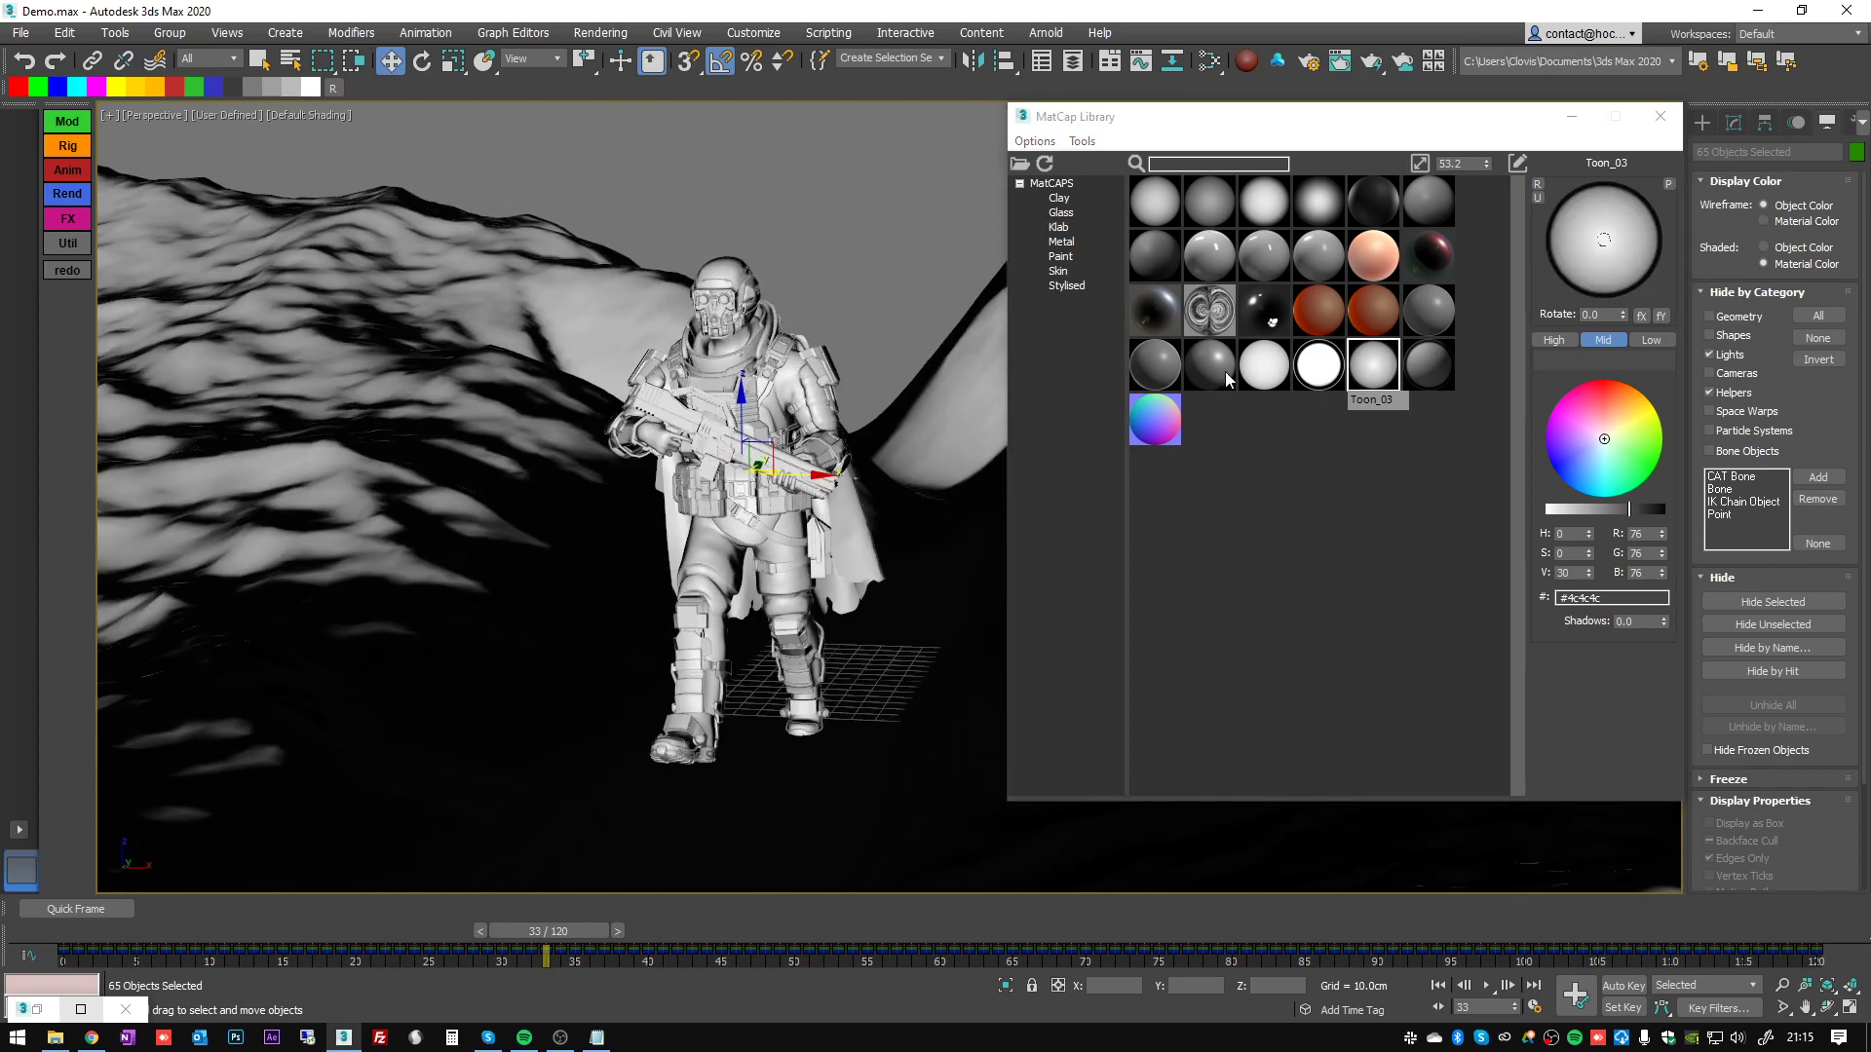
left_click(1438, 374)
middle_click_drag(801, 358, 926, 283, "alt")
scroll(827, 341, "up", 5)
- Colour the Toon_04 materials from the objects' wire colours, and clear the selection
left_click(1081, 140)
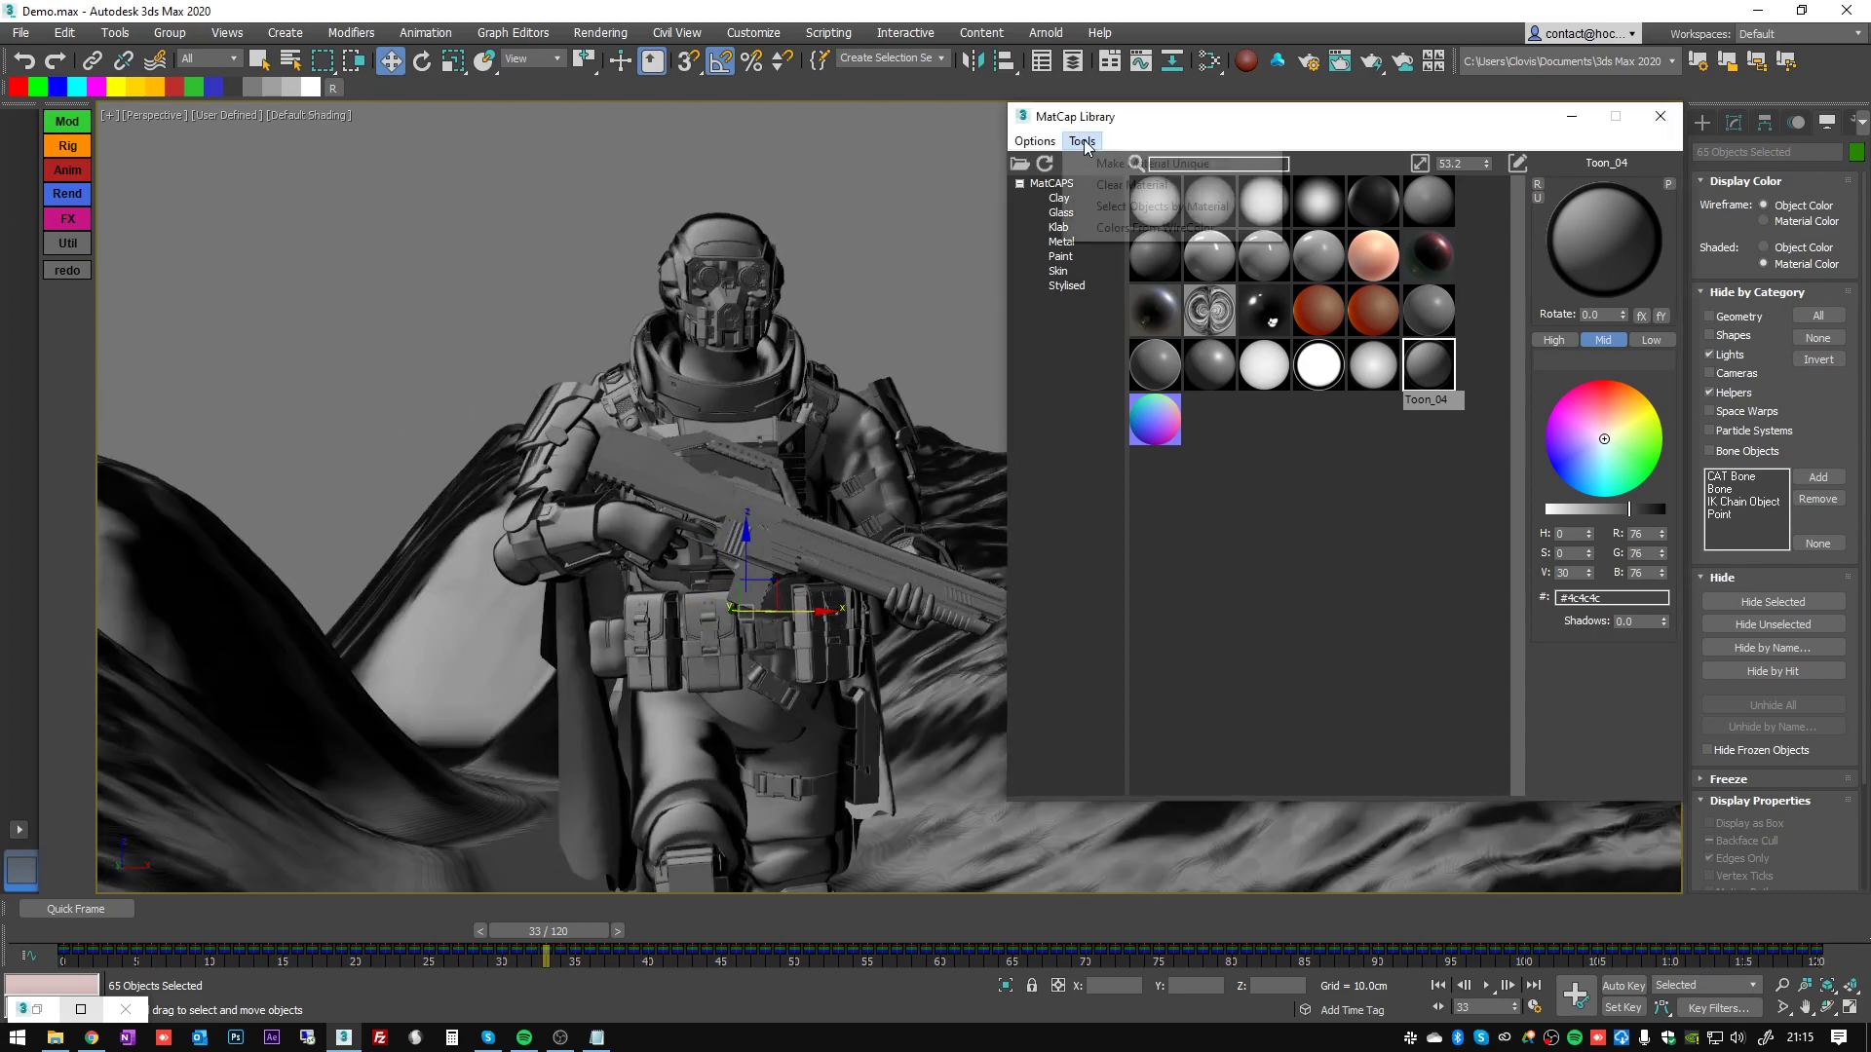
left_click(1152, 230)
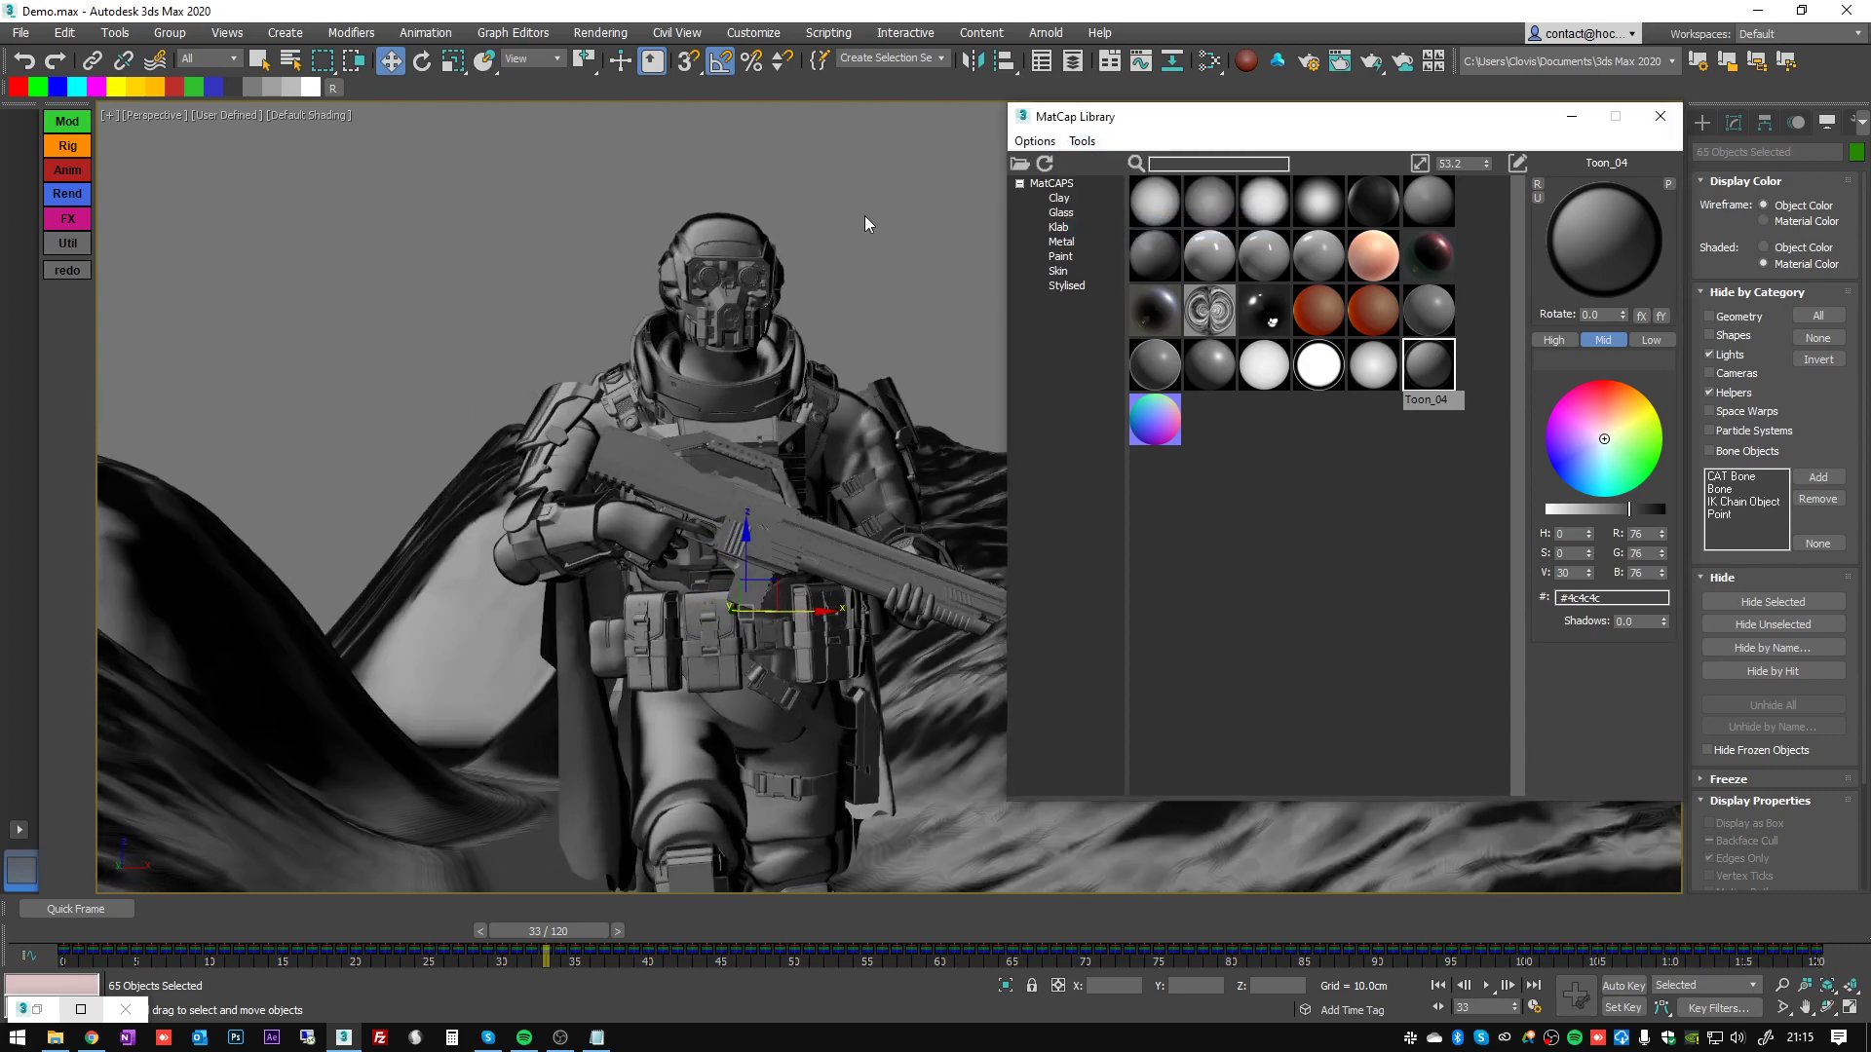
mouse_move(865, 230)
middle_mouse_down("alt")
mouse_move(823, 280)
mouse_move(809, 268)
mouse_move(866, 238)
middle_mouse_up("alt")
left_click(866, 238)
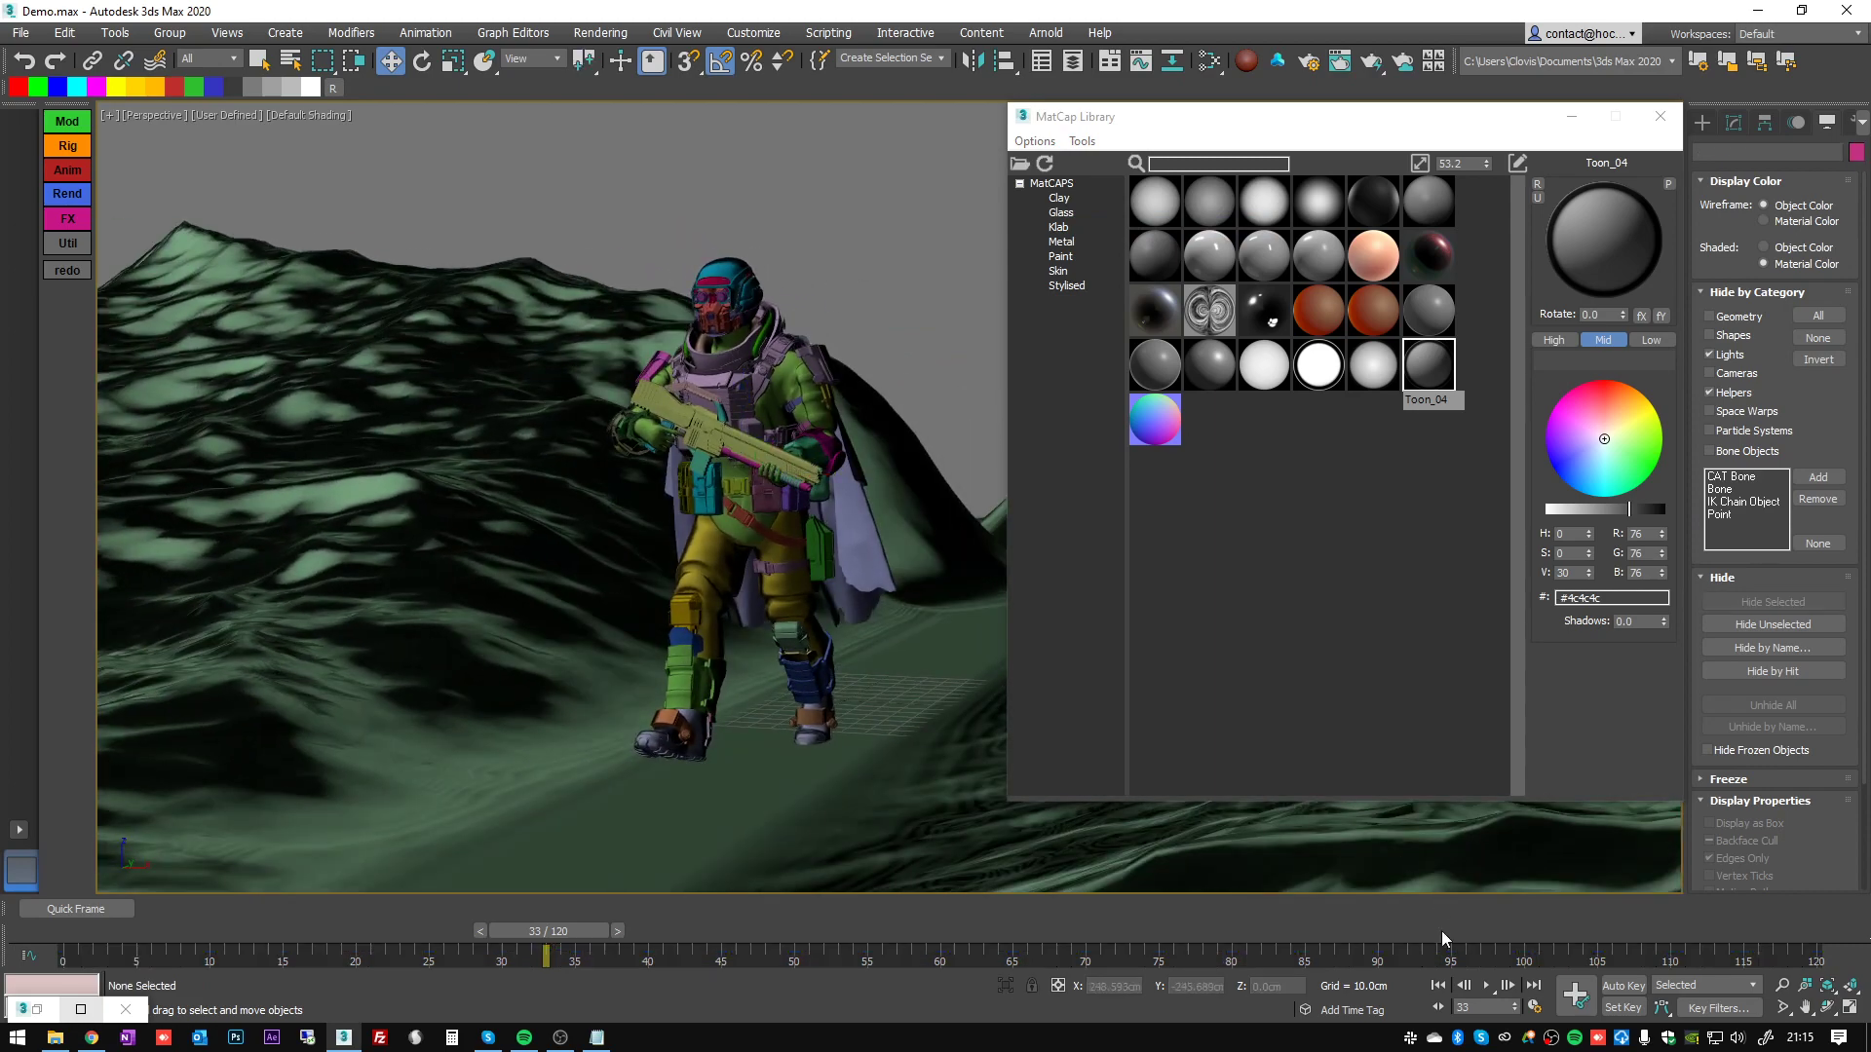
- Play the walk animation from the first frame with the coloured toon matcaps and stop at frame 105
left_click(1438, 985)
left_click(1484, 985)
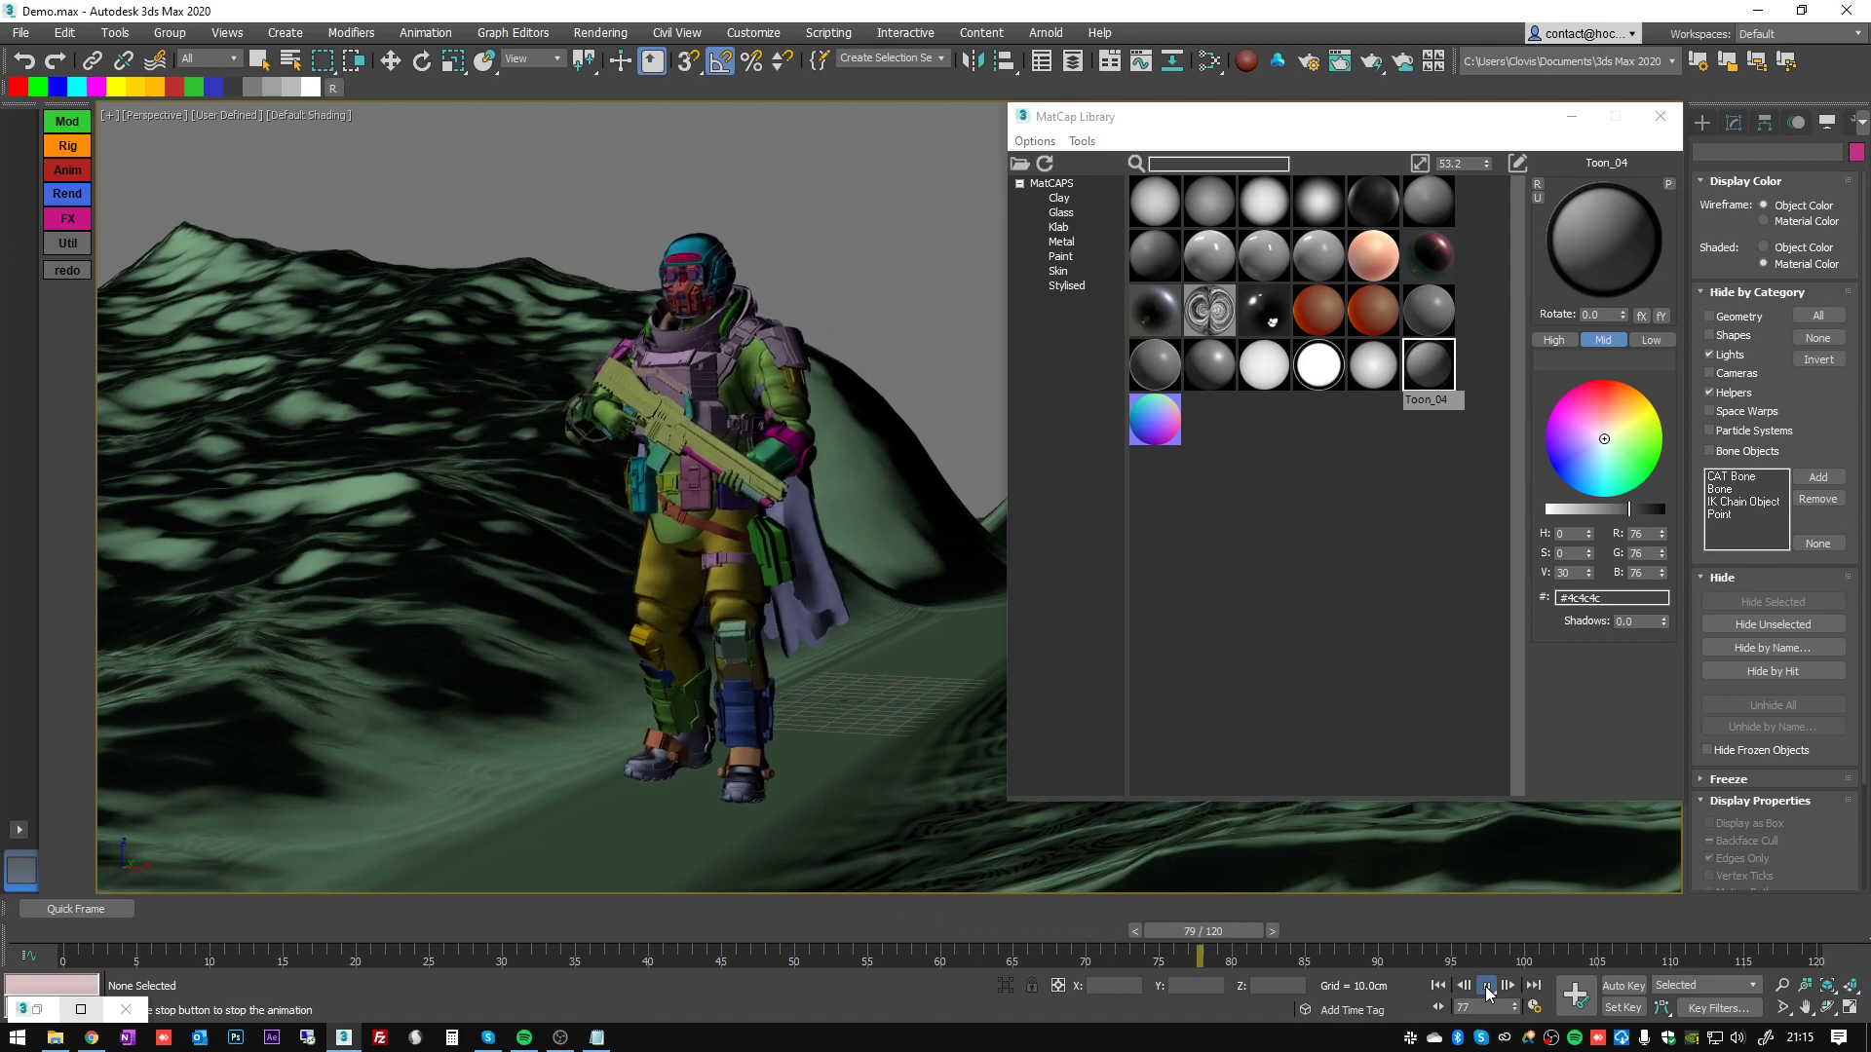
left_click(1487, 986)
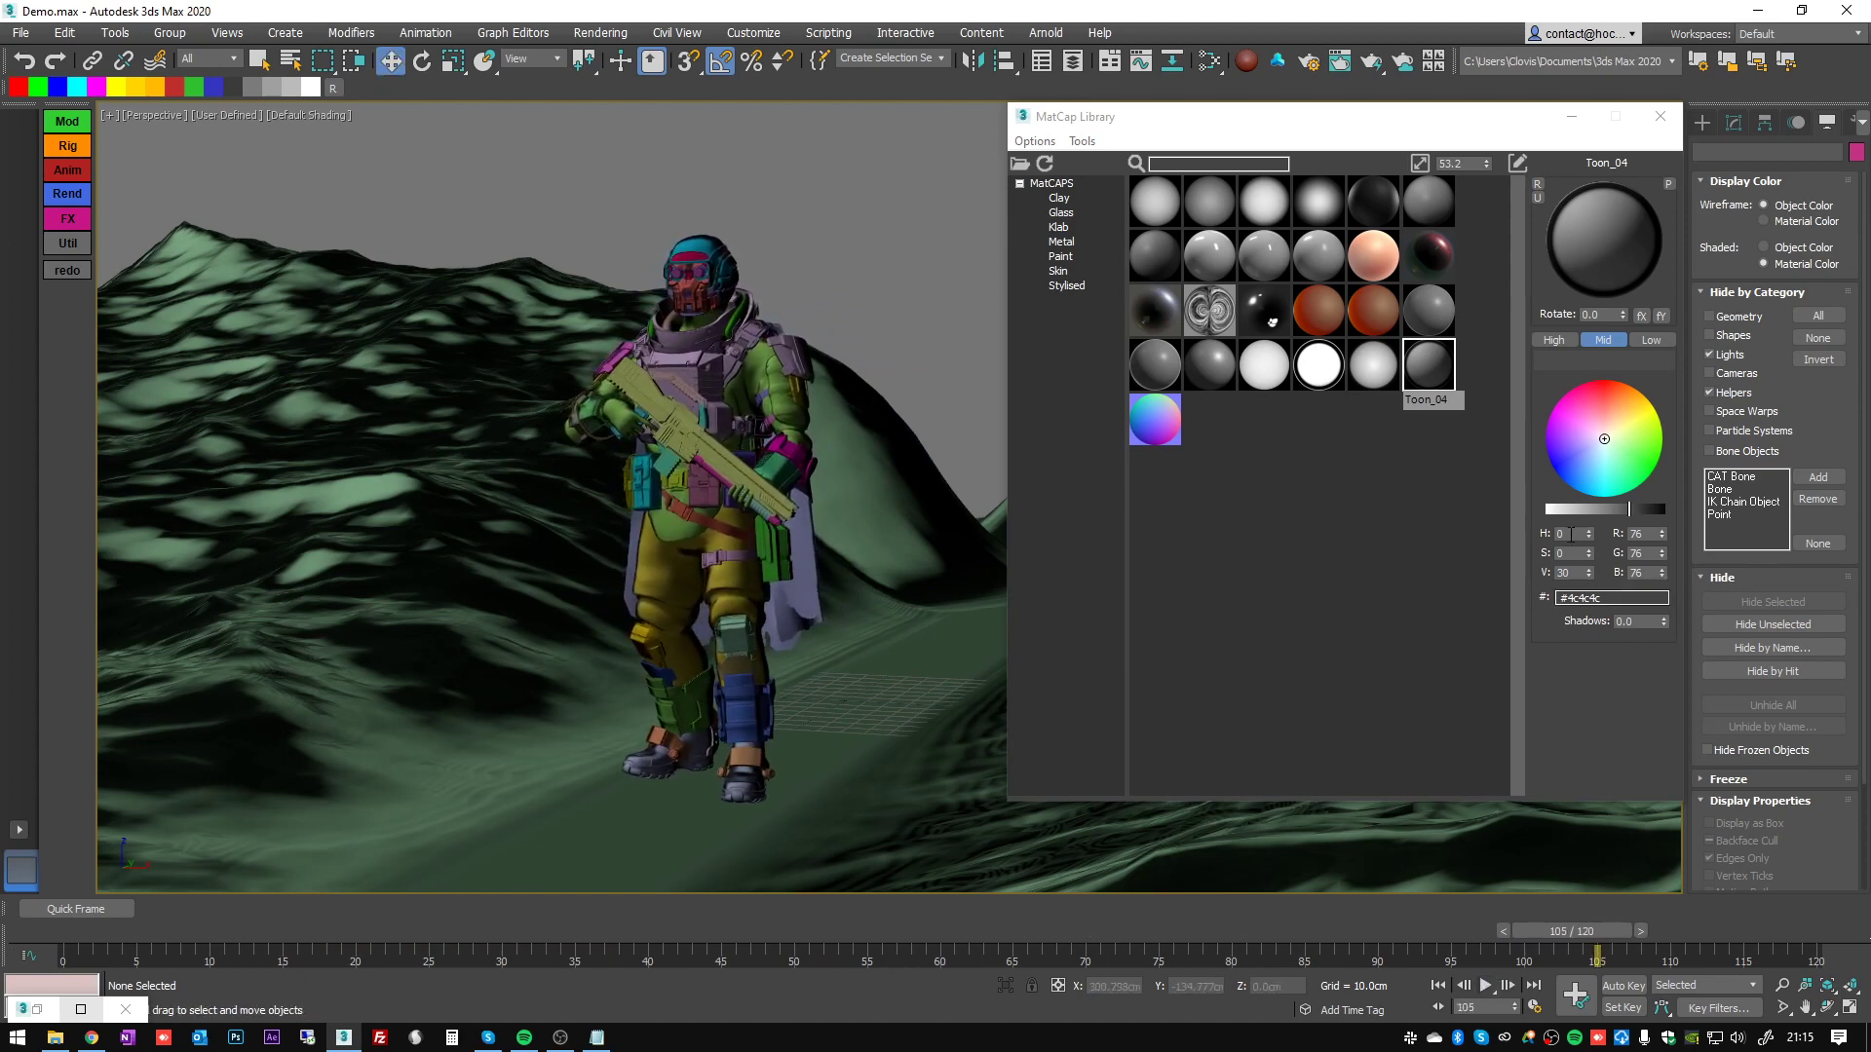
left_click(1083, 142)
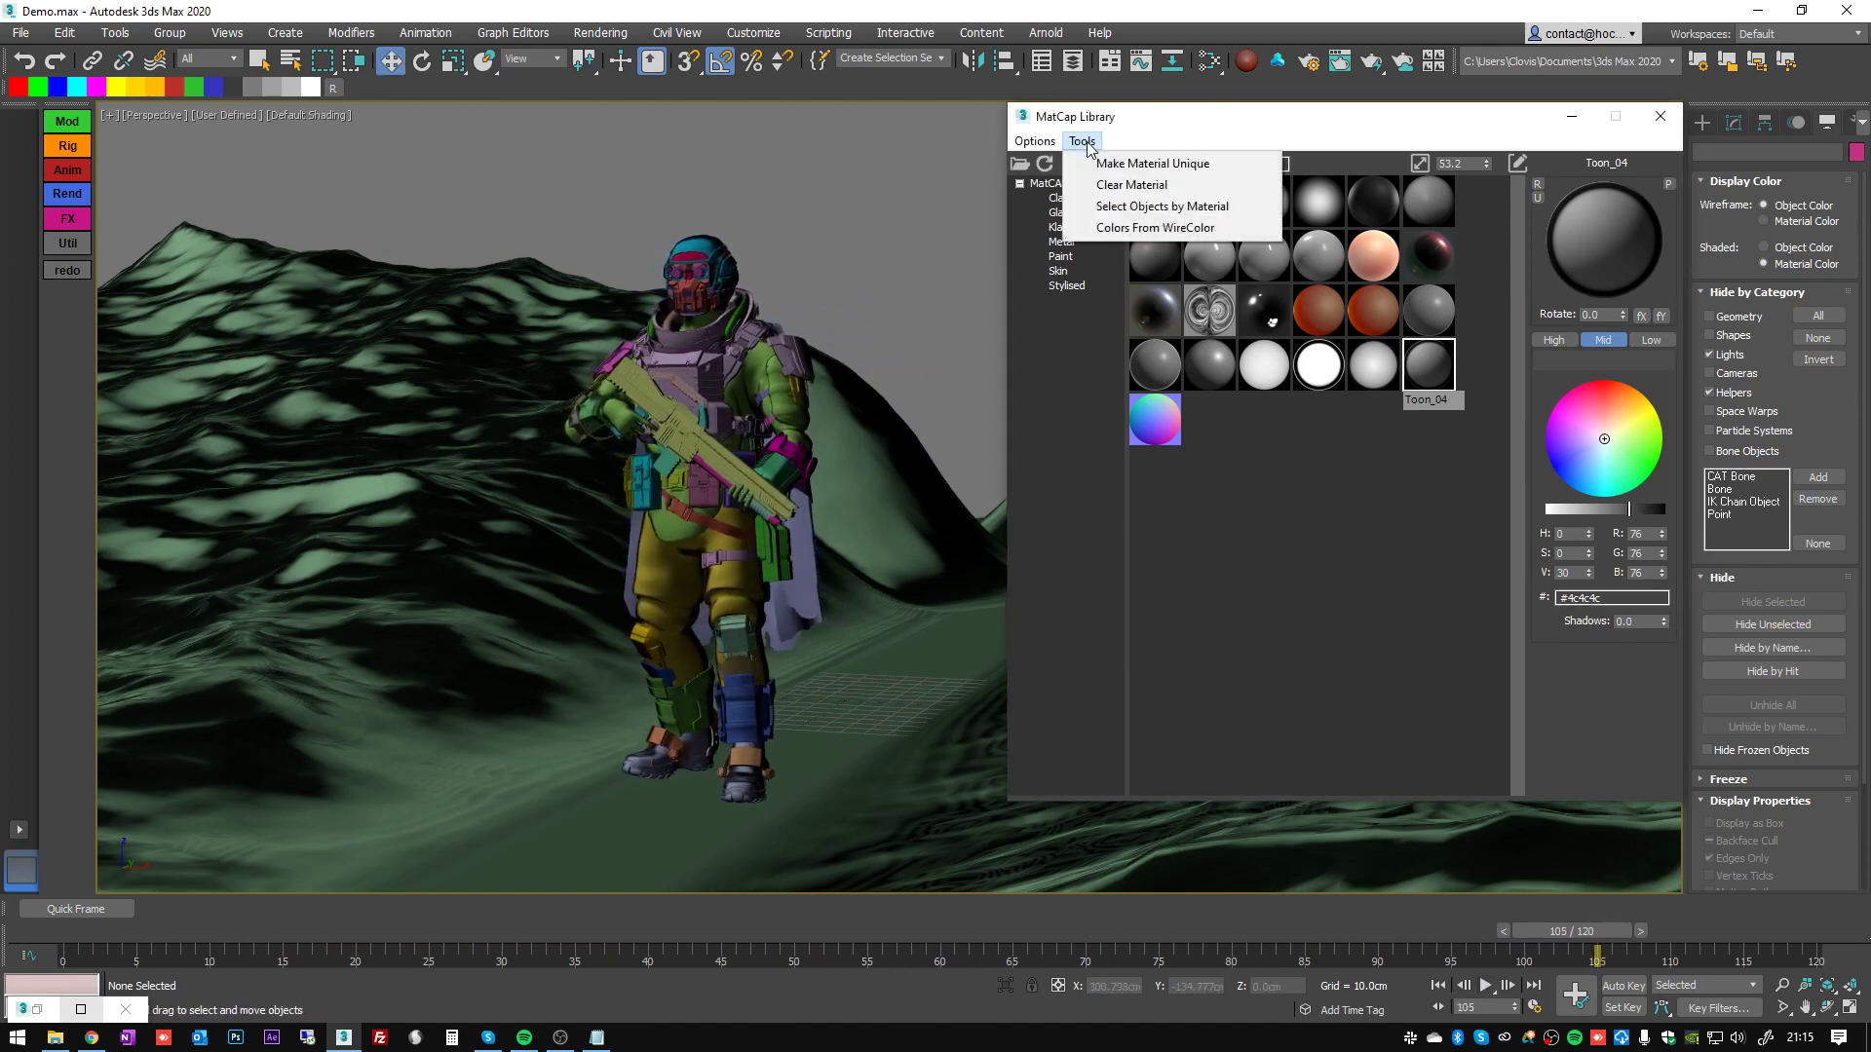
mouse_move(1371, 121)
left_mouse_down()
mouse_move(1343, 118)
mouse_move(1374, 123)
left_mouse_up()
middle_click_drag(828, 188, 796, 331, "alt")
scroll(807, 359, "up", 3)
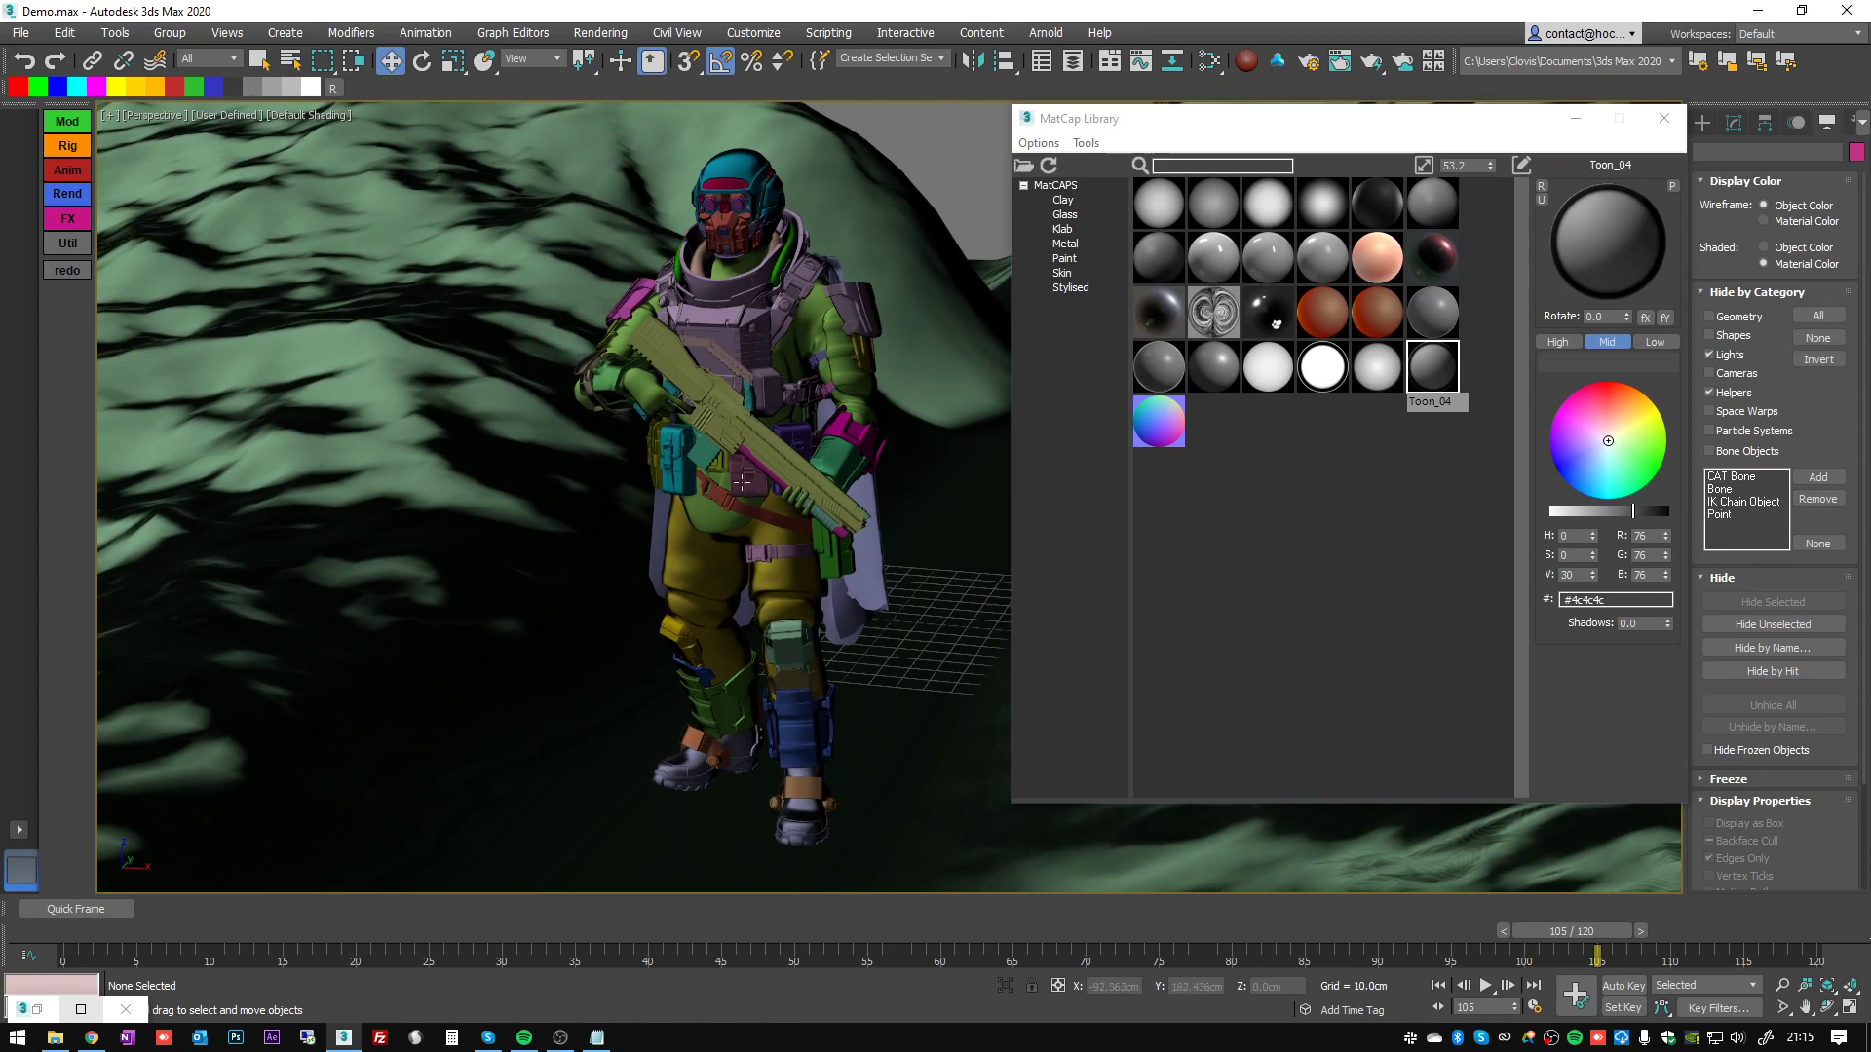
- Open the MatCAp_SKIN.max scene without saving the current one, accept the missing DLLs, and dismiss the Scene Converter
left_click(20, 32)
left_click(56, 122)
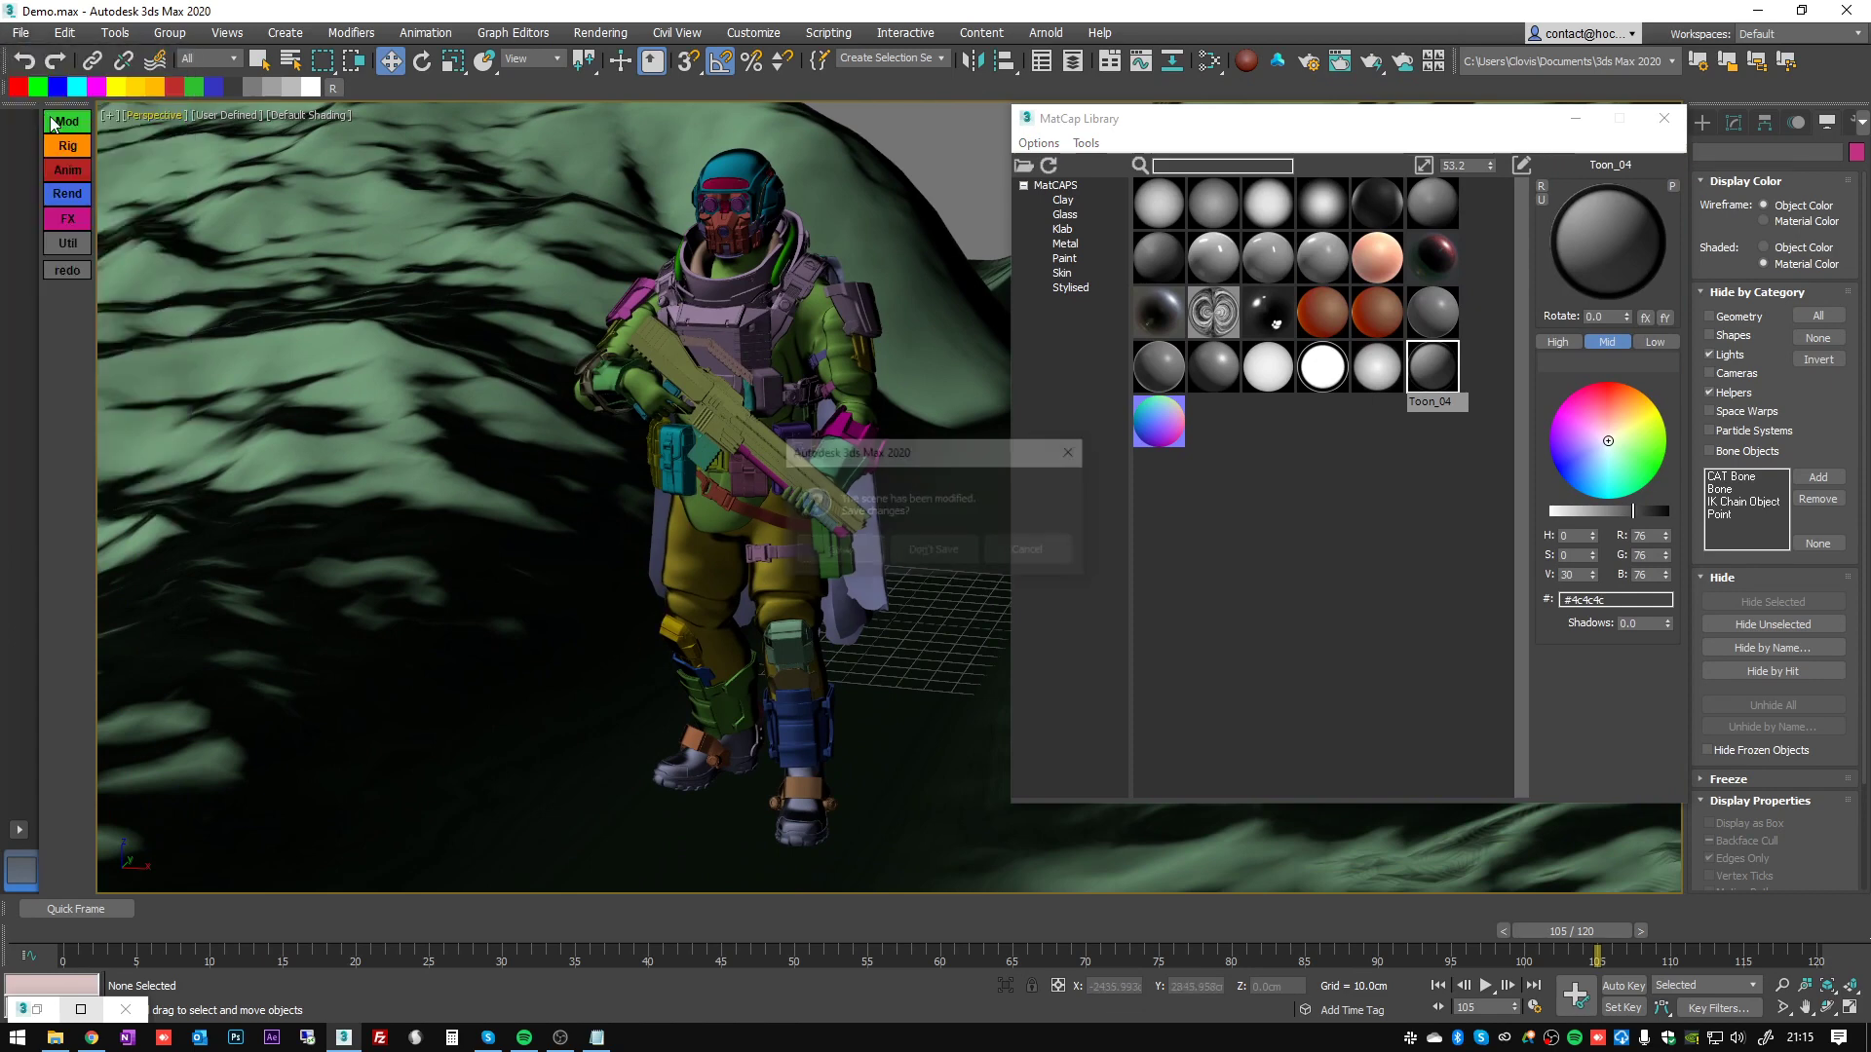
left_click(967, 552)
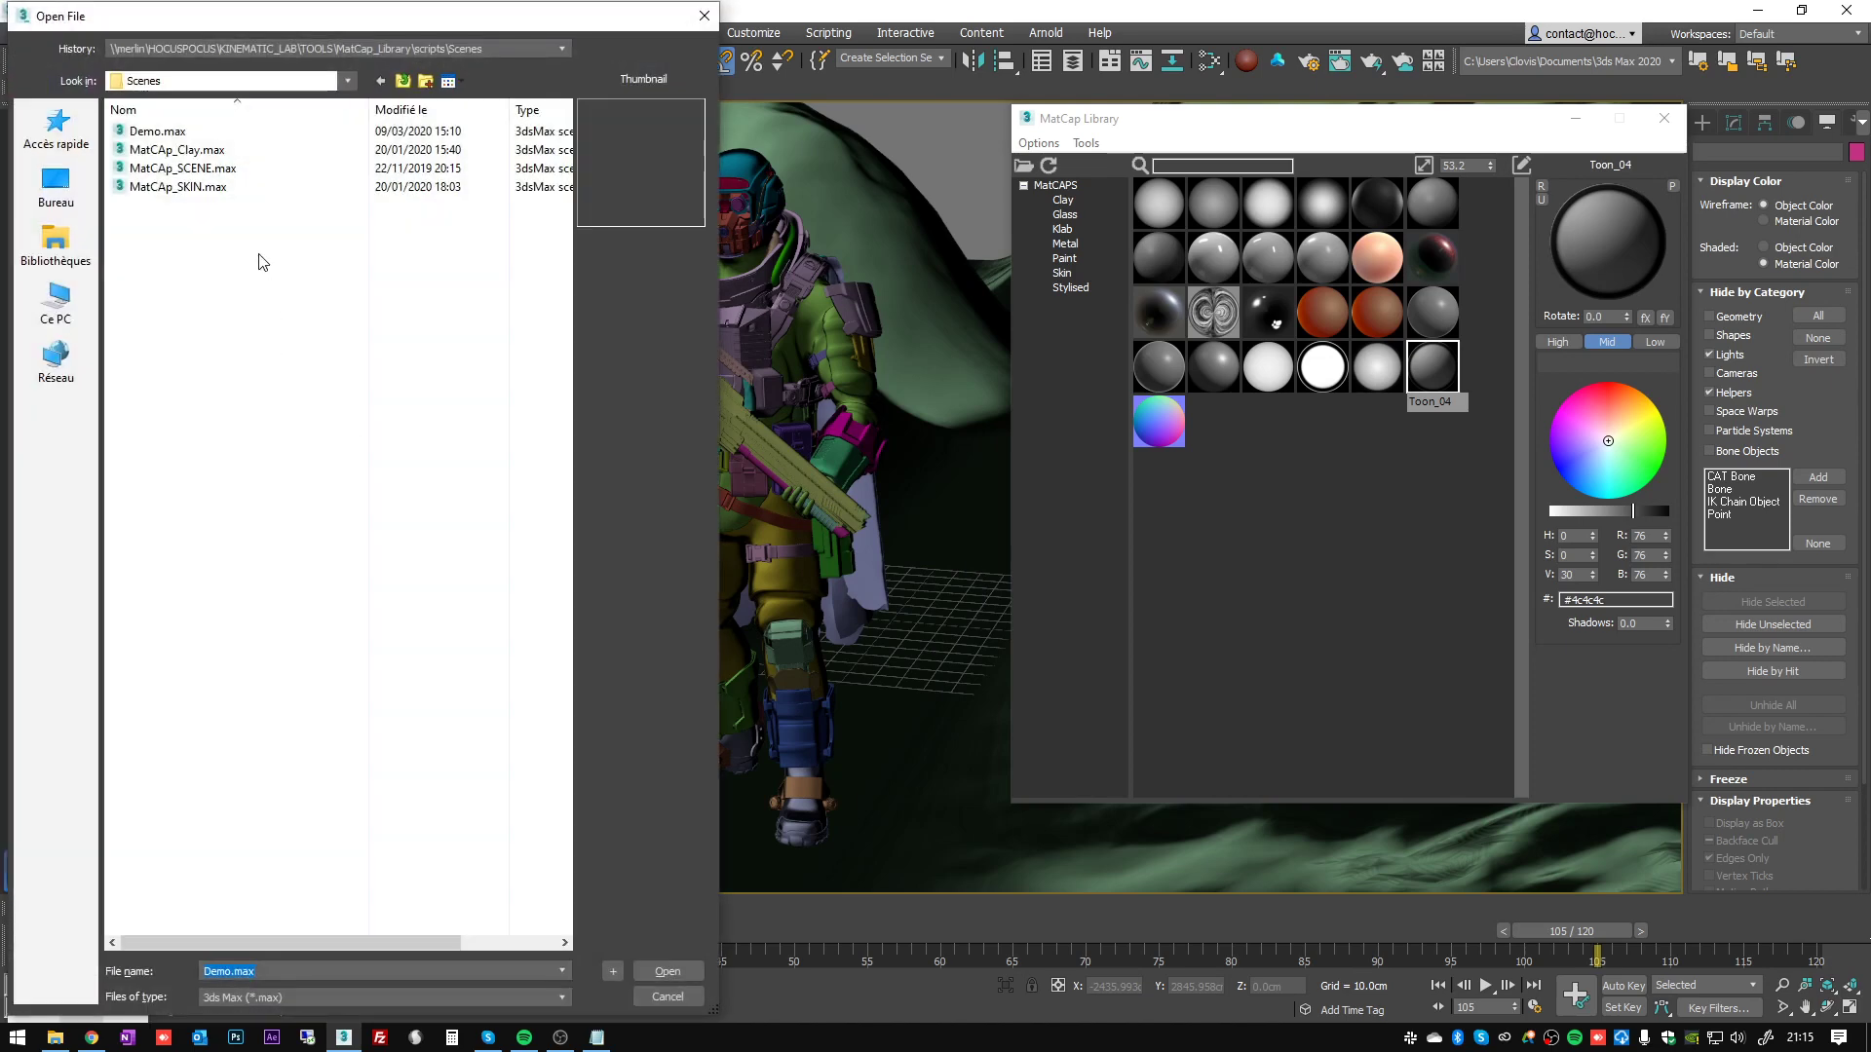
left_click(215, 151)
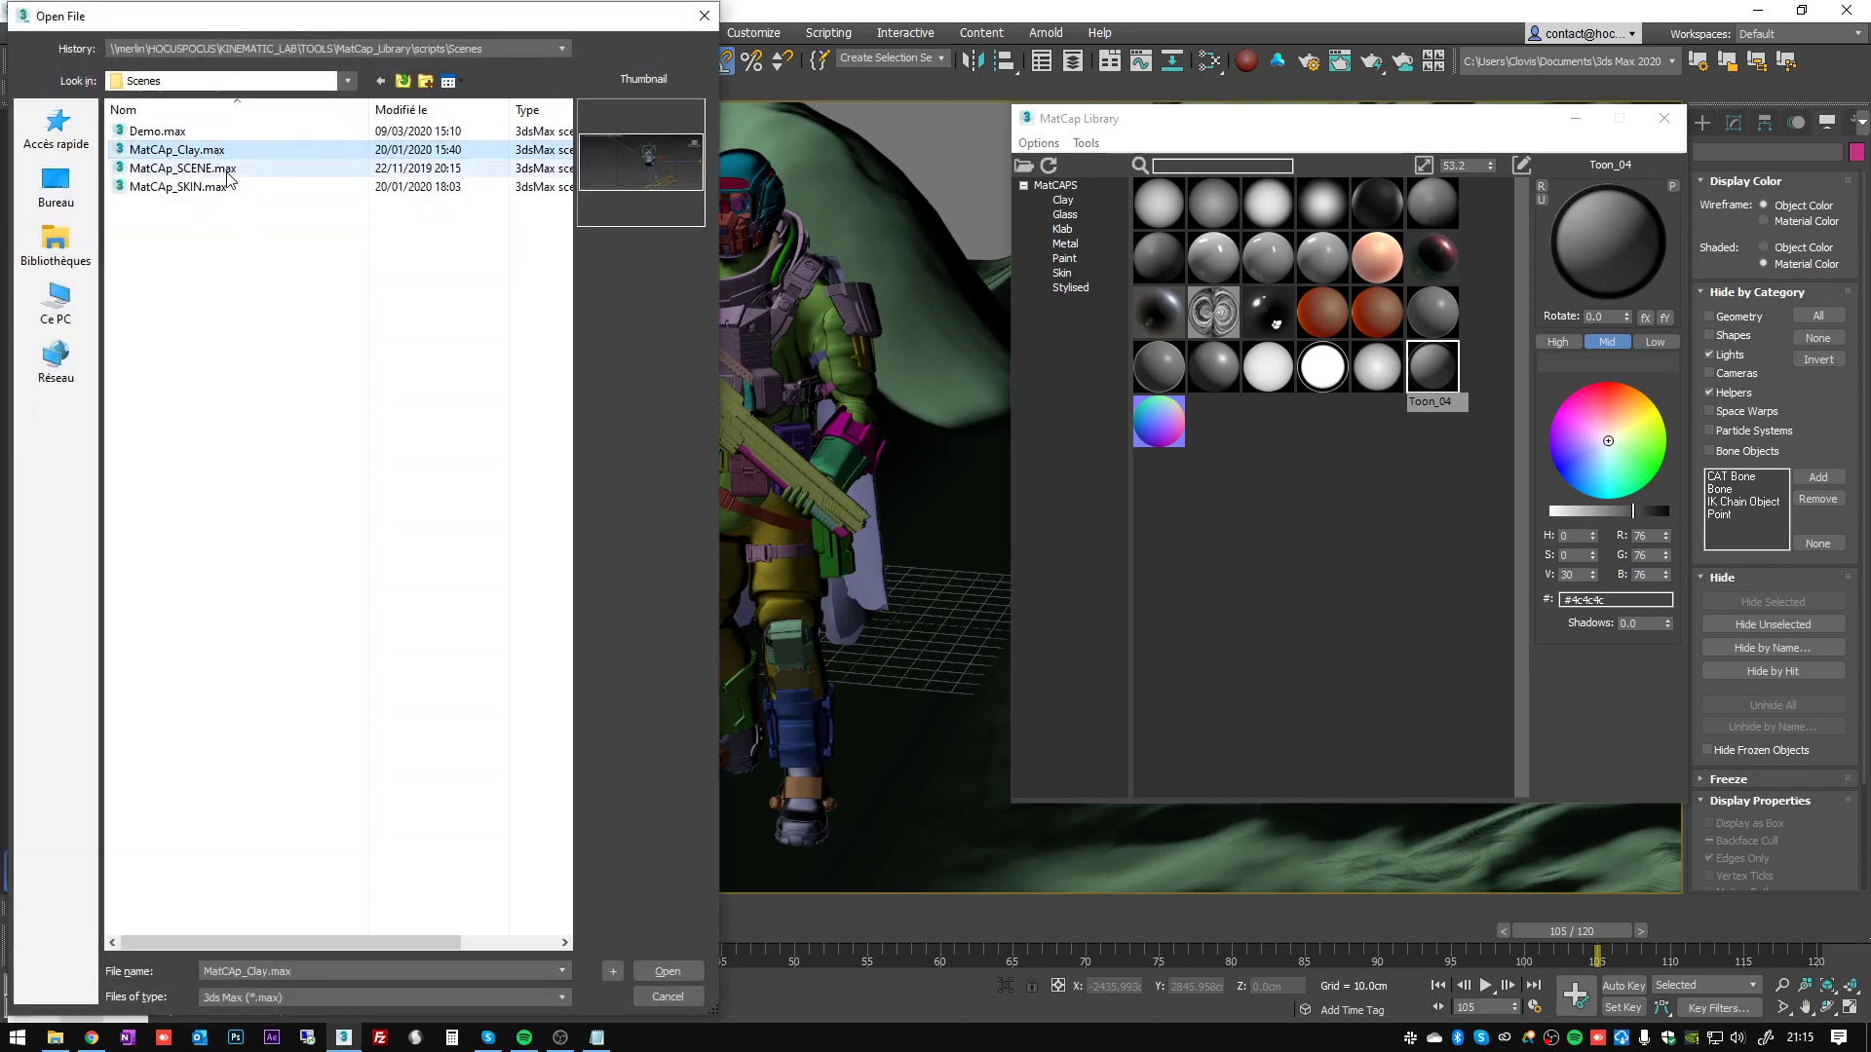
left_click(223, 190)
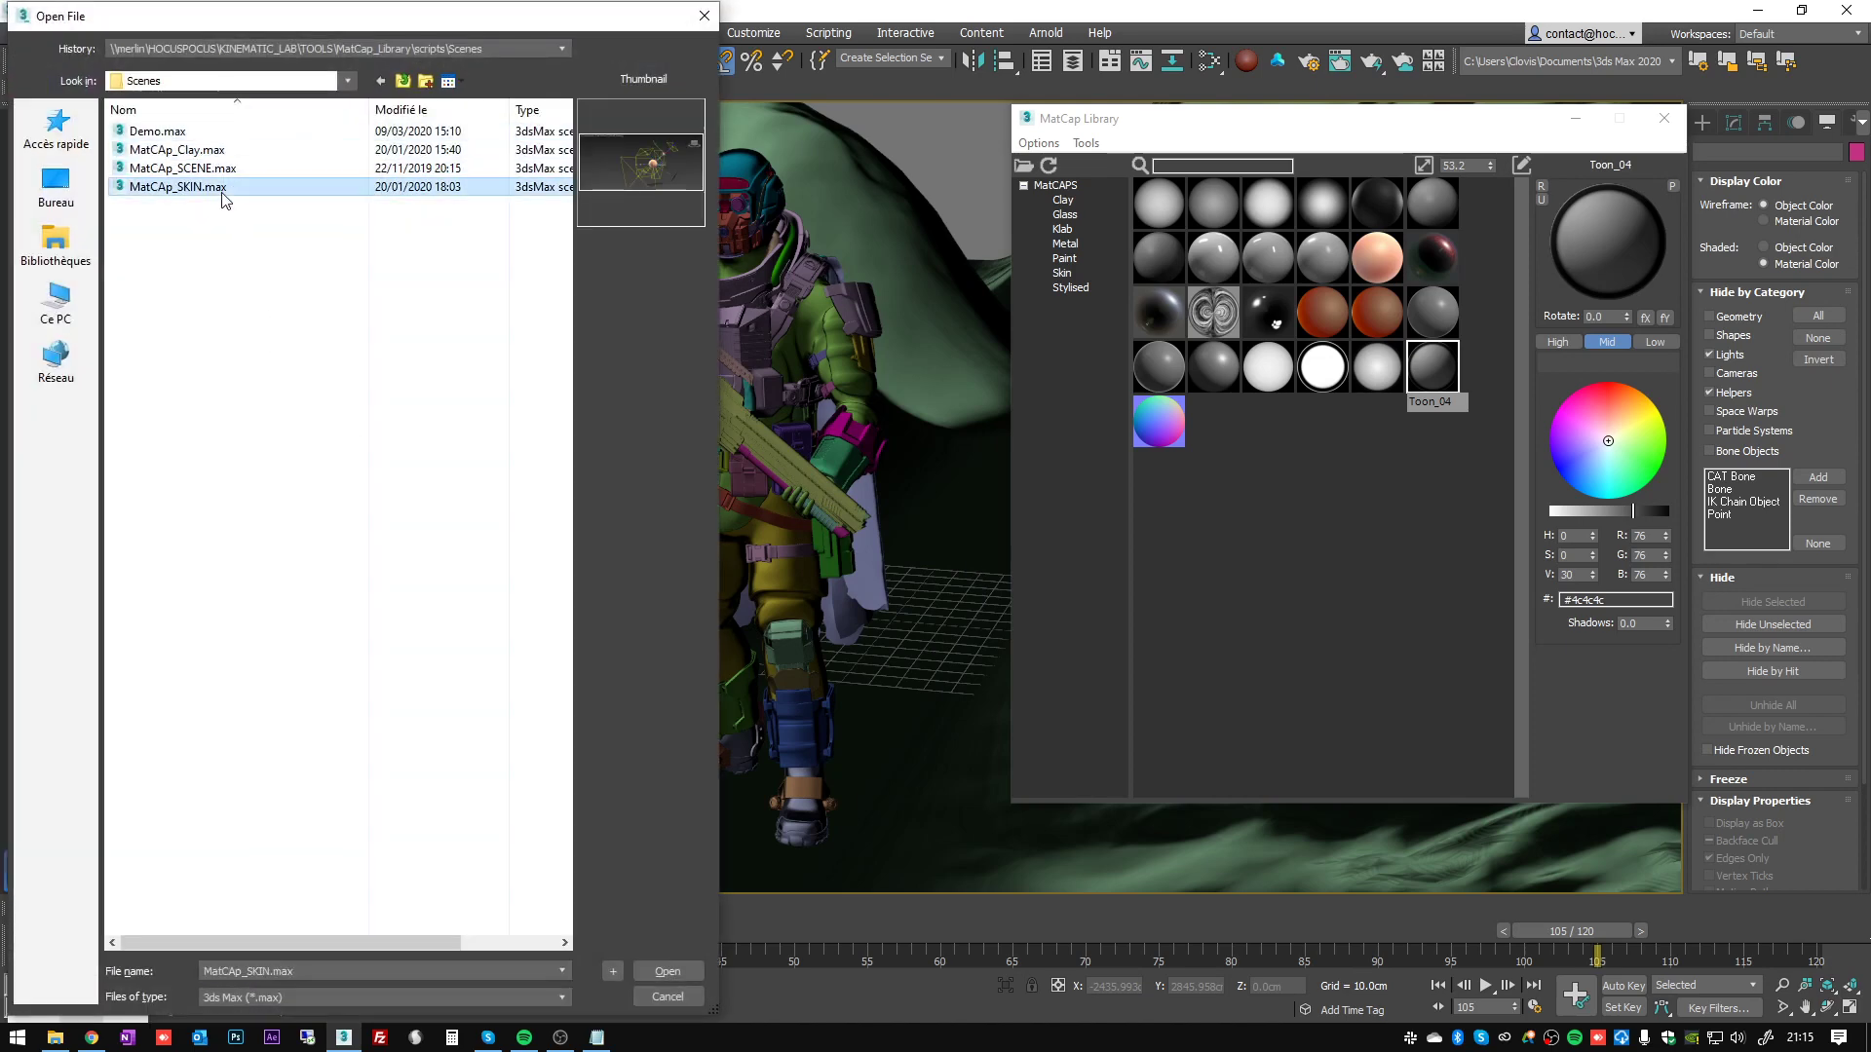
left_click(668, 972)
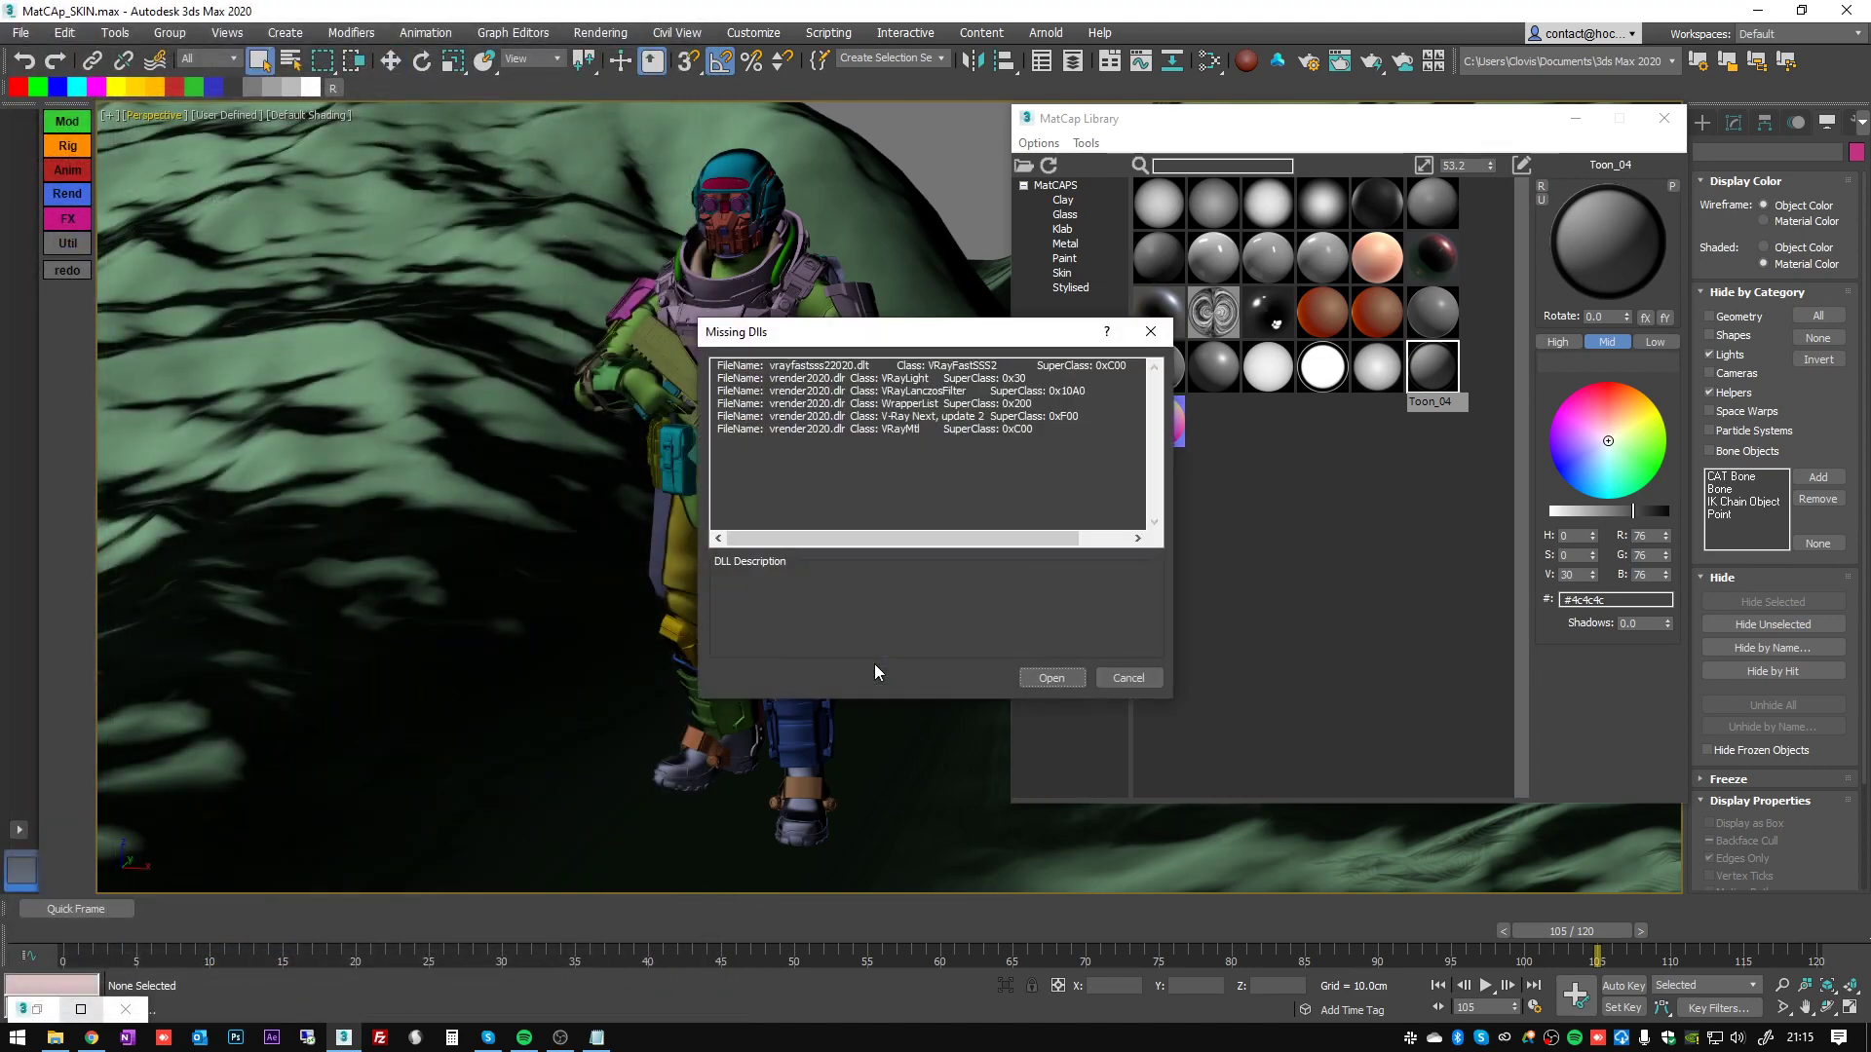
left_click(1039, 680)
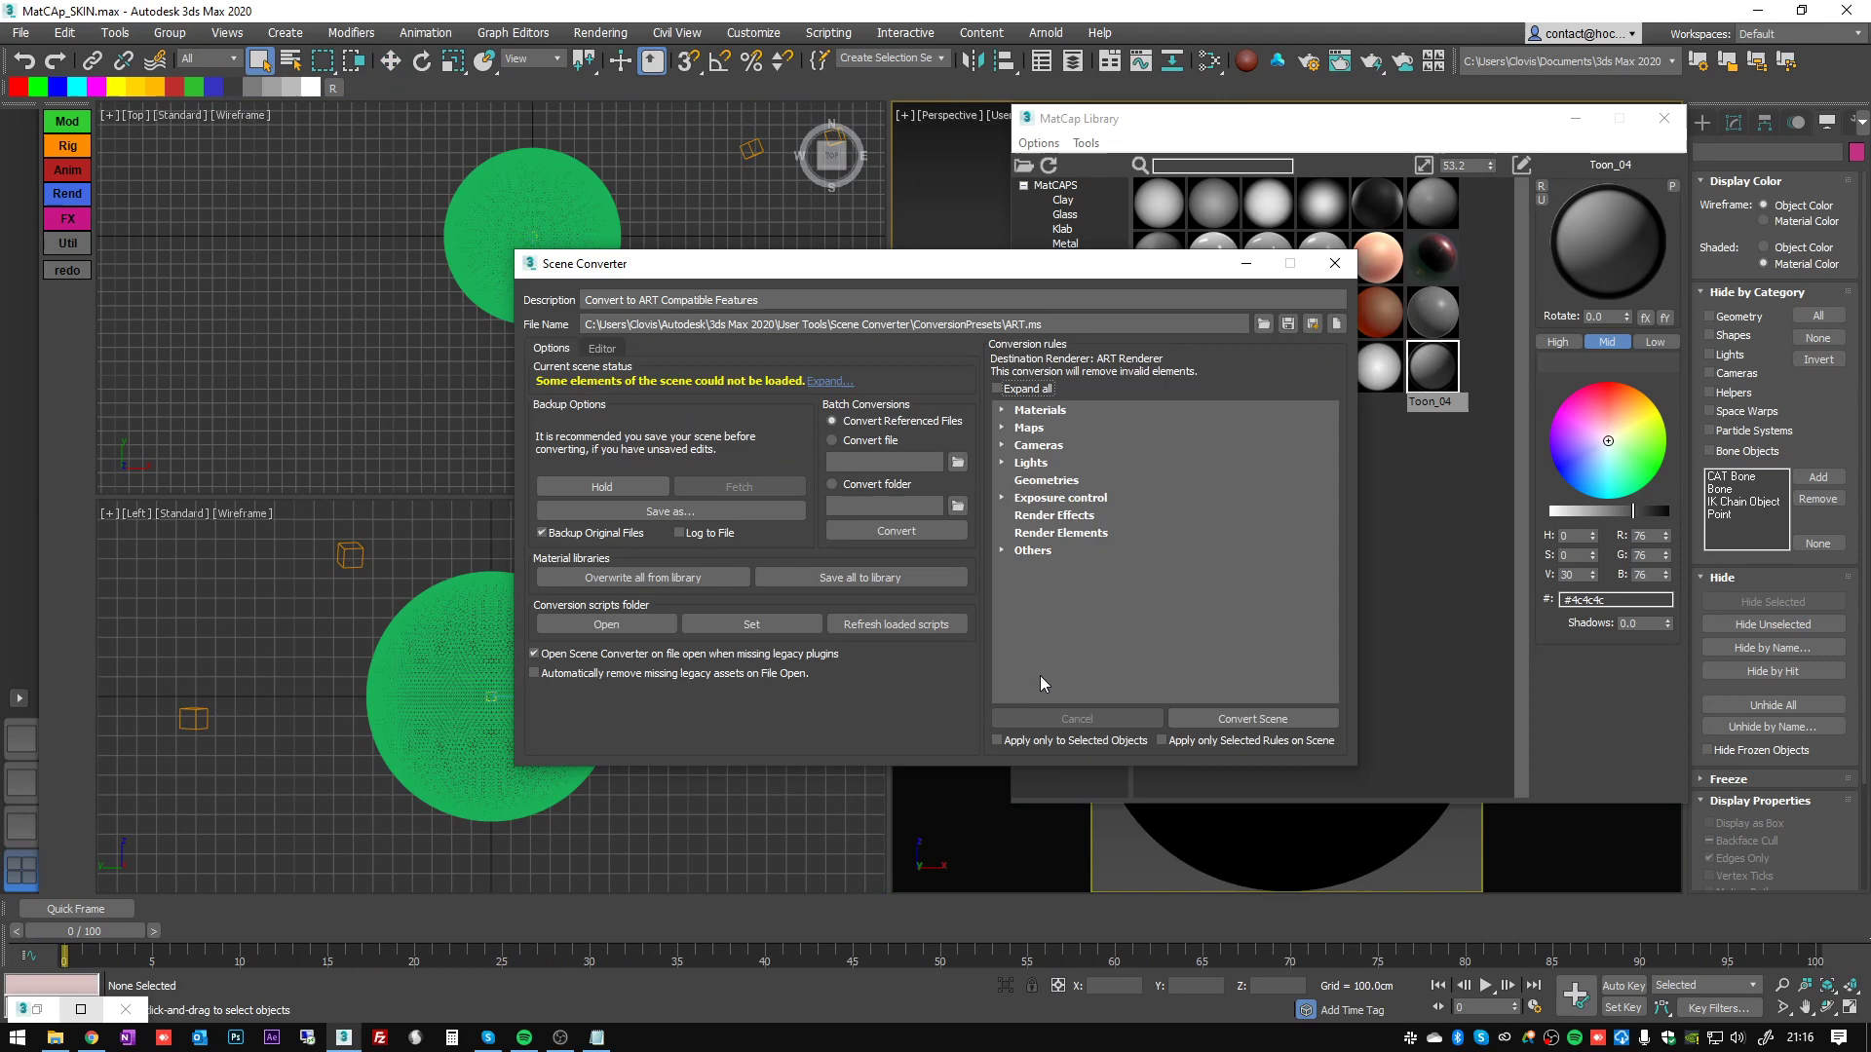
left_click(1338, 259)
- Display shaded objects in their object colour and frame the selected sphere in the Perspective view, with the MatCap Library moved aside
left_click_drag(1264, 122, 650, 322)
left_click(1764, 248)
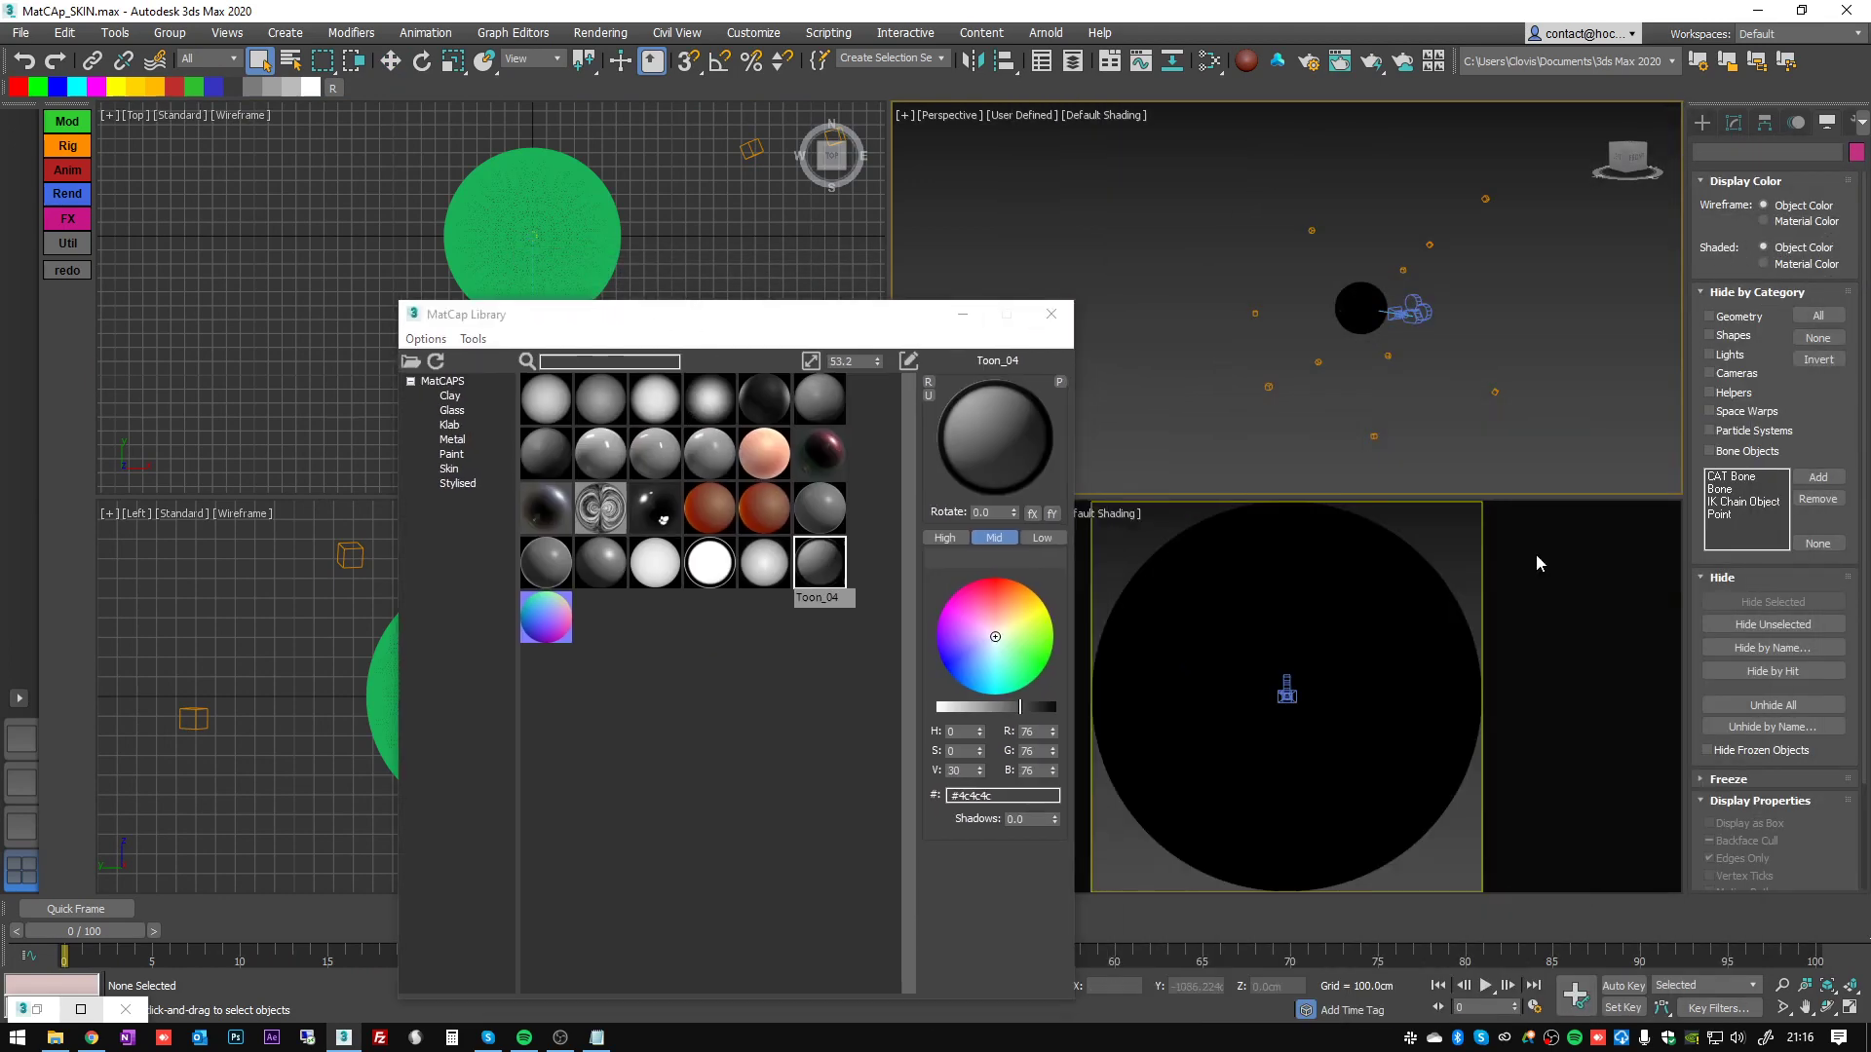
left_click(609, 212)
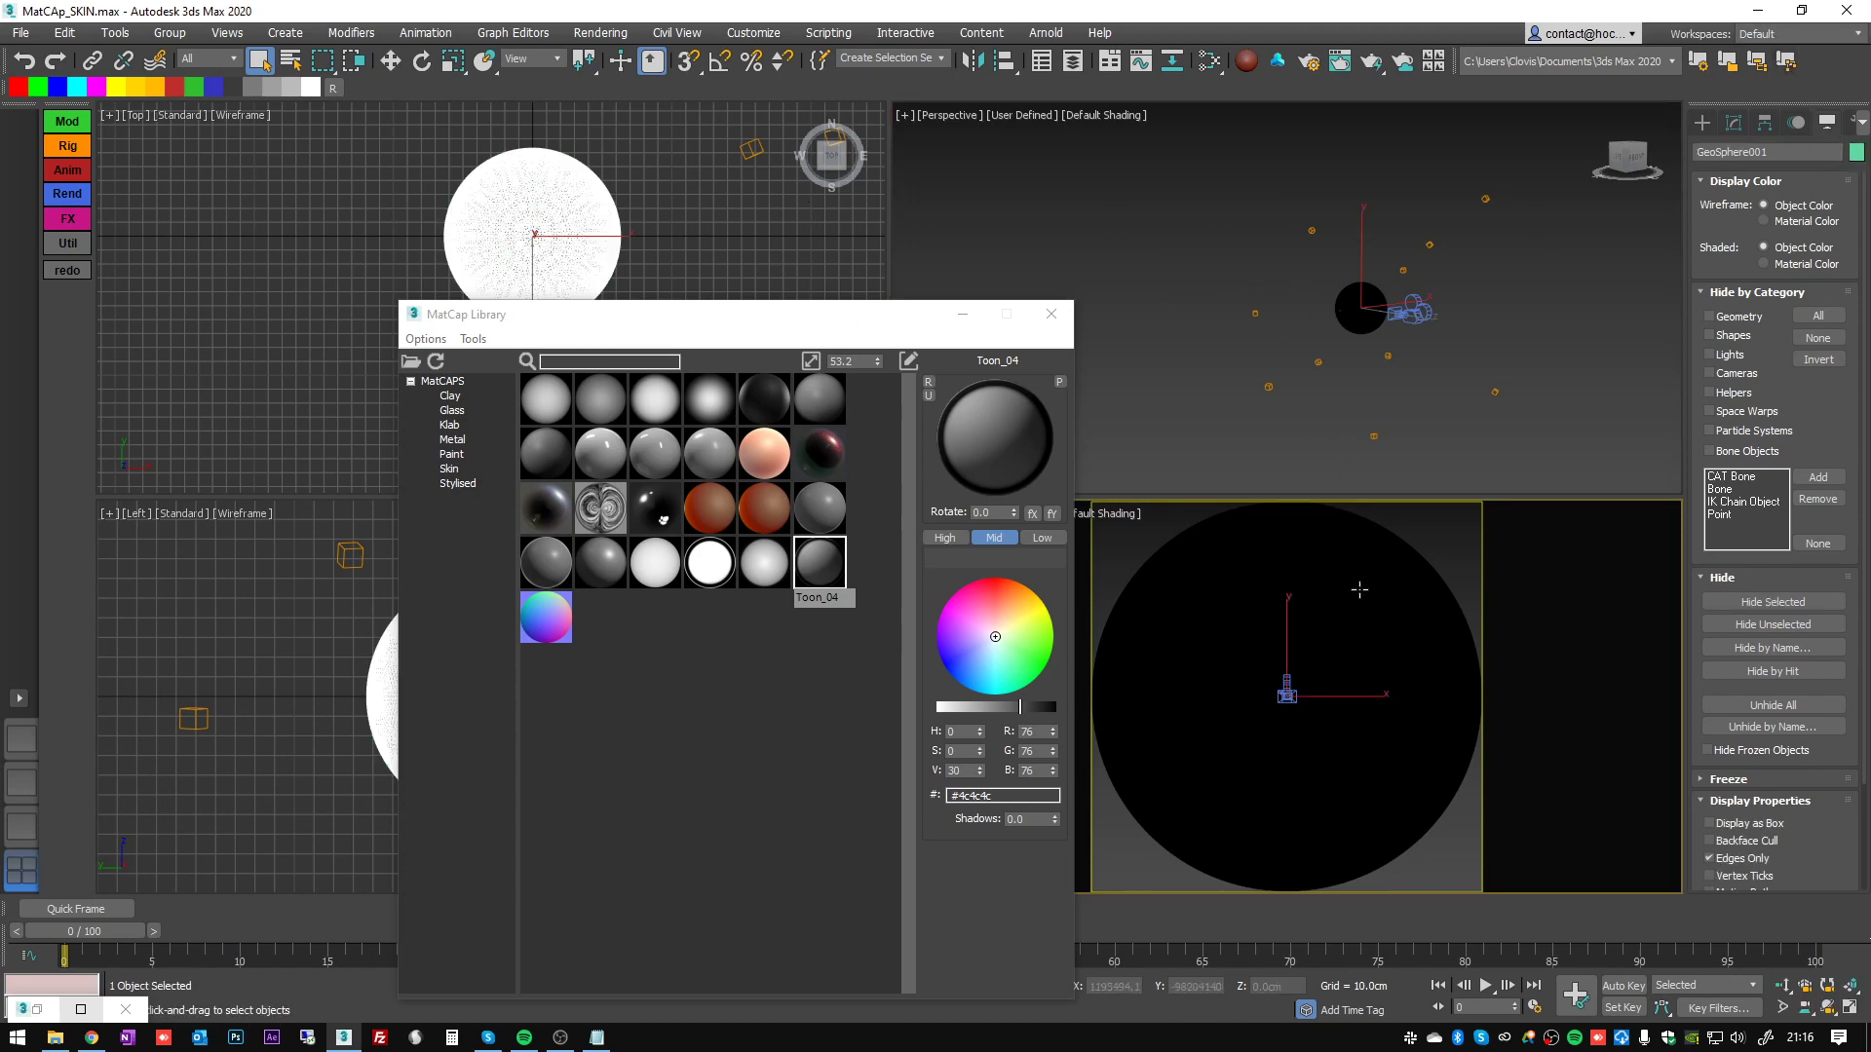
right_click(1600, 349)
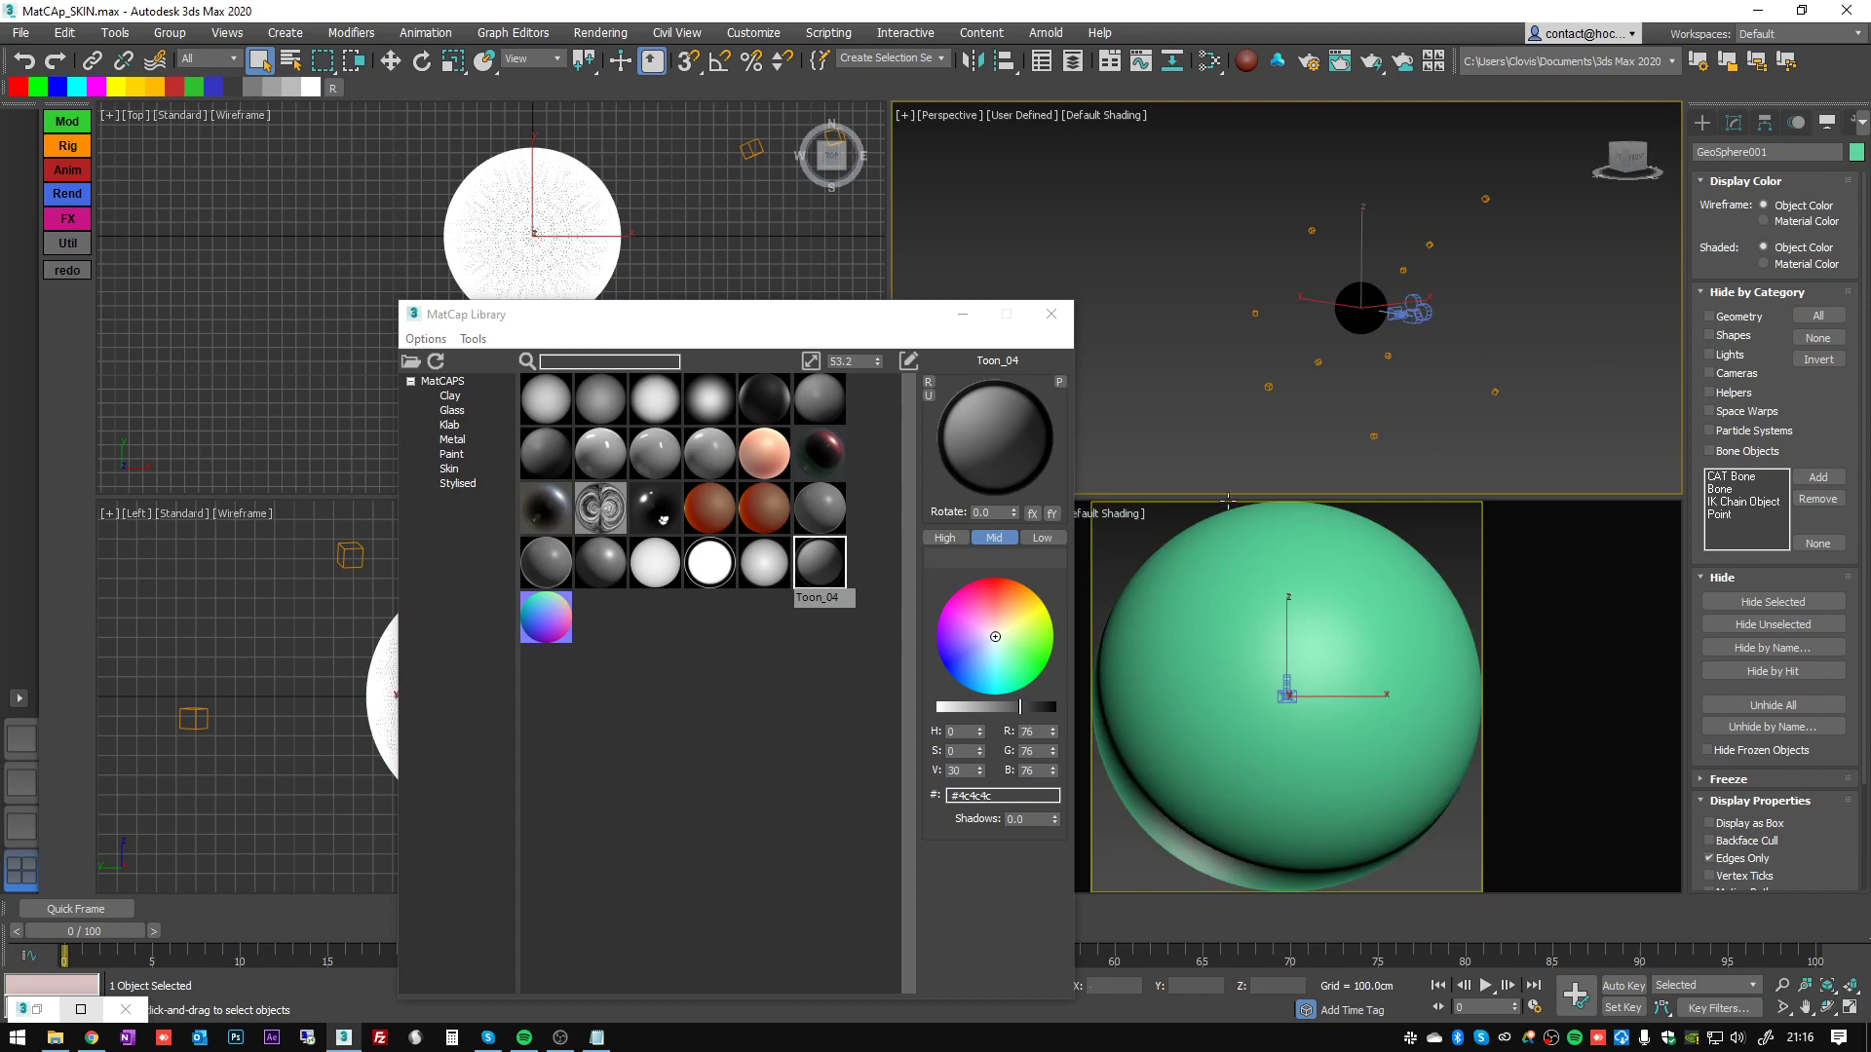
left_click_drag(893, 324, 618, 265)
middle_click_drag(1443, 307, 1545, 351, "alt")
key("z")
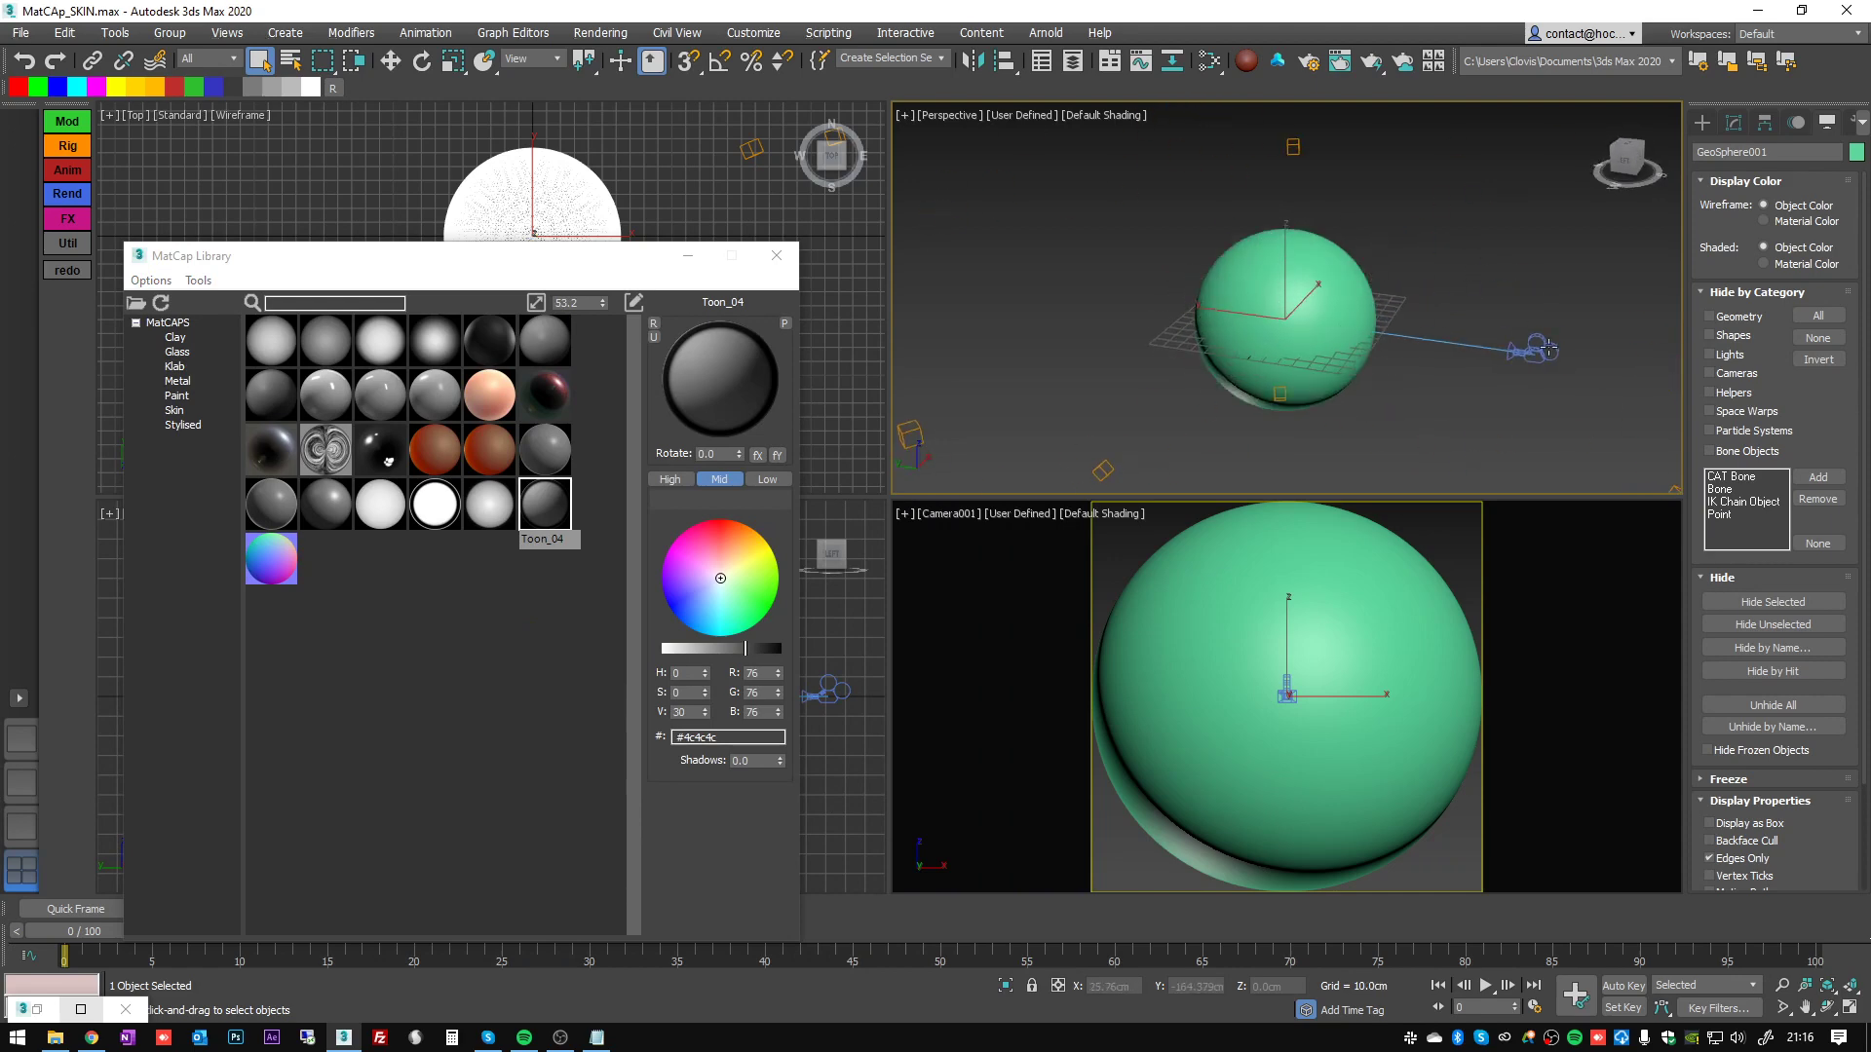
- Examine the camera and lights around the sphere, and view the scene's material nodes in the Slate Material Editor
left_click(1539, 351)
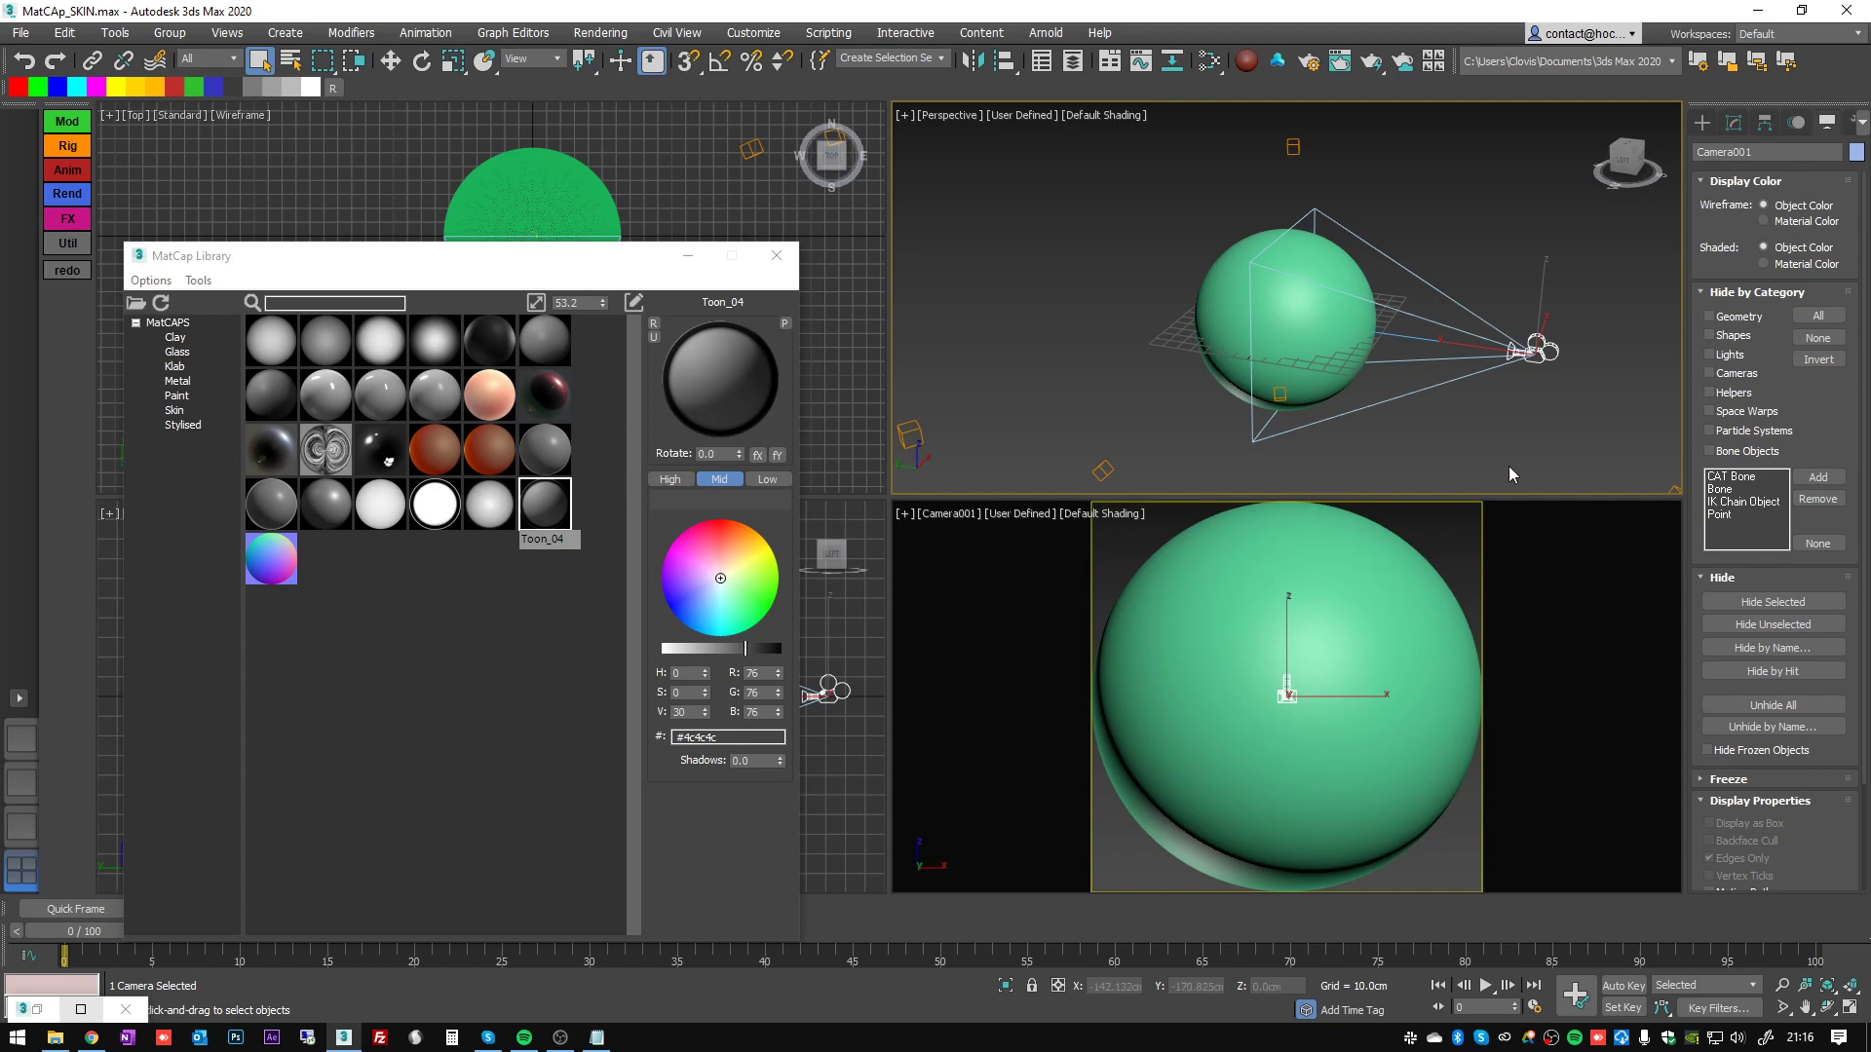
middle_click_drag(1438, 385, 1368, 363, "alt")
left_click(1581, 260)
middle_click_drag(1328, 283, 1299, 291, "alt")
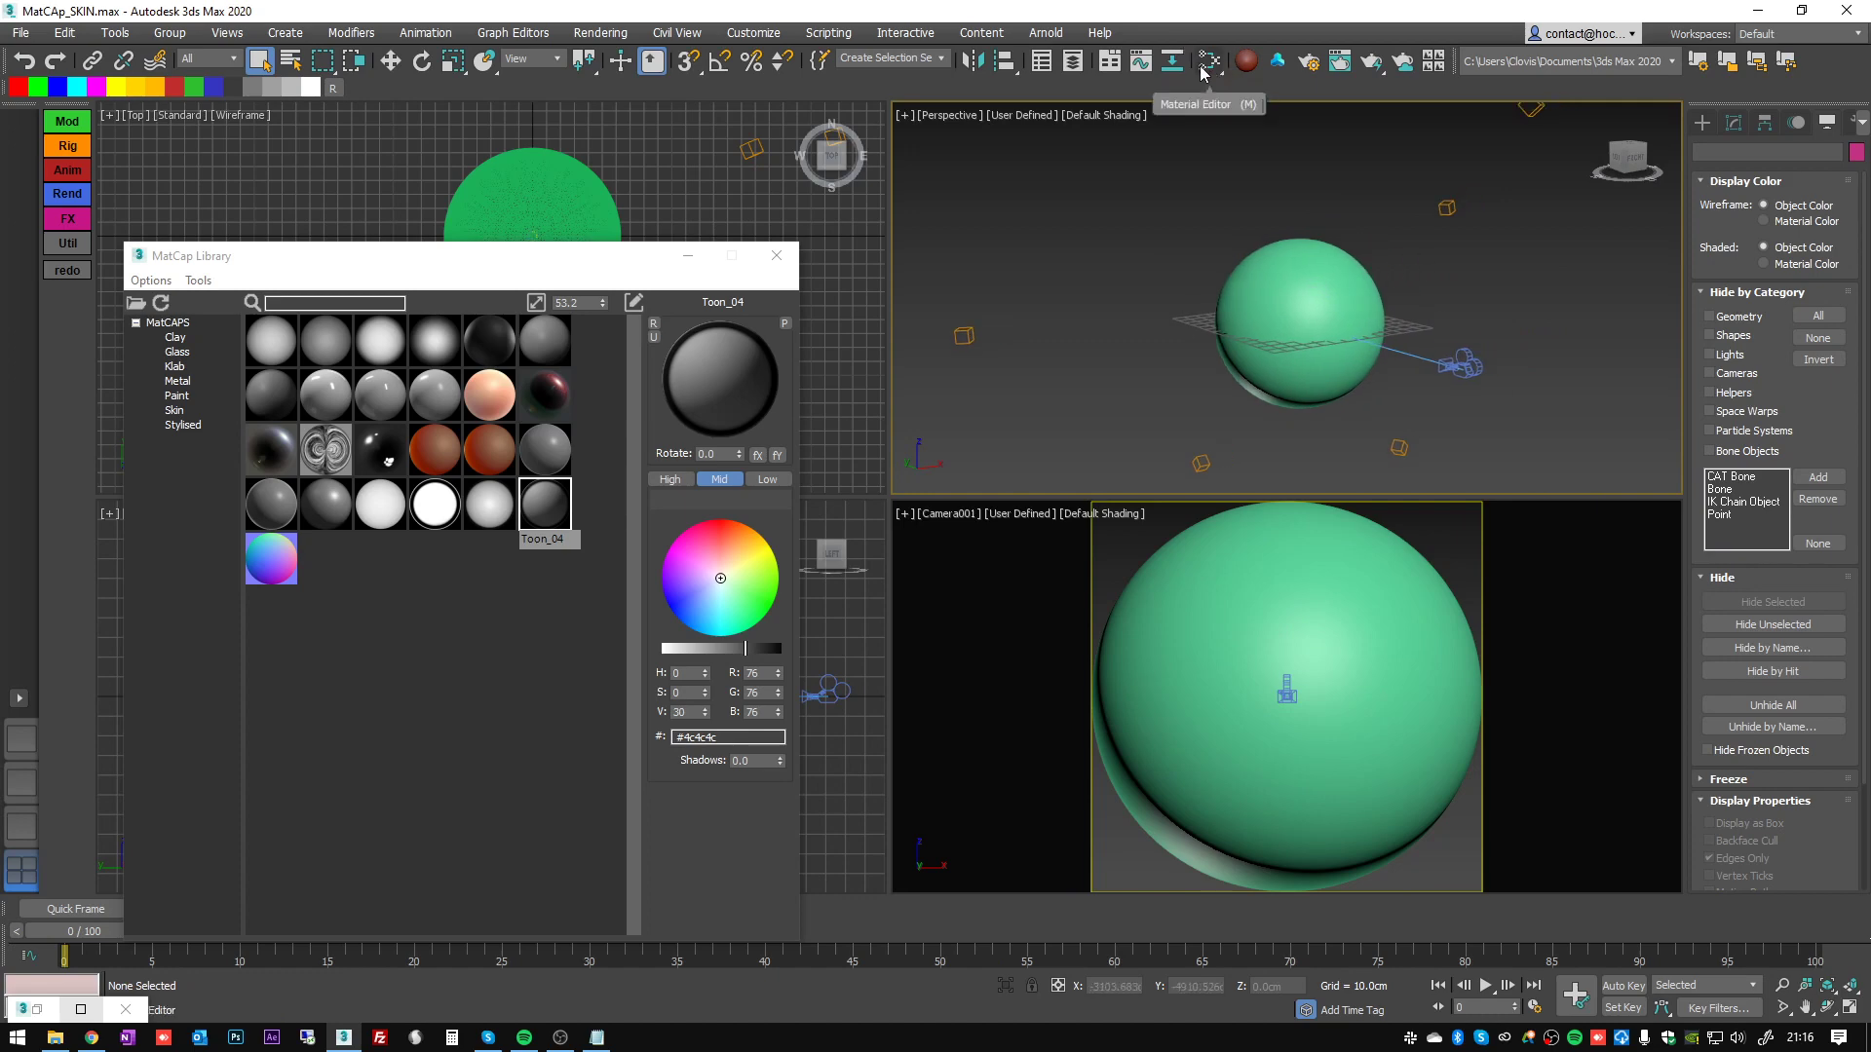
middle_click_drag(1479, 218, 1425, 190, "alt")
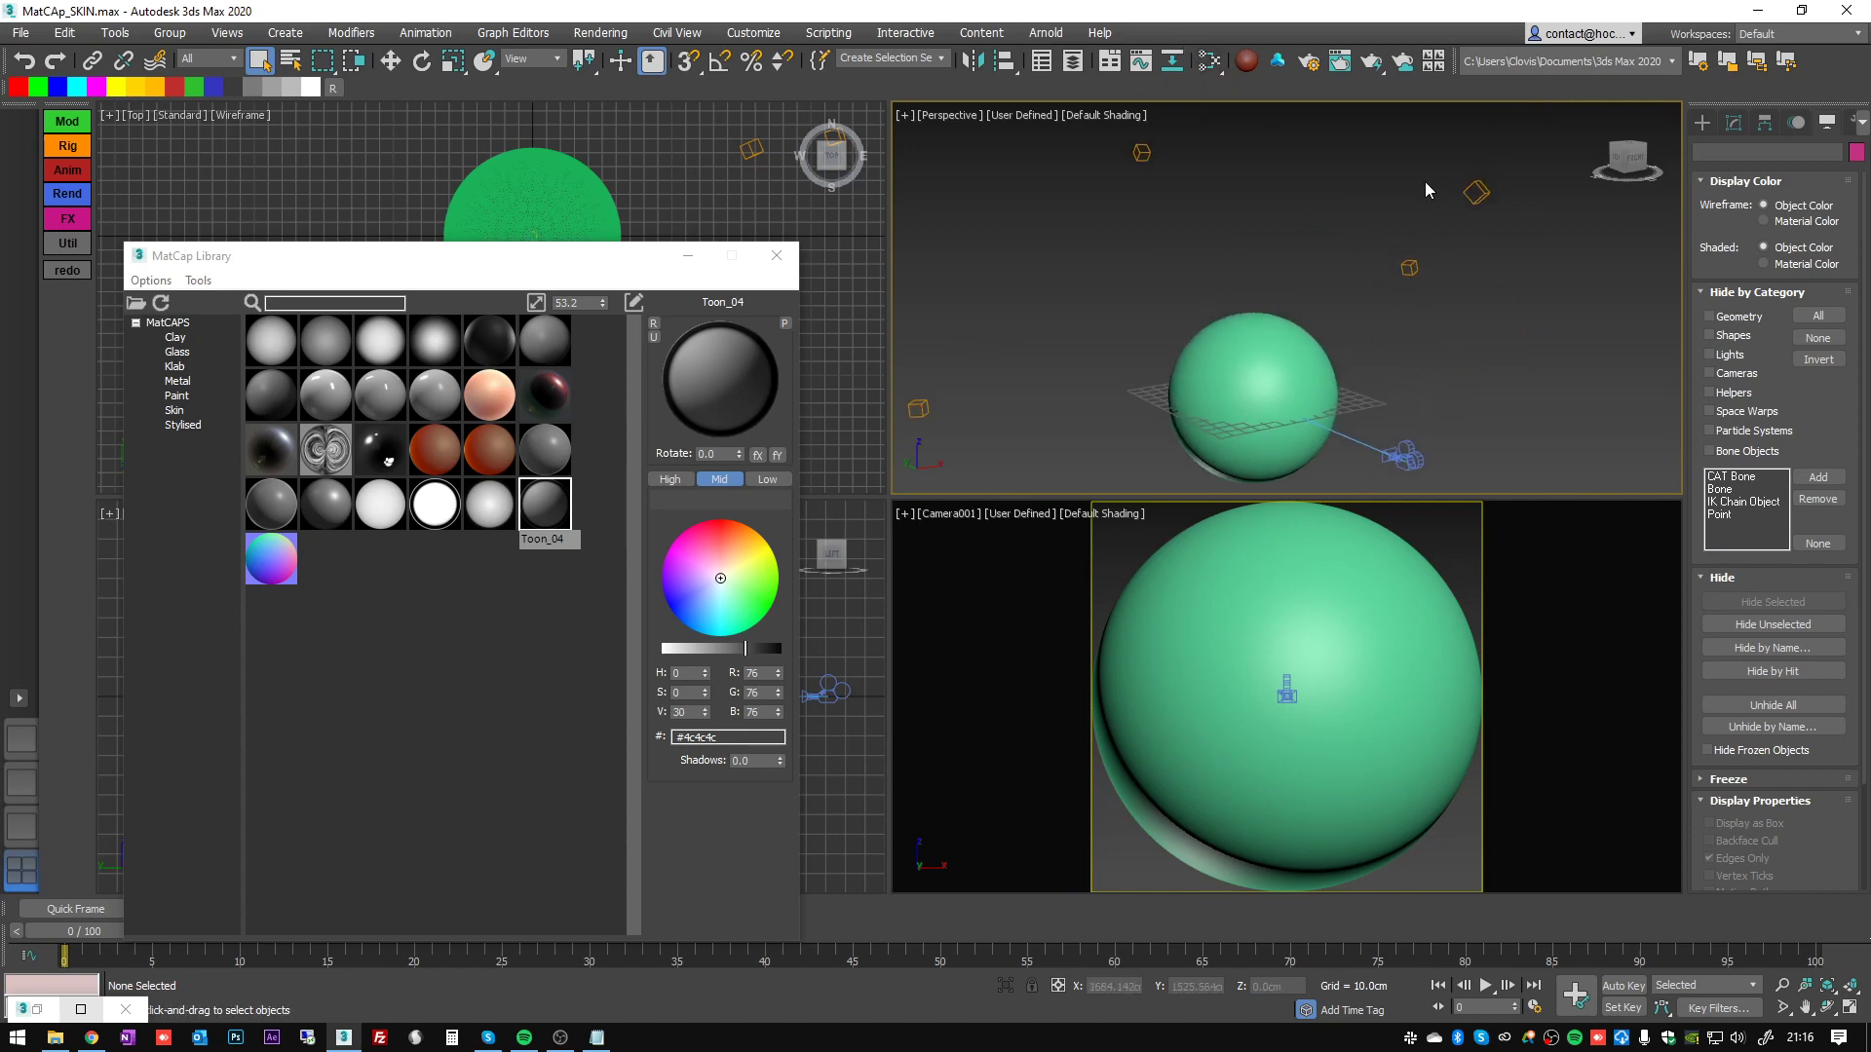
left_click(1213, 63)
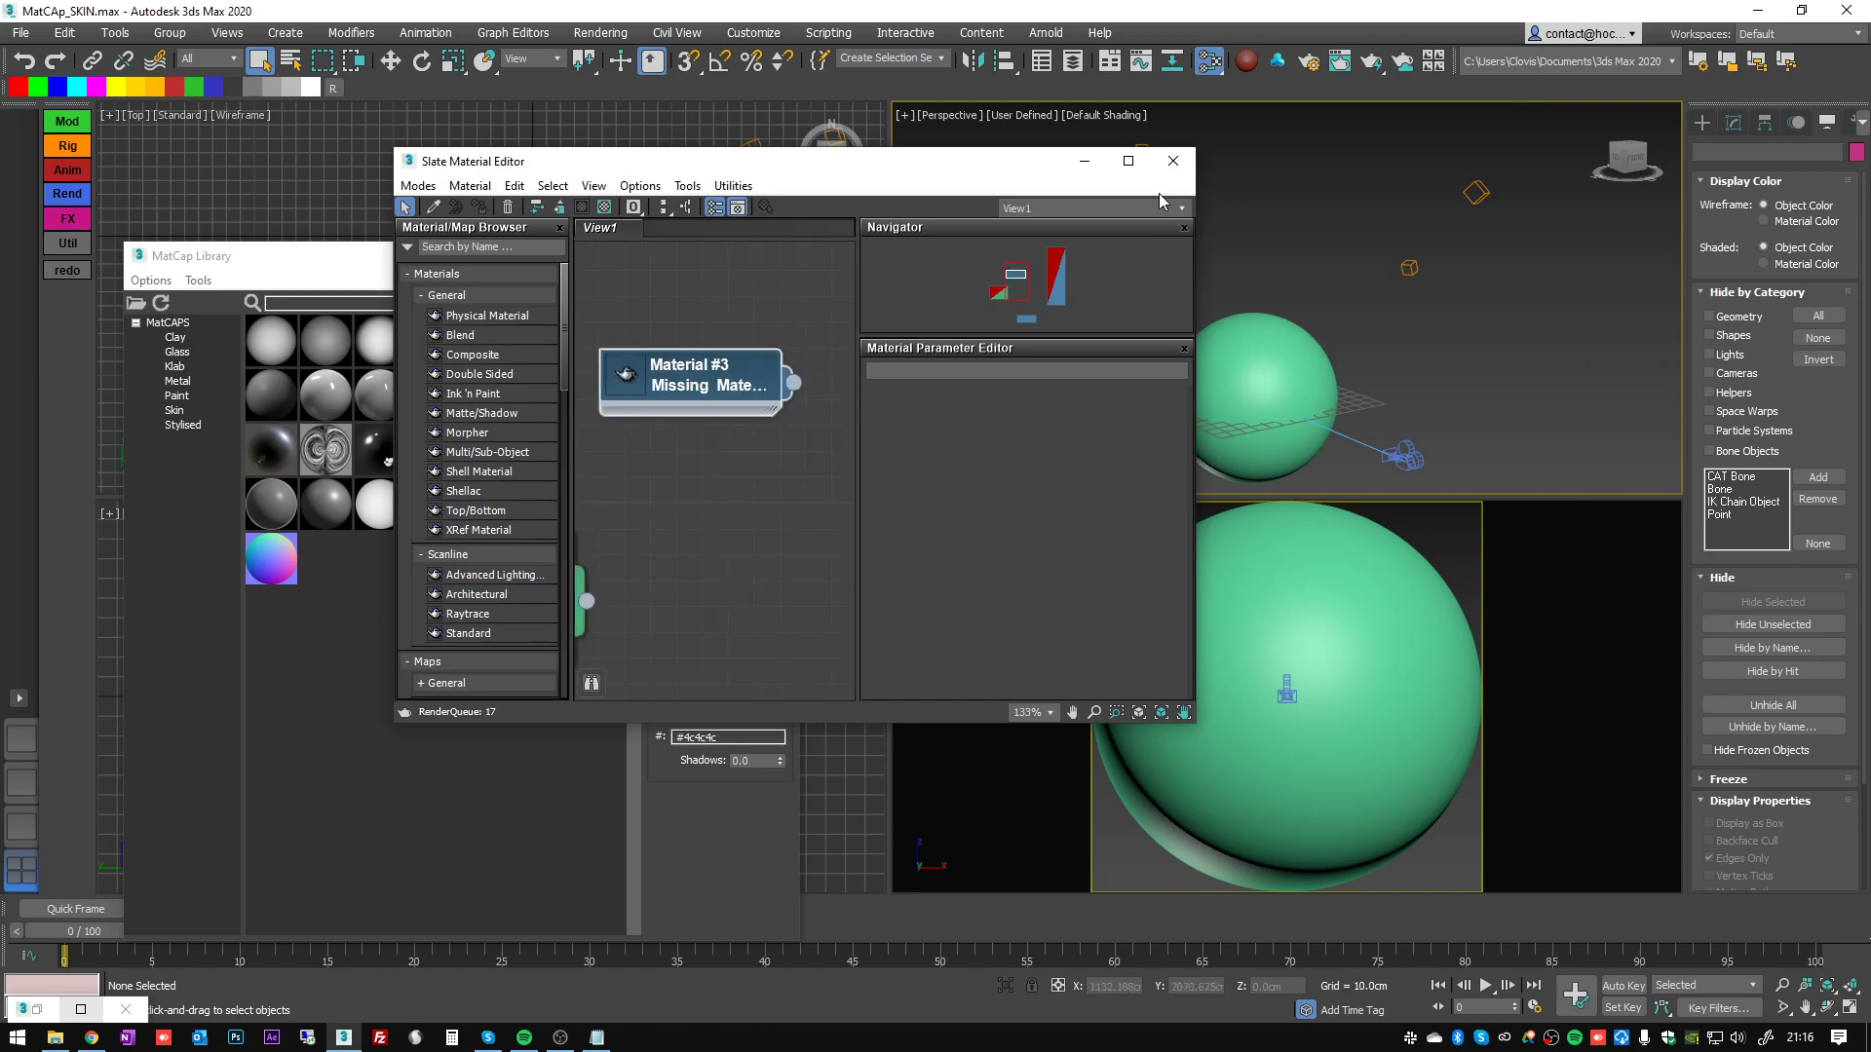
left_click(1209, 60)
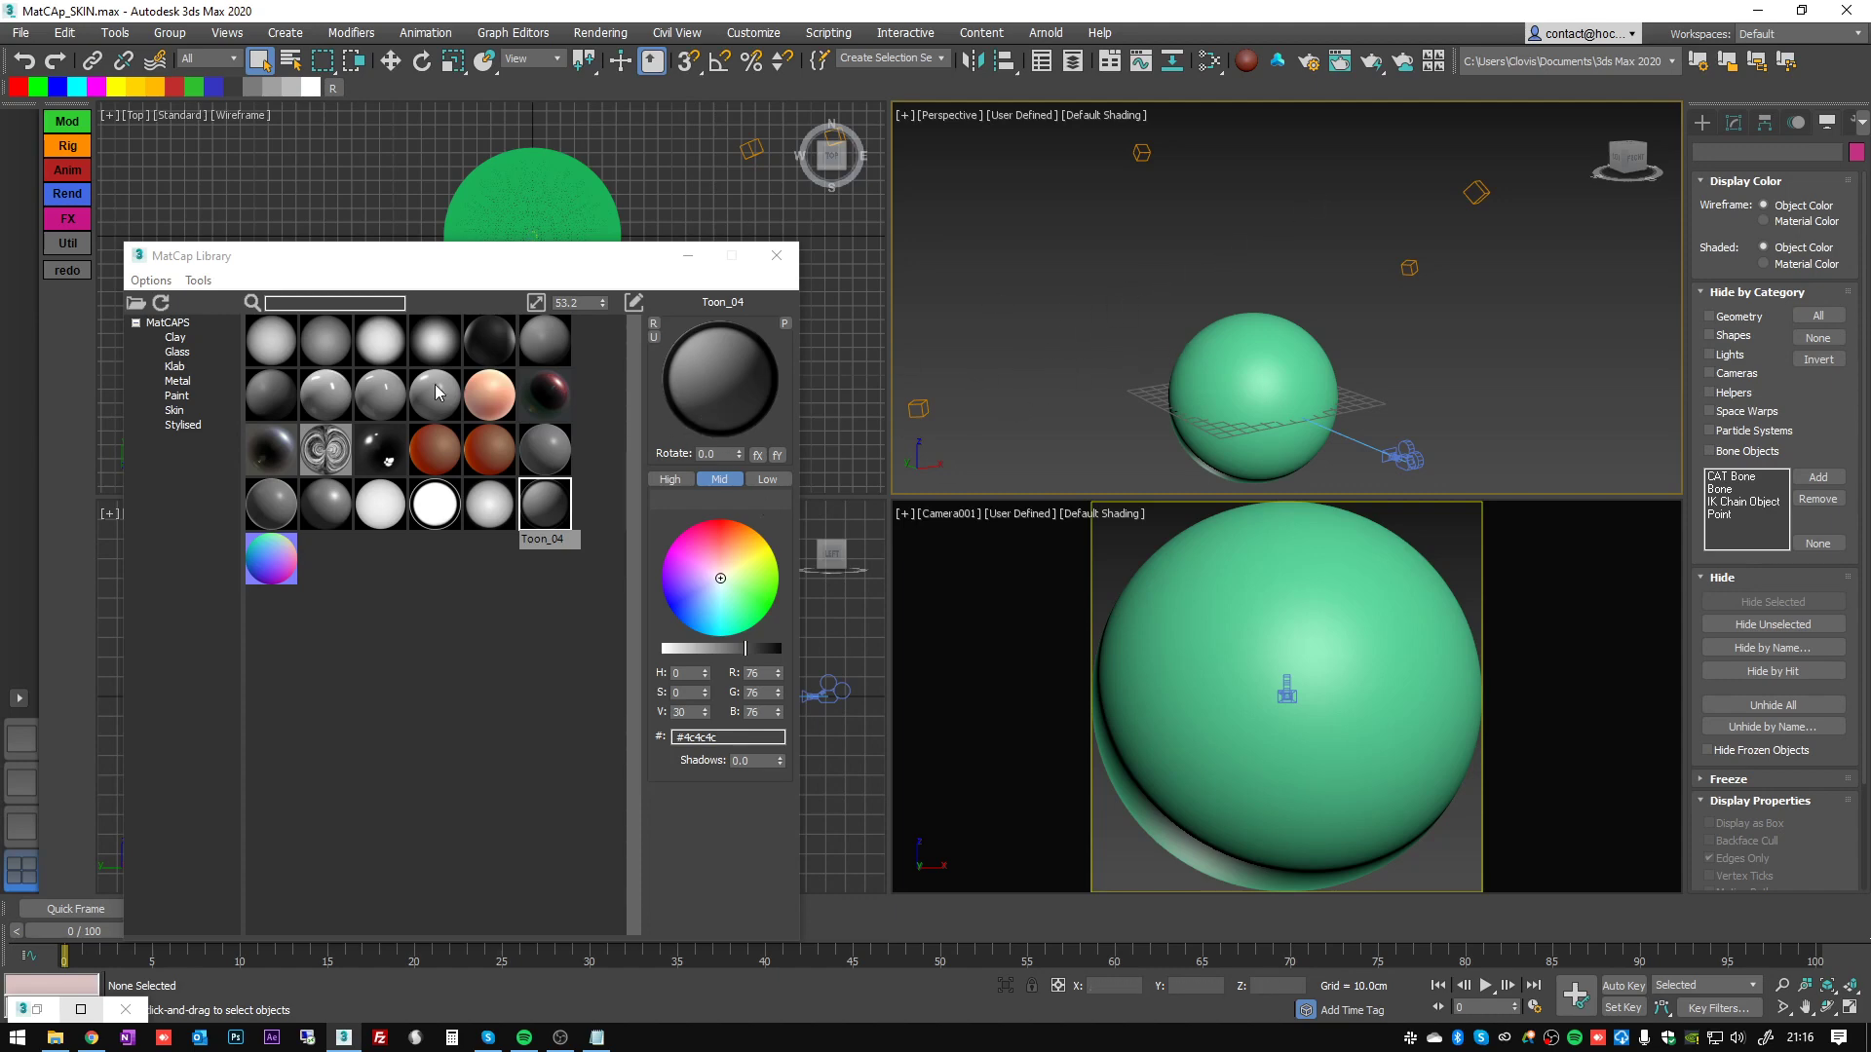
- Select the sphere and load MatCap_Toon2, followed by Outline-White, from the Stylised folder into the matcap preview
left_click(182, 413)
left_click(182, 398)
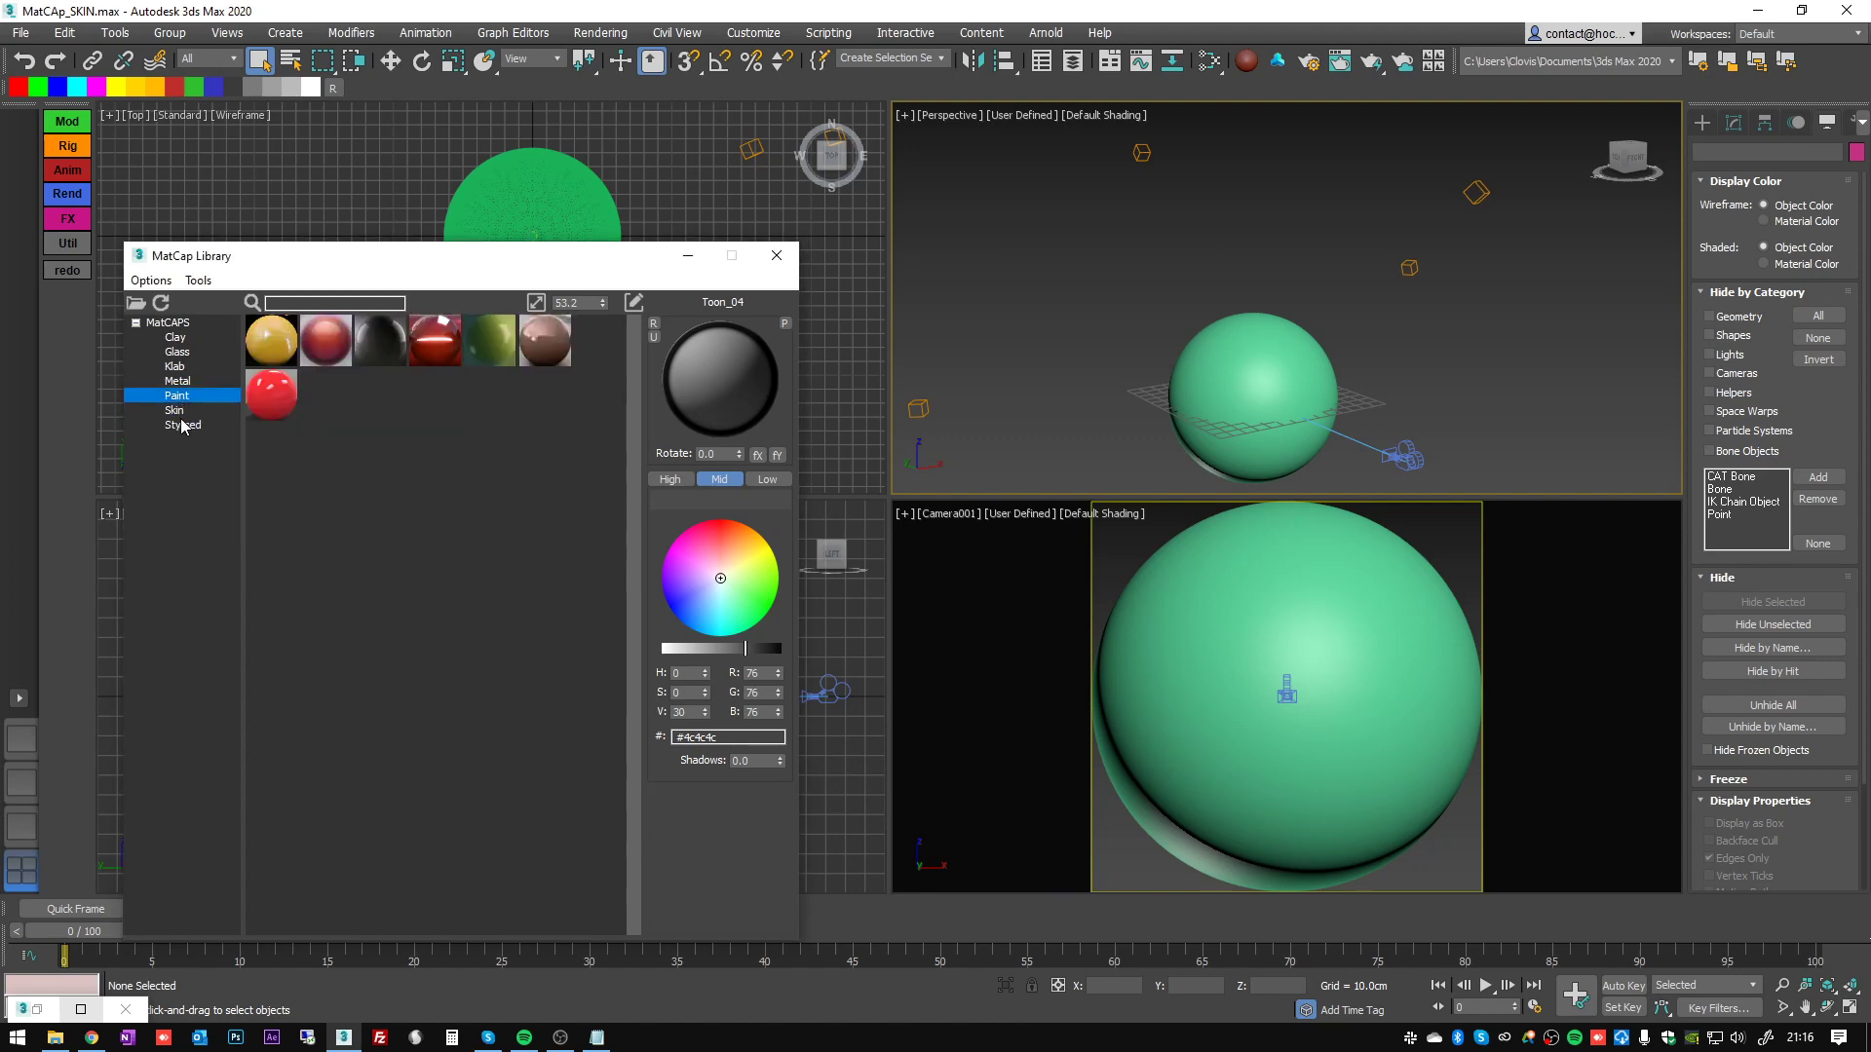
left_click(181, 426)
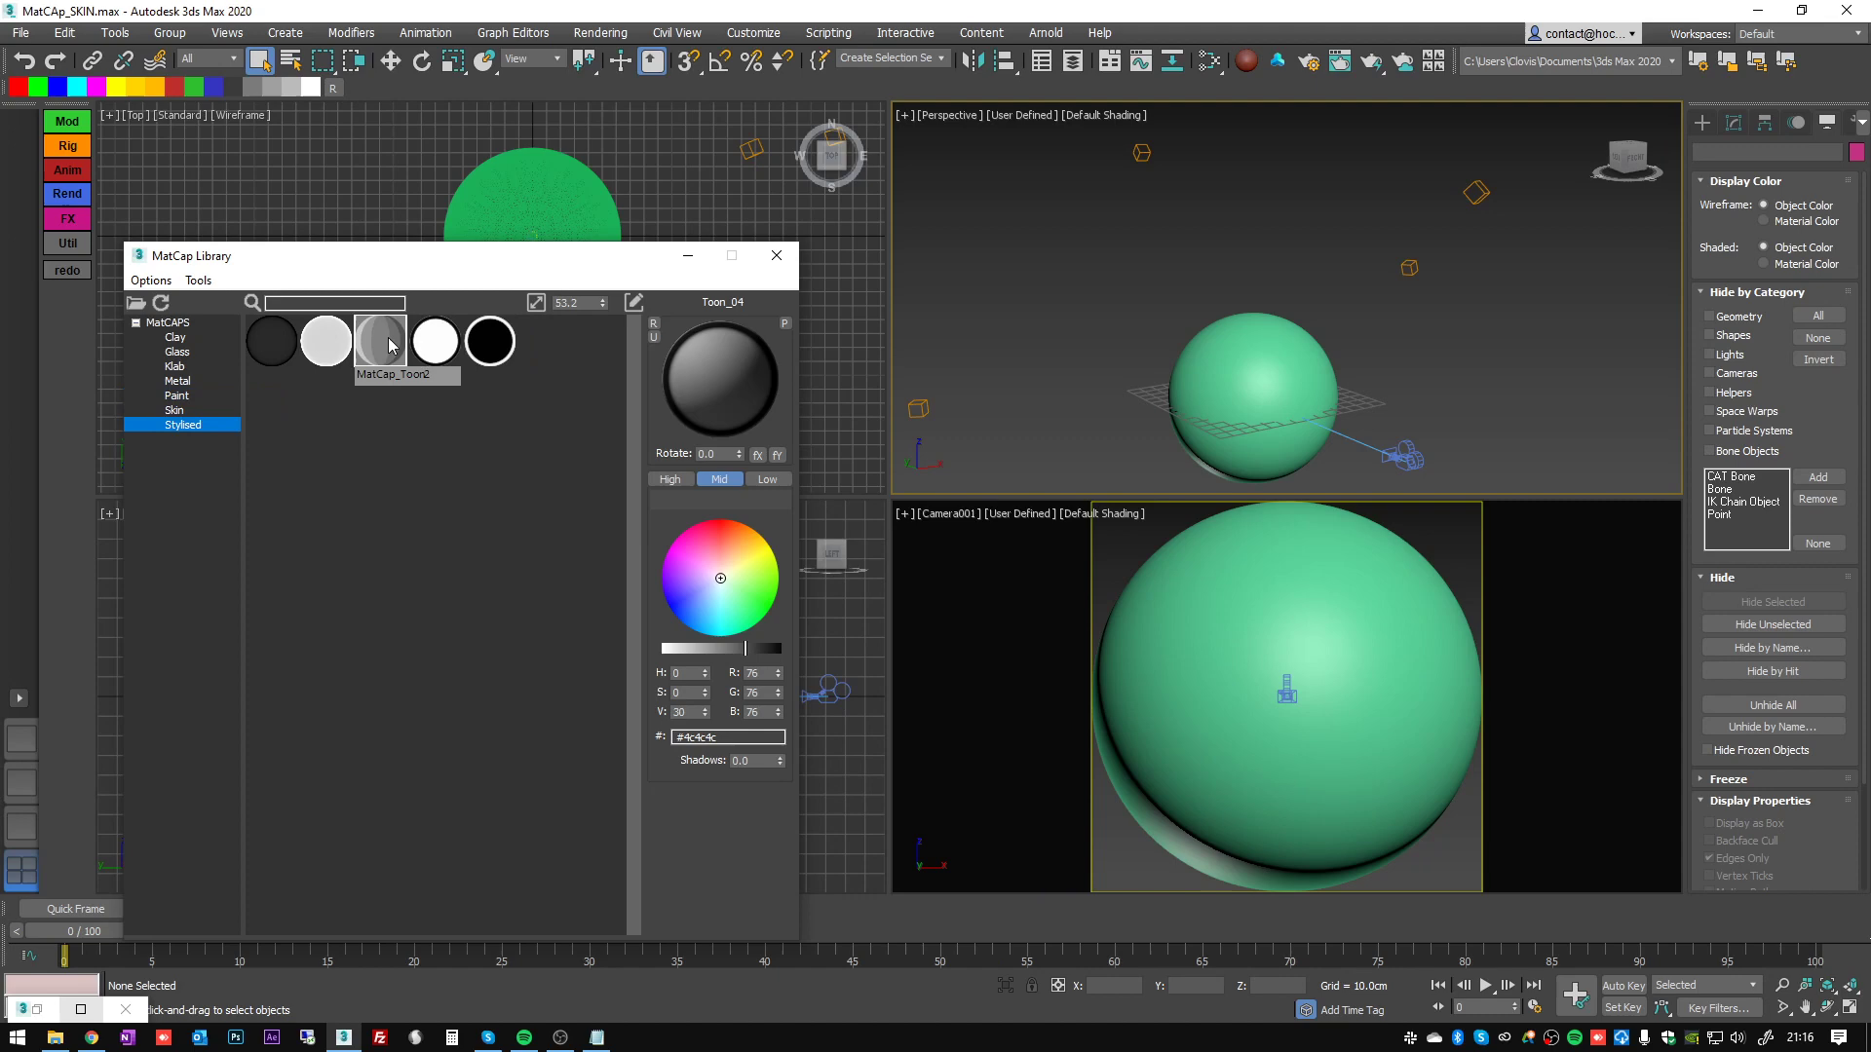
left_click(388, 353)
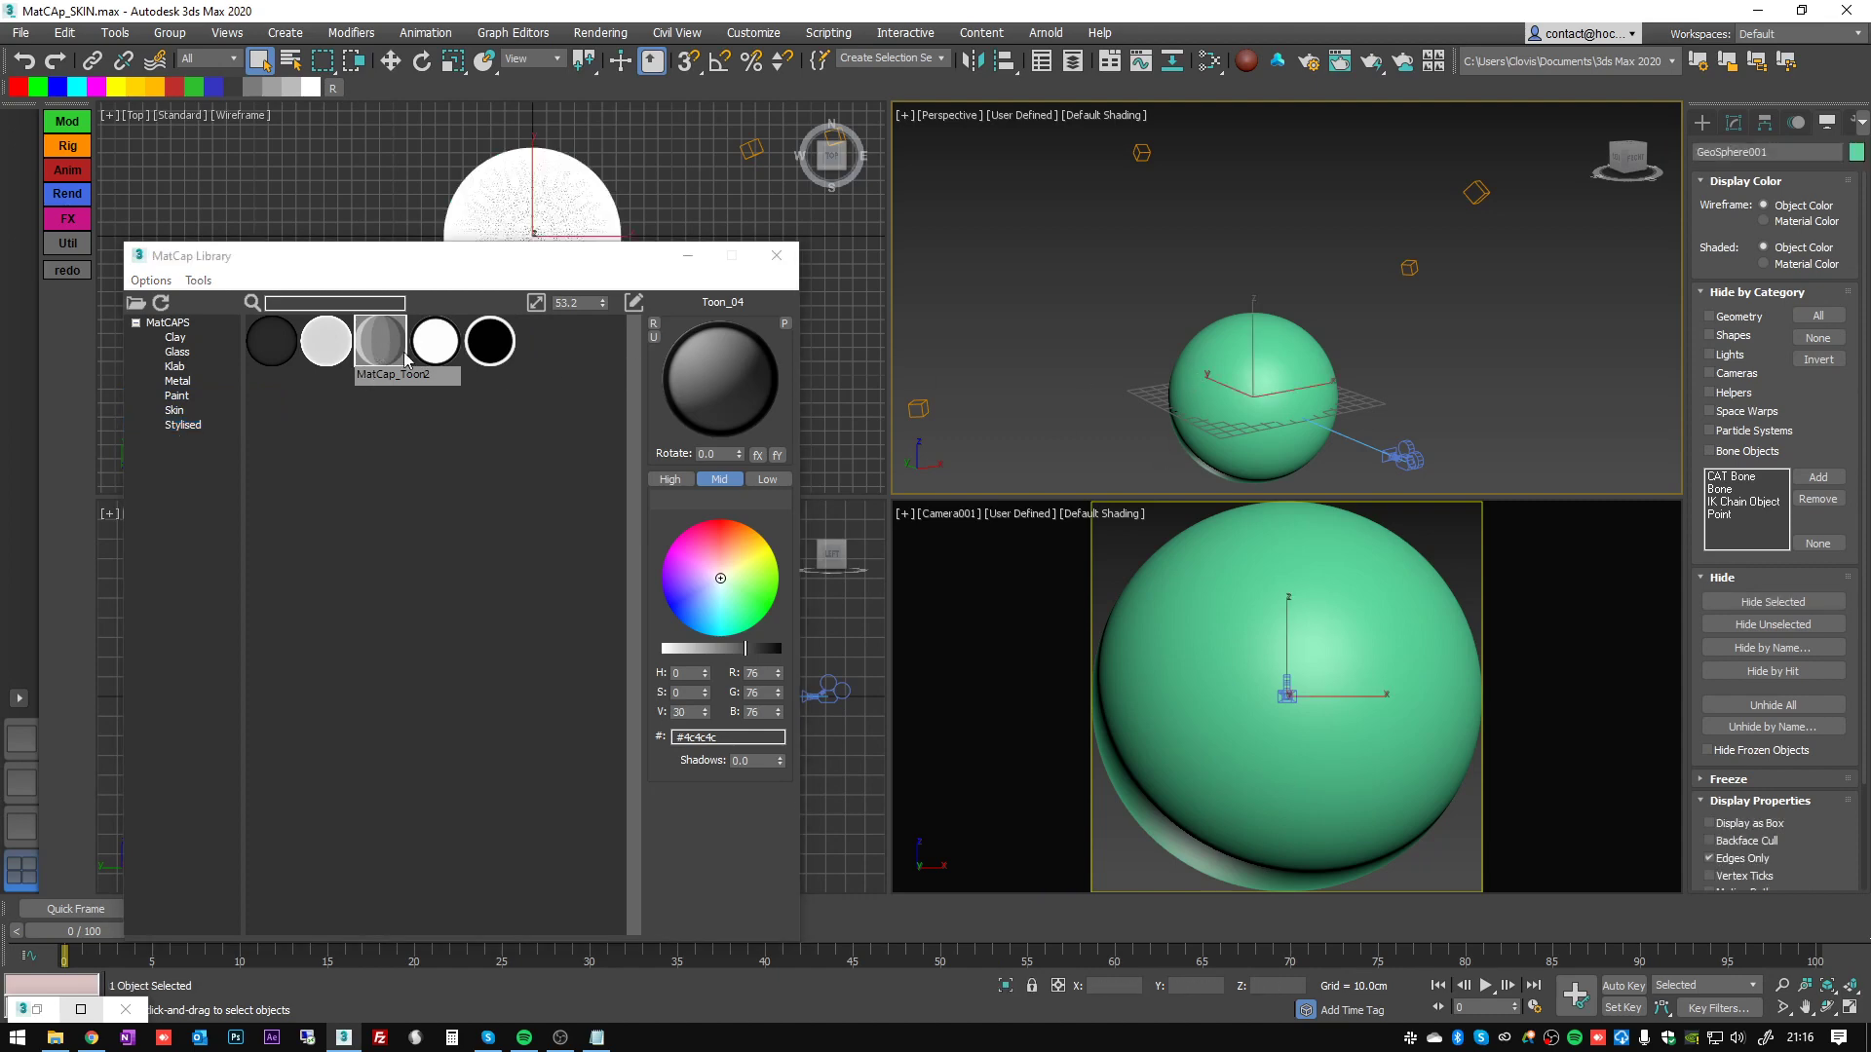
left_click(1305, 371)
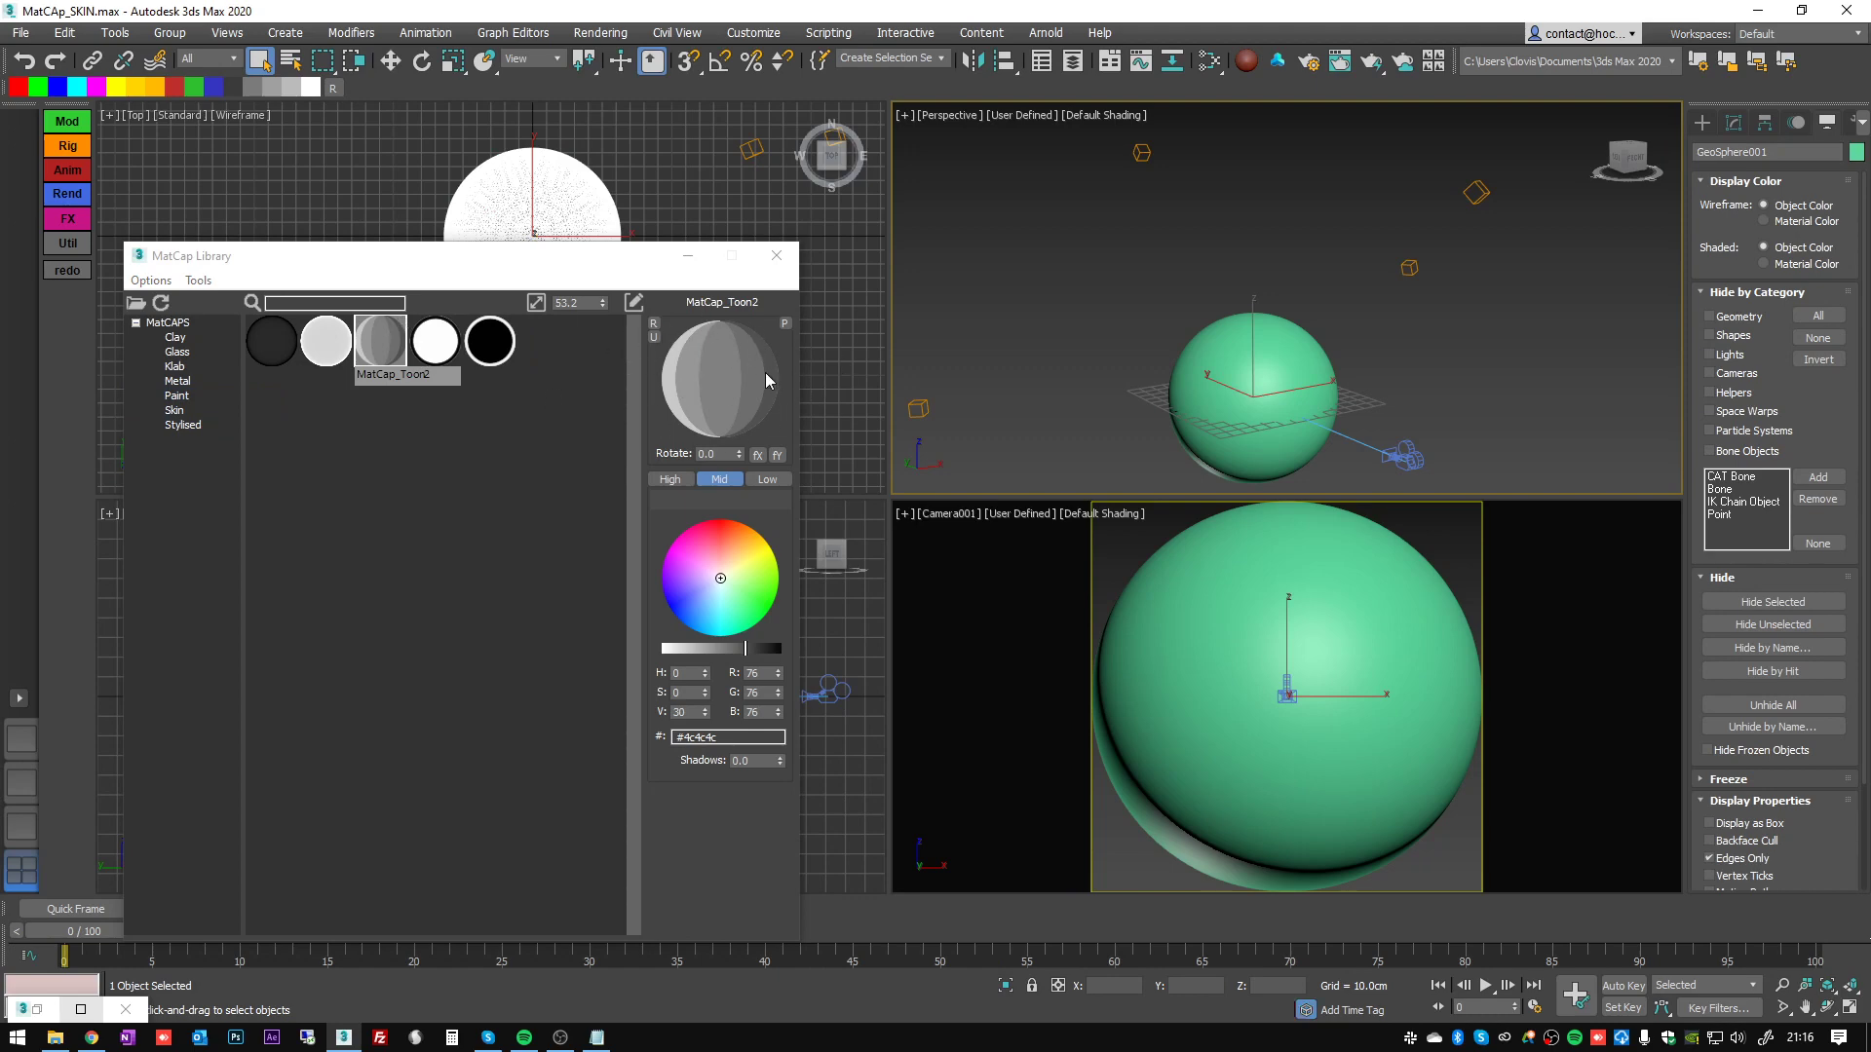
left_click(455, 341)
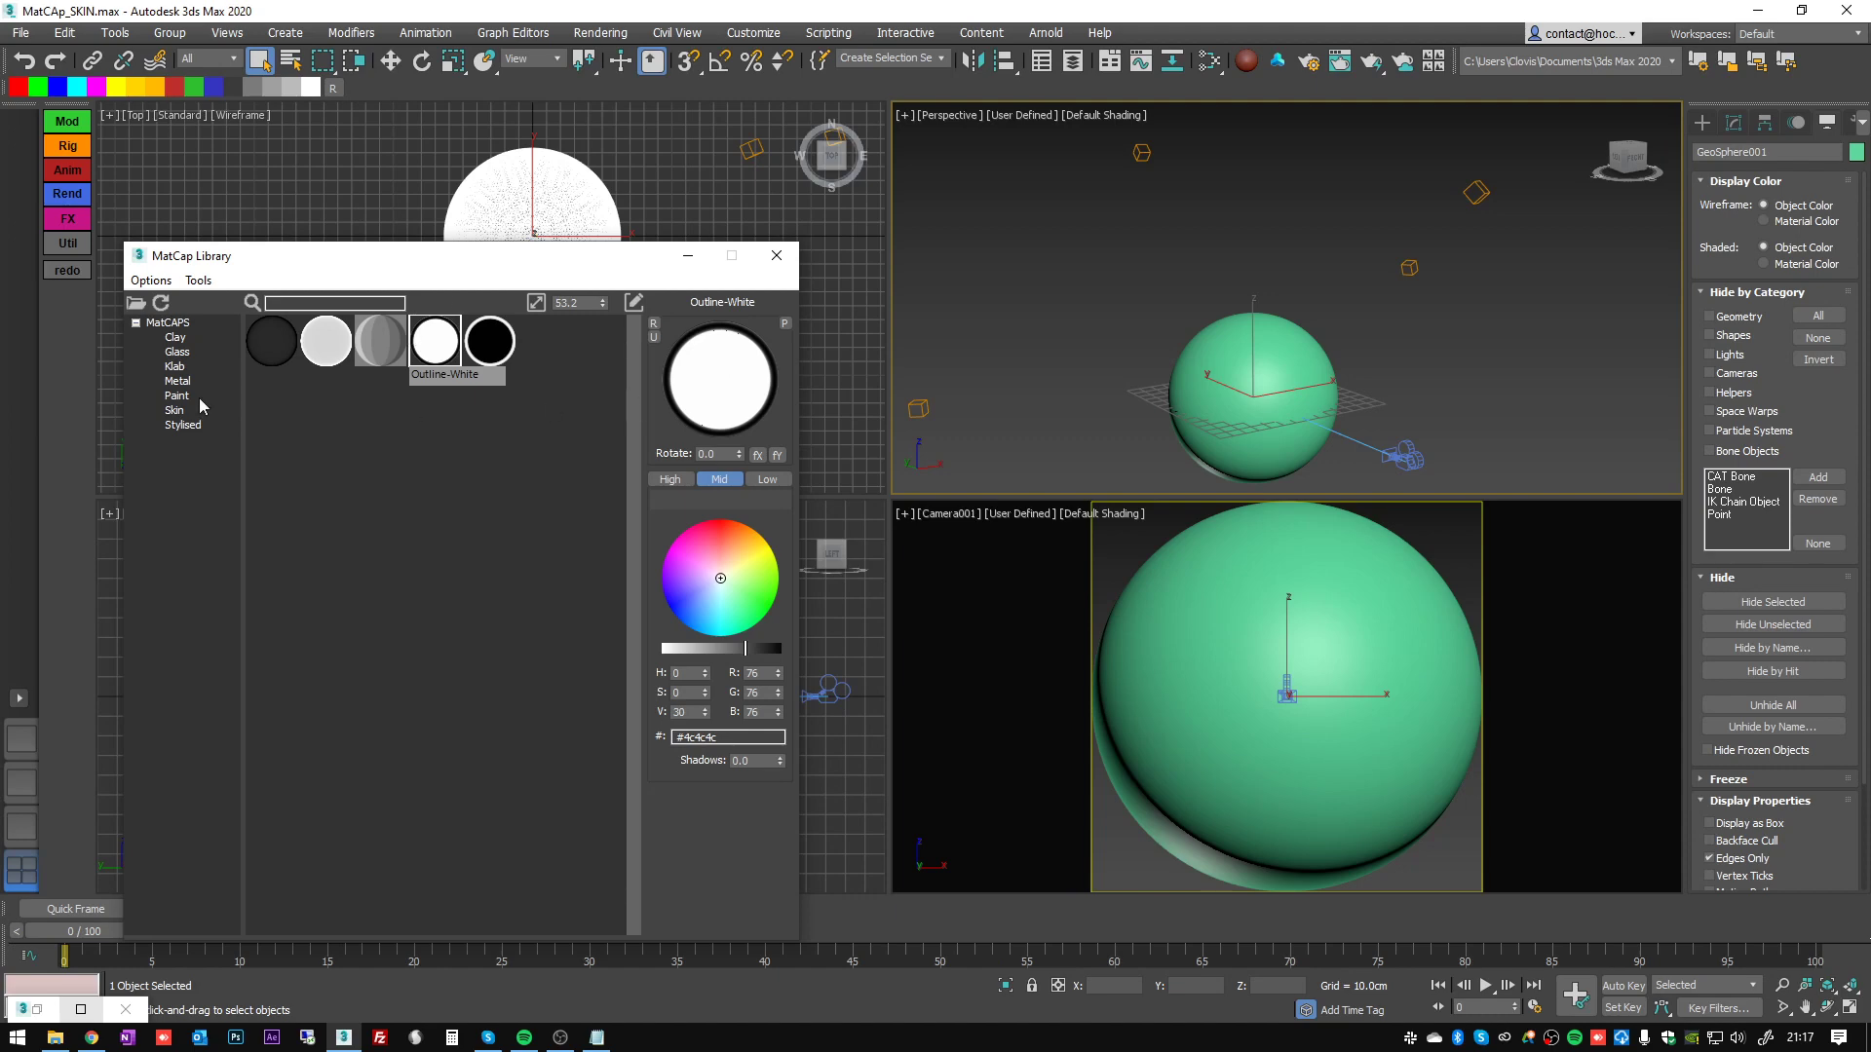
- Look through the matcaps in the Klab, Metal, Paint, Skin, Glass and Clay folders, ending on the Metal folder
left_click(176, 367)
left_click(176, 381)
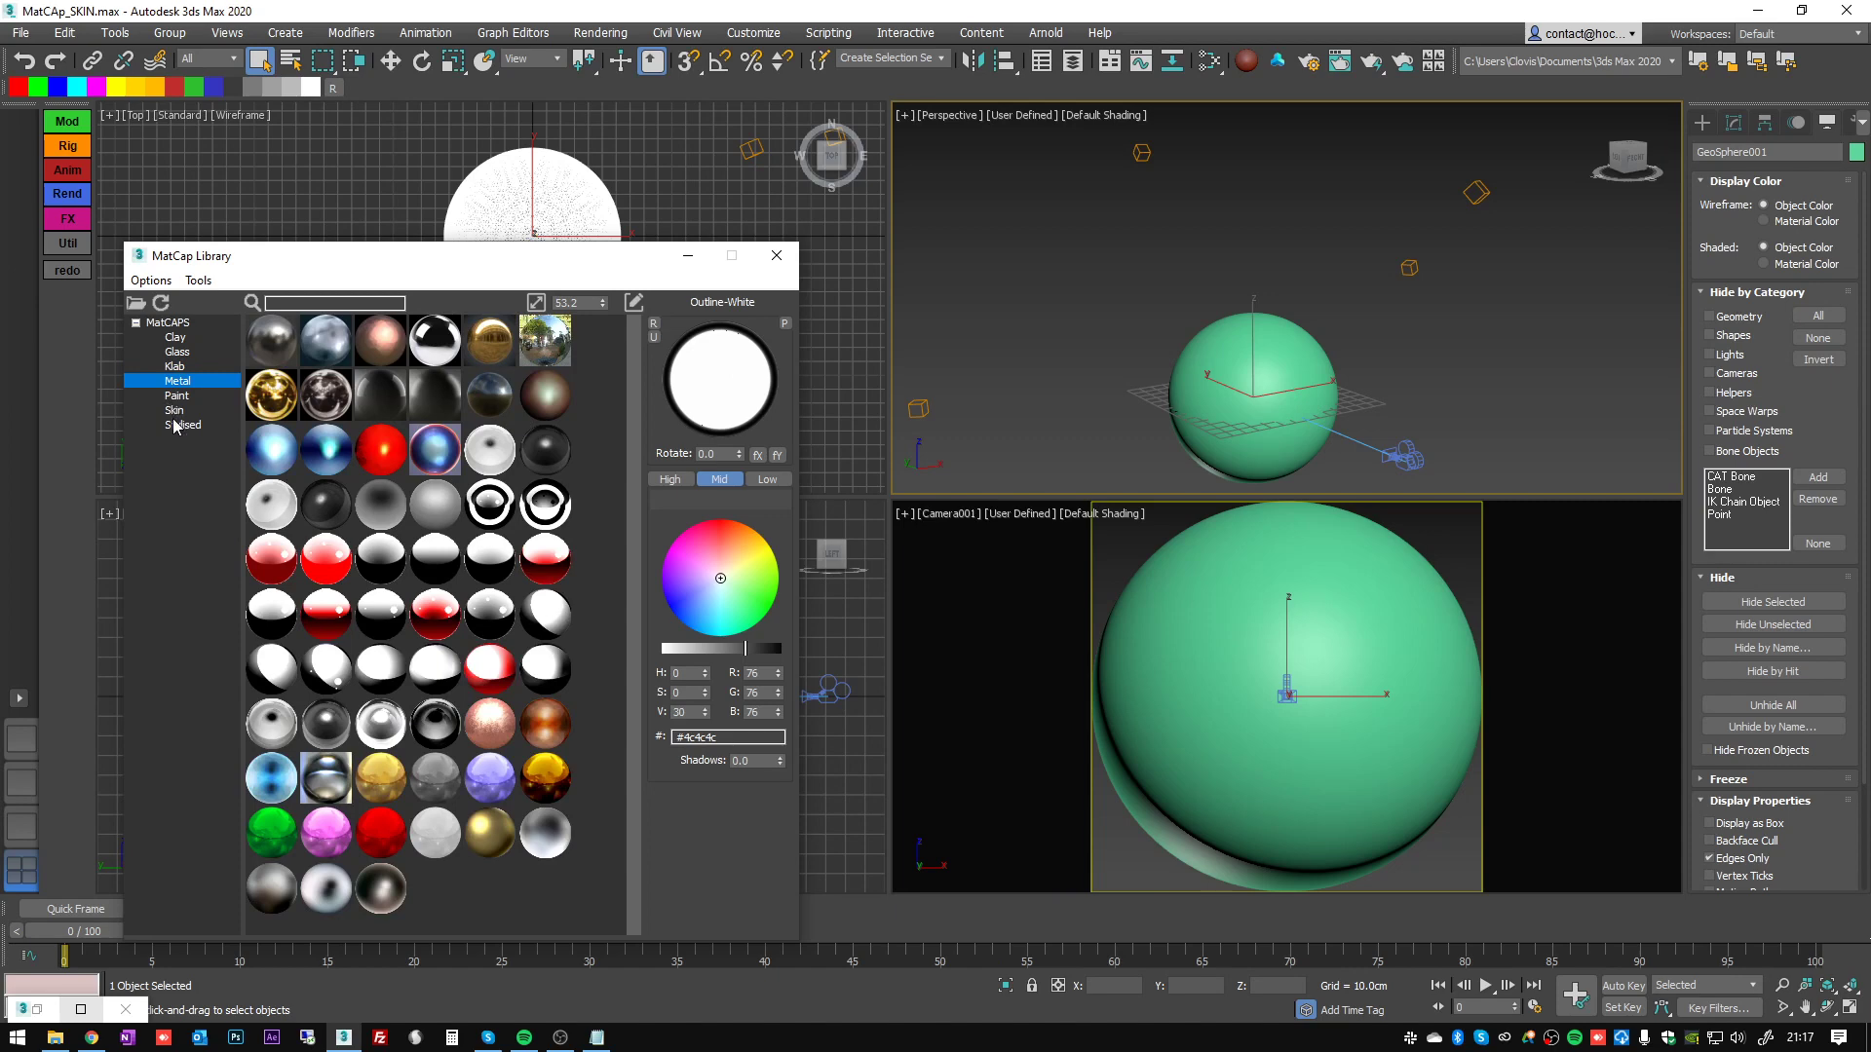
left_click(176, 396)
left_click(177, 410)
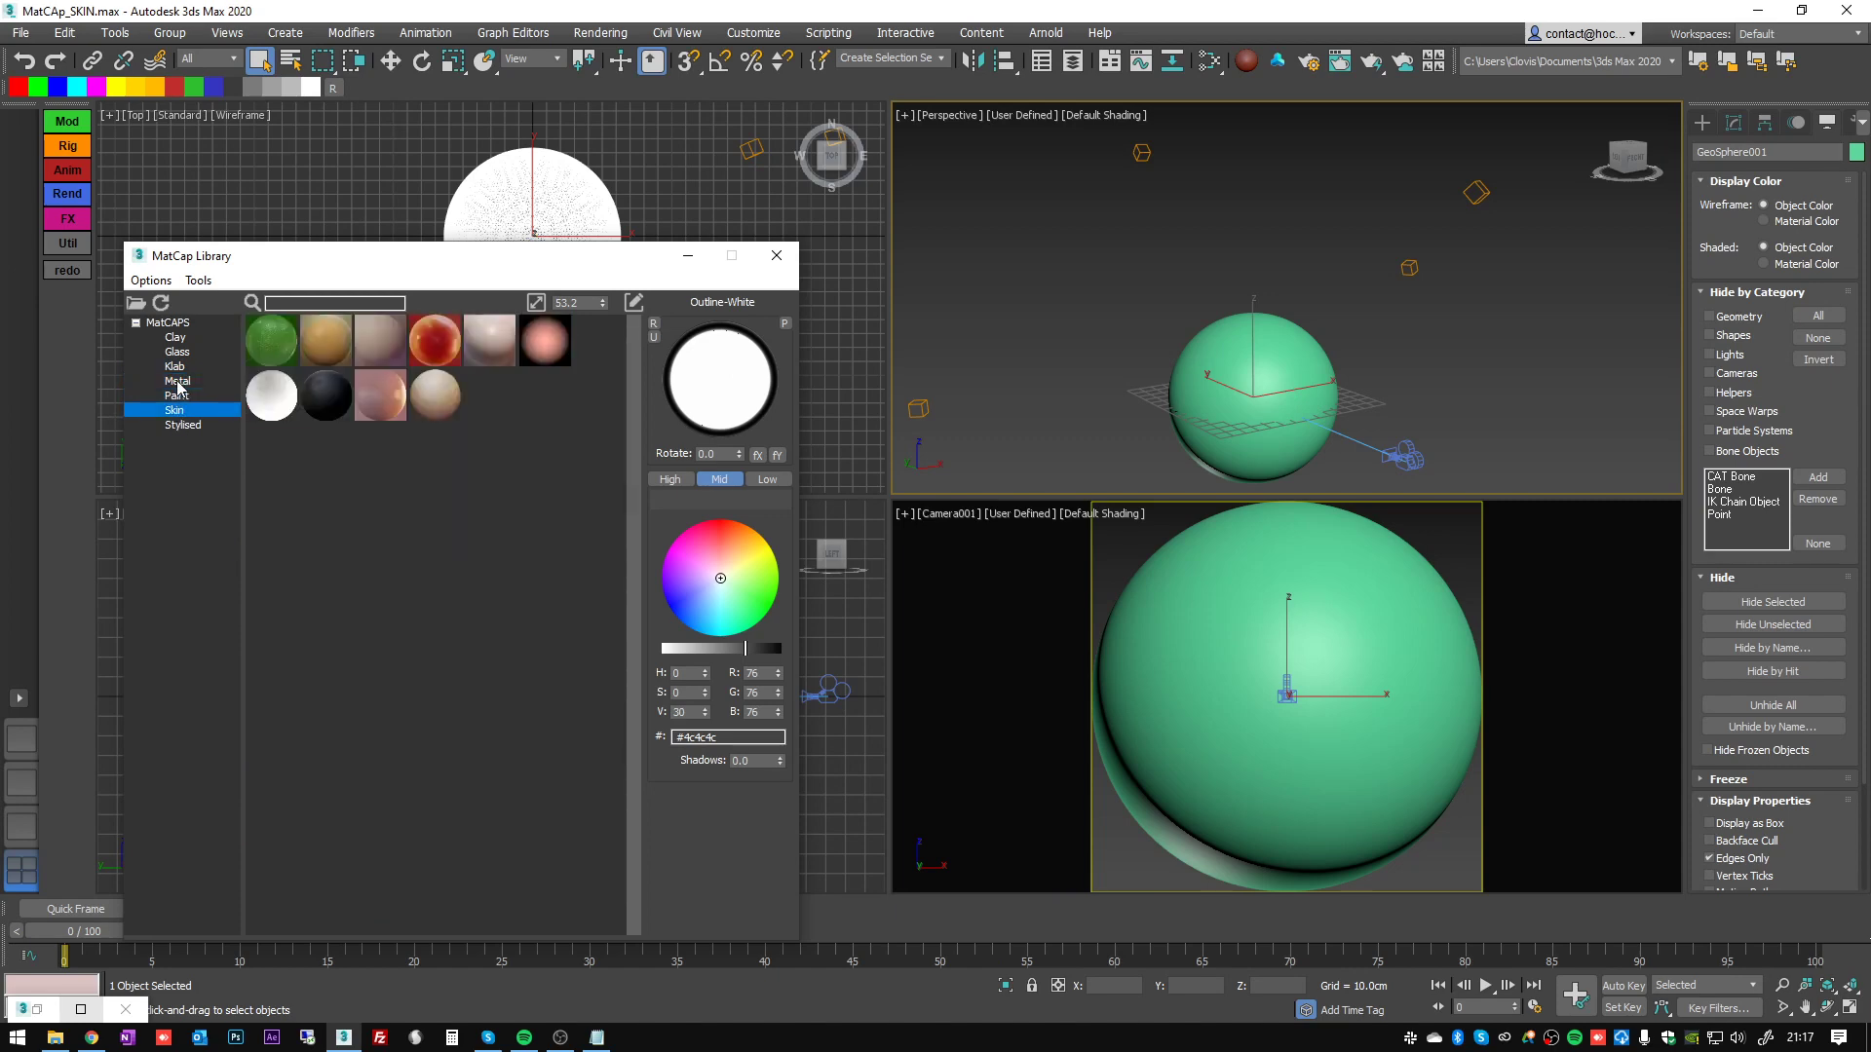
left_click(176, 381)
left_click(177, 366)
left_click(182, 352)
left_click(177, 337)
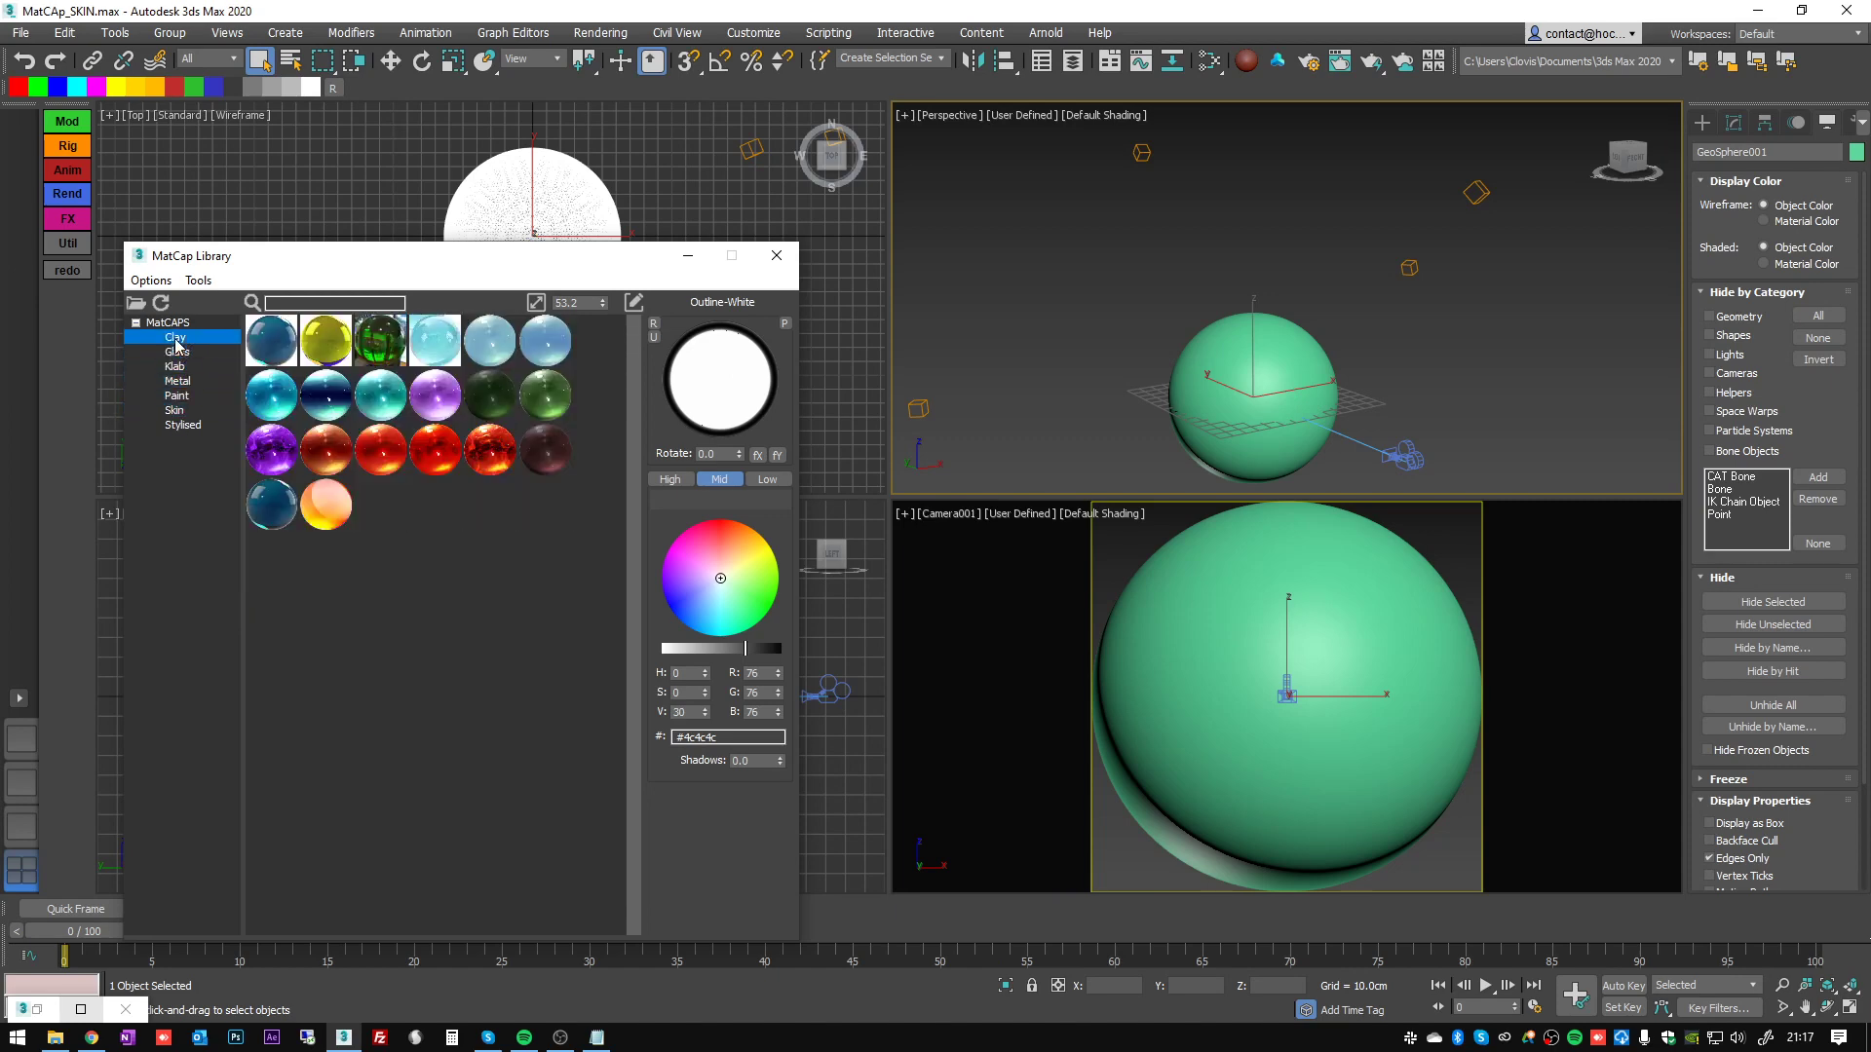
left_click(177, 351)
left_click(178, 369)
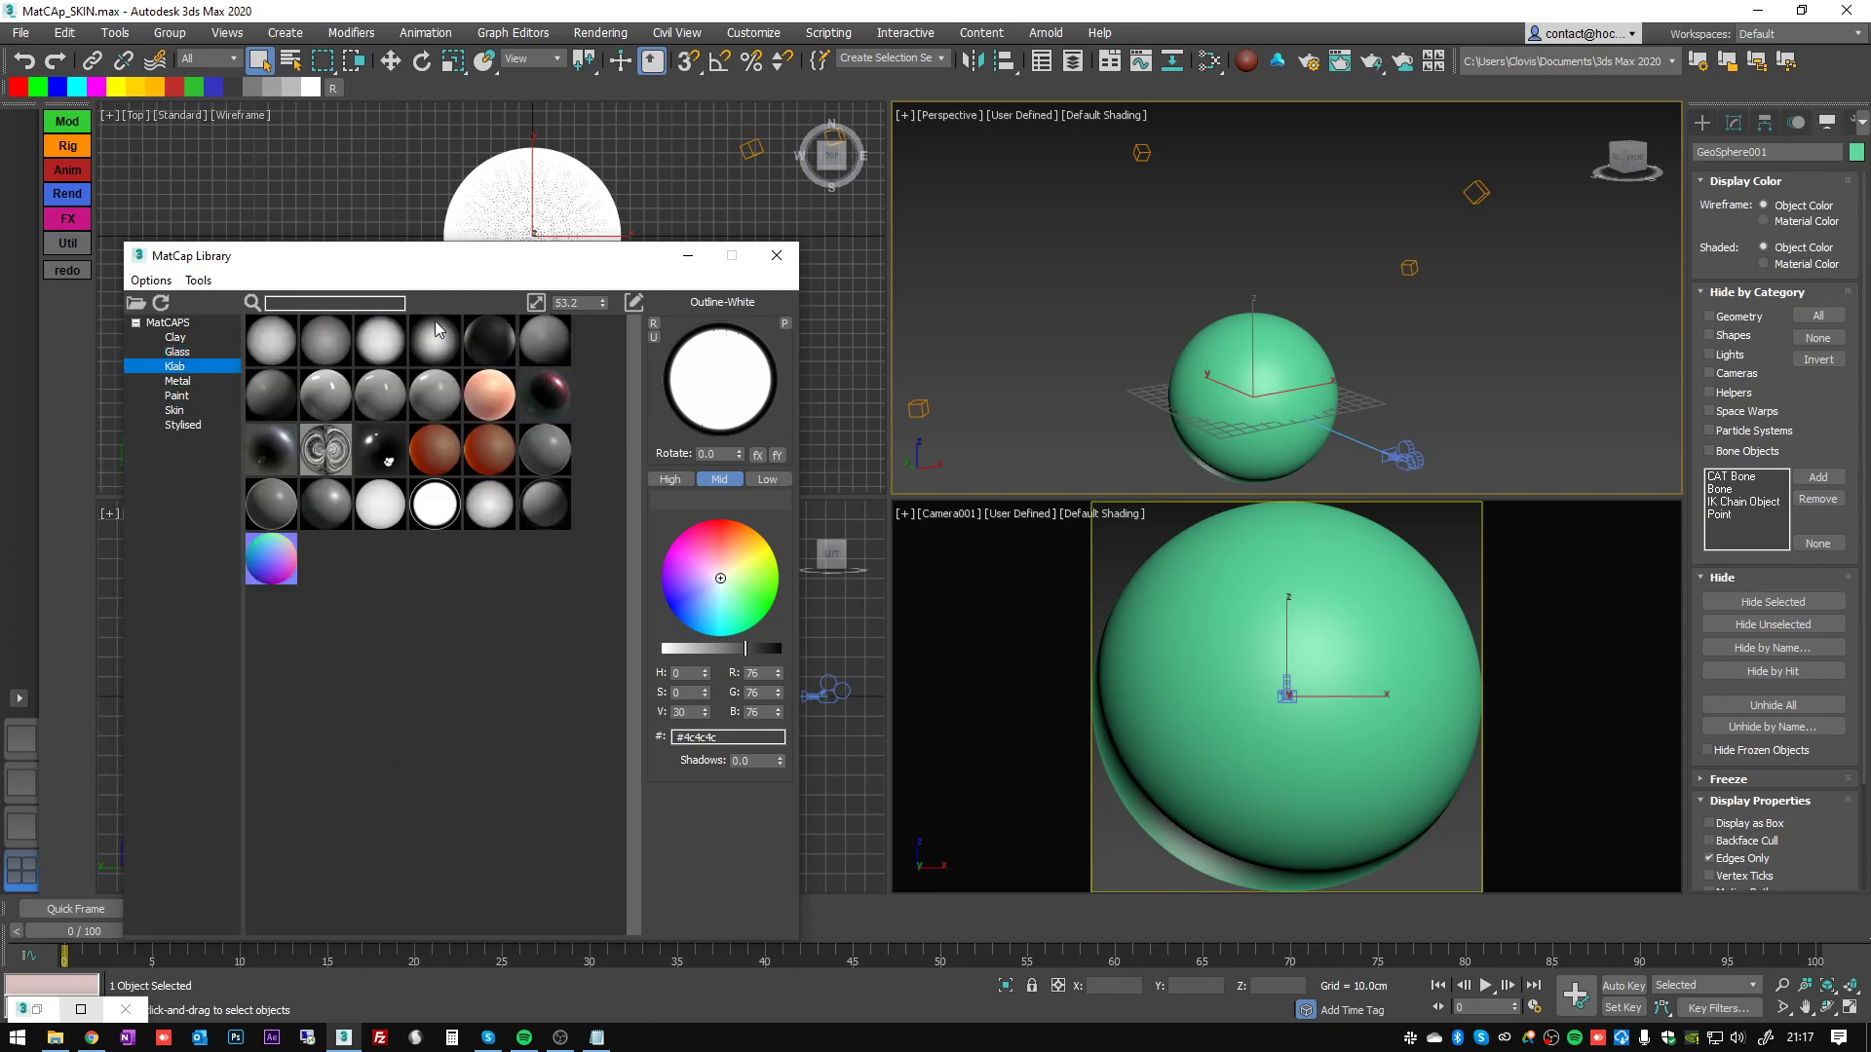
left_click_drag(380, 267, 459, 218)
left_click(256, 332)
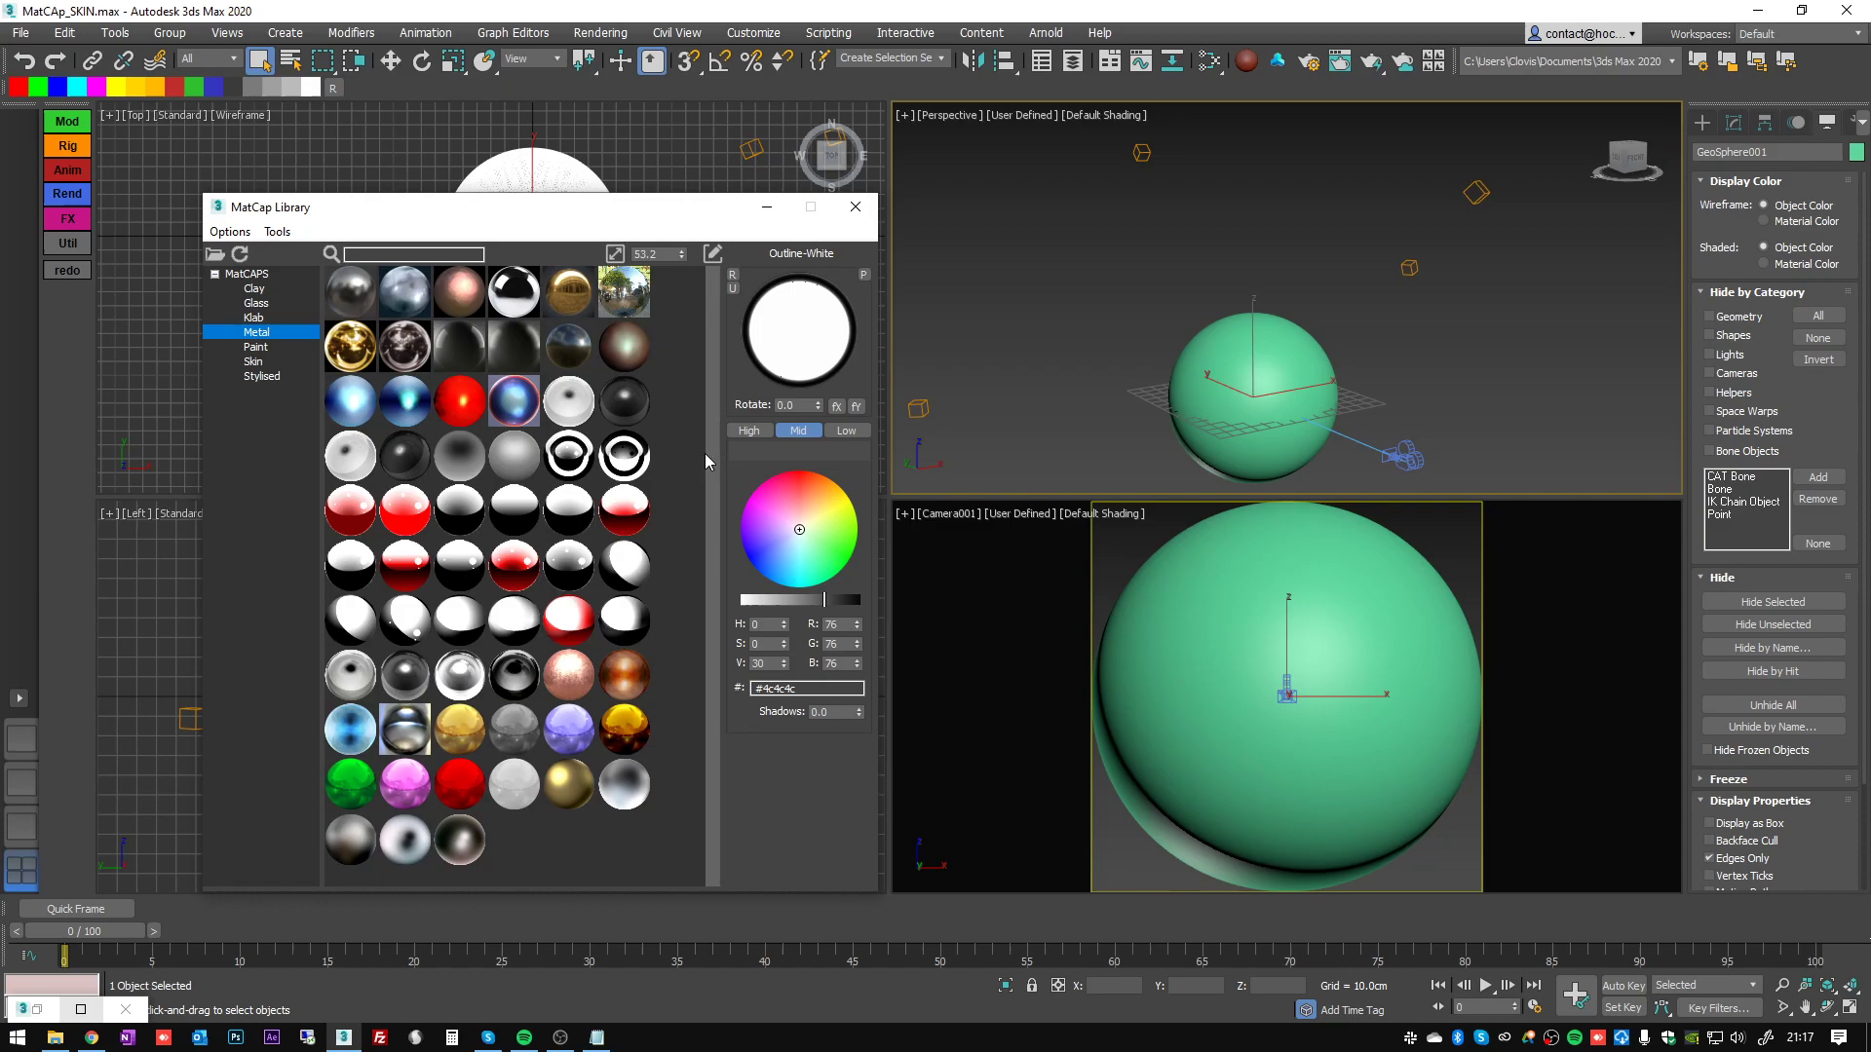
left_click_drag(626, 221, 627, 206)
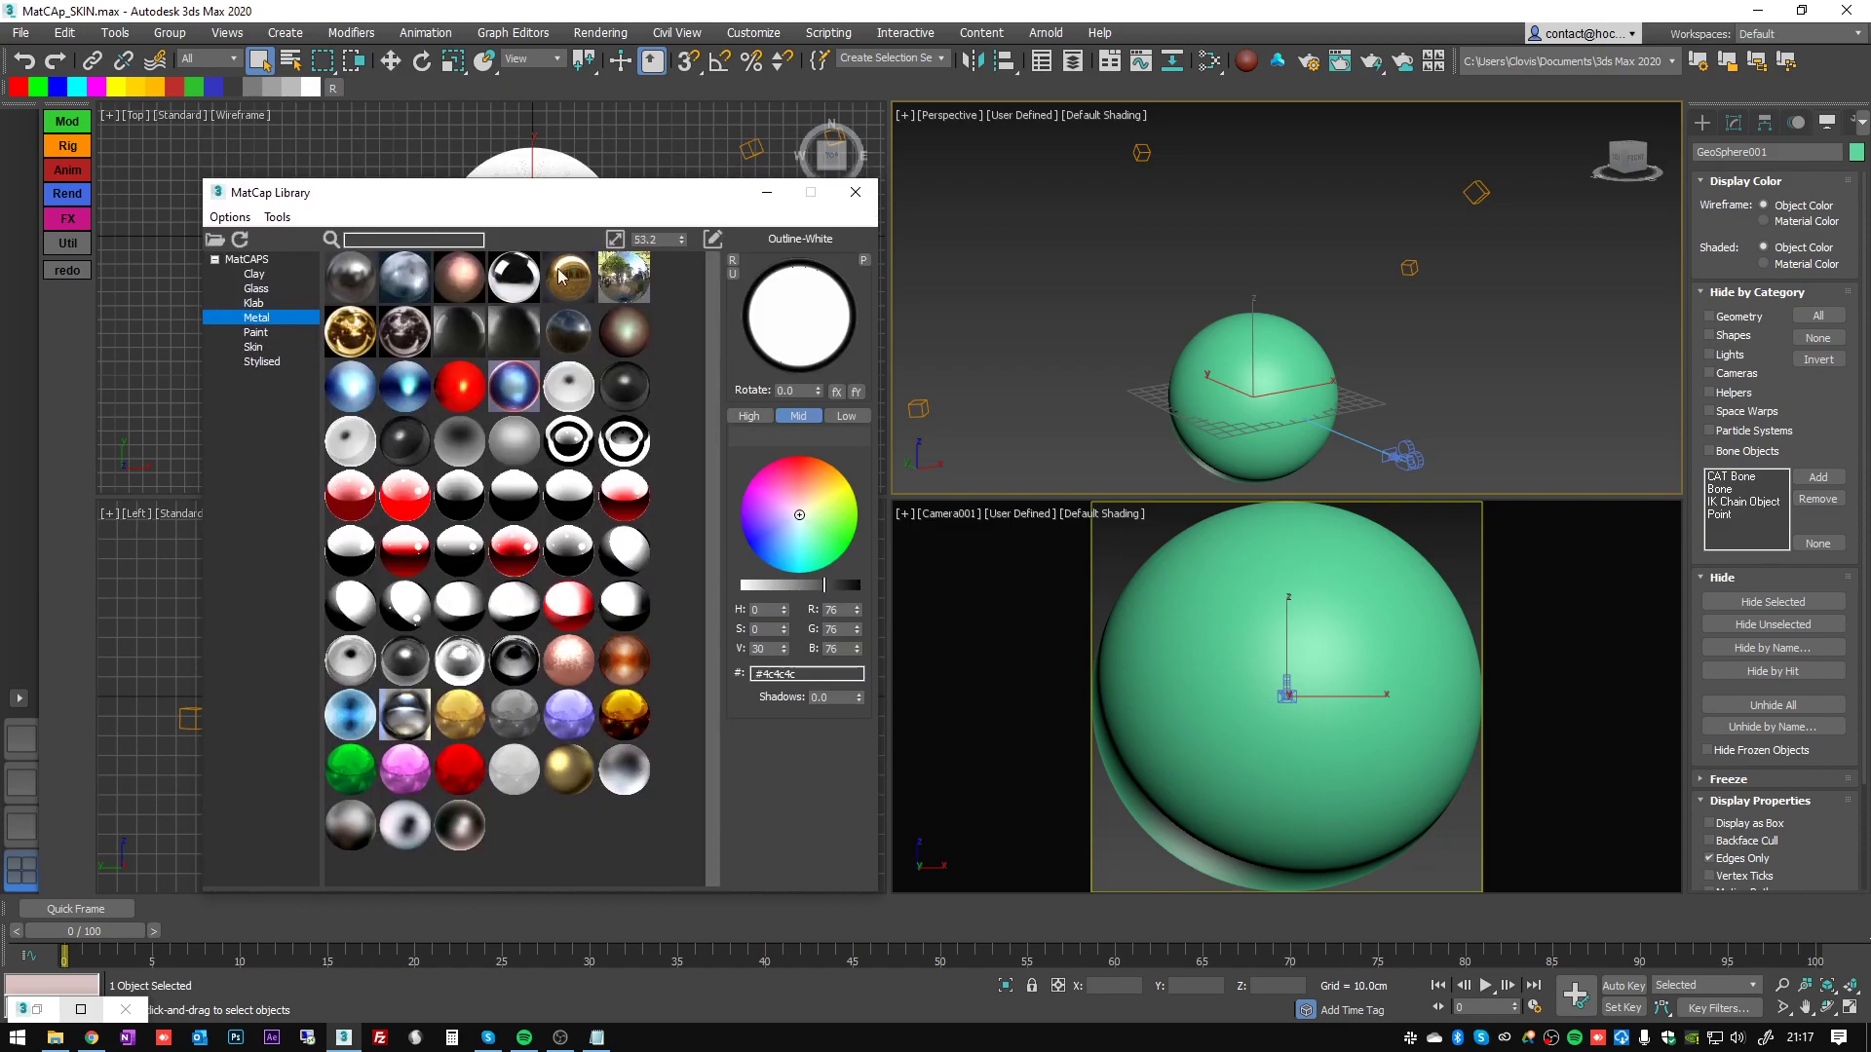
- Switch to Chrome, look through the Google image results for matcaps, and return to 3ds Max
left_click(91, 1037)
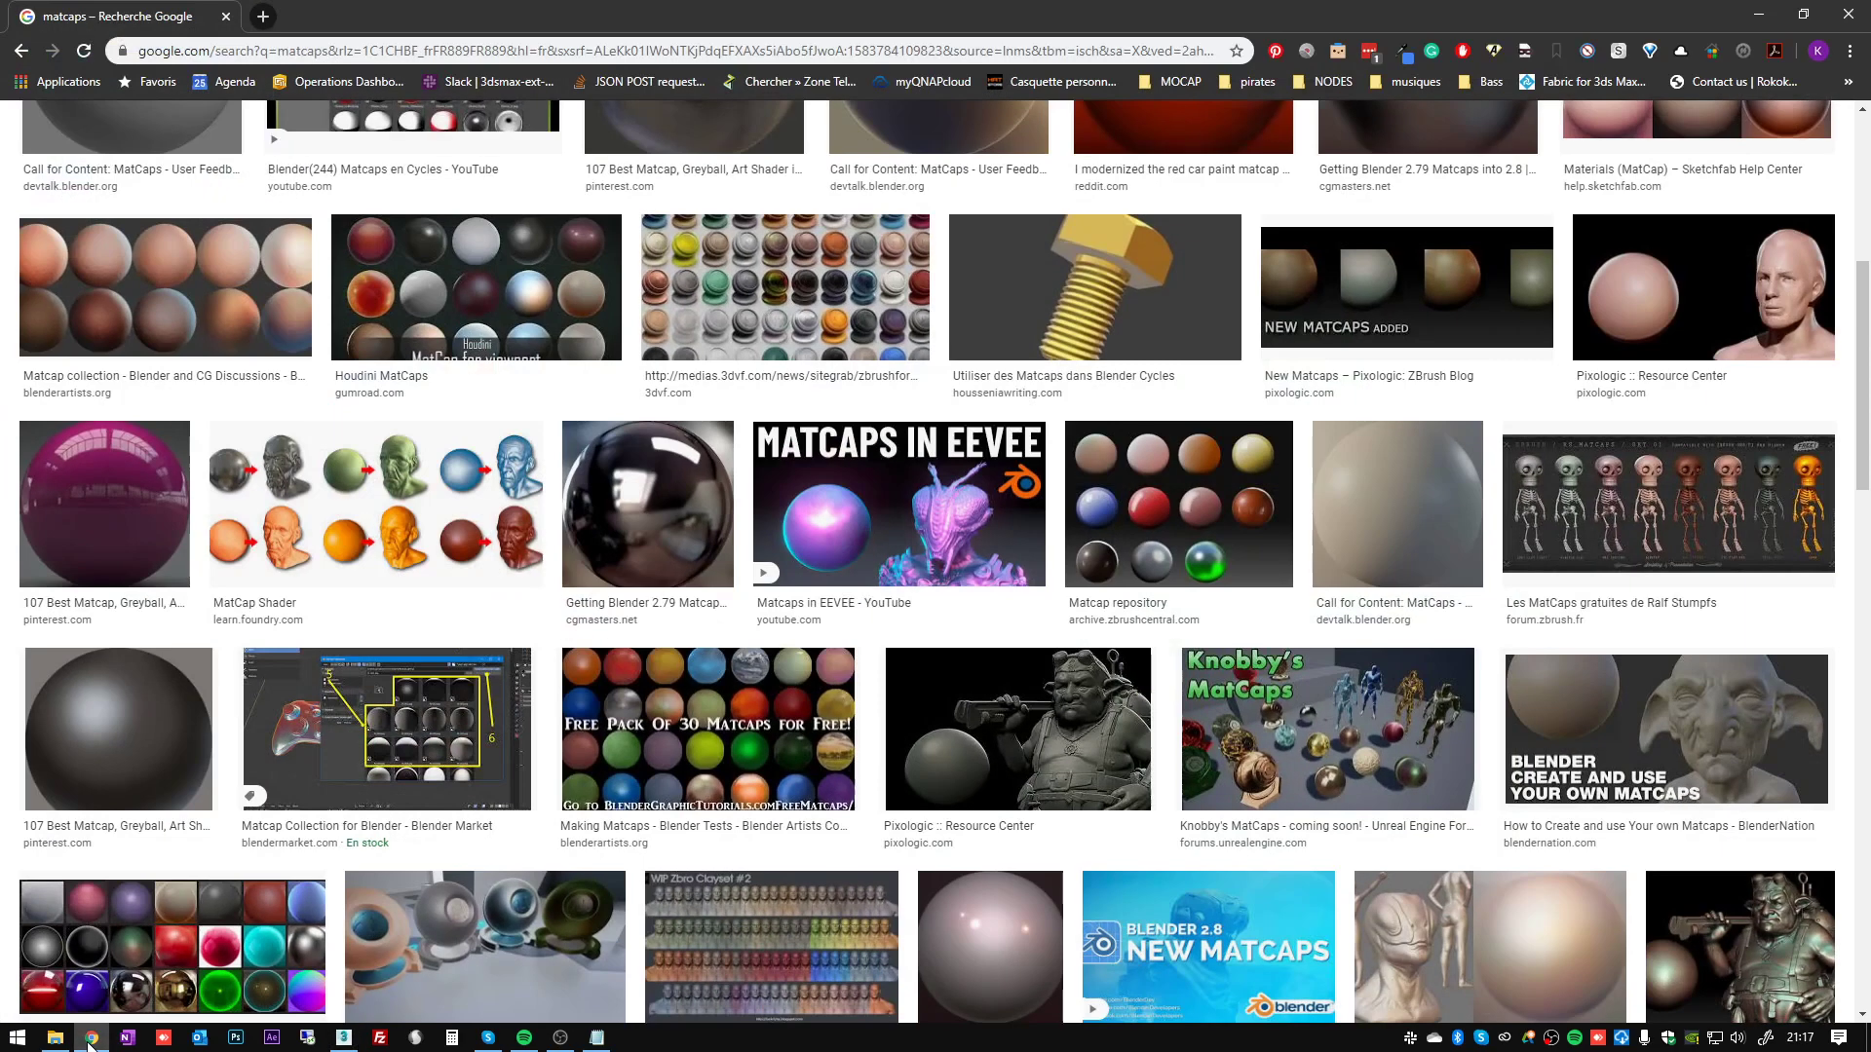
scroll(953, 611, "down", 6)
scroll(886, 473, "up", 3)
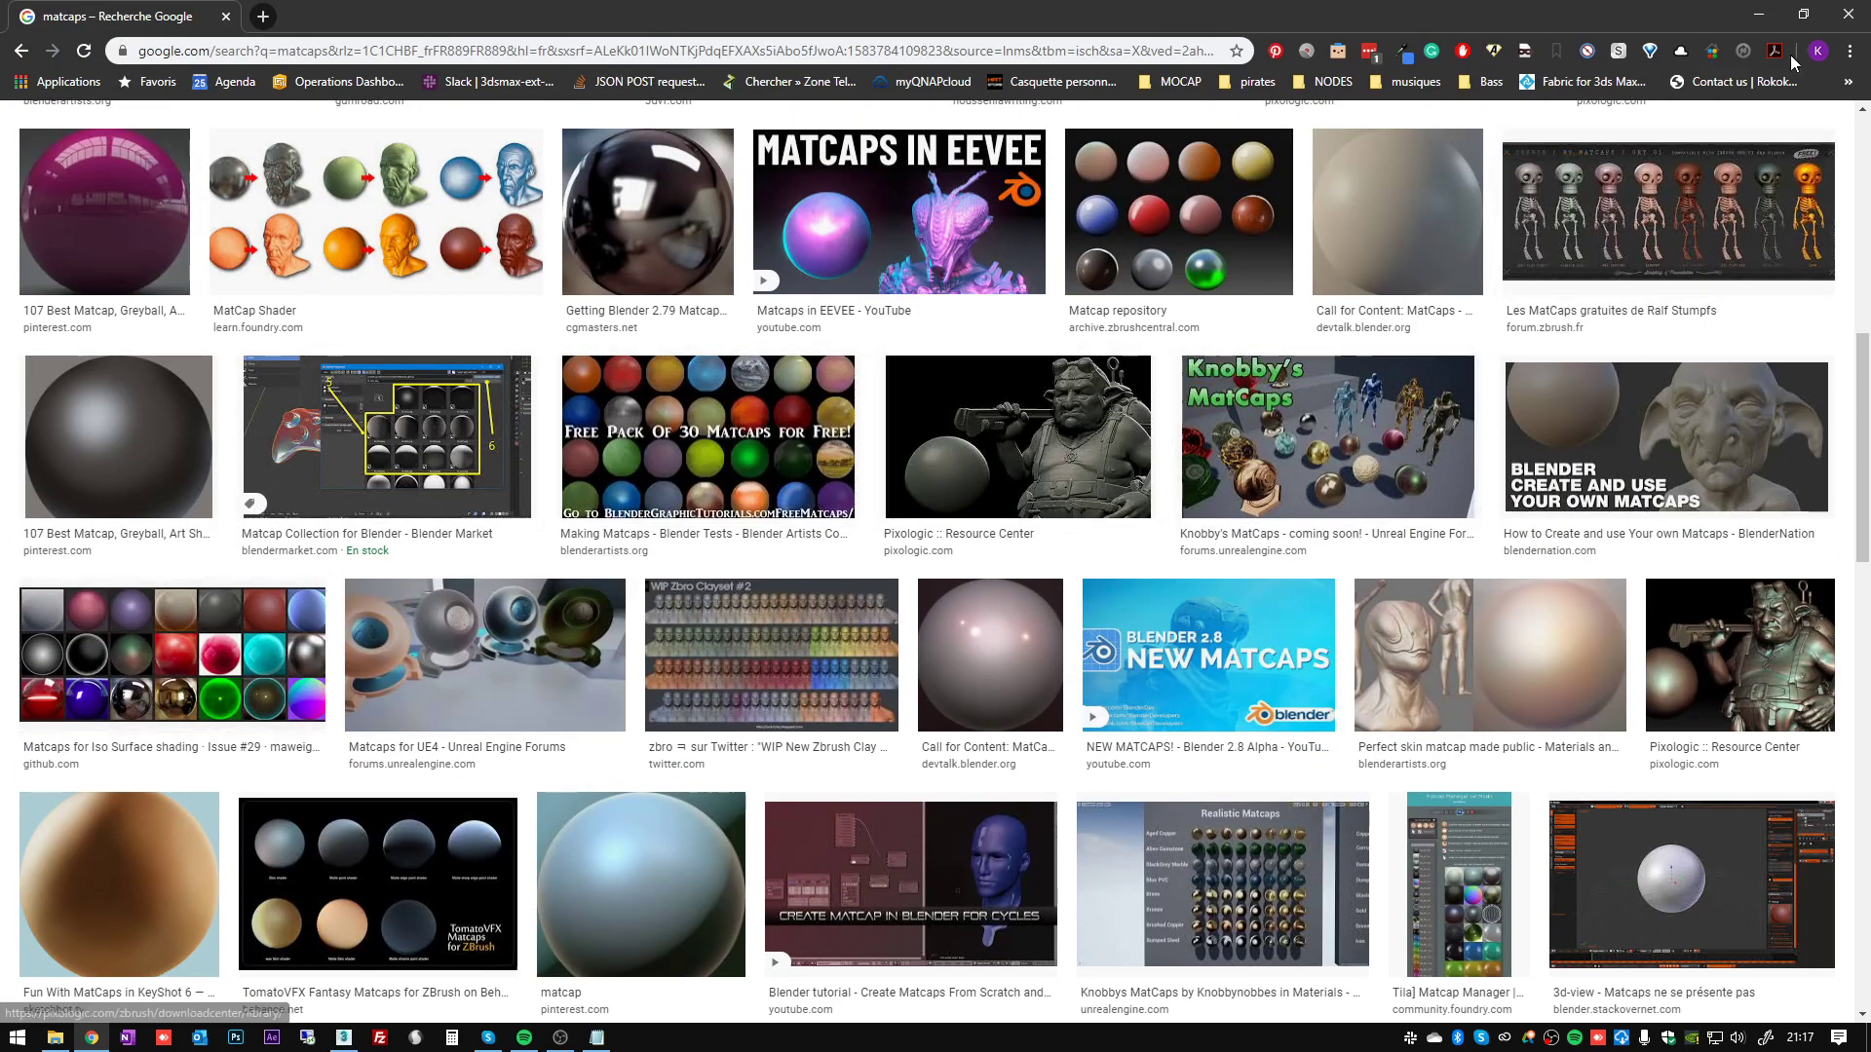
left_click(1759, 13)
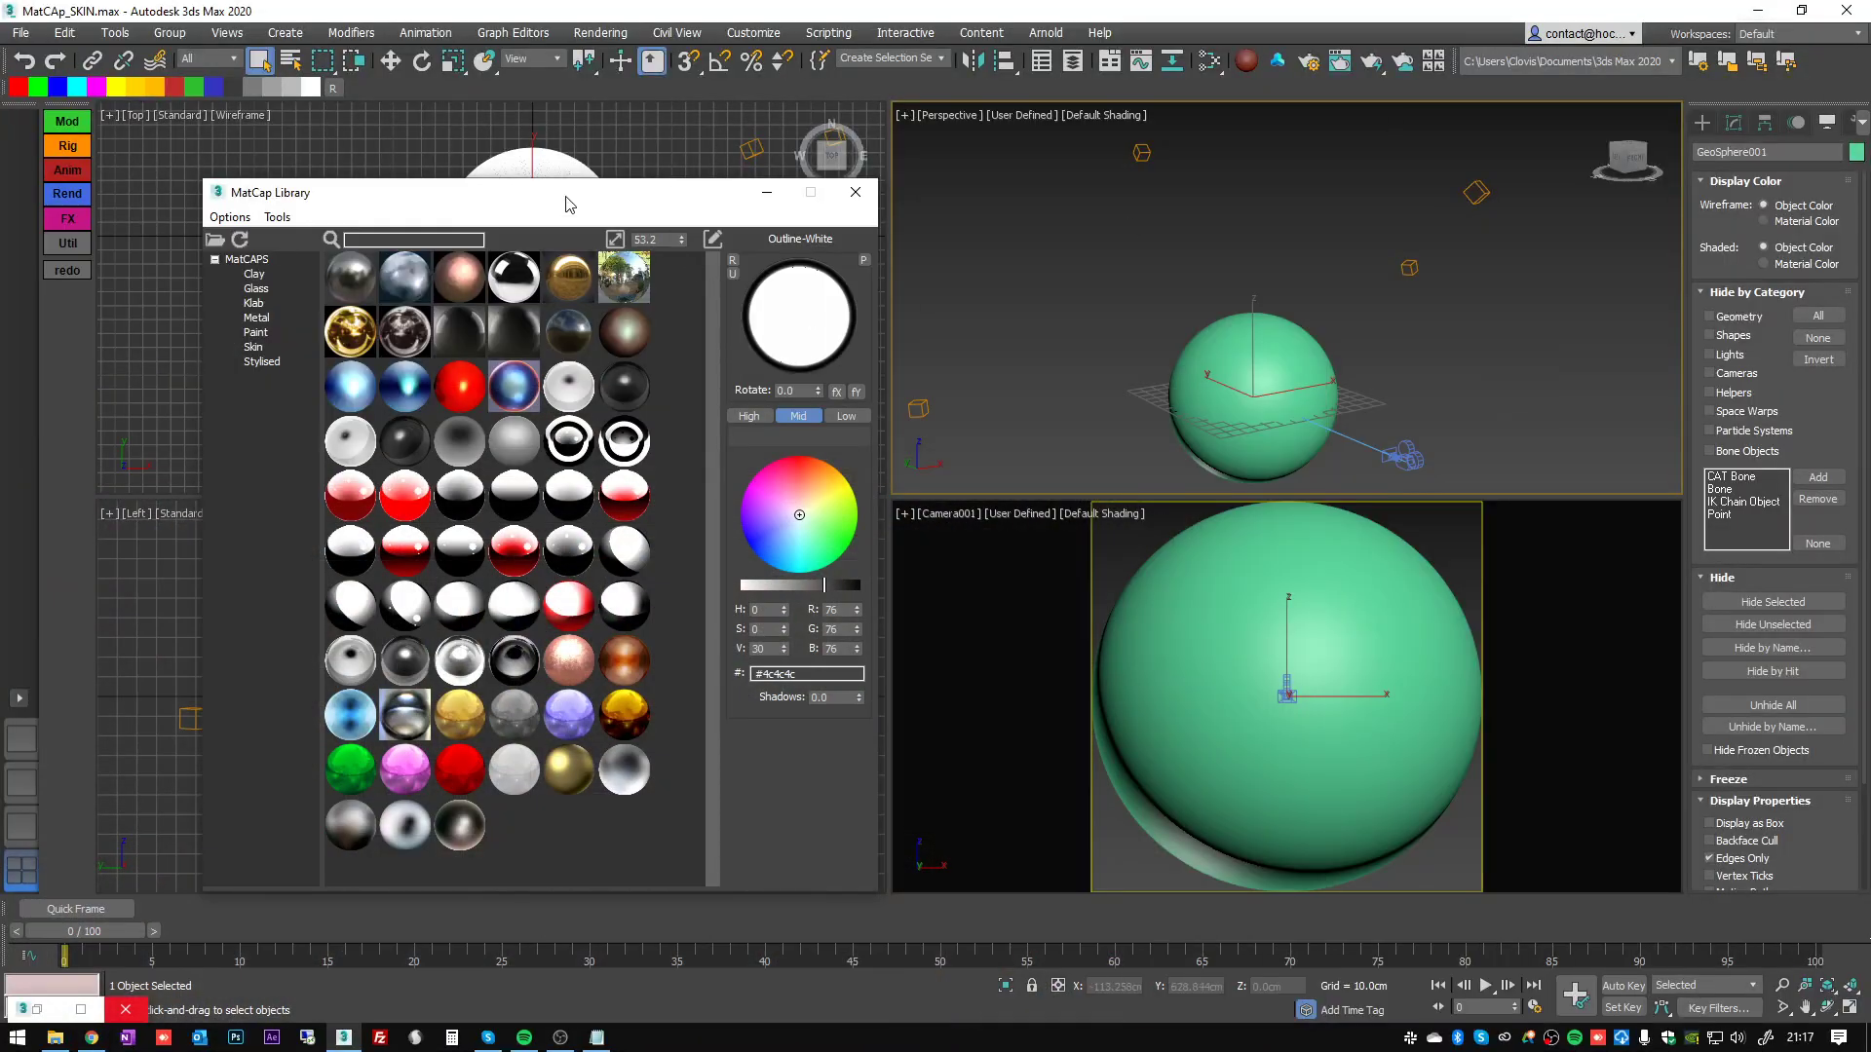
- View the Glass folder and then the Metal folder in the MatCap Library
left_click_drag(565, 178, 552, 155)
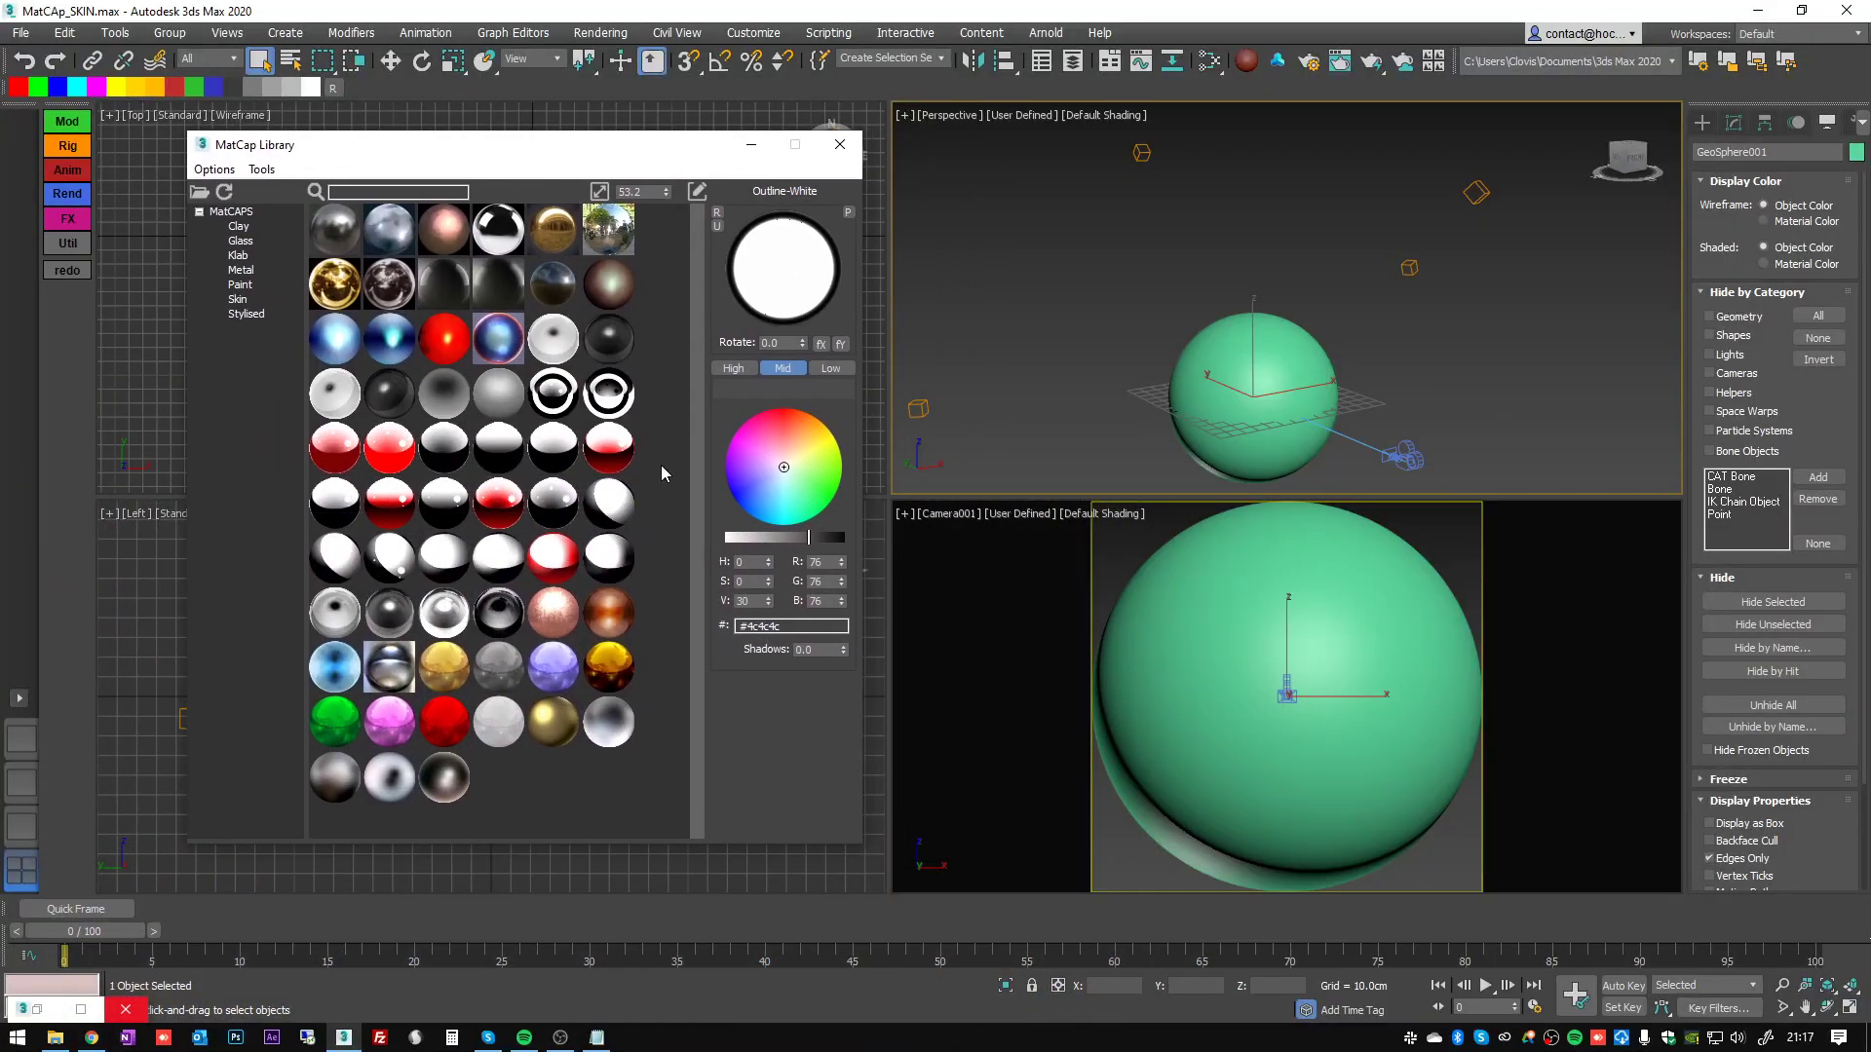
left_click(239, 255)
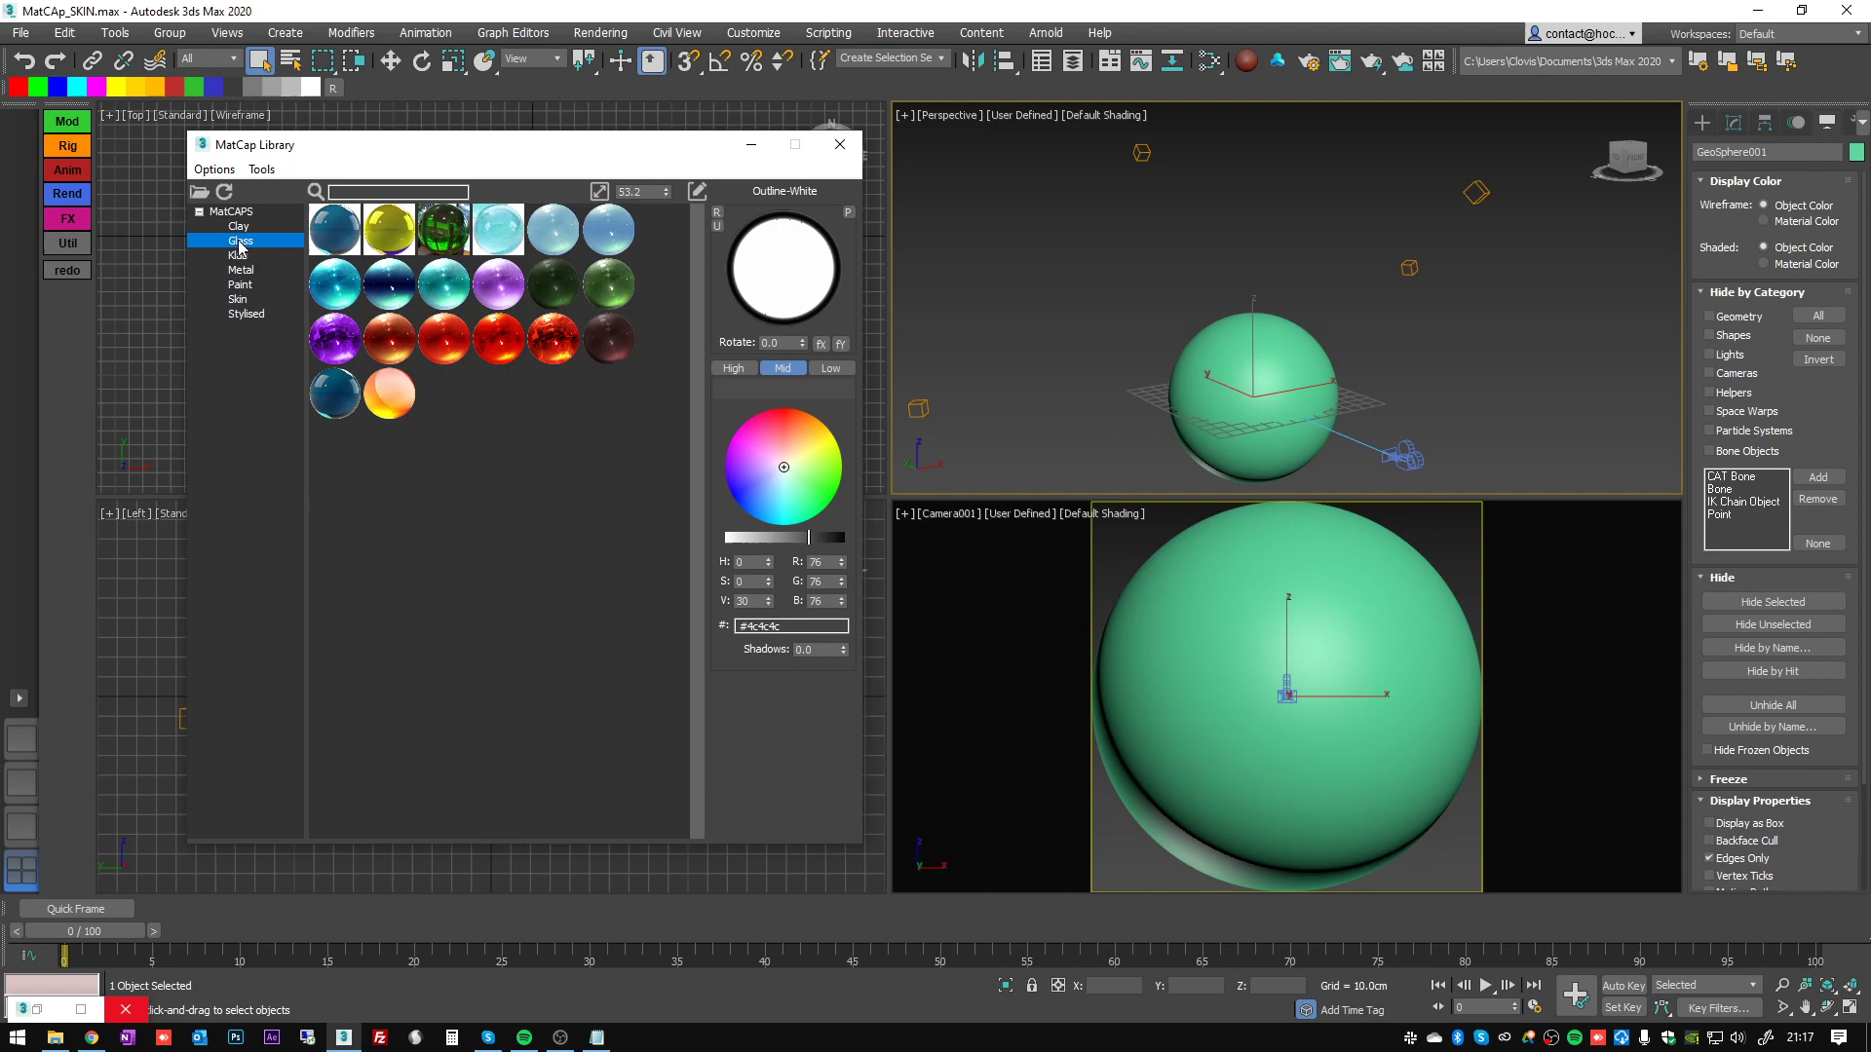
left_click(250, 272)
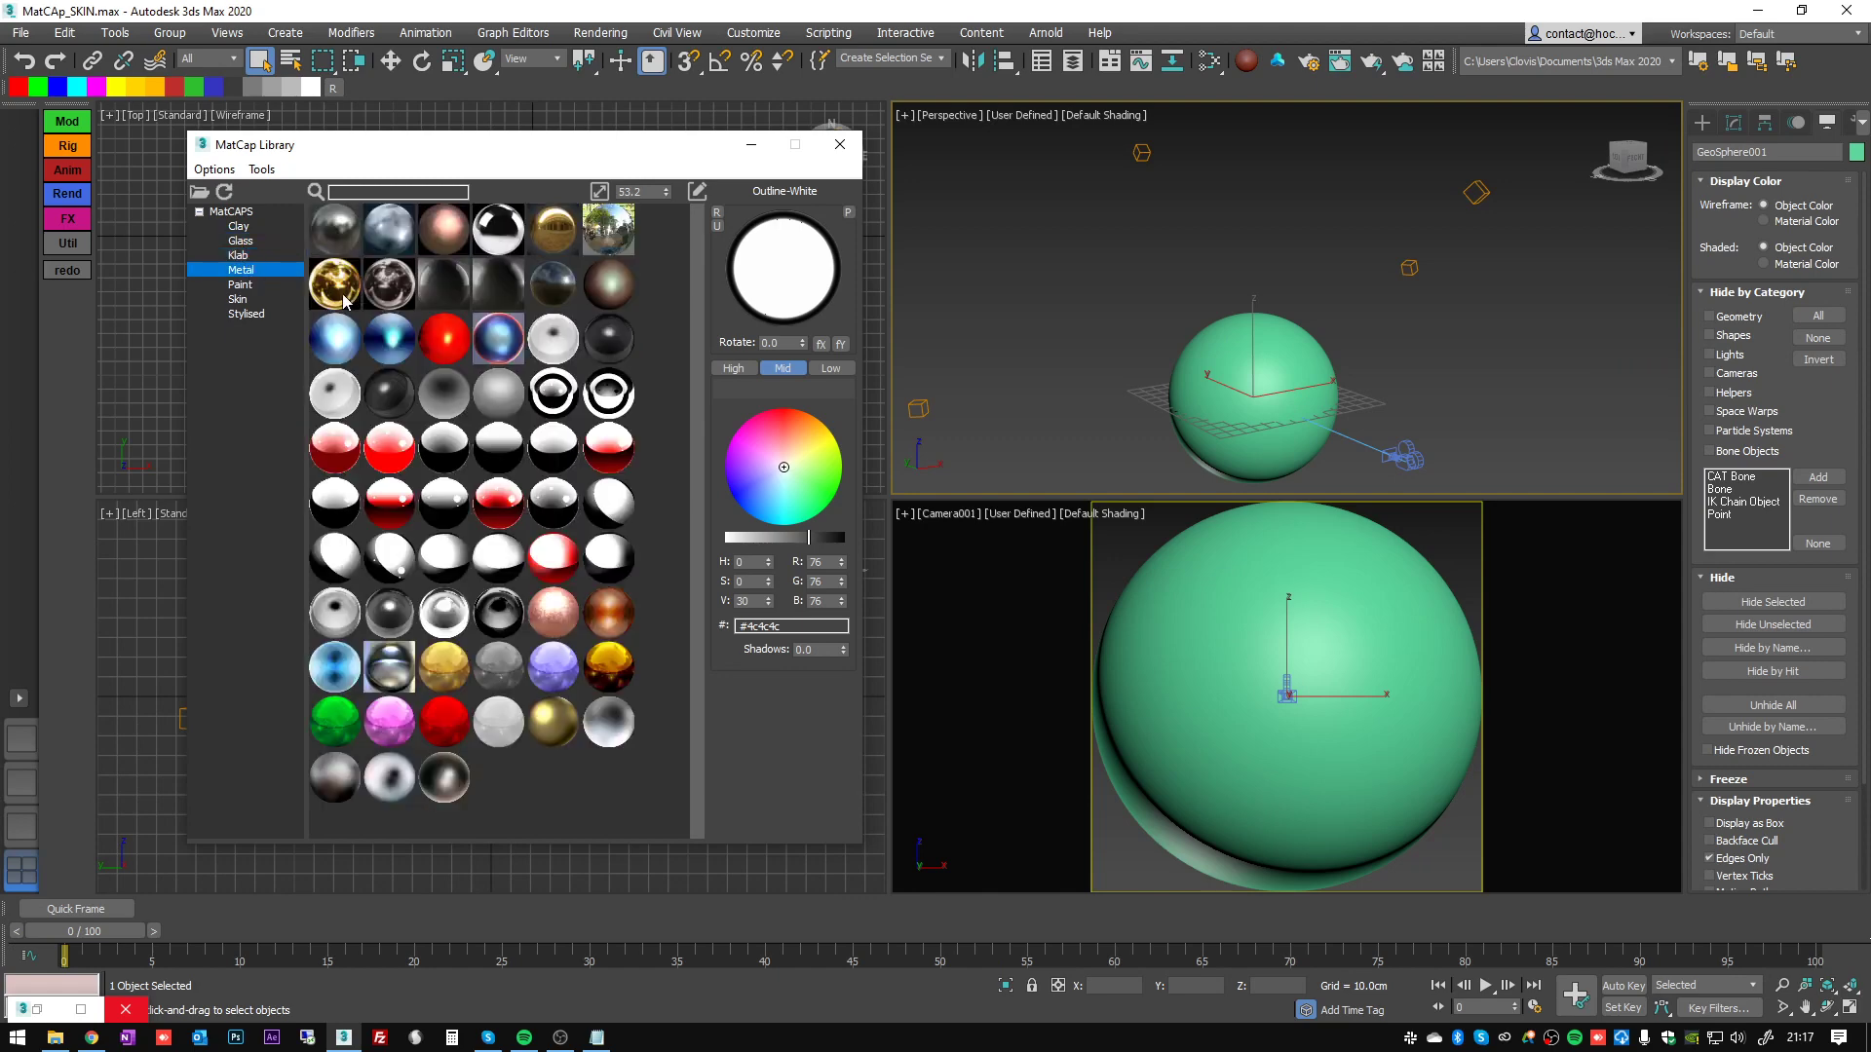